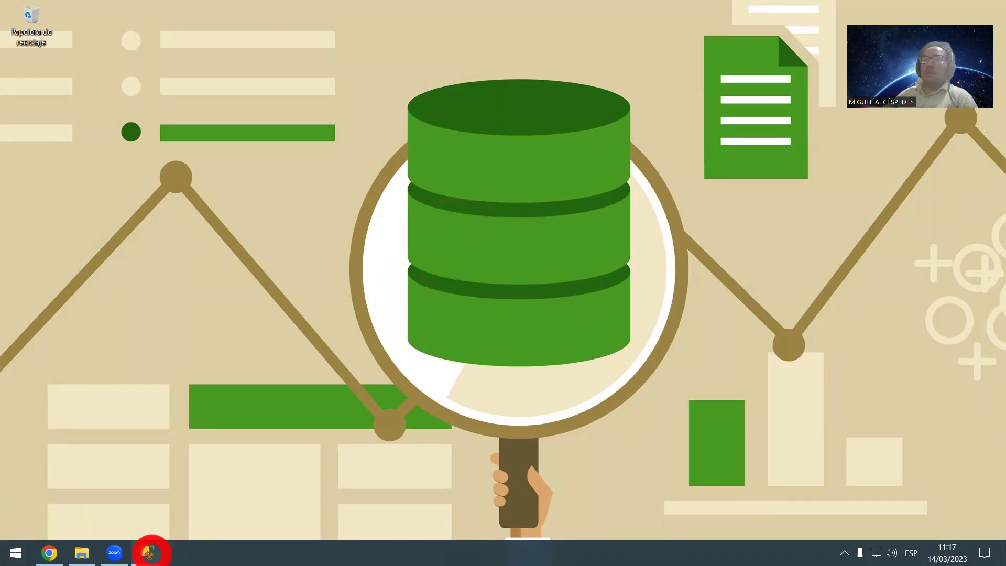
# Step: Switch to SQL Server Management Studio and select the Facturación database
pyautogui.click(147, 553)
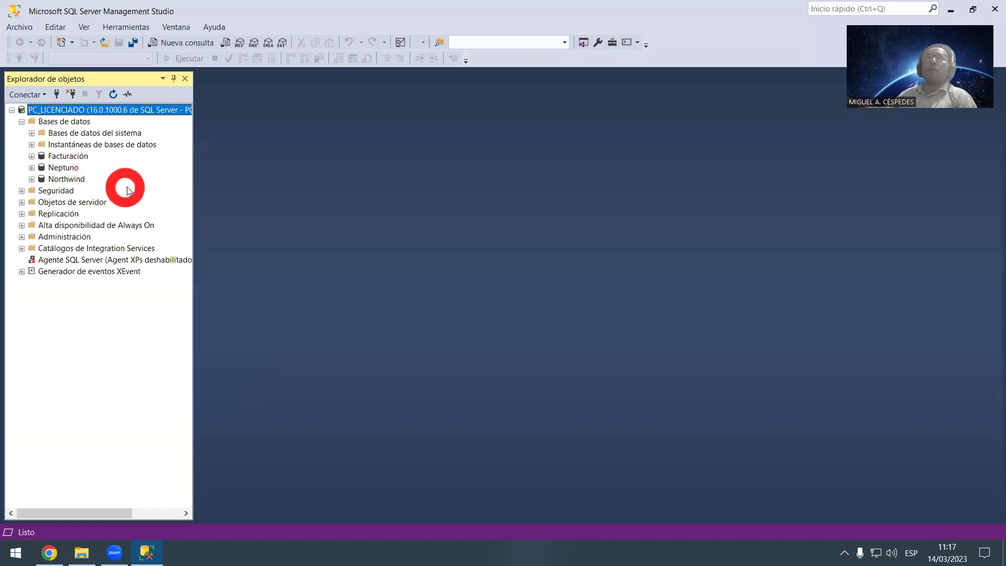
pyautogui.click(77, 157)
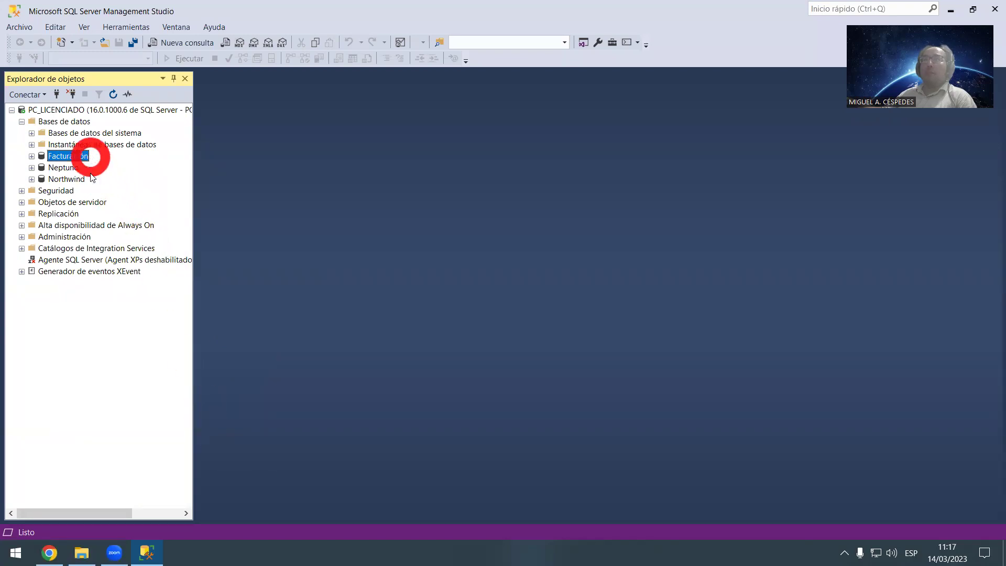
# Step: Switch to File Explorer and look into the Ejercicios folder inside BASE DE DATOS
pyautogui.click(83, 549)
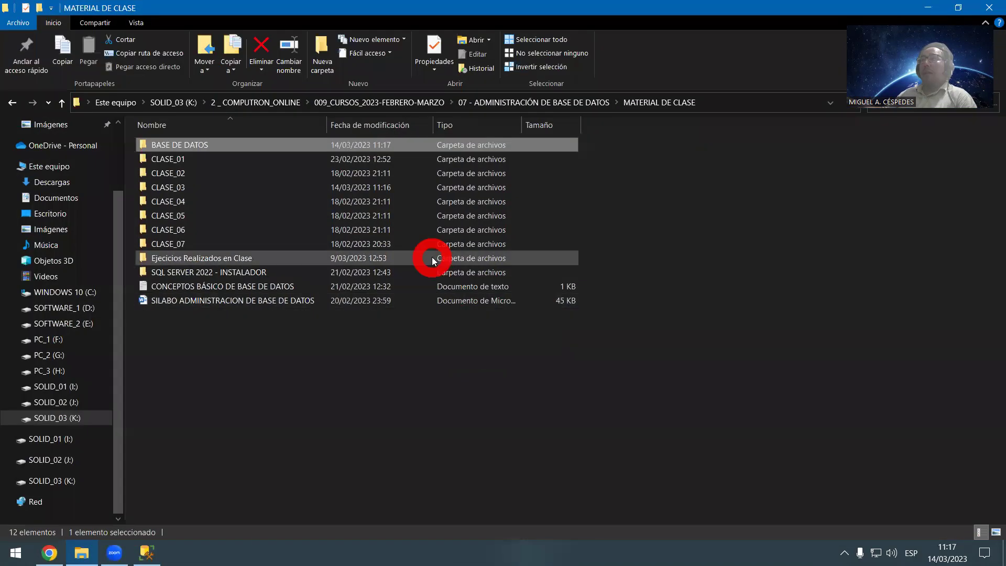
pyautogui.doubleClick(284, 144)
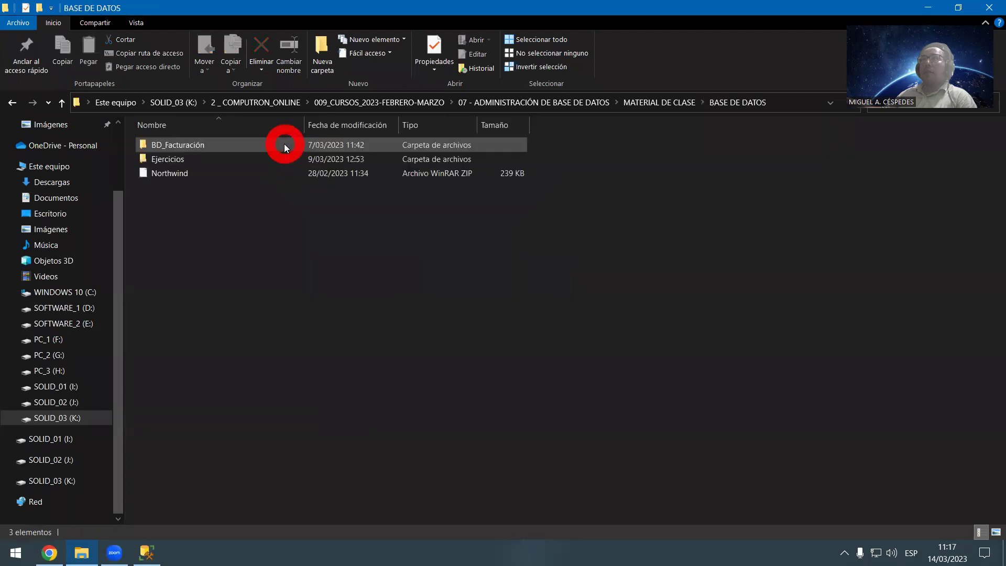
pyautogui.doubleClick(282, 160)
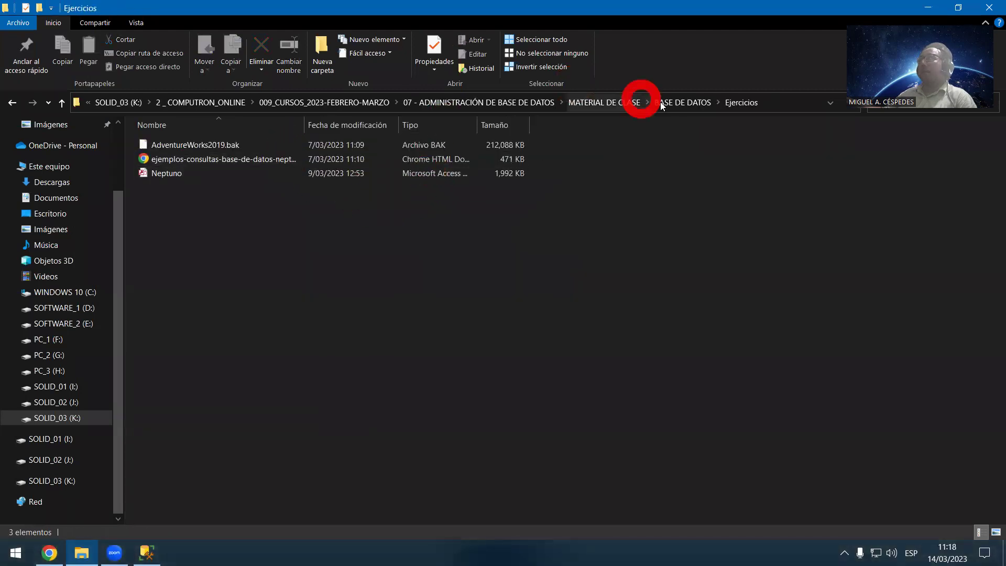
# Step: Open the BD_Facturación folder and widen its name and type columns to show the full entries
pyautogui.click(679, 102)
pyautogui.doubleClick(210, 145)
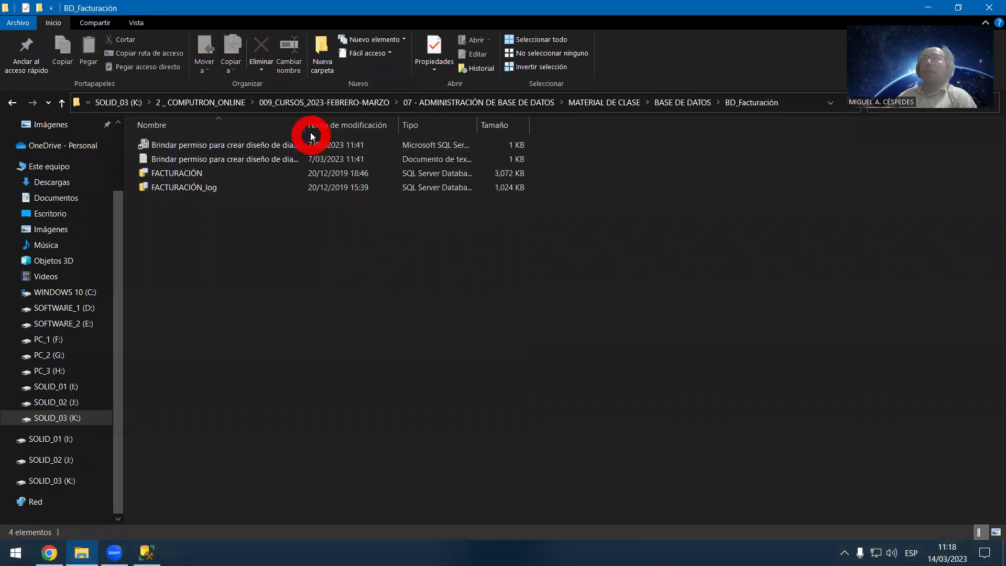
pyautogui.doubleClick(478, 124)
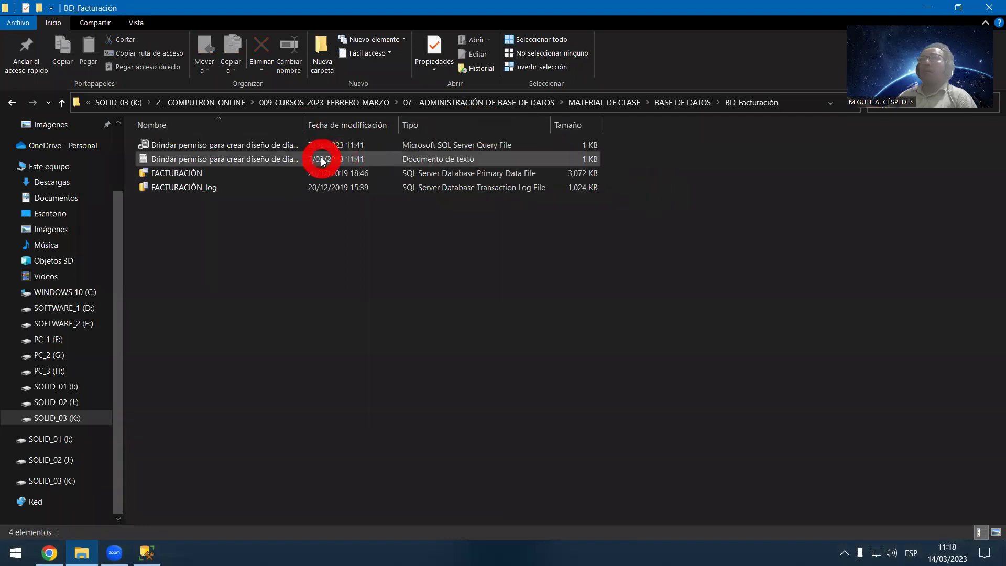
pyautogui.moveTo(305, 129); pyautogui.dragTo(378, 126)
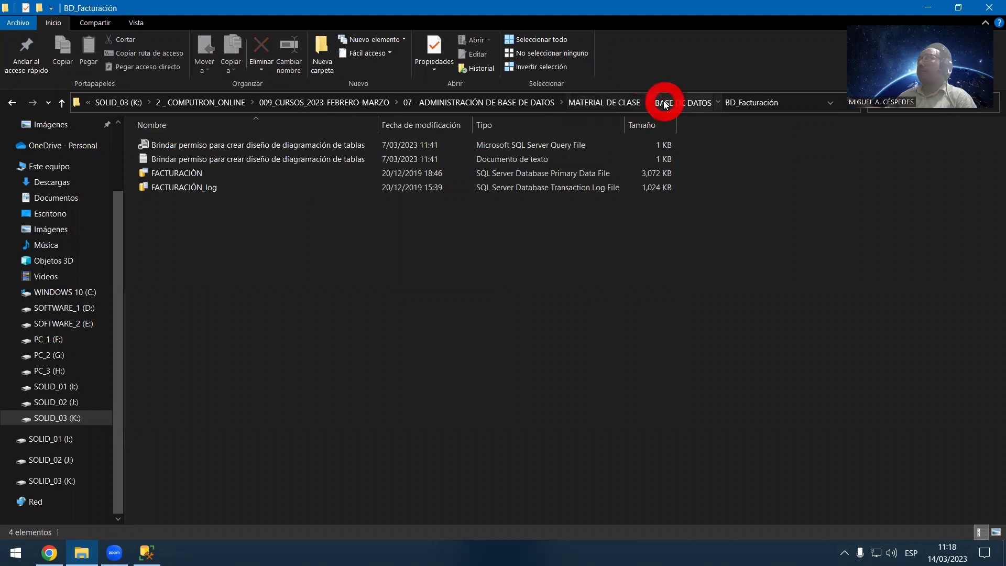
# Step: Extract the Northwind ZIP archive into its own folder inside BASE DE DATOS and delete the archive
pyautogui.click(683, 102)
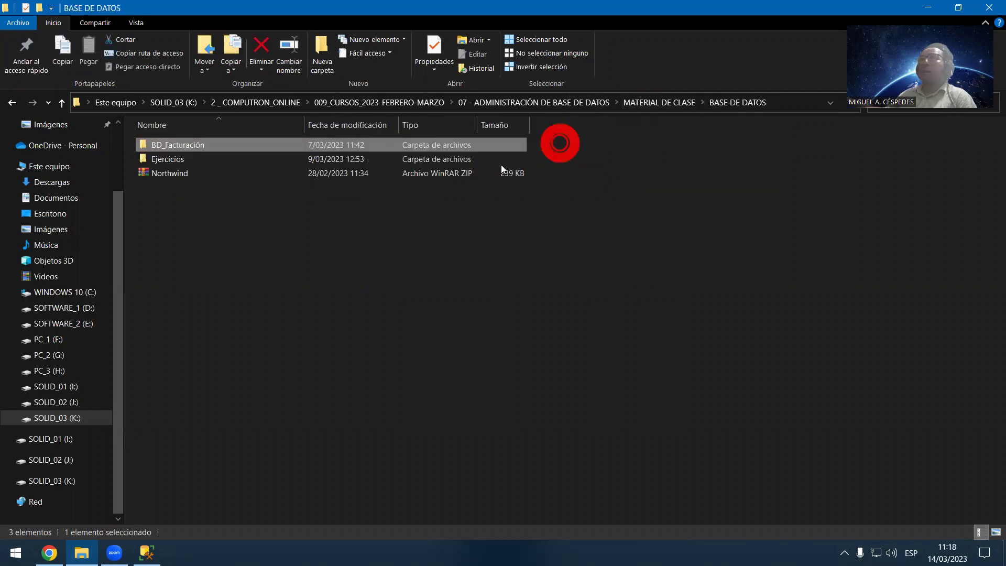
pyautogui.doubleClick(279, 173)
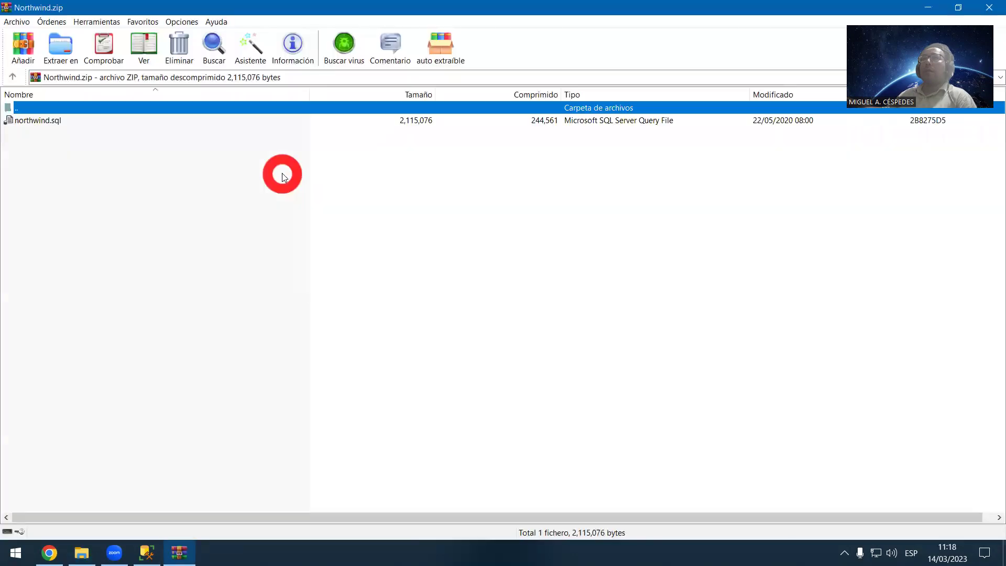
pyautogui.click(61, 46)
pyautogui.click(538, 406)
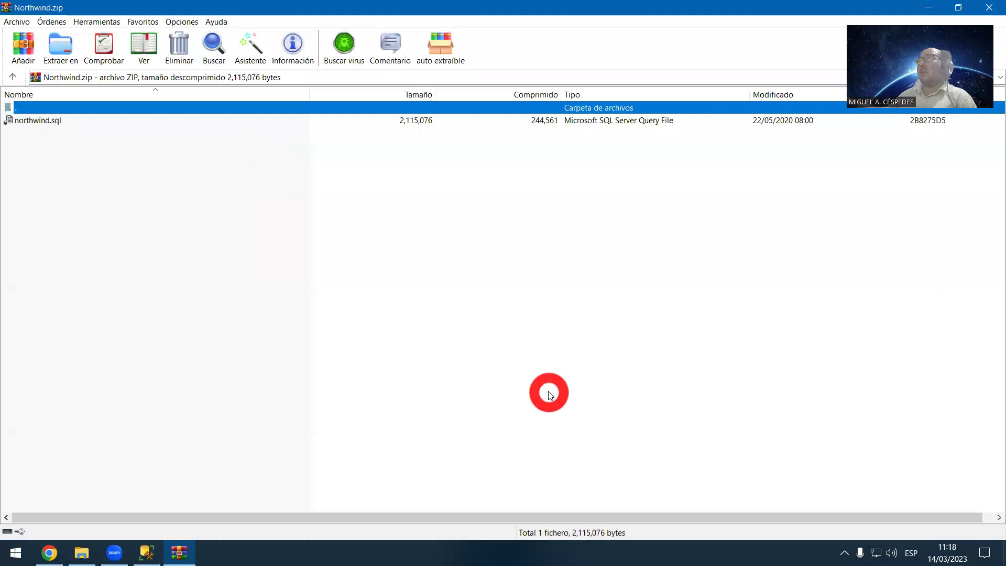
pyautogui.click(989, 7)
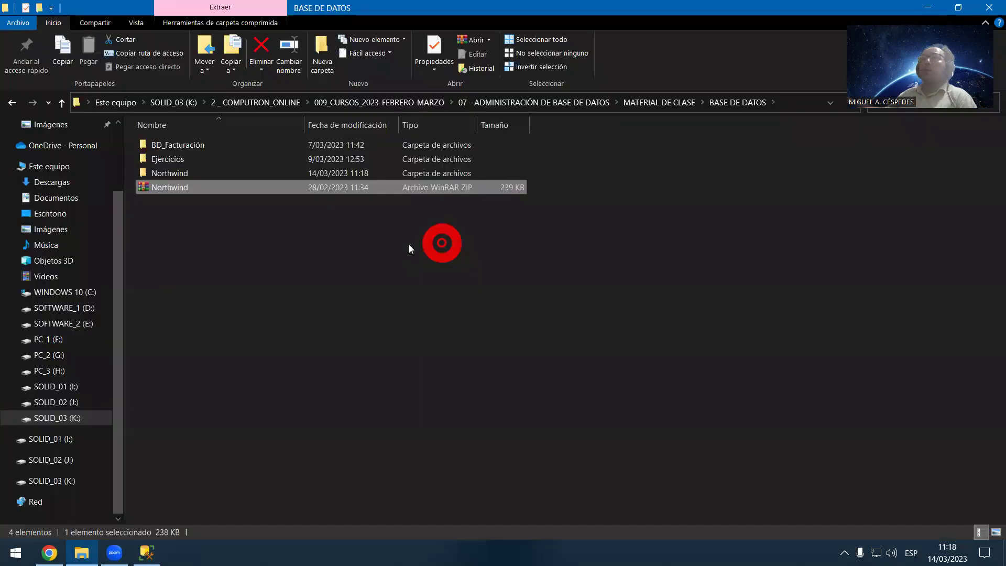
pyautogui.rightClick(179, 190)
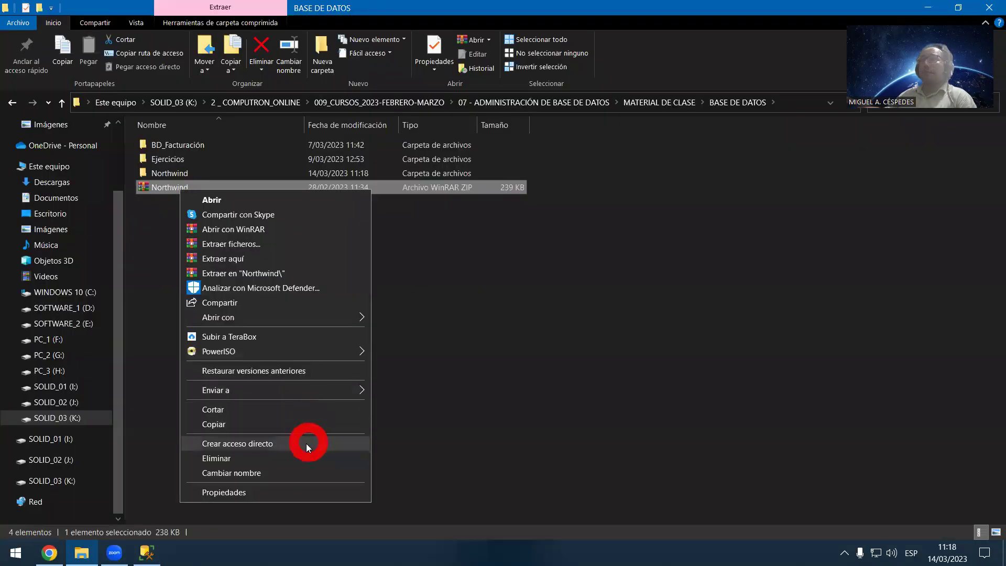
pyautogui.click(299, 459)
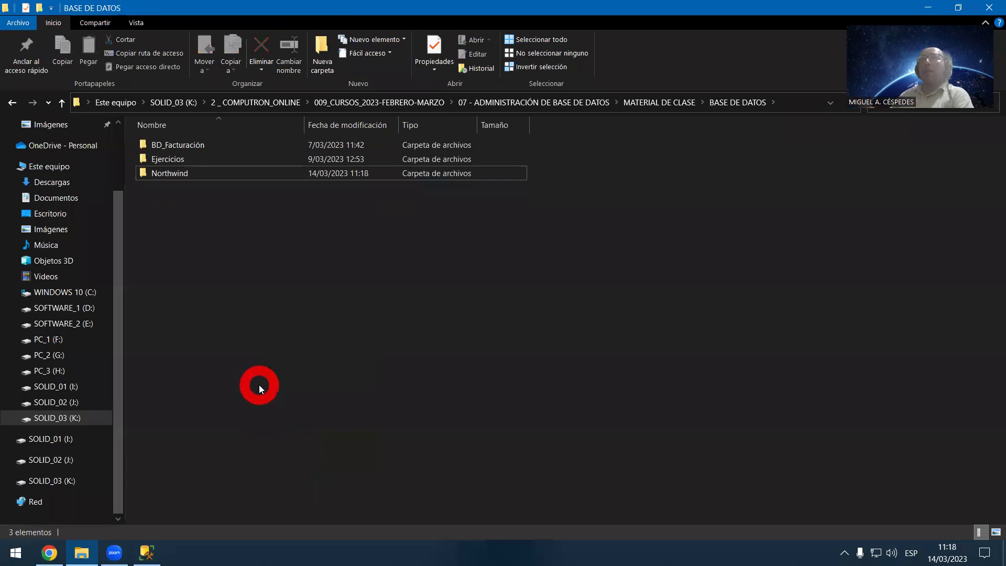
# Step: Rename the extracted Northwind folder as BD_Northwind
pyautogui.press('Up')
pyautogui.press('Down')
pyautogui.press('F2')
pyautogui.write('BD_Northwind')
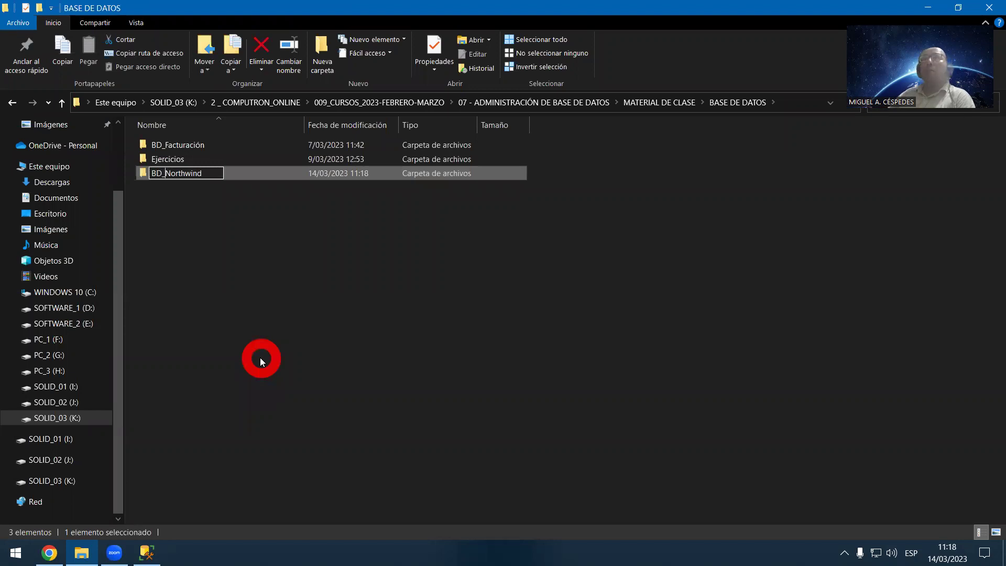
pyautogui.press('Return')
# Step: Look through the files in the BD_Facturación folder, returning once to BASE DE DATOS in between
pyautogui.press('Up')
pyautogui.press('Return')
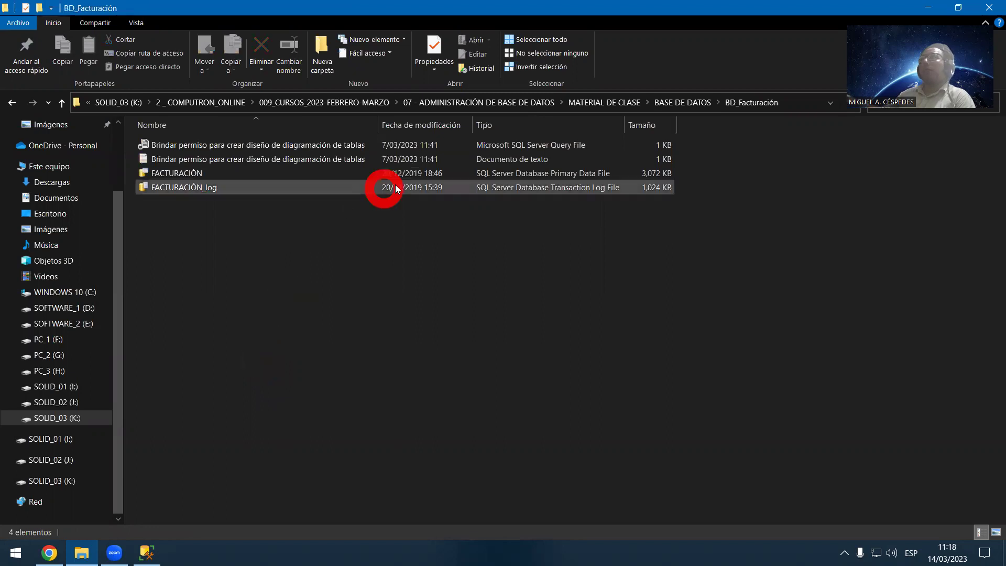
pyautogui.click(683, 106)
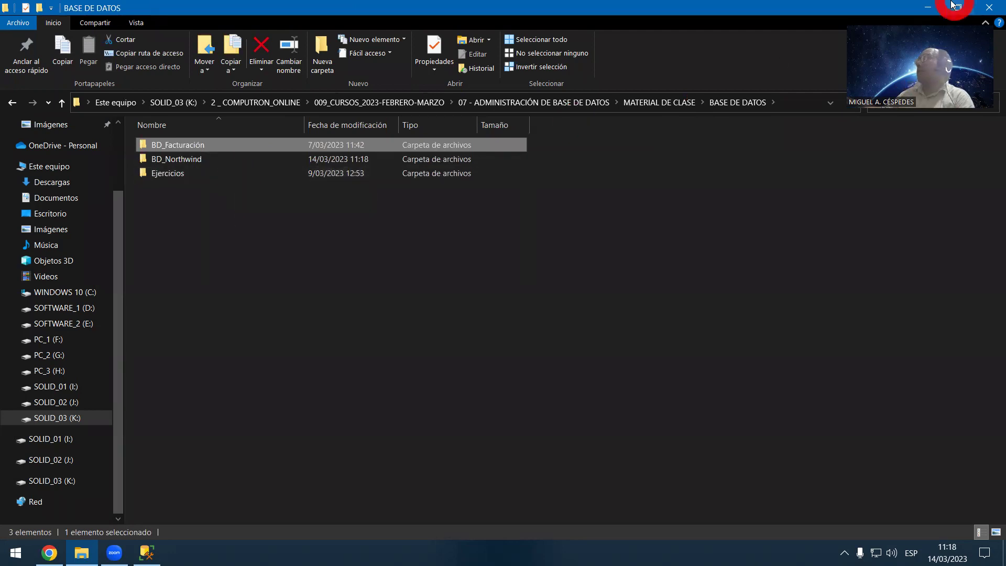
pyautogui.doubleClick(288, 151)
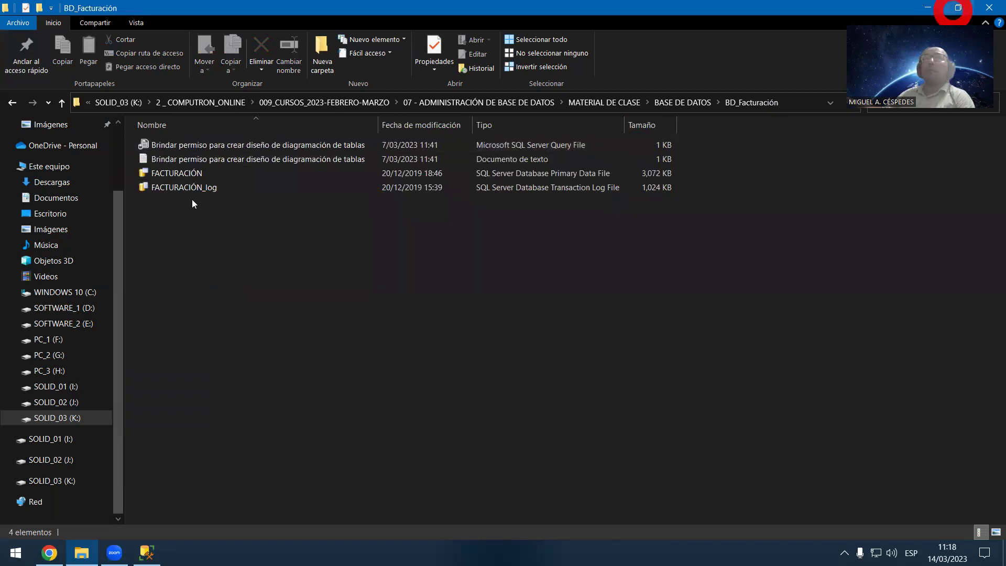
# Step: In SQL Server Management Studio, start generating scripts for the Facturación database, covering the entire database and all its objects
pyautogui.rightClick(73, 156)
pyautogui.click(174, 176)
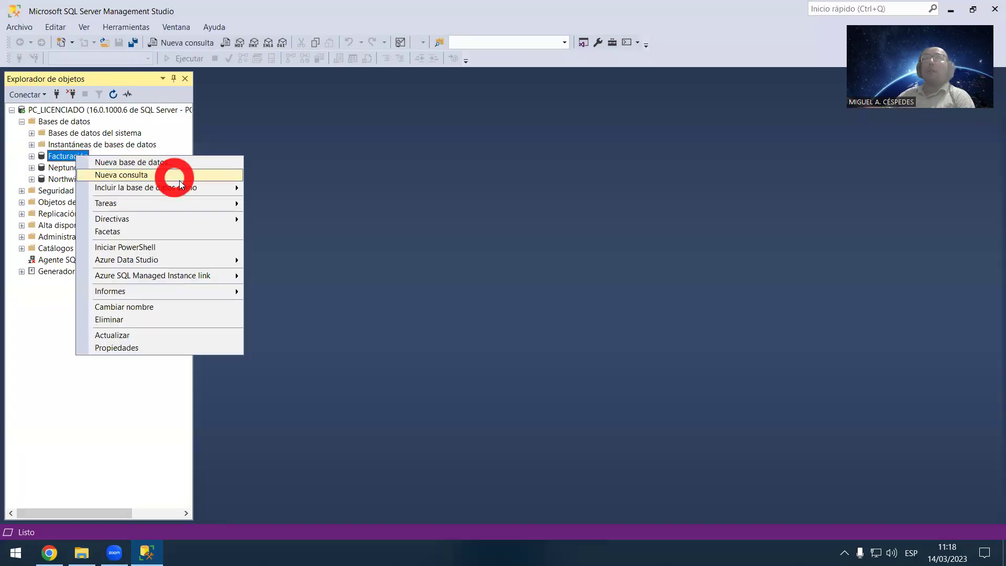
pyautogui.click(135, 203)
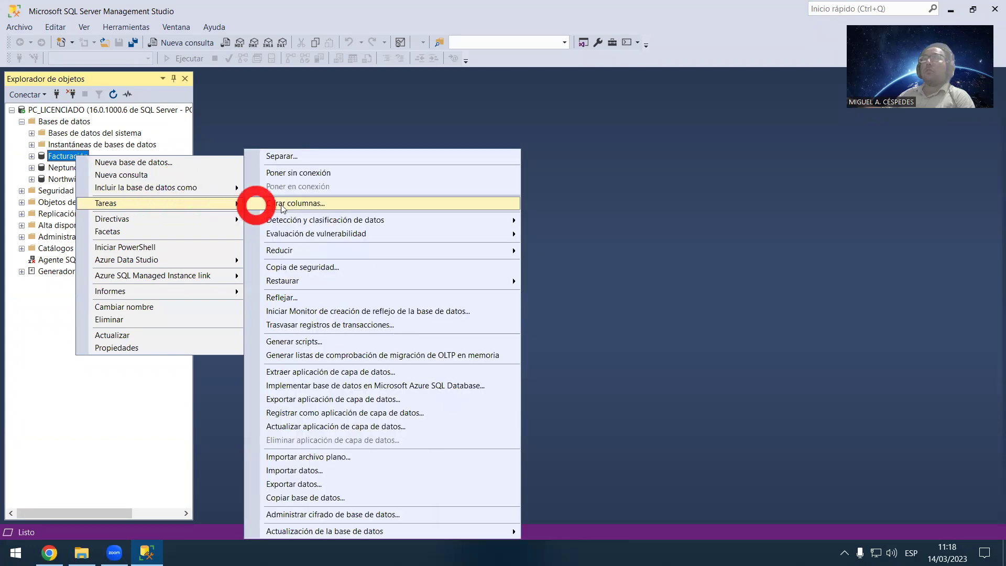
pyautogui.click(481, 342)
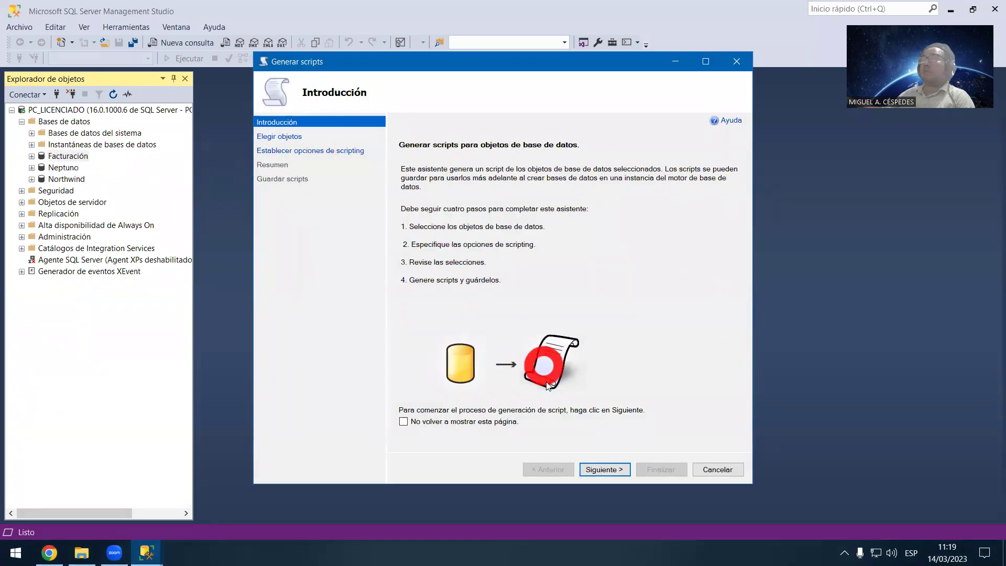
pyautogui.click(607, 469)
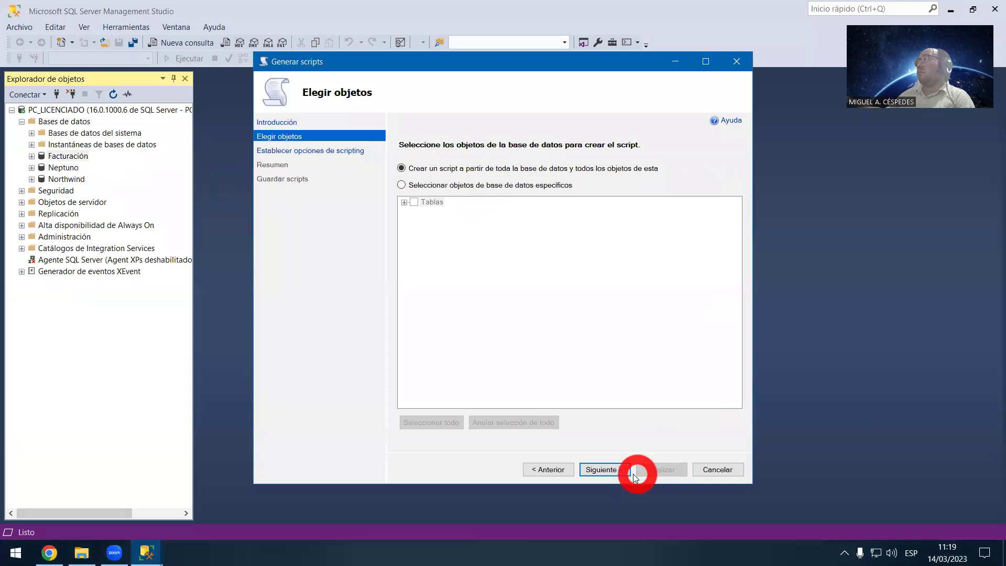
pyautogui.click(608, 469)
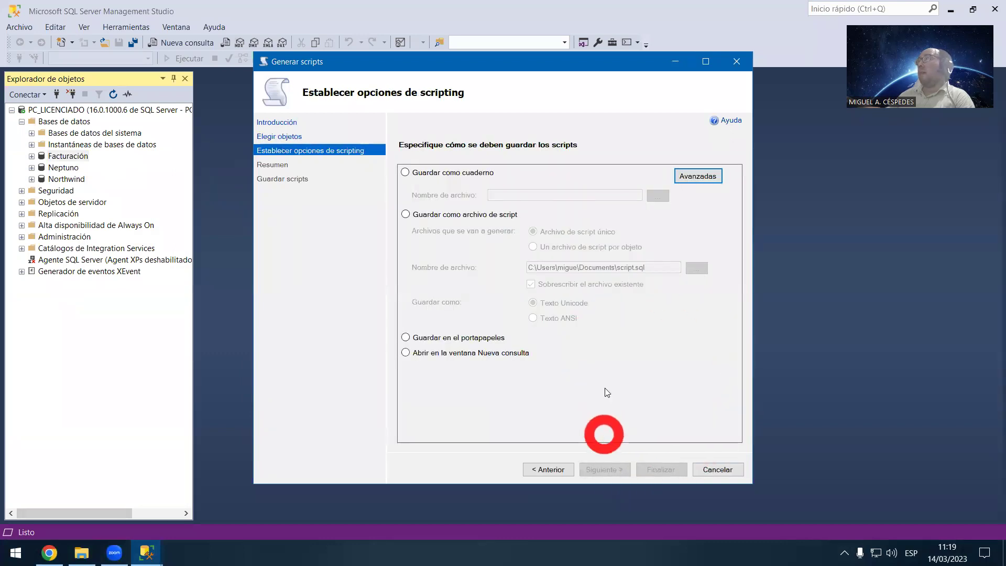
# Step: Choose to save the output as a single script file and select the Desktop (Escritorio) as its location
pyautogui.click(494, 215)
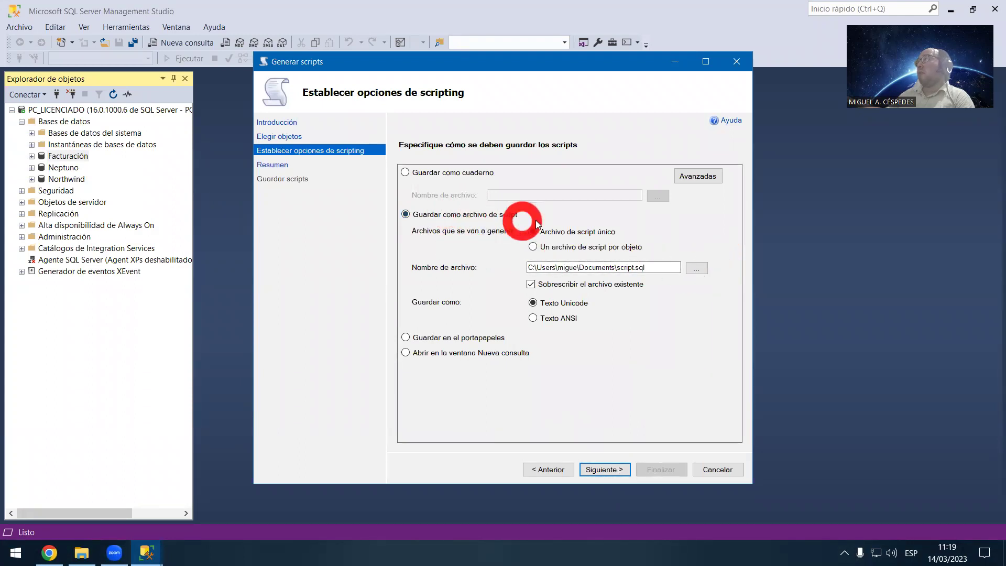
pyautogui.click(695, 270)
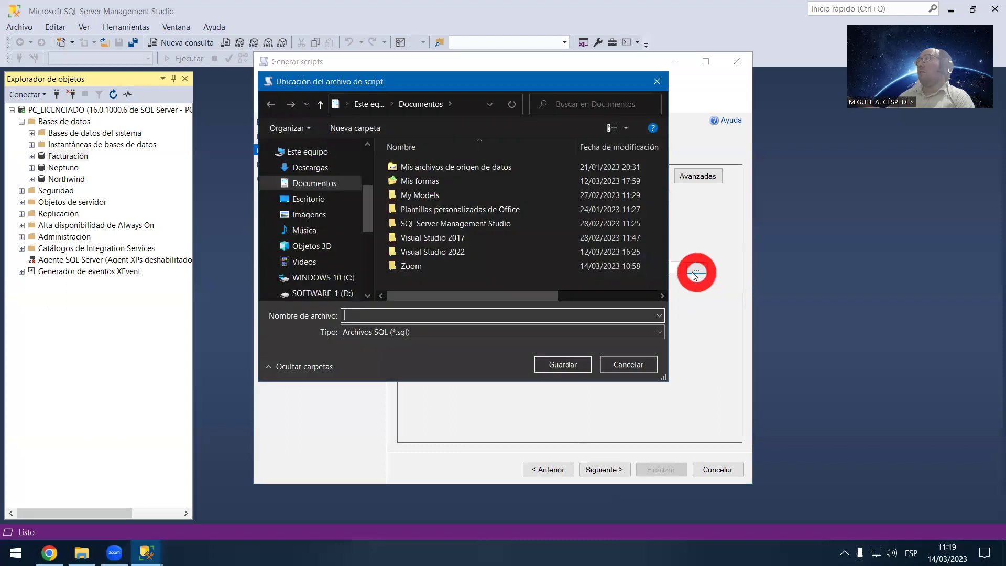
pyautogui.click(330, 198)
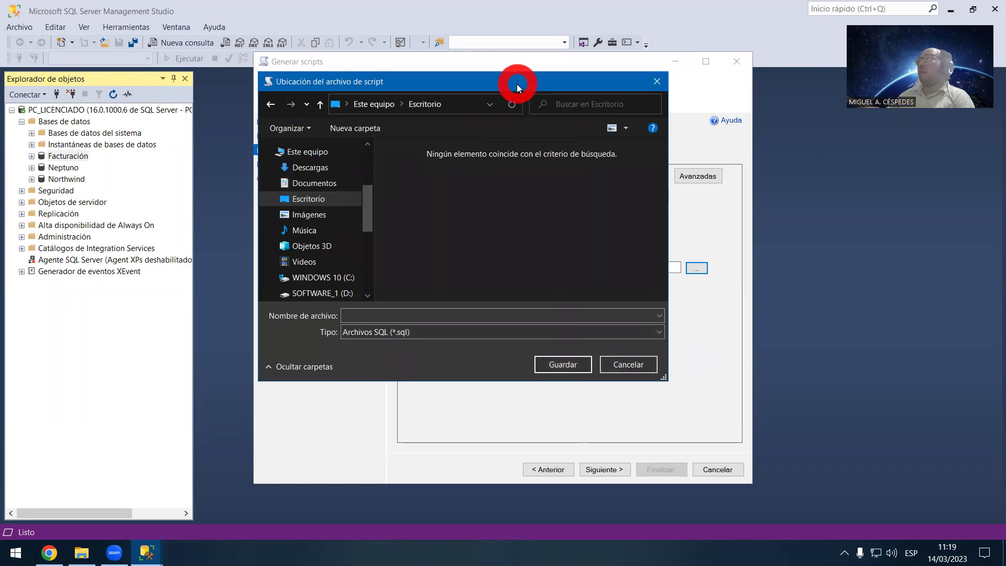
pyautogui.moveTo(520, 81); pyautogui.dragTo(582, 291)
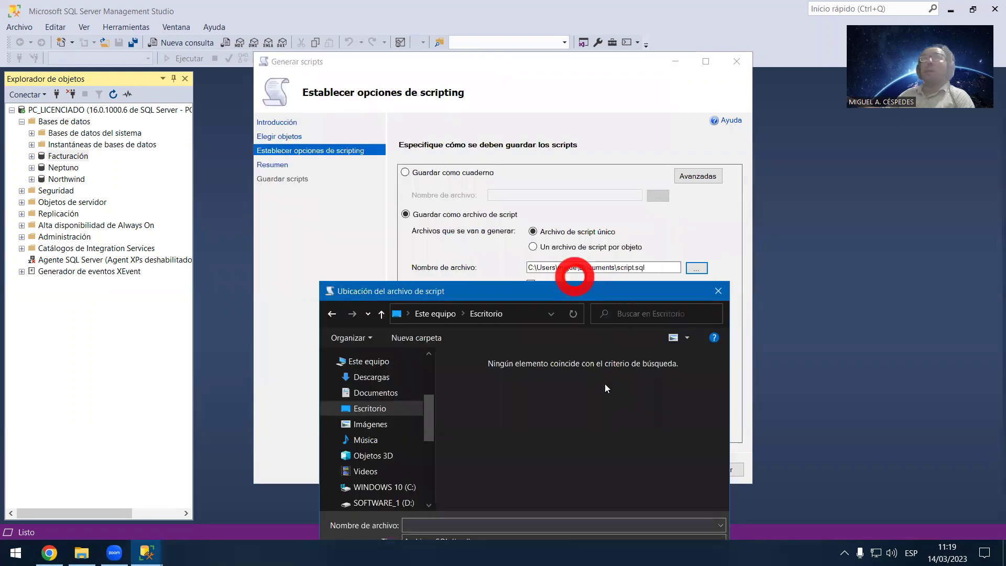
pyautogui.moveTo(575, 290); pyautogui.dragTo(514, 156)
# Step: Name the script file Scripts_BD_Facturación and accept it as the SQL output file
pyautogui.click(464, 388)
pyautogui.write('Sq')
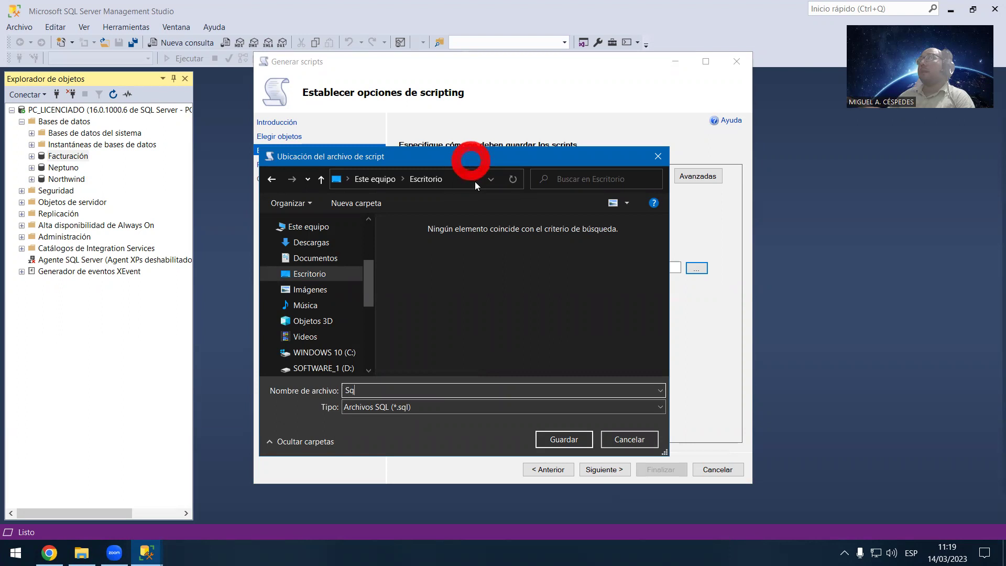
pyautogui.write('c')
pyautogui.press('BackSpace')
pyautogui.press('BackSpace')
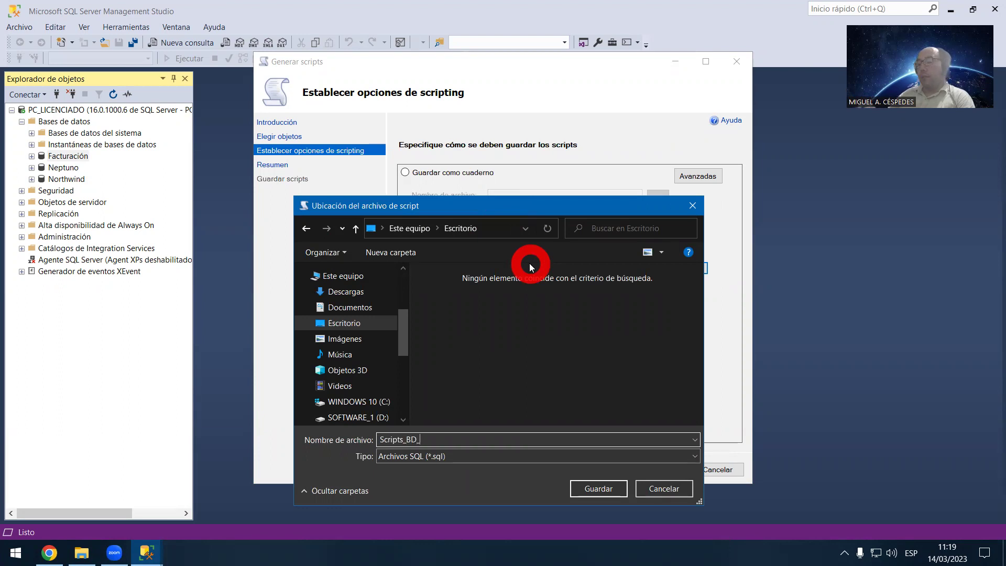
pyautogui.write('U')
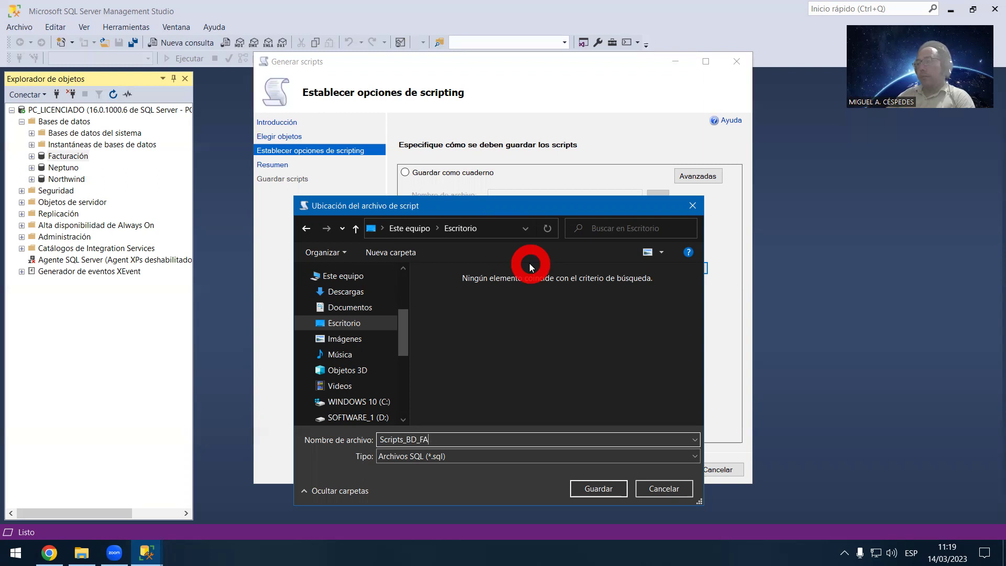
pyautogui.write('tura')
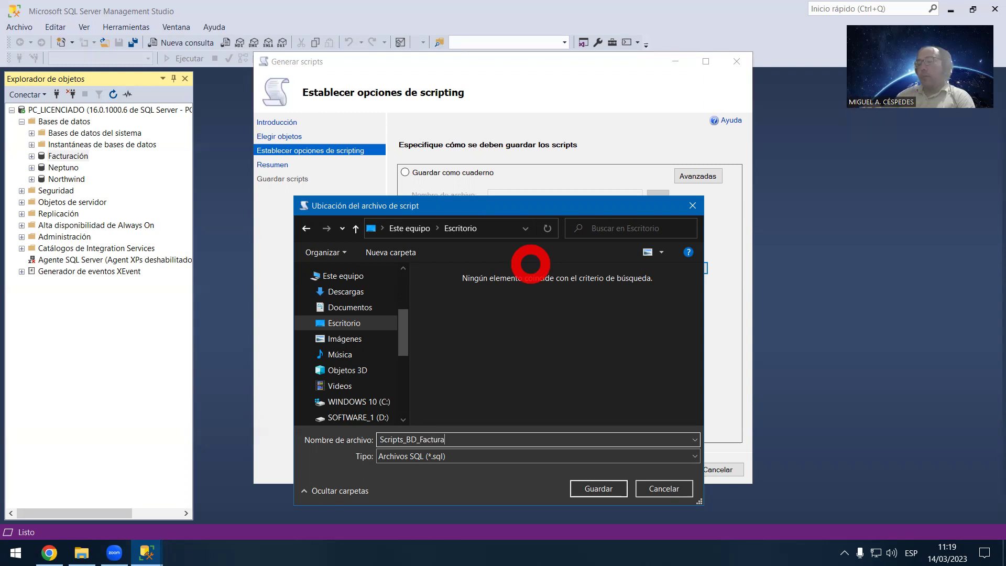
pyautogui.write('ción')
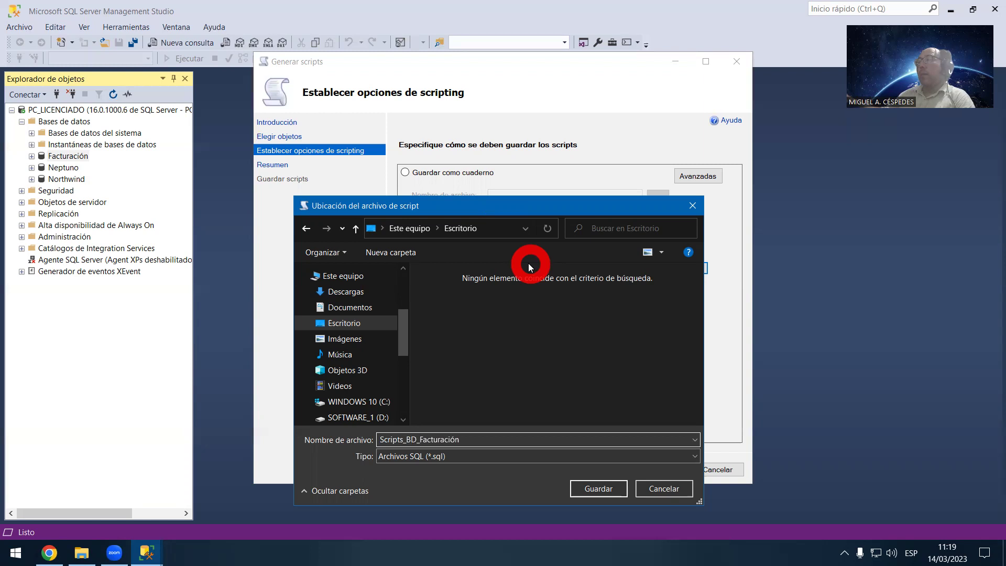
pyautogui.click(597, 486)
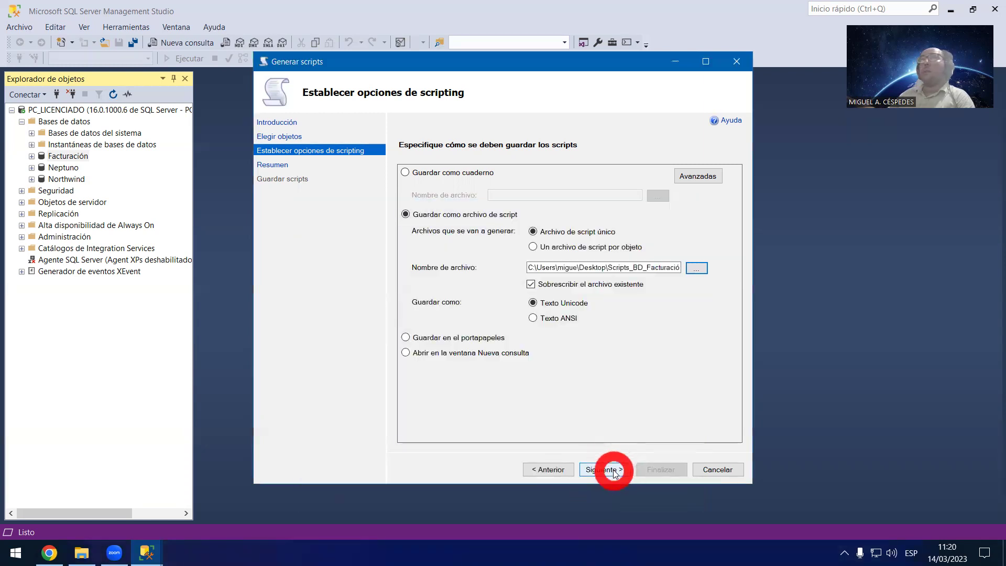
# Step: Accept the scripting options and summary, generate the Facturación script file, and finish the script wizard
pyautogui.click(605, 469)
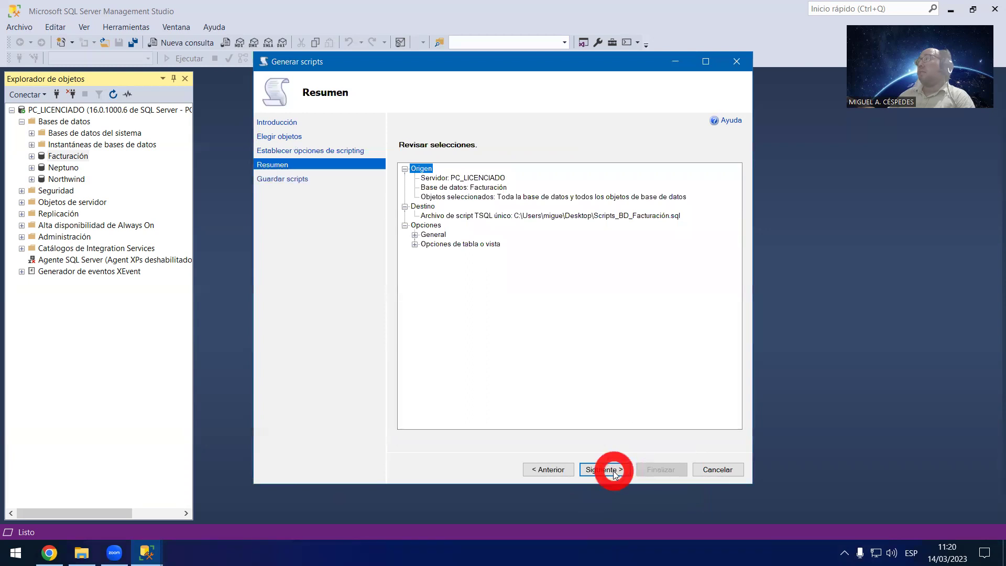
pyautogui.click(614, 469)
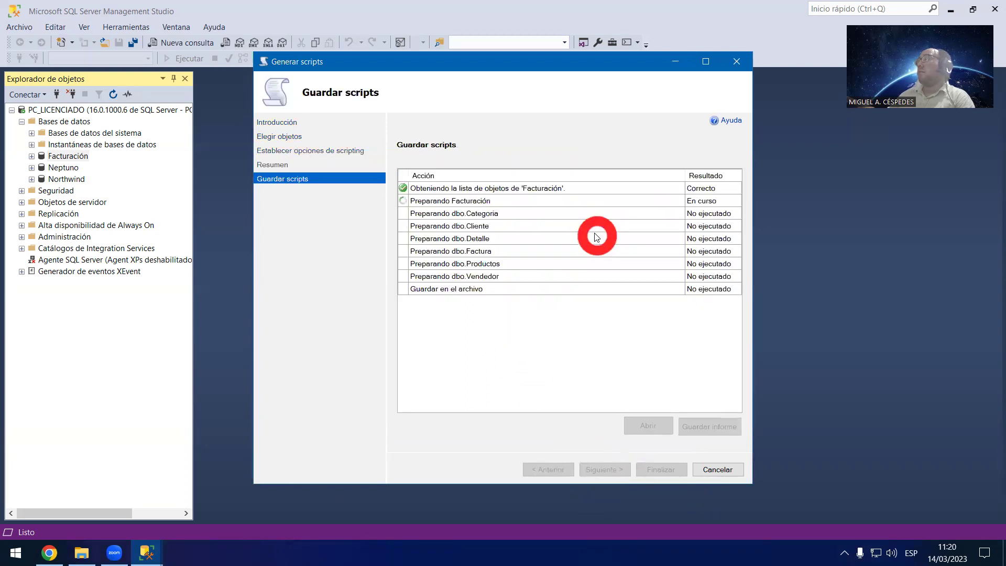
pyautogui.click(663, 470)
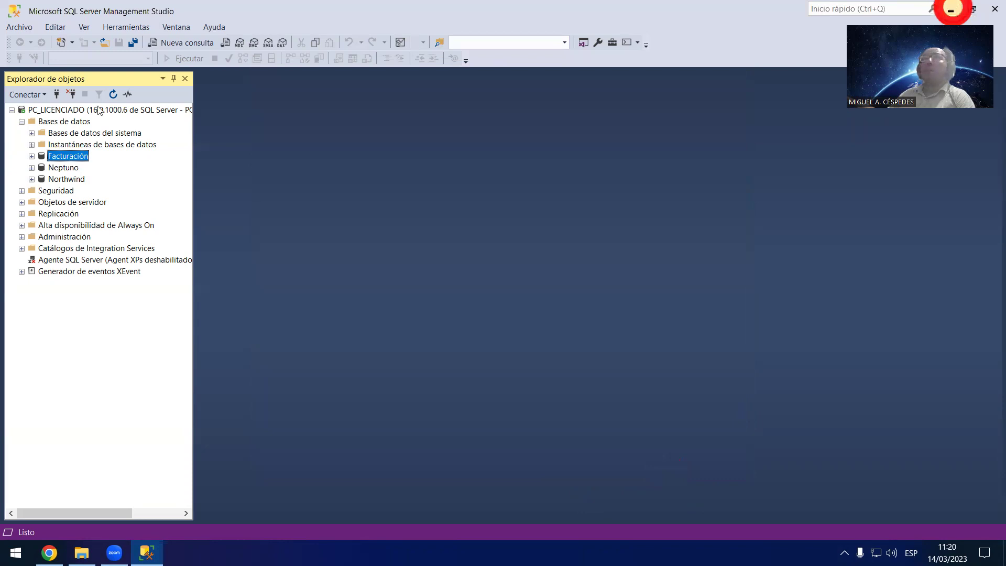
# Step: Move the Scripts_BD_Facturación file from the desktop into the BD_Facturación folder in File Explorer
pyautogui.click(952, 9)
pyautogui.rightClick(31, 87)
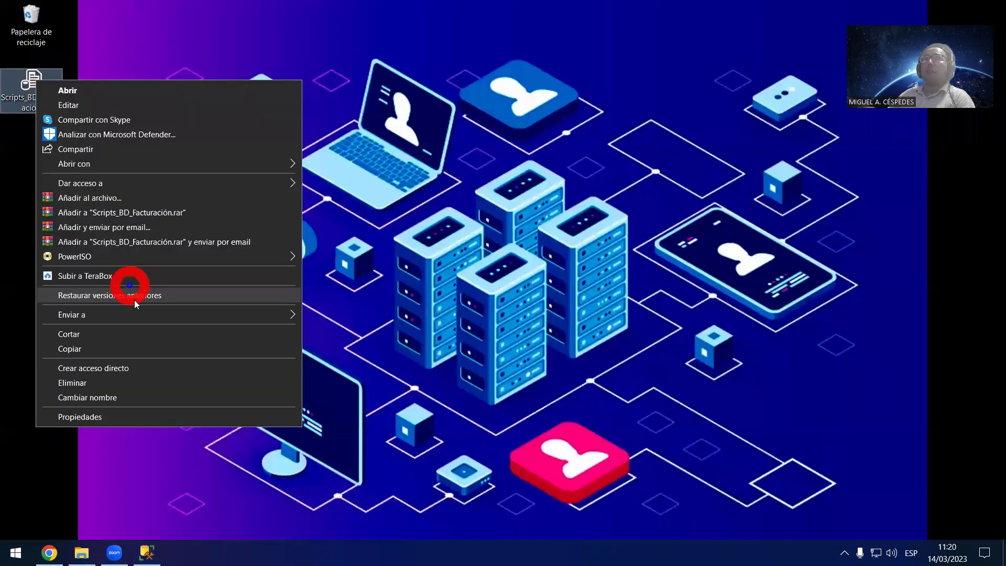
pyautogui.click(130, 333)
pyautogui.click(81, 552)
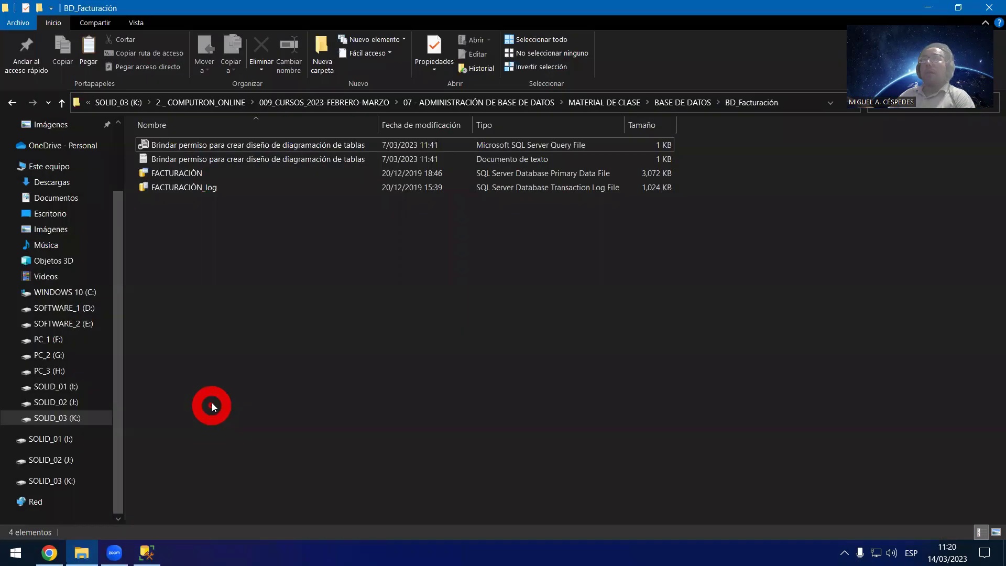
pyautogui.rightClick(229, 378)
pyautogui.click(297, 270)
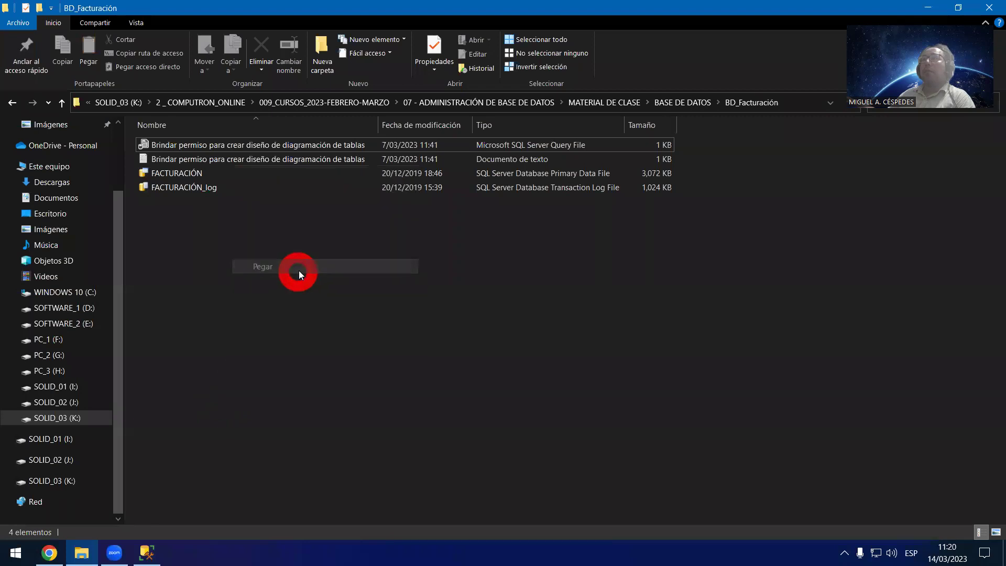
# Step: In the BD_Northwind folder under BASE DE DATOS, rename the northwind script file as Scripts_BD_Northwind
pyautogui.click(676, 108)
pyautogui.doubleClick(252, 158)
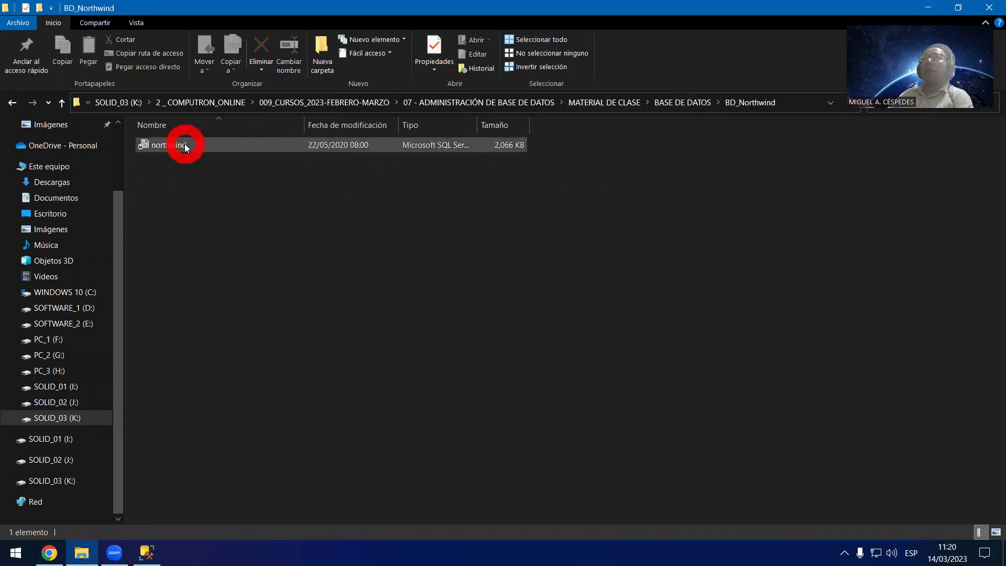
pyautogui.click(361, 147)
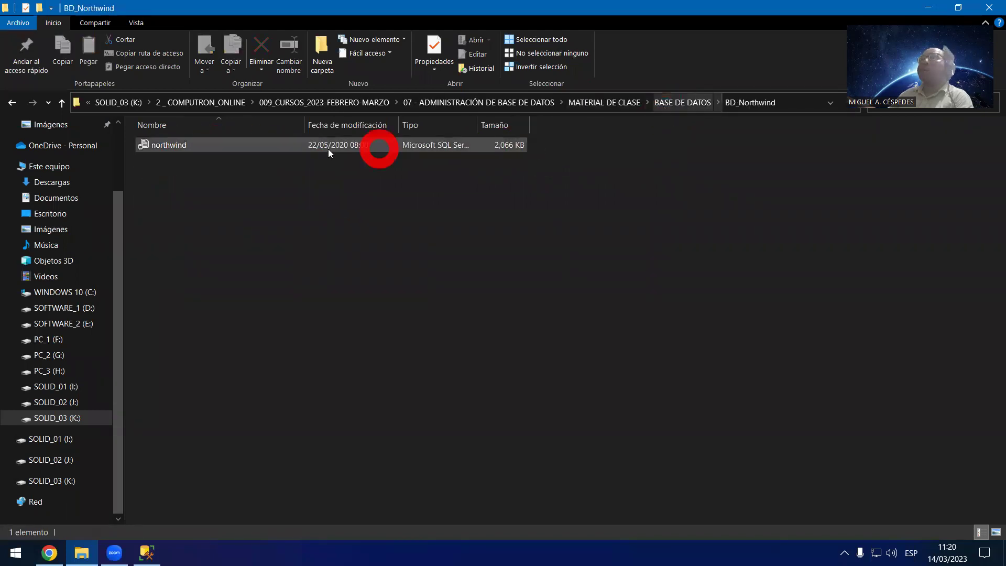
pyautogui.click(294, 148)
pyautogui.press('Home')
pyautogui.press('Delete')
pyautogui.write('N')
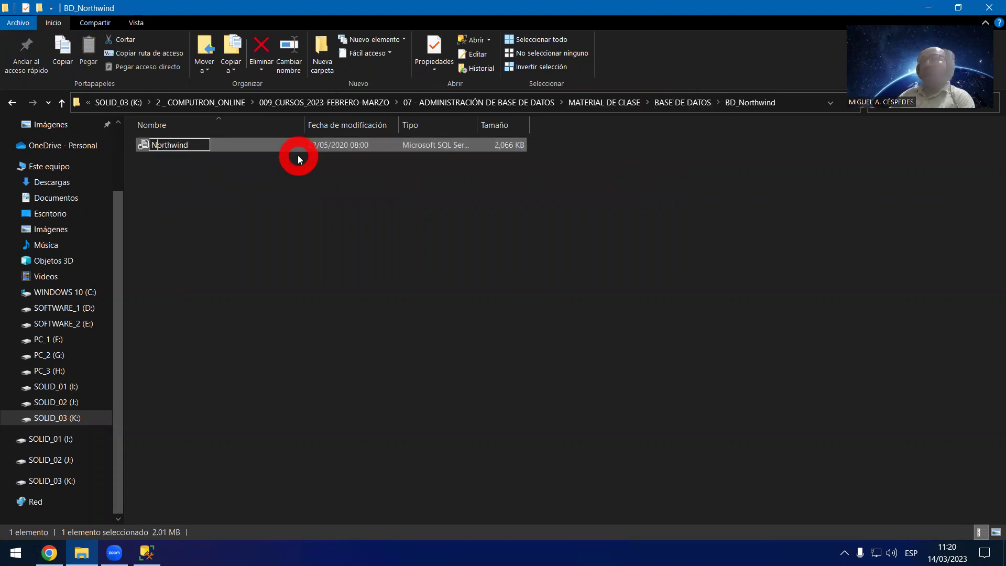
pyautogui.press('Home')
pyautogui.write('Scri')
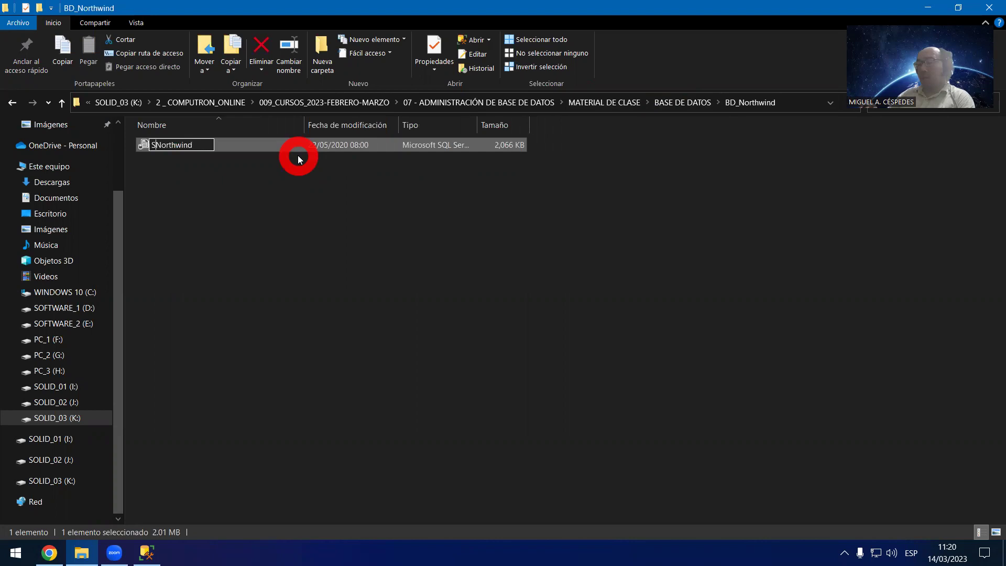
pyautogui.write('pt')
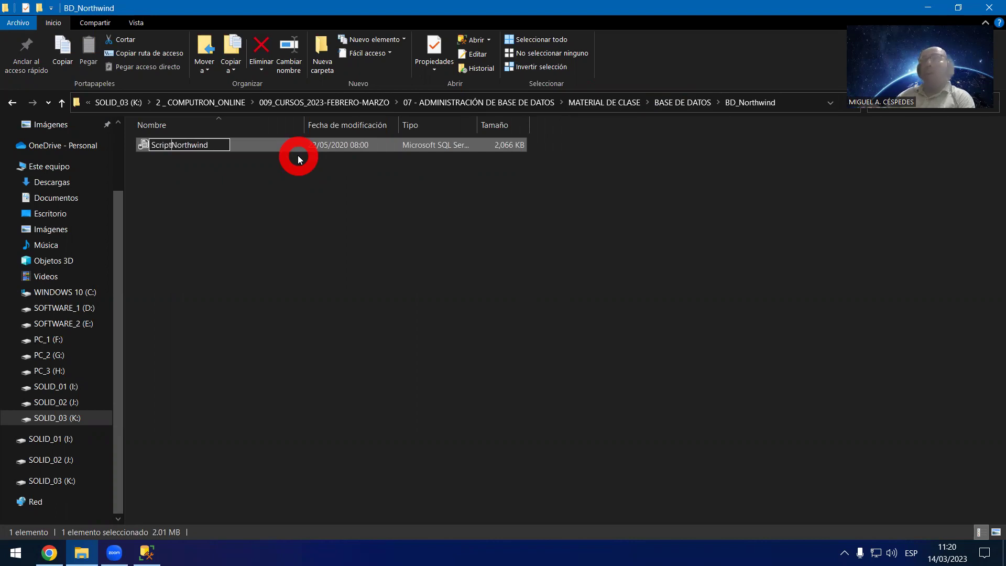
pyautogui.write('_')
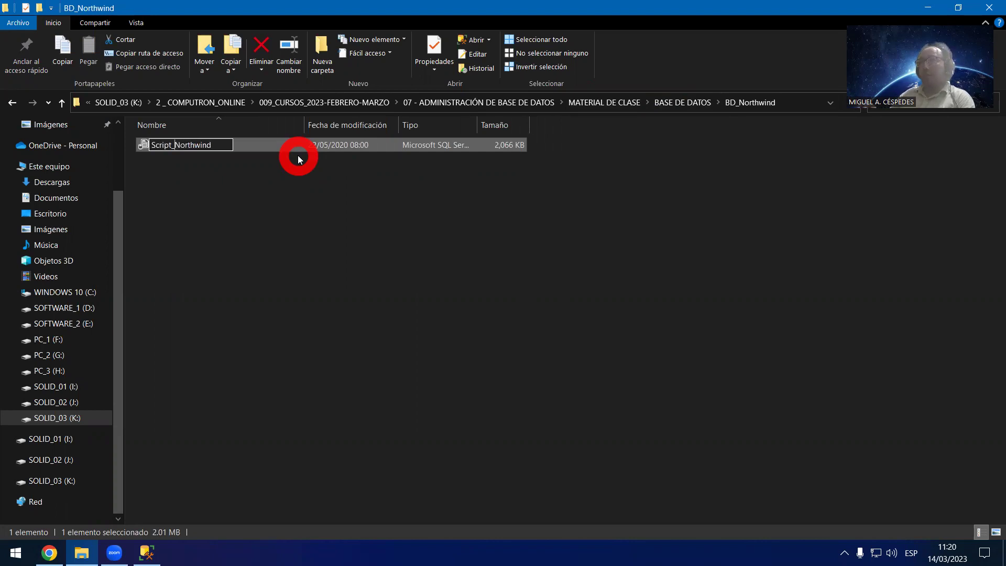
pyautogui.write('s')
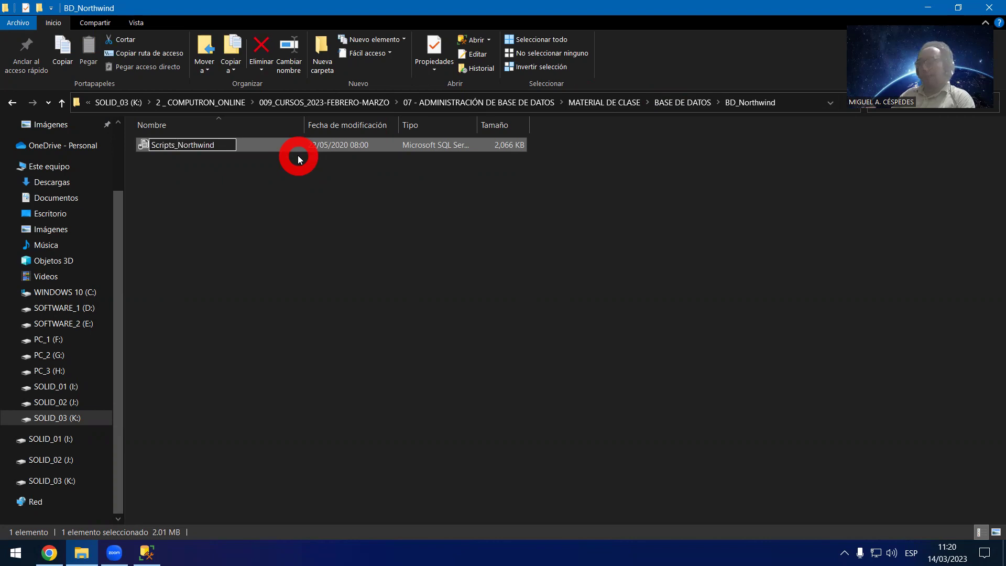
pyautogui.write('_BD')
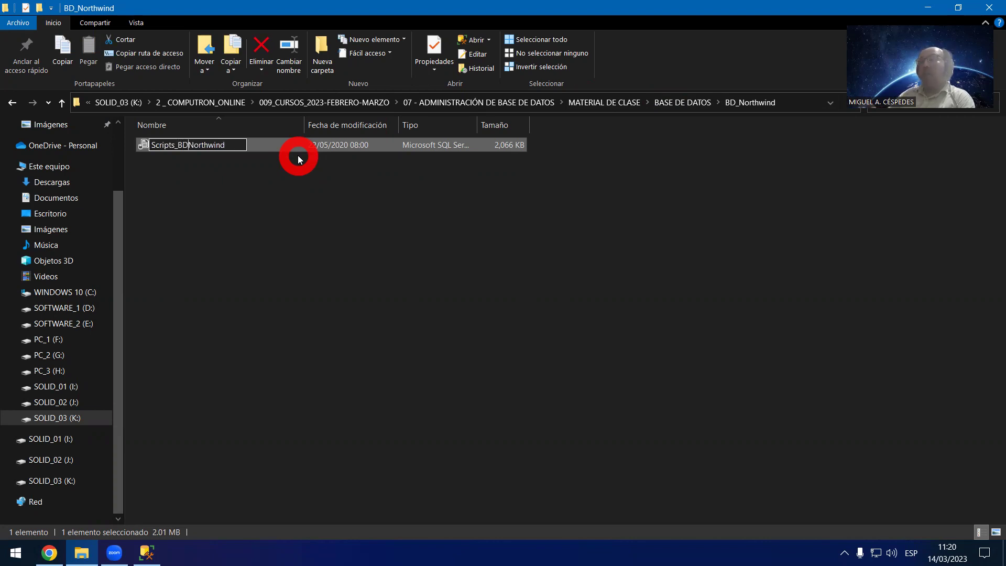
pyautogui.press('Return')
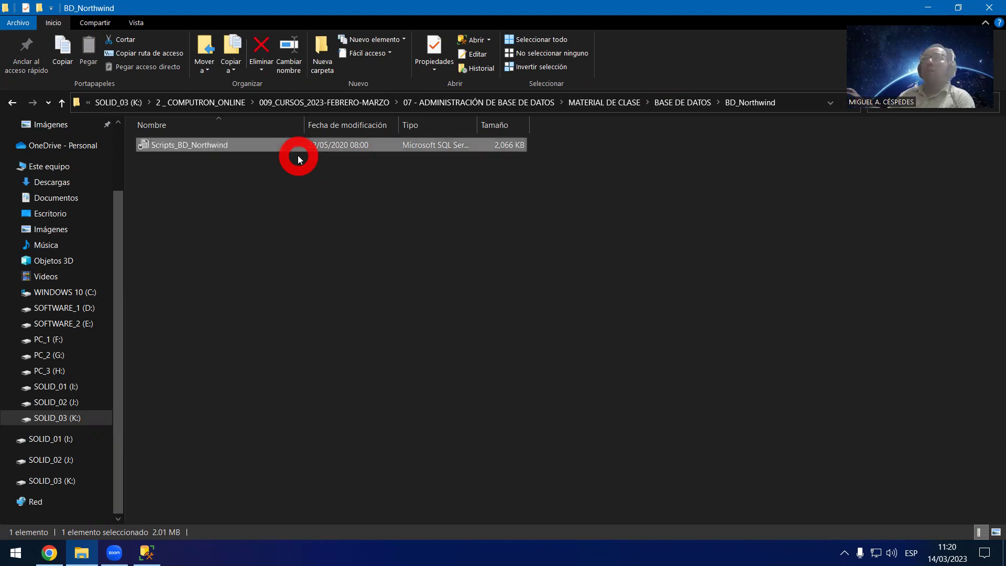
pyautogui.click(323, 205)
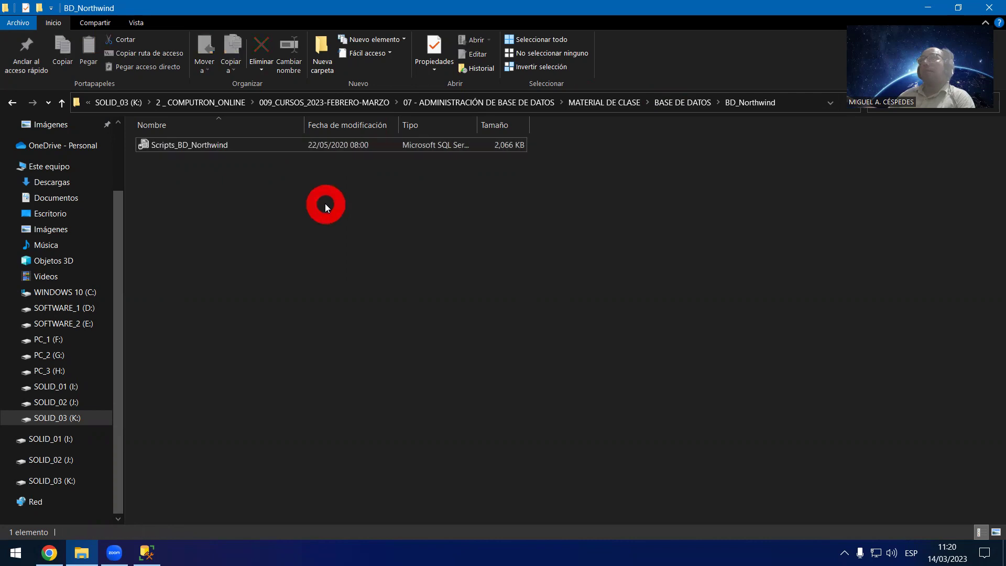
# Step: Return to SQL Server Management Studio and try to take the Facturación database offline
pyautogui.click(930, 4)
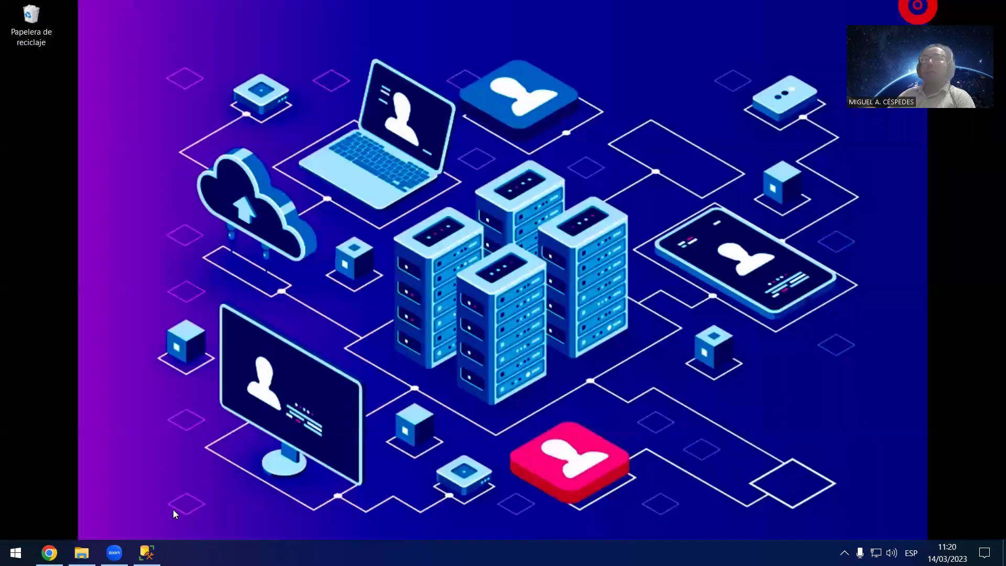
pyautogui.hotkey('alt', 'Tab')
pyautogui.click(298, 319)
pyautogui.click(129, 181)
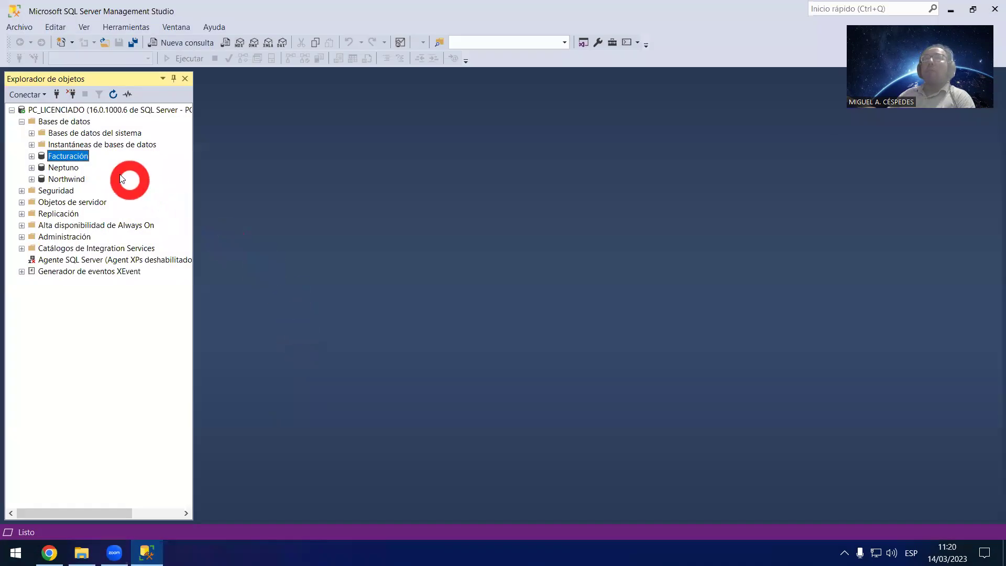
pyautogui.rightClick(84, 157)
pyautogui.moveTo(182, 204)
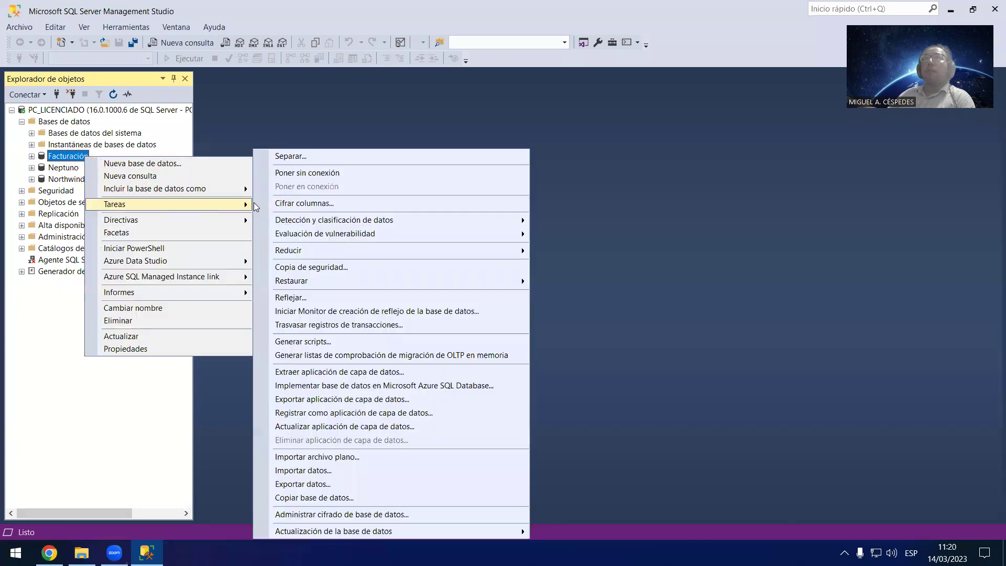
pyautogui.click(360, 173)
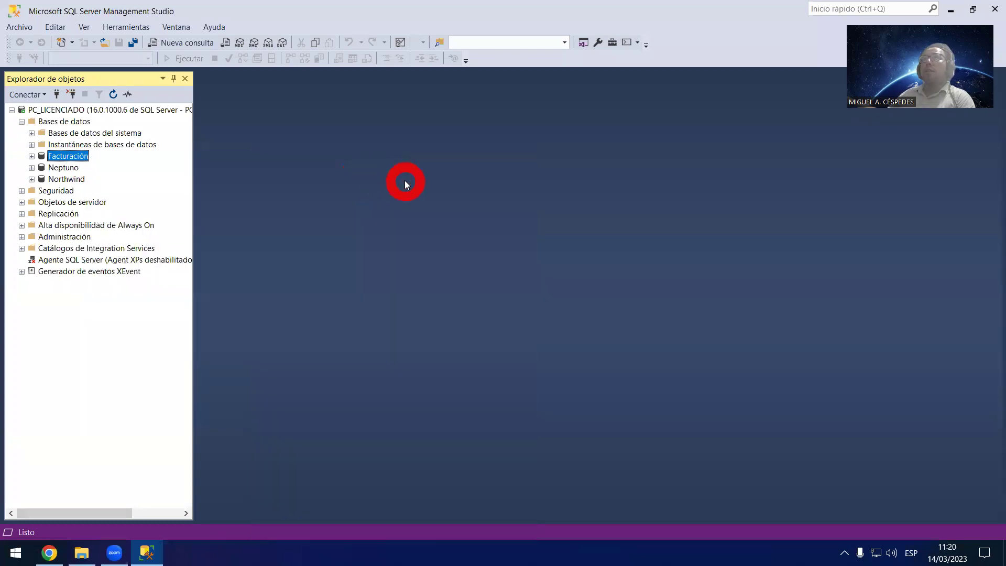
pyautogui.click(672, 473)
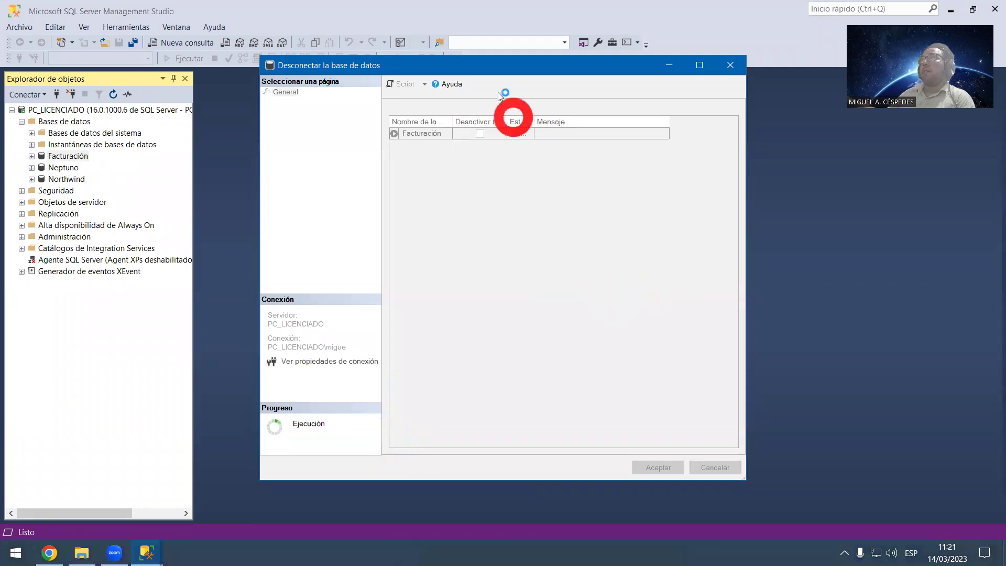
pyautogui.moveTo(500, 73); pyautogui.dragTo(487, 98)
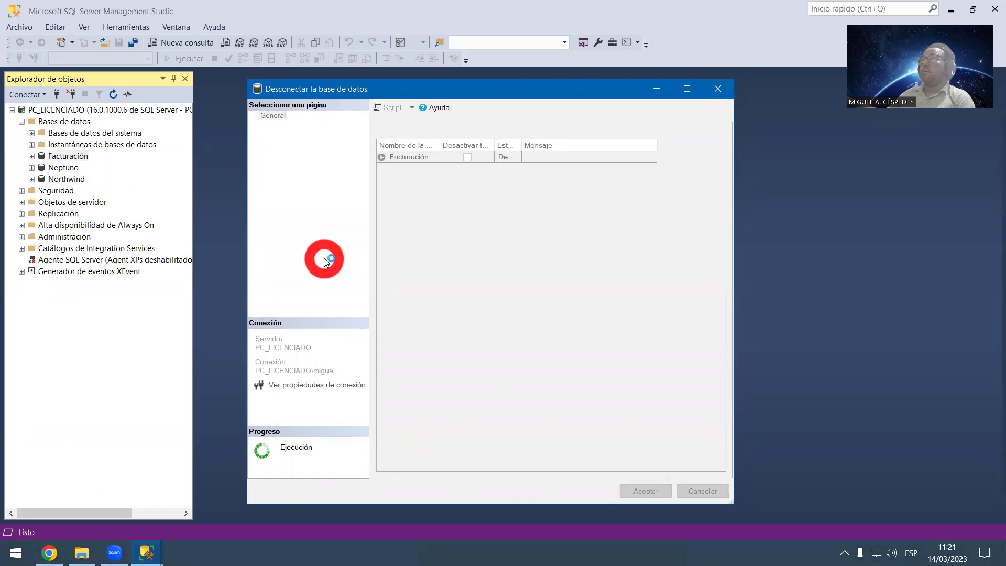
# Step: End the SSMS 19 process in Task Manager and close Task Manager
pyautogui.hotkey('ctrl', 'shift', 'Escape')
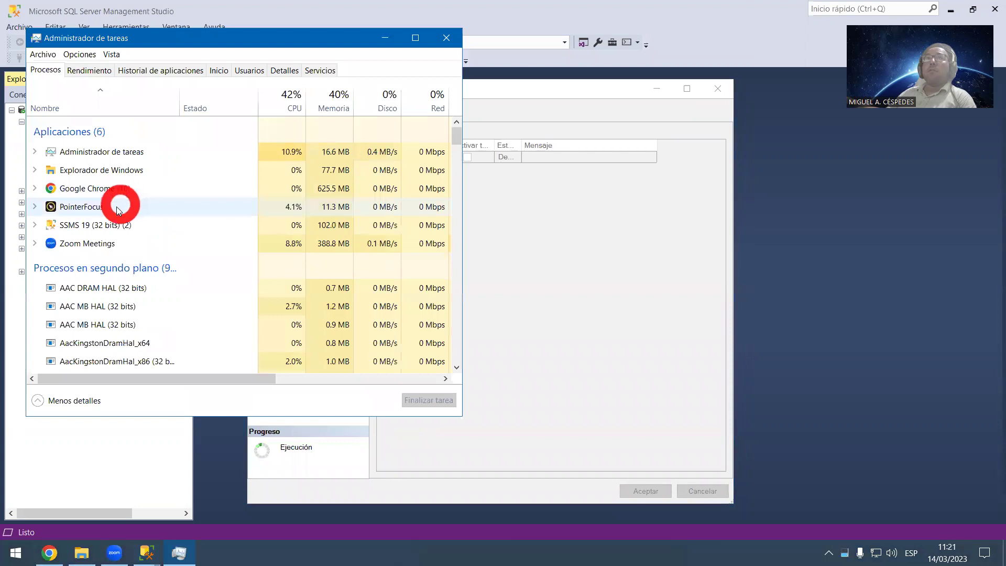
pyautogui.rightClick(104, 226)
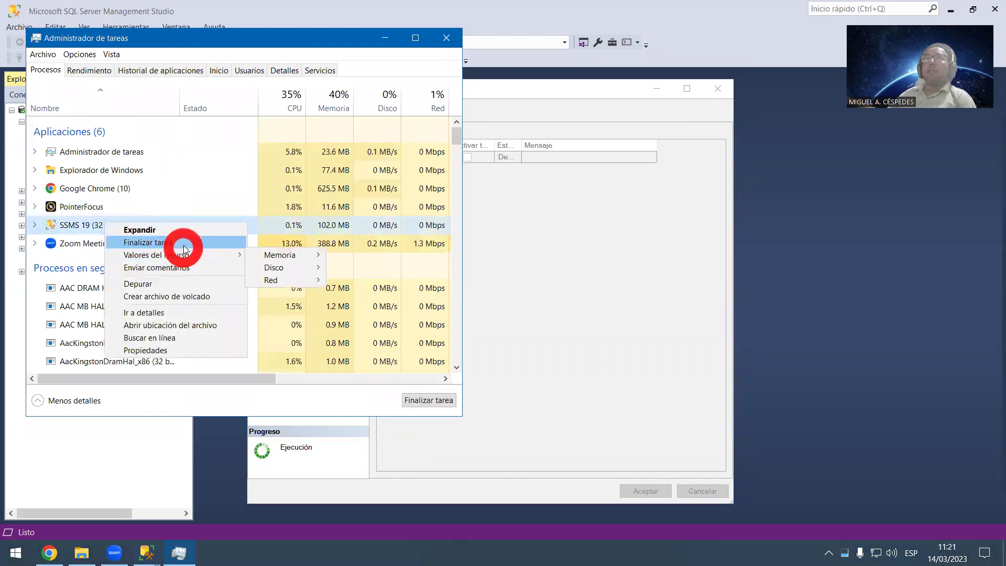
pyautogui.click(181, 246)
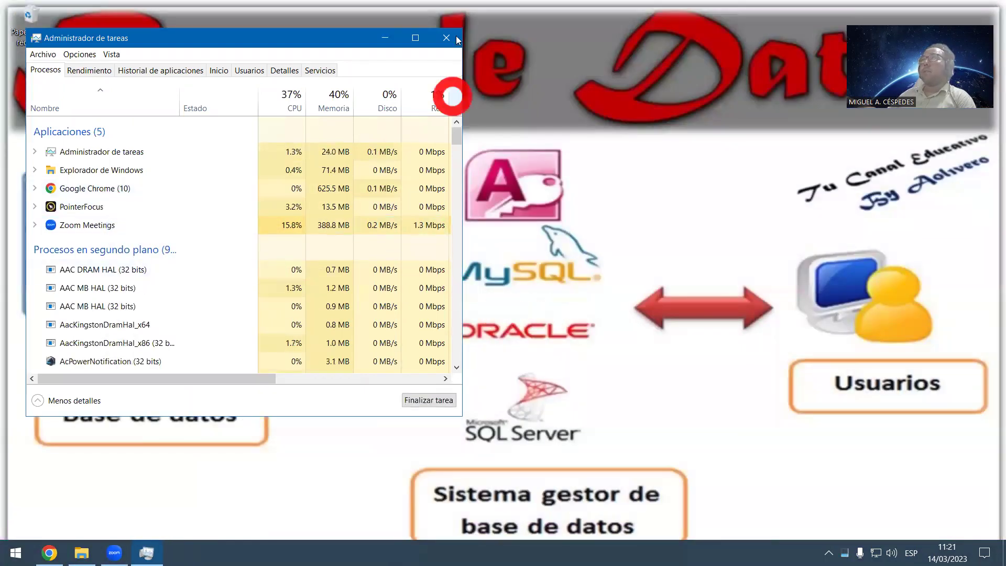
pyautogui.click(447, 37)
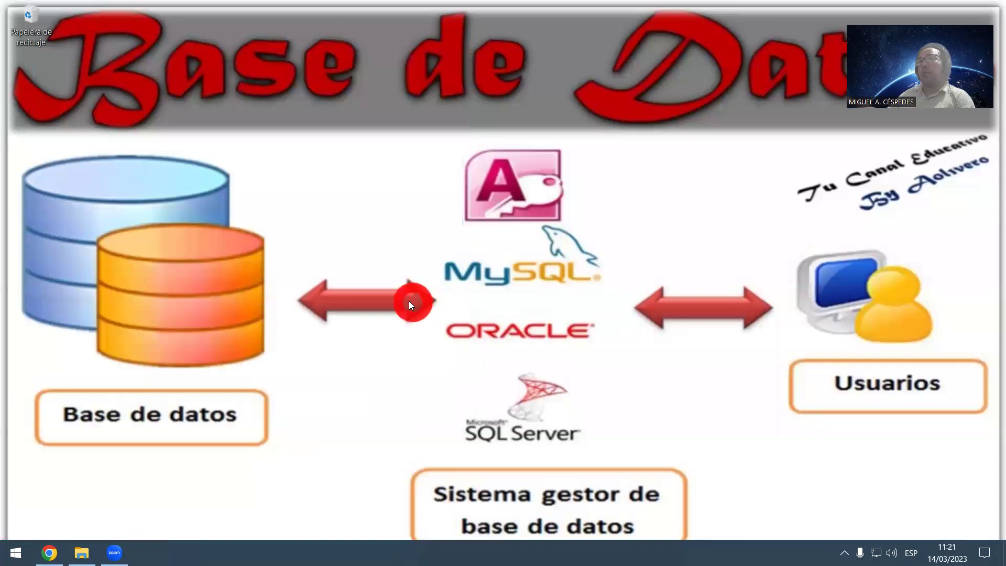
# Step: Relaunch SQL Server Management Studio and connect to the PC_LICENCIADO database engine with Windows authentication
pyautogui.press('super')
pyautogui.write('sql')
pyautogui.click(204, 190)
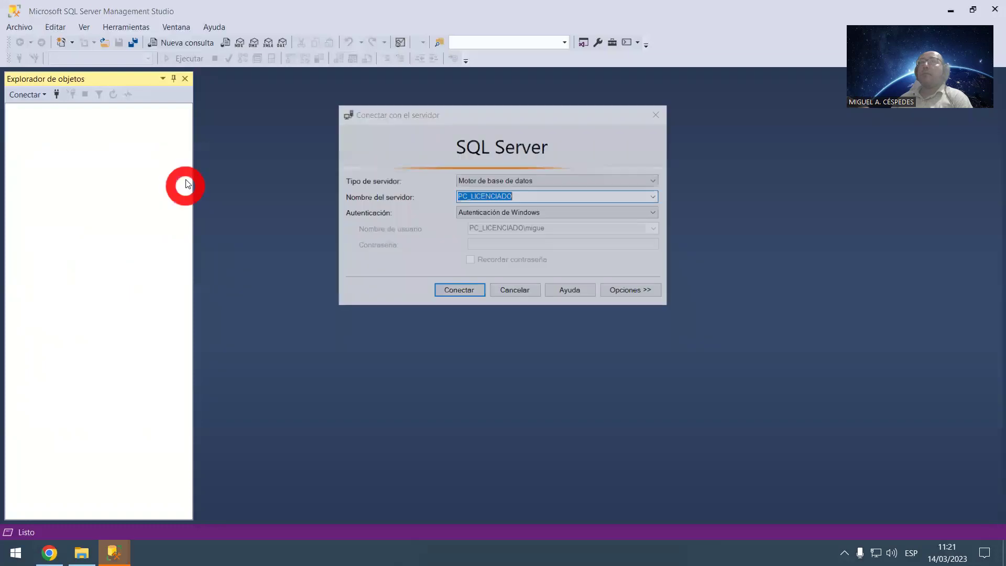
pyautogui.click(444, 290)
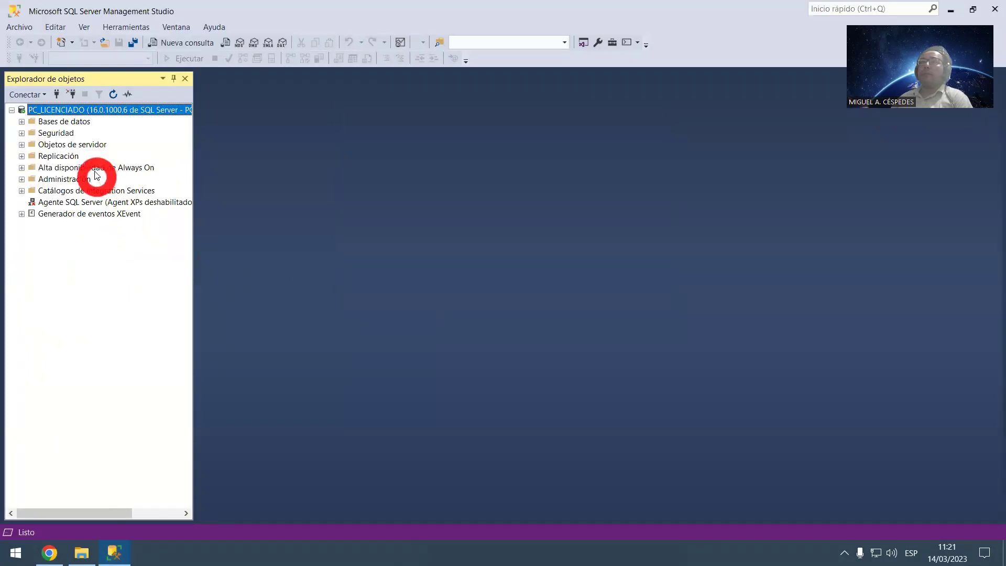
# Step: Take the Facturación database on the server offline
pyautogui.click(21, 121)
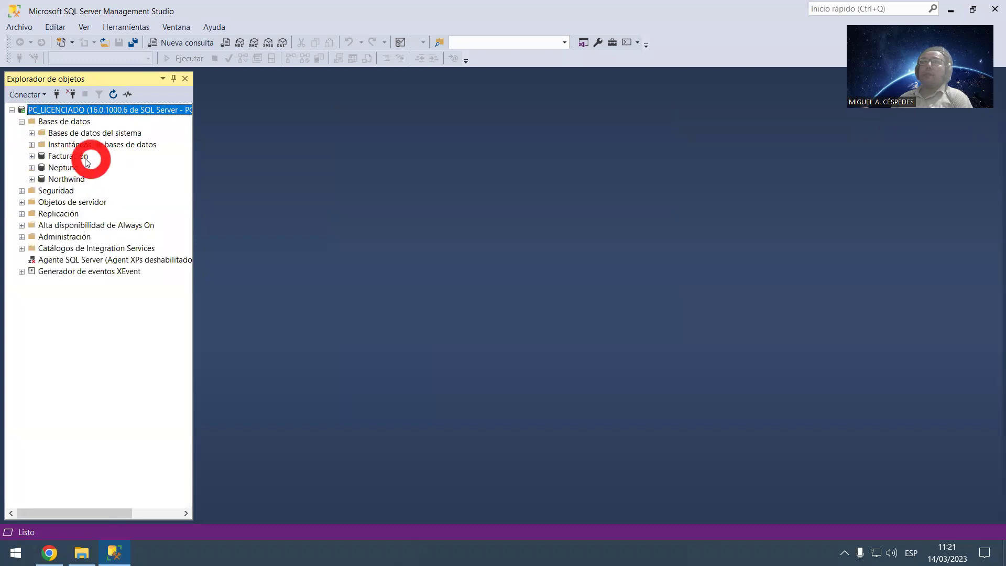
pyautogui.rightClick(87, 162)
pyautogui.click(150, 202)
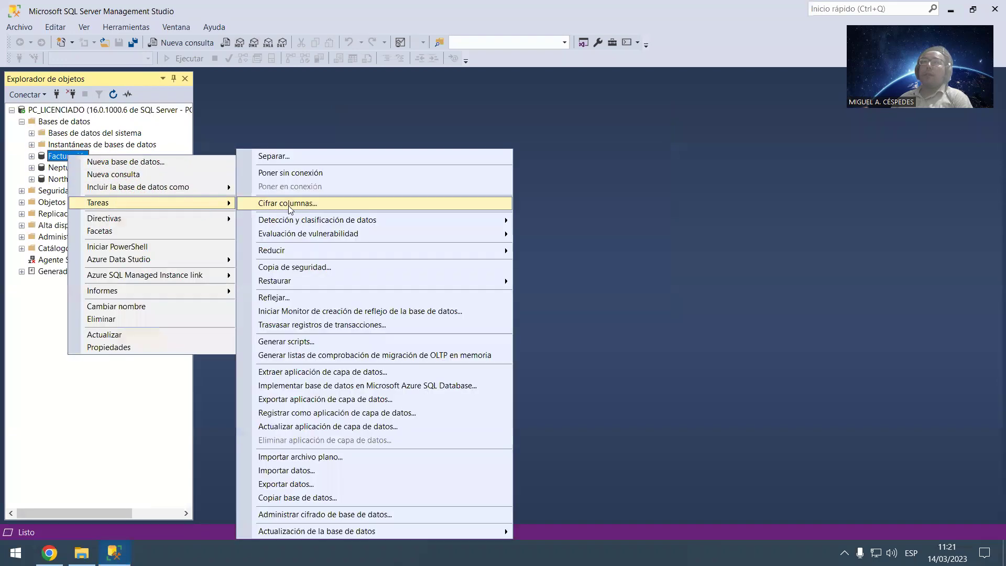
pyautogui.click(365, 173)
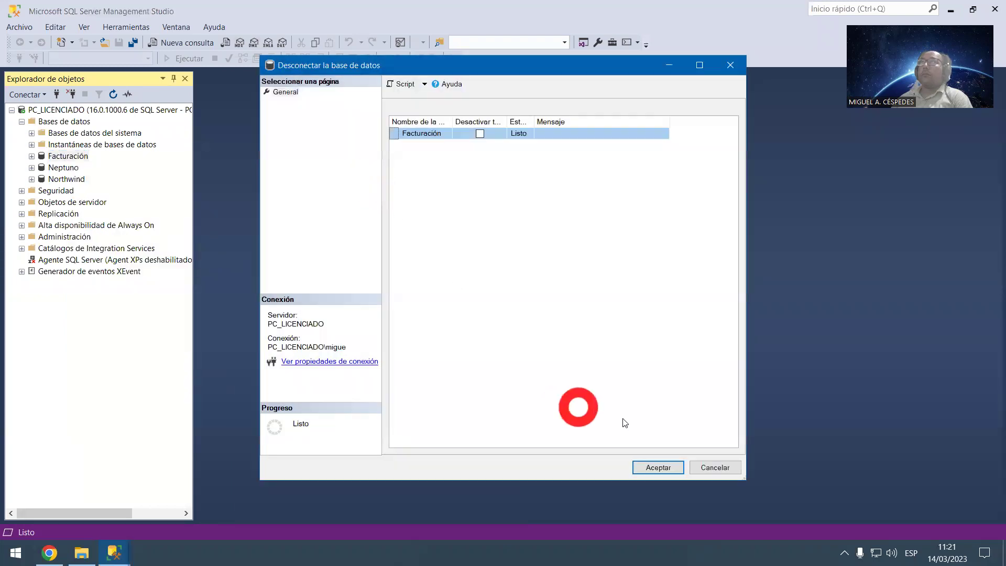
pyautogui.click(654, 465)
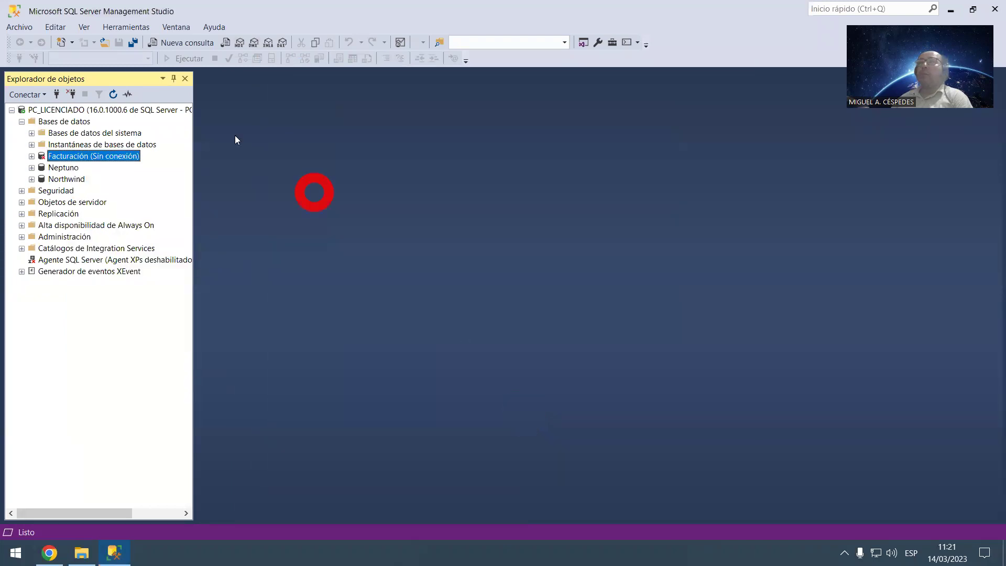
# Step: Delete the offline Facturación database, with the option to close existing connections
pyautogui.rightClick(134, 159)
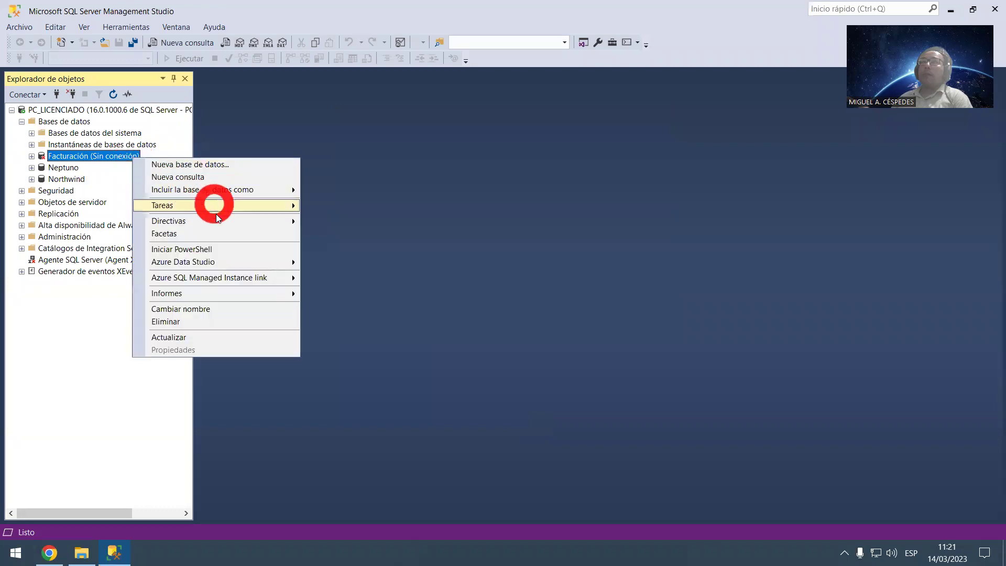
pyautogui.click(219, 325)
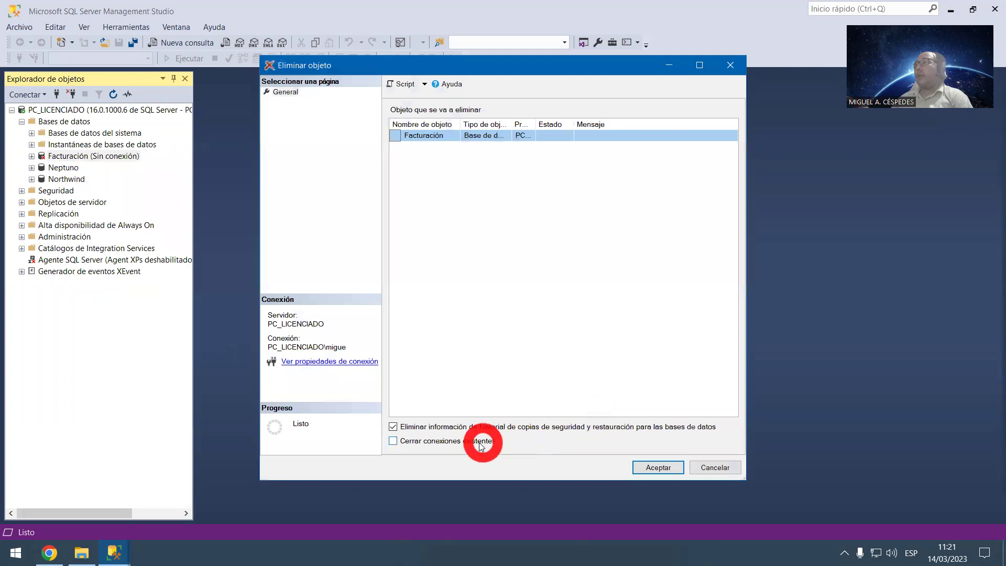
pyautogui.click(481, 442)
pyautogui.click(642, 467)
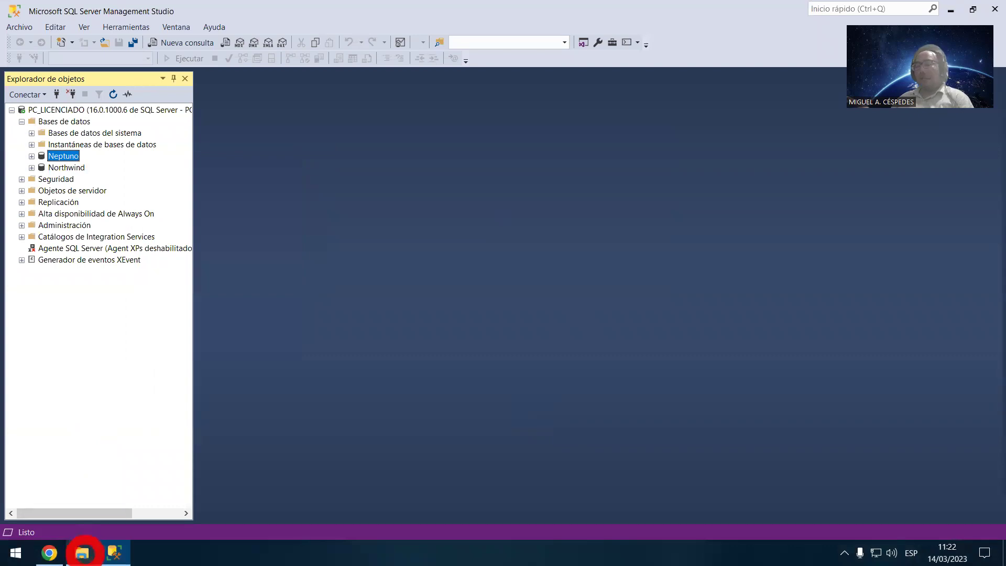
# Step: Switch to File Explorer and open C:\Archivos de programa\Microsoft SQL Server\MSSQL16.MSSQLSERVER\MSSQL\DATA
pyautogui.click(82, 553)
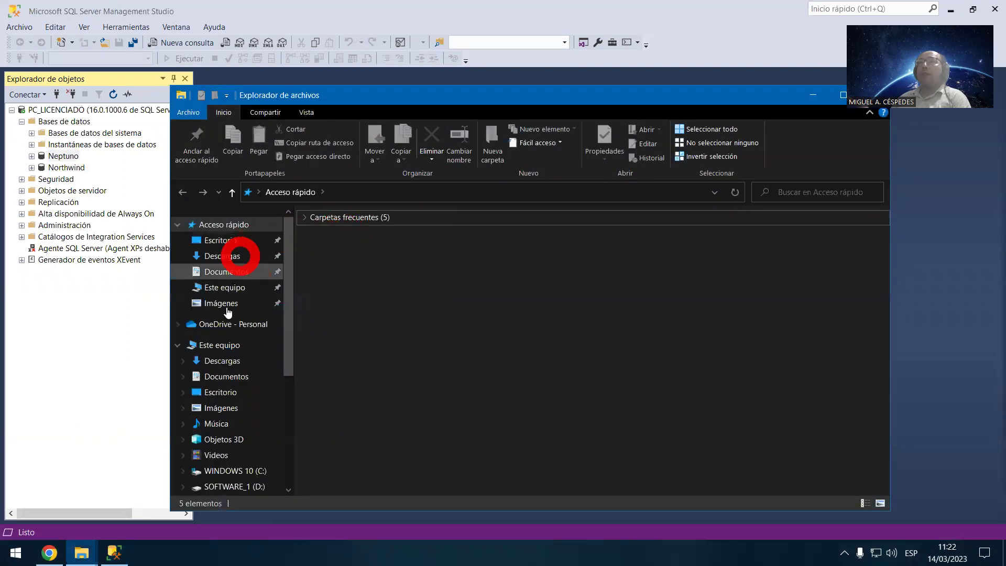
pyautogui.click(229, 345)
pyautogui.doubleClick(398, 95)
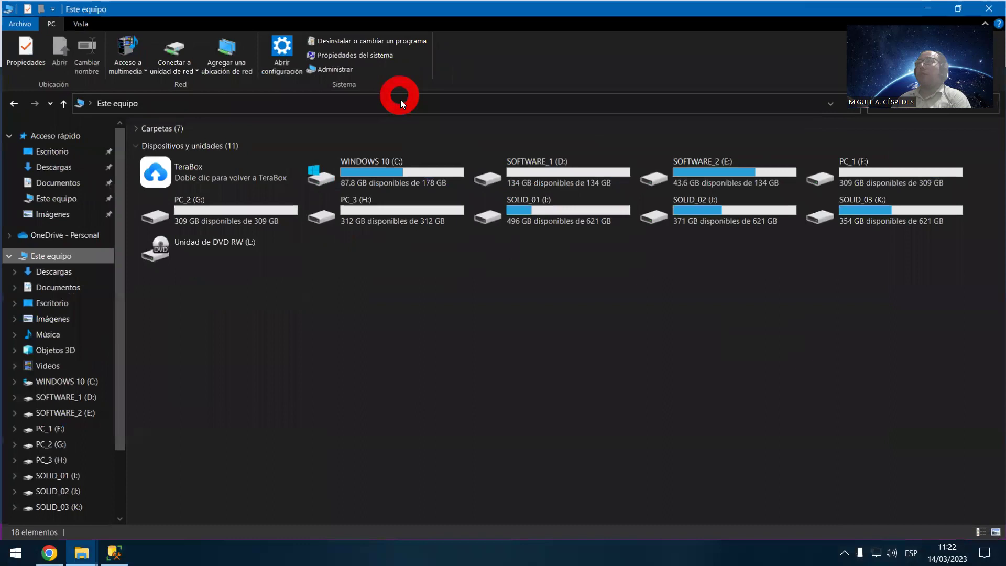
pyautogui.doubleClick(441, 164)
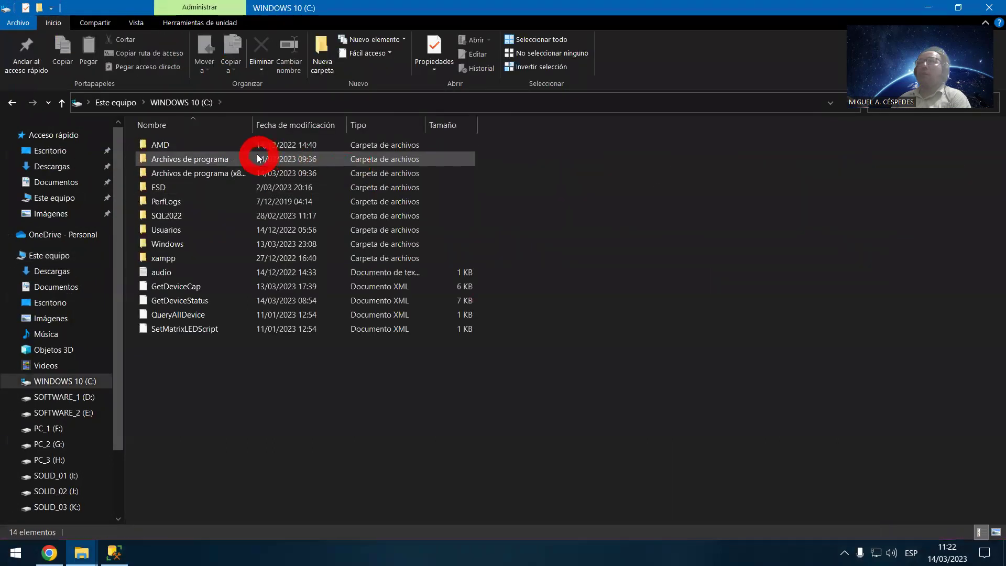
pyautogui.doubleClick(252, 124)
pyautogui.doubleClick(249, 160)
pyautogui.click(272, 313)
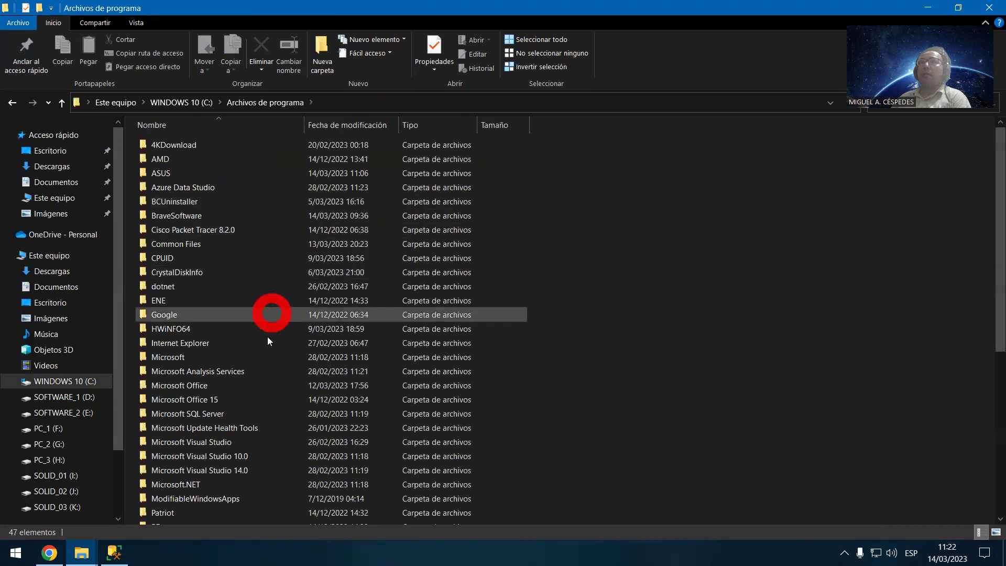
pyautogui.click(268, 413)
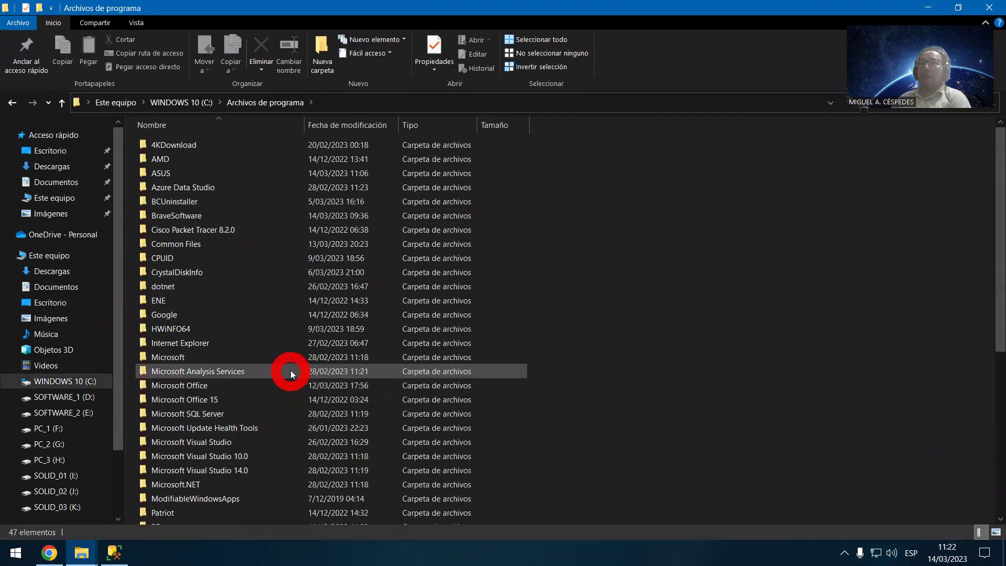
pyautogui.doubleClick(281, 414)
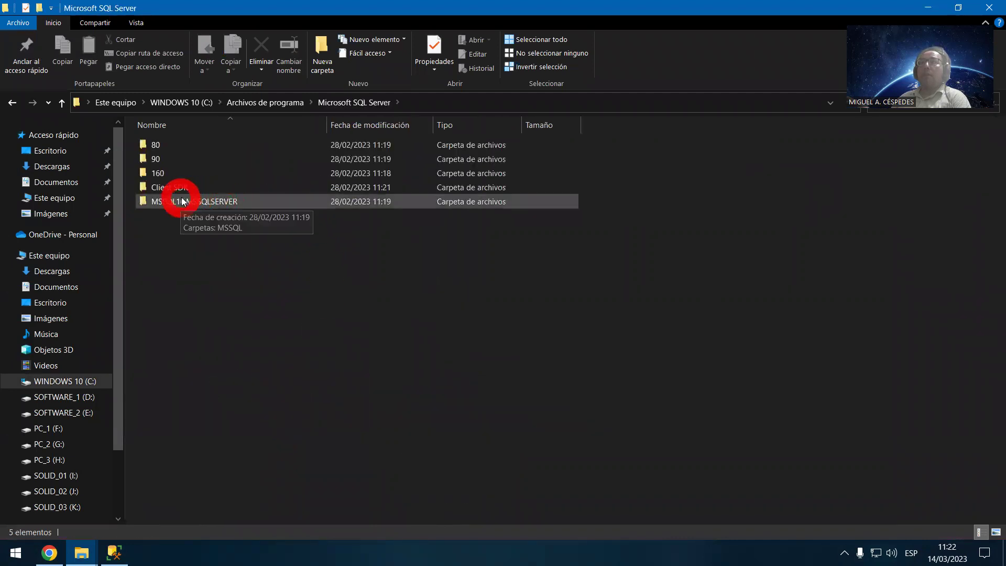
pyautogui.doubleClick(236, 201)
pyautogui.doubleClick(285, 147)
pyautogui.doubleClick(302, 173)
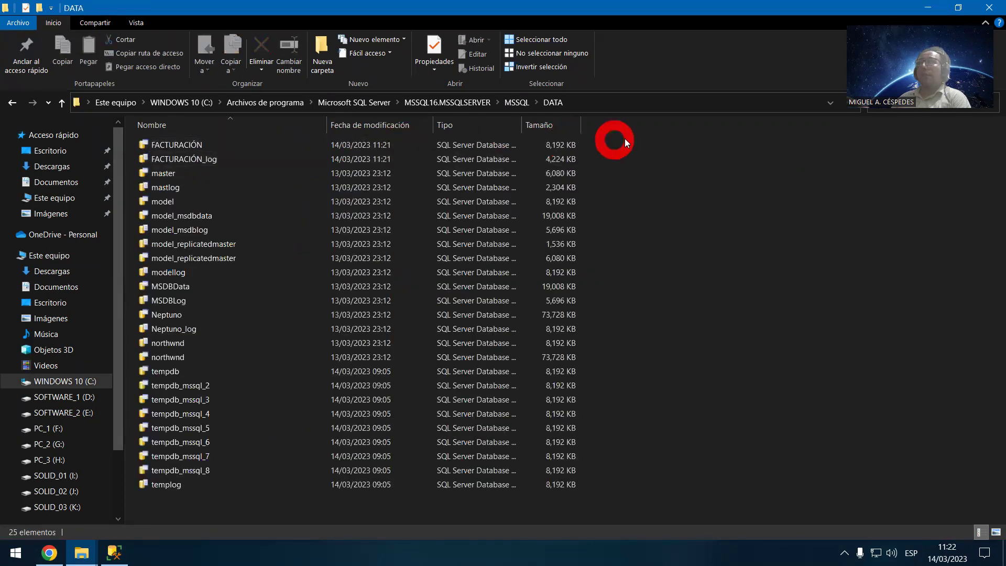
# Step: Permanently delete the FACTURACIÓN and FACTURACIÓN_log files from the DATA folder and minimize the window
pyautogui.moveTo(589, 152); pyautogui.dragTo(567, 155)
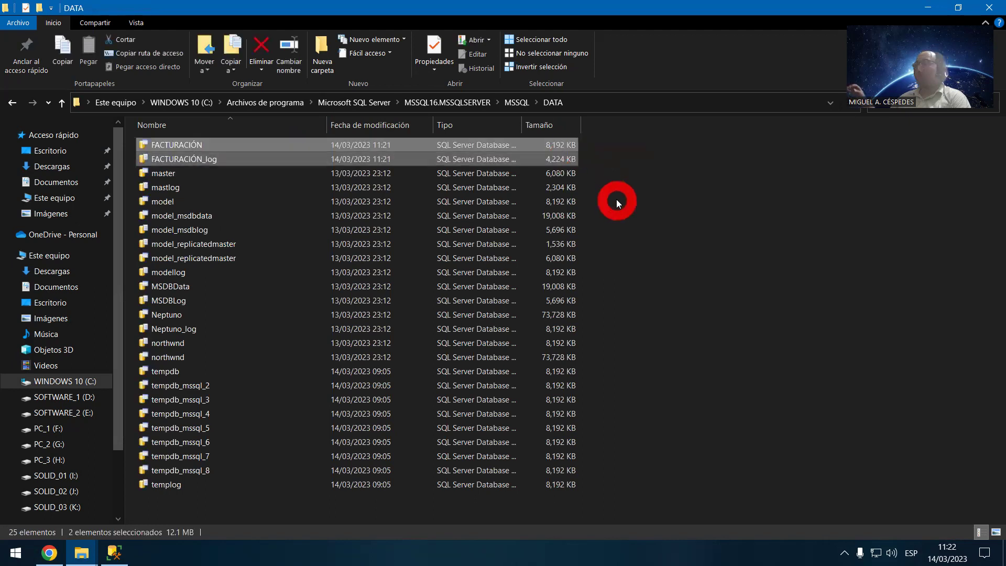
pyautogui.hotkey('shift', 'Delete')
pyautogui.press('Return')
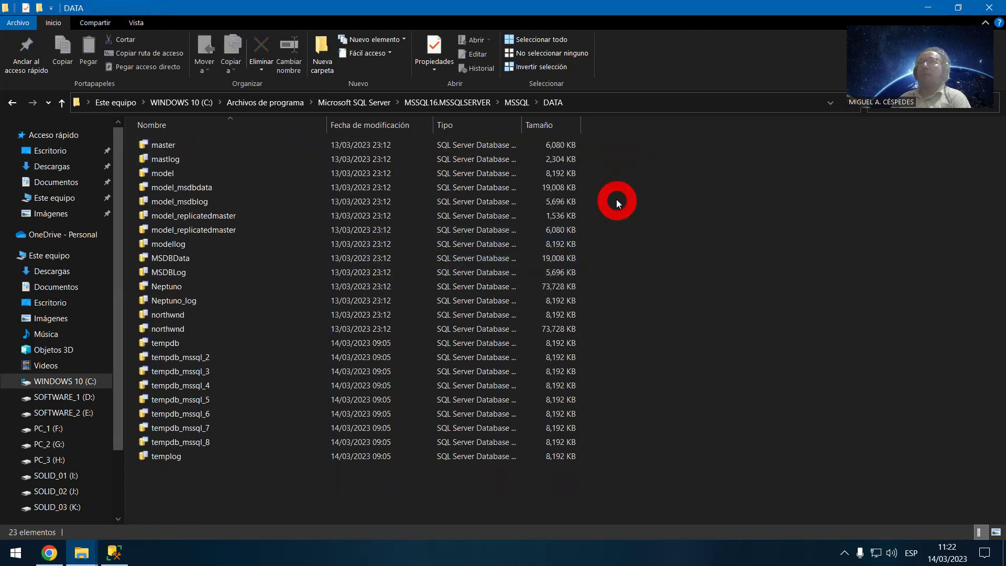
pyautogui.click(922, 8)
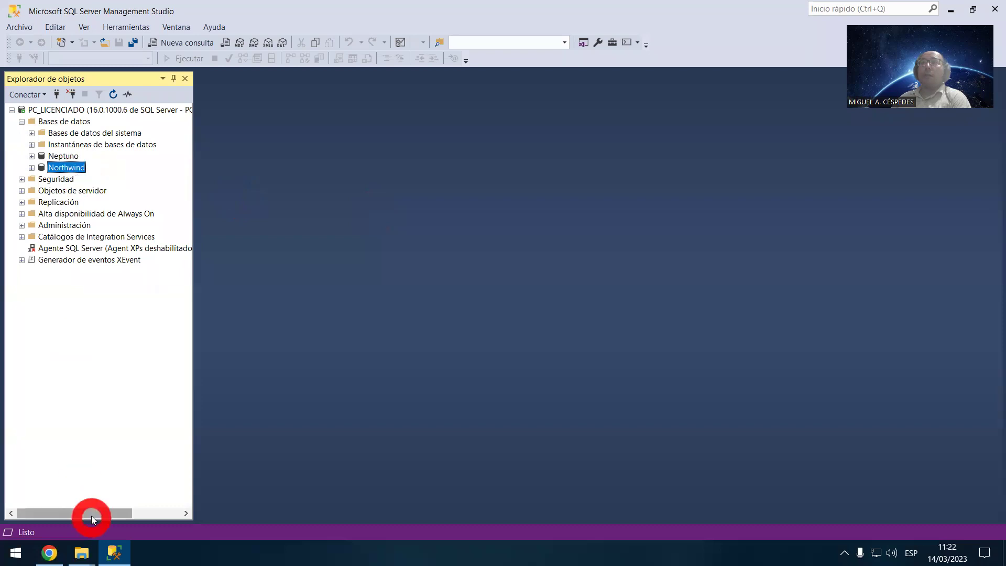
# Step: Check the contents of the BD_Northwind class folder, and take the Northwind database offline in SQL Server Management Studio
pyautogui.click(79, 553)
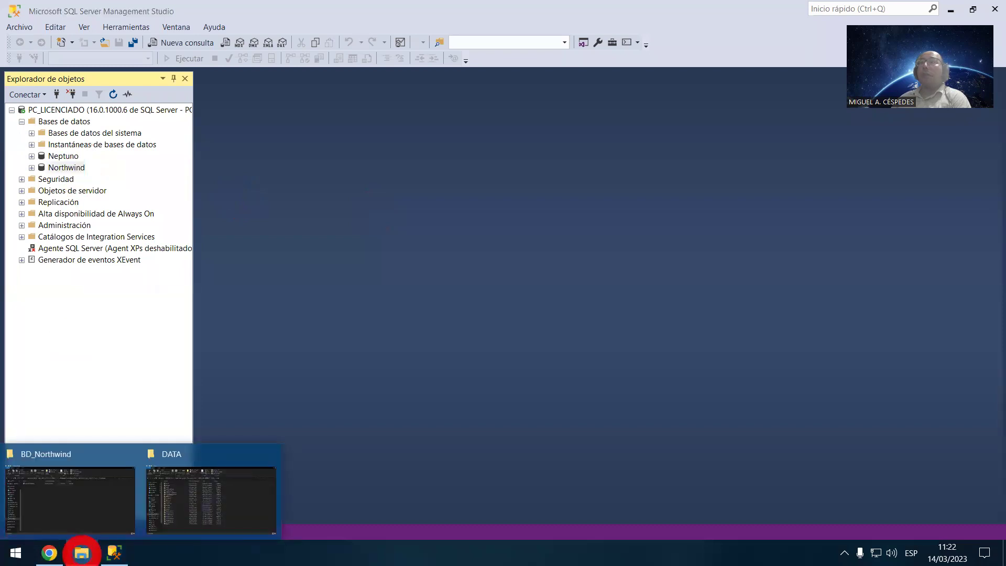
pyautogui.click(80, 490)
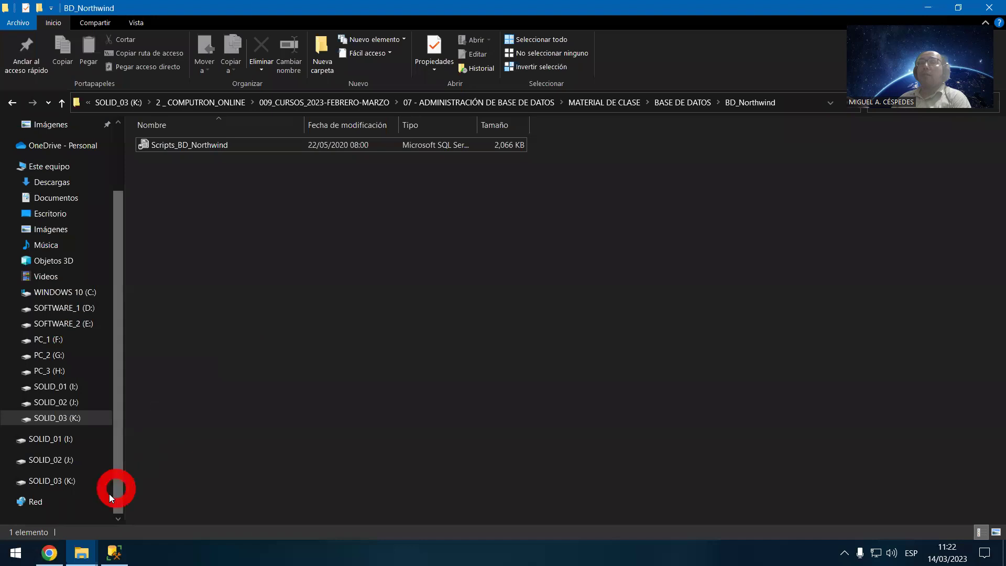
pyautogui.click(927, 7)
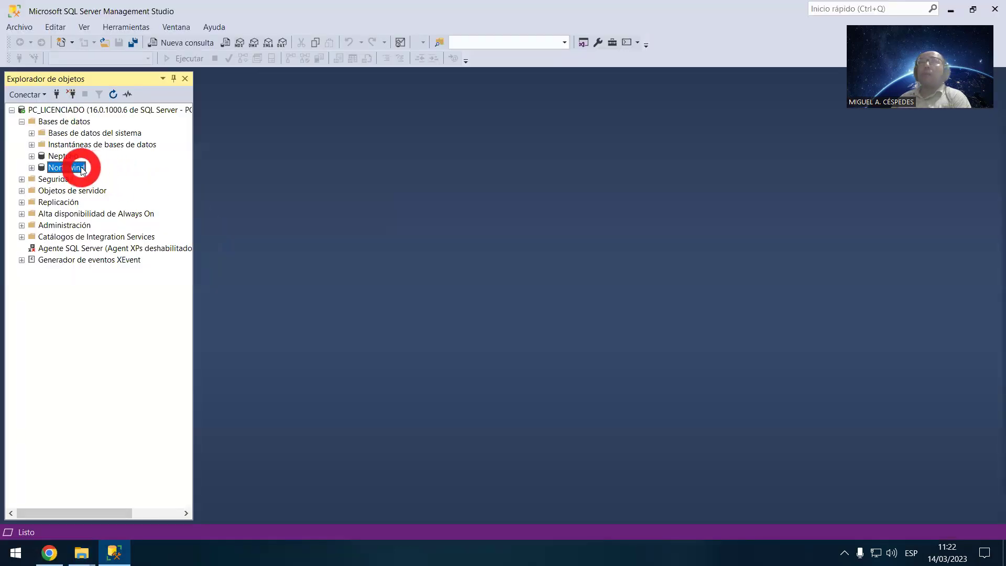
pyautogui.rightClick(81, 168)
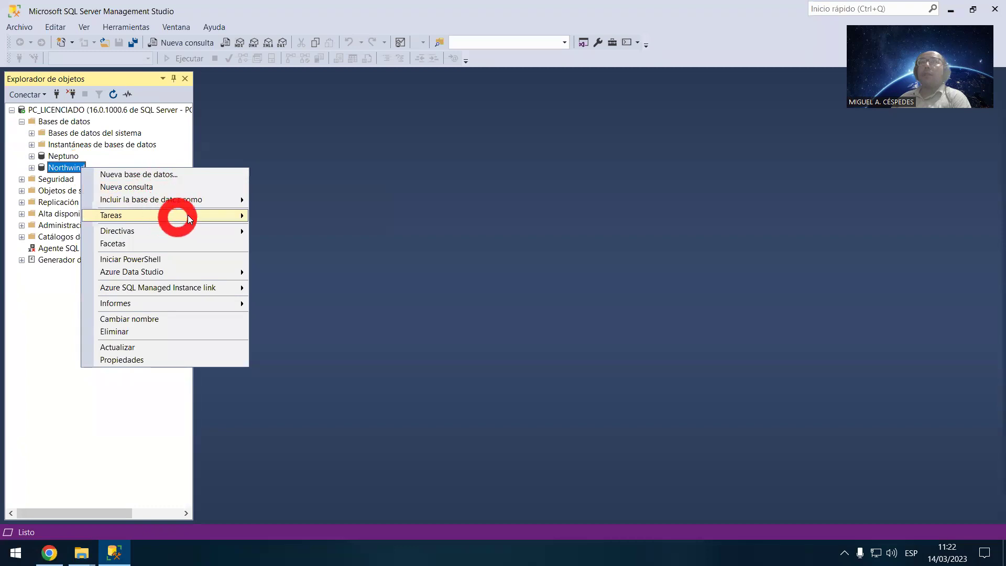
pyautogui.moveTo(180, 214)
pyautogui.click(330, 170)
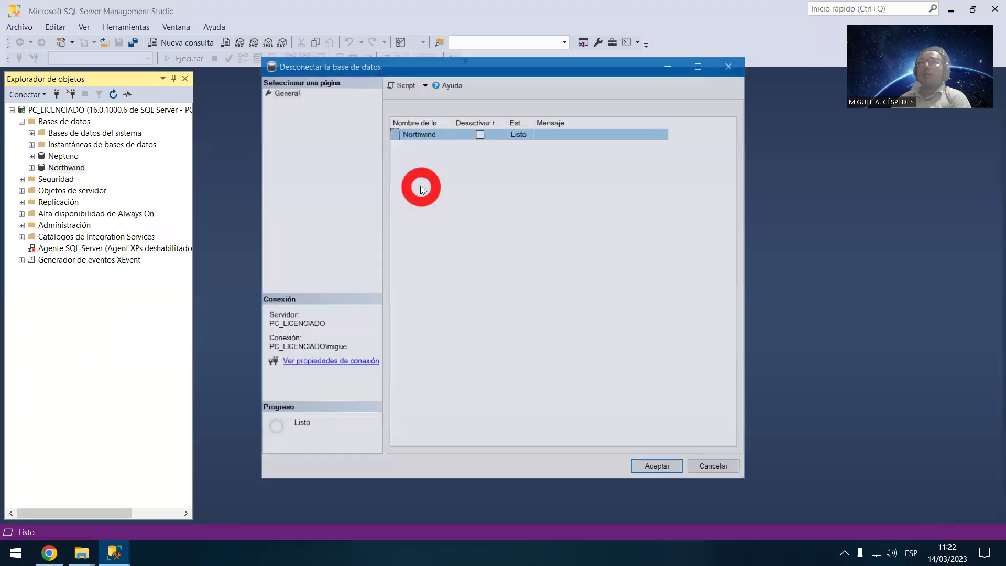
pyautogui.click(647, 463)
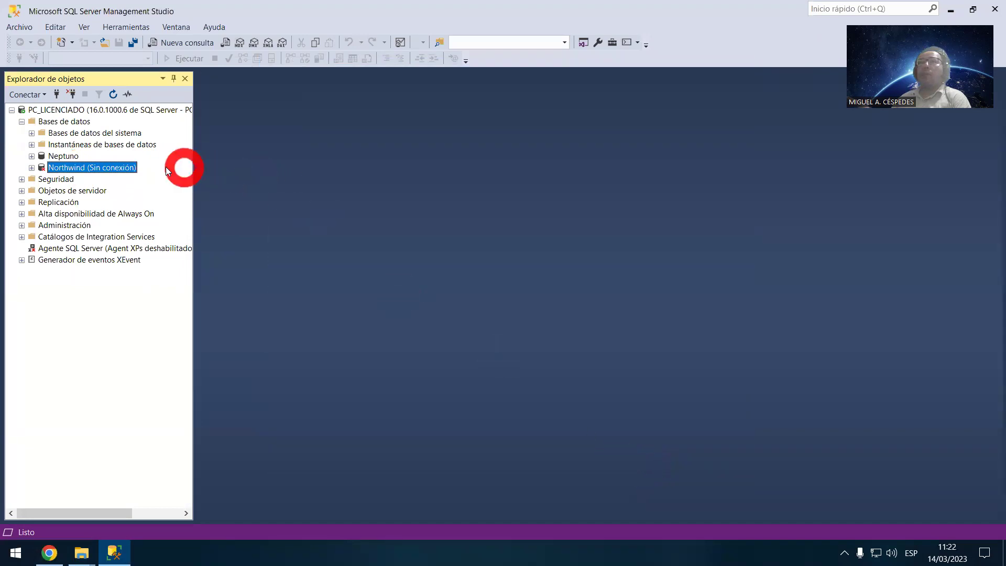
# Step: Delete the offline Northwind database, with the option to close existing connections
pyautogui.rightClick(132, 168)
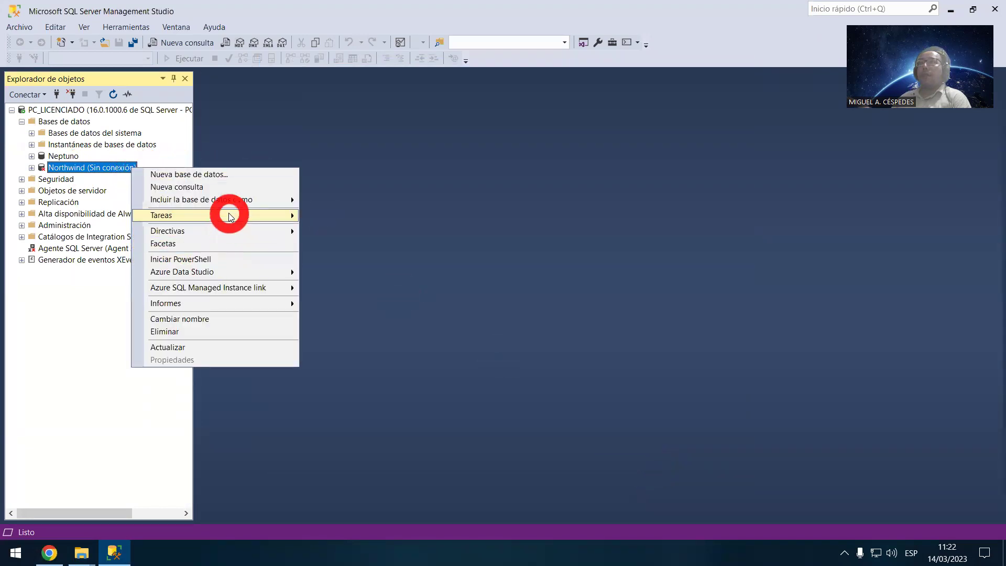
pyautogui.click(235, 331)
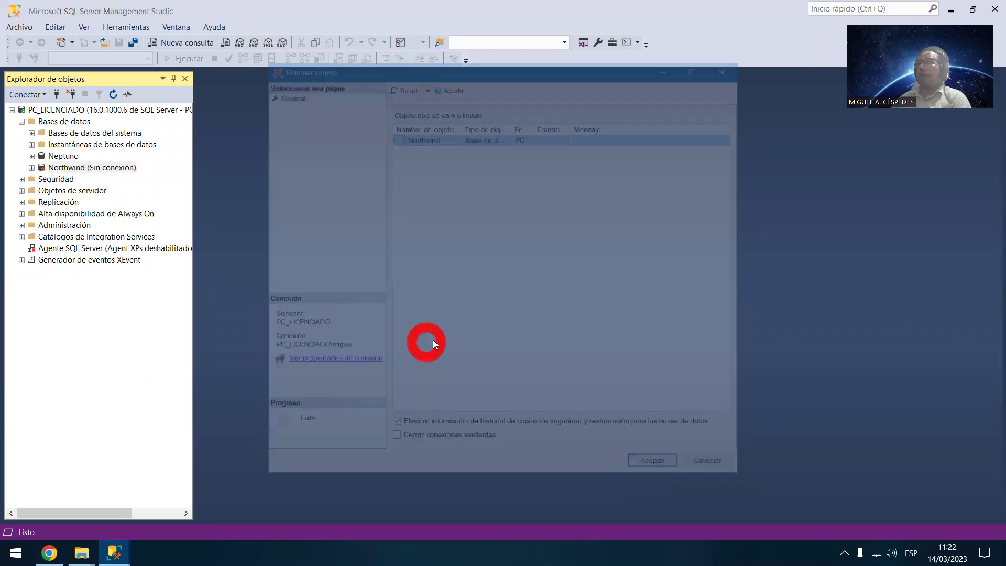
pyautogui.click(458, 443)
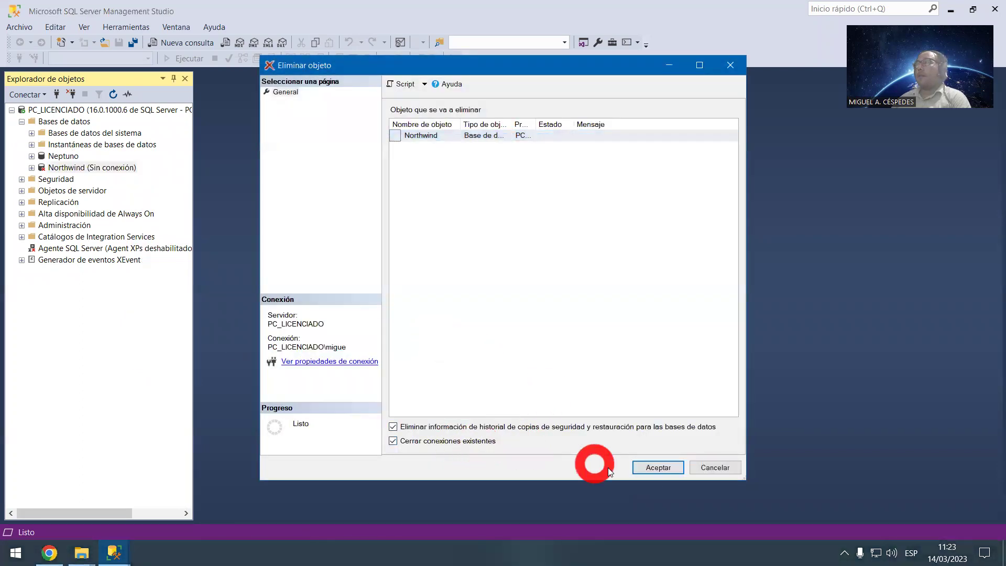
pyautogui.click(656, 468)
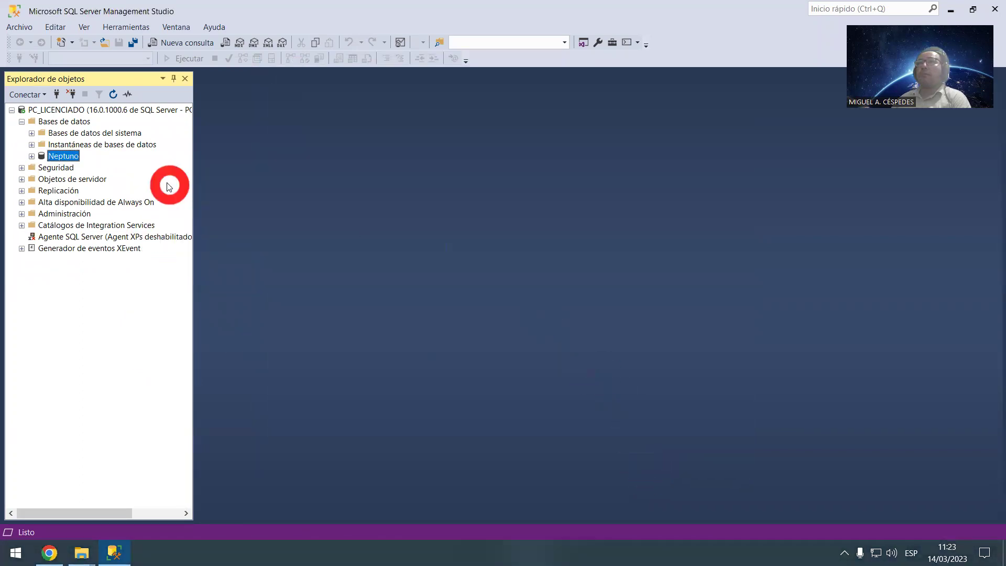
# Step: Move the two northwnd database files from the server's DATA folder into the BD_Northwind class folder
pyautogui.click(950, 9)
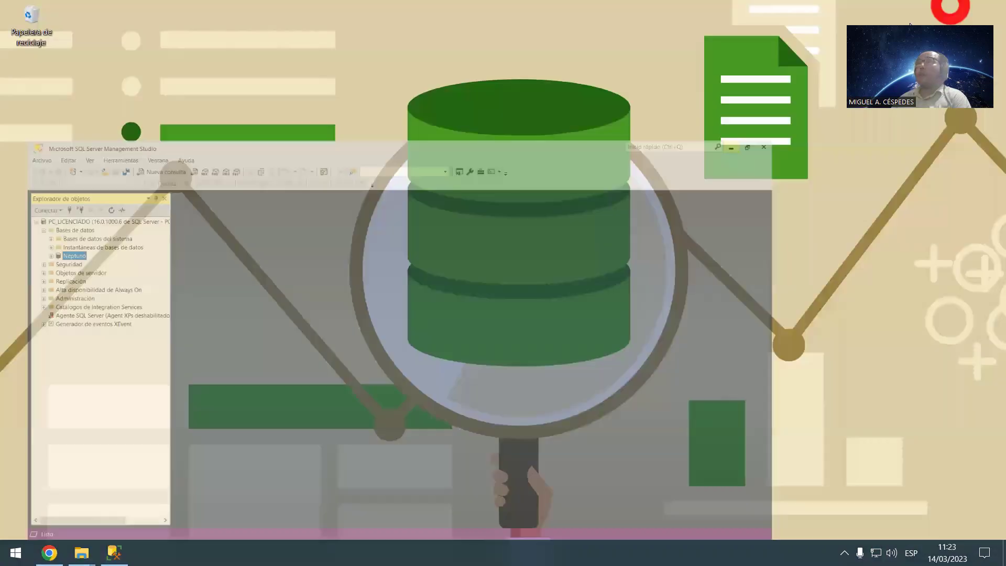
pyautogui.moveTo(82, 553)
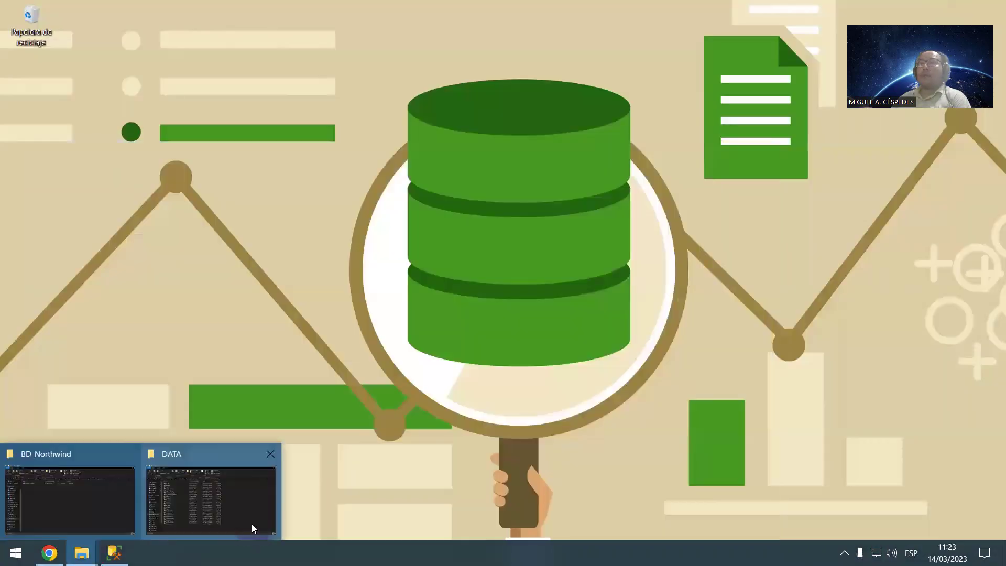
pyautogui.click(252, 524)
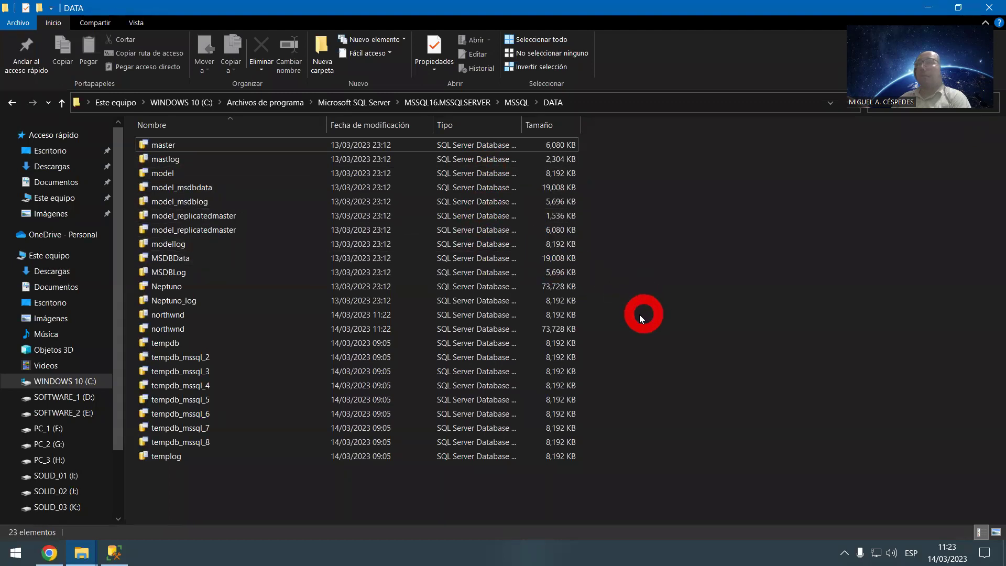
pyautogui.moveTo(630, 317); pyautogui.dragTo(610, 325)
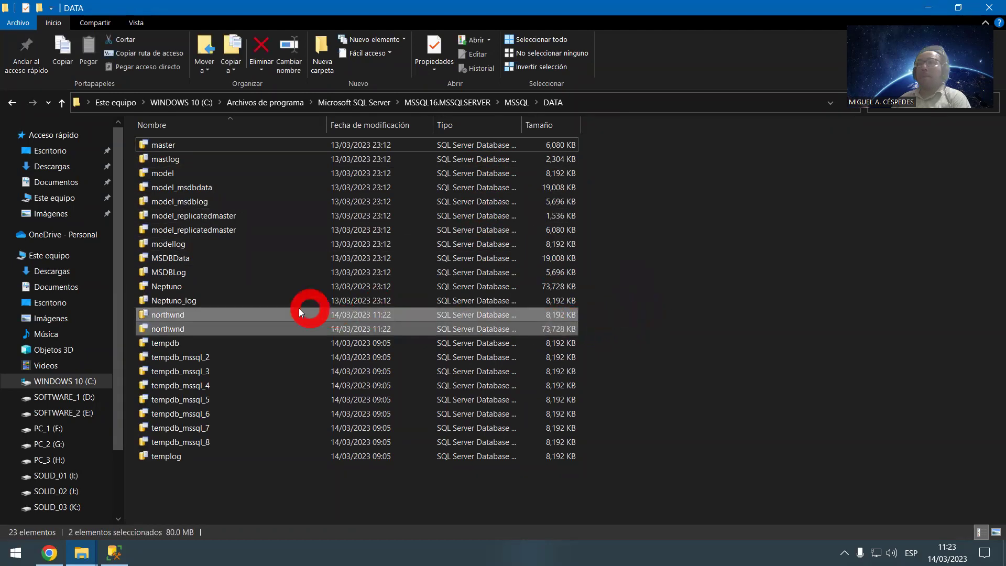
pyautogui.rightClick(259, 320)
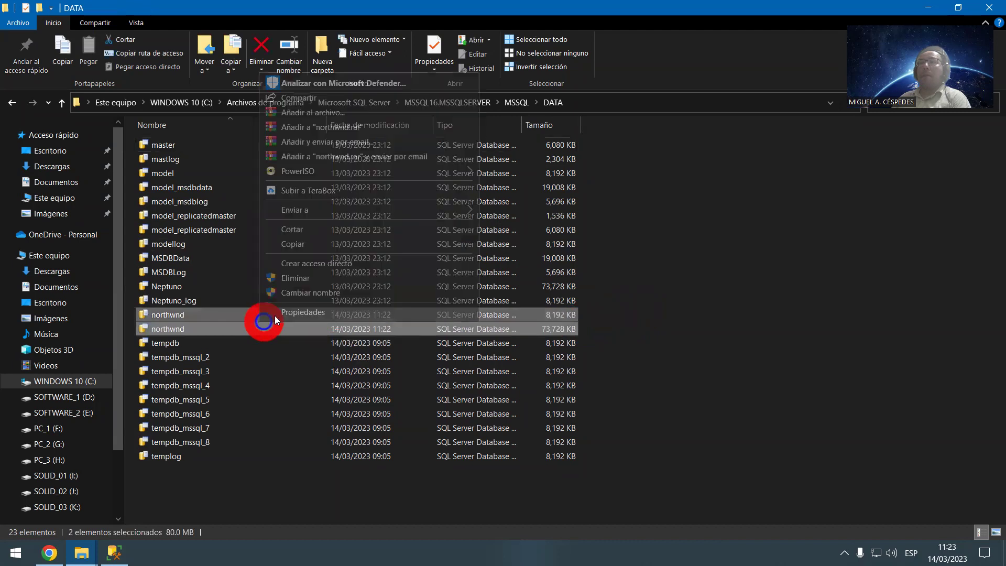
pyautogui.click(301, 229)
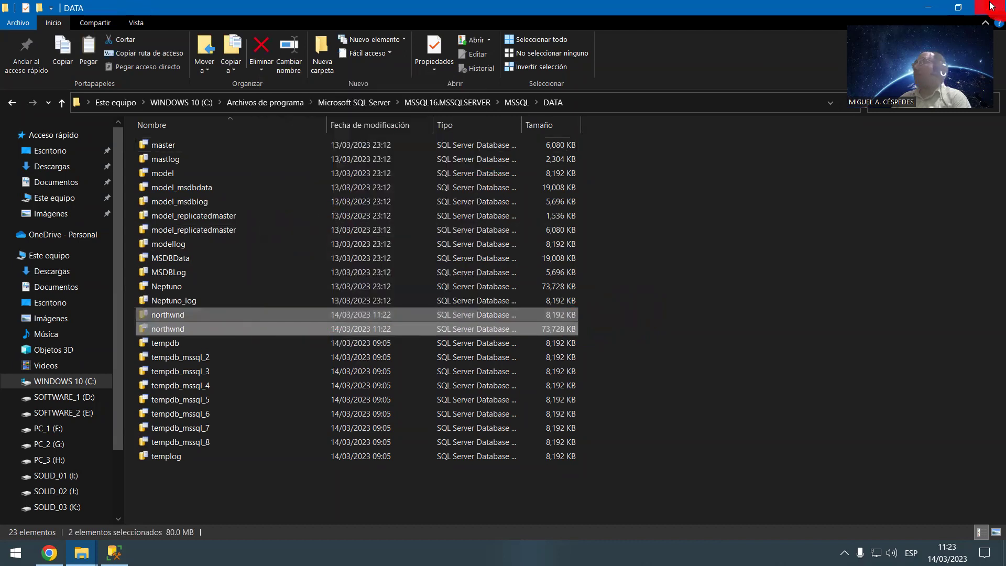
pyautogui.click(81, 553)
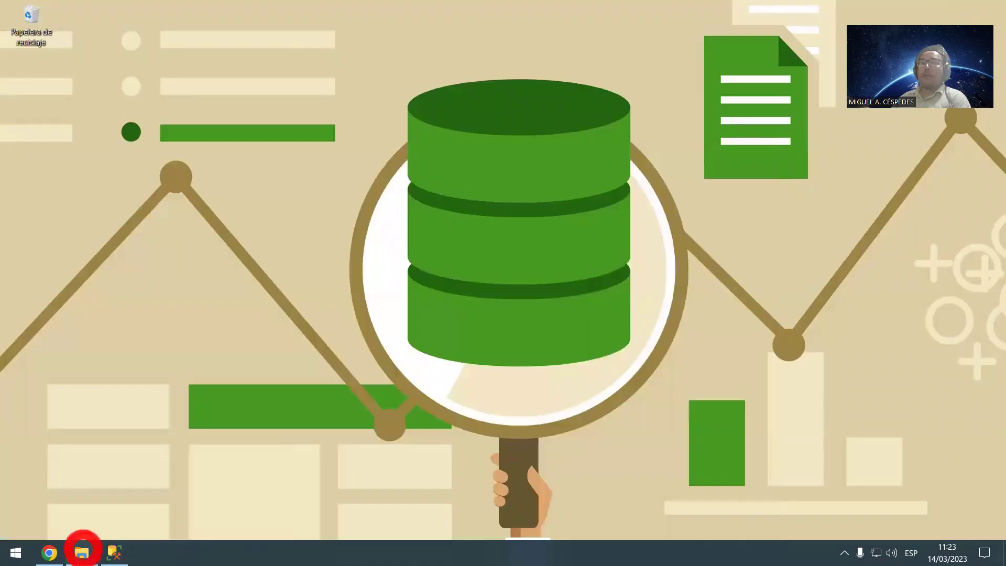
pyautogui.click(293, 387)
pyautogui.rightClick(291, 389)
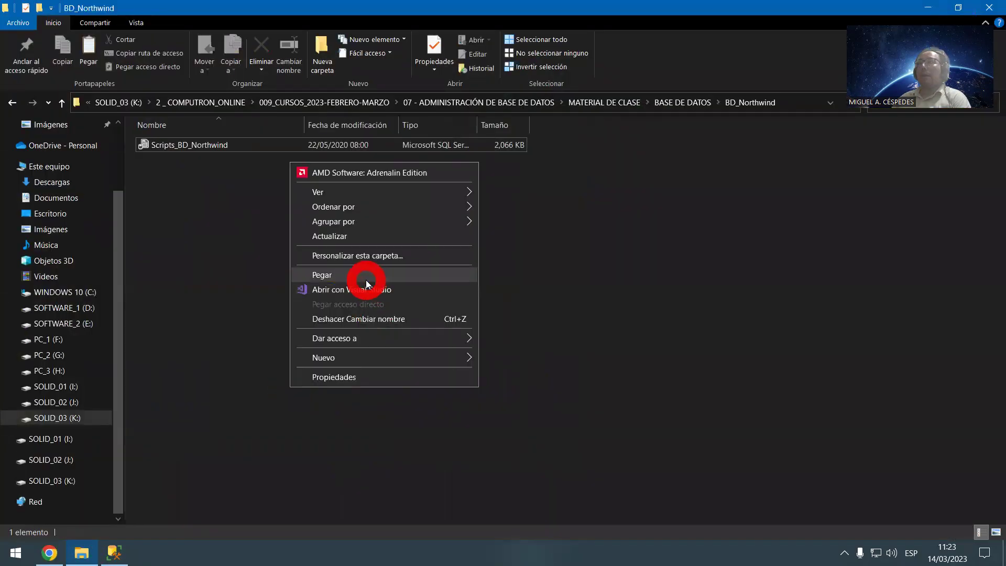
pyautogui.click(366, 275)
pyautogui.click(469, 259)
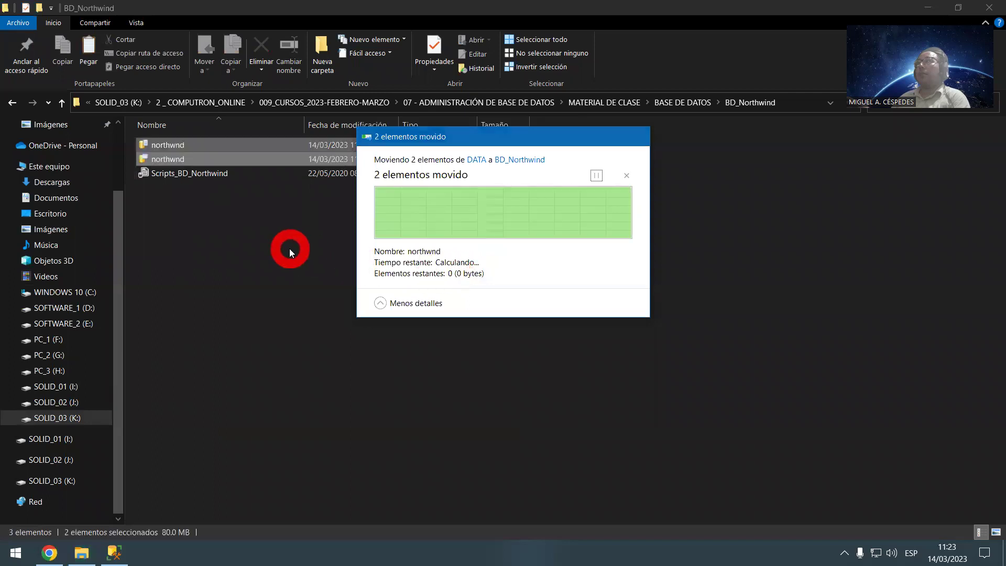
# Step: Rename both moved northwnd files together as Northwnd, with a capital N
pyautogui.press('F2')
pyautogui.press('Home')
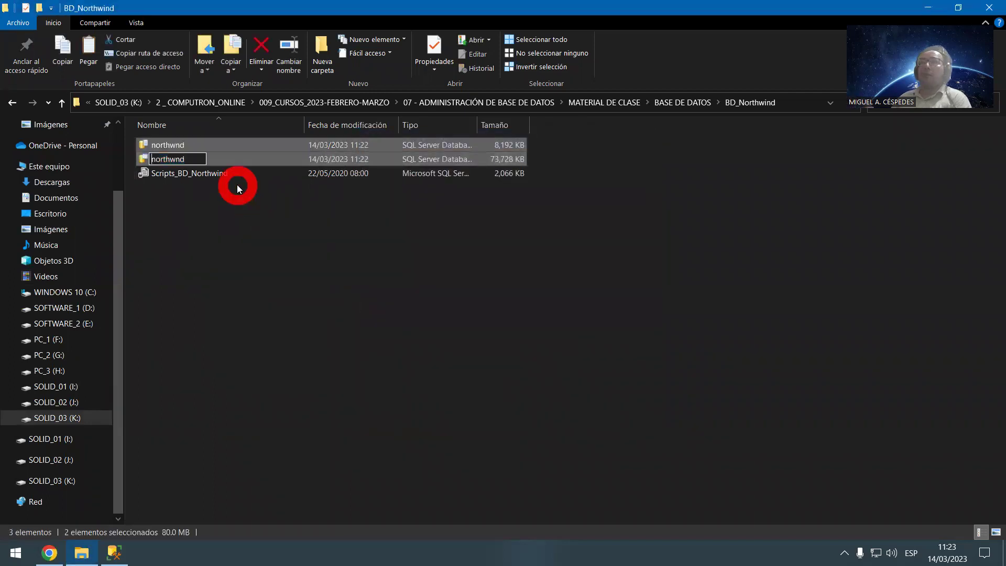
pyautogui.press('Delete')
pyautogui.write('N')
pyautogui.press('Return')
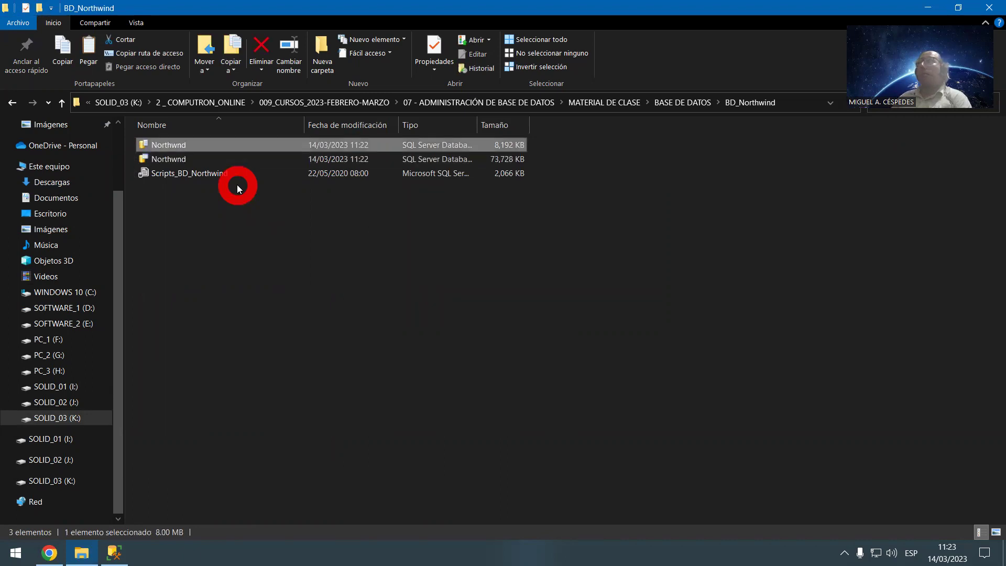
pyautogui.click(262, 215)
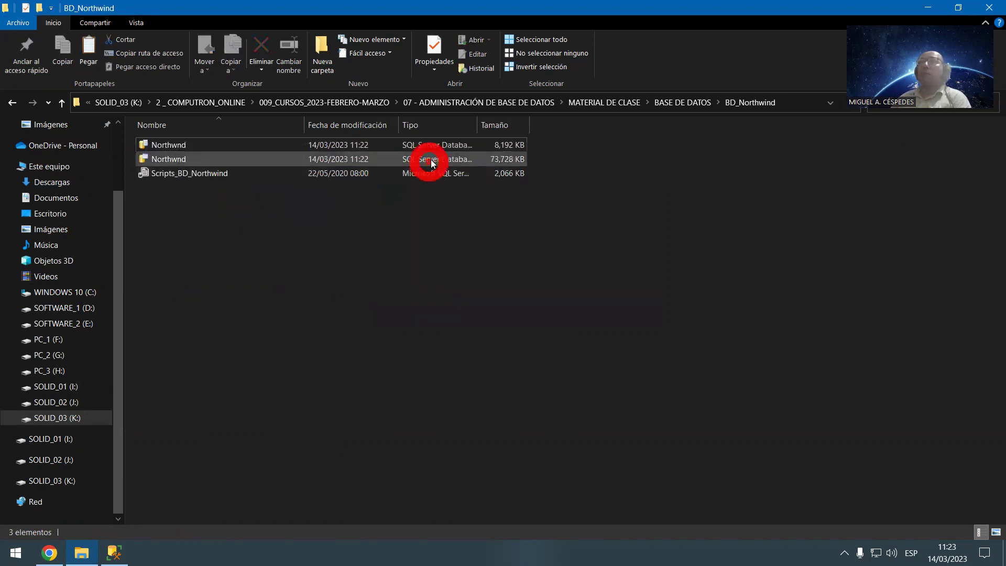
# Step: Fit the file type column to its contents and go up to the BASE DE DATOS folder
pyautogui.doubleClick(478, 122)
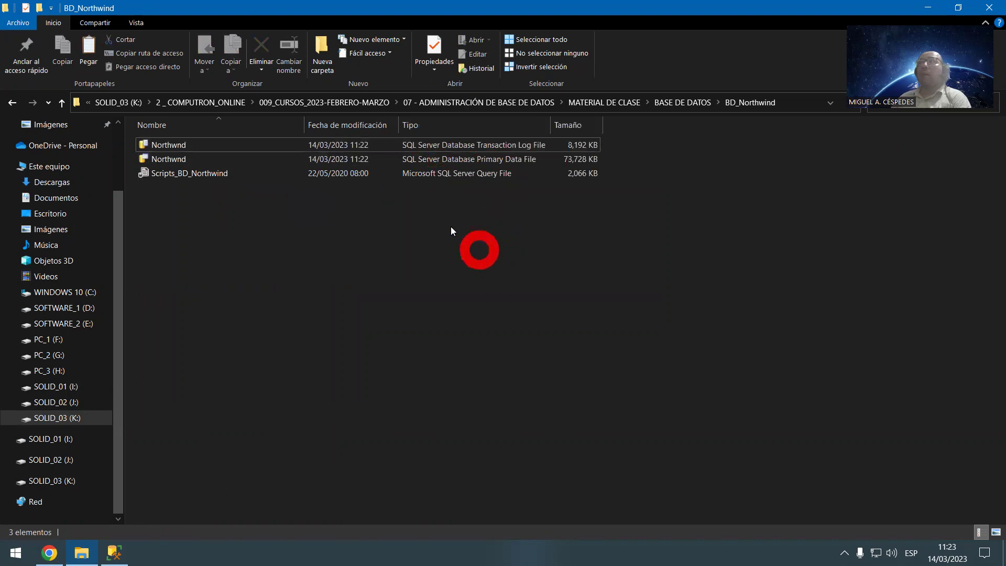
pyautogui.click(683, 102)
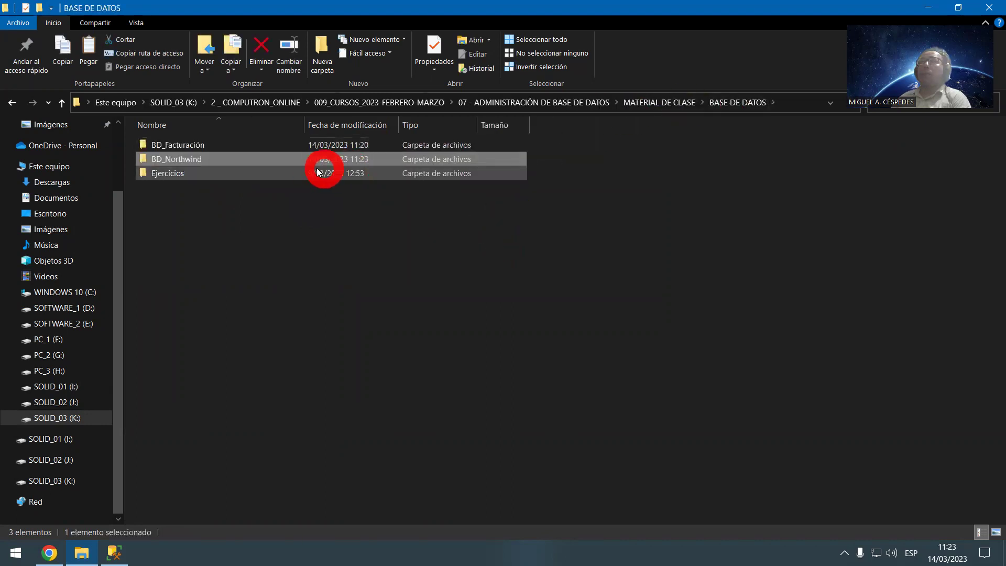
pyautogui.click(260, 239)
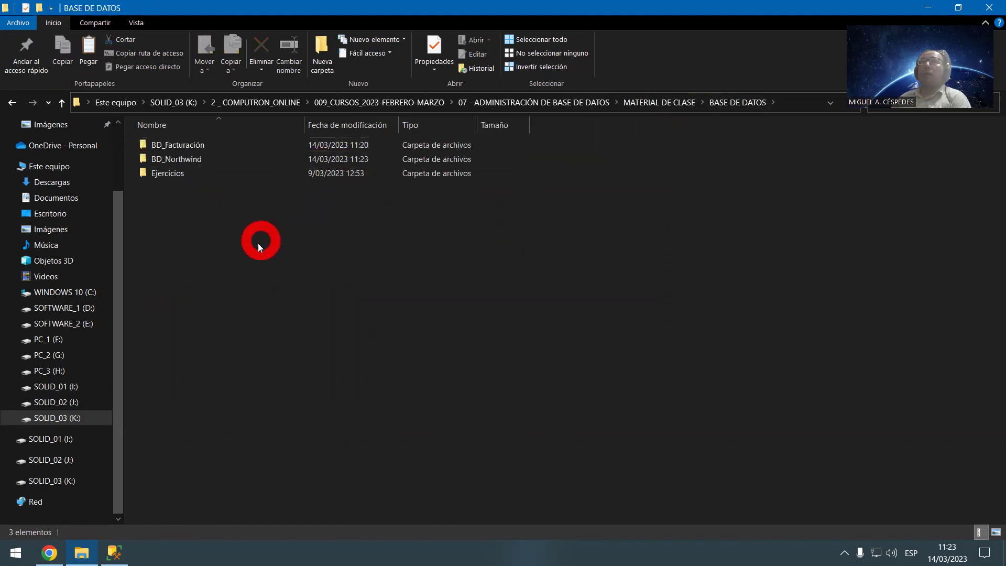
# Step: Create a new folder named BD_Neptuno in the BASE DE DATOS folder
pyautogui.hotkey('ctrl', 'shift', 'n')
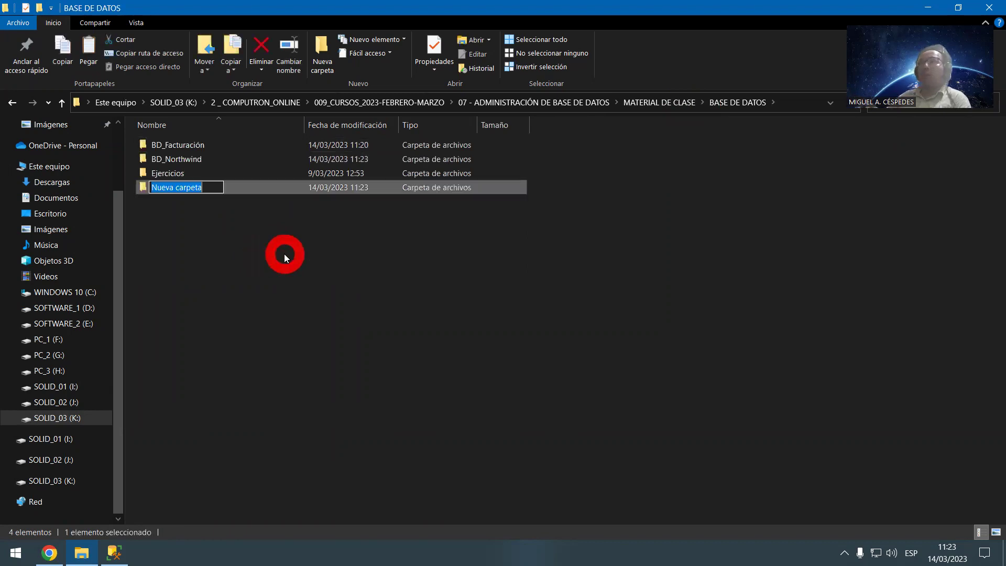
pyautogui.write('BD')
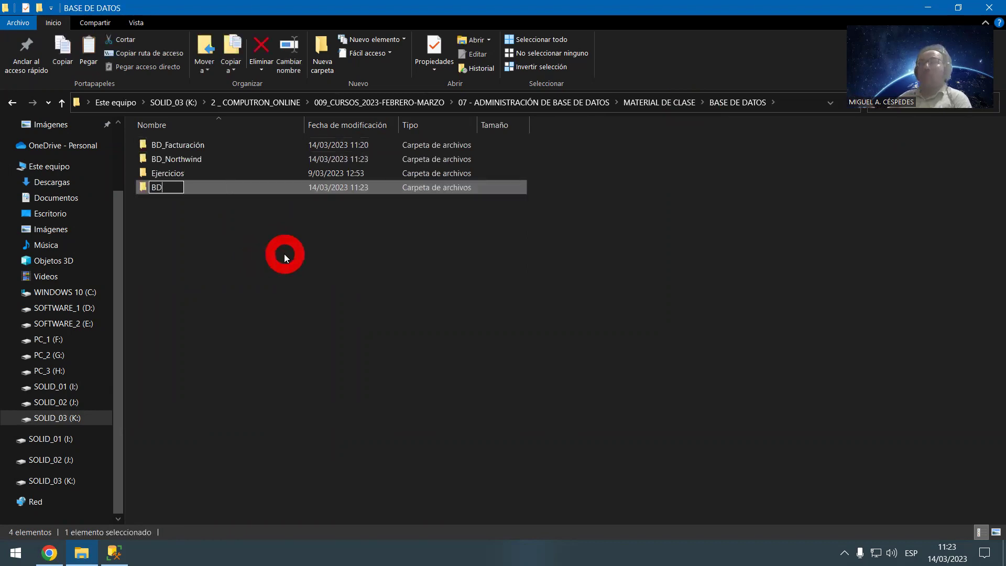
pyautogui.write('_Neptuno')
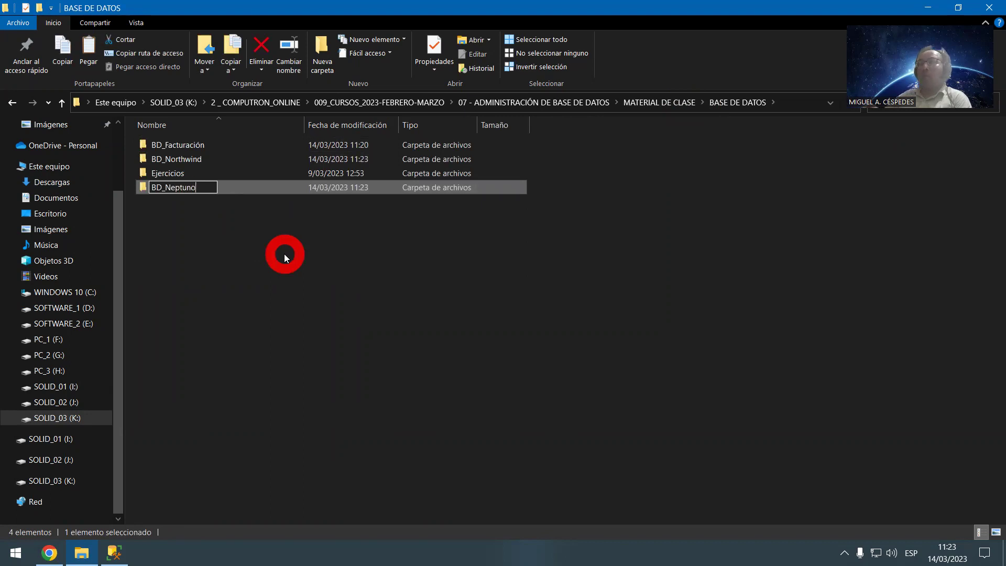
pyautogui.press('Return')
# Step: Move the Neptuno Access file from the Ejercicios folder into the BD_Neptuno folder
pyautogui.doubleClick(200, 173)
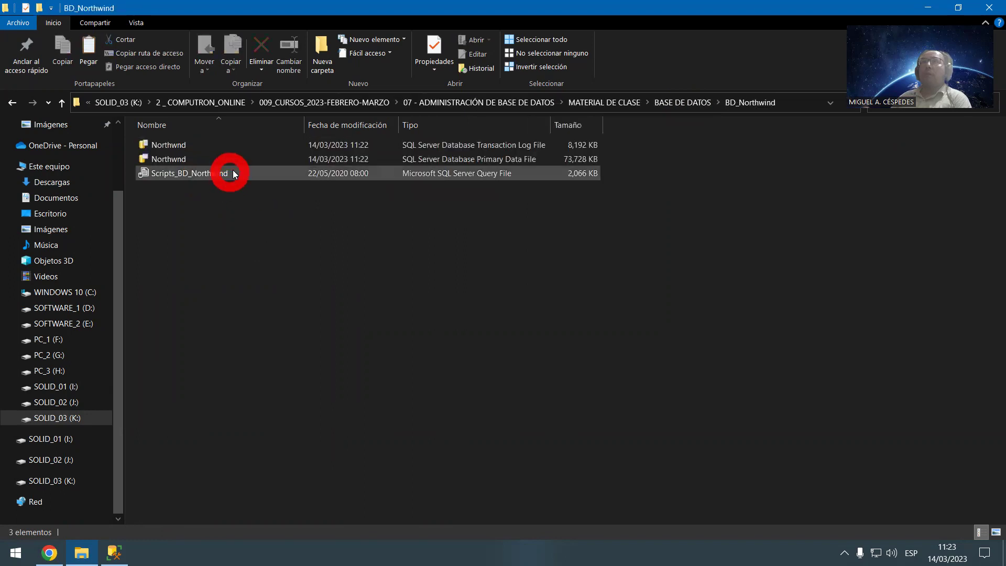
pyautogui.click(662, 107)
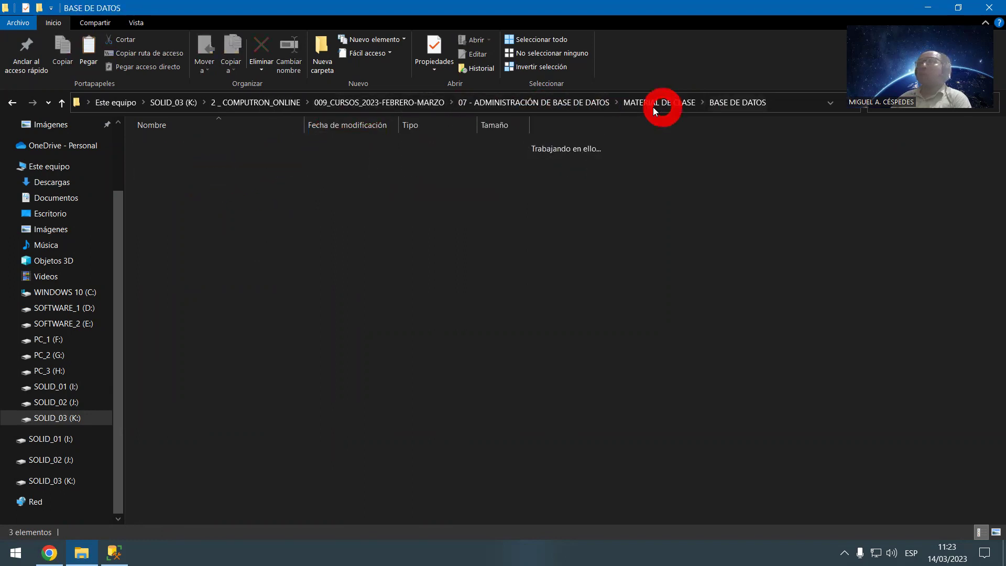
pyautogui.doubleClick(195, 186)
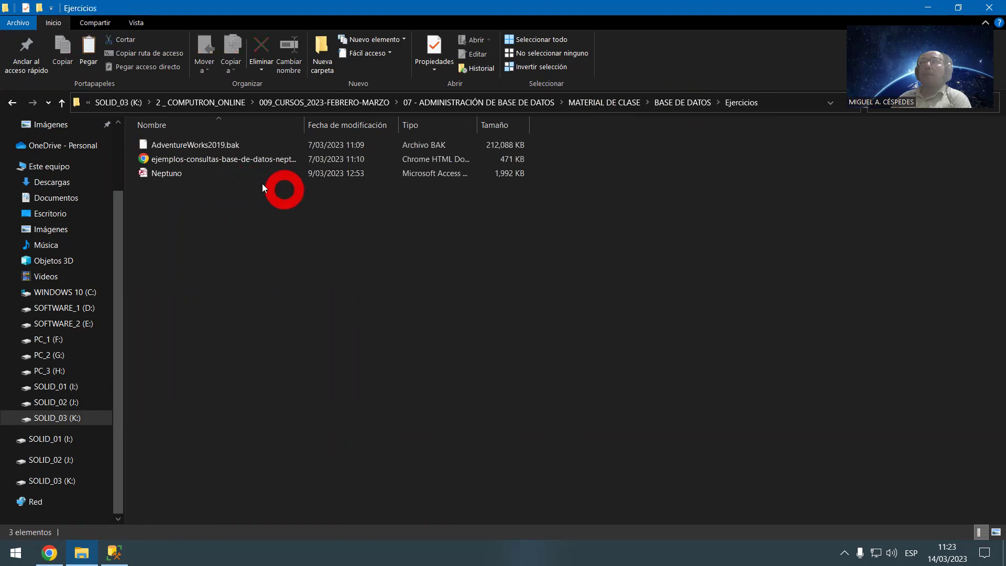
pyautogui.rightClick(155, 175)
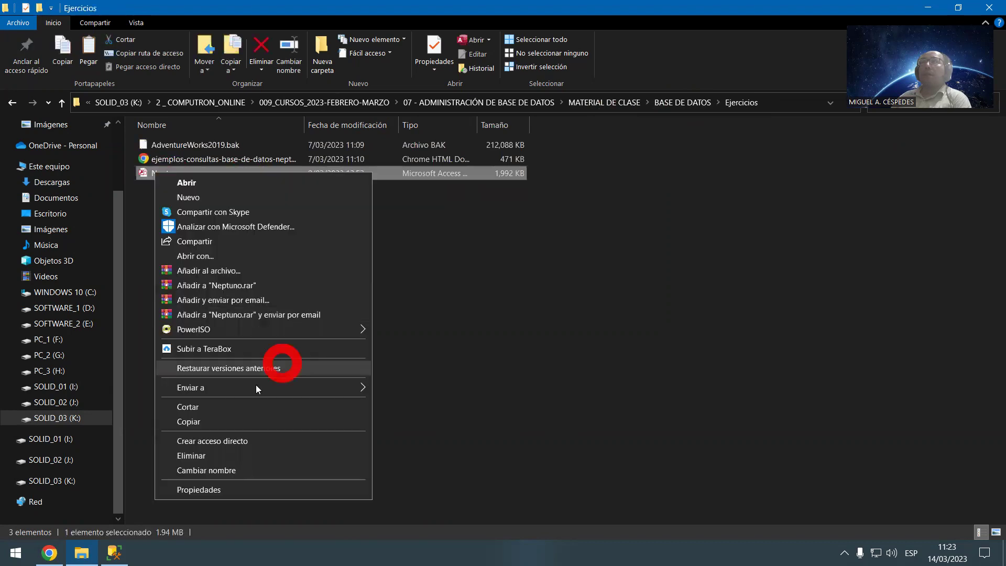
pyautogui.click(242, 425)
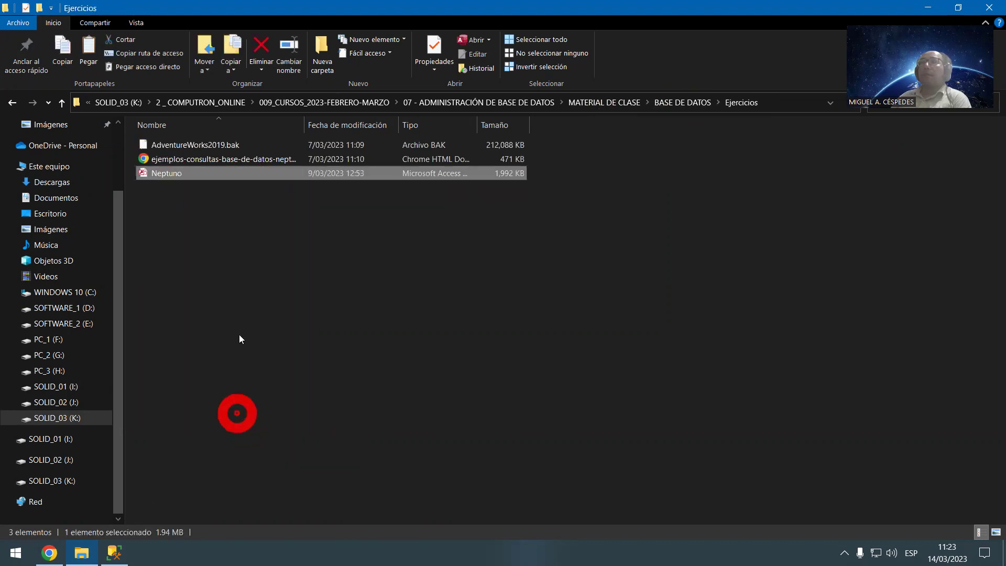
pyautogui.rightClick(189, 176)
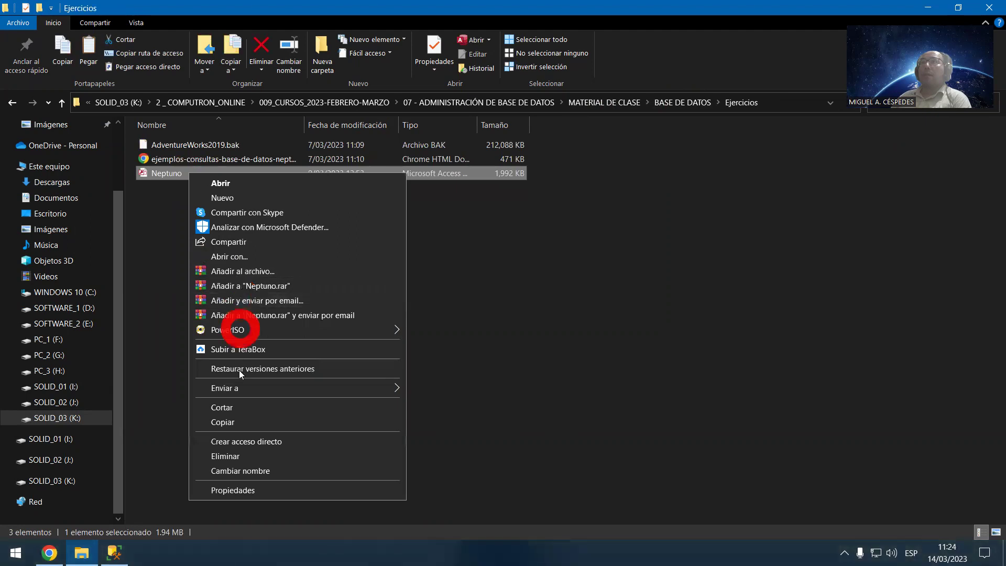
pyautogui.click(258, 408)
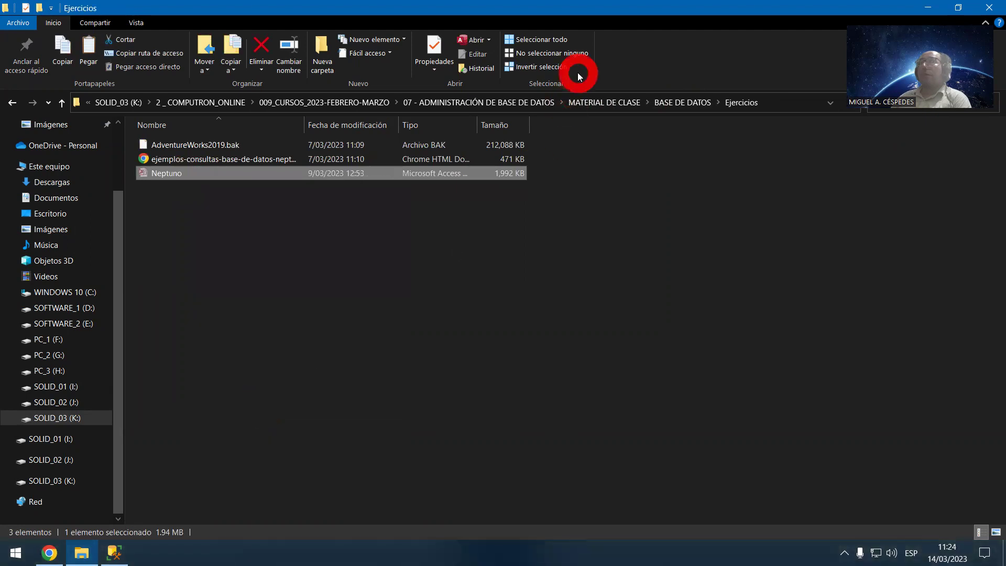
pyautogui.click(661, 102)
pyautogui.doubleClick(240, 162)
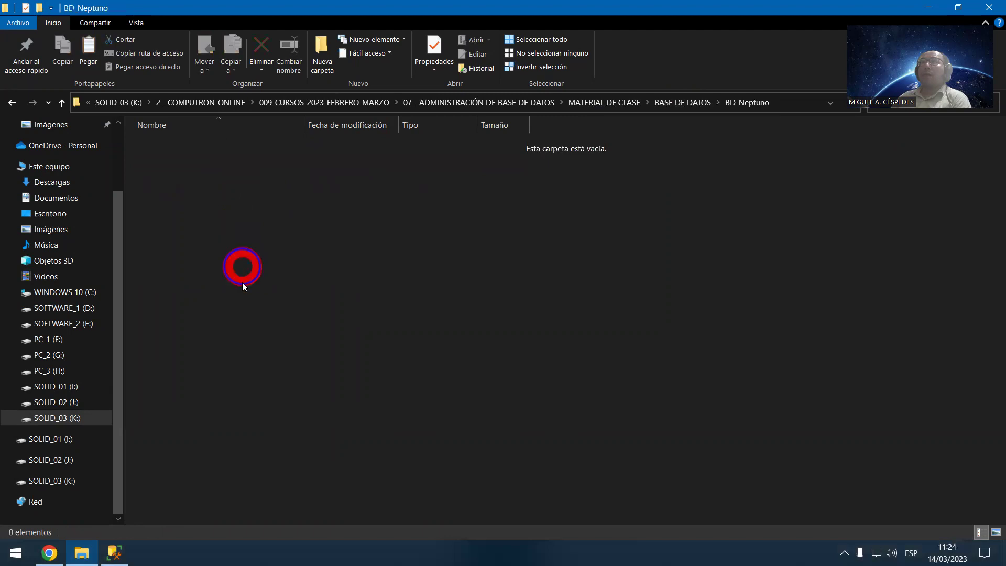
pyautogui.rightClick(243, 277)
pyautogui.click(283, 388)
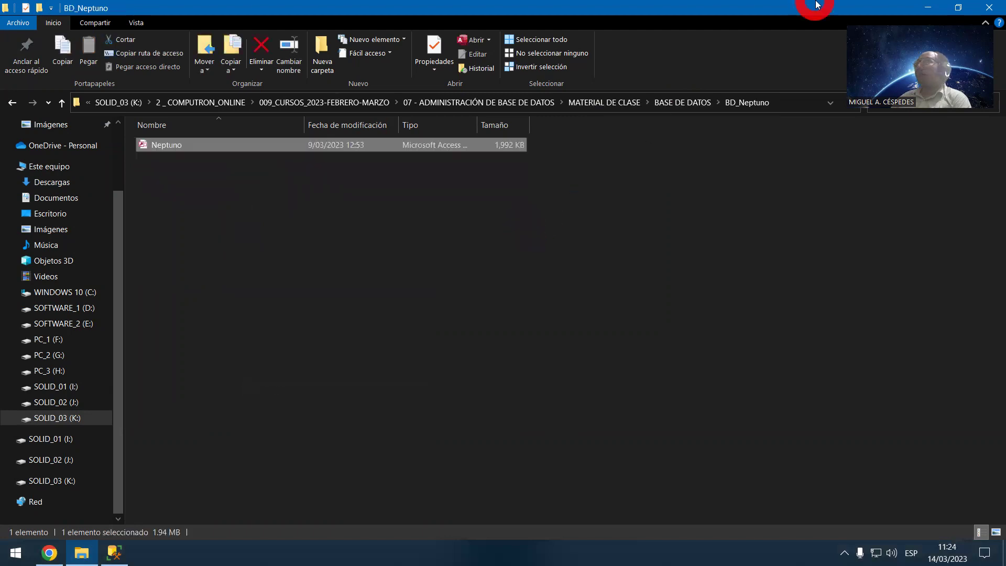
# Step: Switch to SQL Server Management Studio and start generating scripts for the entire Neptuno database and all its objects
pyautogui.click(930, 8)
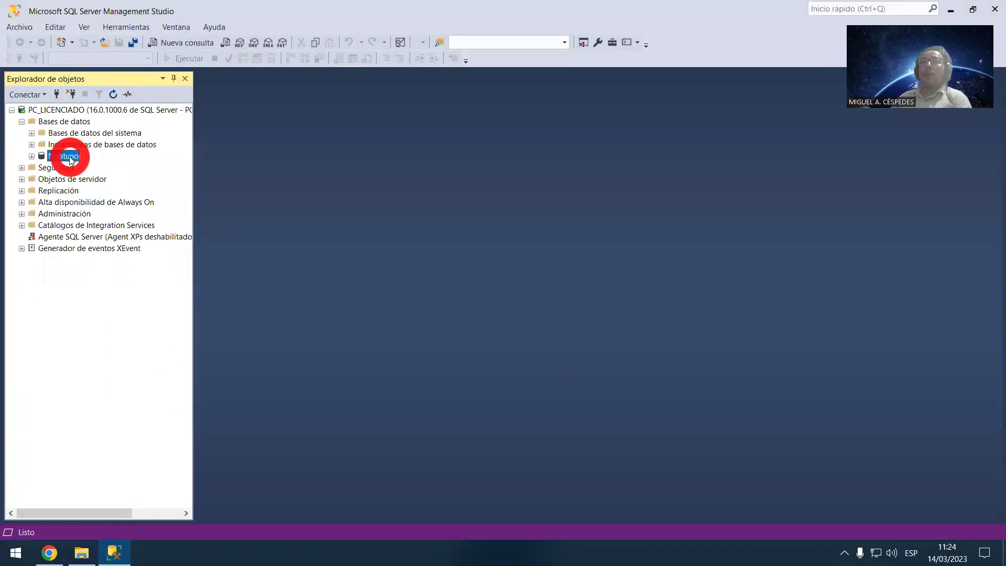
pyautogui.rightClick(71, 158)
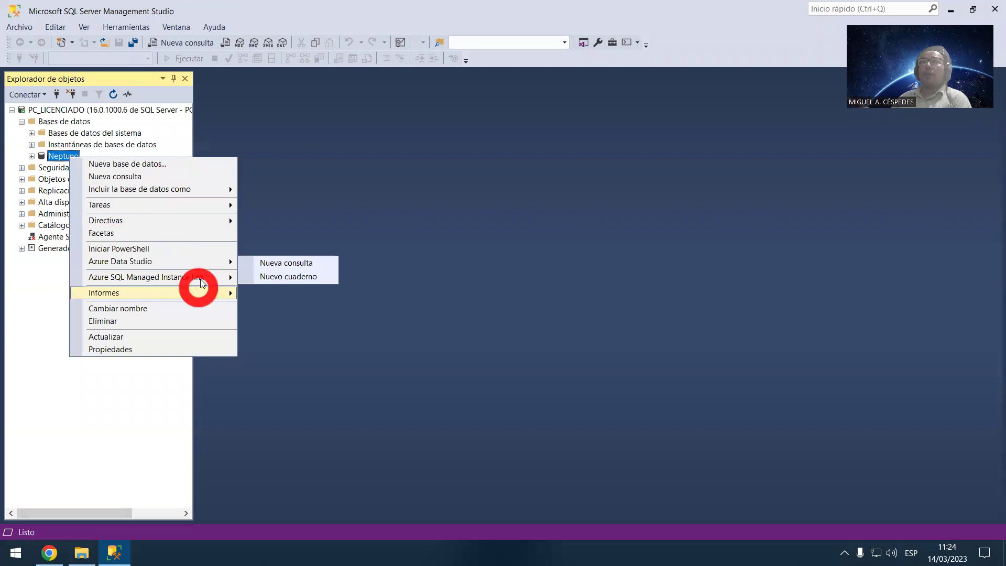
pyautogui.click(213, 205)
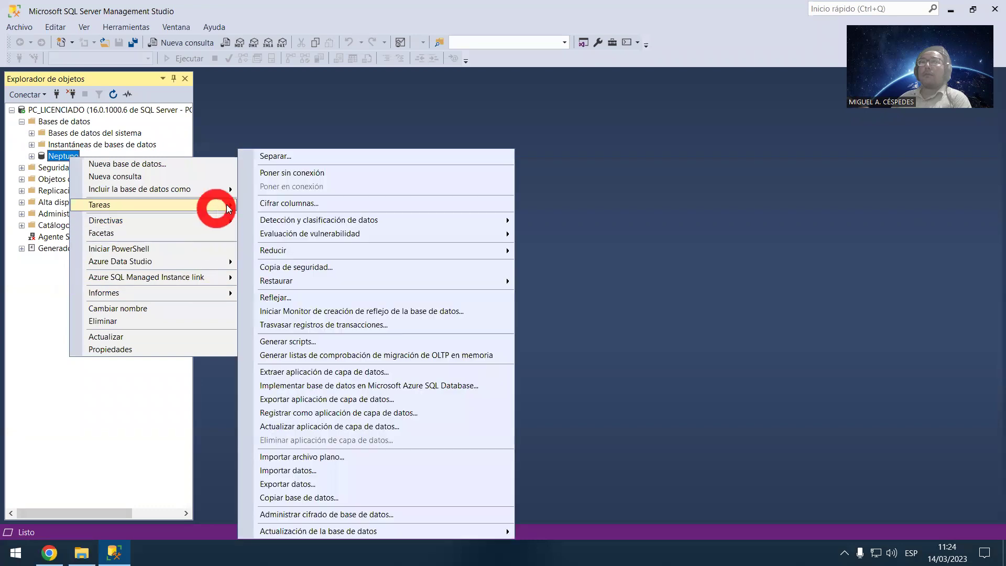
pyautogui.click(353, 341)
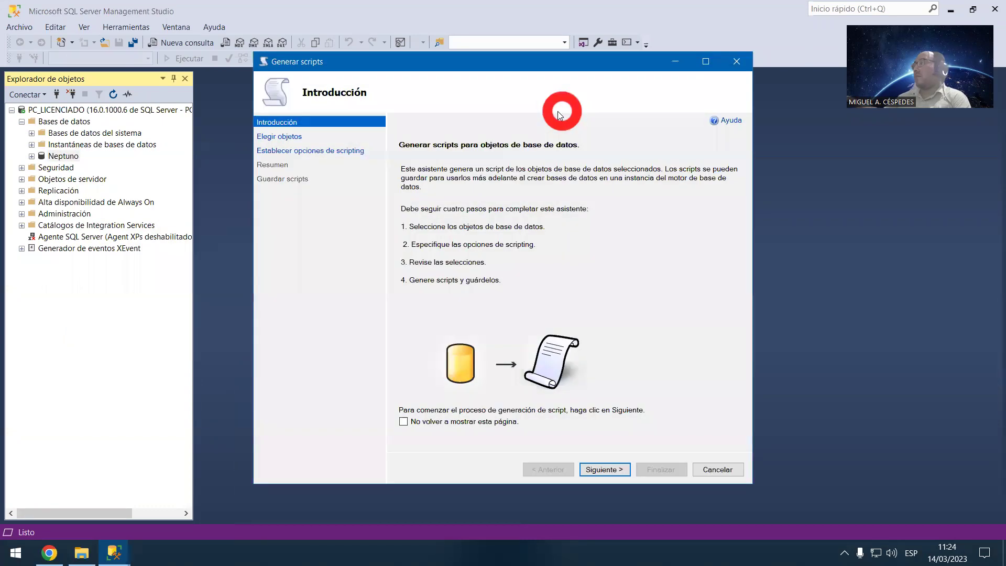
pyautogui.click(604, 471)
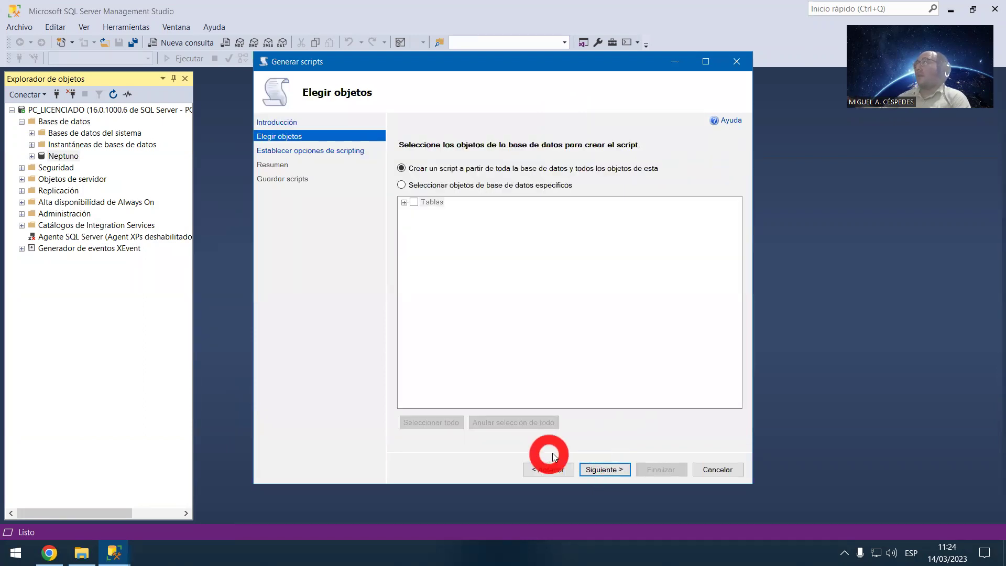
pyautogui.click(605, 468)
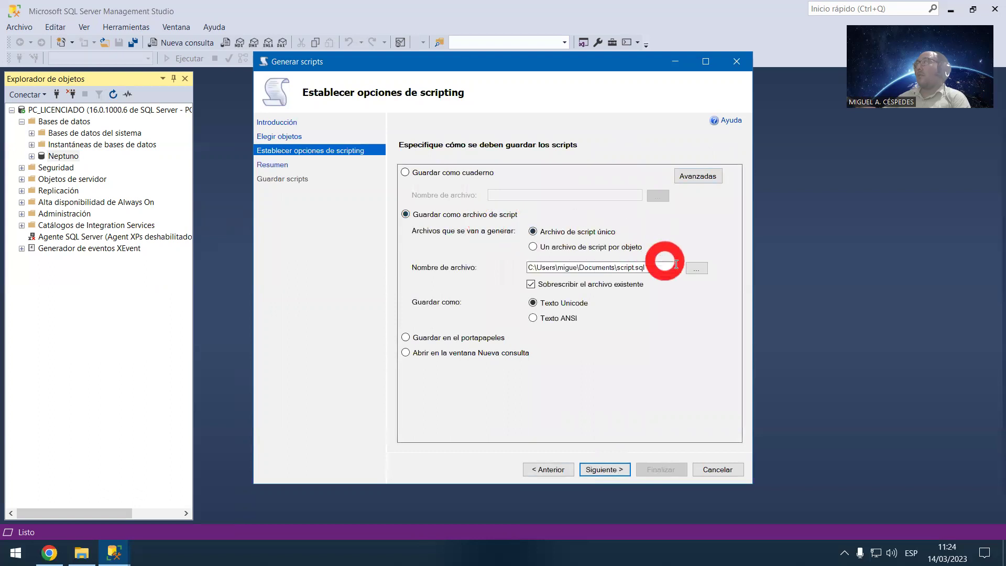
# Step: Generate the Neptuno script as a single file named Scripts_BD_Neptuno on the desktop and finish the wizard
pyautogui.click(696, 268)
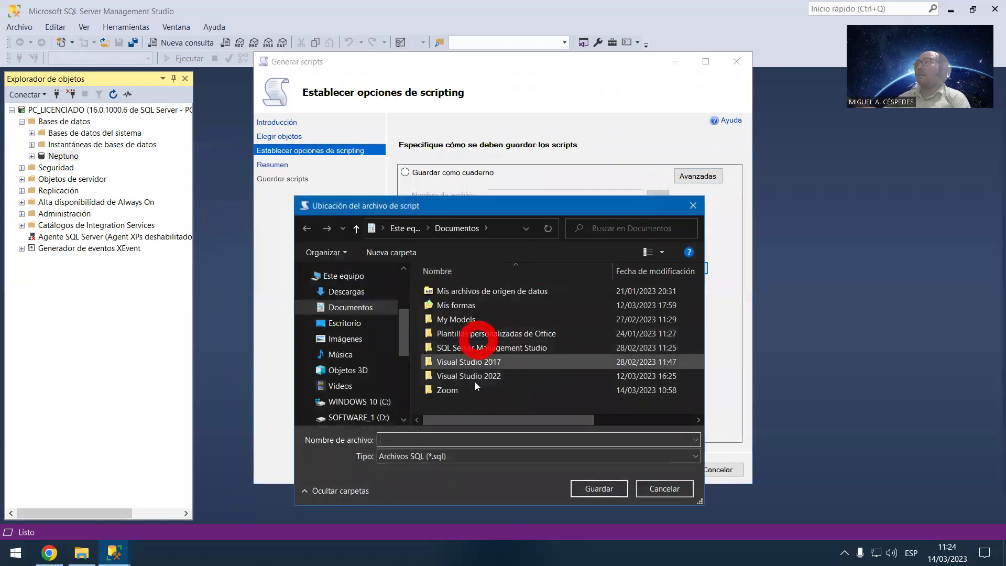
pyautogui.click(370, 323)
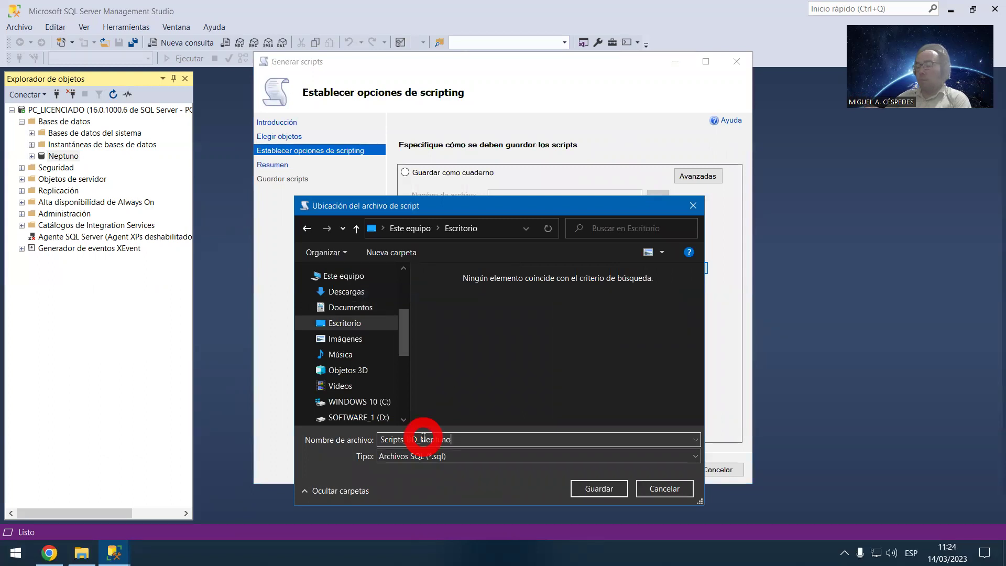
pyautogui.click(589, 486)
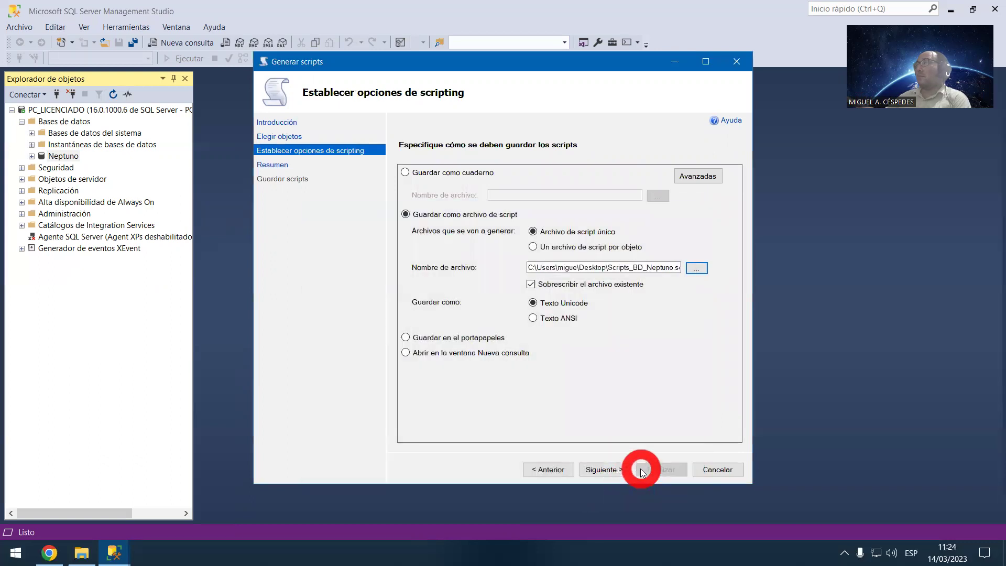
pyautogui.click(609, 470)
pyautogui.click(608, 470)
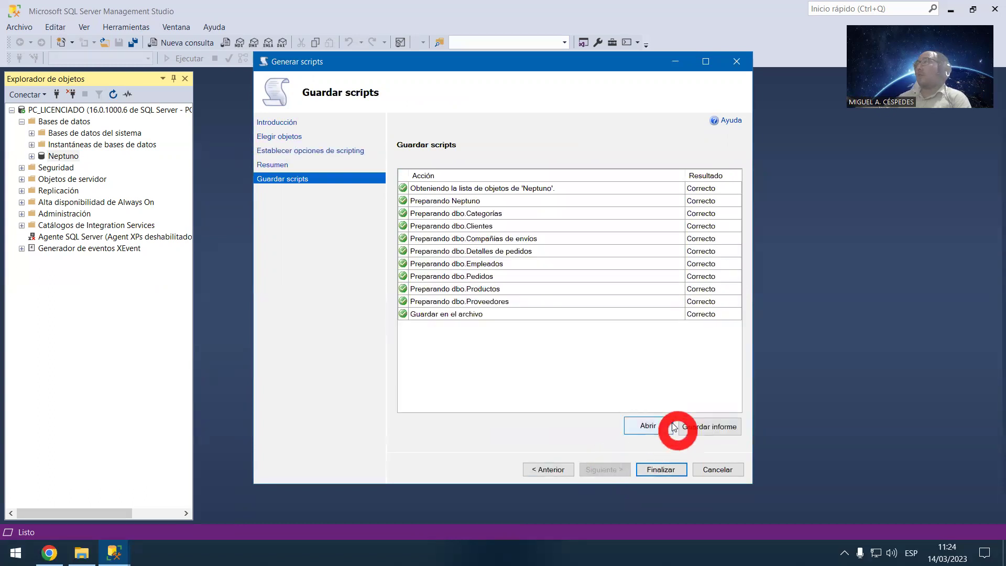
pyautogui.click(665, 469)
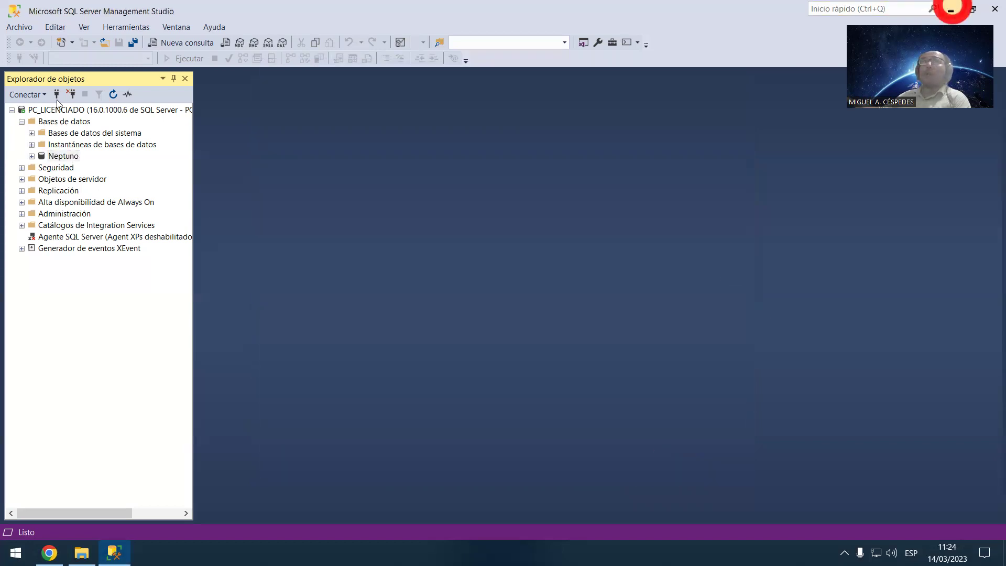
# Step: Move the Scripts_BD_Neptuno file from the desktop into the BD_Neptuno folder in File Explorer
pyautogui.click(951, 9)
pyautogui.rightClick(31, 79)
pyautogui.click(142, 326)
pyautogui.click(84, 550)
pyautogui.rightClick(330, 337)
pyautogui.click(389, 225)
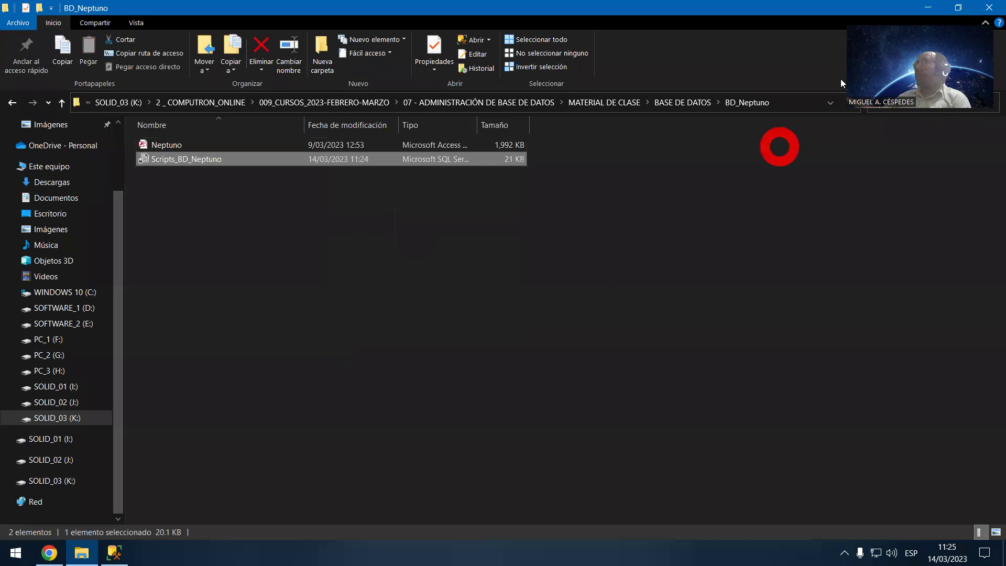
# Step: Delete the Neptuno database in SQL Server Management Studio, with the option to close existing connections
pyautogui.click(927, 8)
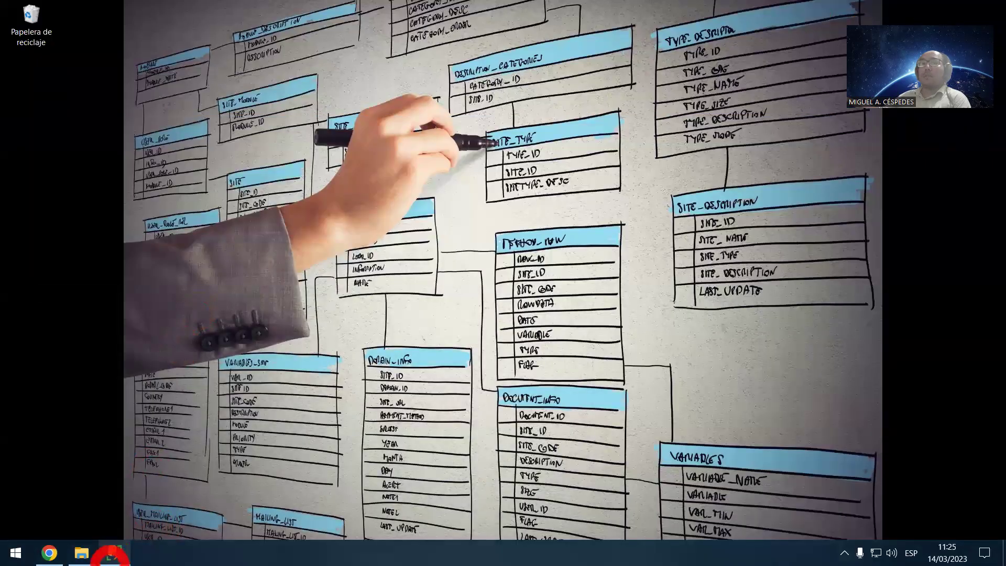
pyautogui.click(116, 552)
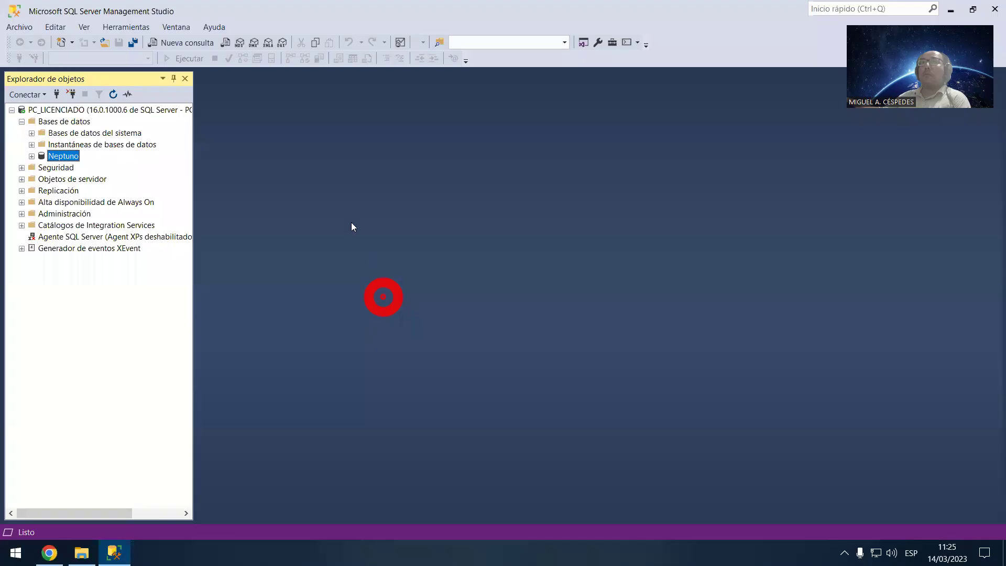
pyautogui.rightClick(73, 156)
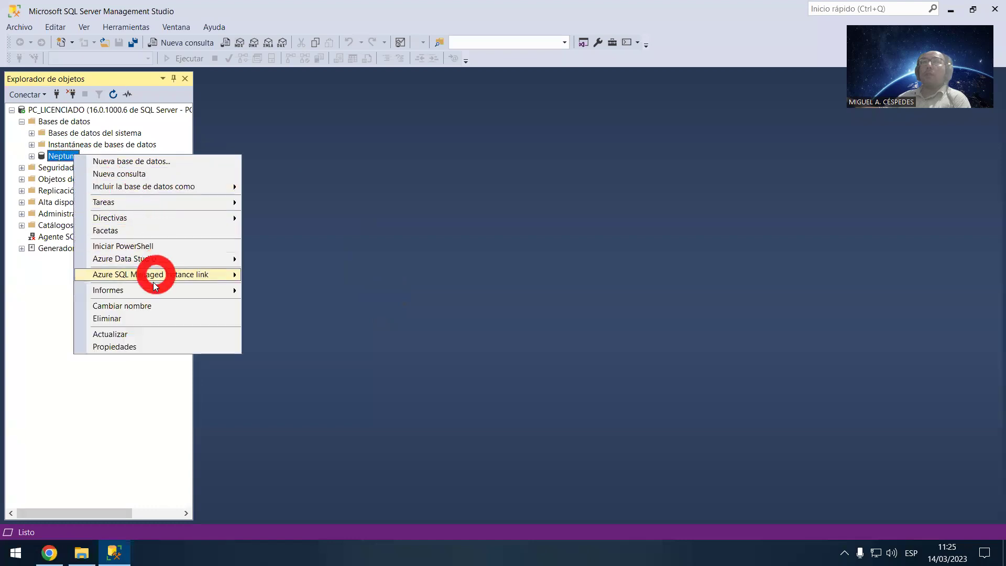
pyautogui.click(143, 319)
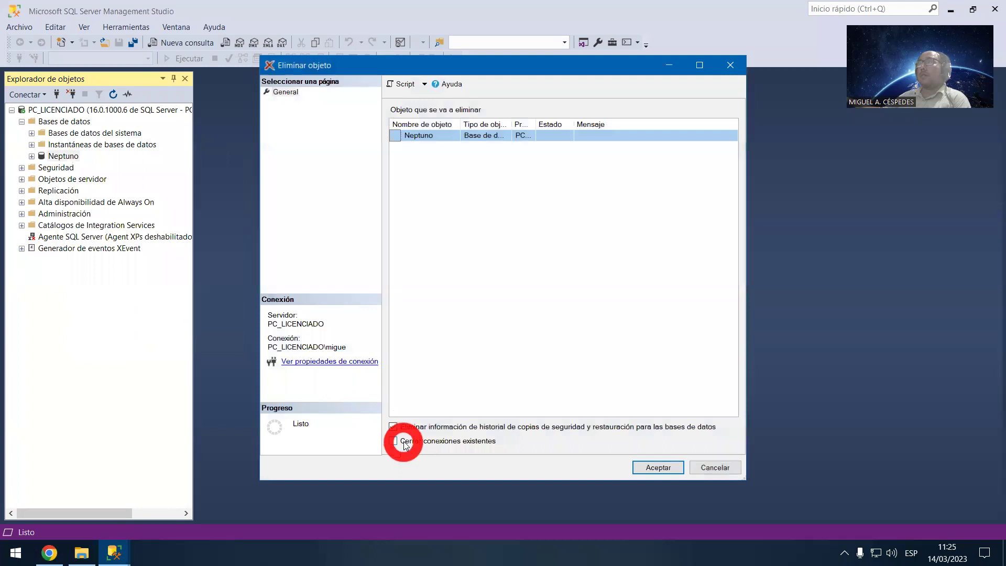
pyautogui.click(404, 443)
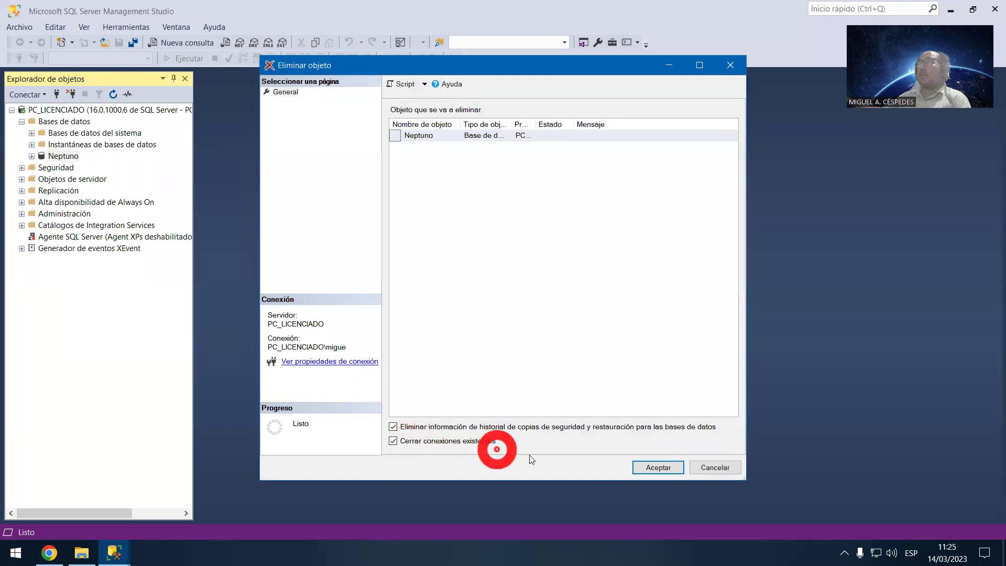
pyautogui.click(664, 474)
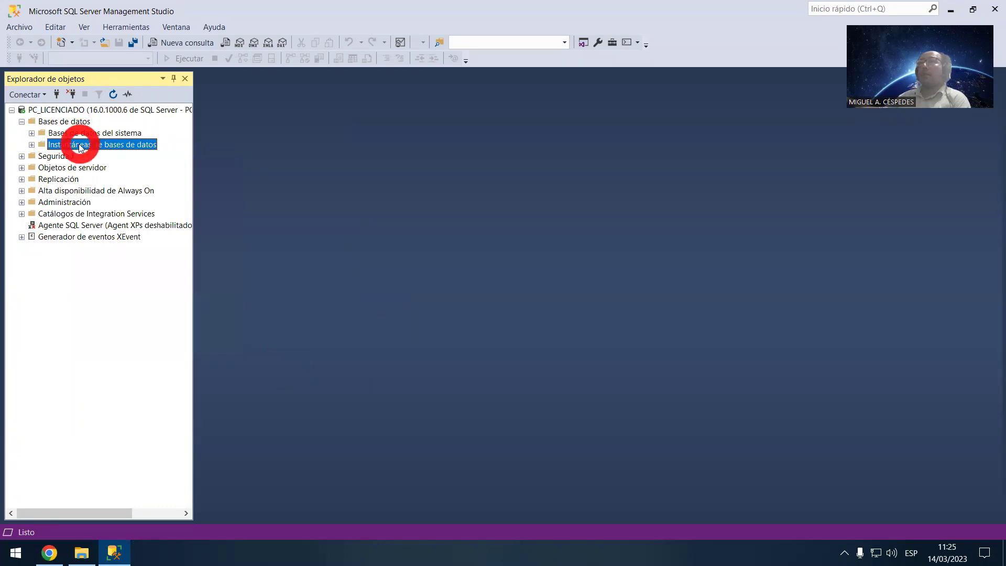
# Step: Switch to File Explorer and open MSSQL16.MSSQLSERVER's DATA folder, under Microsoft SQL Server in drive C's Archivos de programa, in a new window
pyautogui.click(953, 10)
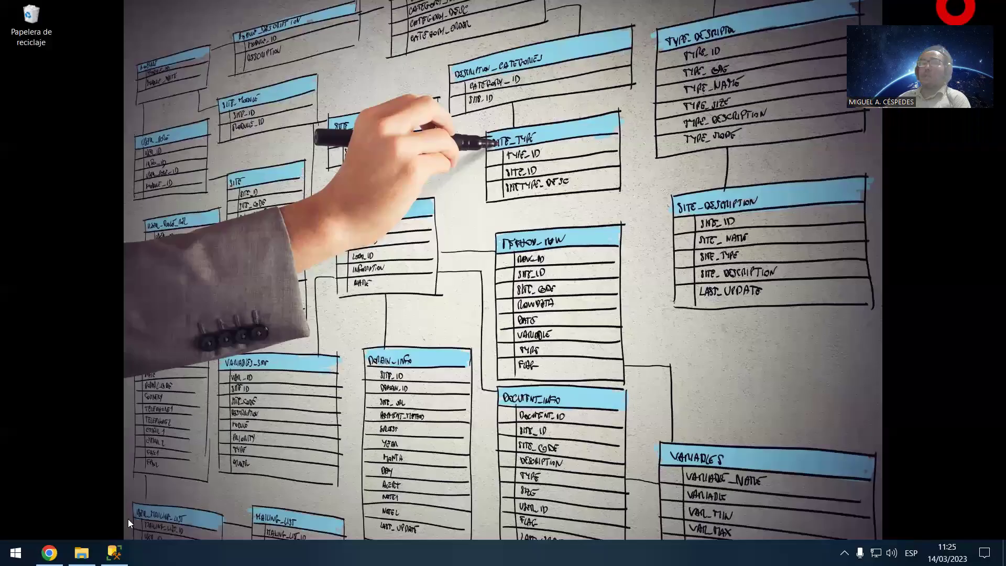
pyautogui.click(81, 553)
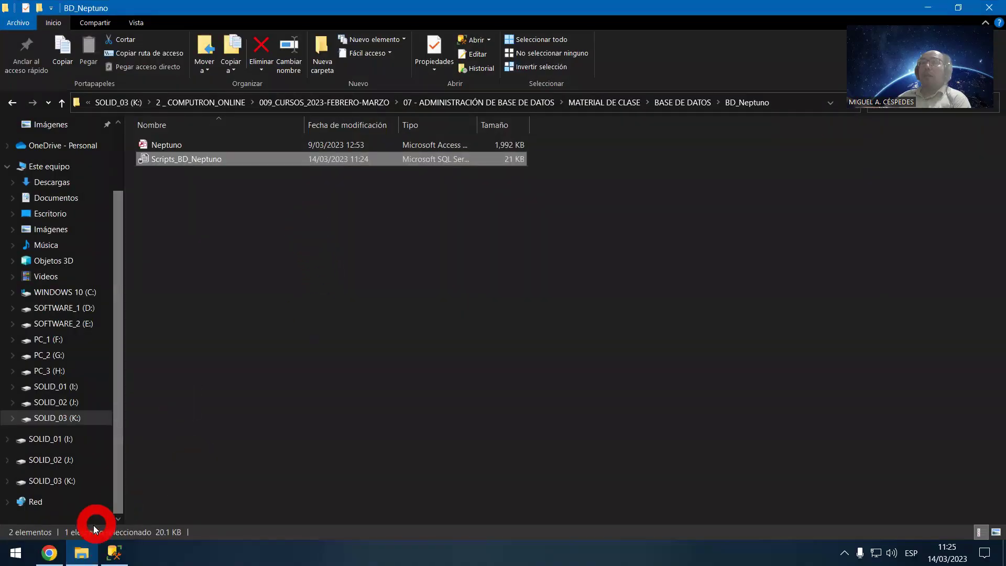
pyautogui.middleClick(86, 547)
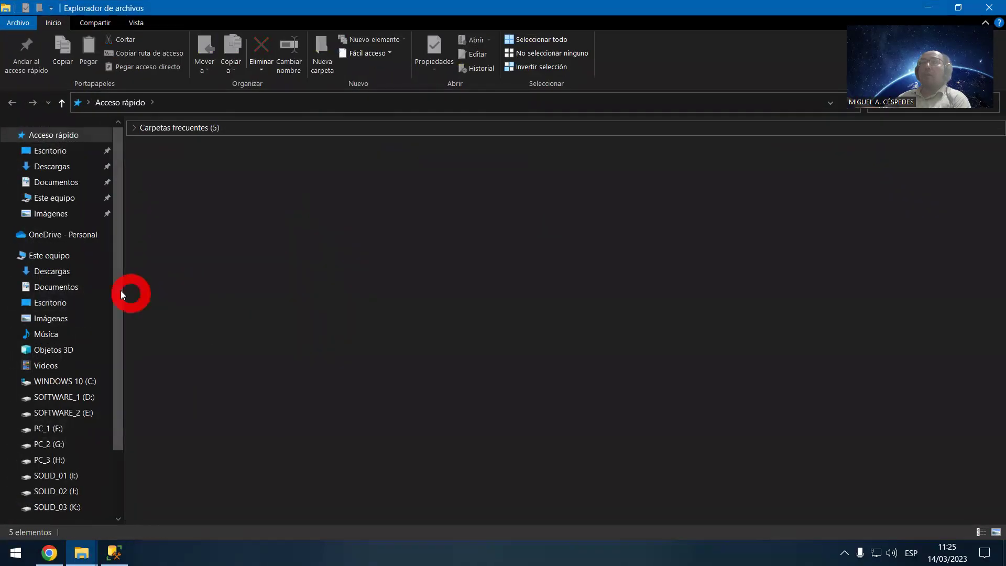
pyautogui.click(74, 259)
pyautogui.click(366, 168)
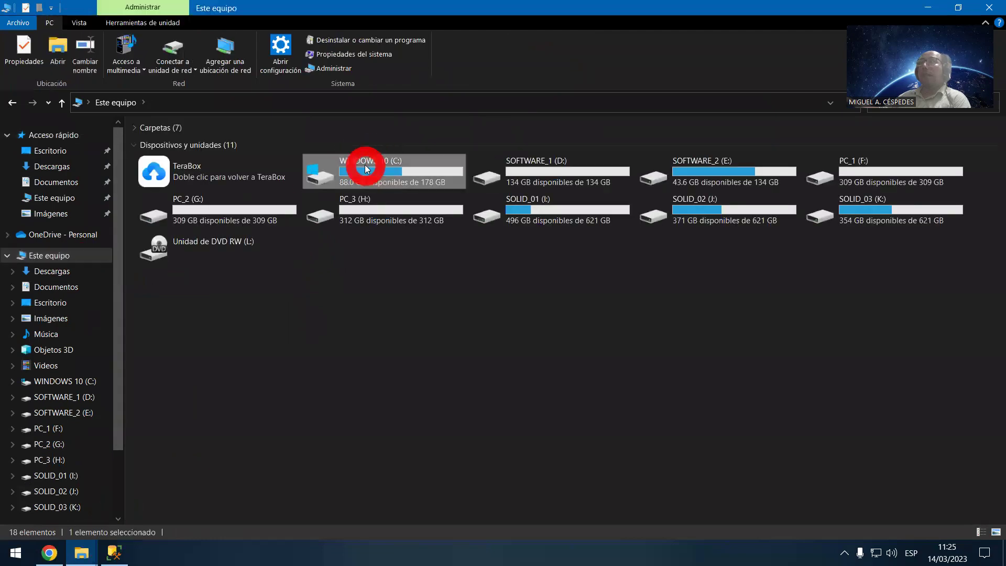
pyautogui.doubleClick(366, 168)
pyautogui.doubleClick(362, 162)
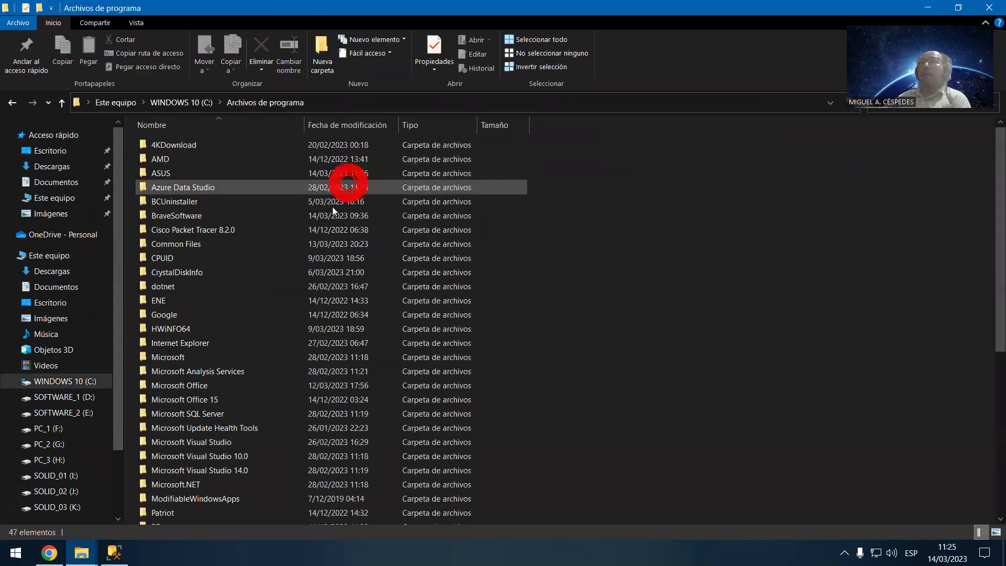
pyautogui.doubleClick(289, 412)
pyautogui.doubleClick(312, 198)
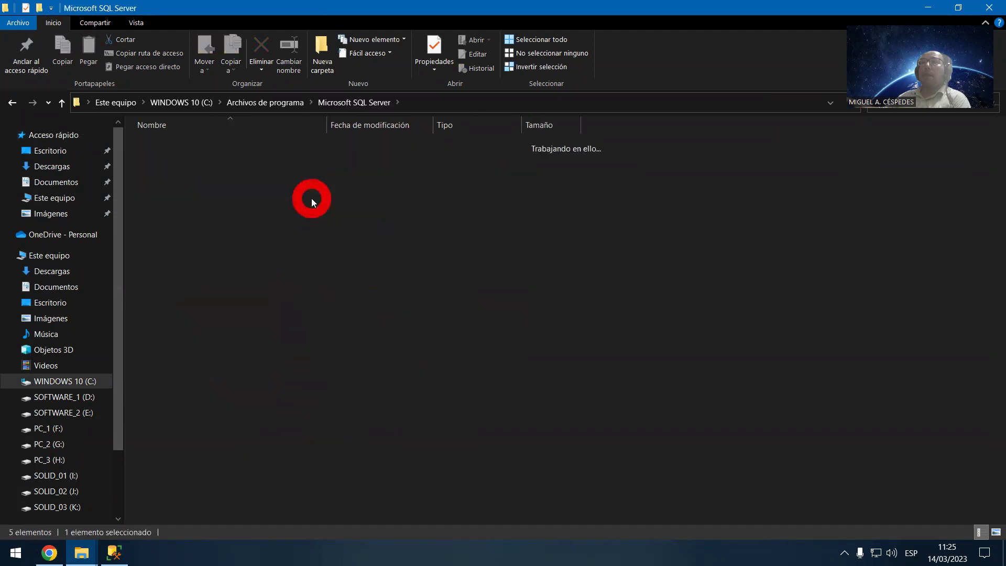
pyautogui.doubleClick(319, 143)
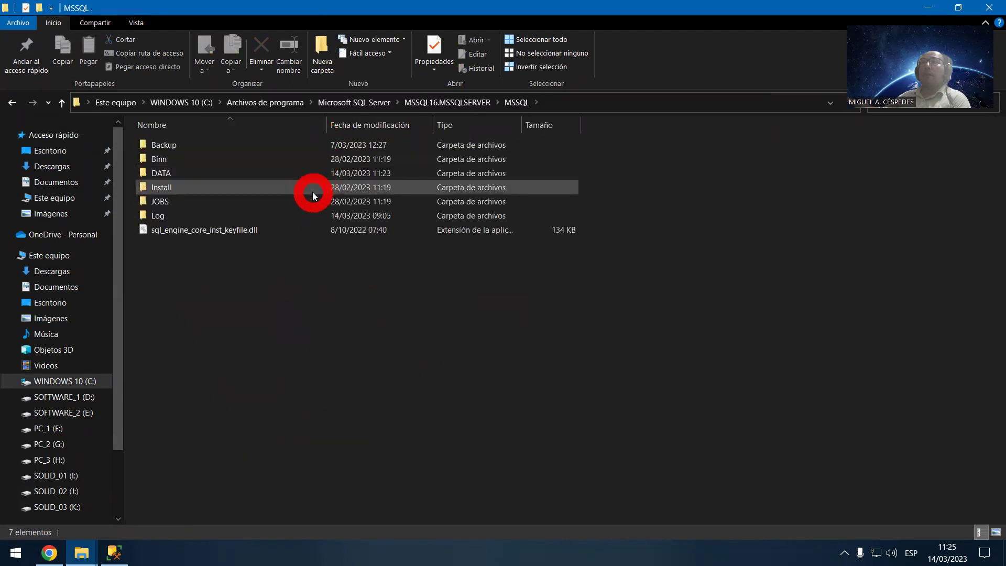
pyautogui.doubleClick(317, 173)
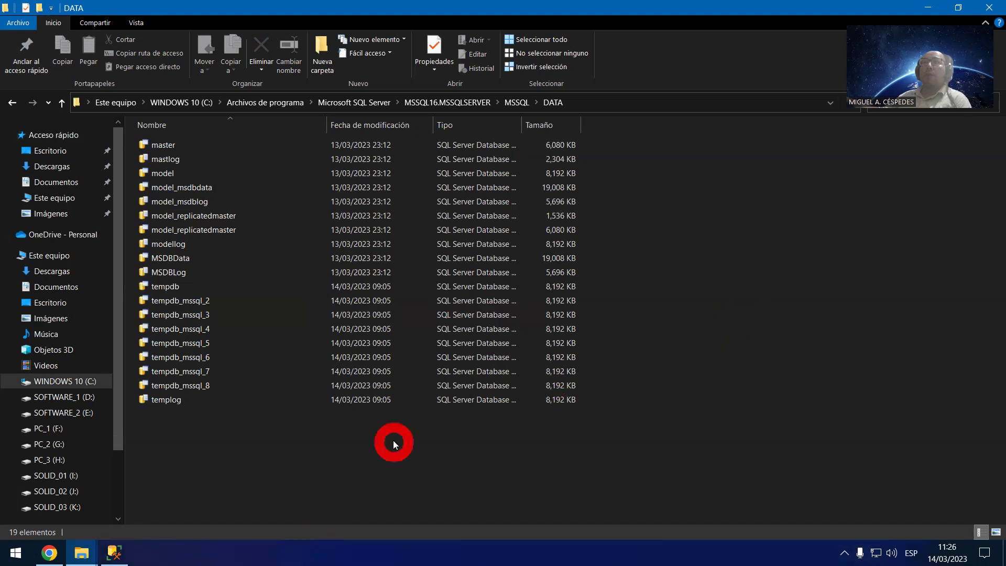
# Step: Move the Scripts_BD_Neptuno file from the BD_Neptuno folder to the desktop and copy it back into BD_Neptuno
pyautogui.click(930, 8)
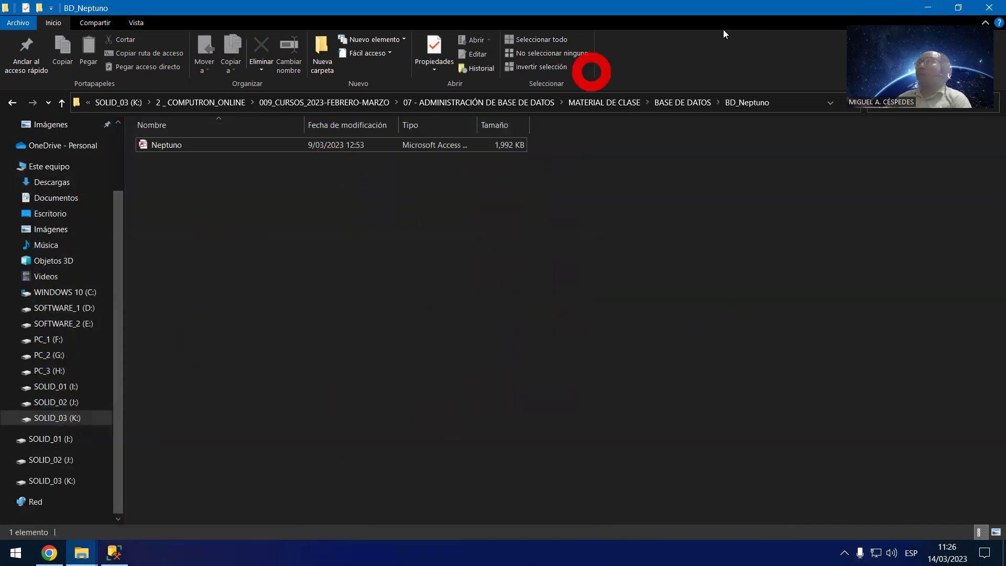
pyautogui.press('super+Down')
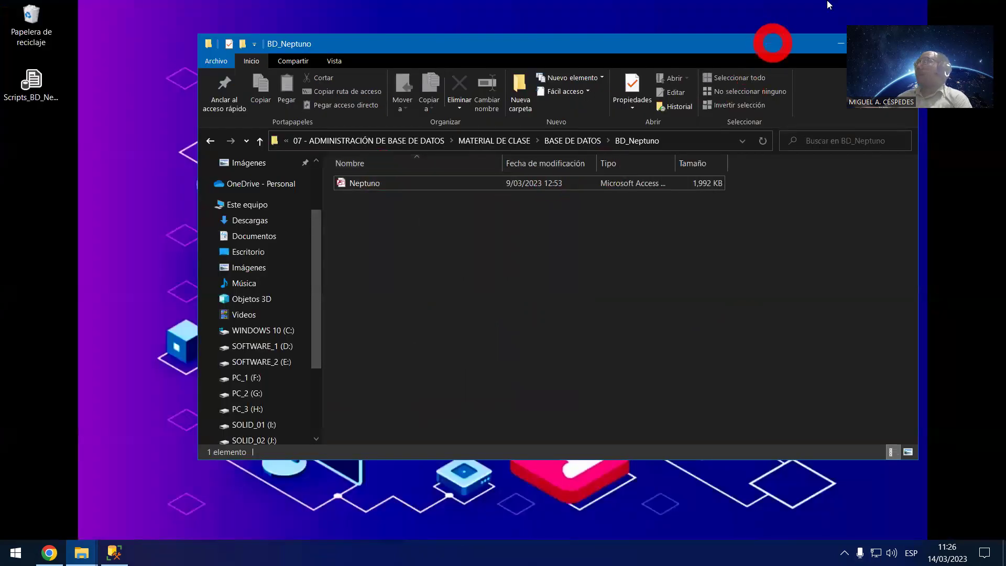
pyautogui.moveTo(829, 4); pyautogui.dragTo(830, 2)
pyautogui.click(926, 8)
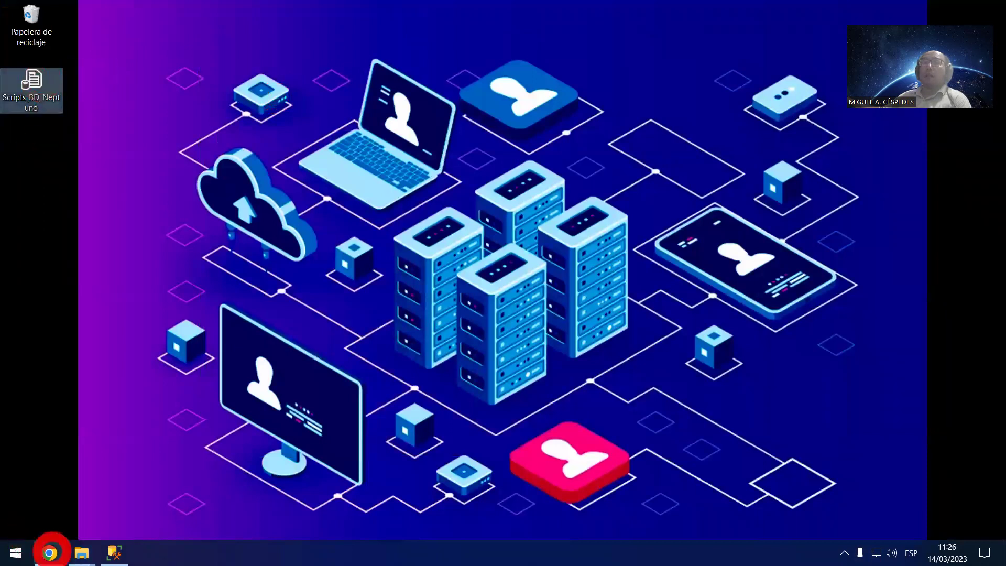
pyautogui.click(79, 554)
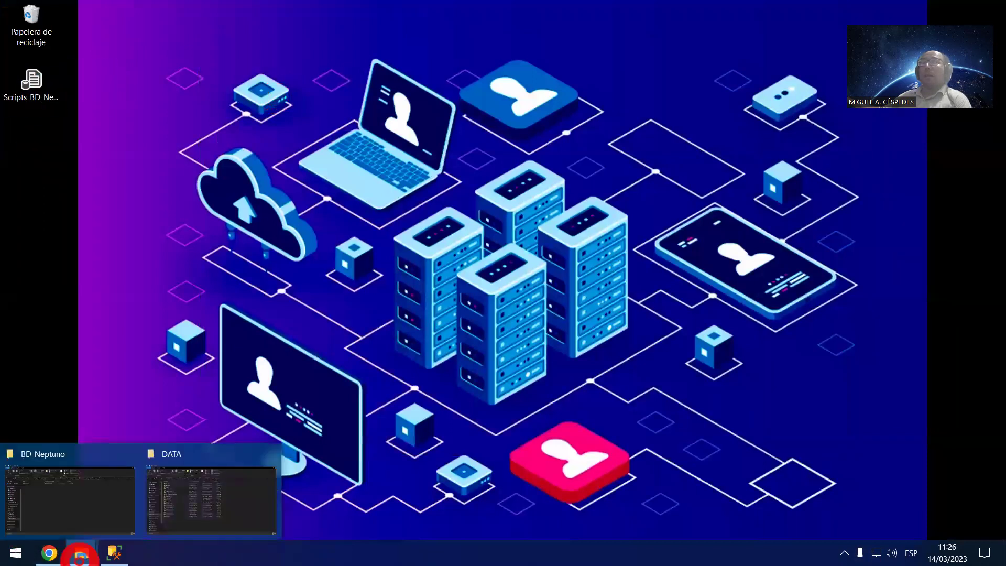
pyautogui.click(83, 481)
pyautogui.moveTo(321, 9); pyautogui.dragTo(301, 40)
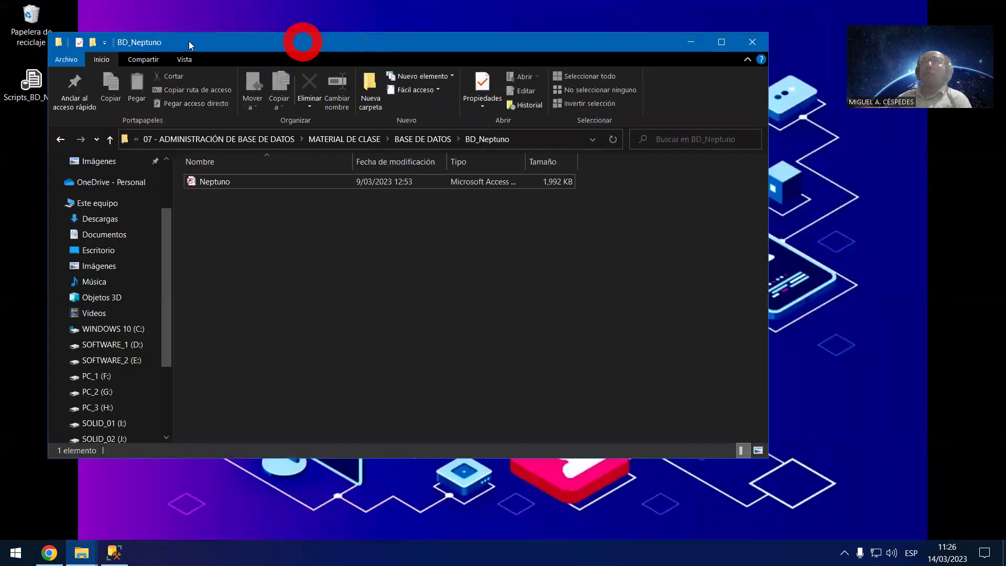
pyautogui.moveTo(38, 67); pyautogui.dragTo(292, 226)
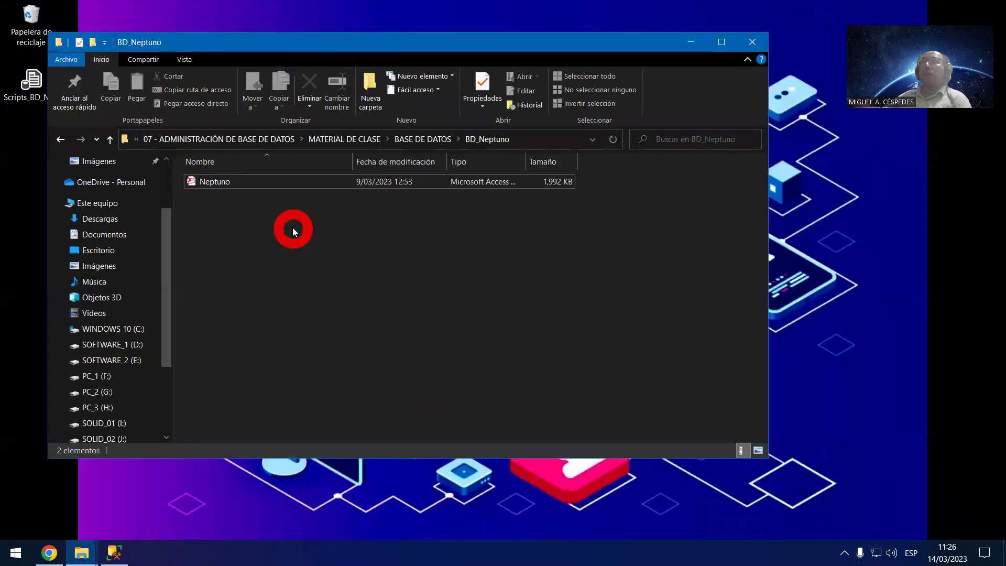
pyautogui.click(680, 40)
# Step: Empty the recycle bin on the desktop
pyautogui.rightClick(28, 16)
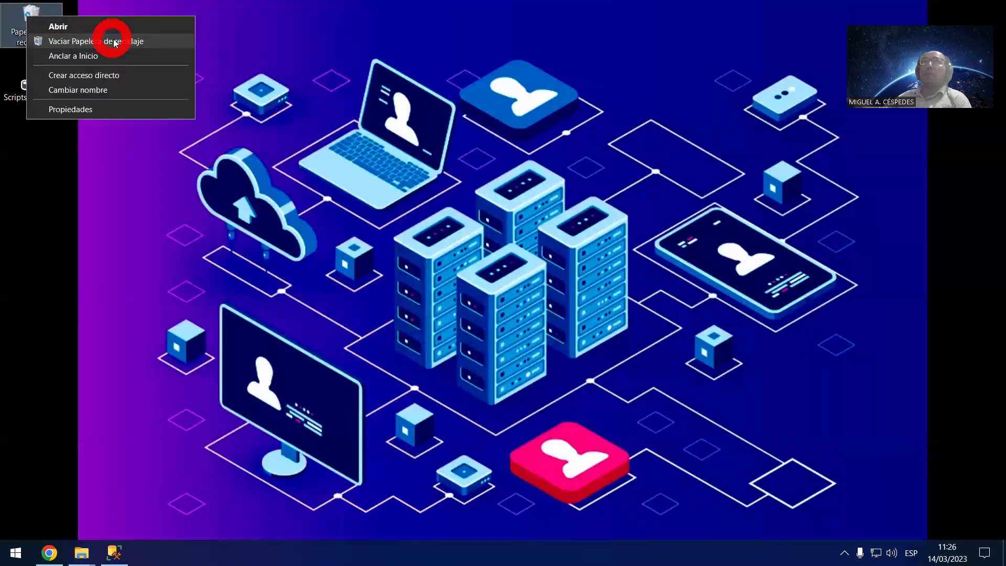
pyautogui.click(111, 40)
pyautogui.click(550, 334)
# Step: Open the desktop copy of Scripts_BD_Neptuno in SQL Server Management Studio, execute it to recreate the Neptuno database, and close the script
pyautogui.doubleClick(30, 80)
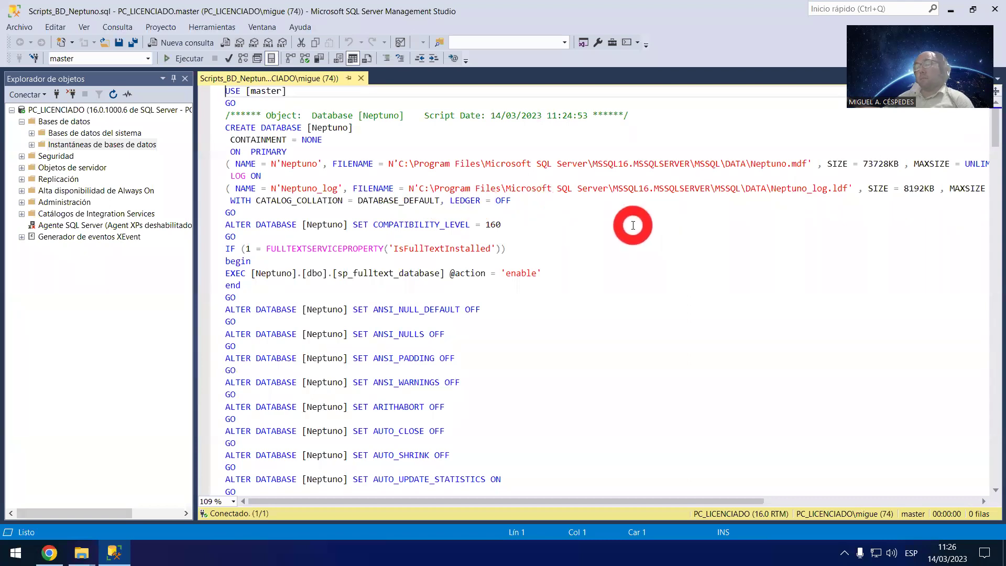
pyautogui.press('F5')
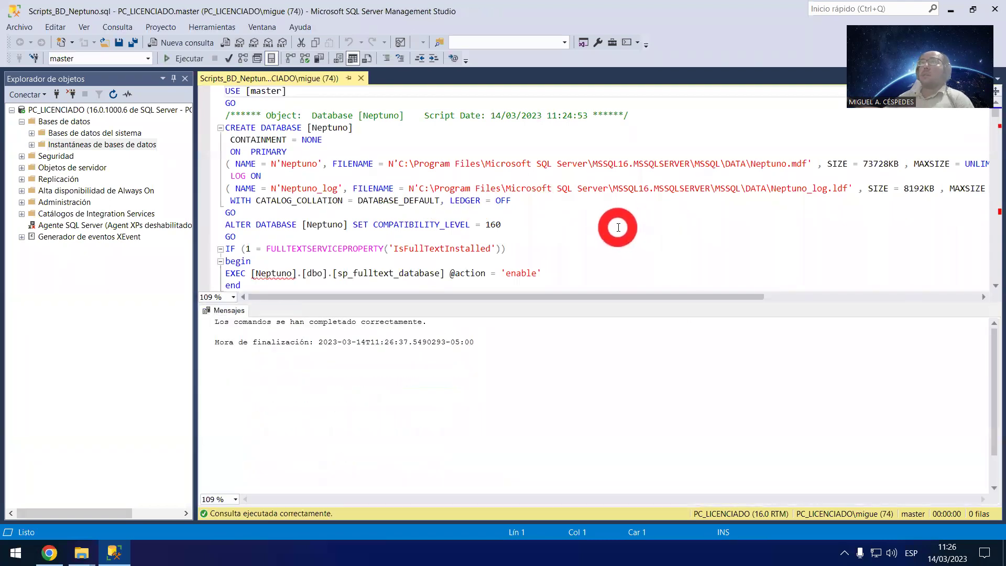
pyautogui.click(117, 101)
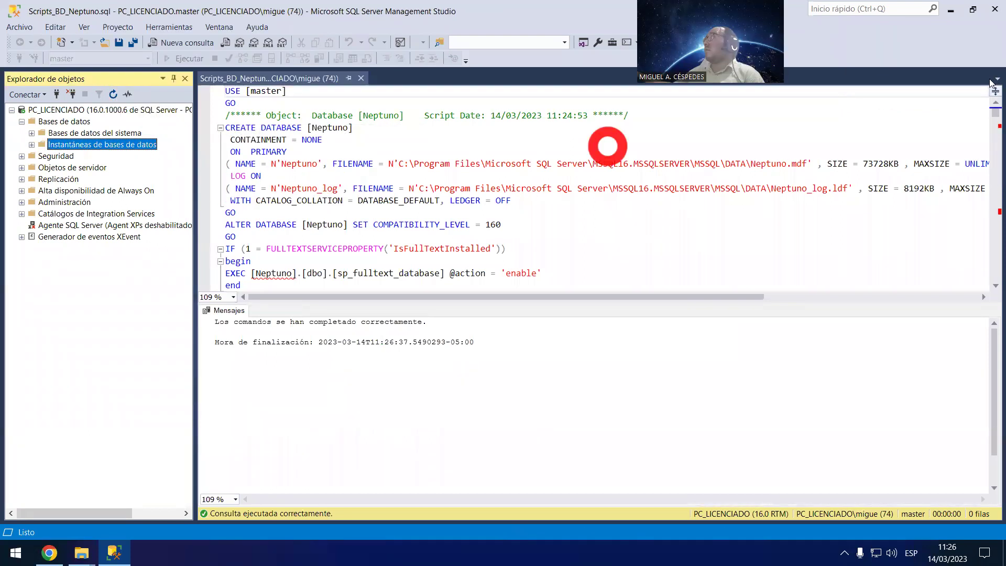
pyautogui.click(361, 78)
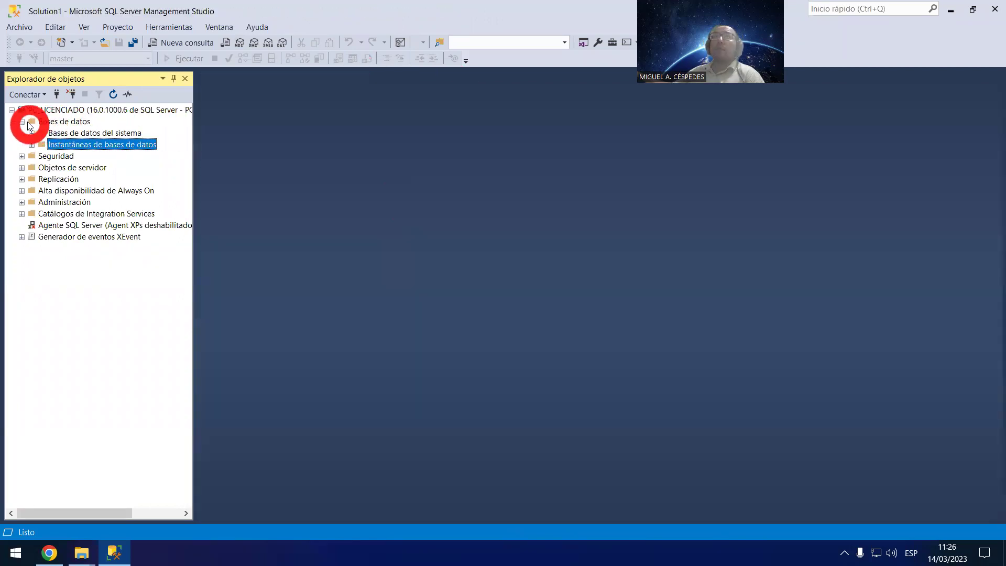
# Step: Refresh the server's databases in the object tree and expand the recreated Neptuno database
pyautogui.click(32, 133)
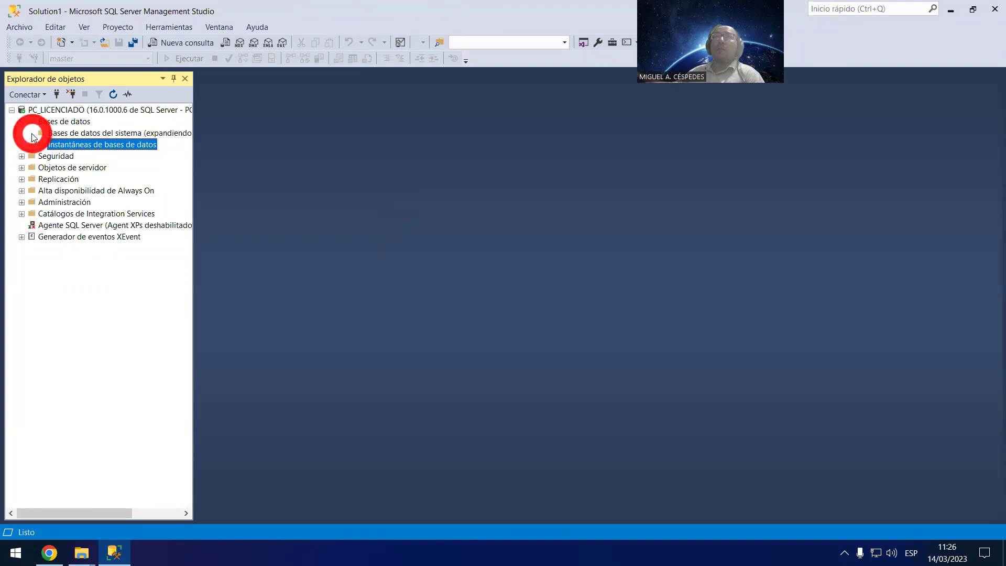
pyautogui.click(32, 134)
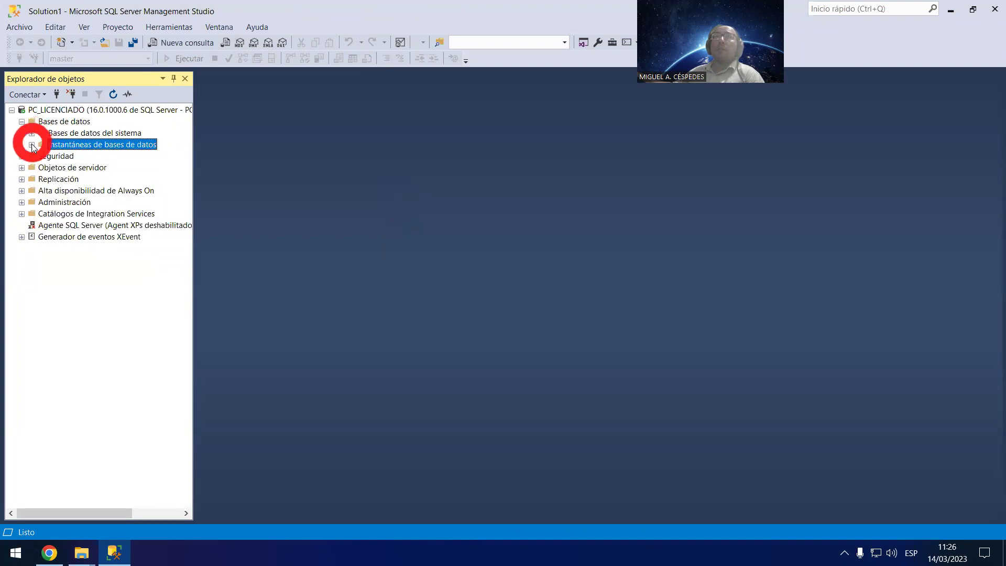
pyautogui.click(33, 134)
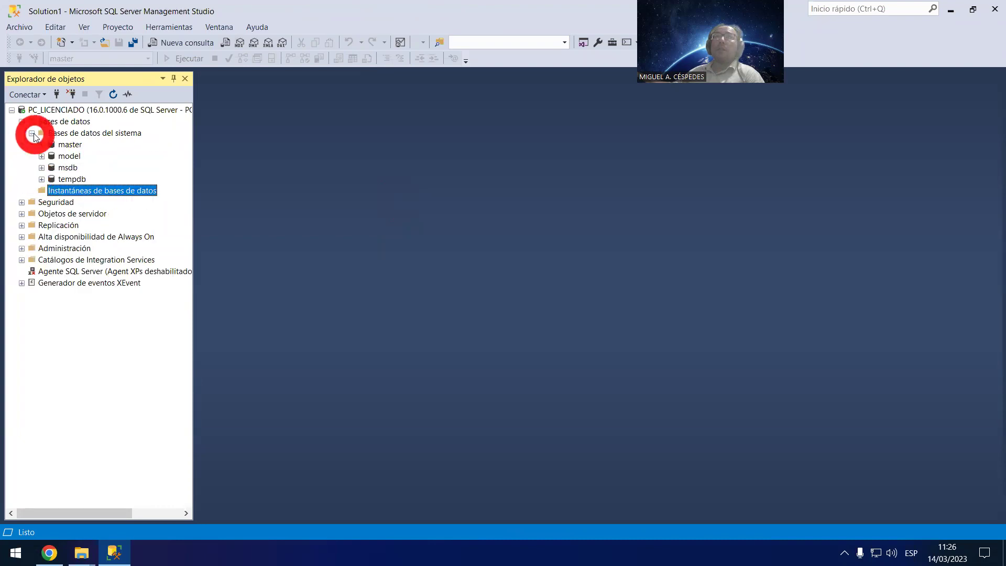
pyautogui.click(32, 134)
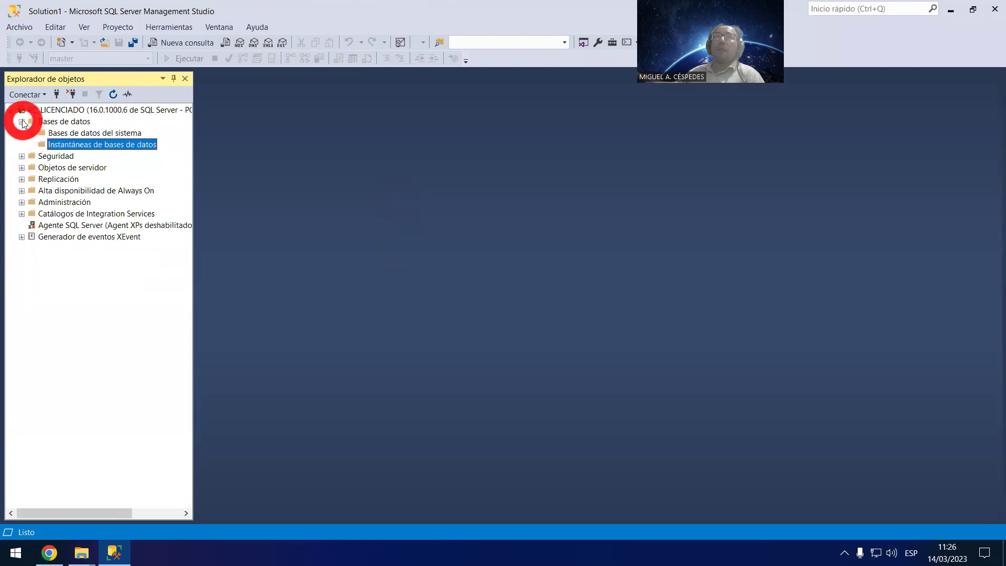
pyautogui.click(21, 122)
pyautogui.click(21, 121)
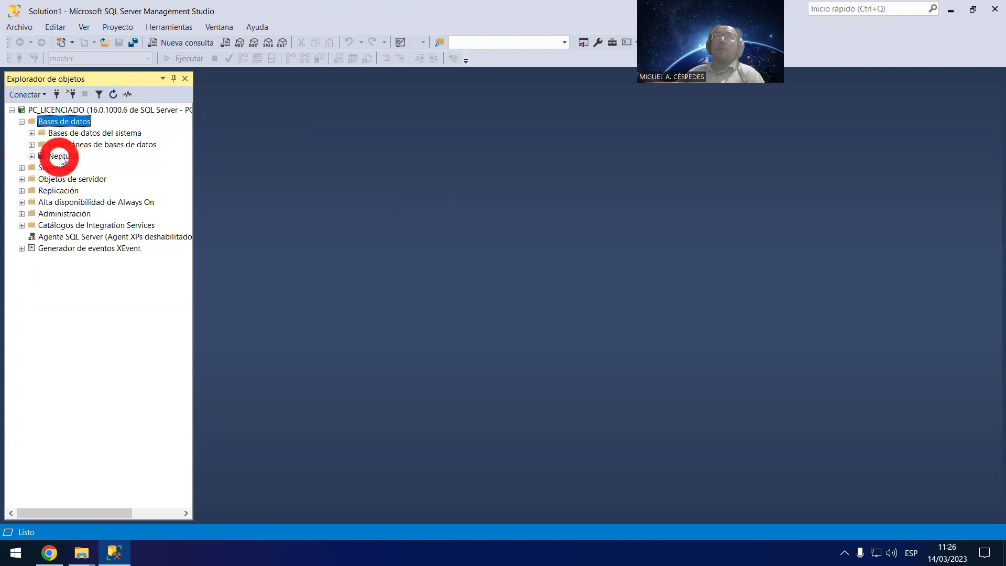
pyautogui.click(32, 156)
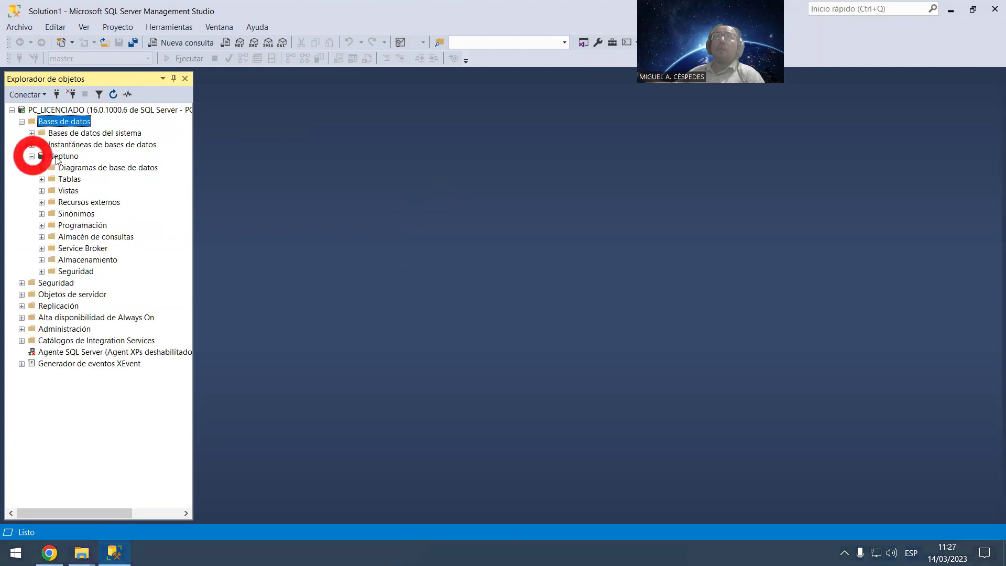
# Step: Take the Neptuno database offline
pyautogui.rightClick(56, 156)
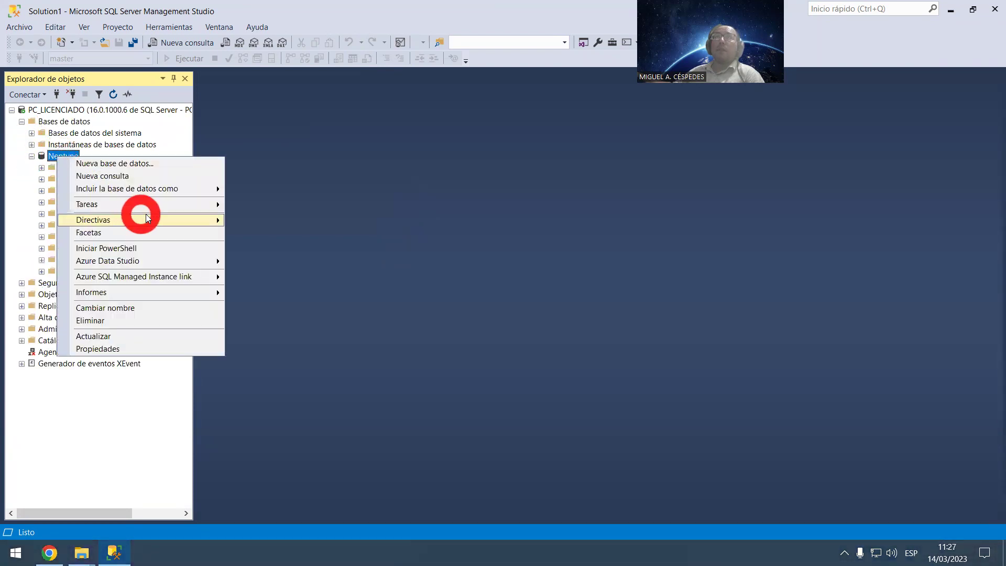
pyautogui.moveTo(212, 204)
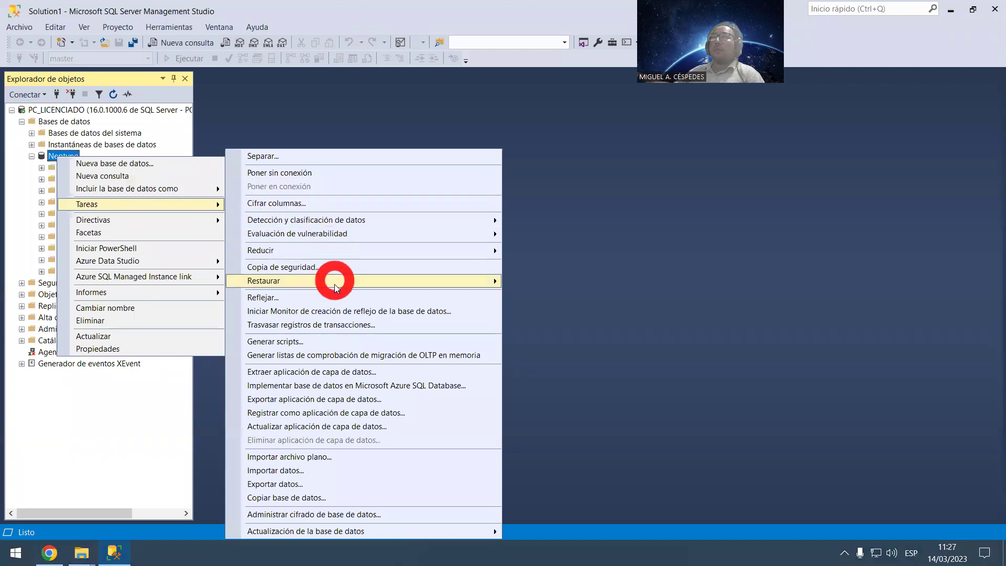
pyautogui.click(360, 175)
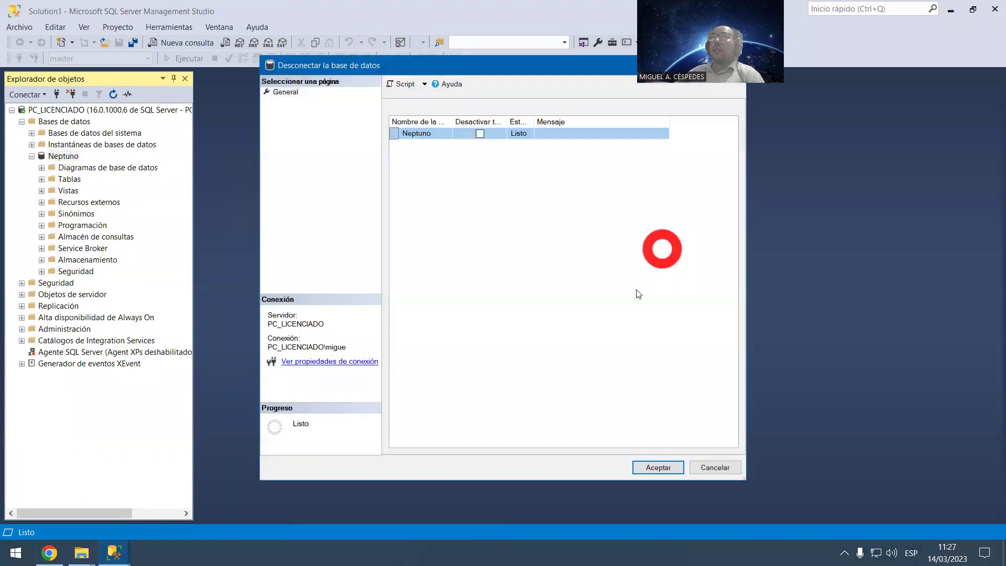
pyautogui.click(664, 468)
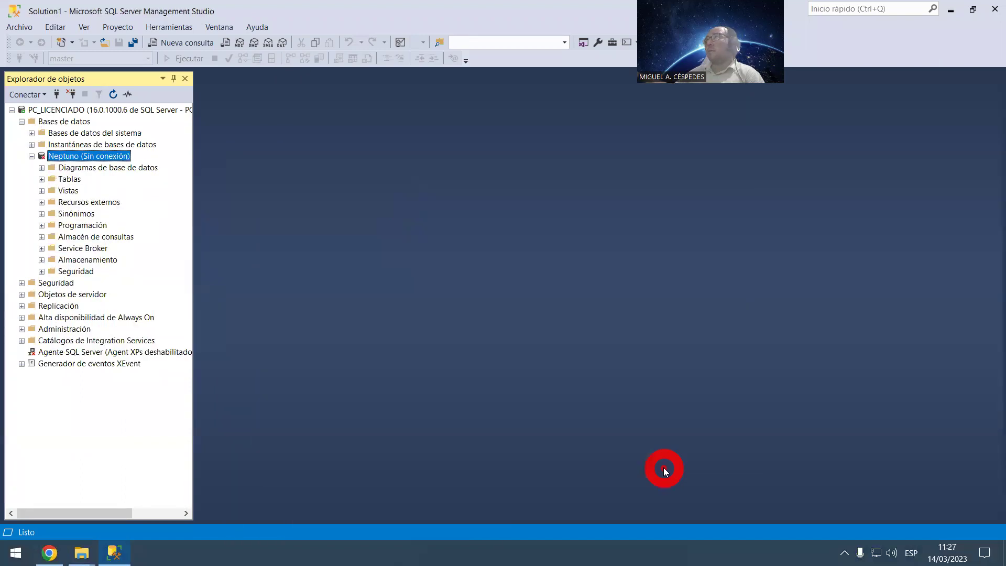
# Step: Copy the Neptuno and Neptuno_log database files from the DATA folder into the BD_Neptuno folder in File Explorer, granting administrator permission for both
pyautogui.click(82, 553)
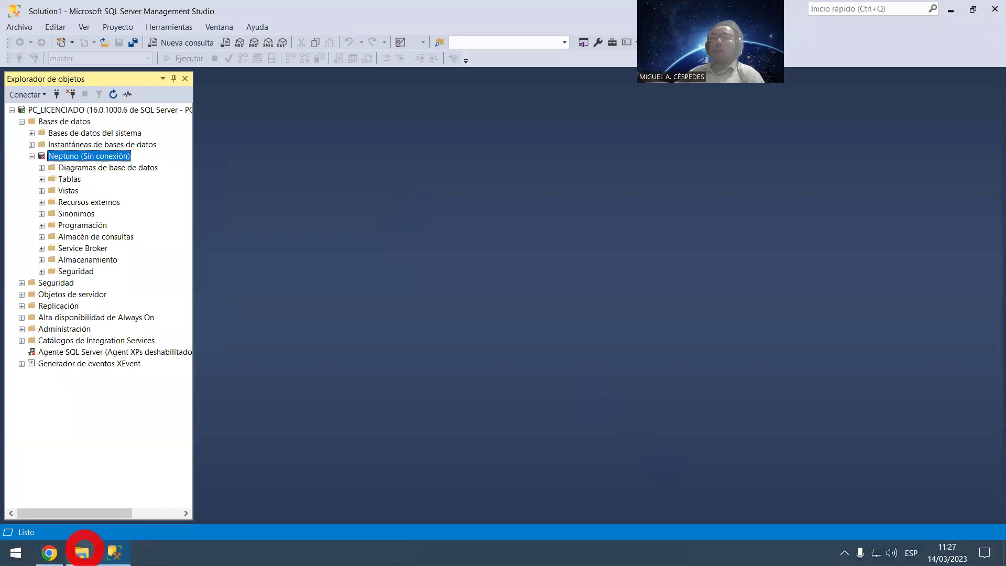
pyautogui.click(186, 512)
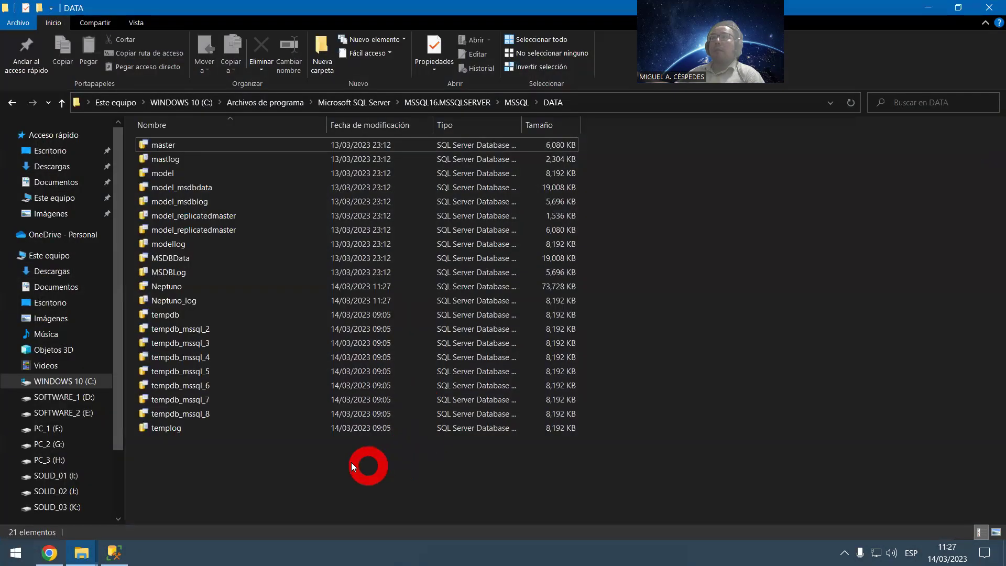
pyautogui.moveTo(615, 293); pyautogui.dragTo(523, 299)
pyautogui.rightClick(233, 299)
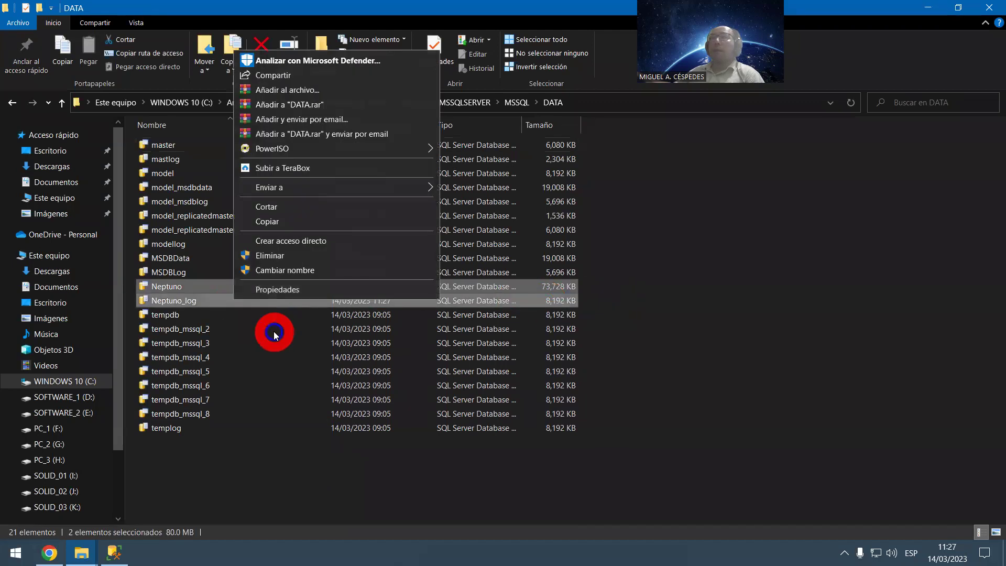
pyautogui.click(281, 223)
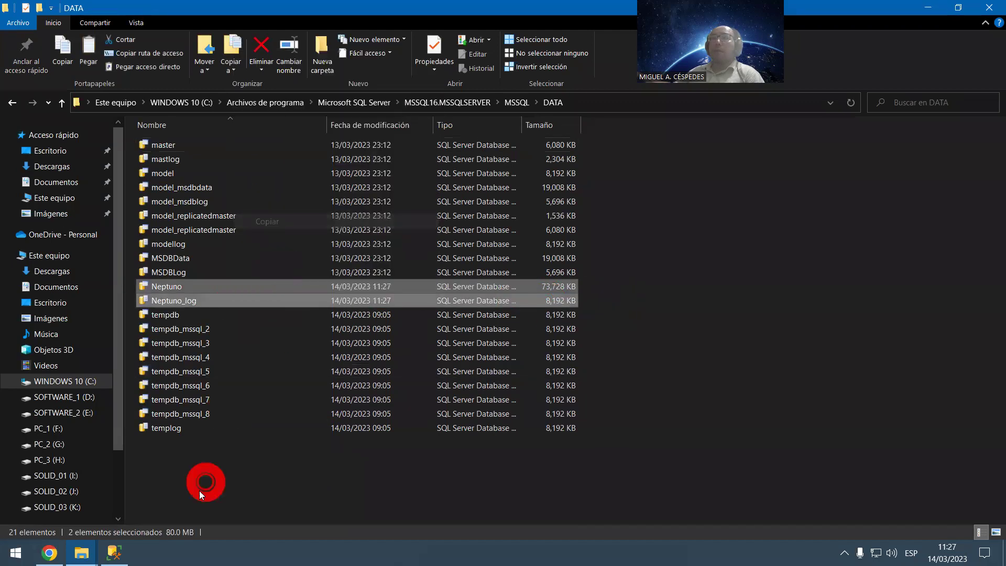
pyautogui.click(81, 553)
pyautogui.click(72, 477)
pyautogui.rightClick(362, 373)
pyautogui.click(430, 290)
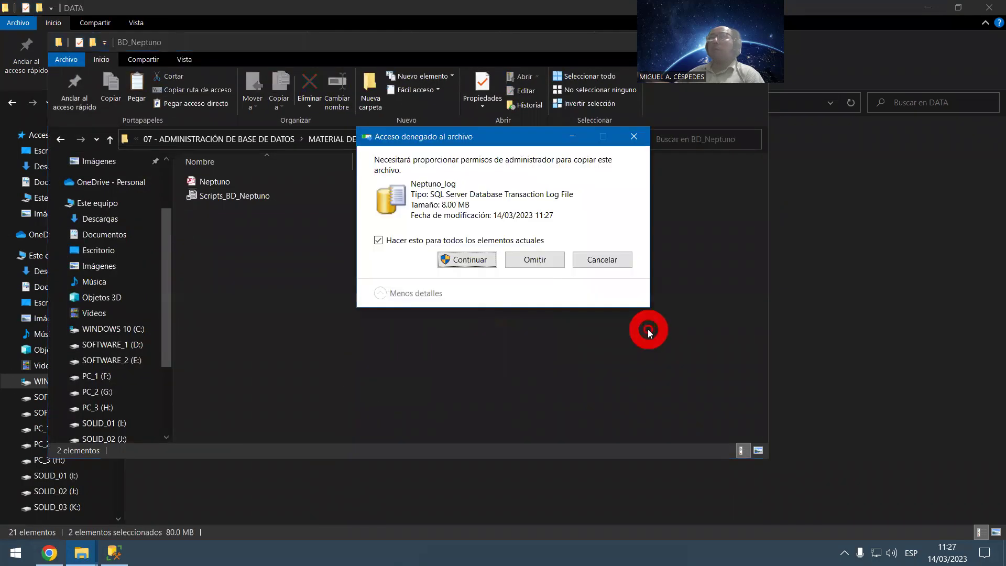
pyautogui.click(464, 320)
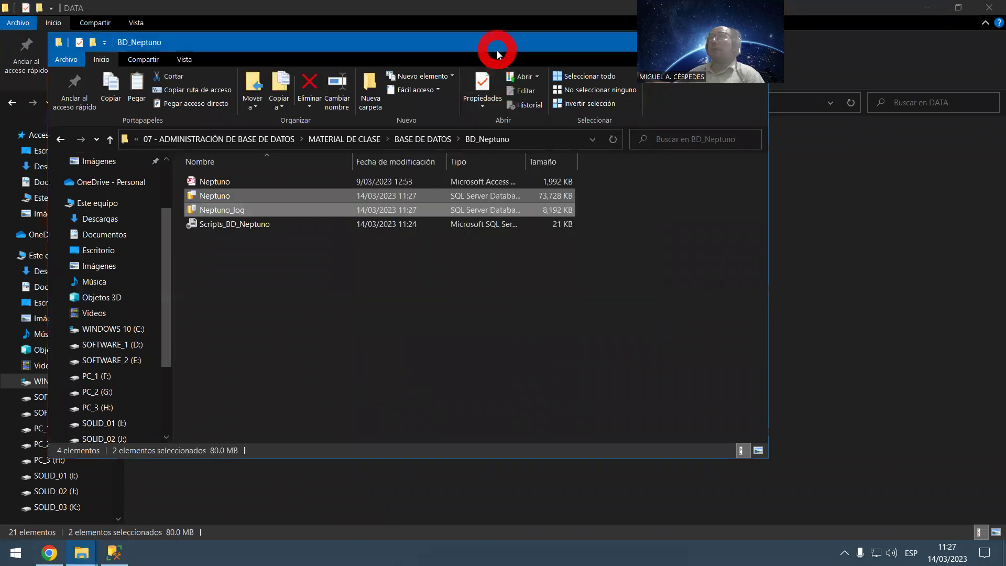
# Step: Open the Neptuno Access database from the BD_Neptuno folder, accepting the security warning, and minimize Access
pyautogui.moveTo(497, 54); pyautogui.dragTo(525, 156)
pyautogui.doubleClick(347, 282)
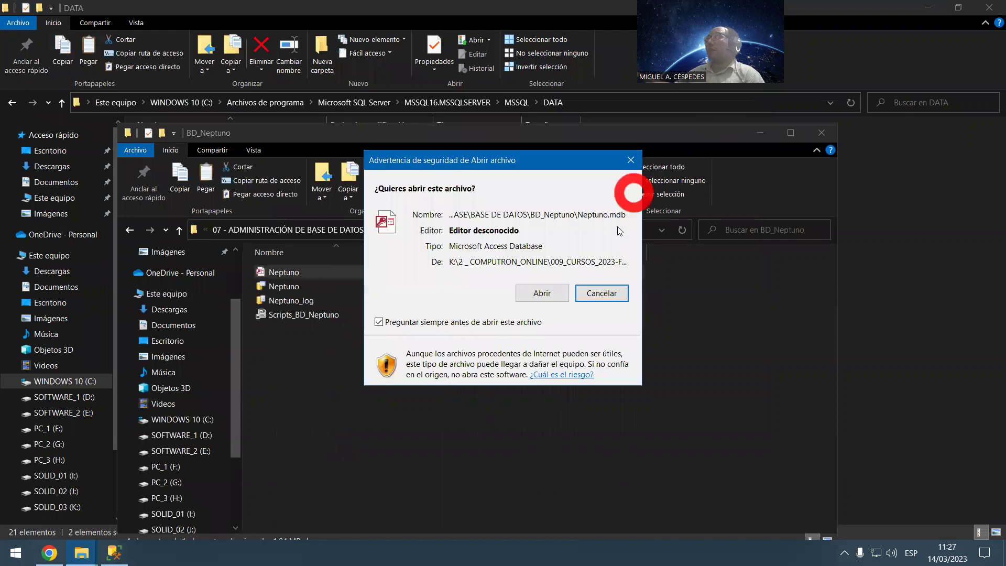
pyautogui.click(542, 293)
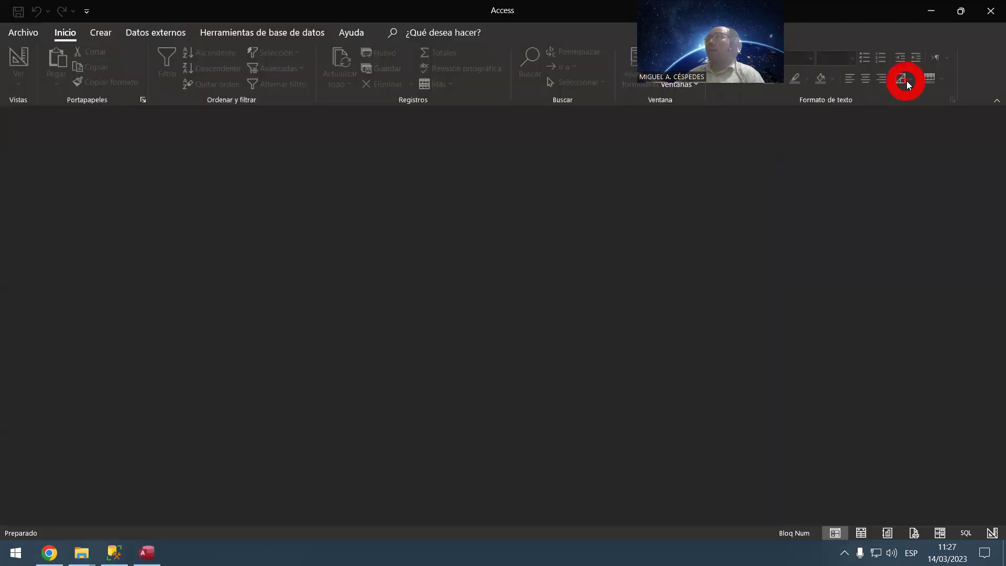
pyautogui.click(937, 12)
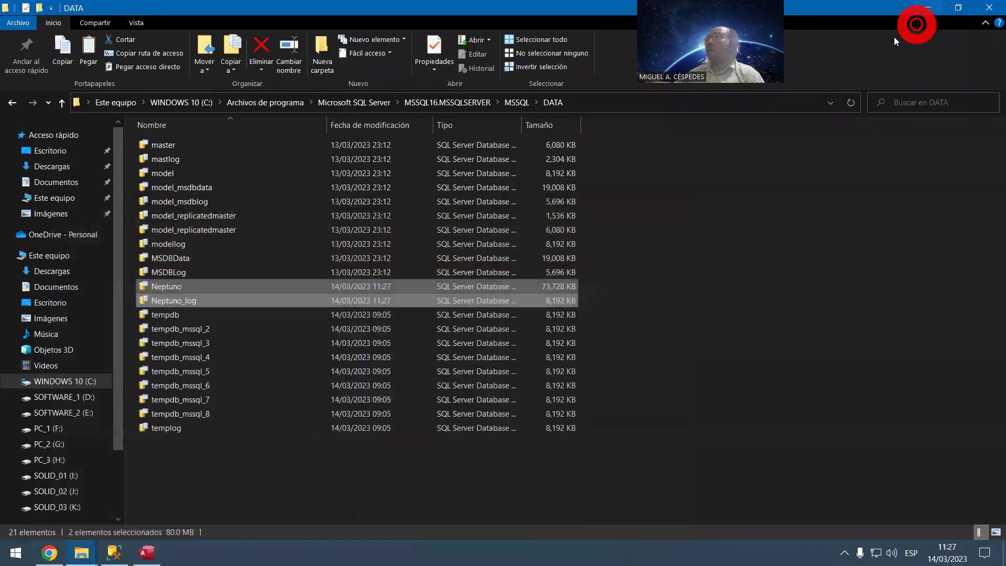
# Step: Close the DATA folder window and bring the Neptuno database back online in SQL Server Management Studio
pyautogui.click(992, 12)
pyautogui.click(149, 159)
pyautogui.click(115, 159)
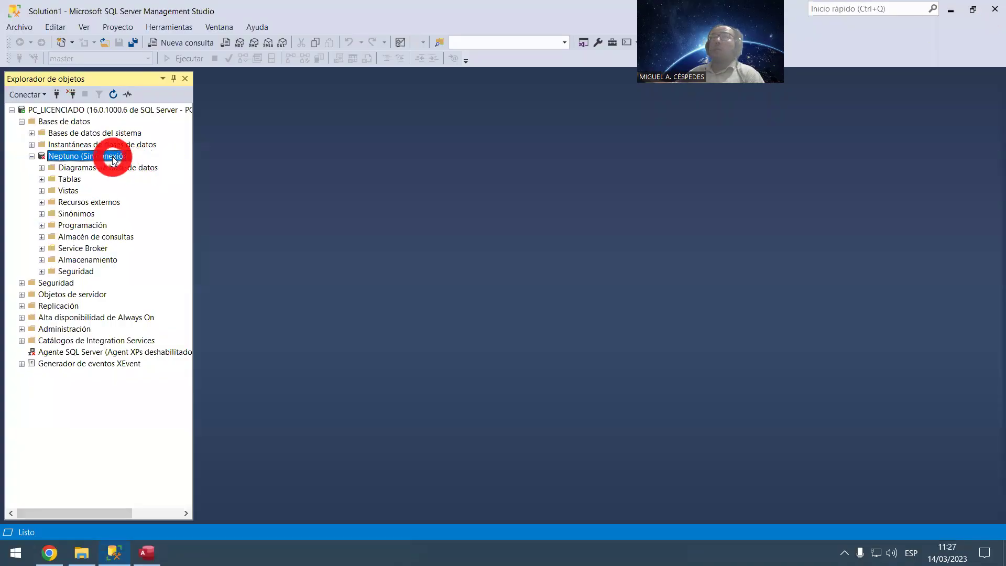
pyautogui.rightClick(113, 158)
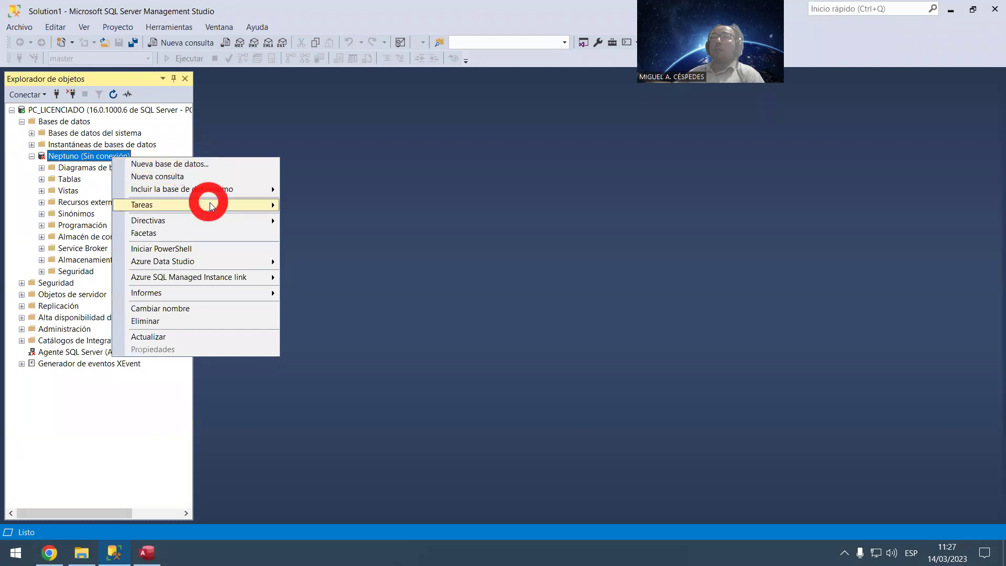
pyautogui.moveTo(209, 204)
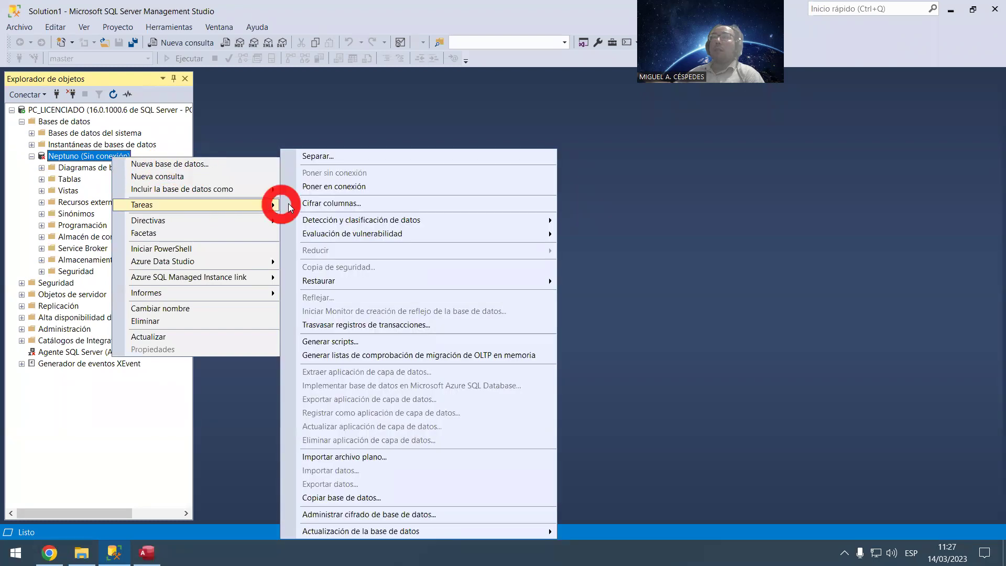
pyautogui.click(410, 187)
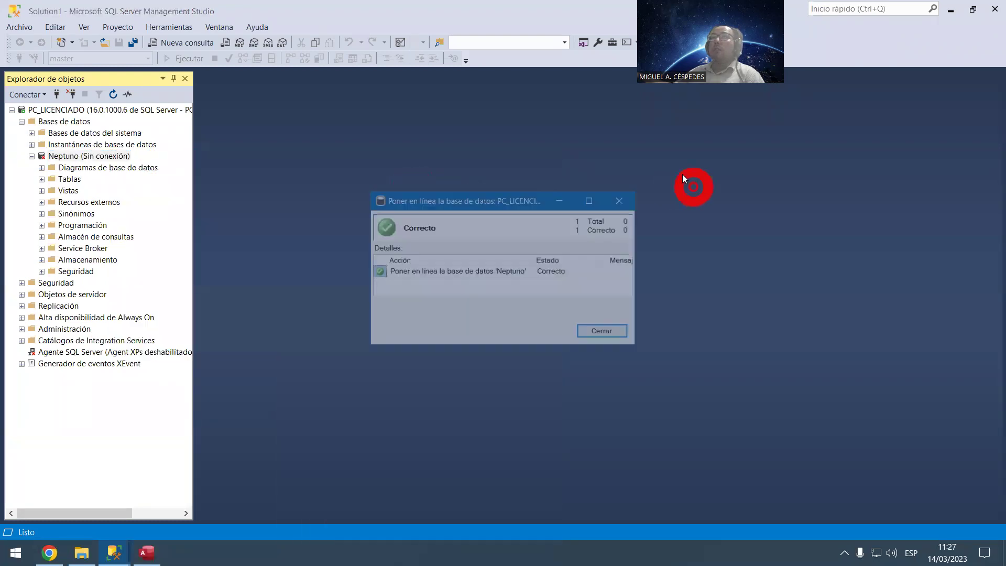
pyautogui.click(605, 333)
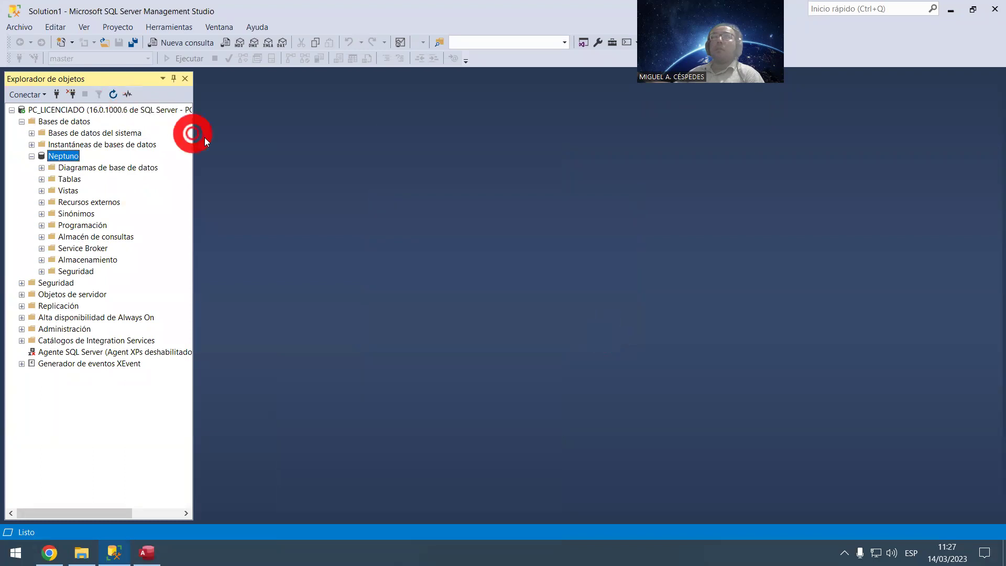
# Step: Disconnect from the database server, reconnect with Windows authentication, and expand the Neptuno database in the object tree
pyautogui.click(72, 95)
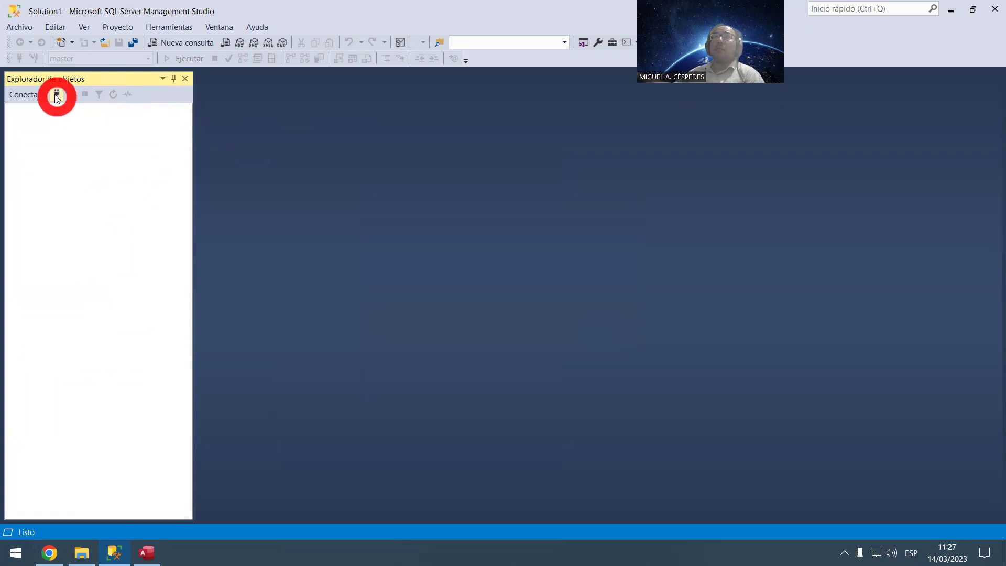
pyautogui.click(55, 95)
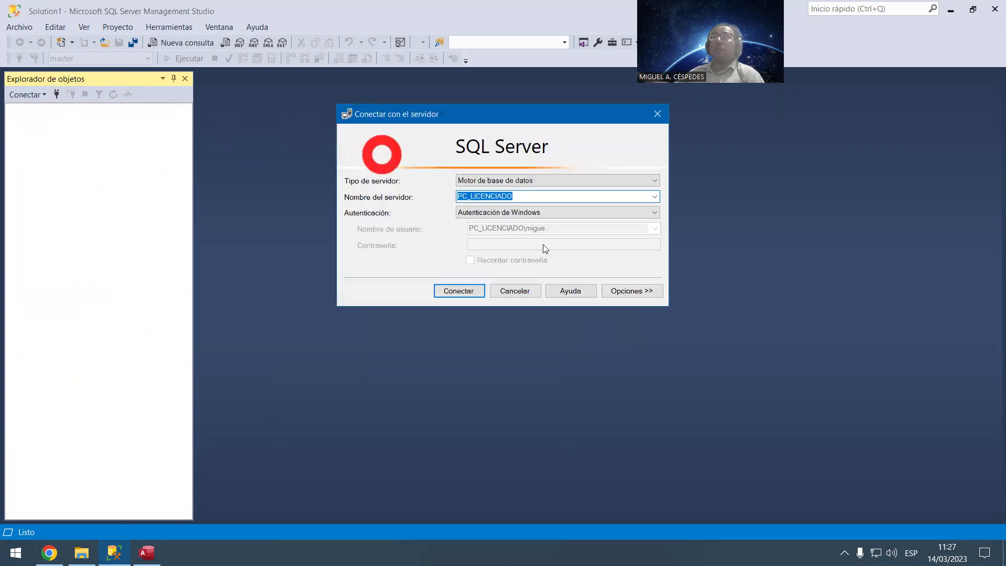
pyautogui.click(460, 288)
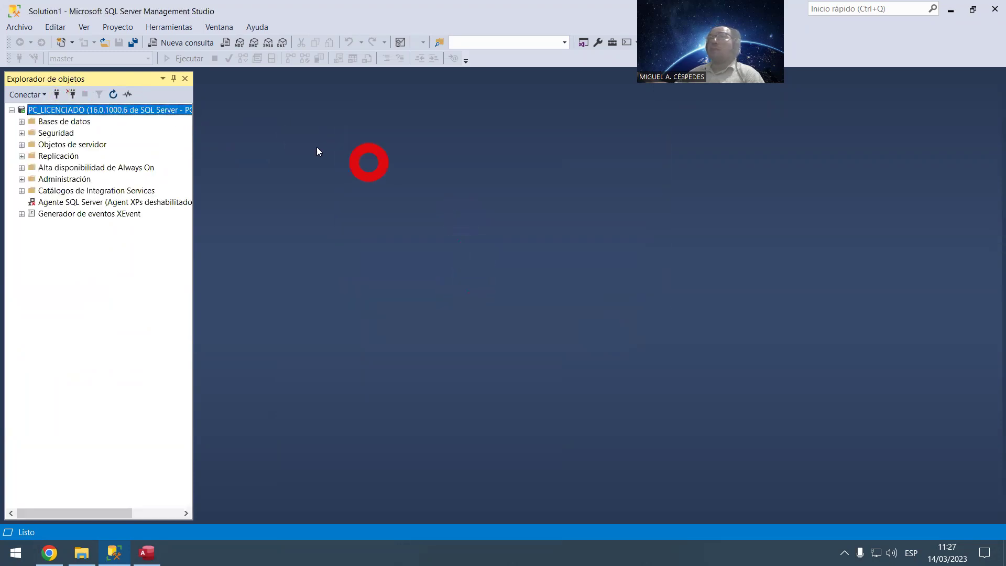
pyautogui.click(22, 122)
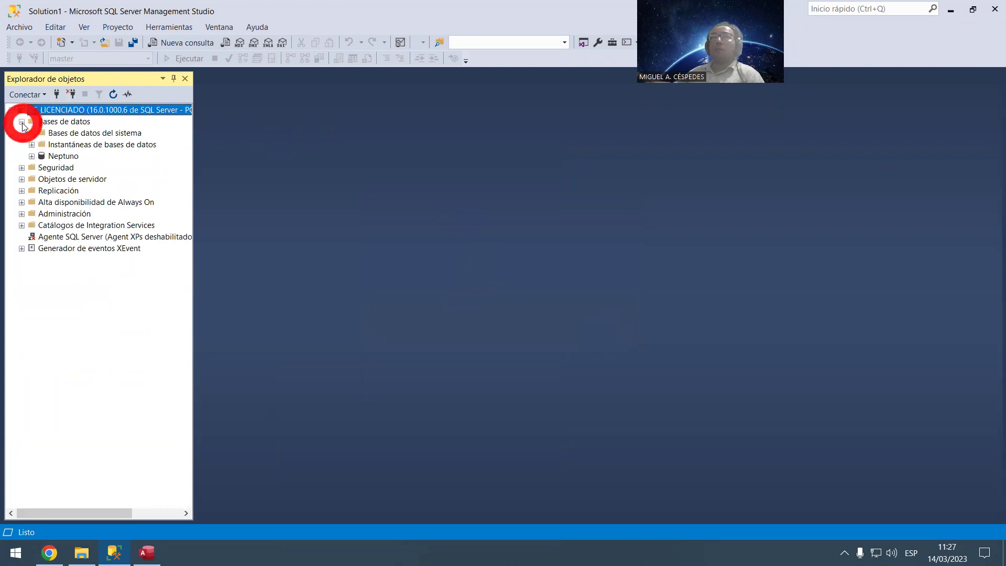
pyautogui.click(32, 157)
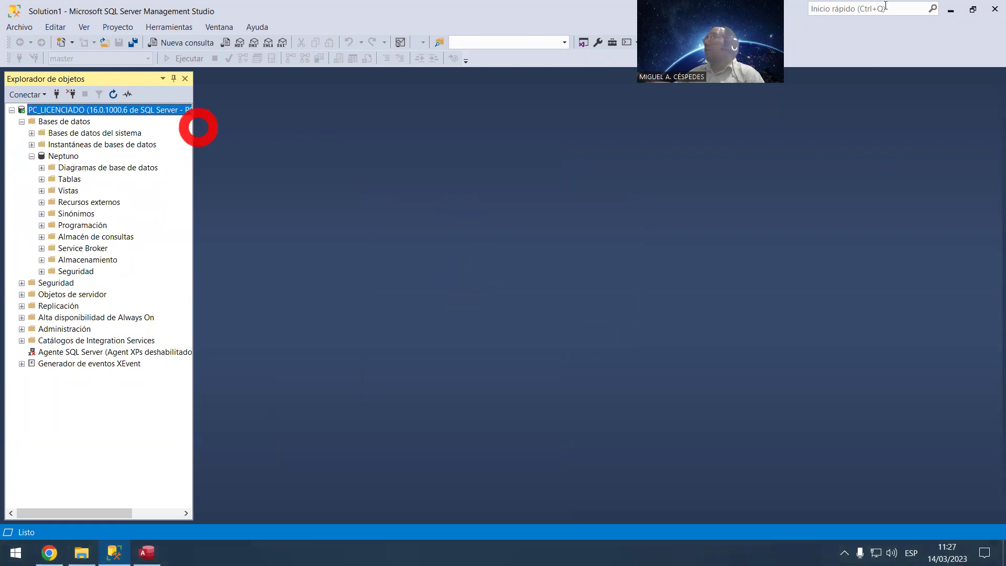
# Step: Minimize SQL Server Management Studio and delete the Scripts_BD_Neptuno file from the desktop
pyautogui.click(954, 9)
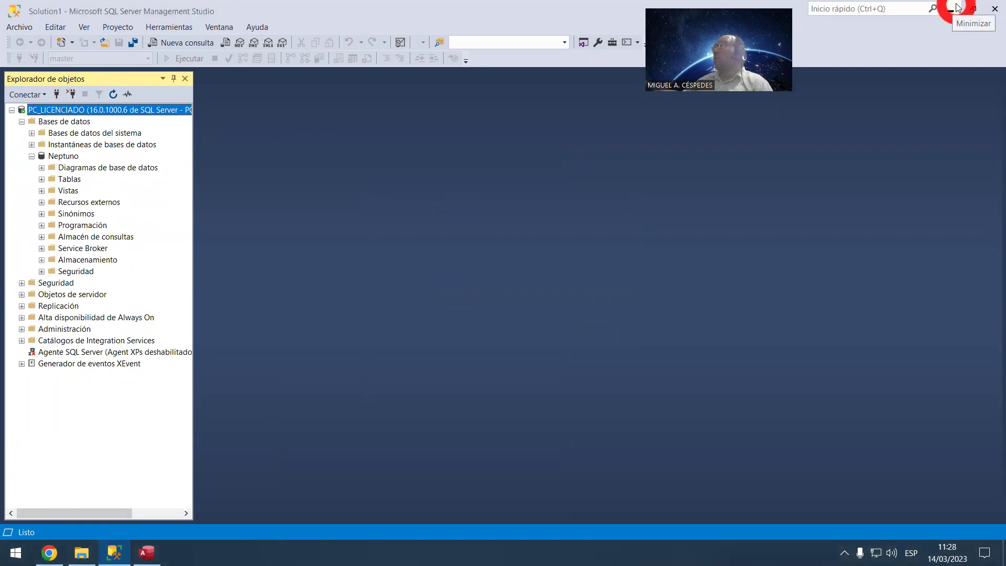
pyautogui.click(37, 79)
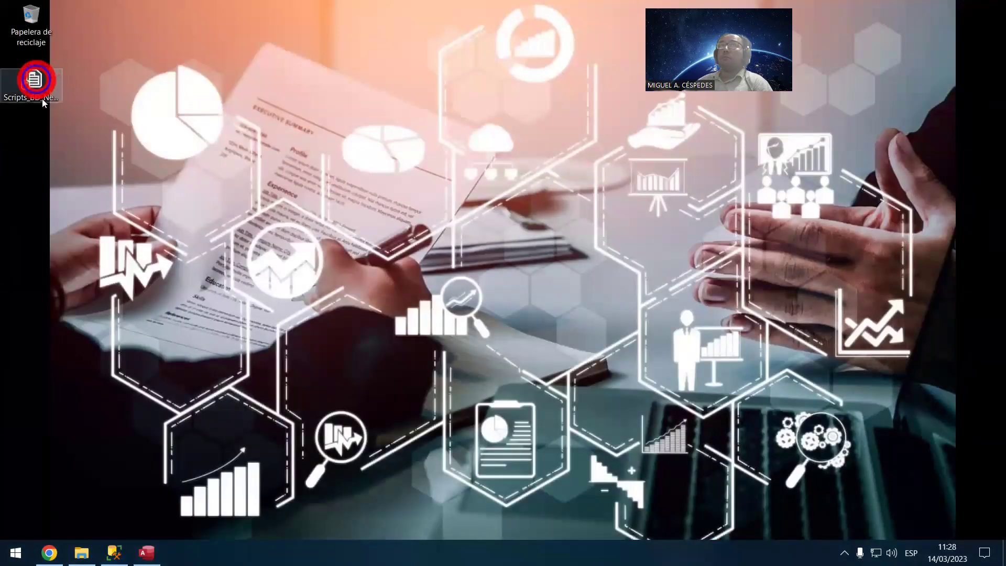
pyautogui.rightClick(36, 79)
pyautogui.click(99, 383)
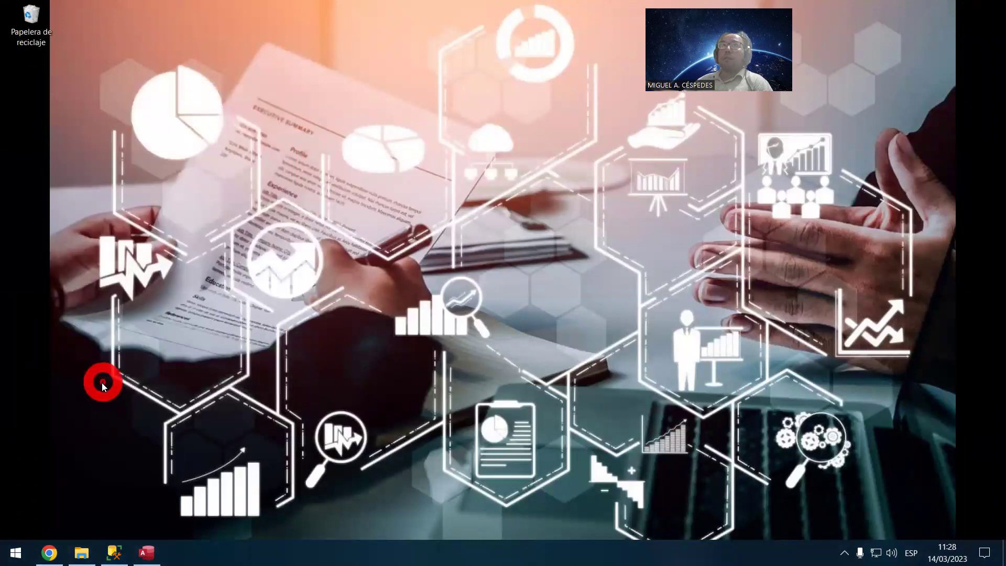
# Step: Switch to Access, enable the Neptuno database's blocked content, and remove Neptuno from the recent files list
pyautogui.click(148, 550)
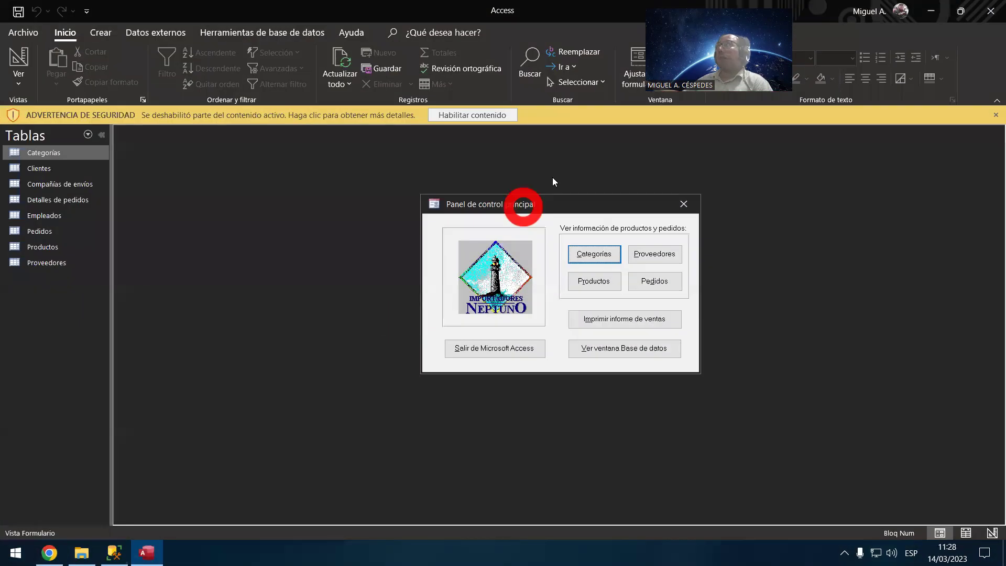
pyautogui.click(493, 116)
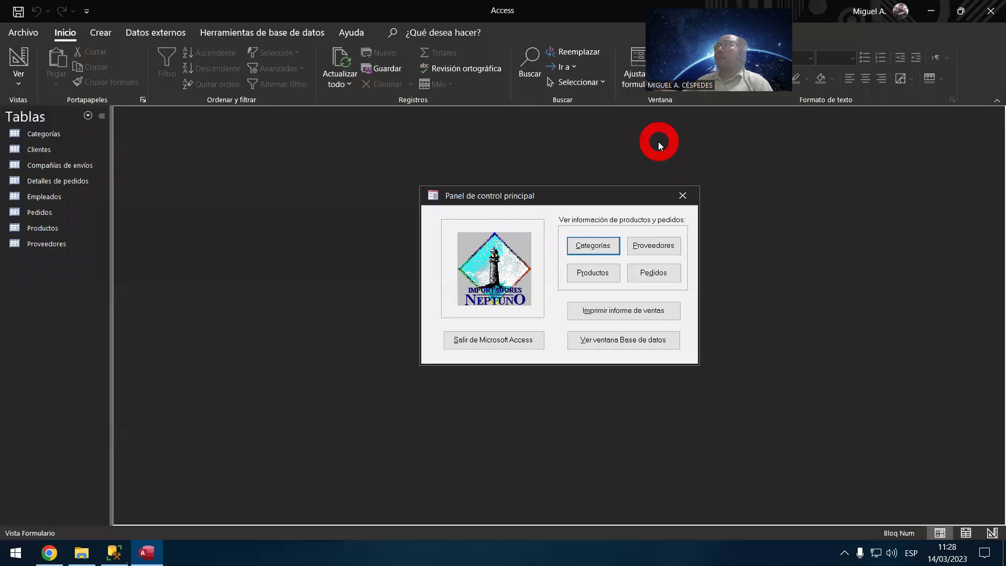
pyautogui.click(19, 35)
pyautogui.rightClick(258, 302)
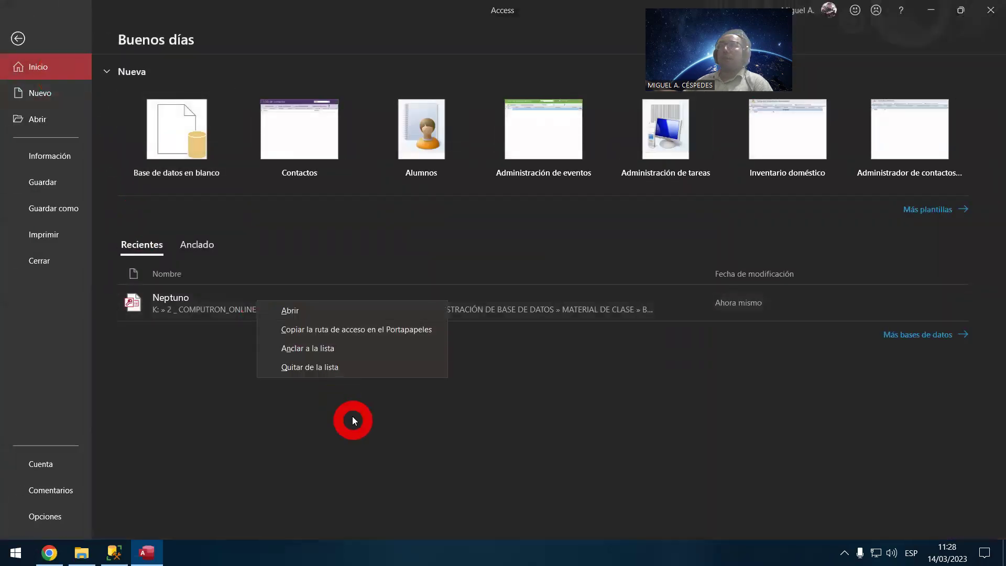
pyautogui.click(338, 369)
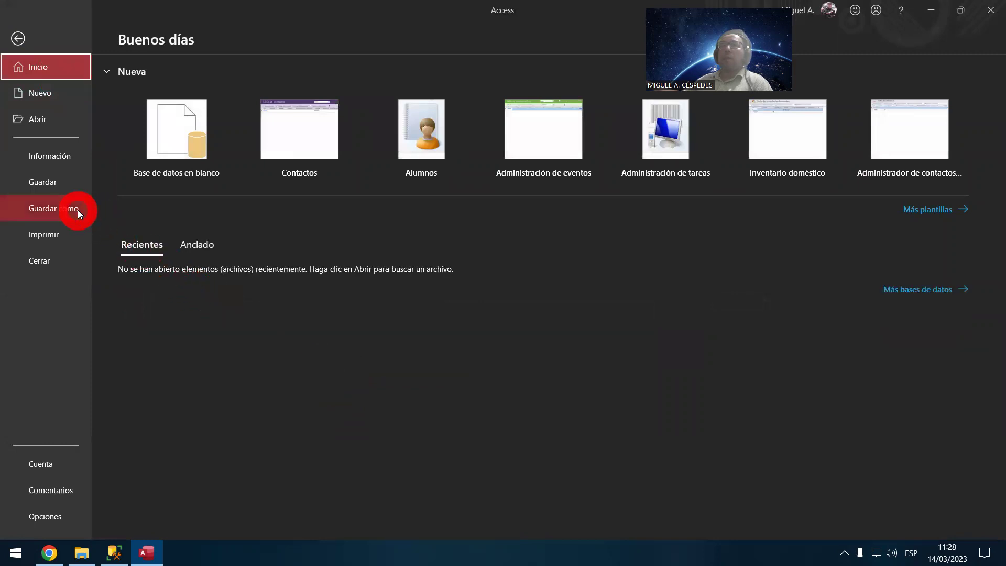
# Step: Save the database as Neptuno on the desktop in the default Access database format, allowing open objects to close
pyautogui.click(78, 210)
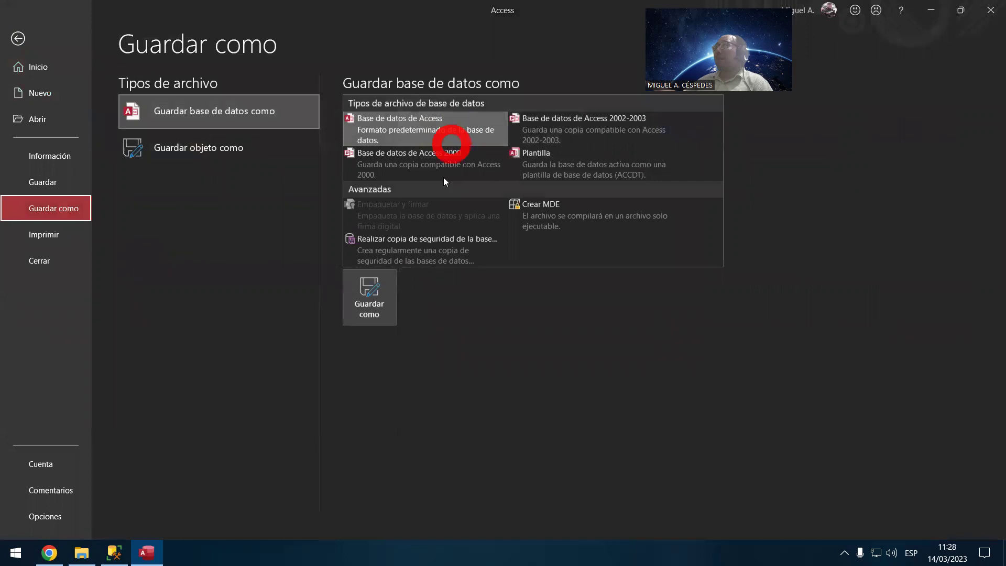
pyautogui.click(376, 307)
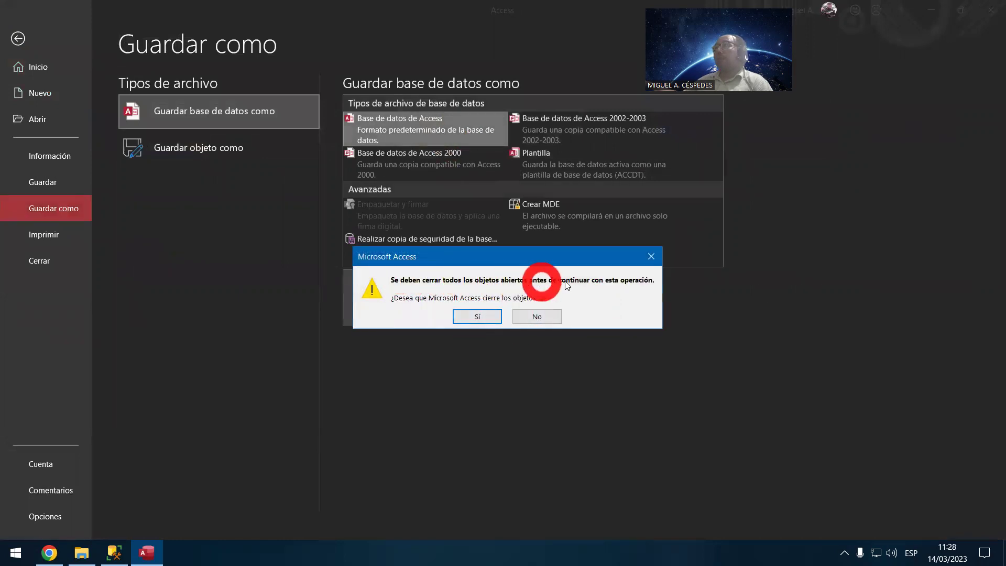
pyautogui.click(477, 315)
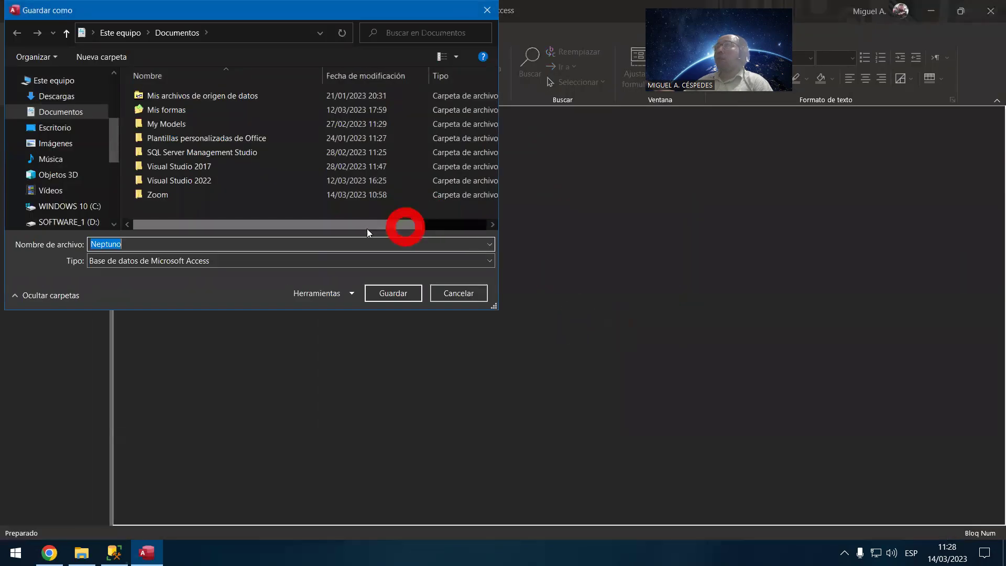
pyautogui.click(77, 128)
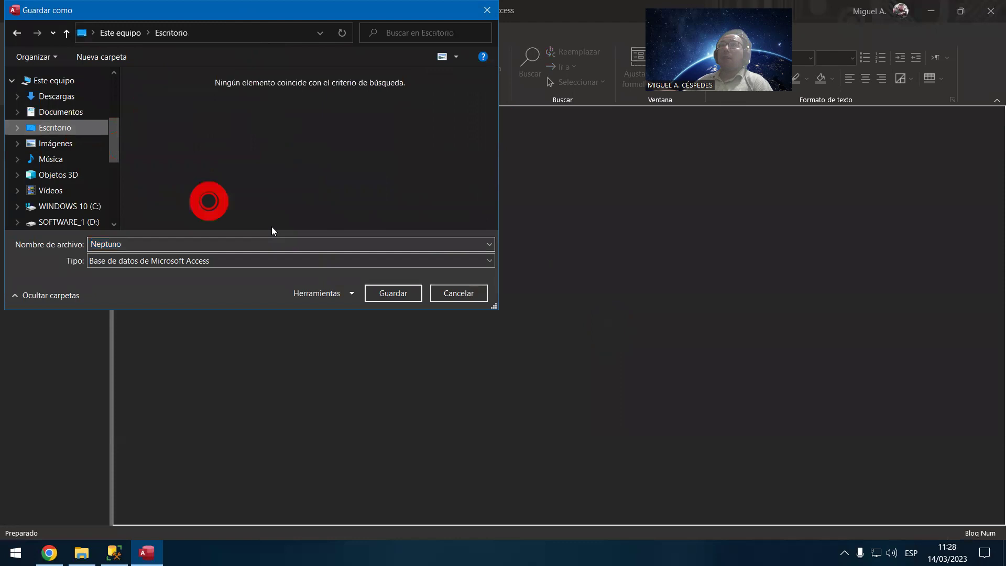
pyautogui.click(400, 292)
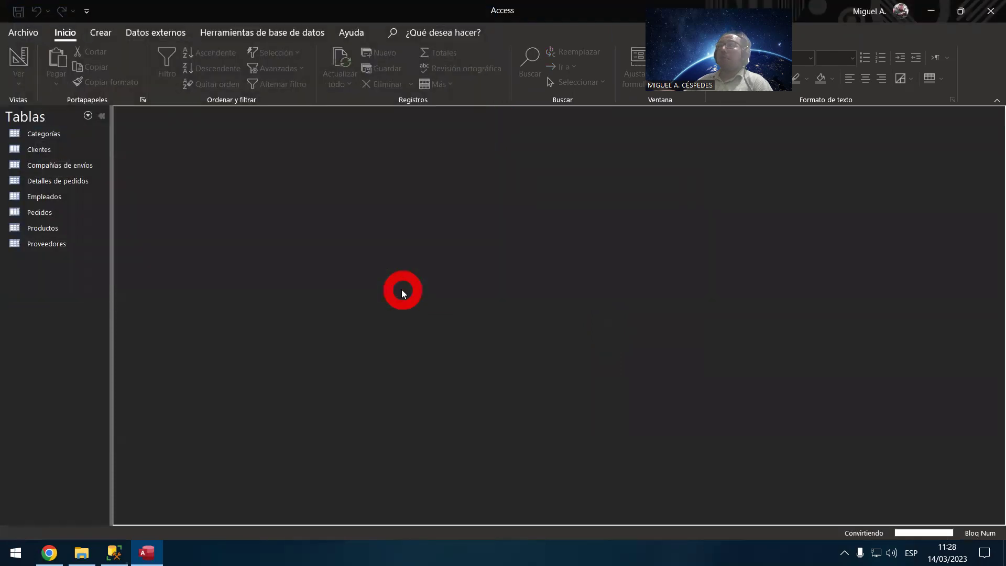
# Step: Acknowledge the file format upgrade notice, enable the converted database's content, and close Access
pyautogui.click(530, 221)
pyautogui.click(991, 17)
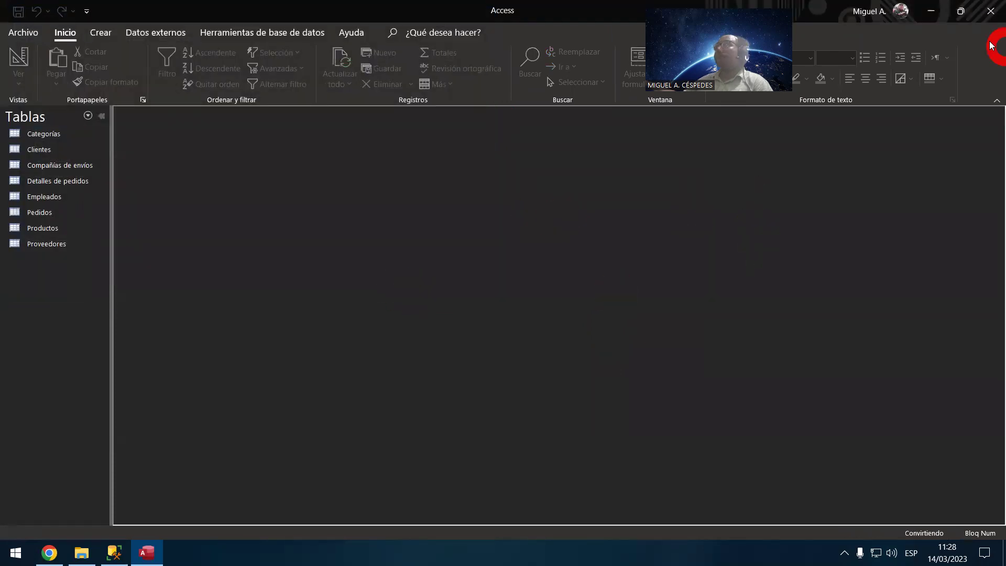
pyautogui.click(991, 11)
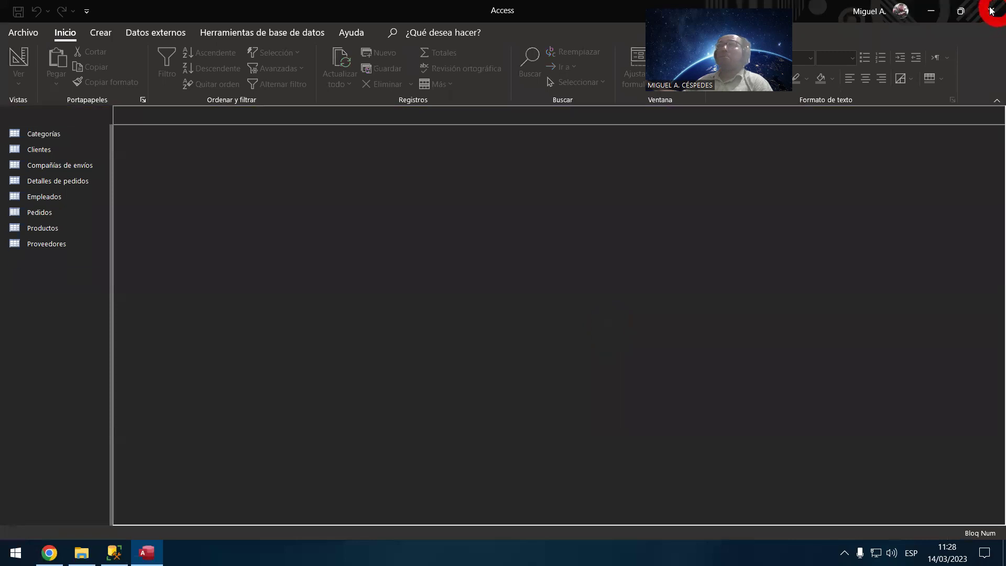
pyautogui.click(579, 191)
pyautogui.click(991, 9)
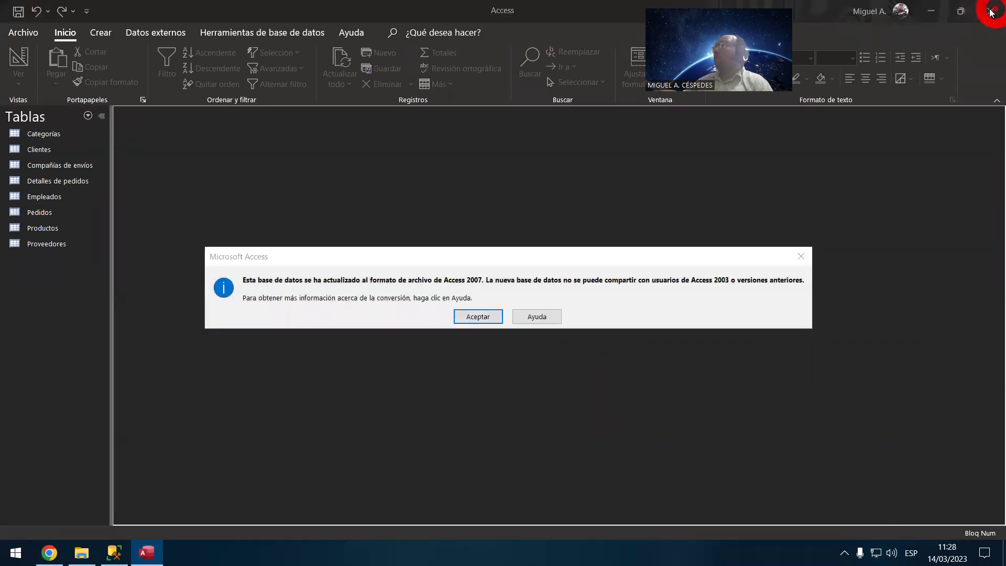
pyautogui.click(498, 216)
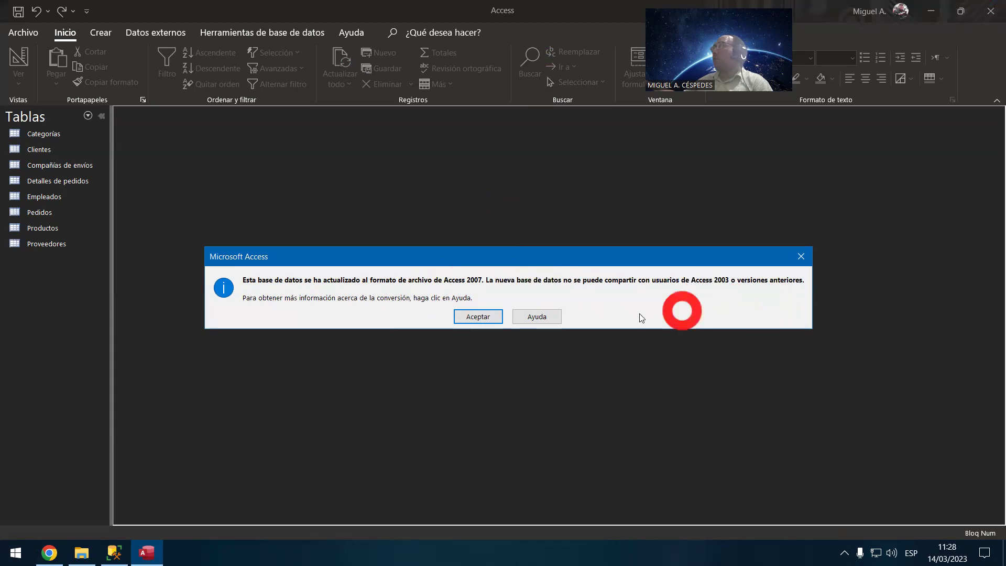
pyautogui.click(488, 317)
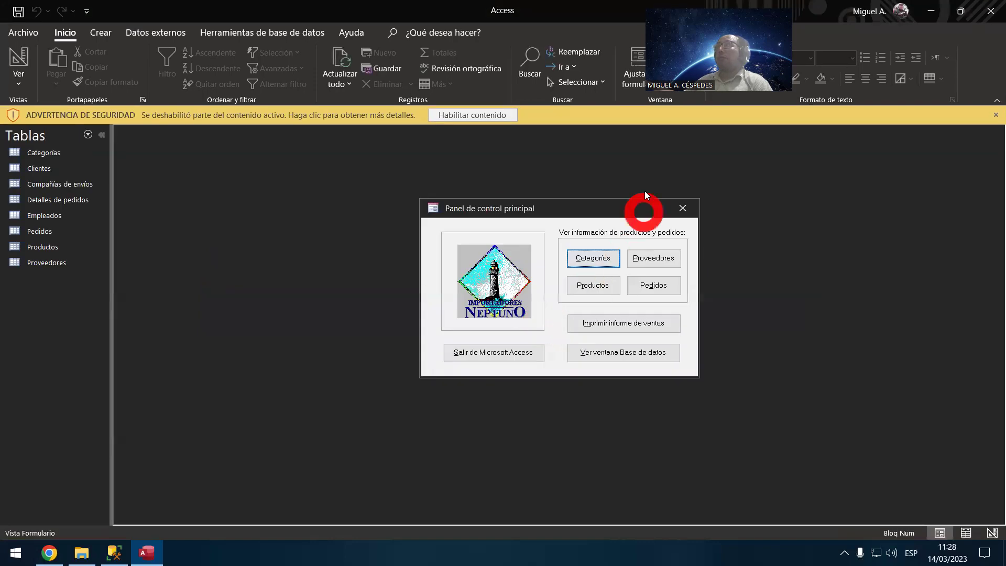
pyautogui.click(494, 119)
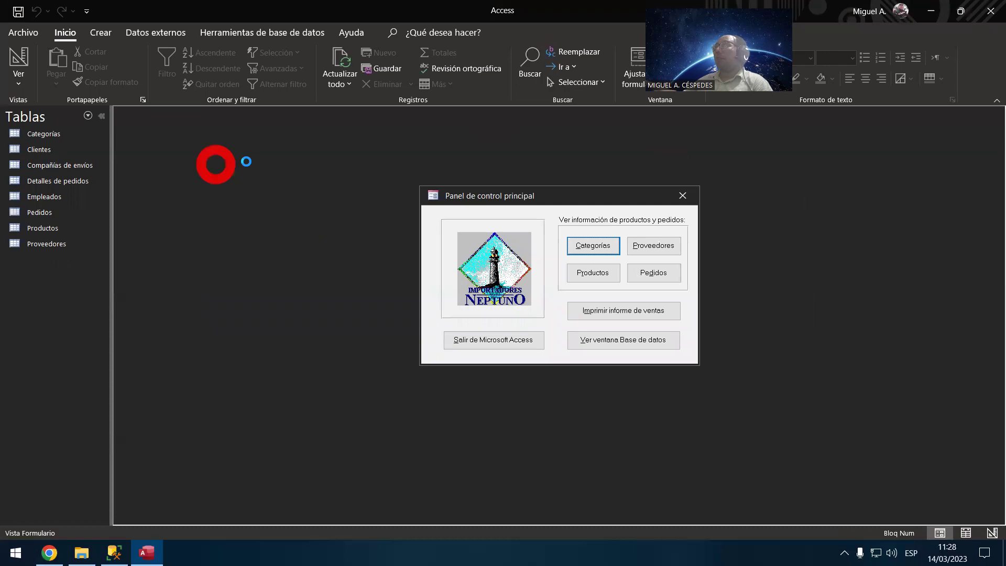
pyautogui.click(990, 11)
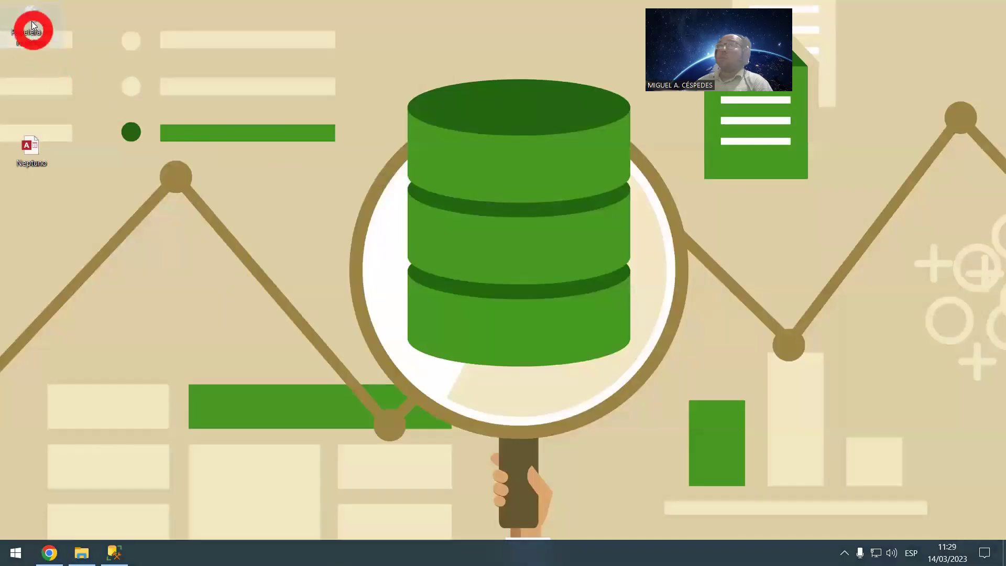
# Step: Empty the Recycle Bin, confirming permanent deletion of Scripts_BD_Neptuno
pyautogui.rightClick(32, 20)
pyautogui.click(123, 44)
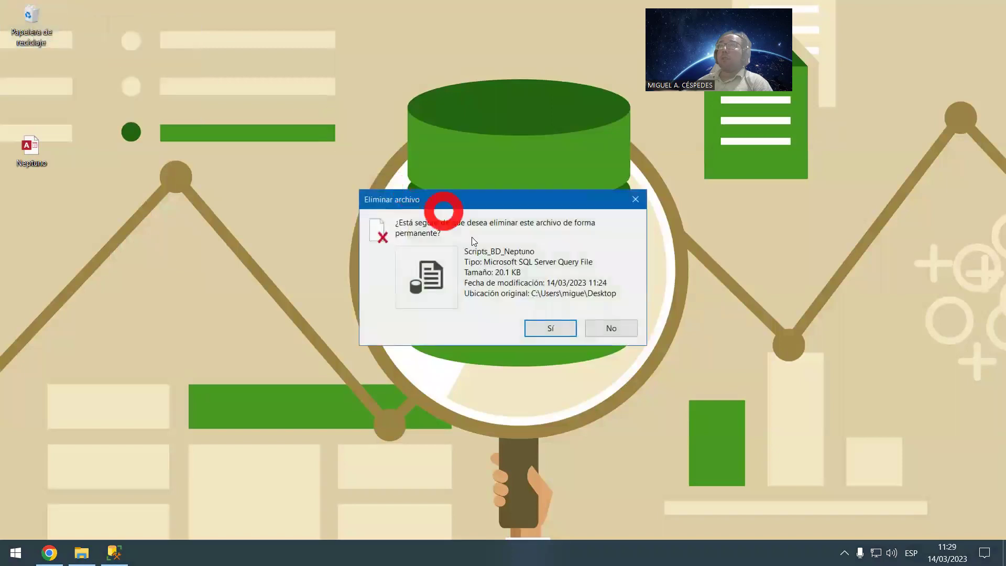
pyautogui.click(564, 329)
# Step: Copy the Neptuno Access database from the desktop into the BD_Neptuno folder
pyautogui.click(74, 145)
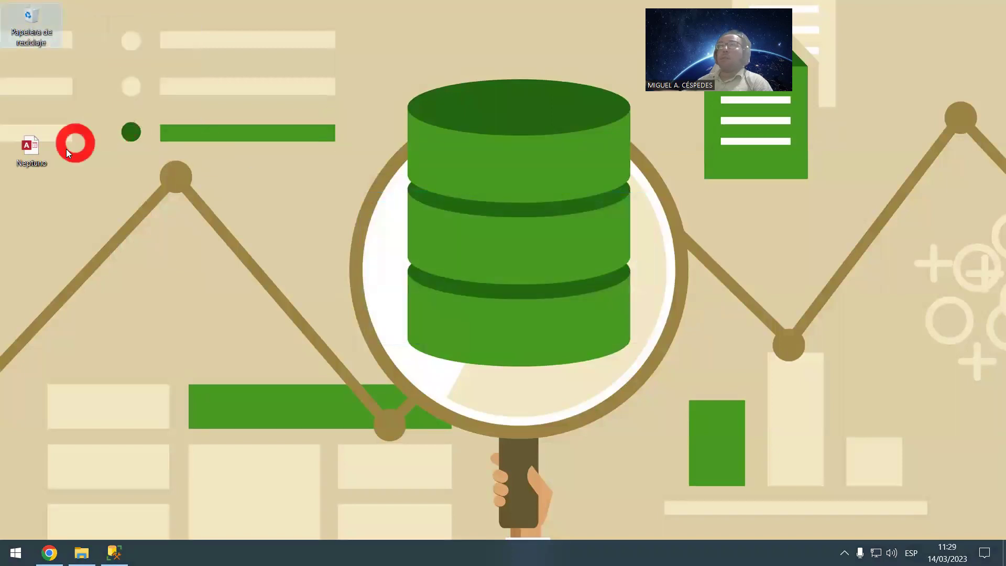
pyautogui.rightClick(35, 147)
pyautogui.click(75, 413)
pyautogui.click(81, 552)
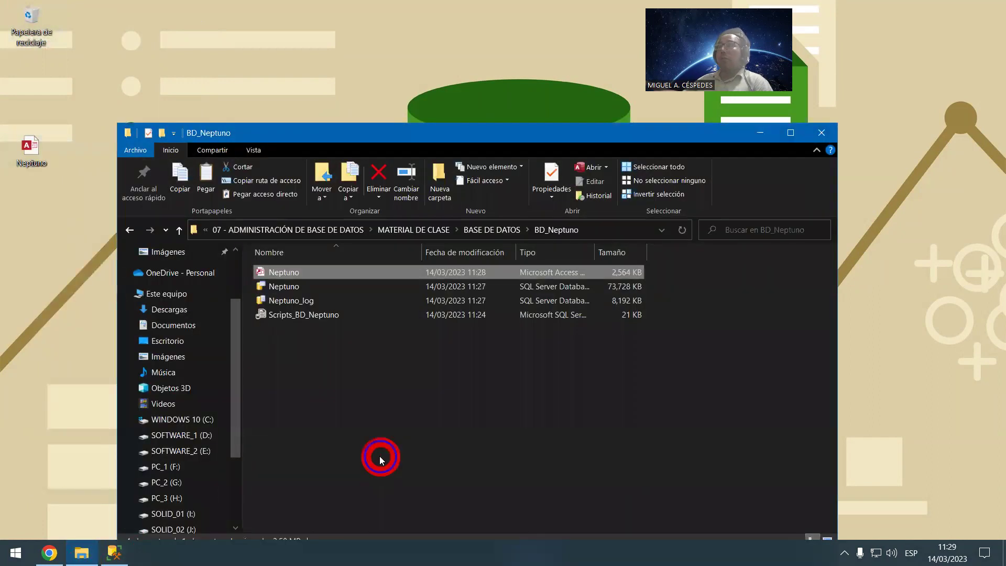
pyautogui.rightClick(380, 456)
pyautogui.click(426, 368)
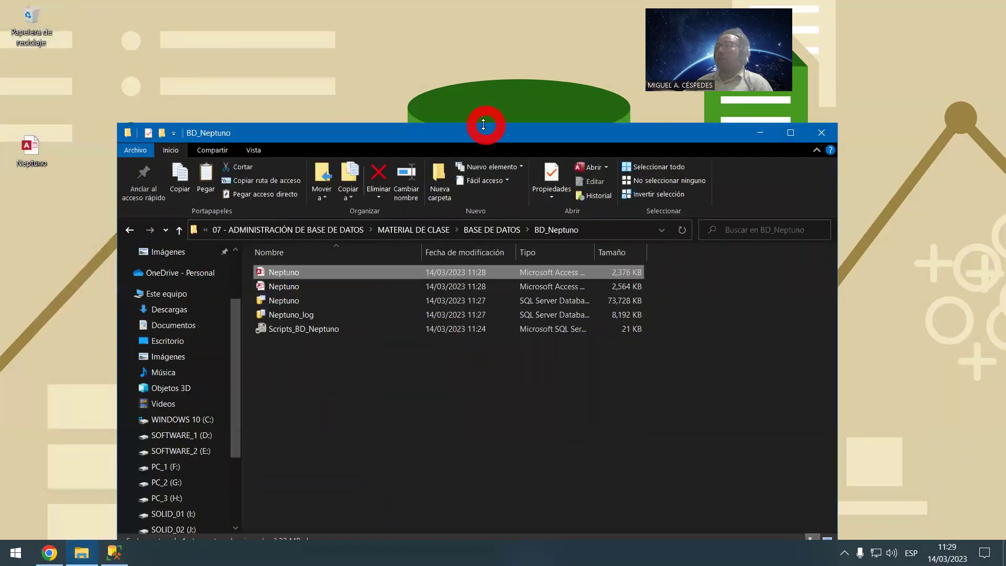
# Step: Maximize the BD_Neptuno folder window and magnify the screen to examine the stored Neptuno files
pyautogui.doubleClick(464, 133)
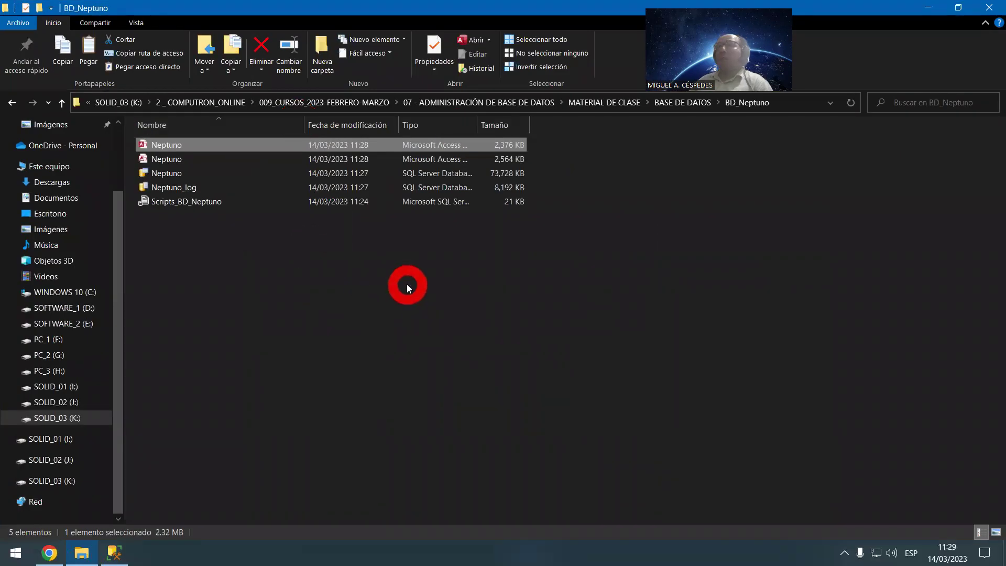
pyautogui.press('super+plus')
pyautogui.press('super+plus')
pyautogui.press('super+plus')
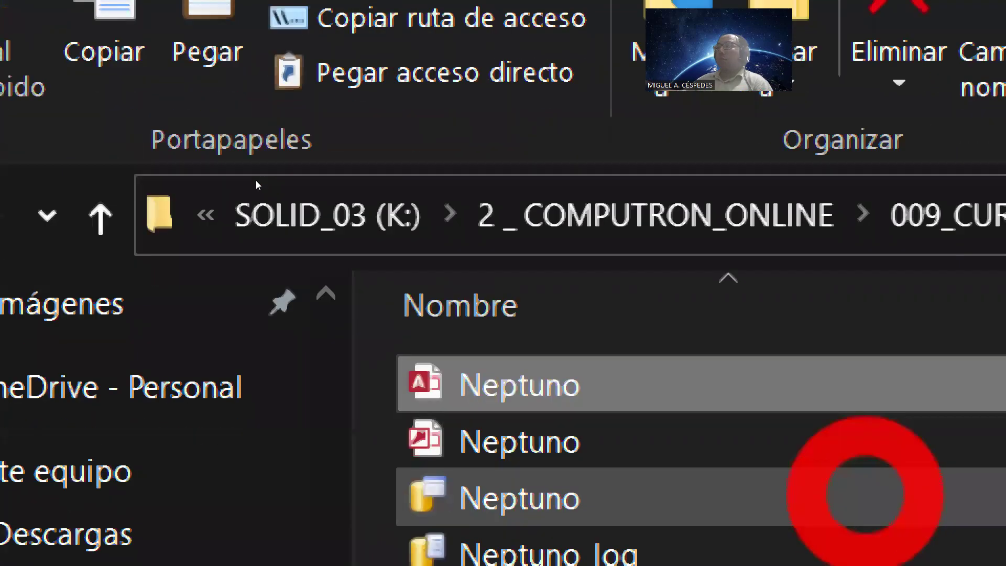
pyautogui.press('super+minus')
pyautogui.press('super+minus')
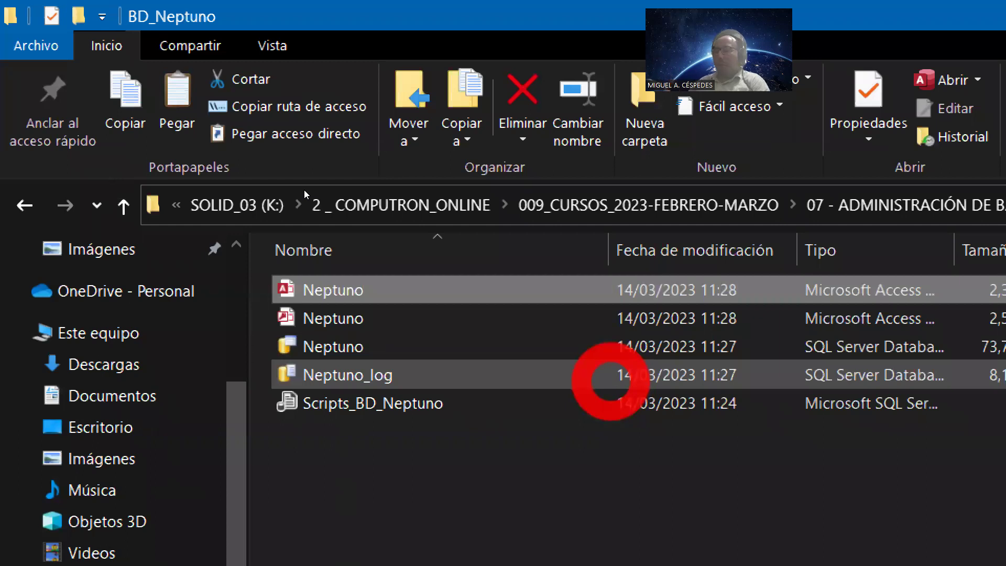
pyautogui.press('super+minus')
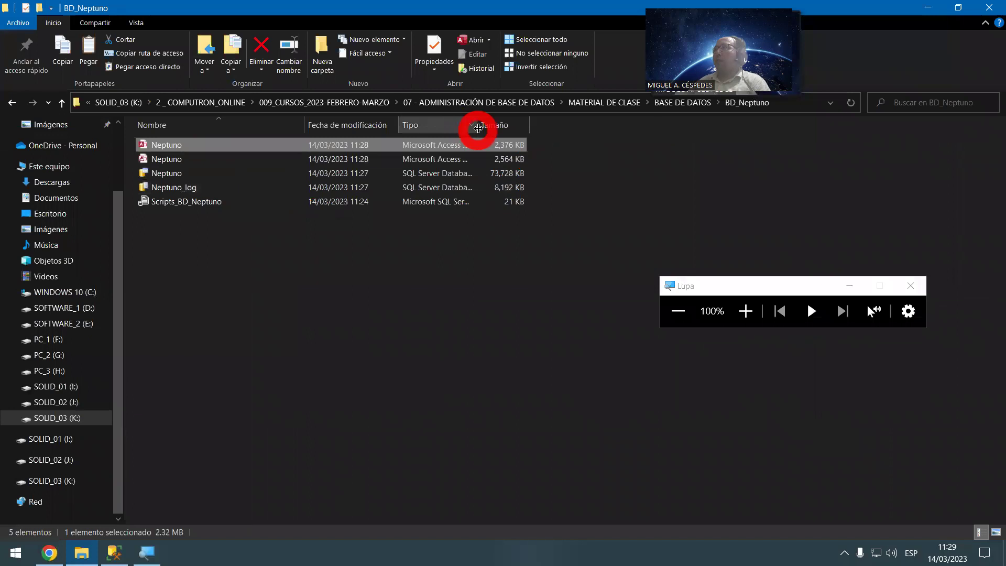
# Step: Fit the Tipo column to its contents and close the Magnifier
pyautogui.doubleClick(478, 128)
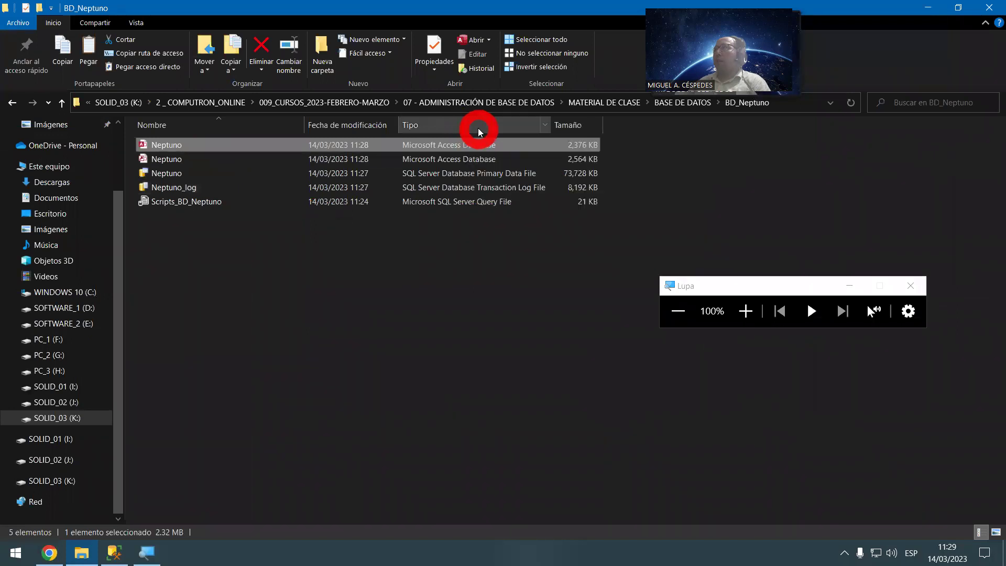
pyautogui.click(910, 286)
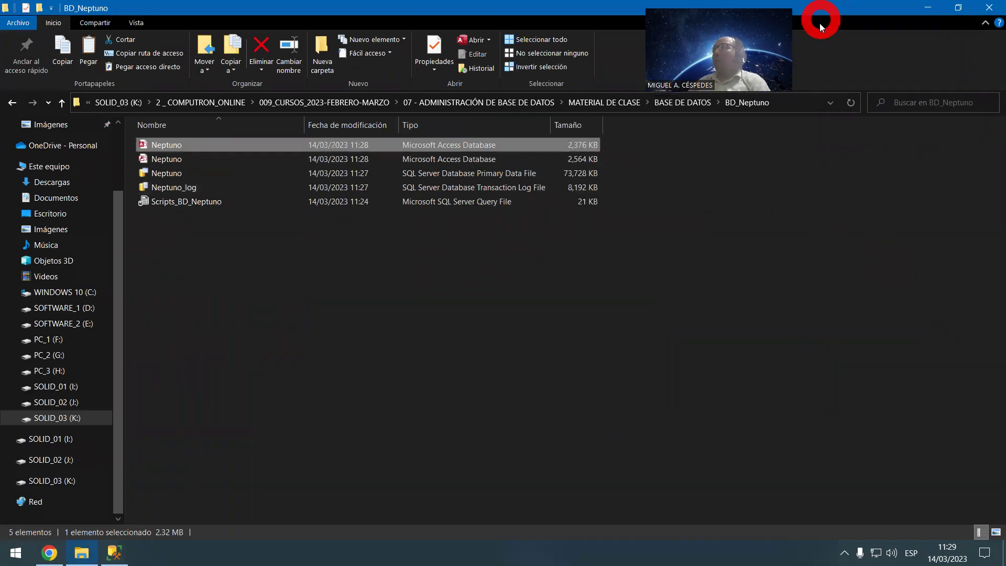
# Step: Show the properties of the older .mdb Neptuno database and move them clear of the file list
pyautogui.click(171, 171)
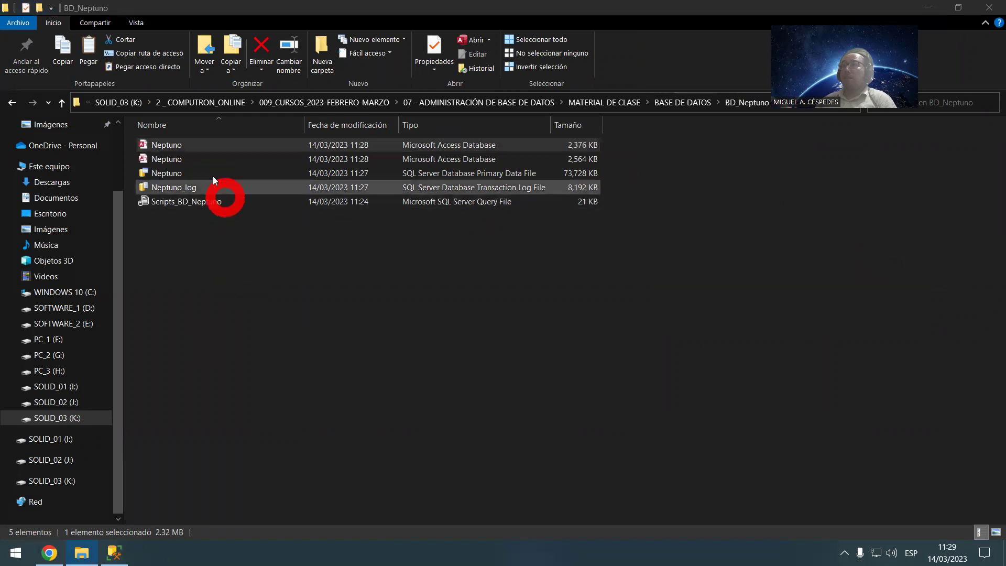
pyautogui.rightClick(168, 159)
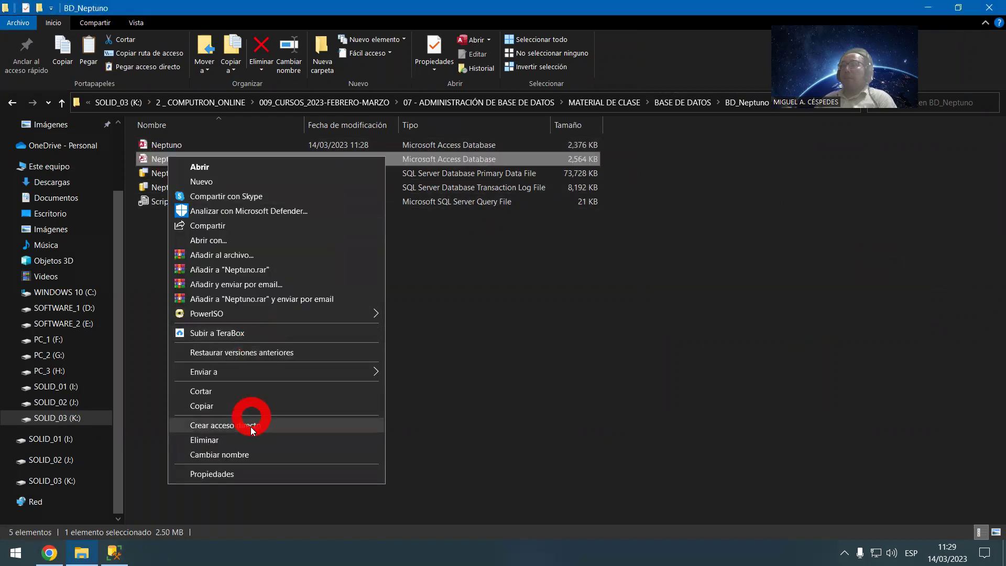
pyautogui.click(267, 473)
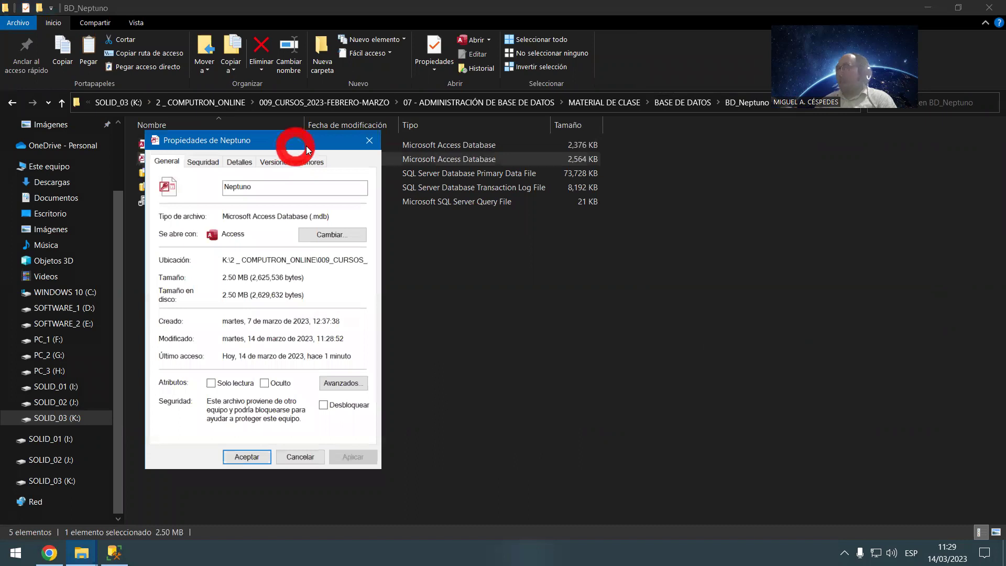
pyautogui.moveTo(306, 149); pyautogui.dragTo(776, 176)
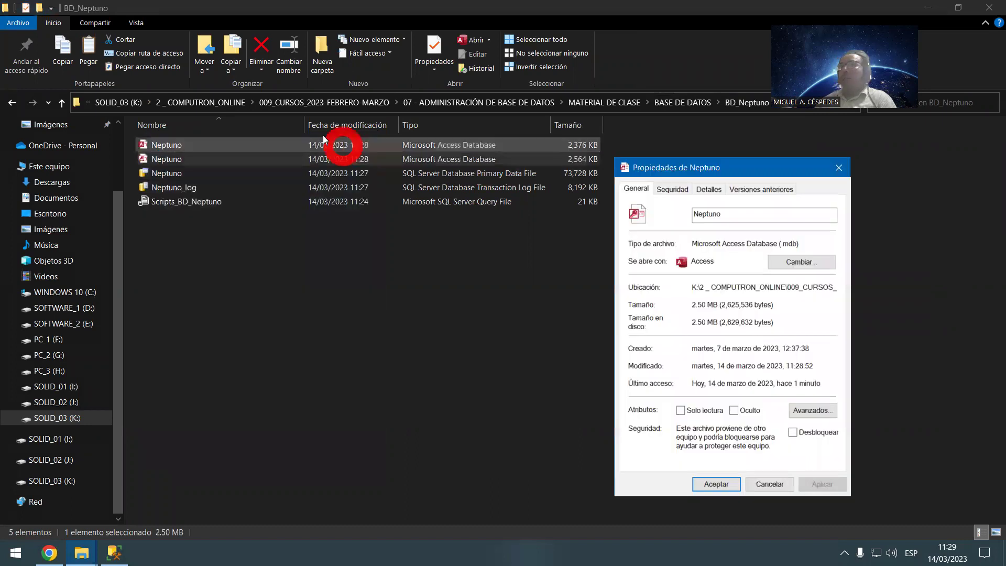
# Step: Show the .accdb Neptuno database's properties beside the .mdb ones, compare their file types, and close both dialogs
pyautogui.click(164, 145)
pyautogui.rightClick(164, 143)
pyautogui.click(232, 459)
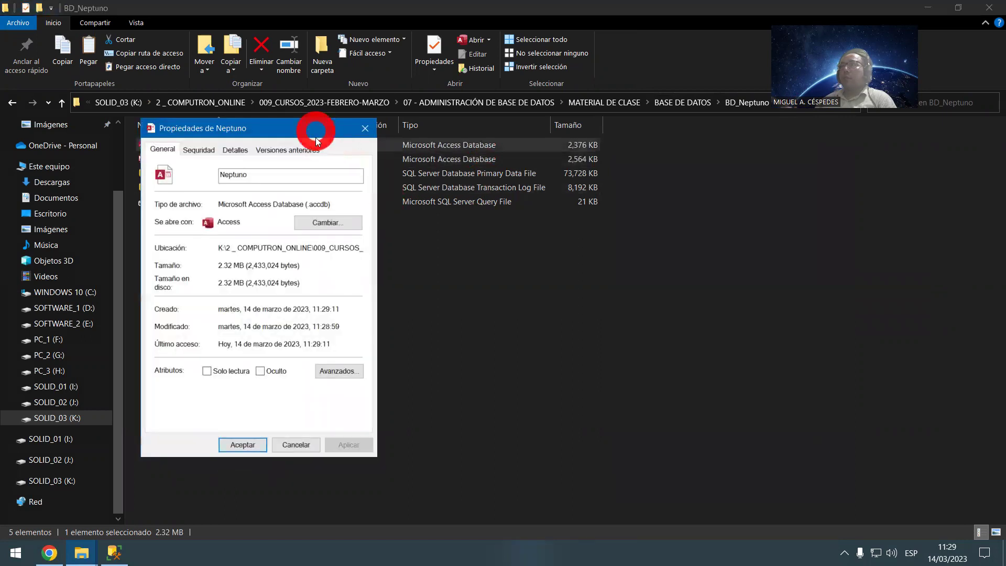
pyautogui.moveTo(316, 141); pyautogui.dragTo(303, 156)
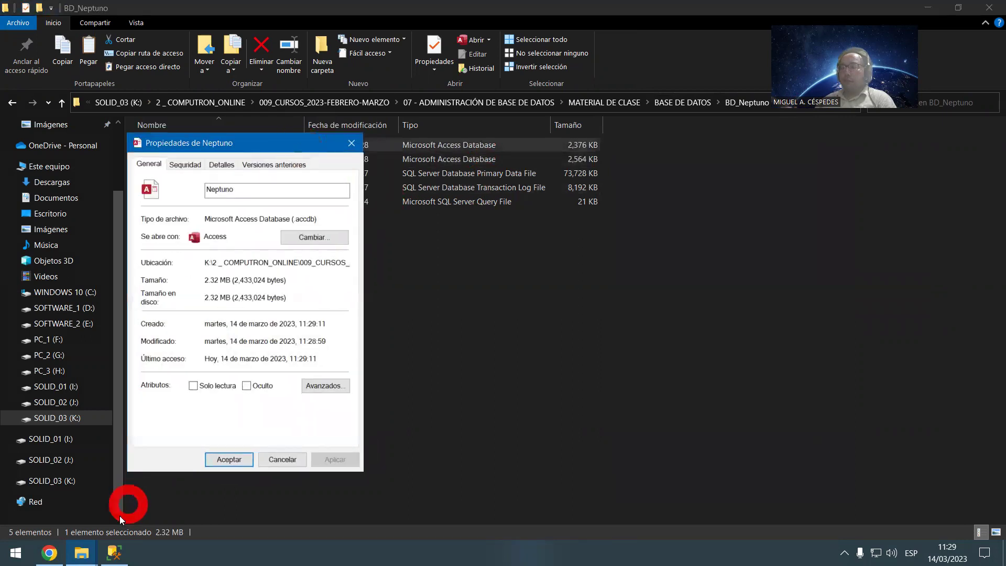
pyautogui.click(83, 554)
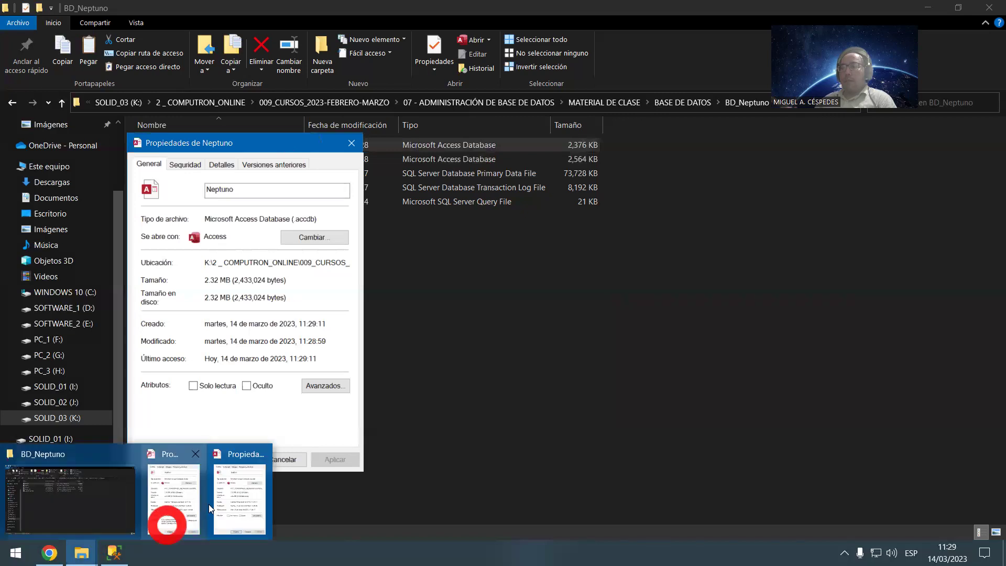
pyautogui.click(171, 496)
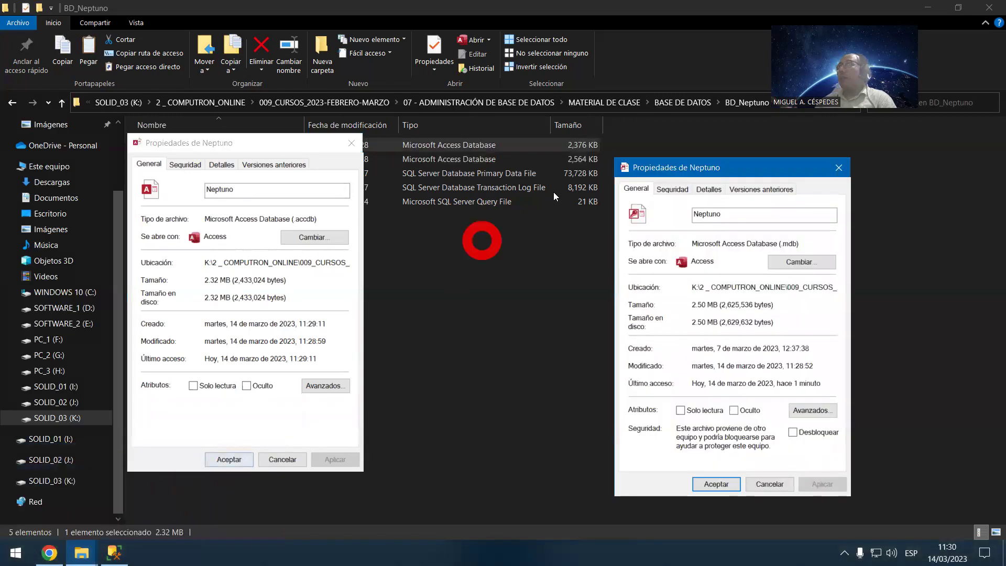
pyautogui.moveTo(661, 171); pyautogui.dragTo(507, 133)
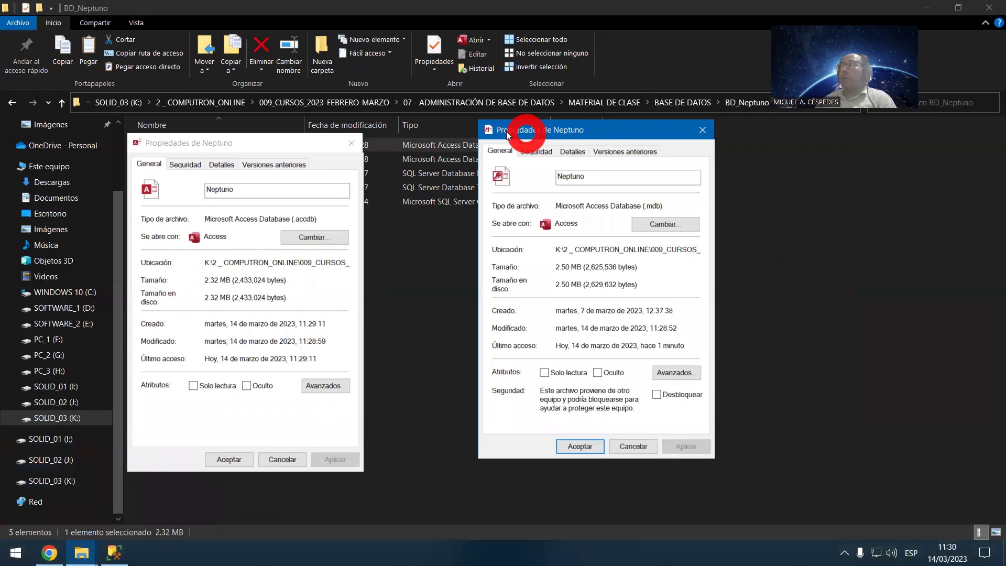
pyautogui.moveTo(507, 131); pyautogui.dragTo(419, 143)
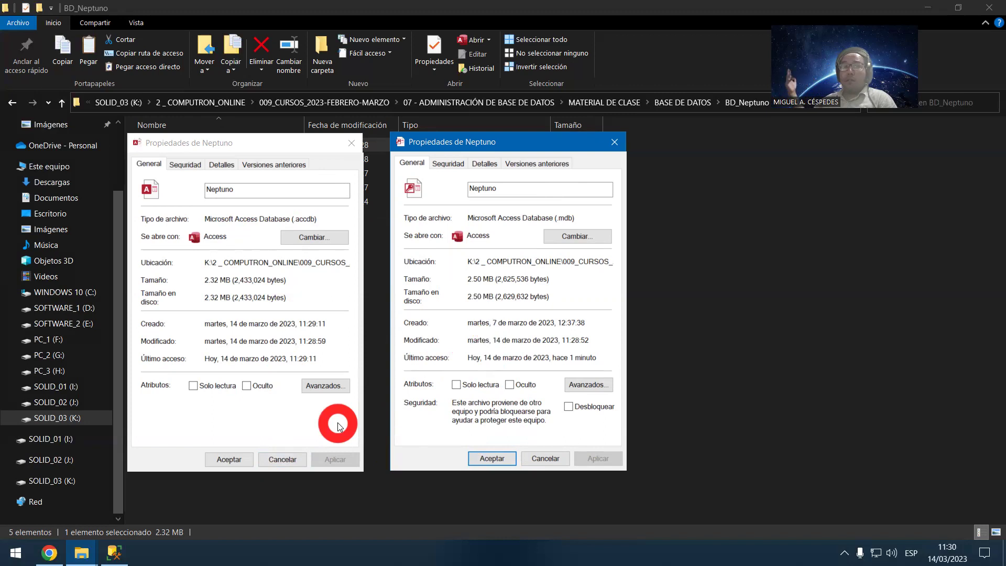
pyautogui.click(478, 461)
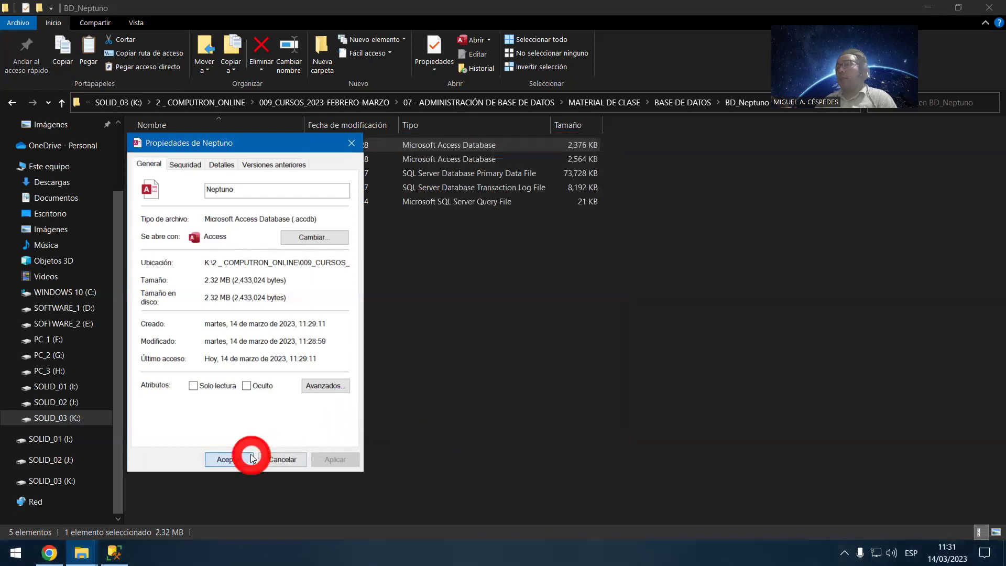
pyautogui.click(233, 459)
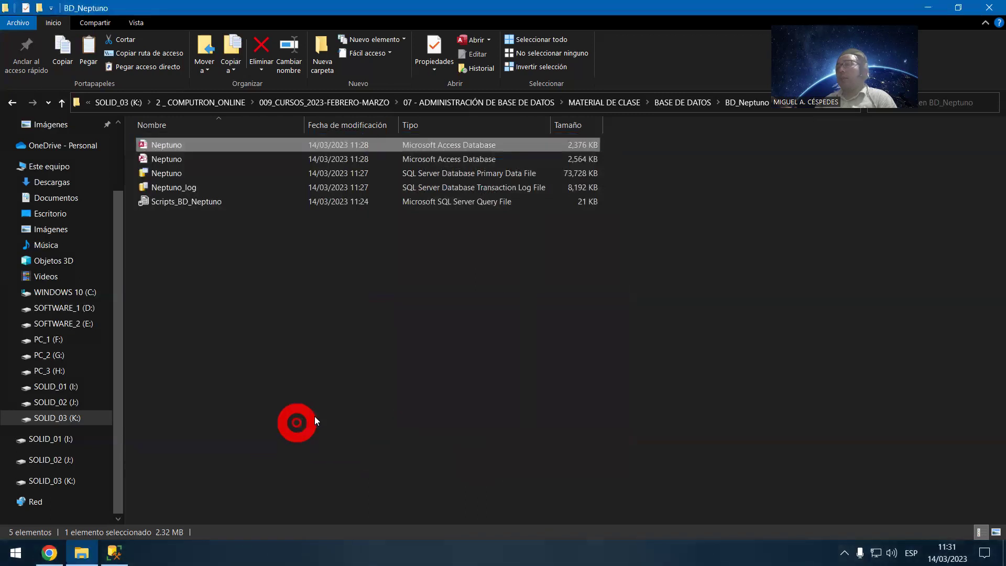
# Step: Open the .accdb Neptuno database from the BD_Neptuno folder, enable its blocked content, and minimize Access
pyautogui.click(178, 159)
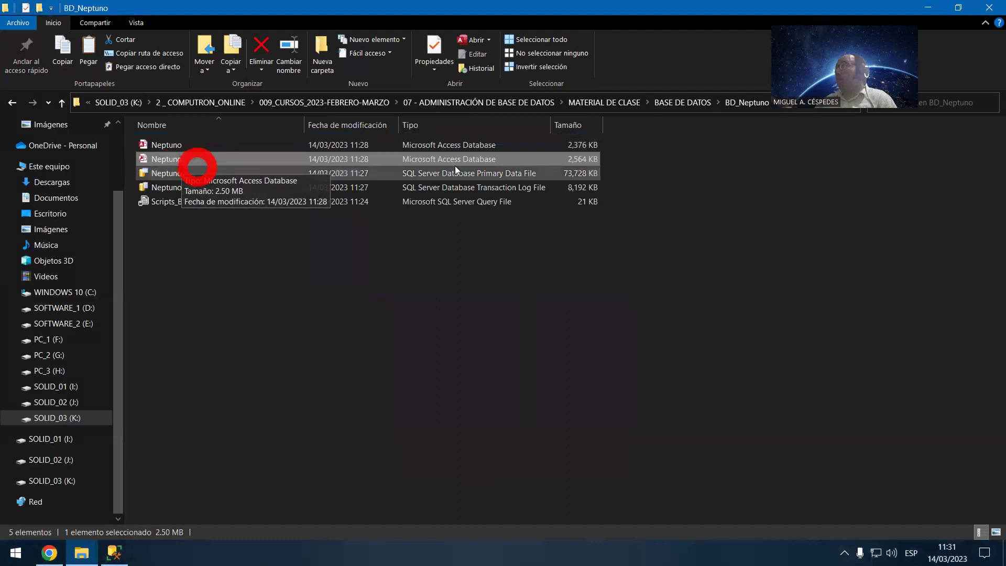
pyautogui.doubleClick(210, 140)
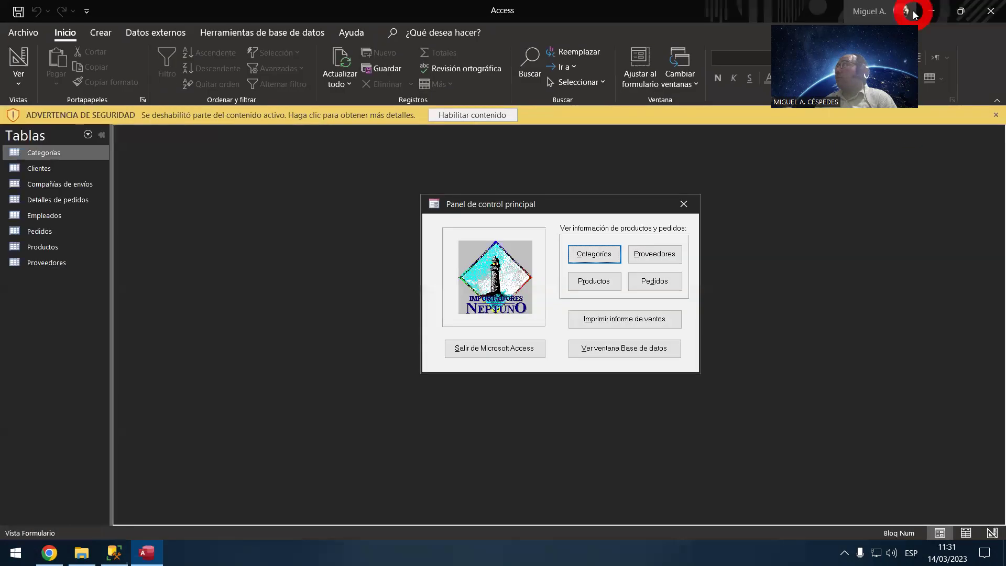
pyautogui.click(504, 116)
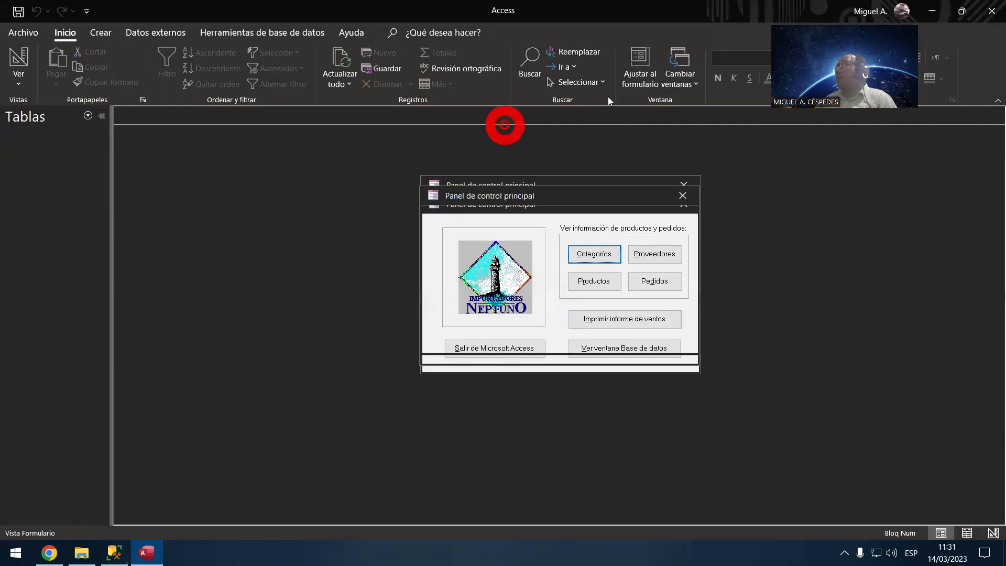
pyautogui.click(932, 10)
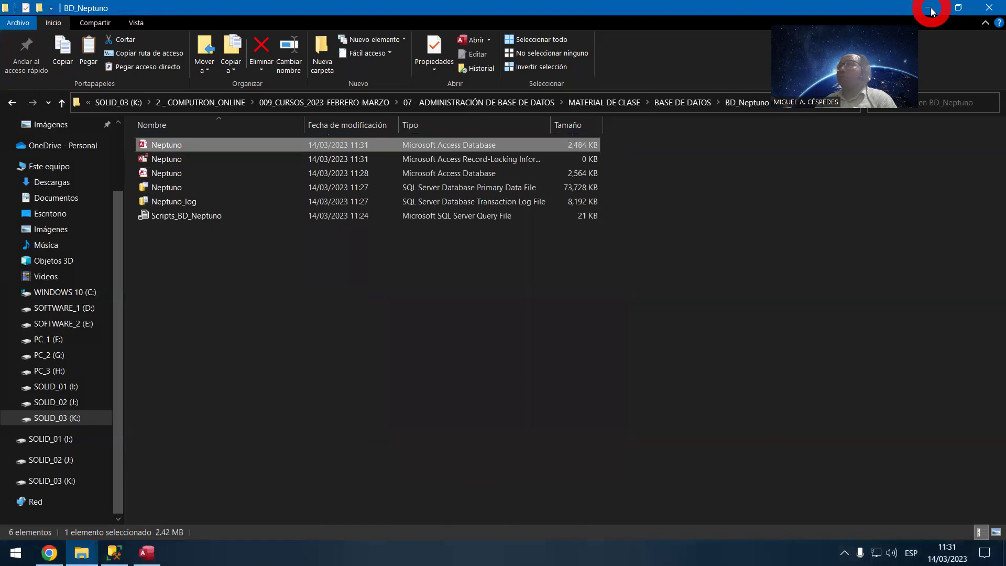
# Step: Delete the Neptuno database from the desktop and empty the Recycle Bin, confirming its permanent deletion
pyautogui.click(932, 11)
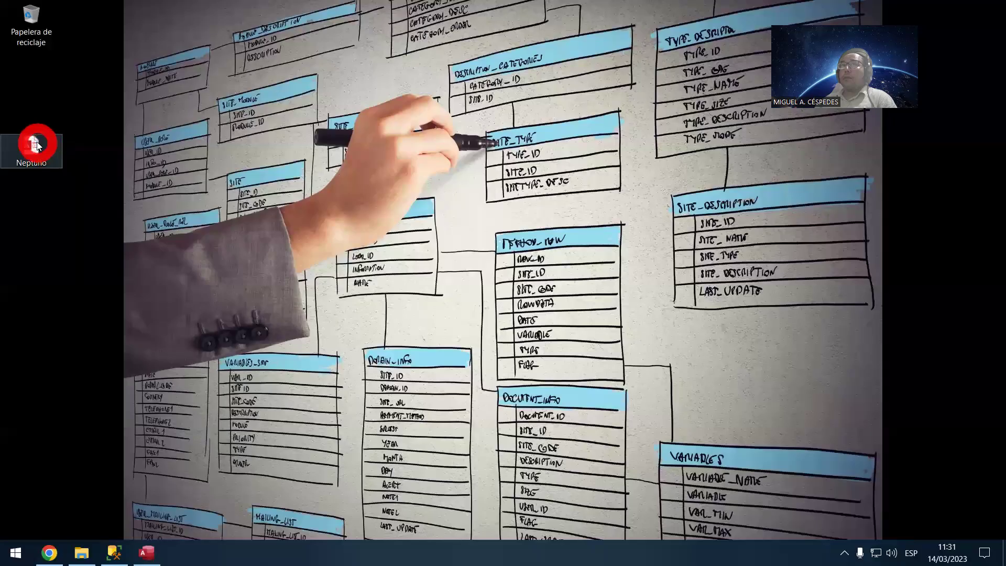
pyautogui.rightClick(37, 139)
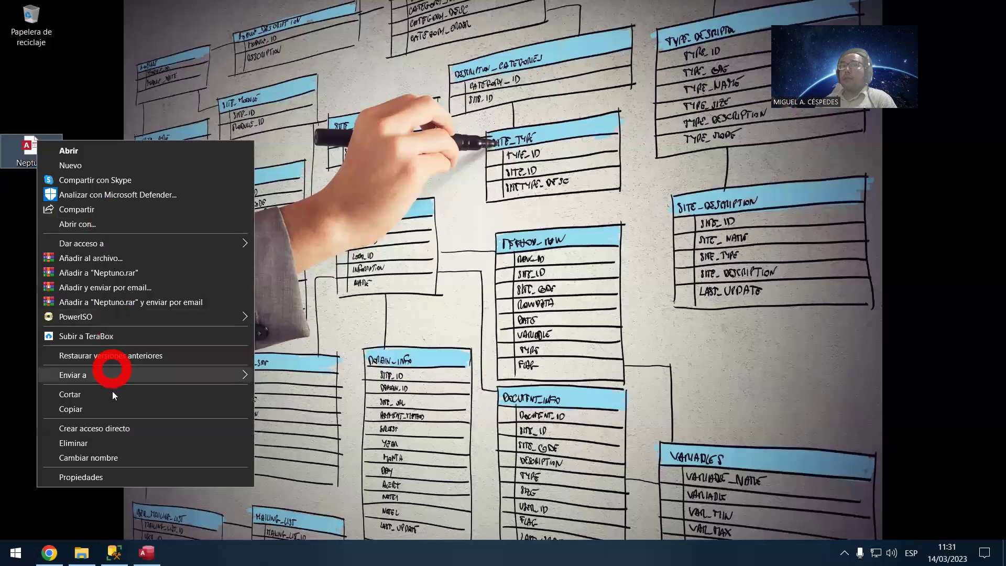
pyautogui.click(118, 441)
pyautogui.rightClick(32, 15)
pyautogui.click(125, 35)
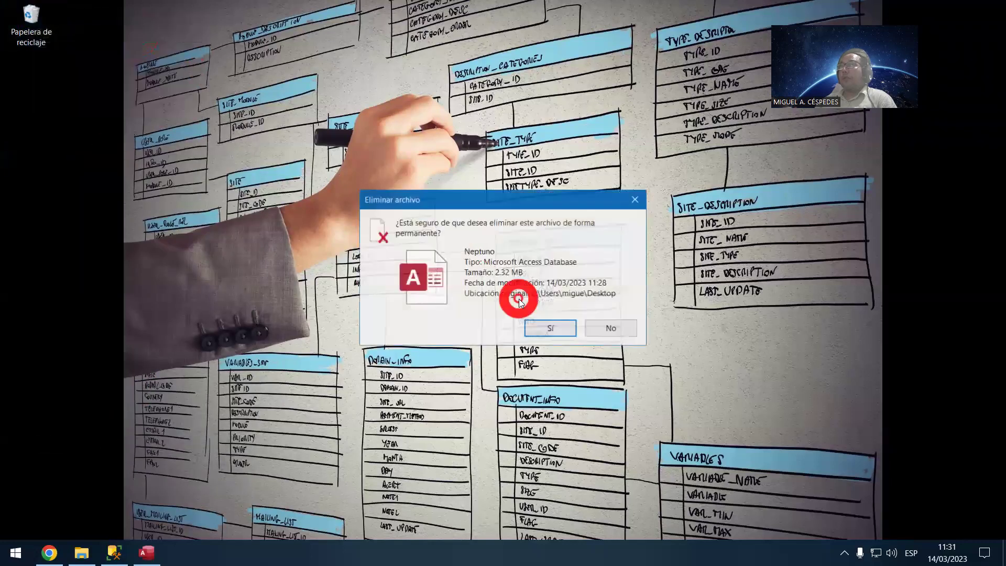
pyautogui.press('Return')
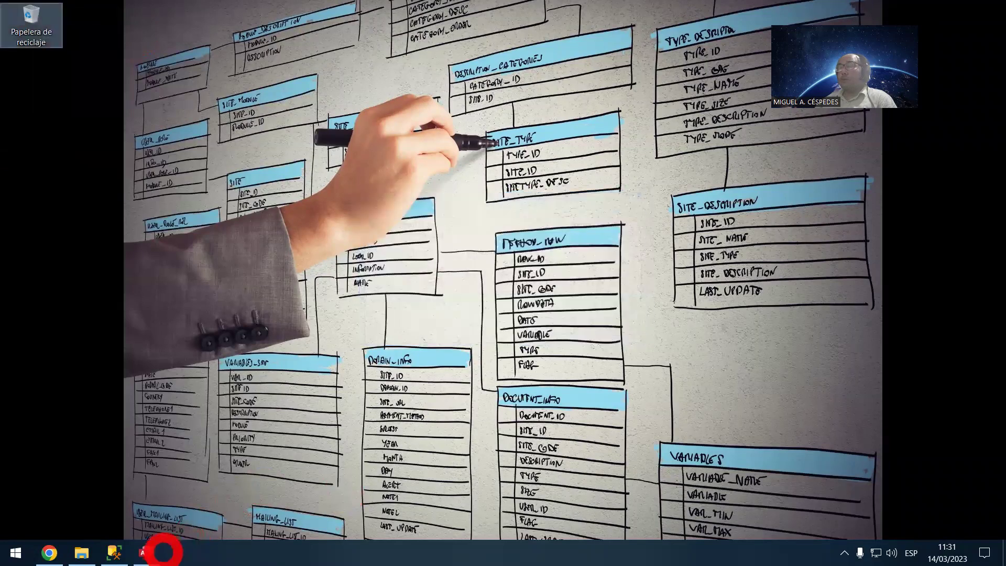
# Step: Return to Access and examine the Office product information and update options on the account page
pyautogui.click(147, 552)
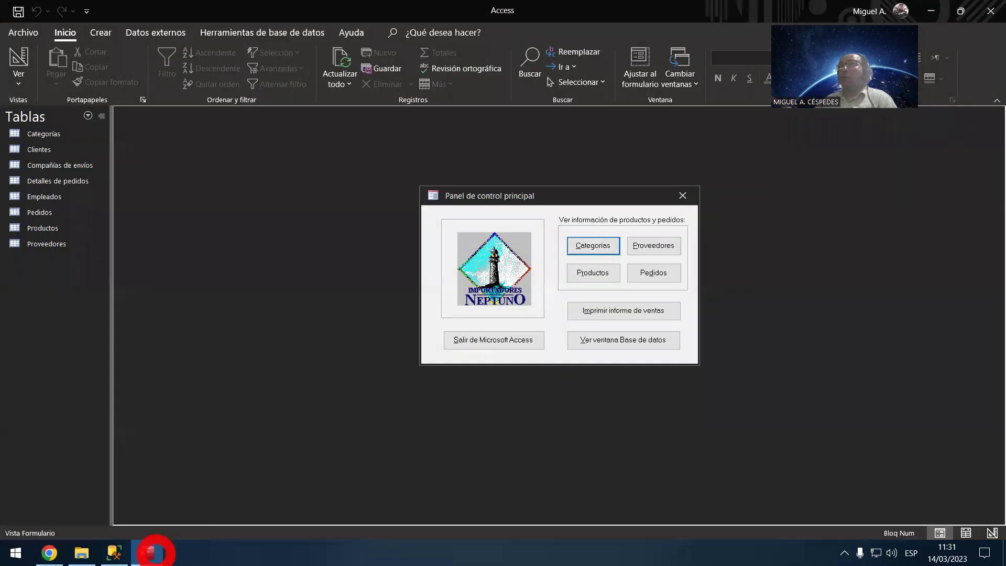
pyautogui.click(27, 32)
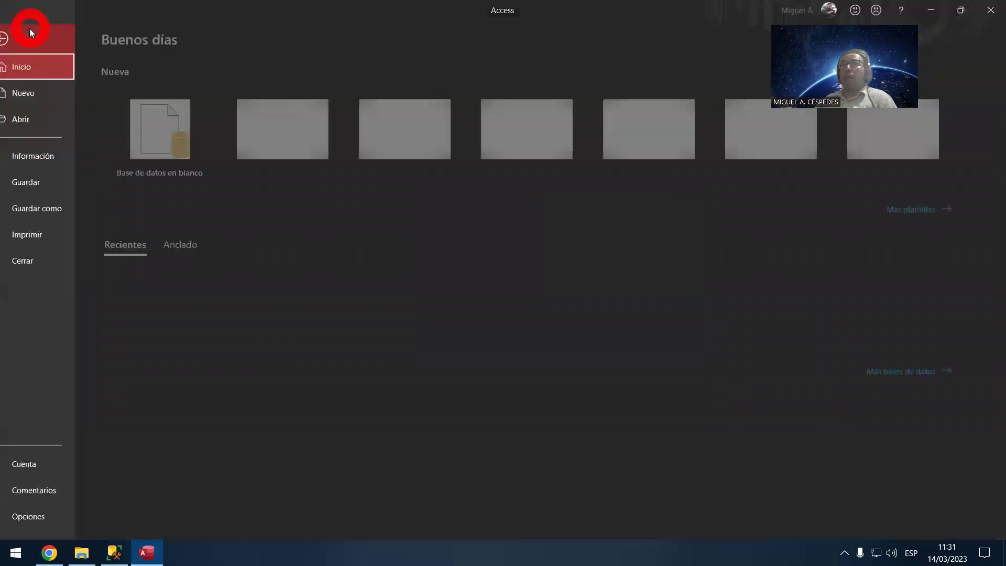
pyautogui.click(68, 466)
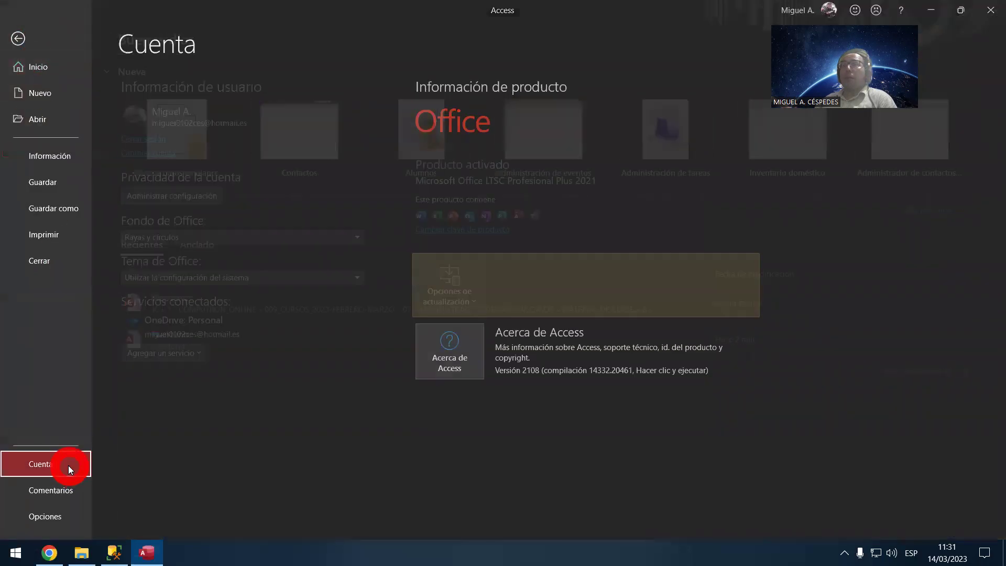
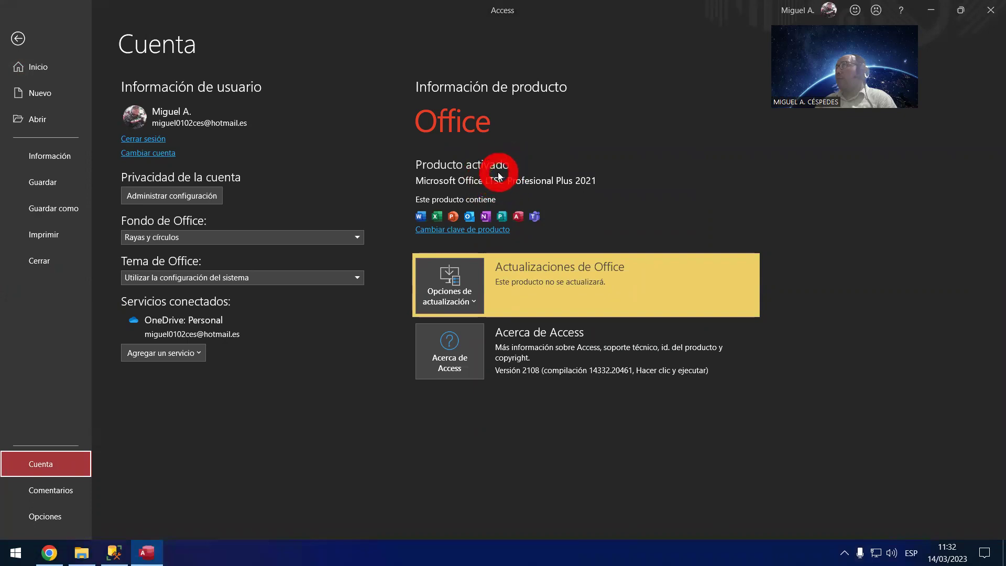
pyautogui.click(466, 296)
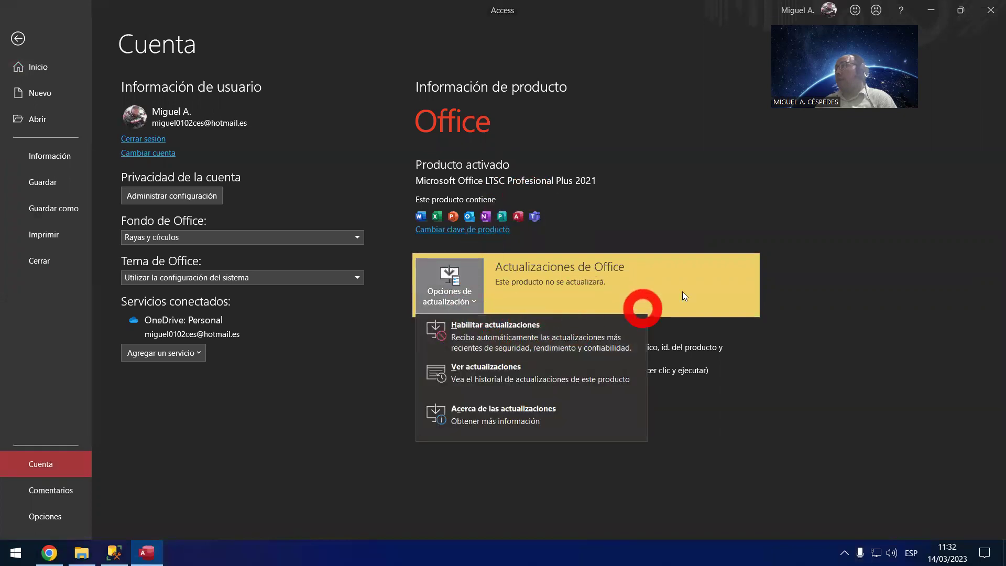
pyautogui.click(711, 205)
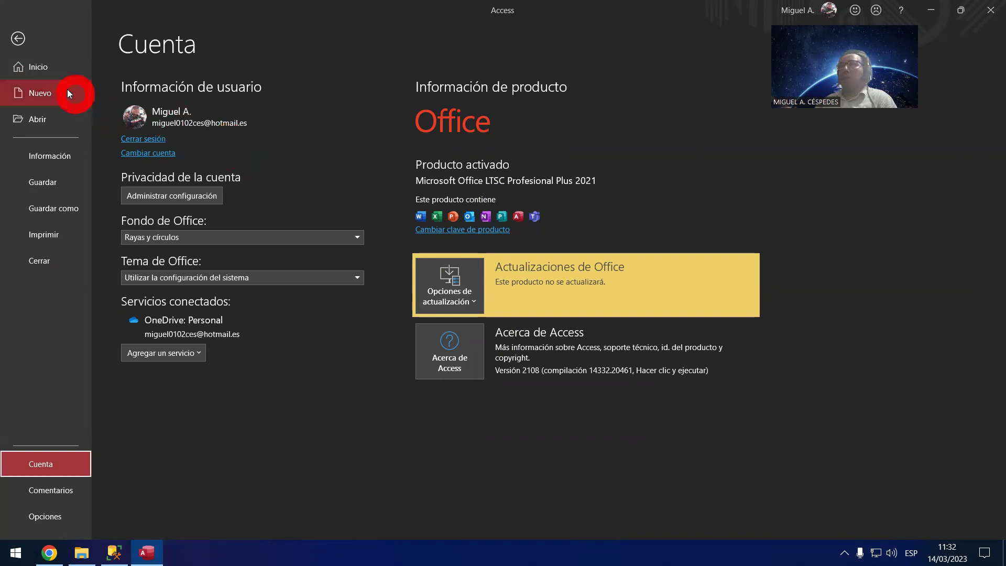
# Step: Remove both Neptuno entries from Access's list of recent databases, then return to the open database
pyautogui.click(25, 38)
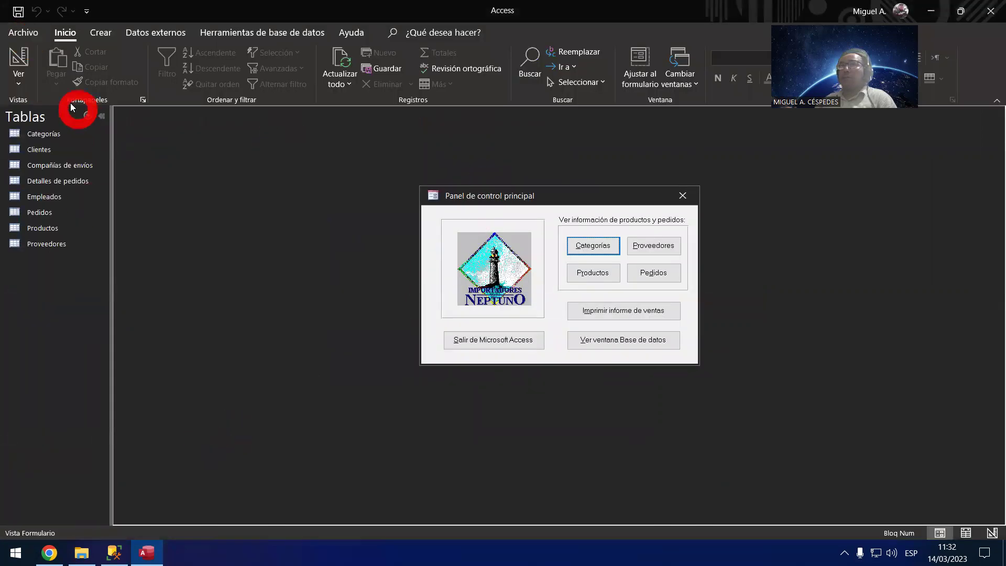
pyautogui.click(33, 35)
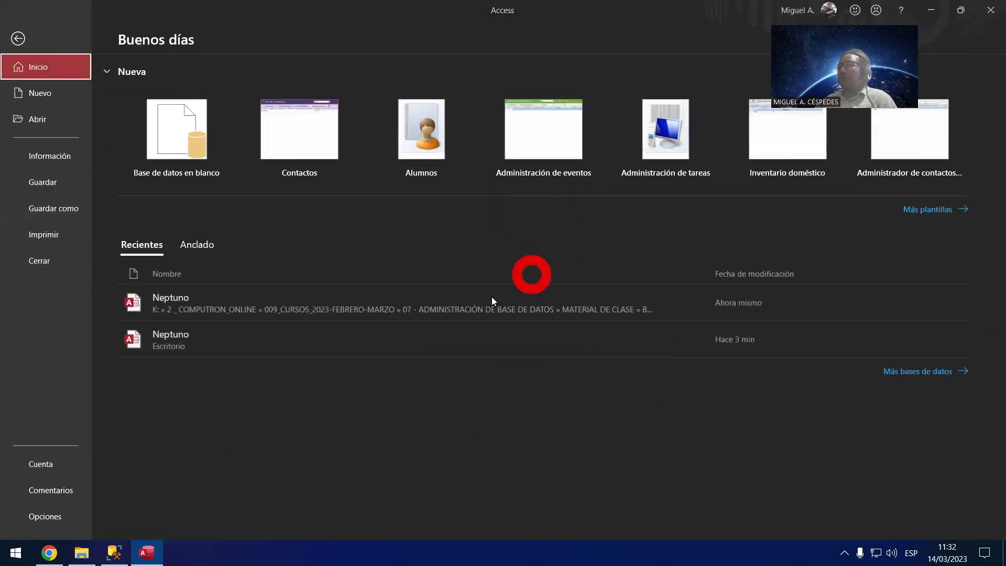
pyautogui.rightClick(476, 300)
pyautogui.click(552, 366)
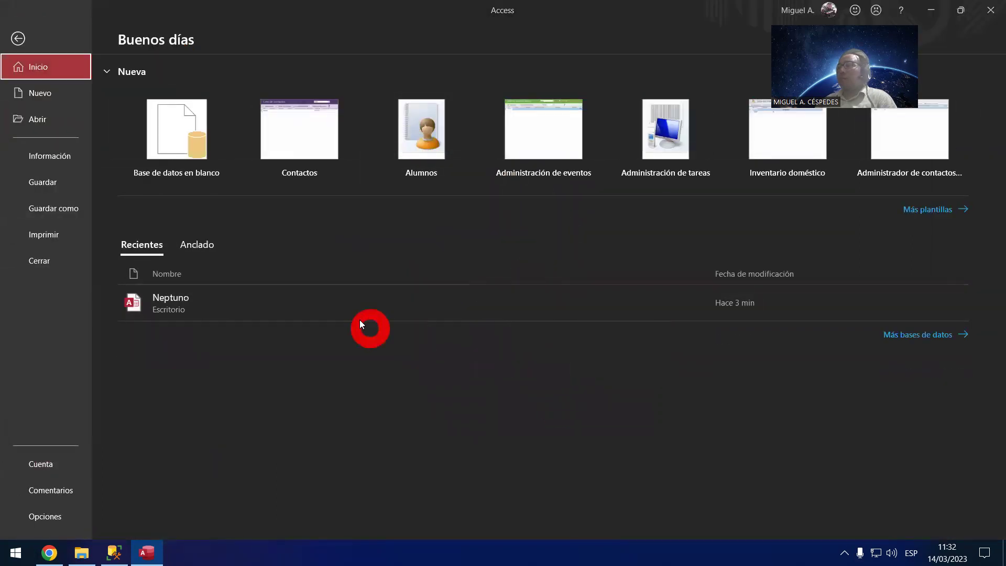
pyautogui.rightClick(350, 310)
pyautogui.click(444, 380)
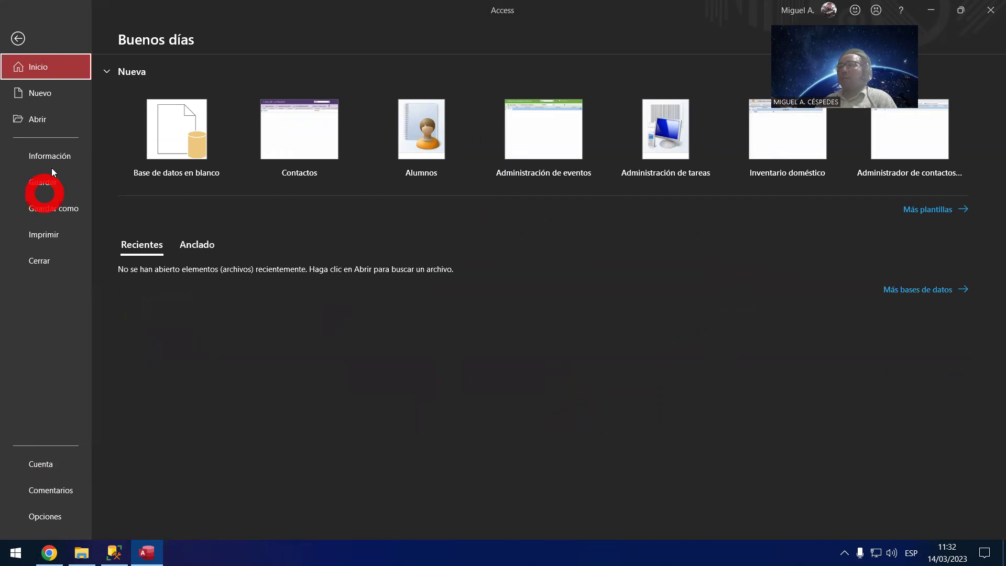
pyautogui.click(18, 40)
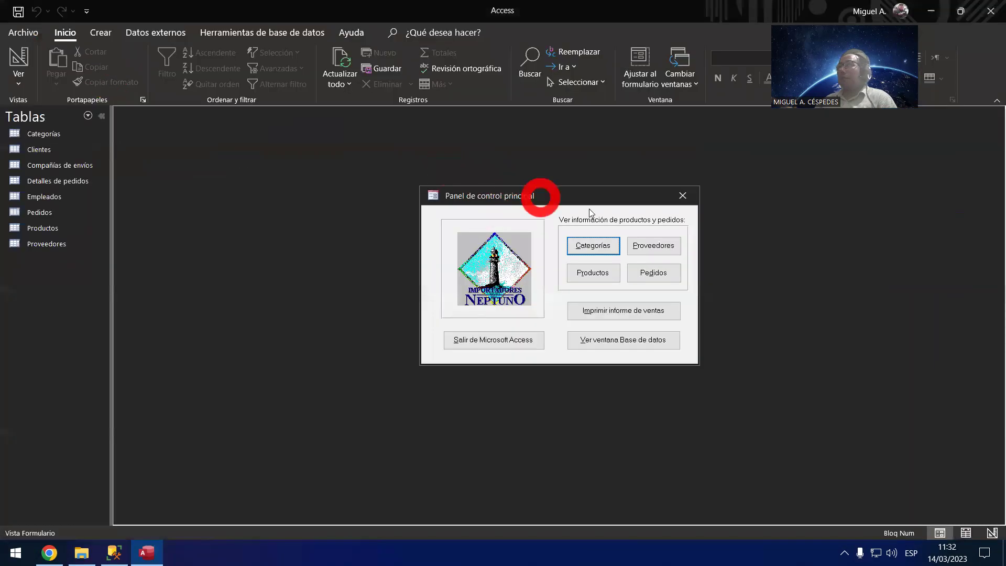
# Step: Move the main control panel form aside, filter the database objects to Consultas, and widen their list to fit the query names
pyautogui.moveTo(593, 195); pyautogui.dragTo(550, 161)
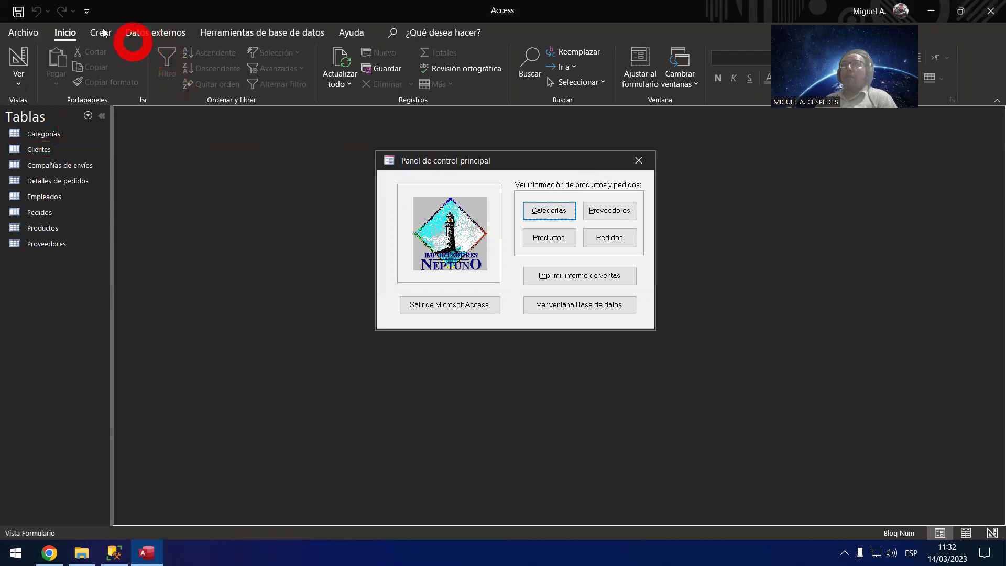
pyautogui.click(88, 116)
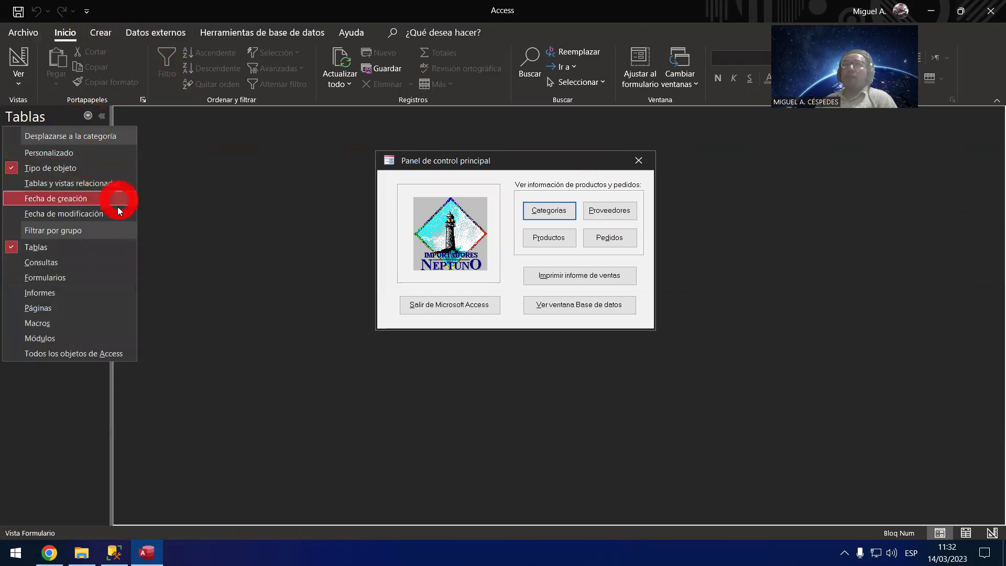
pyautogui.click(106, 266)
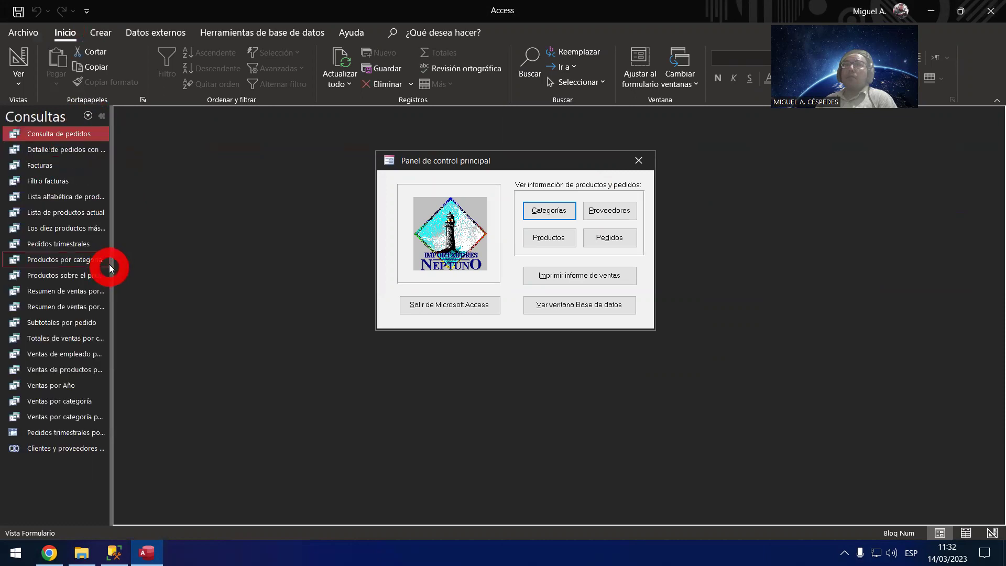
pyautogui.moveTo(110, 142); pyautogui.dragTo(204, 153)
# Step: Open the query Consulta de pedidos and maximize its datasheet window
pyautogui.click(98, 134)
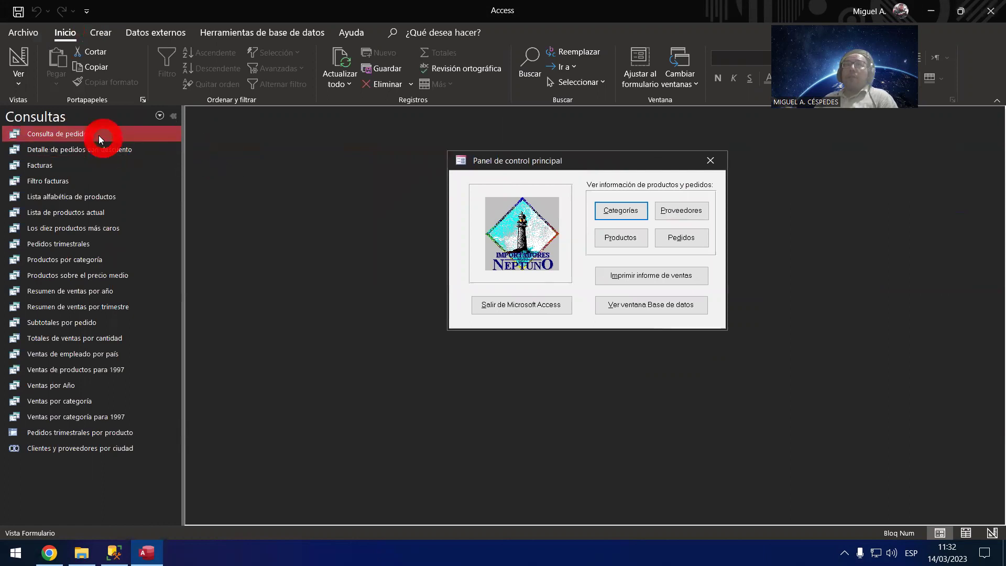
pyautogui.doubleClick(95, 133)
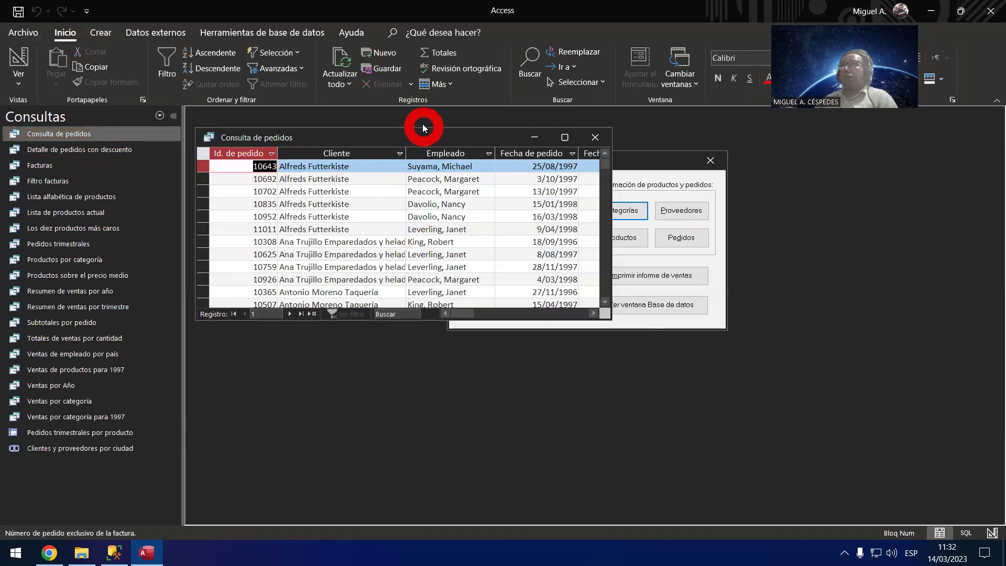
pyautogui.doubleClick(414, 137)
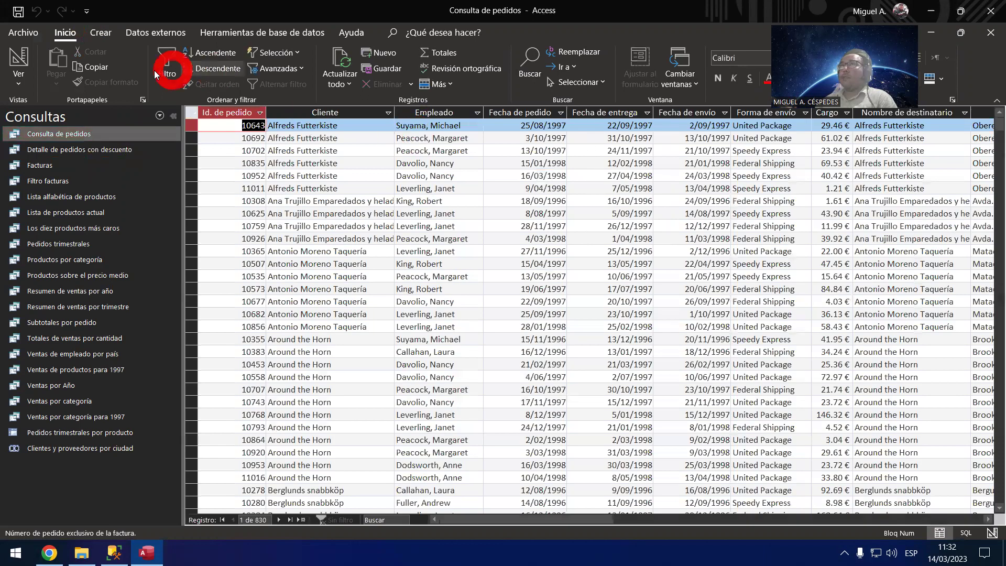
# Step: Show Consulta de pedidos in SQL view and examine its SELECT statement
pyautogui.click(21, 78)
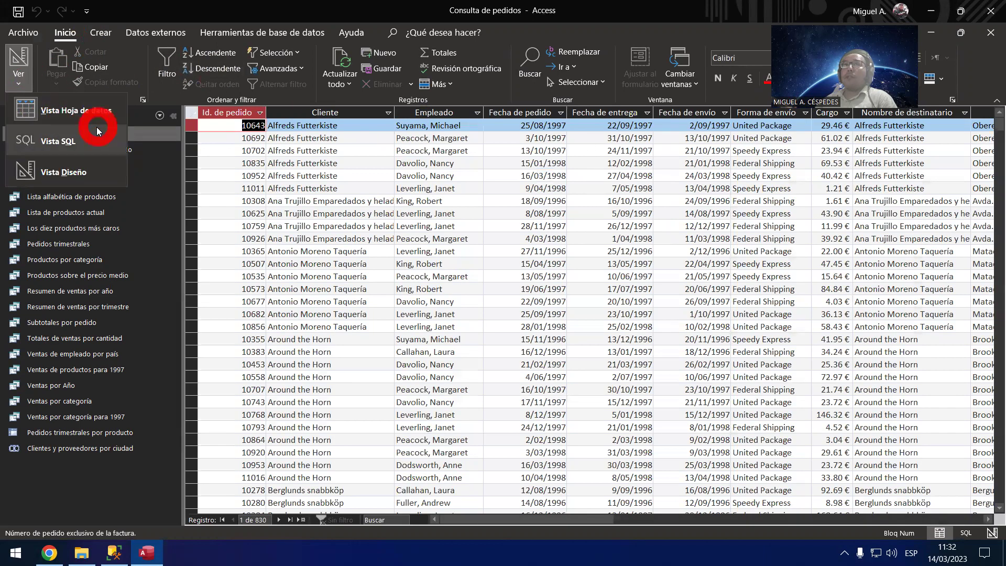
pyautogui.click(68, 138)
pyautogui.click(397, 176)
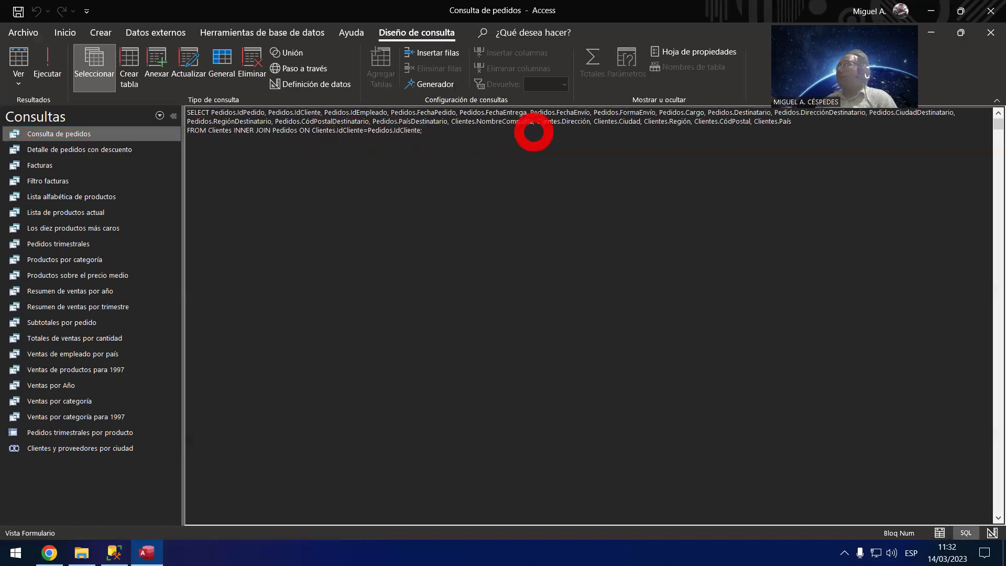
pyautogui.click(534, 132)
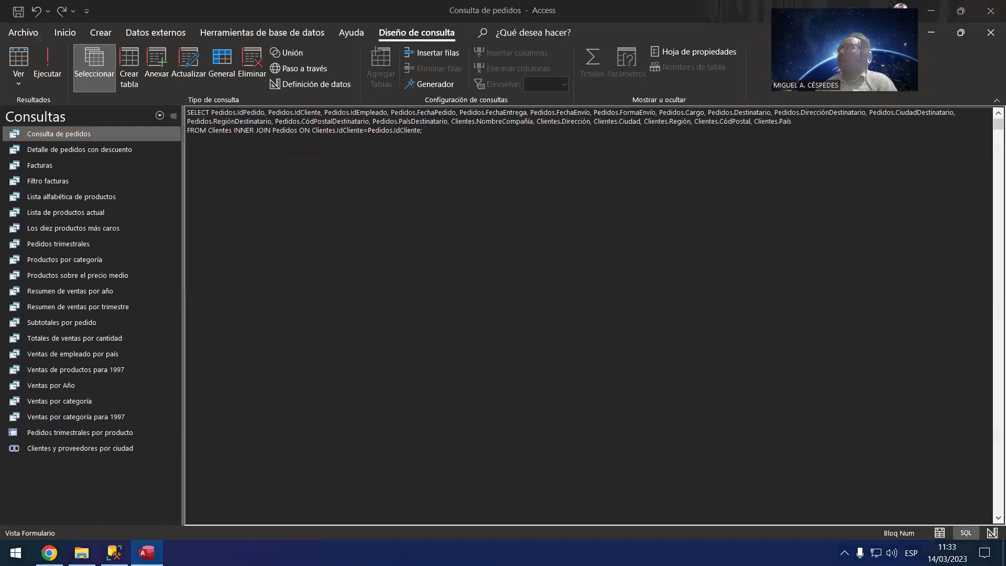
pyautogui.moveTo(871, 65); pyautogui.dragTo(803, 65)
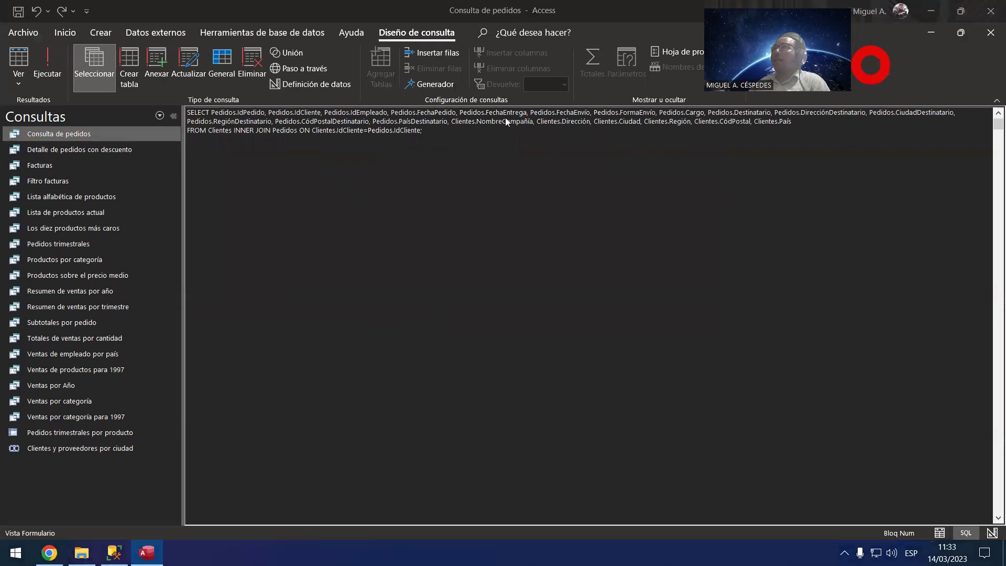
pyautogui.click(551, 120)
pyautogui.click(460, 151)
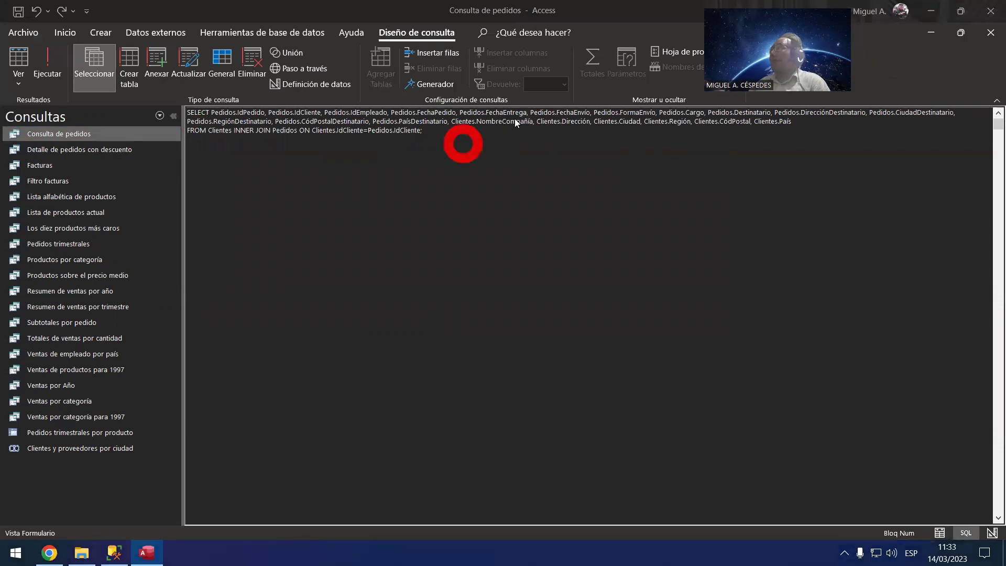
# Step: Minimize Access, switch to SQL Server Management Studio, and collapse the Neptuno database in the object tree
pyautogui.click(930, 11)
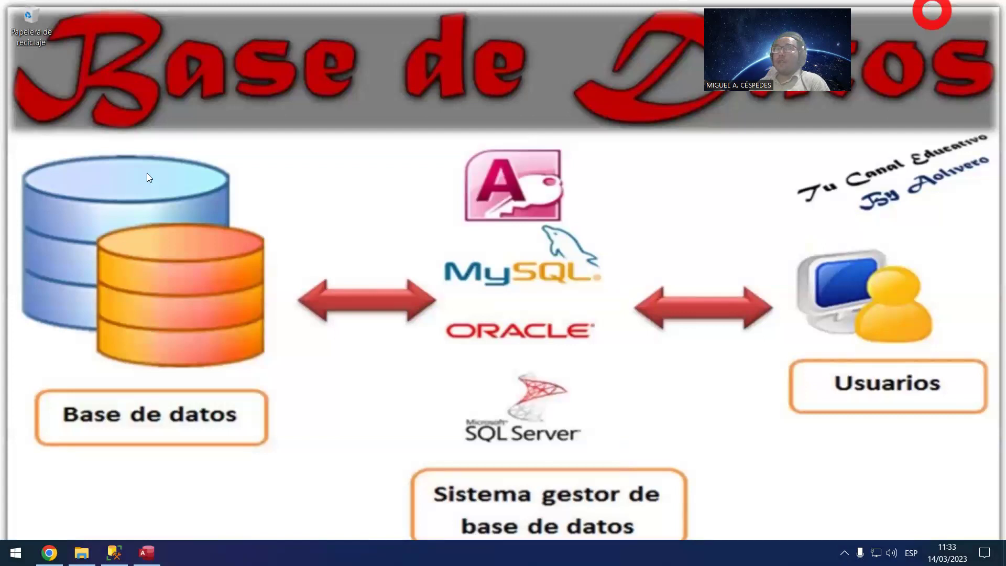
pyautogui.click(119, 551)
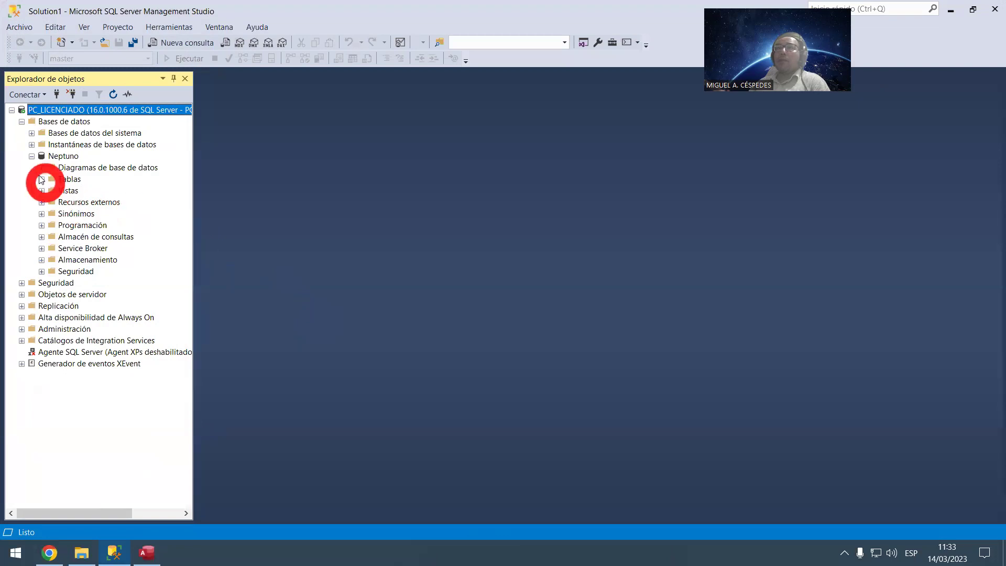
pyautogui.click(32, 156)
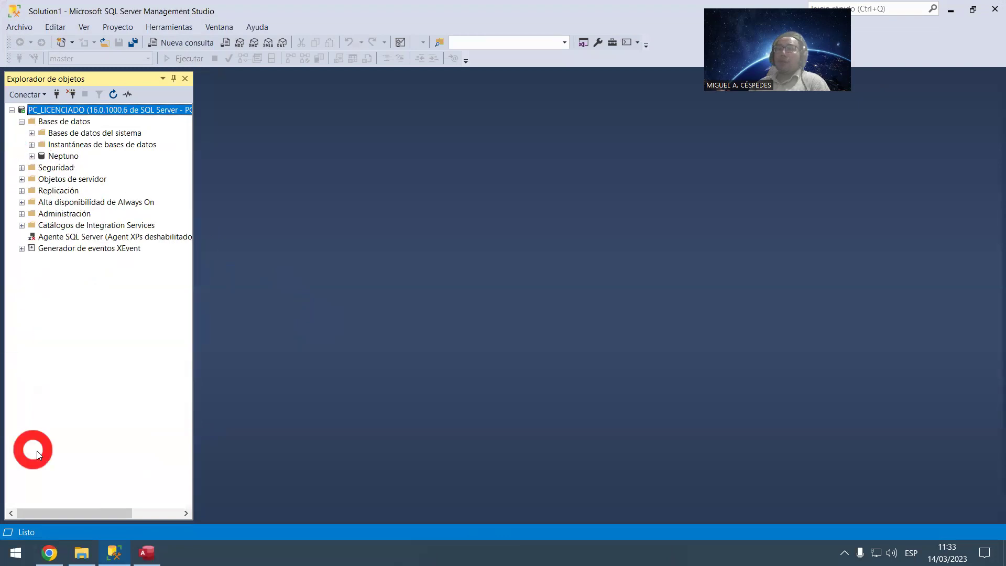
# Step: Switch to File Explorer, go up to MATERIAL DE CLASE, check the Ejecicios Realizados en Clase folder, and return
pyautogui.click(81, 552)
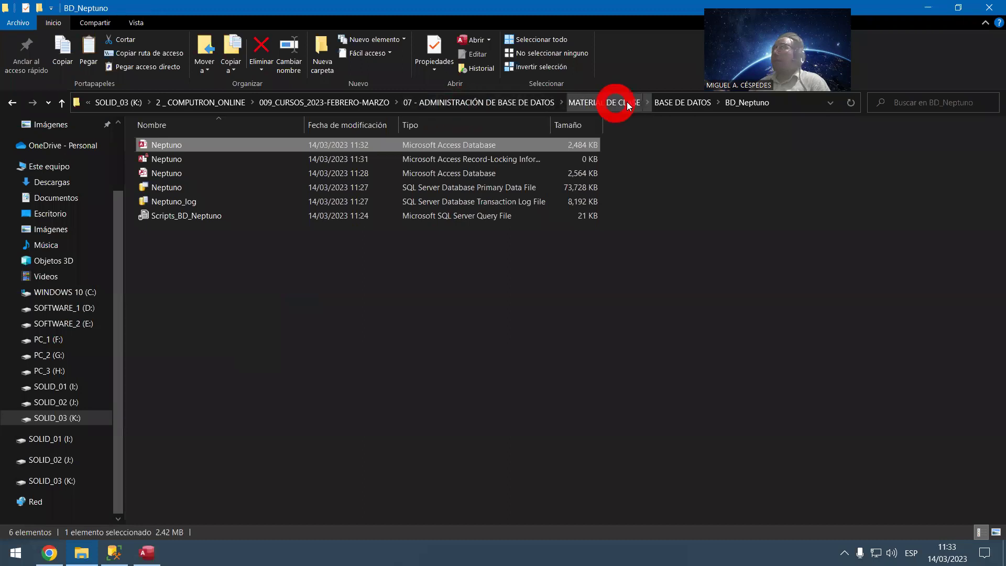
pyautogui.click(659, 103)
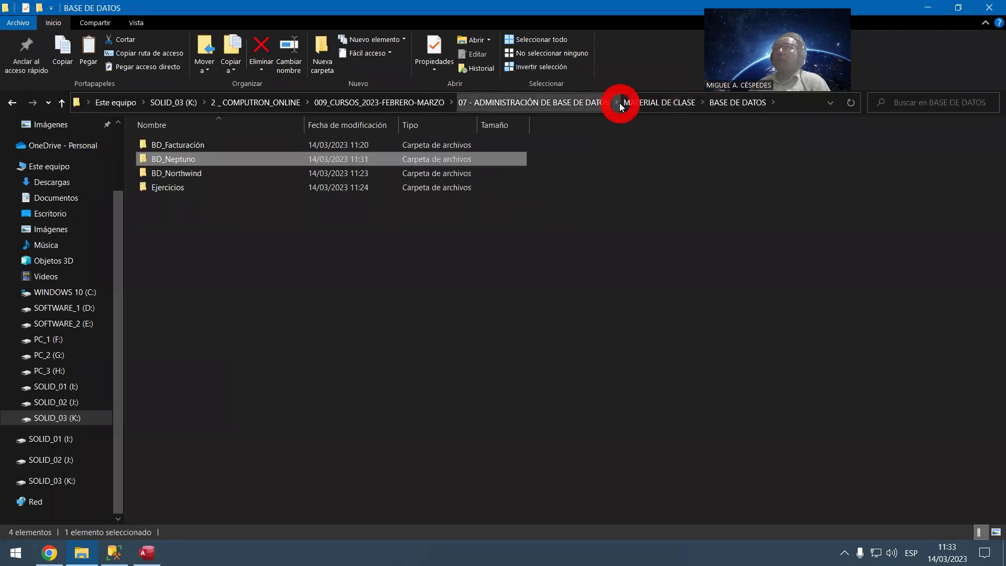
pyautogui.click(617, 103)
pyautogui.click(659, 102)
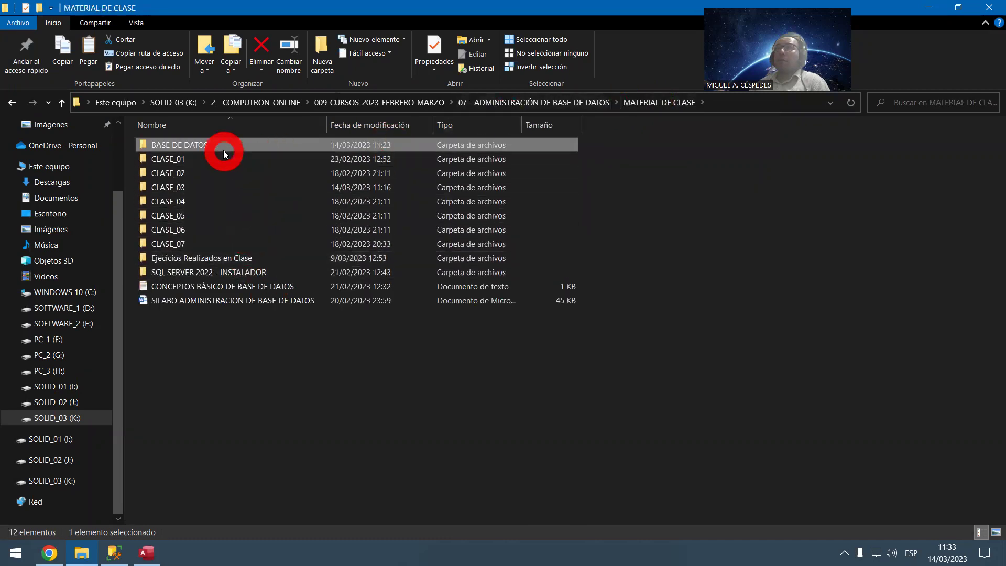
pyautogui.doubleClick(259, 258)
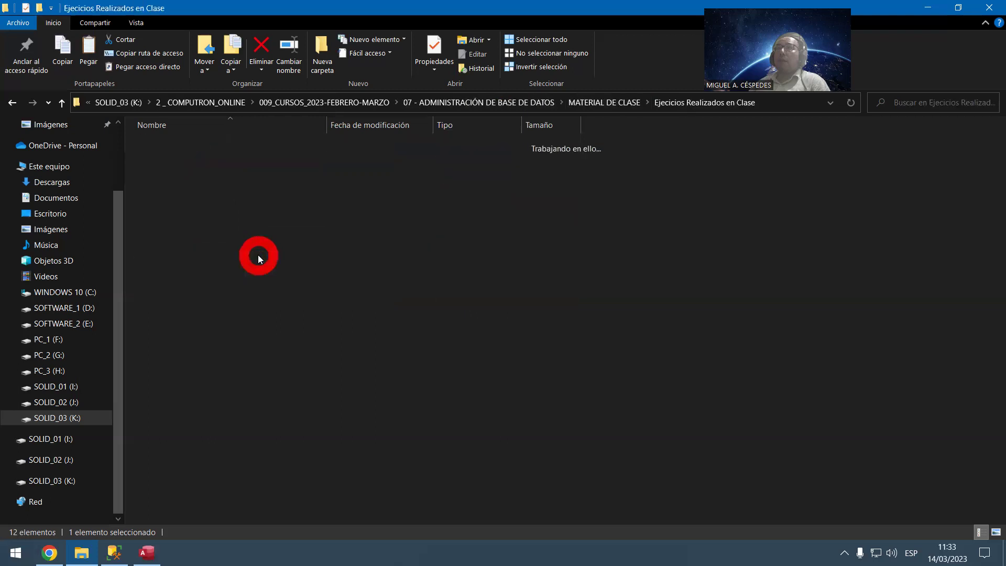
pyautogui.click(597, 102)
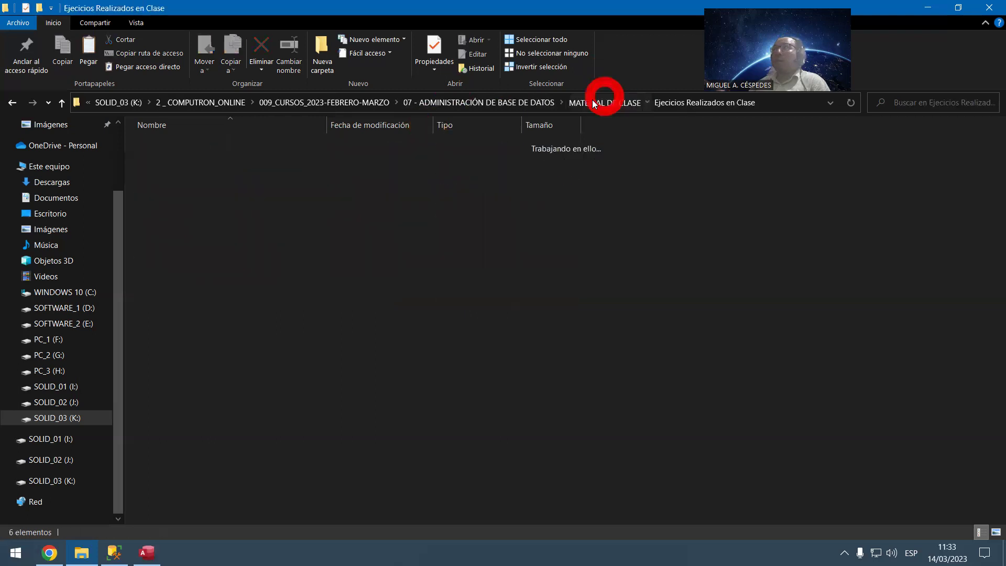
# Step: Try to rename the BASE DE DATOS folder as Base_Datos
pyautogui.click(276, 153)
pyautogui.click(275, 154)
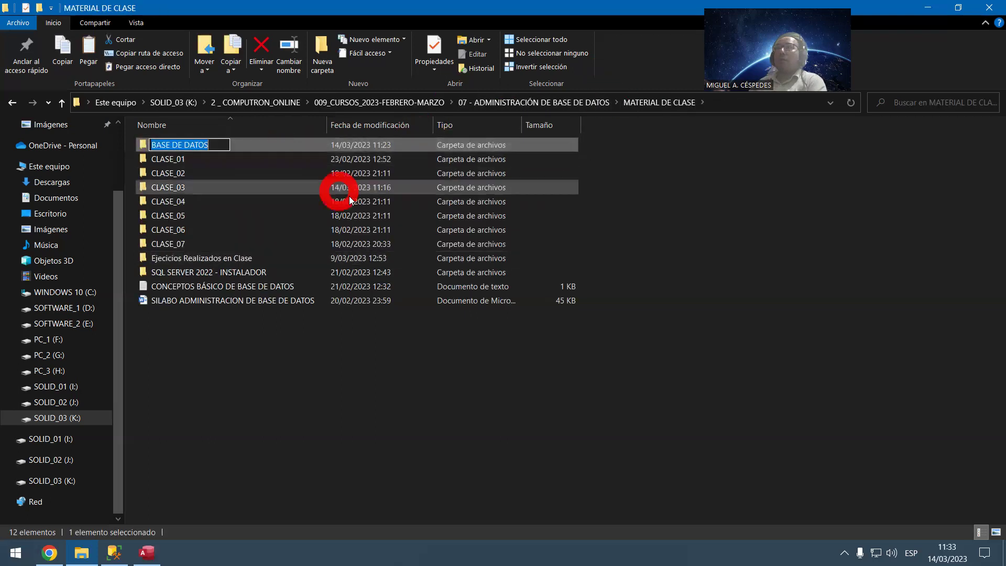
pyautogui.write('Base_Datos')
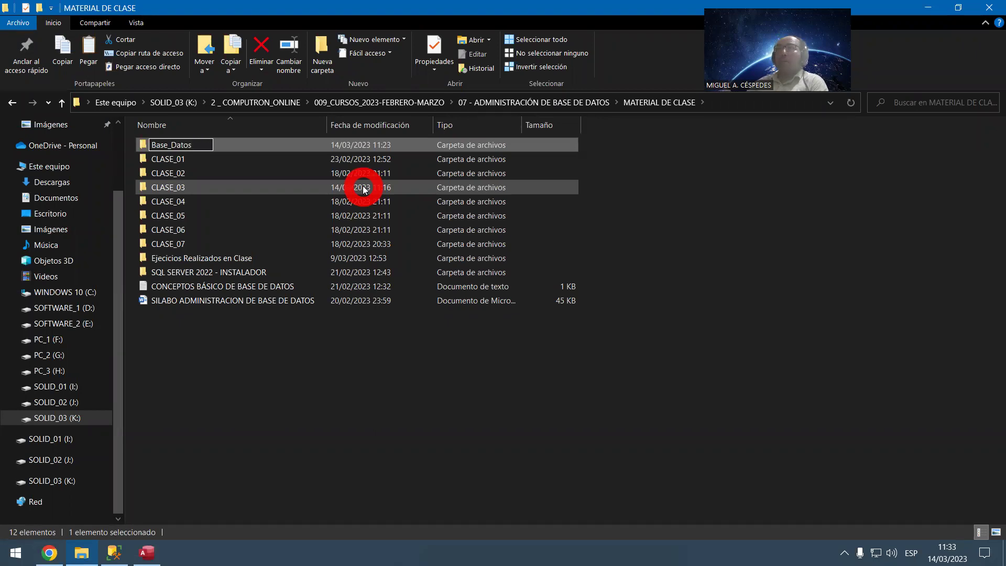
pyautogui.click(365, 189)
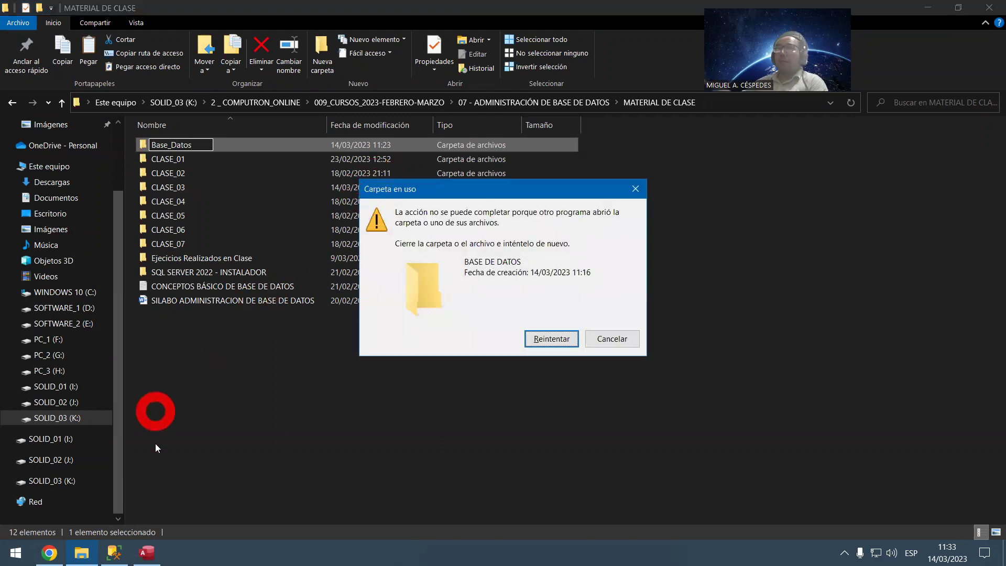
# Step: Close the open query and Access to release the Neptuno database file from use
pyautogui.click(148, 551)
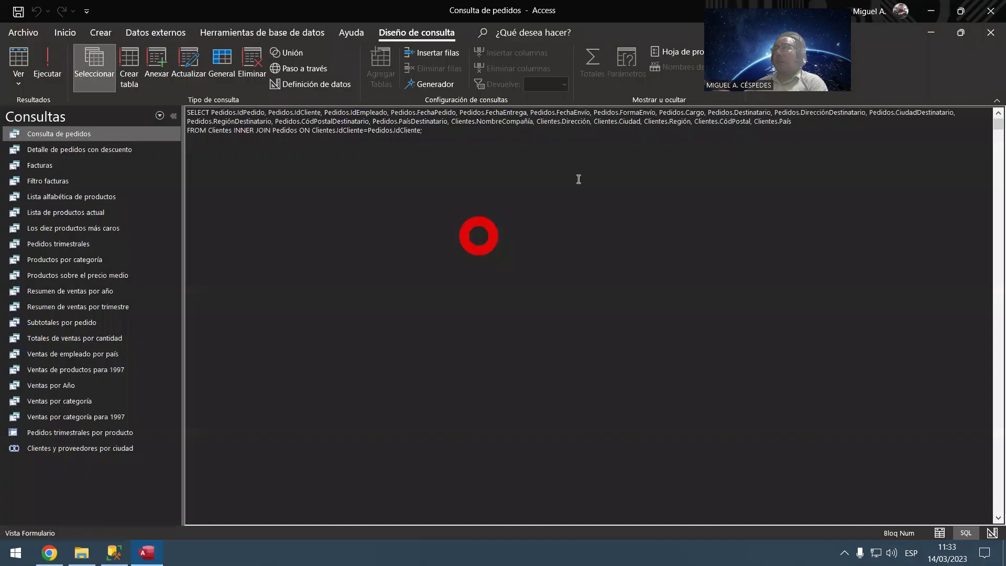
pyautogui.click(990, 32)
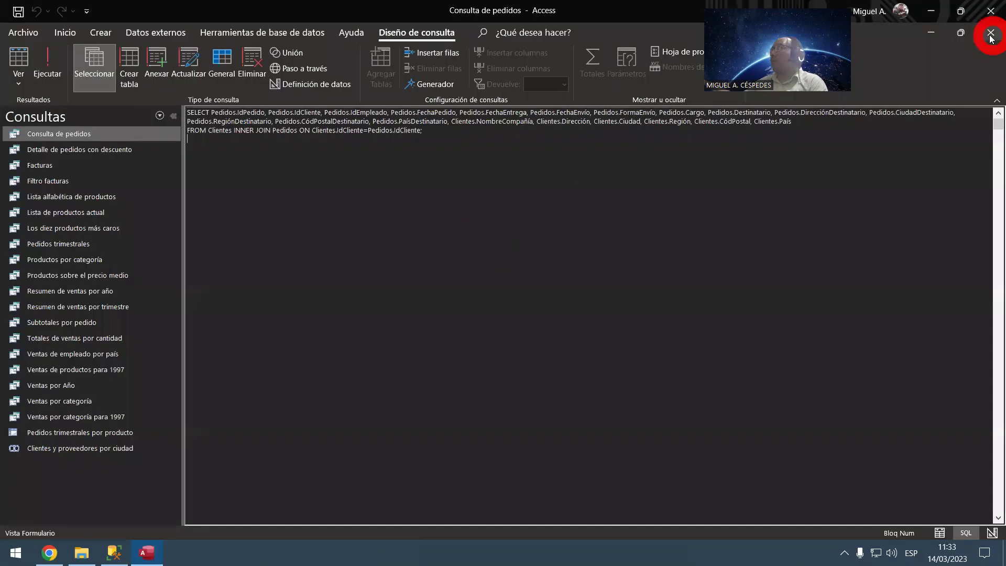
pyautogui.click(991, 11)
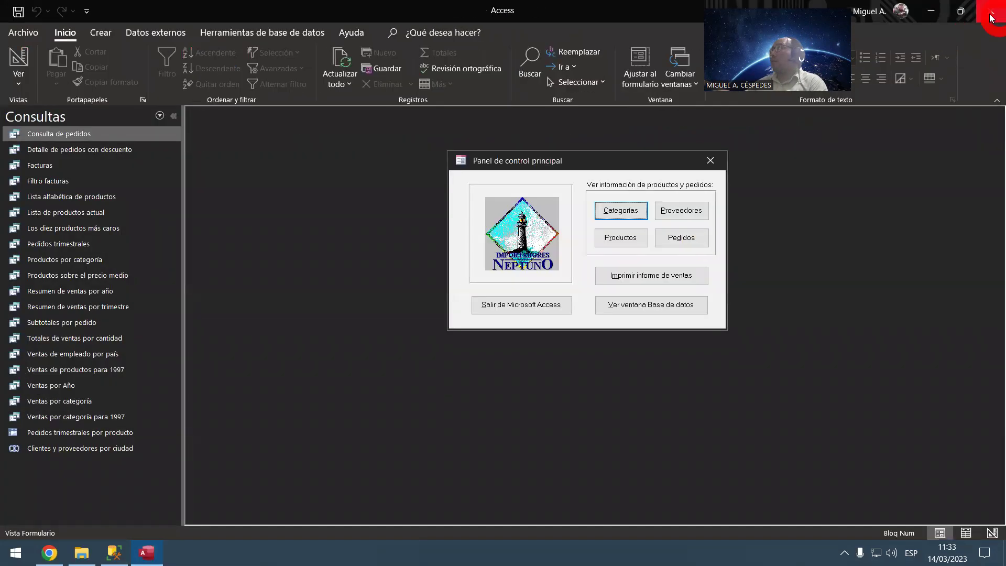
pyautogui.click(550, 399)
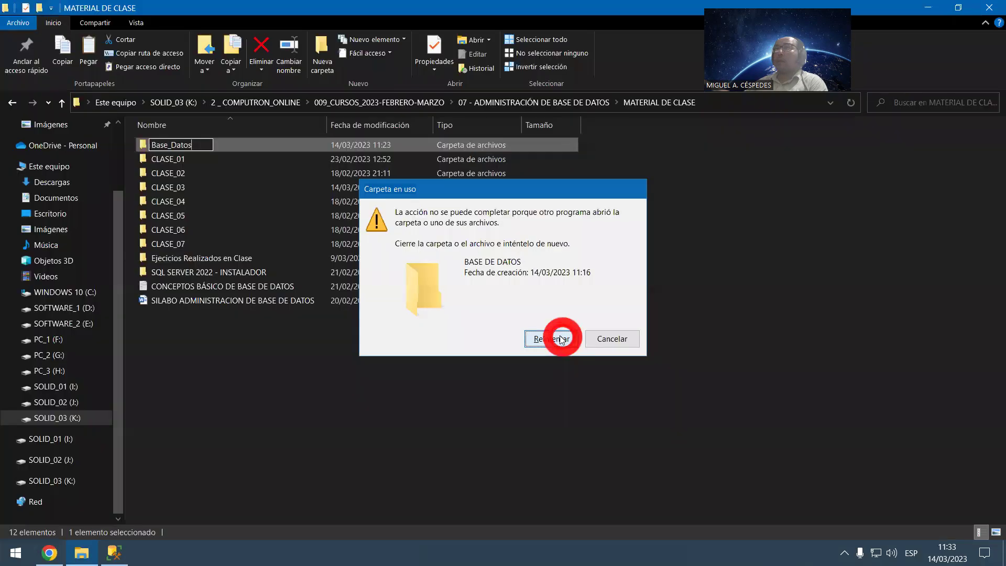
# Step: Extend the name of the Base_Datos folder to "Base_Datos - SQL SERVER Yy SCRIPTS"
pyautogui.press('F2')
pyautogui.press('End')
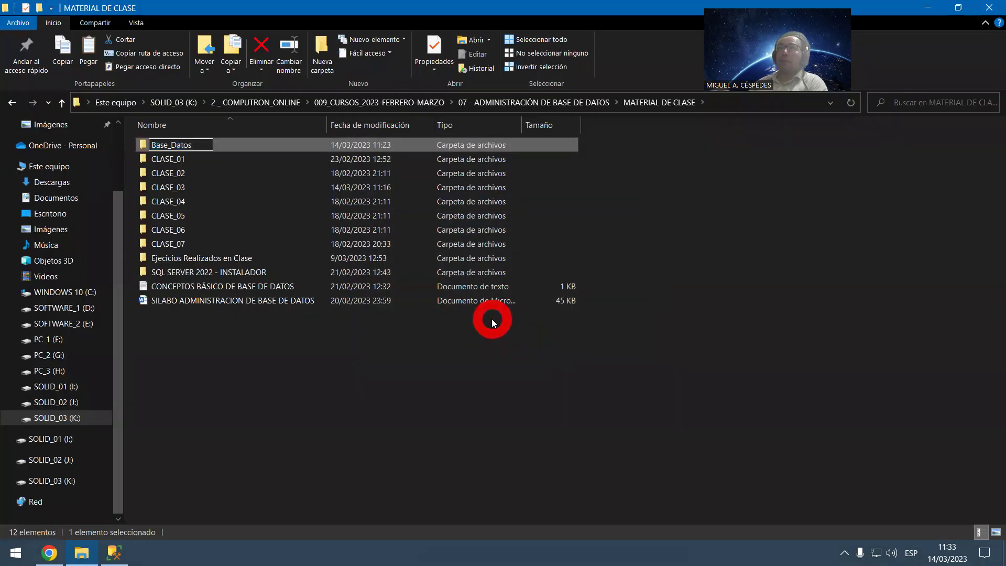
pyautogui.write('- ')
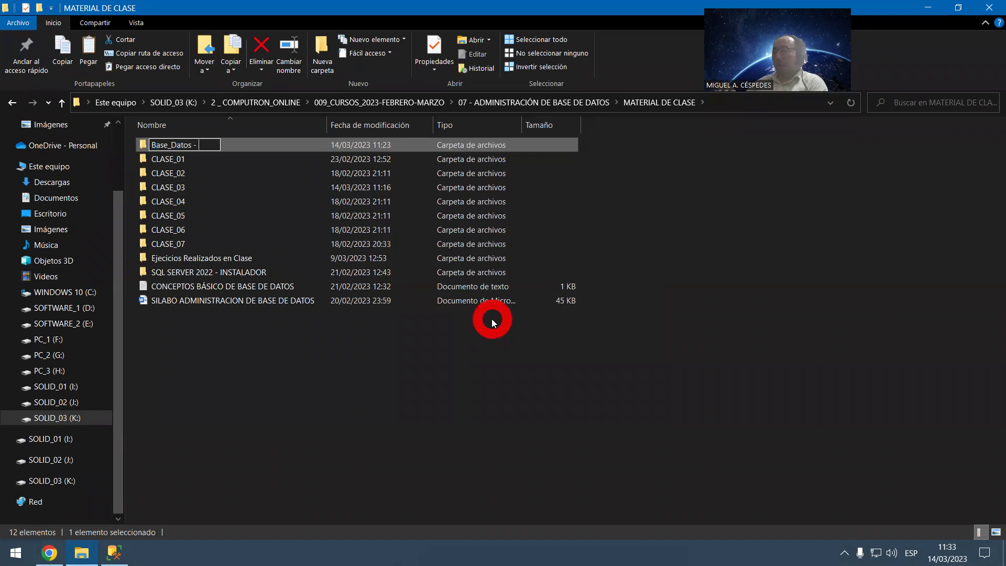
pyautogui.write('SQL SERVER Yy SCRIPTS')
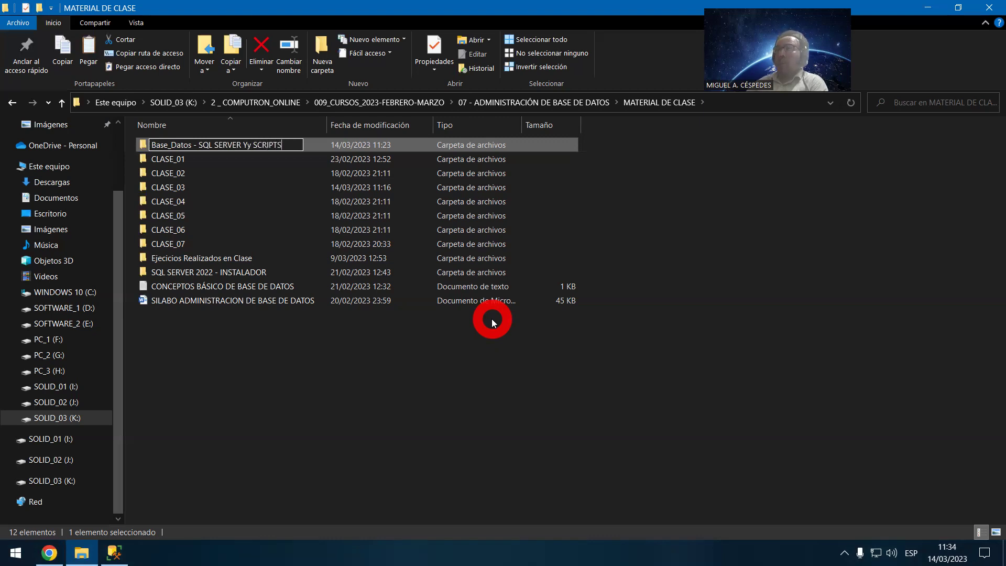
pyautogui.press('Return')
# Step: Open the renamed database folder and its Ejercicios subfolder to view the exercise files
pyautogui.press('Return')
pyautogui.press('Down')
pyautogui.press('Down')
pyautogui.press('Down')
pyautogui.press('Down')
pyautogui.press('Return')
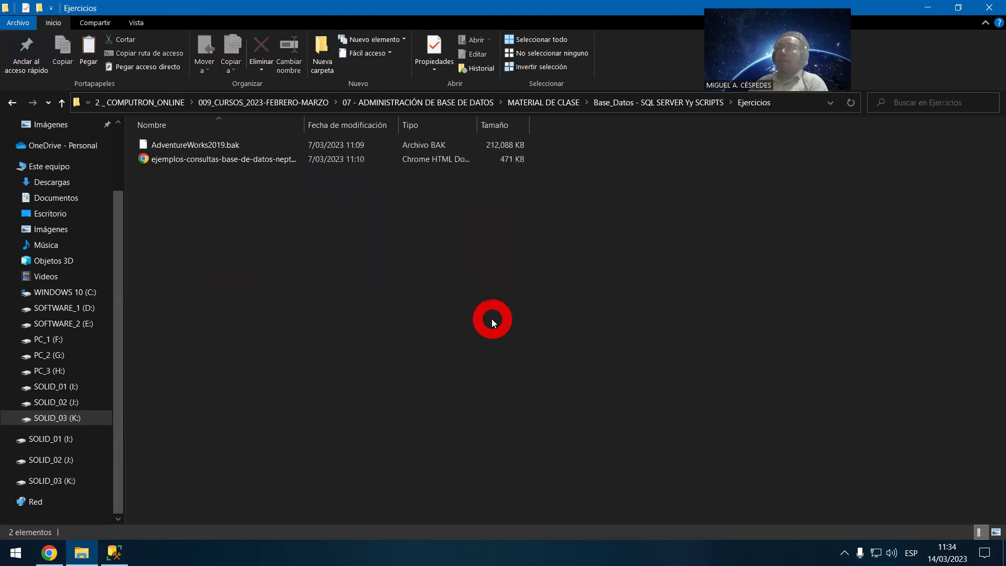
# Step: Go back to the Base_Datos folder and open the Access database file stored in its BD_Neptuno subfolder
pyautogui.press('Down')
pyautogui.press('BackSpace')
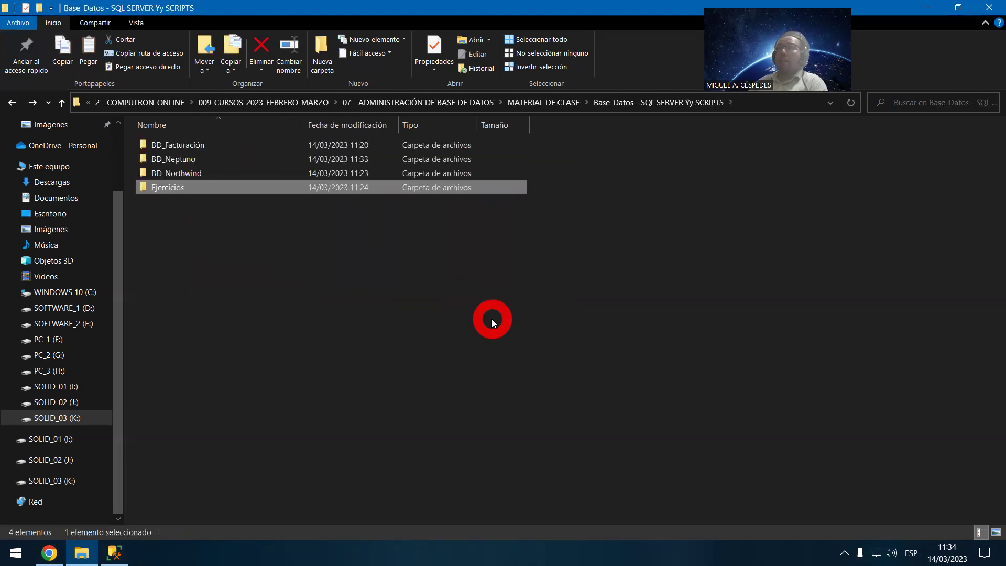
pyautogui.press('Up')
pyautogui.press('Up')
pyautogui.press('Return')
pyautogui.press('Down')
pyautogui.press('Up')
pyautogui.press('Return')
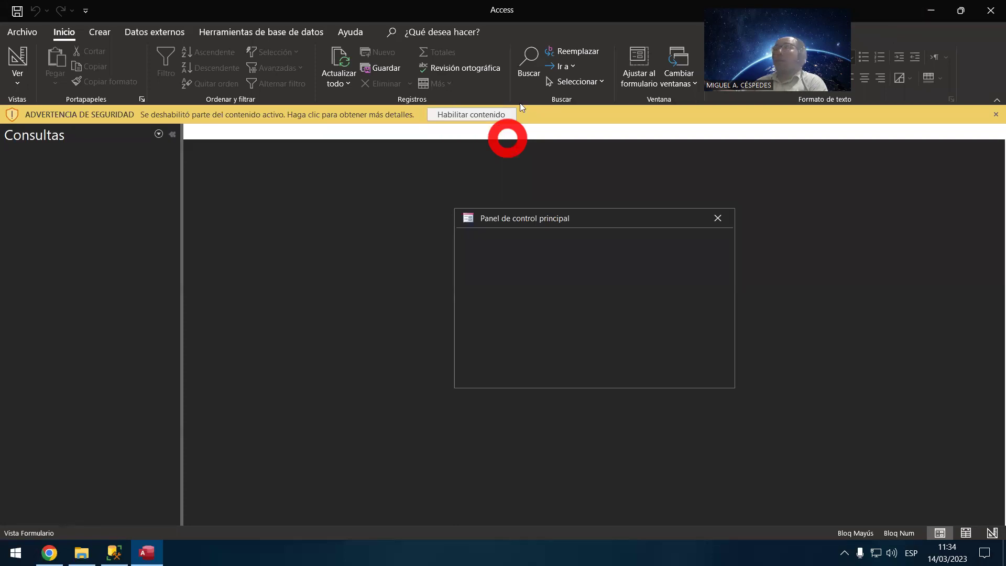
# Step: Switch to File Explorer and open the SQLQuery4 script from the Ejercicios Realizados en Clase folder in SQL Server Management Studio
pyautogui.hotkey('alt', 'Tab')
pyautogui.doubleClick(236, 259)
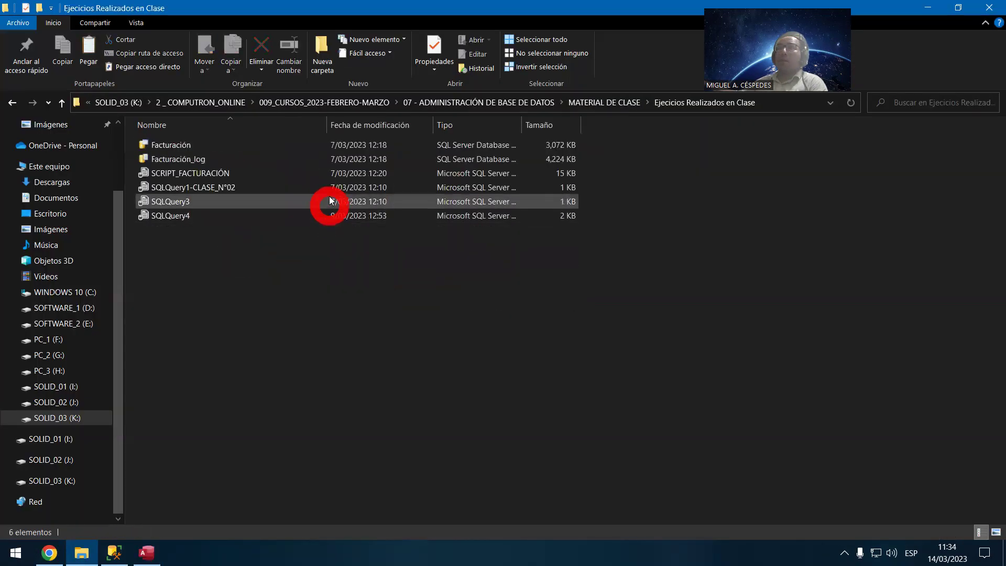
pyautogui.click(326, 159)
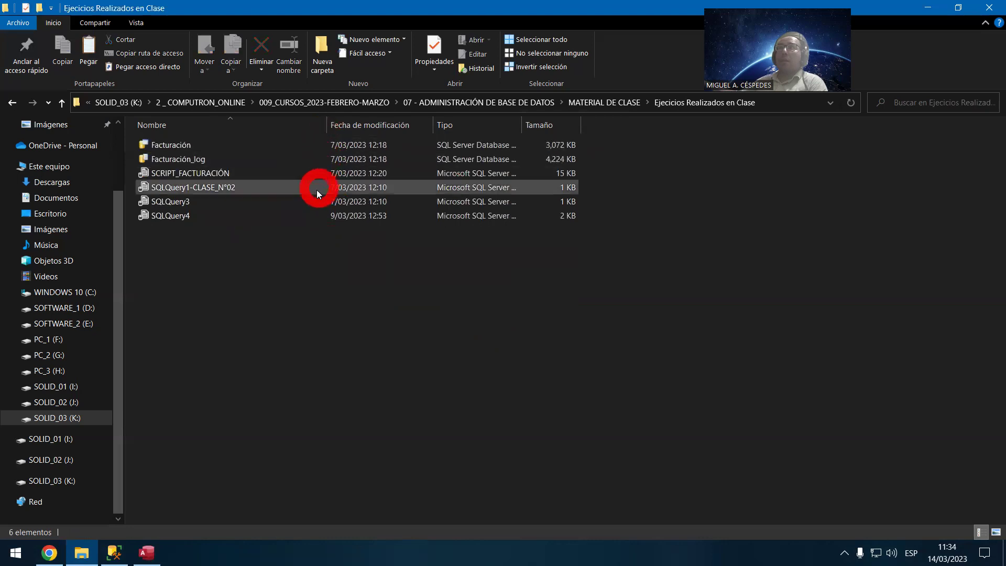
pyautogui.doubleClick(198, 215)
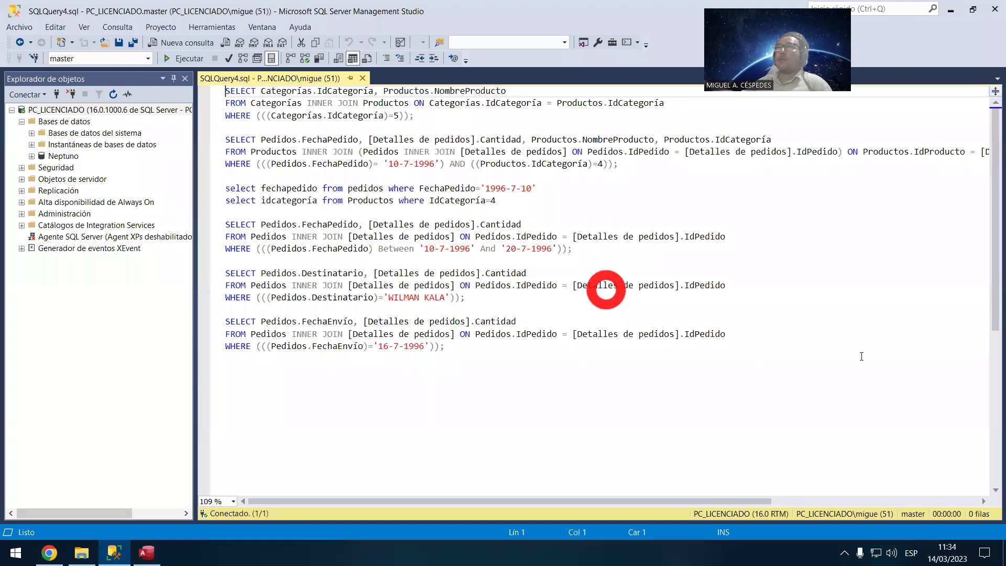
# Step: Narrow the Object Explorer slightly to widen the query editor and save the SQLQuery4 script
pyautogui.click(777, 371)
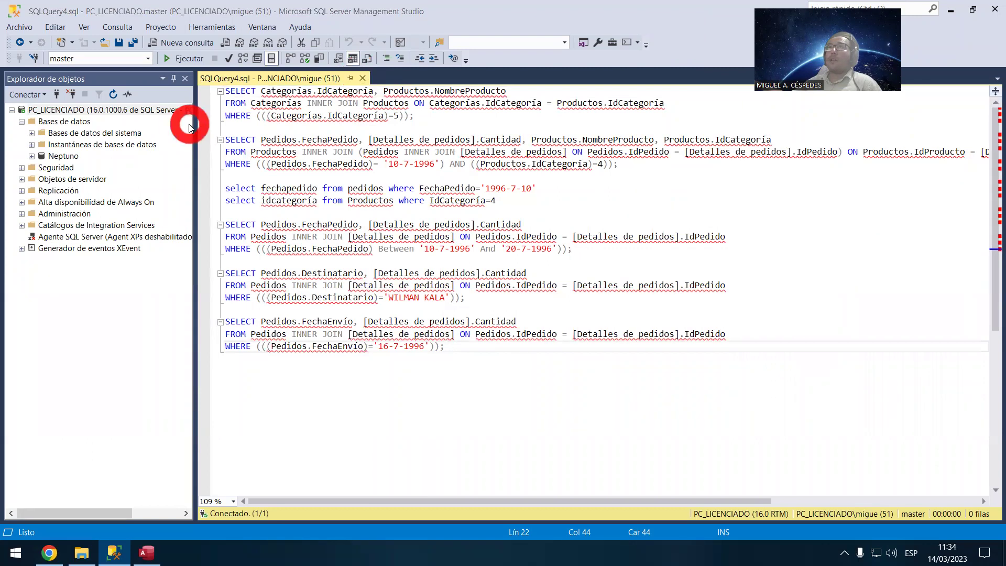
pyautogui.moveTo(195, 128); pyautogui.dragTo(184, 128)
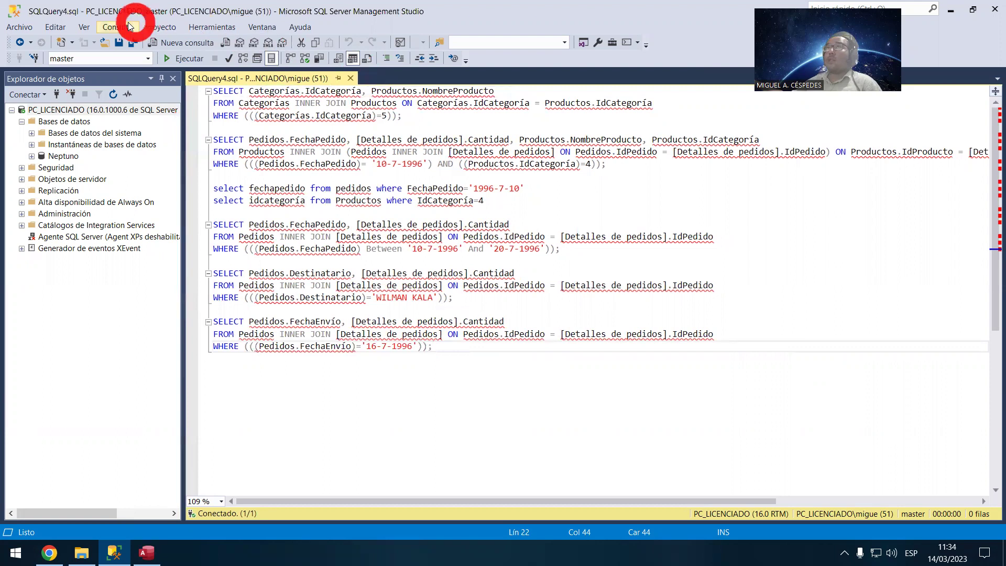
pyautogui.click(117, 43)
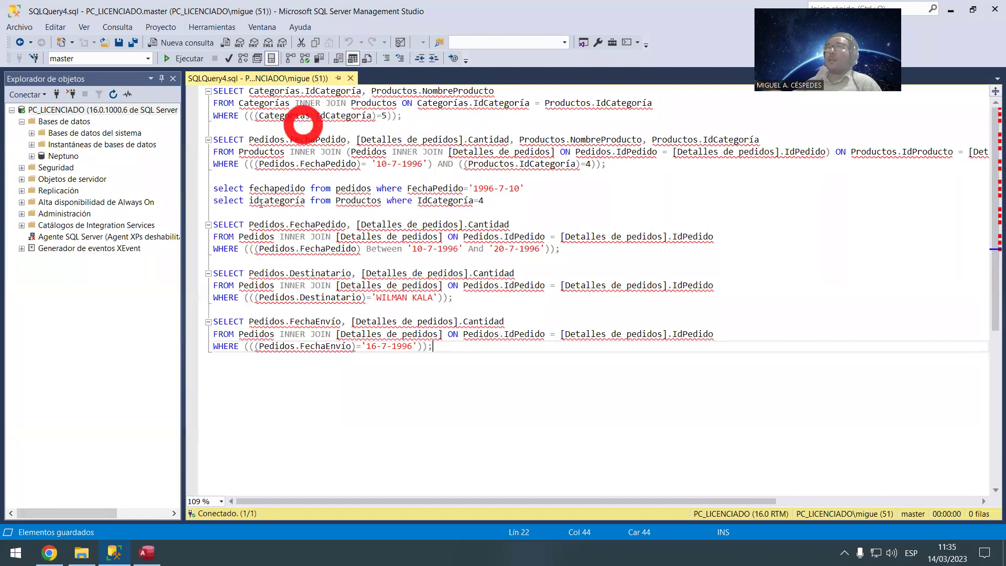
# Step: Try to run the last SELECT query, filtering FechaEnvío by '16-7-1996', and enlarge the editor area above the messages
pyautogui.scroll(-2, 472, 405)
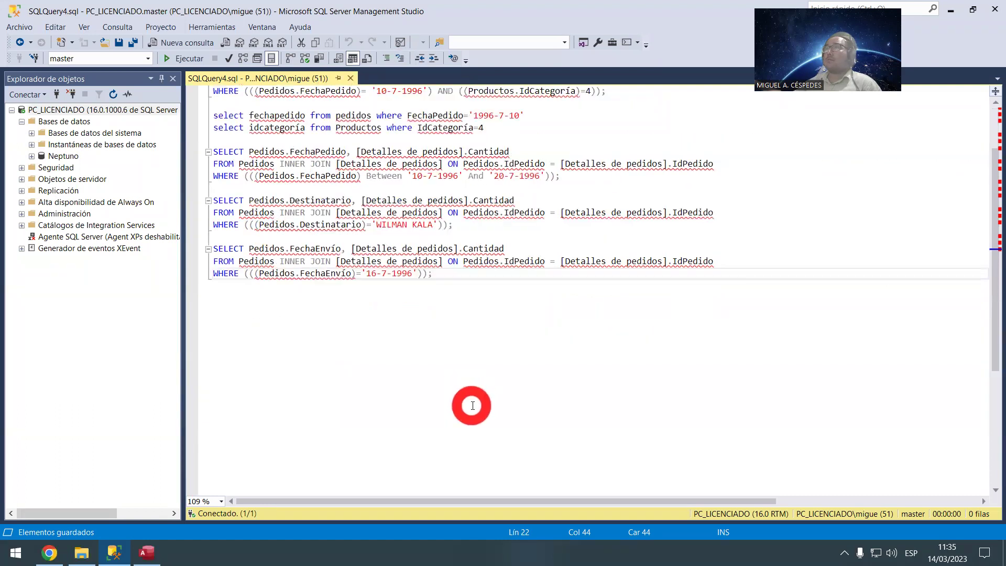
pyautogui.scroll(2, 477, 403)
pyautogui.moveTo(463, 348); pyautogui.dragTo(208, 322)
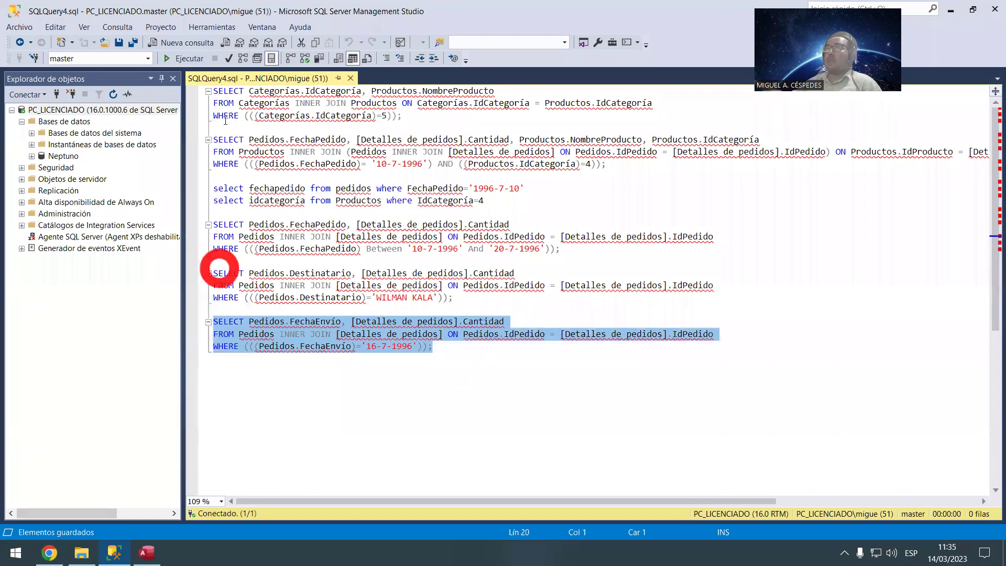
pyautogui.click(186, 58)
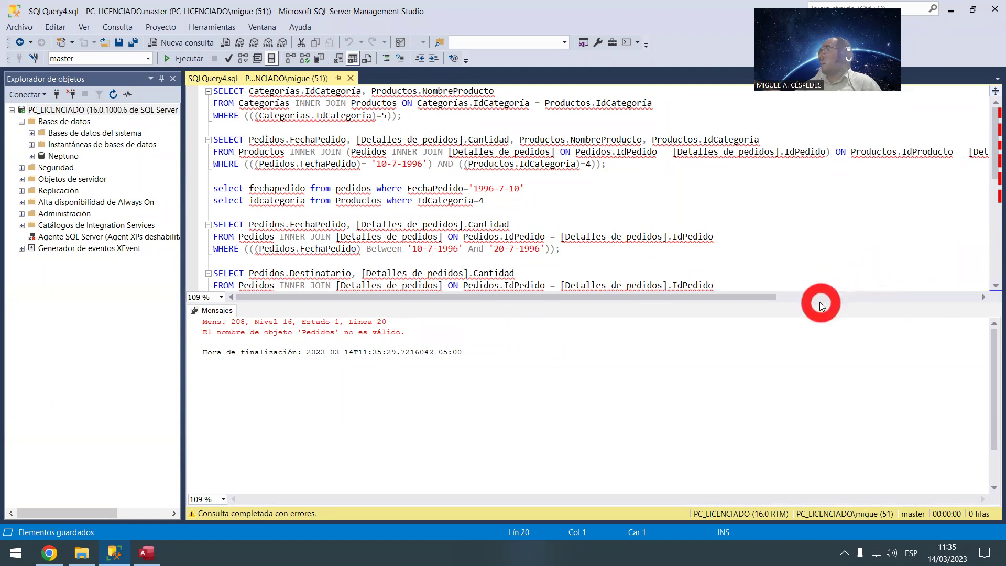
pyautogui.moveTo(822, 301); pyautogui.dragTo(826, 351)
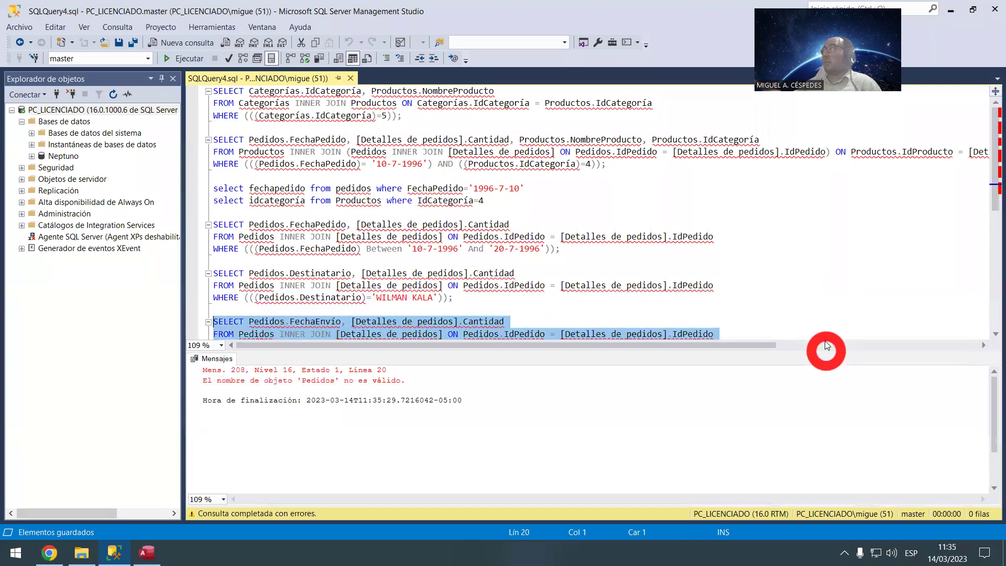
pyautogui.scroll(-1, 819, 312)
pyautogui.click(814, 309)
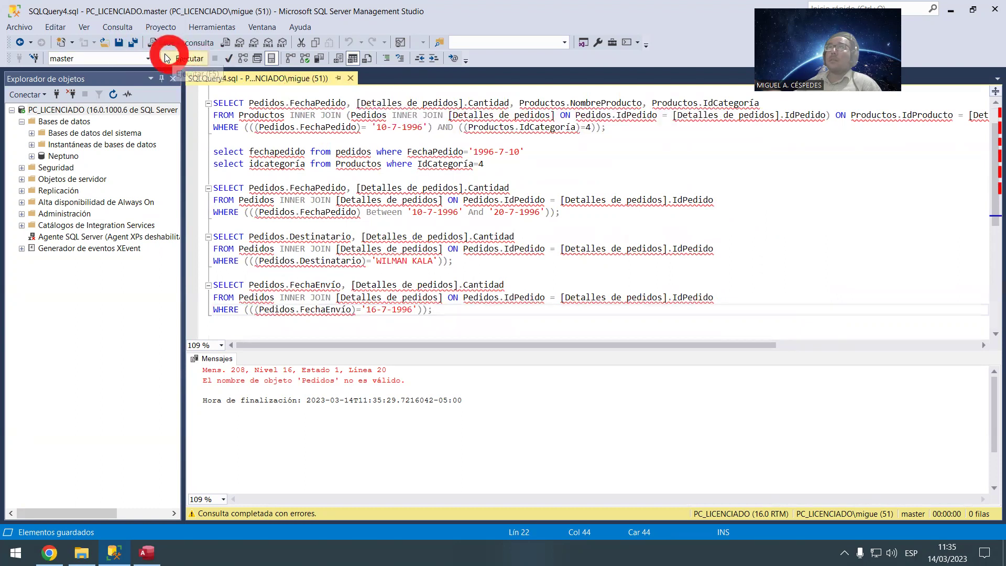
# Step: Save a copy of the script as SQLQuery5 in the Ejercicios Realizados en Clase folder
pyautogui.rightClick(275, 86)
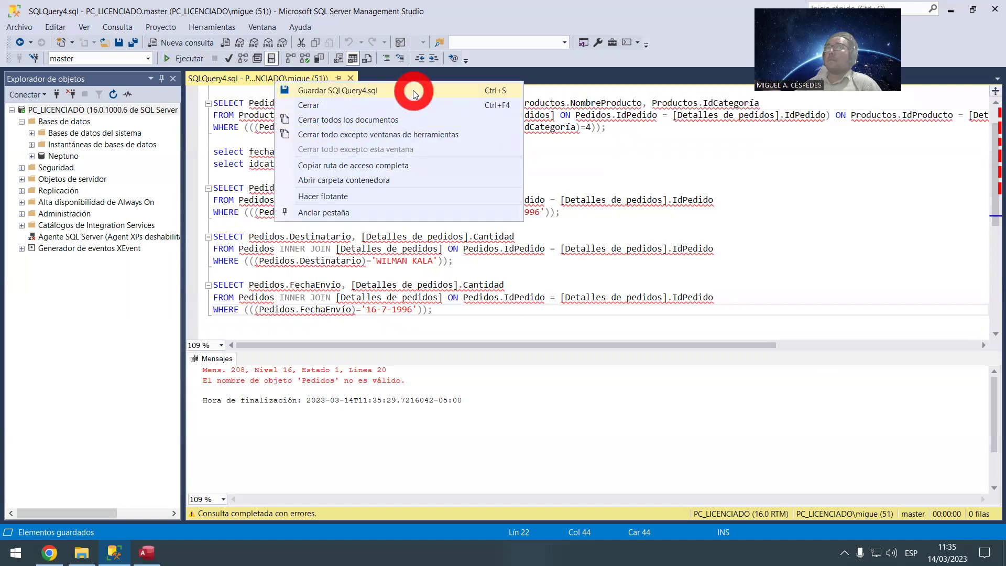
pyautogui.click(27, 31)
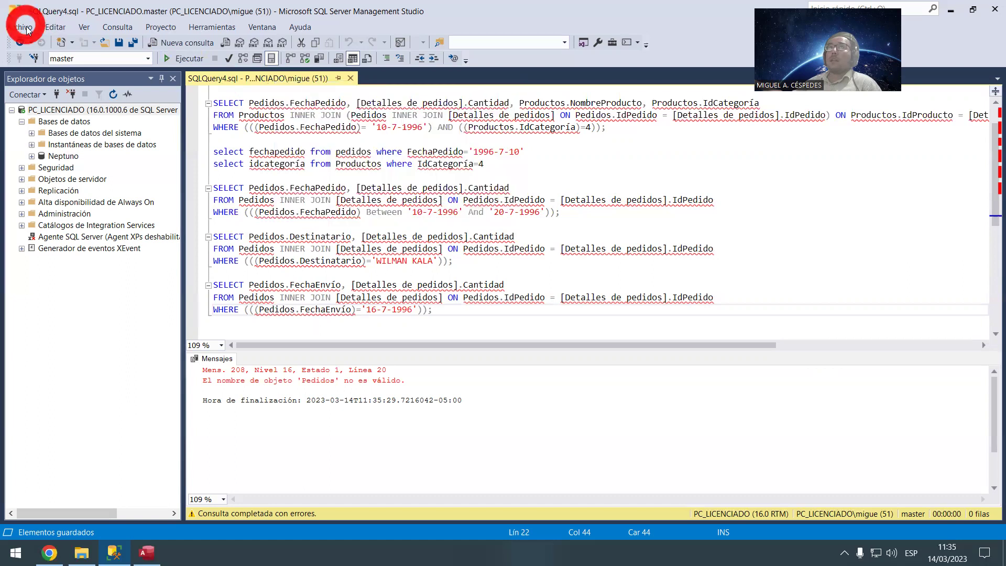
pyautogui.click(24, 29)
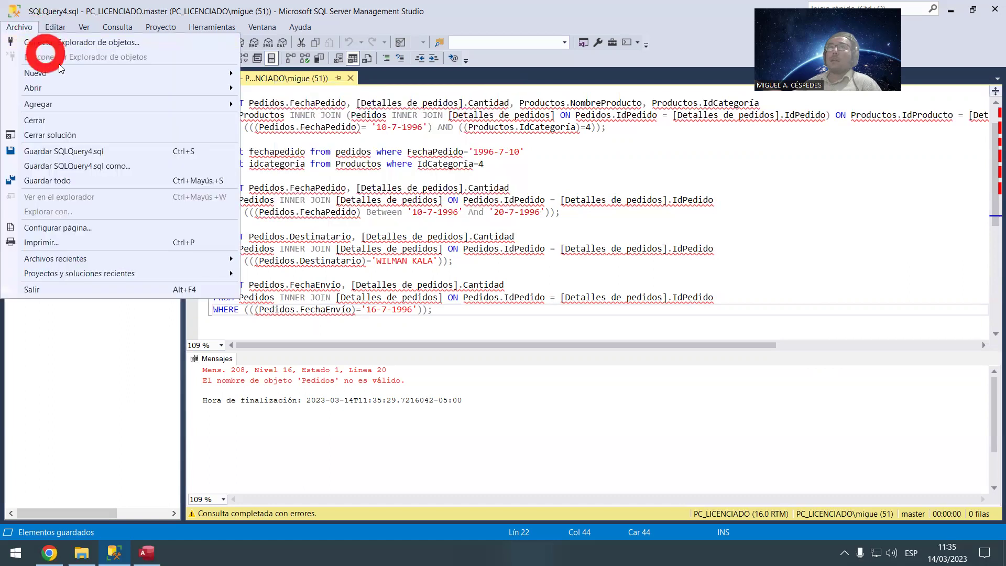
pyautogui.click(187, 163)
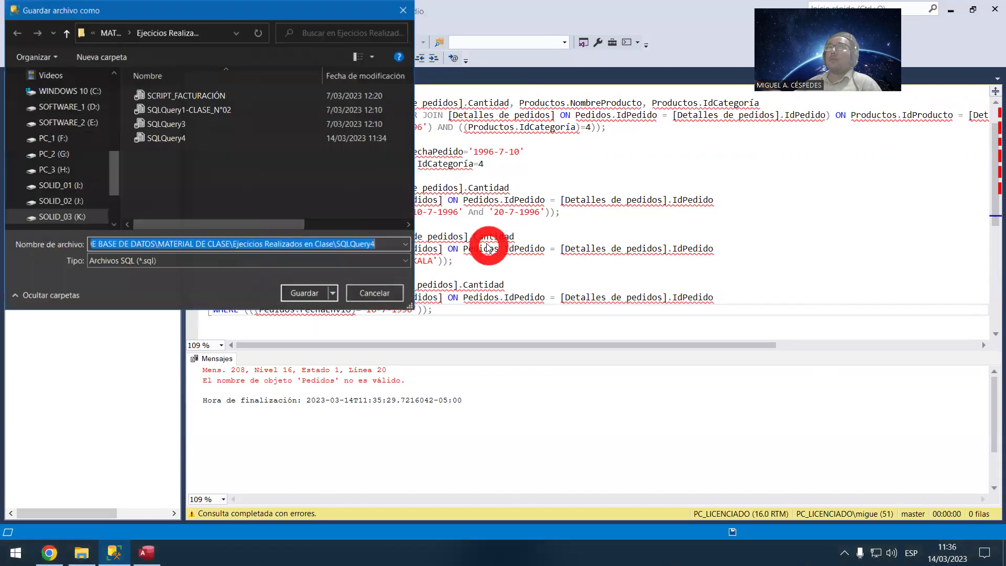
pyautogui.click(384, 247)
pyautogui.press('Home')
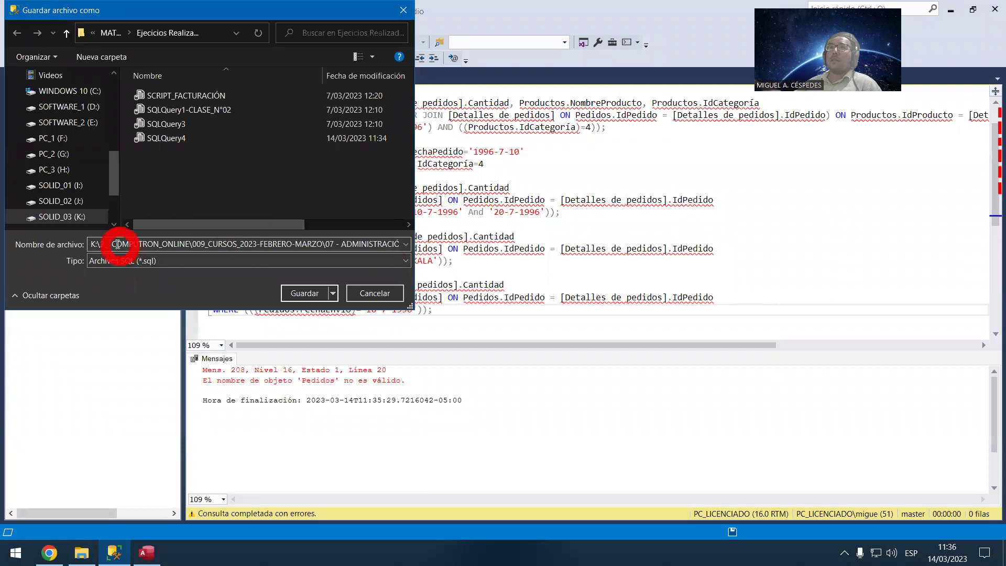
pyautogui.click(170, 138)
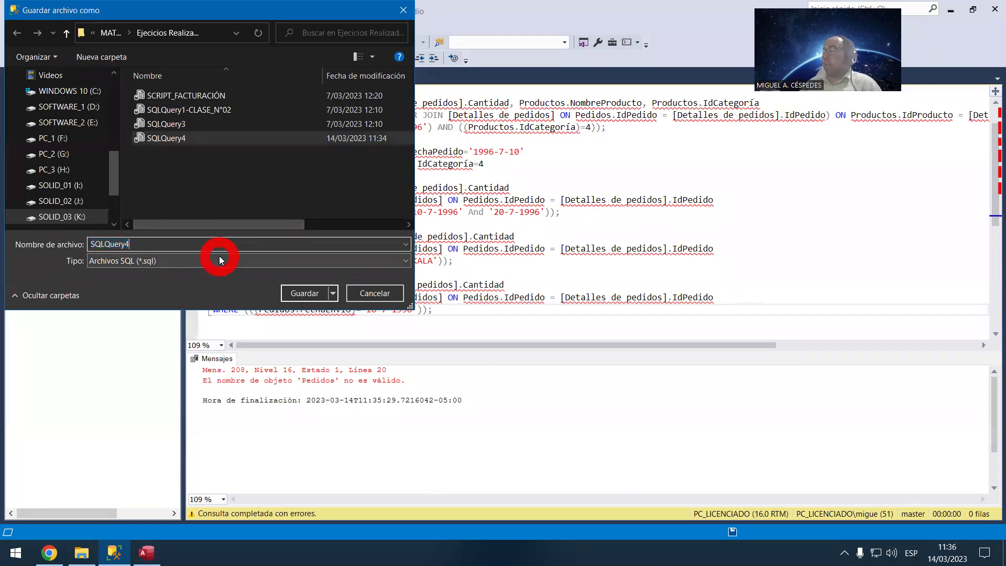
pyautogui.press('BackSpace')
pyautogui.write('5')
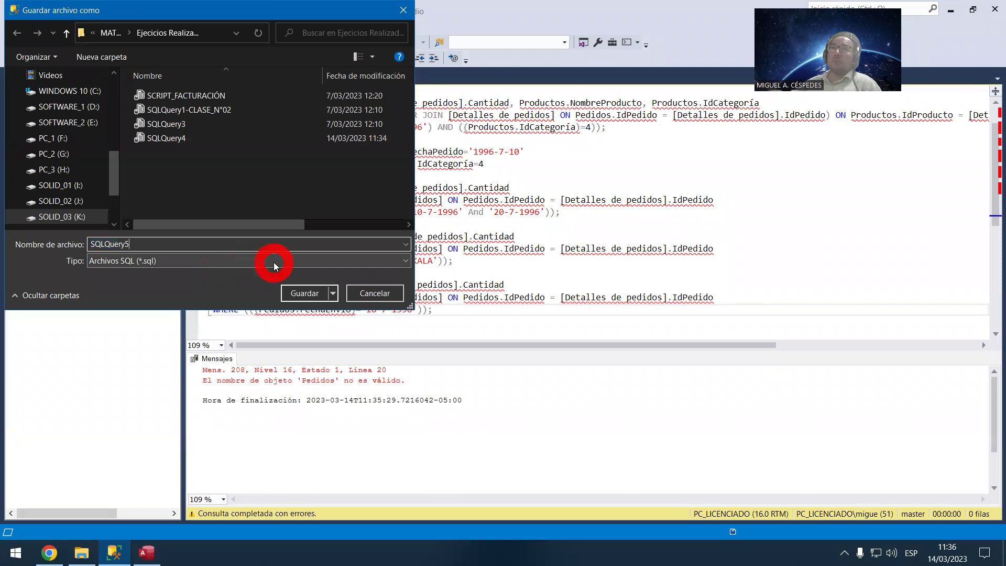
pyautogui.click(309, 295)
pyautogui.click(498, 317)
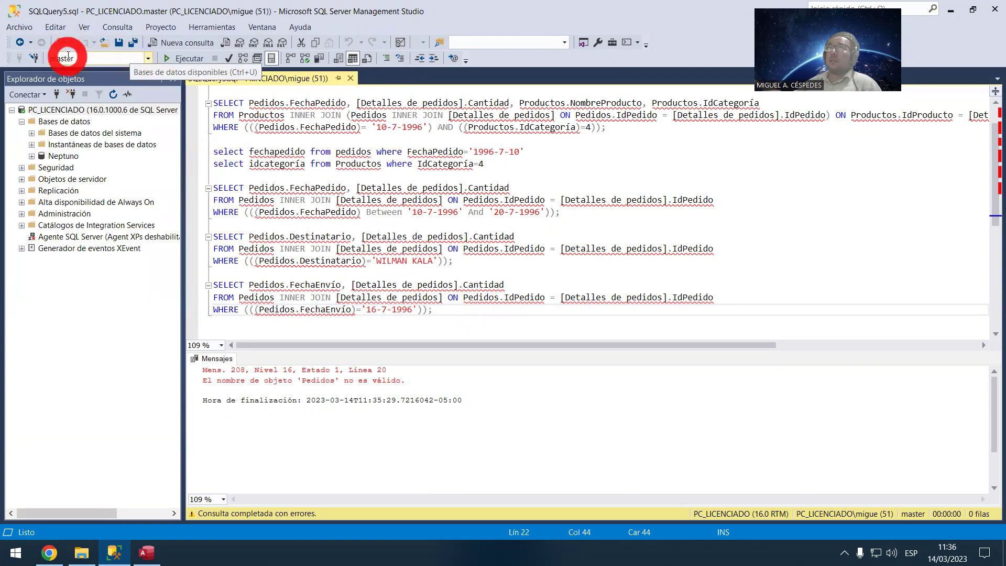
# Step: View the list of databases available for the query
pyautogui.scroll(1, 524, 157)
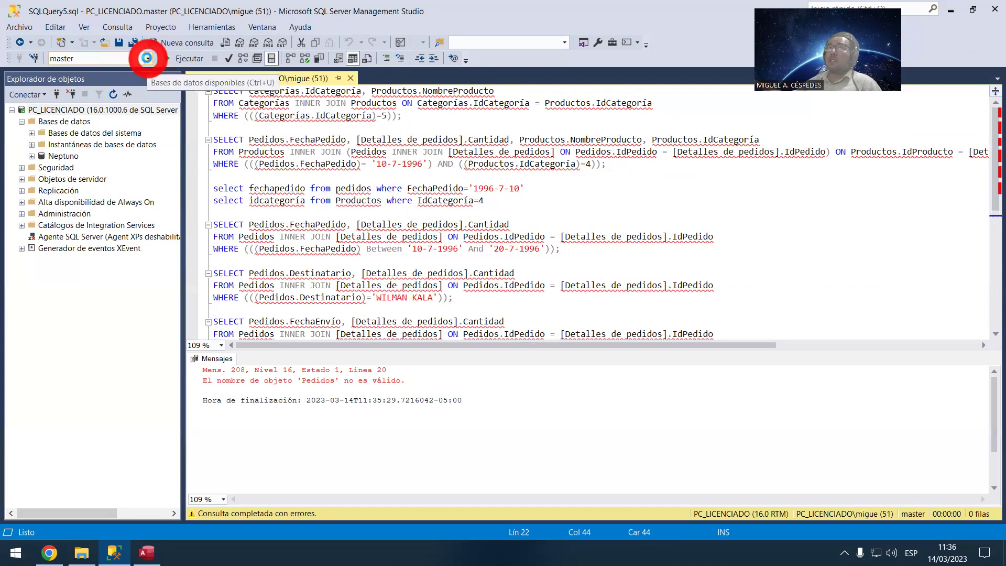
pyautogui.click(146, 59)
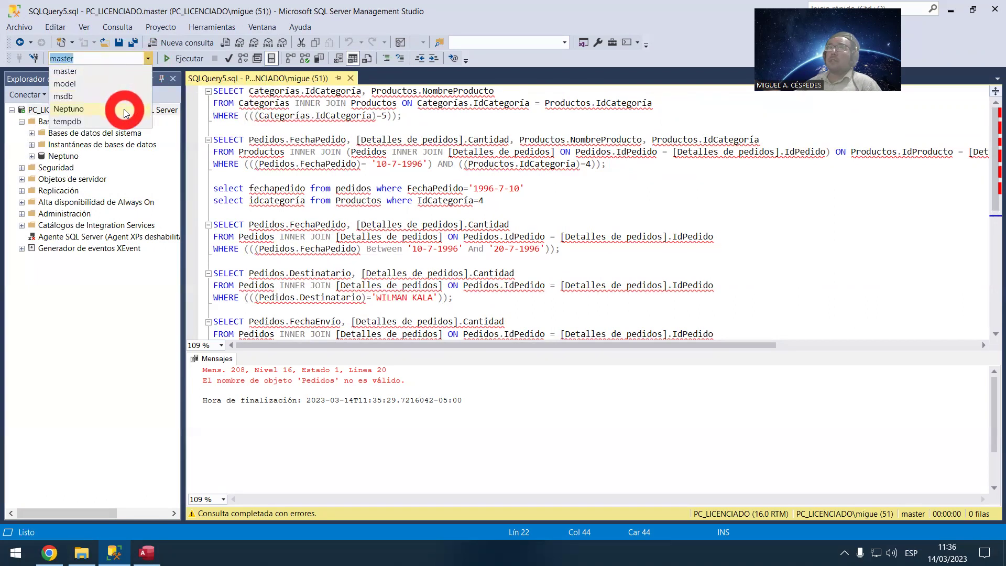
pyautogui.click(382, 112)
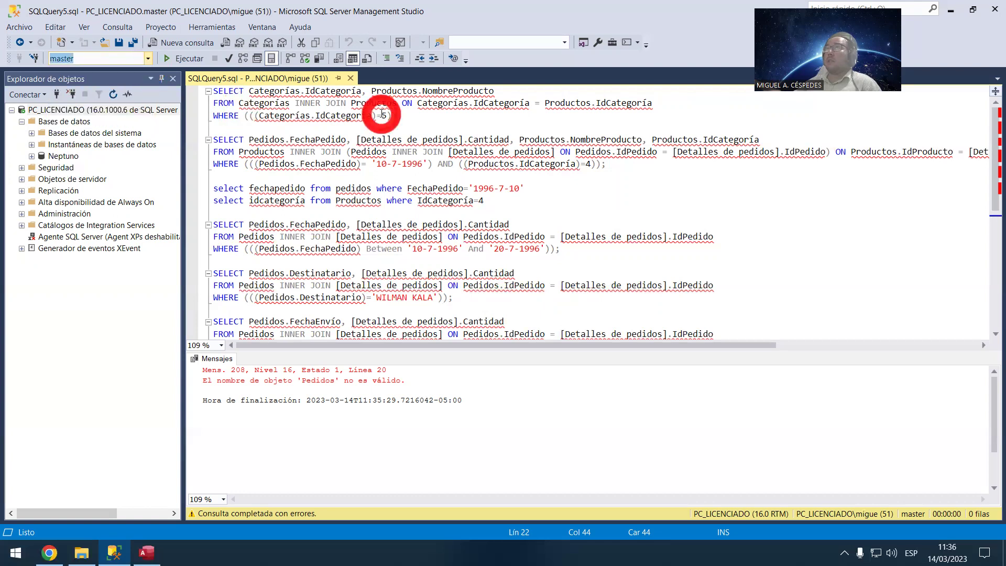
# Step: Add the lines "Use Neptuno" and "Go" at the end of the script, below the last query
pyautogui.scroll(-6, 552, 331)
pyautogui.click(433, 193)
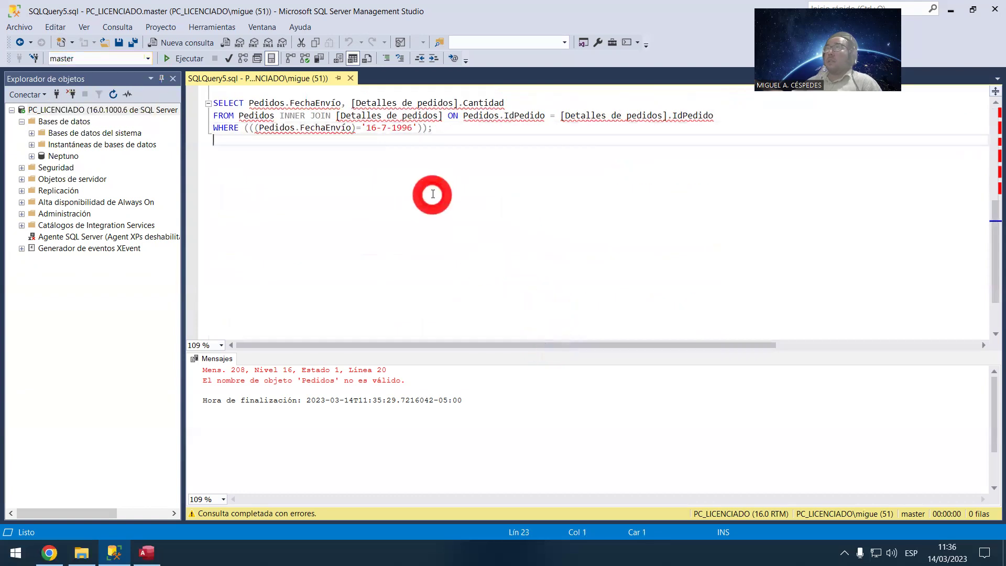
pyautogui.press('Return')
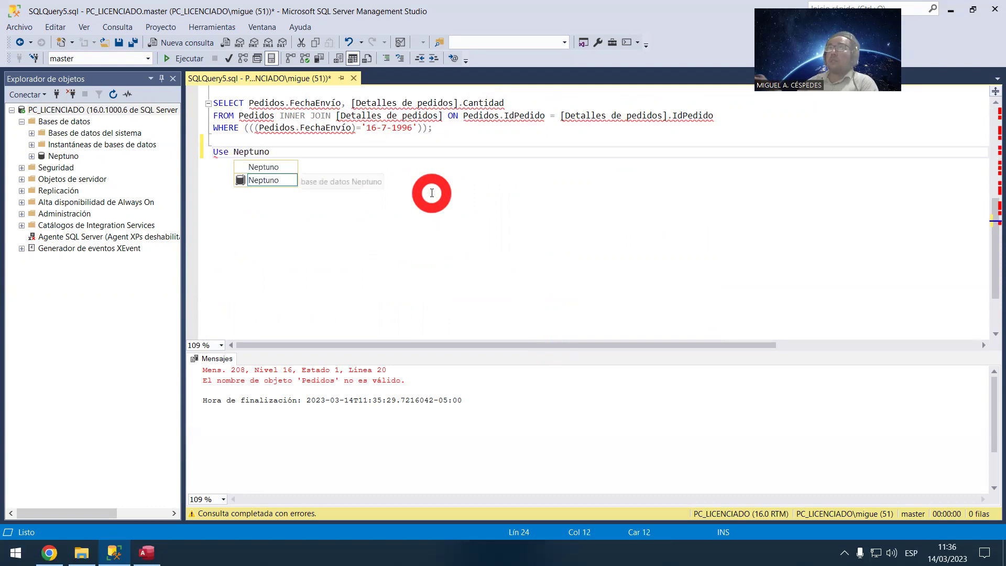
pyautogui.doubleClick(263, 180)
pyautogui.click(291, 161)
pyautogui.click(332, 172)
pyautogui.press('Return')
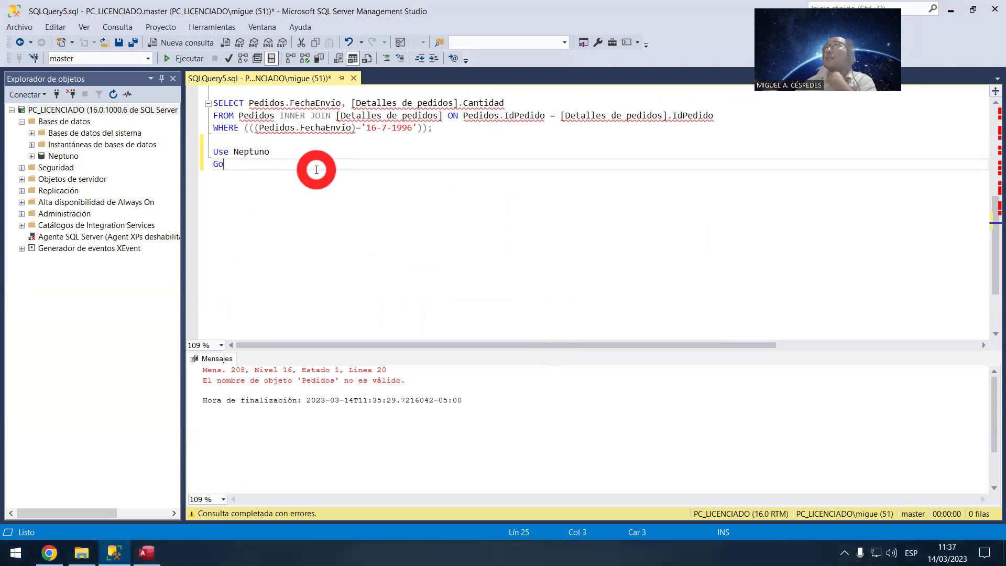
# Step: Execute only the "Use Neptuno" and "Go" lines to make Neptuno the active database
pyautogui.scroll(1, 315, 188)
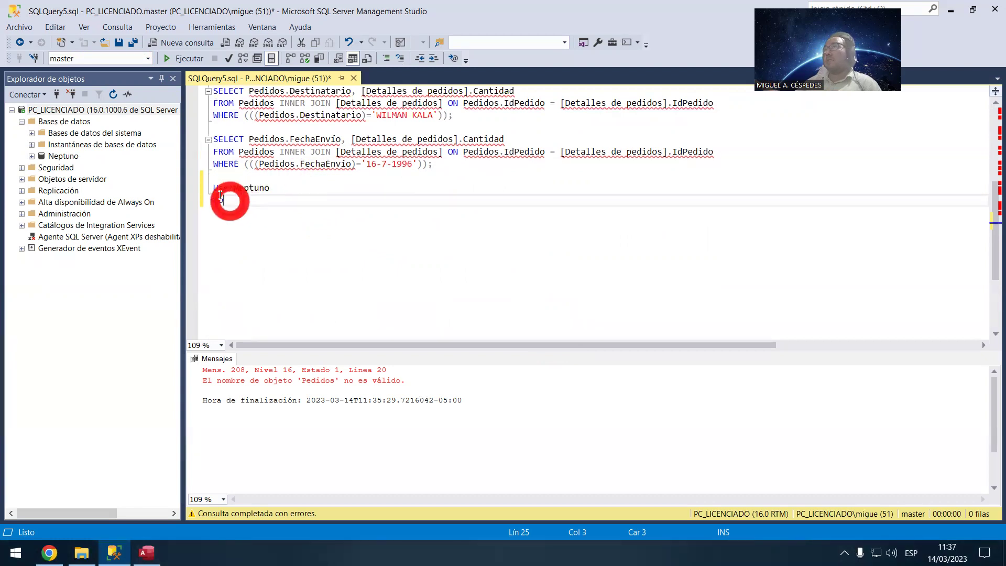
pyautogui.moveTo(222, 200); pyautogui.dragTo(208, 186)
pyautogui.click(183, 58)
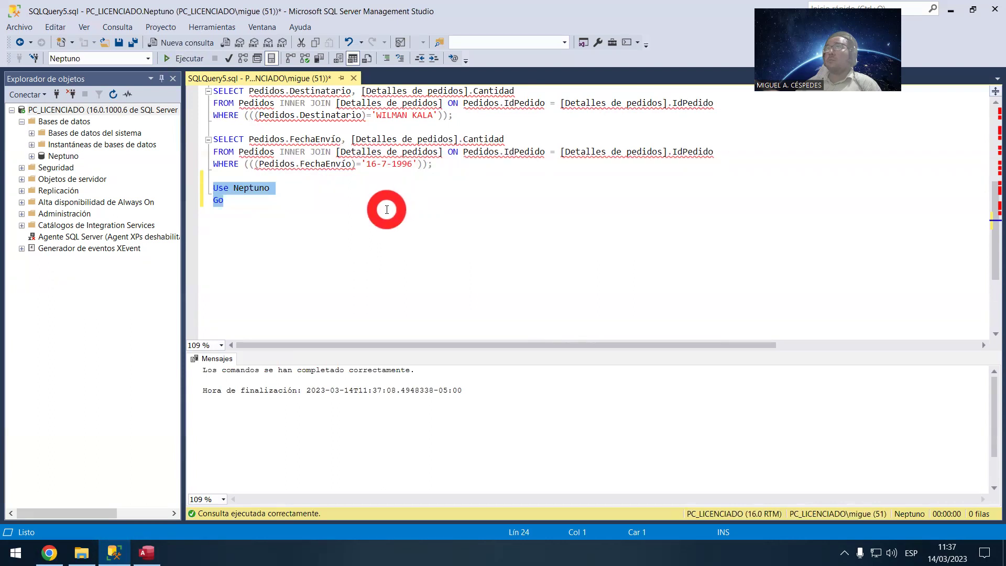
pyautogui.scroll(1, 428, 230)
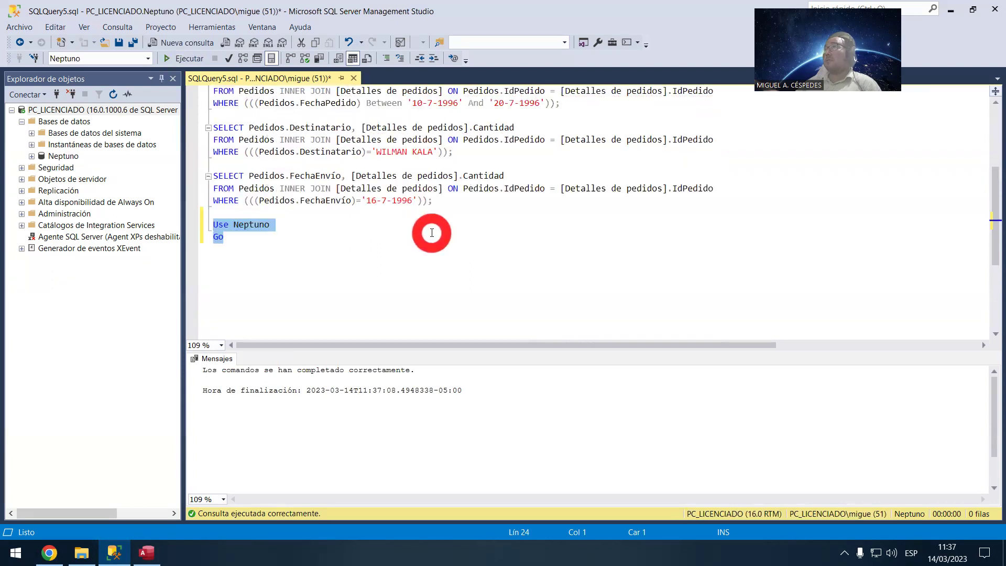
pyautogui.click(388, 241)
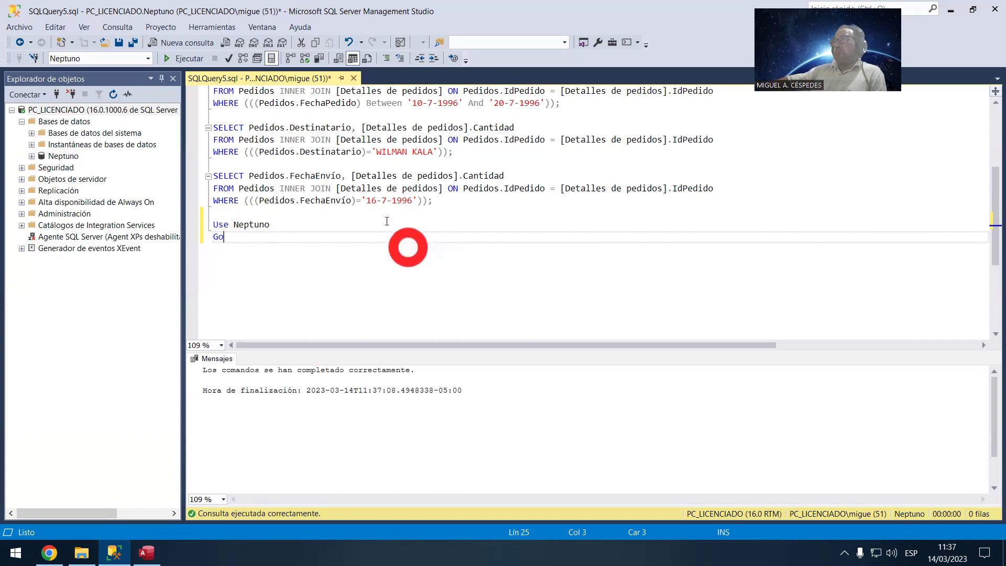
# Step: Choose Neptuno in the list of available databases and look over the queries in the script
pyautogui.click(148, 59)
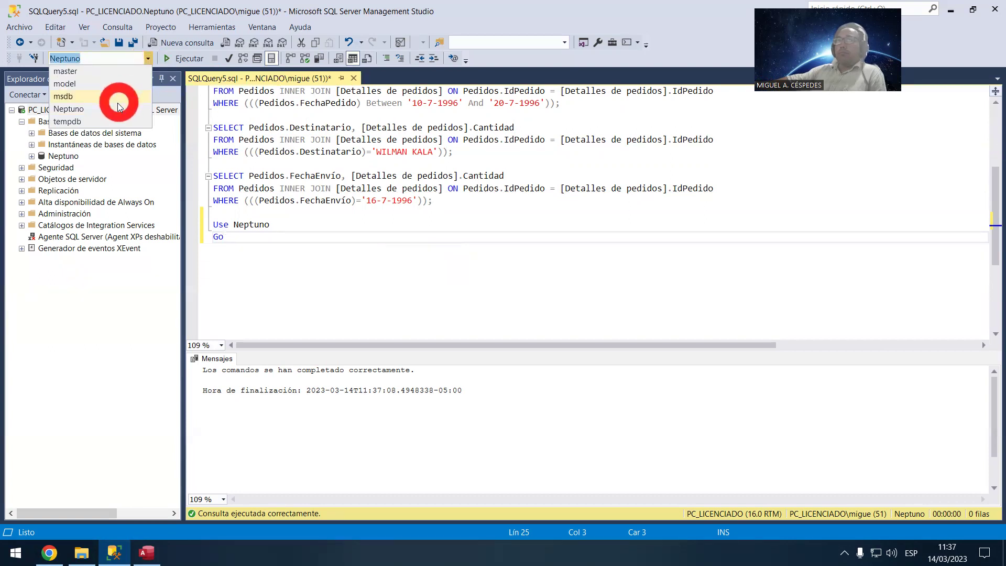
pyautogui.click(117, 108)
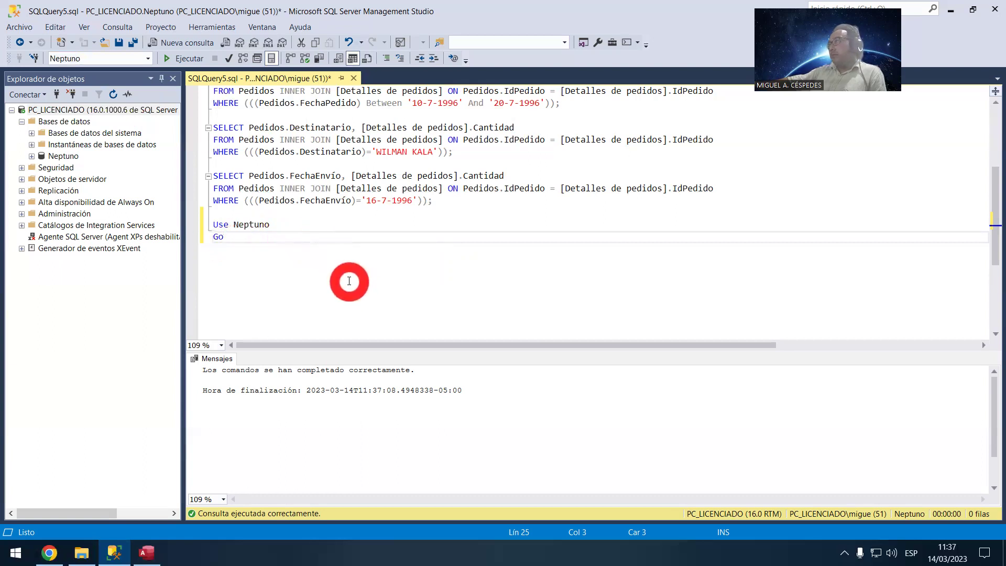
pyautogui.scroll(1, 348, 281)
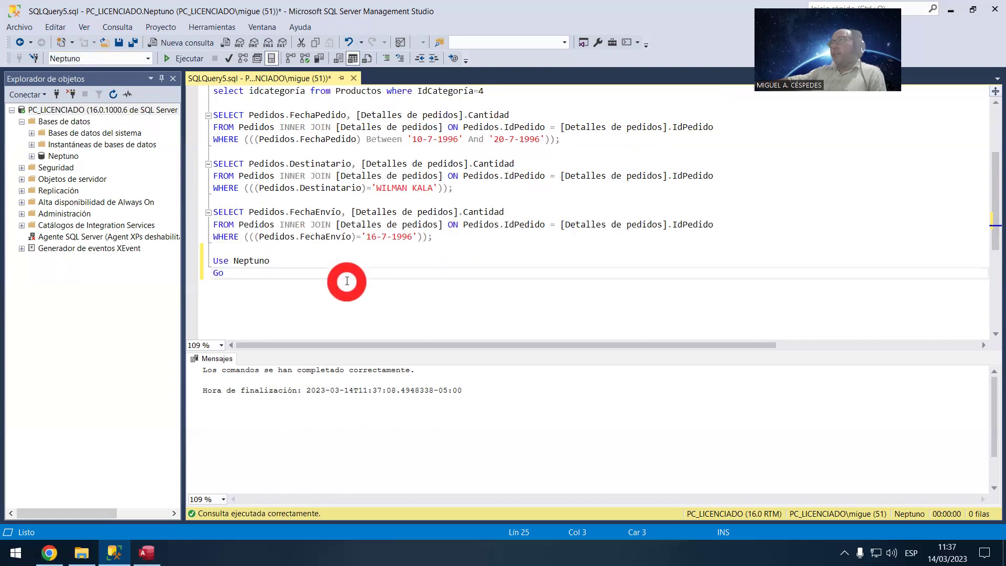
pyautogui.scroll(2, 347, 280)
pyautogui.scroll(-2, 348, 278)
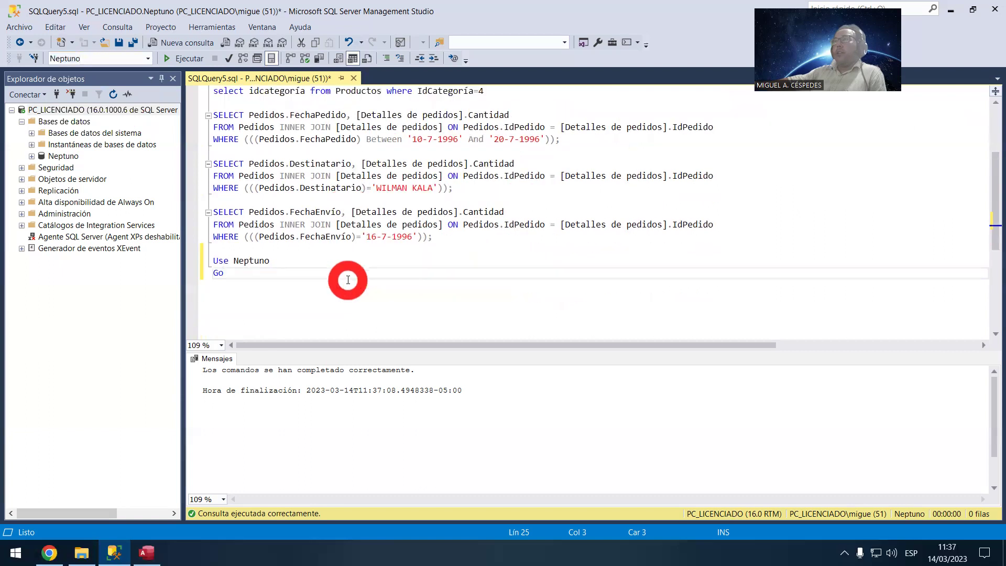
# Step: Separate the "Use Neptuno" block with a dashed comment line above it and blank lines below "Go", saving the script
pyautogui.click(280, 246)
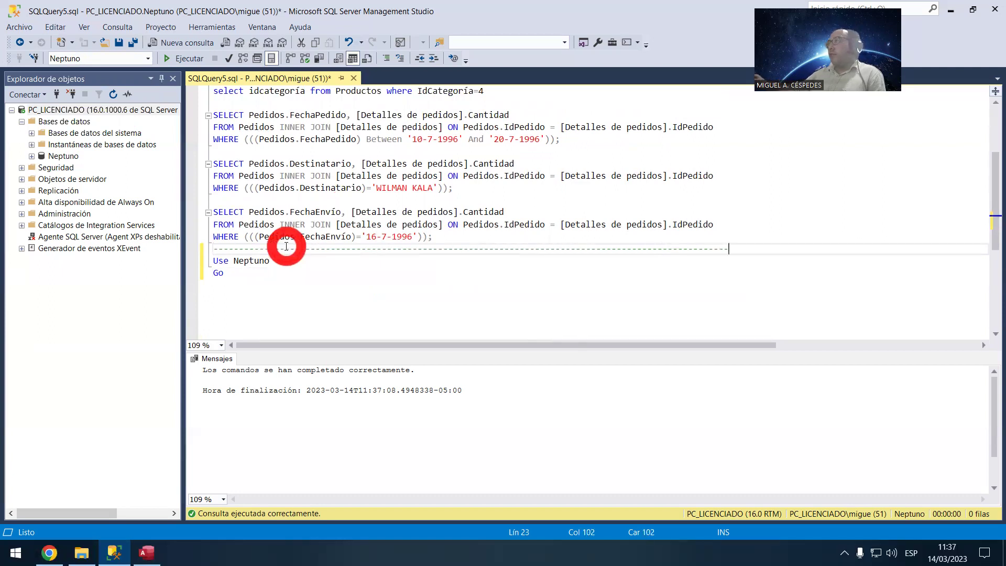
pyautogui.click(329, 293)
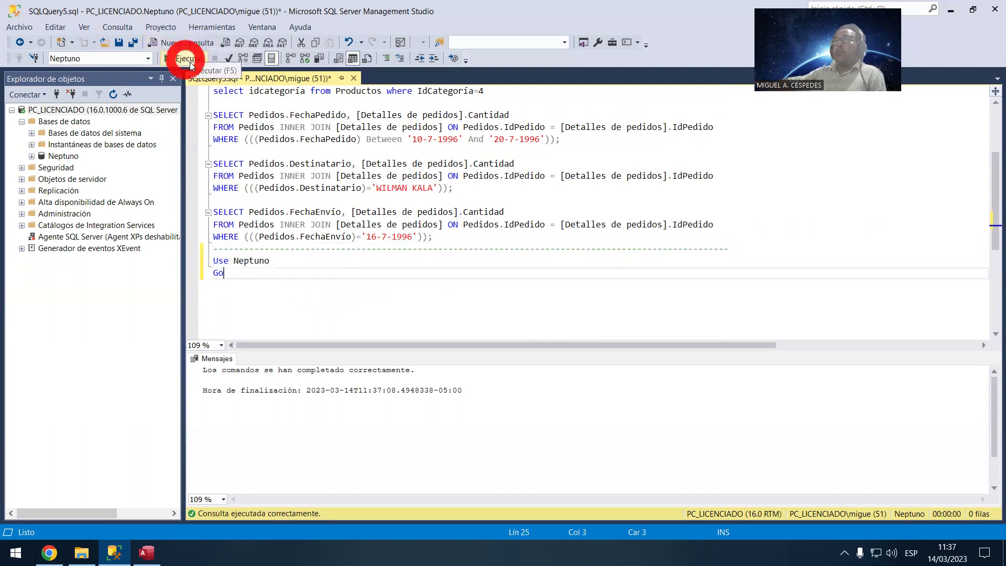
pyautogui.click(119, 43)
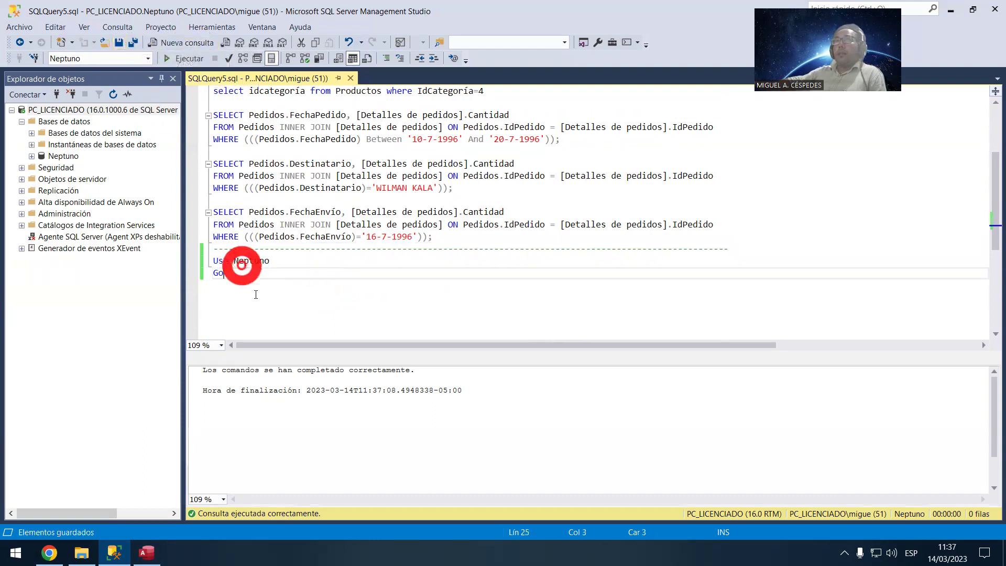
pyautogui.press('Return')
pyautogui.press('Return')
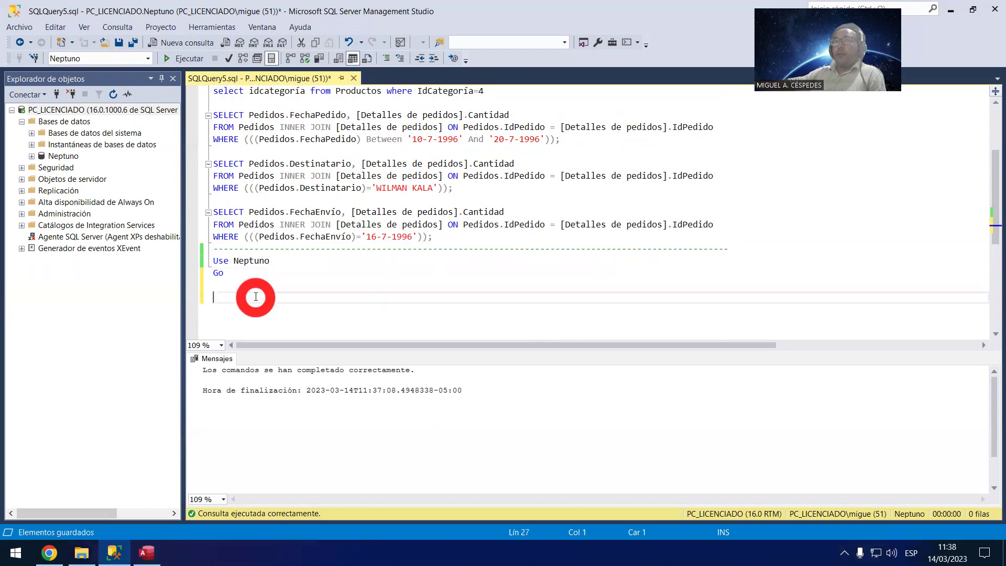
# Step: Switch to Access and open the query "Consulta de pedidos" in Design view, maximized
pyautogui.click(148, 551)
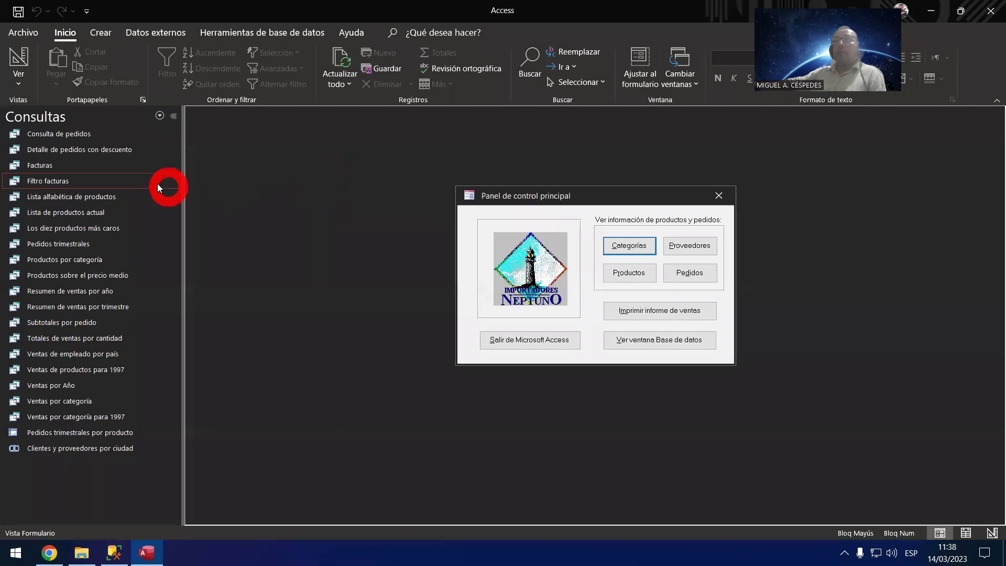
pyautogui.rightClick(87, 138)
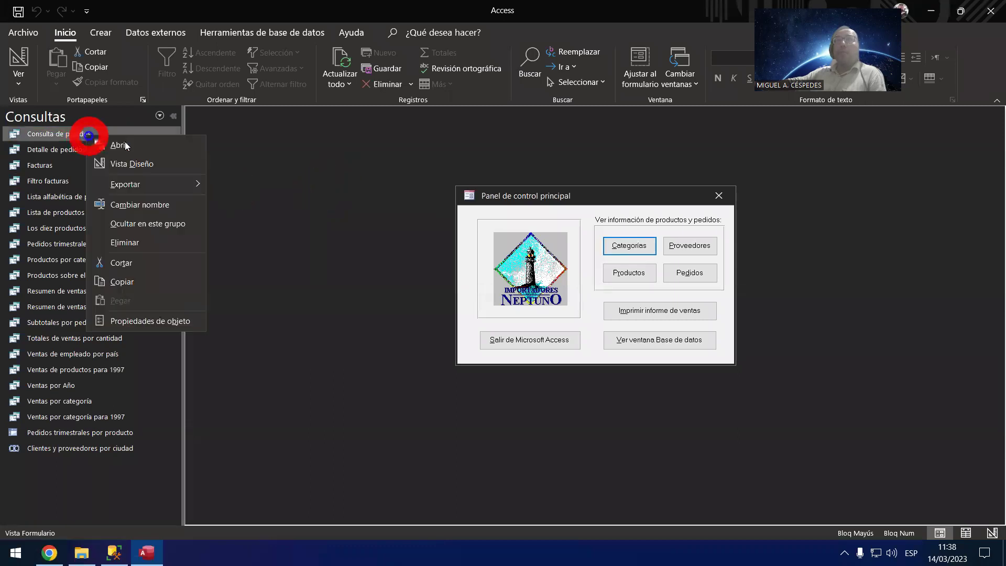
pyautogui.click(174, 165)
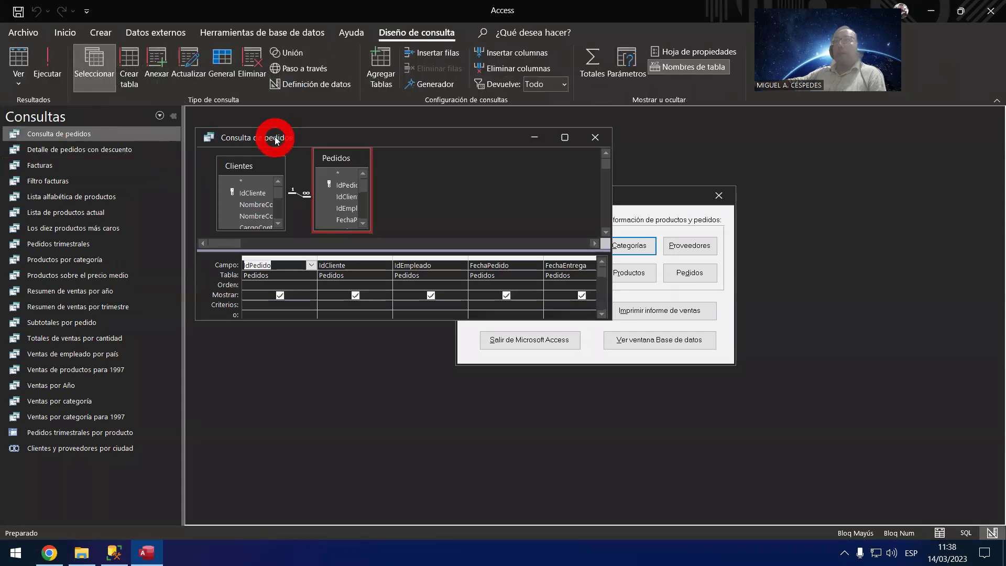
pyautogui.doubleClick(275, 139)
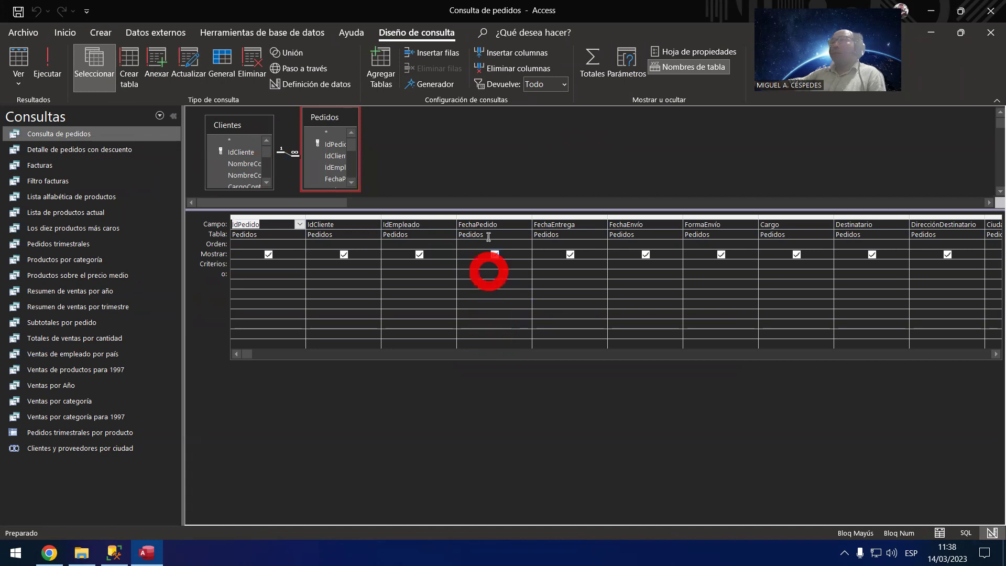
# Step: Enlarge the query's table area and the Clientes and Pedidos field lists, and move Pedidos farther away from Clientes
pyautogui.moveTo(489, 220); pyautogui.dragTo(484, 317)
pyautogui.click(356, 194)
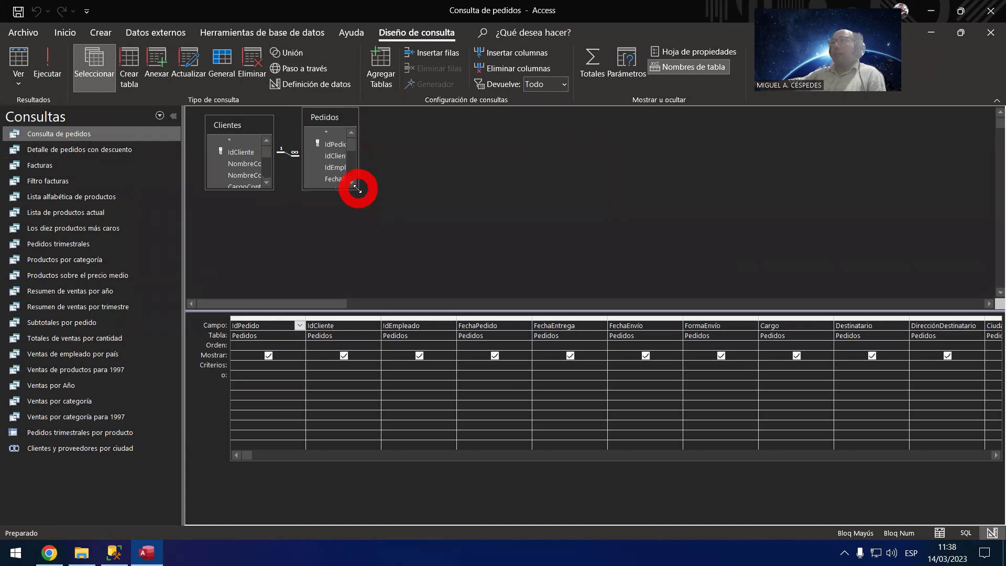
pyautogui.moveTo(357, 188); pyautogui.dragTo(387, 230)
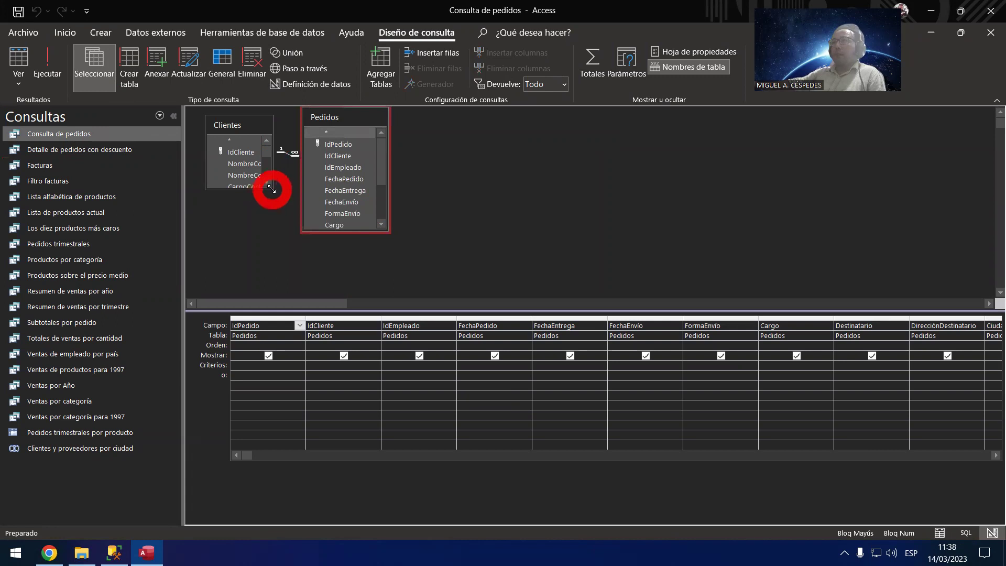
pyautogui.moveTo(286, 217); pyautogui.dragTo(288, 220)
pyautogui.click(335, 139)
pyautogui.moveTo(343, 124); pyautogui.dragTo(465, 141)
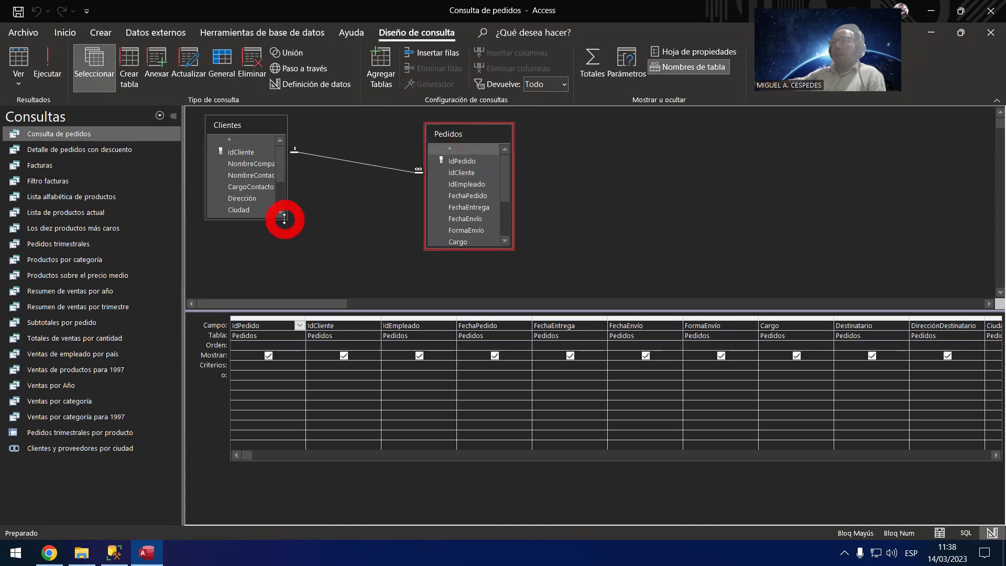
pyautogui.moveTo(284, 219); pyautogui.dragTo(285, 247)
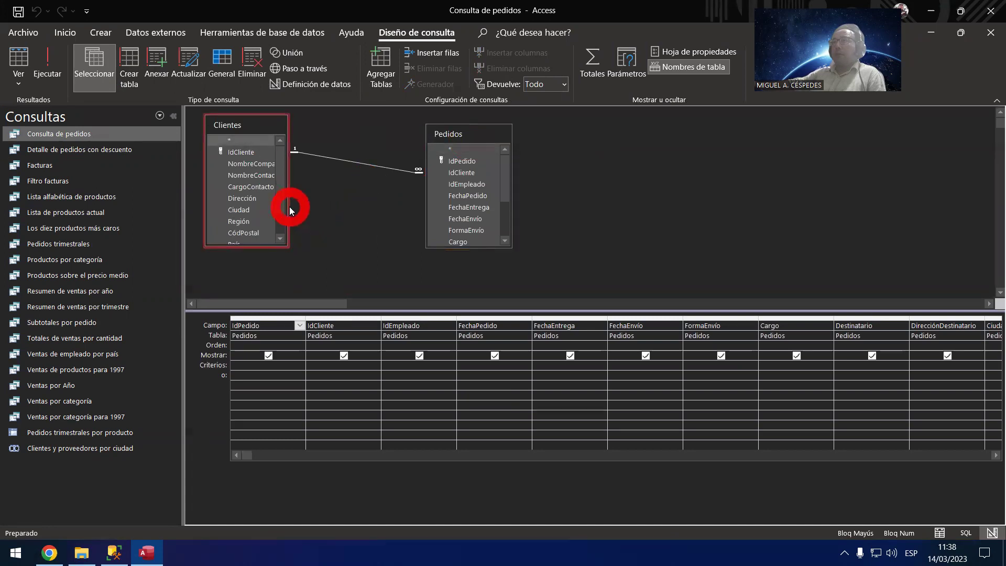
pyautogui.moveTo(287, 205); pyautogui.dragTo(307, 206)
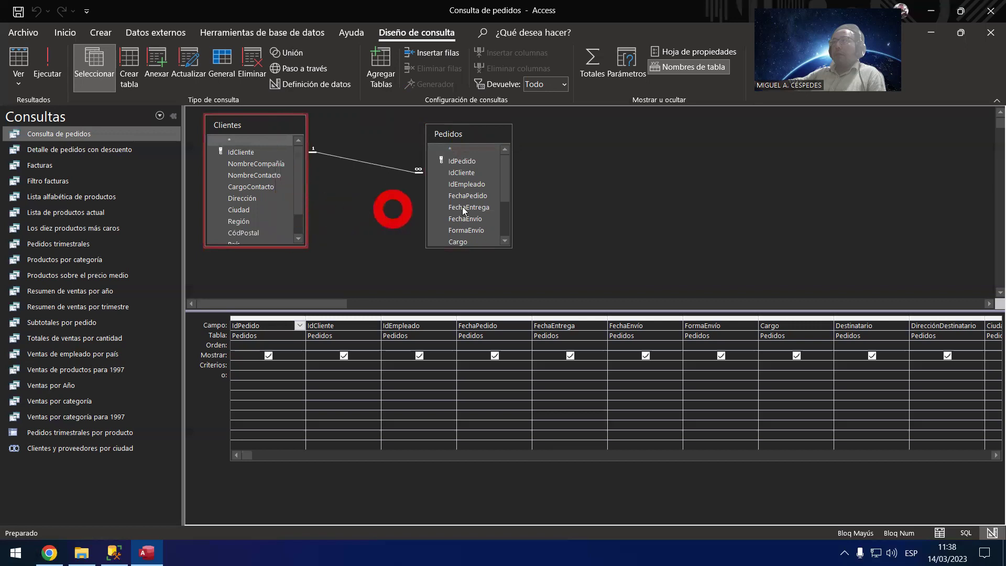
# Step: Run the query and fit the Cliente column's width to its contents
pyautogui.click(55, 66)
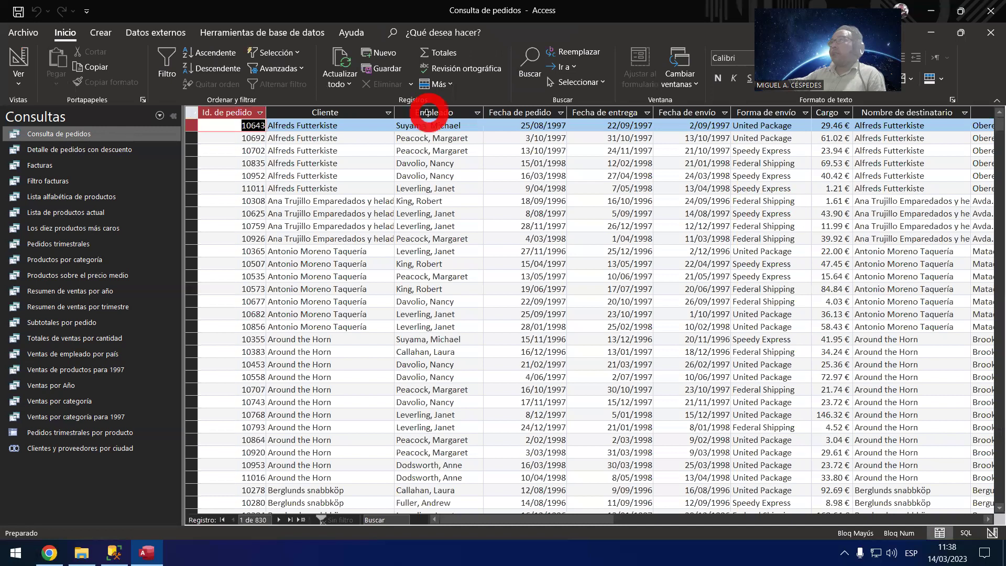
pyautogui.doubleClick(394, 112)
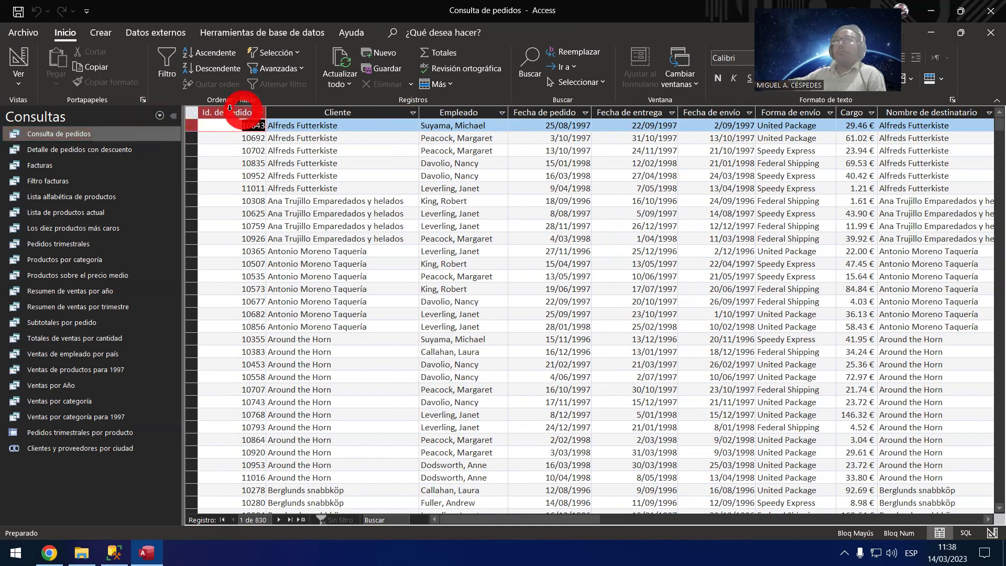
# Step: Show "Consulta de pedidos" in SQL view and copy its whole SELECT statement
pyautogui.click(18, 82)
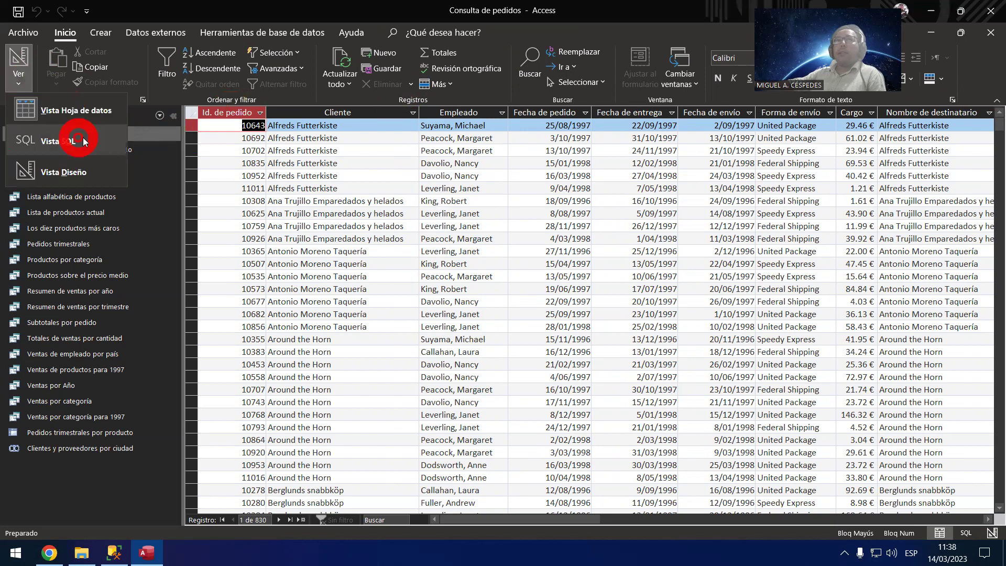
pyautogui.click(89, 140)
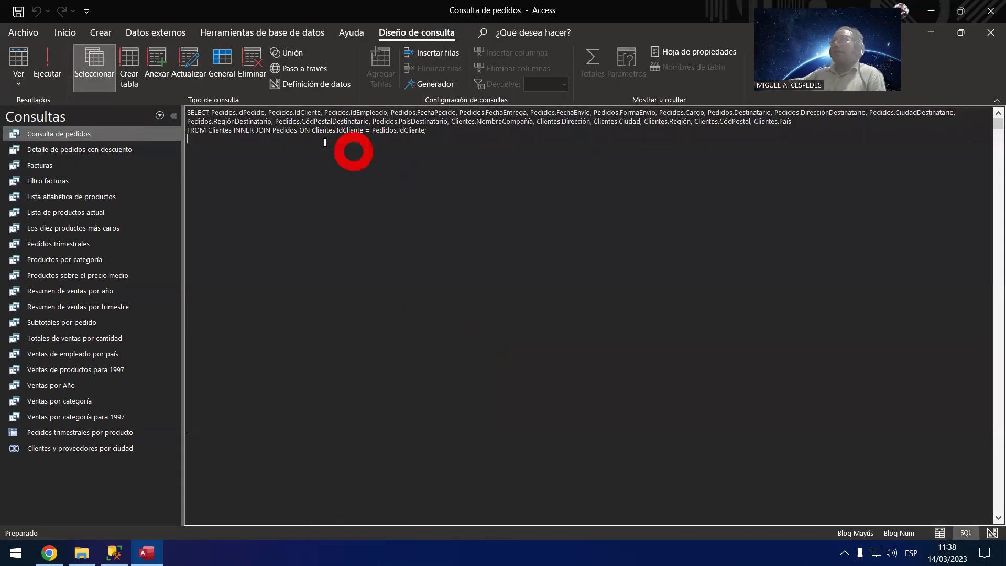
pyautogui.click(478, 142)
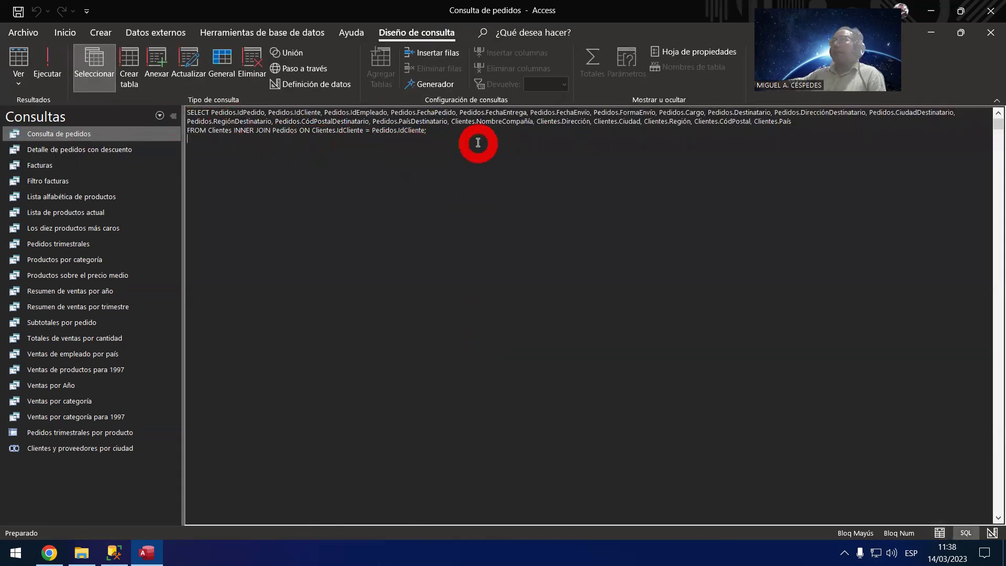
pyautogui.scroll(-1, 460, 123)
pyautogui.scroll(1, 449, 157)
pyautogui.moveTo(451, 130); pyautogui.dragTo(148, 109)
pyautogui.rightClick(281, 131)
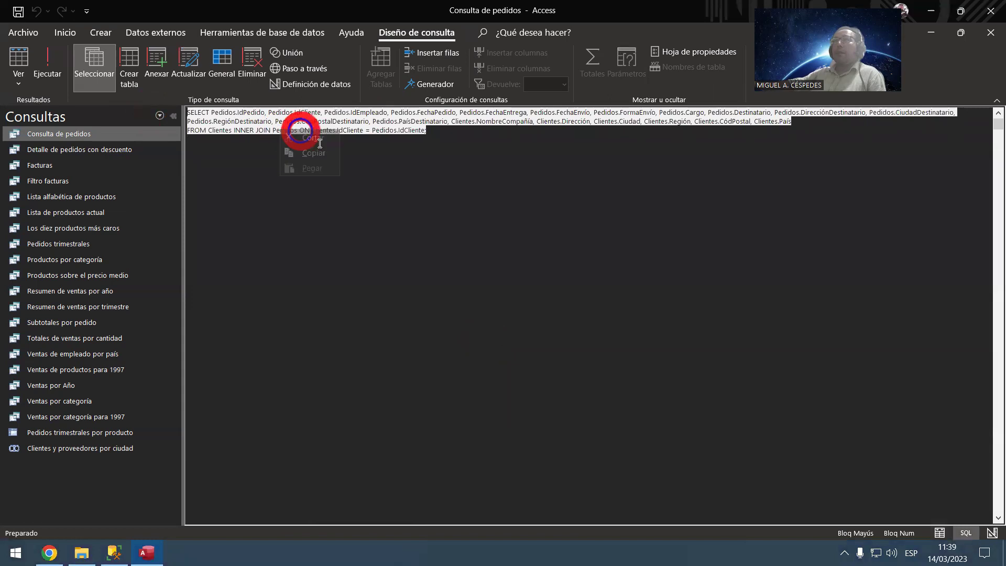
pyautogui.click(323, 155)
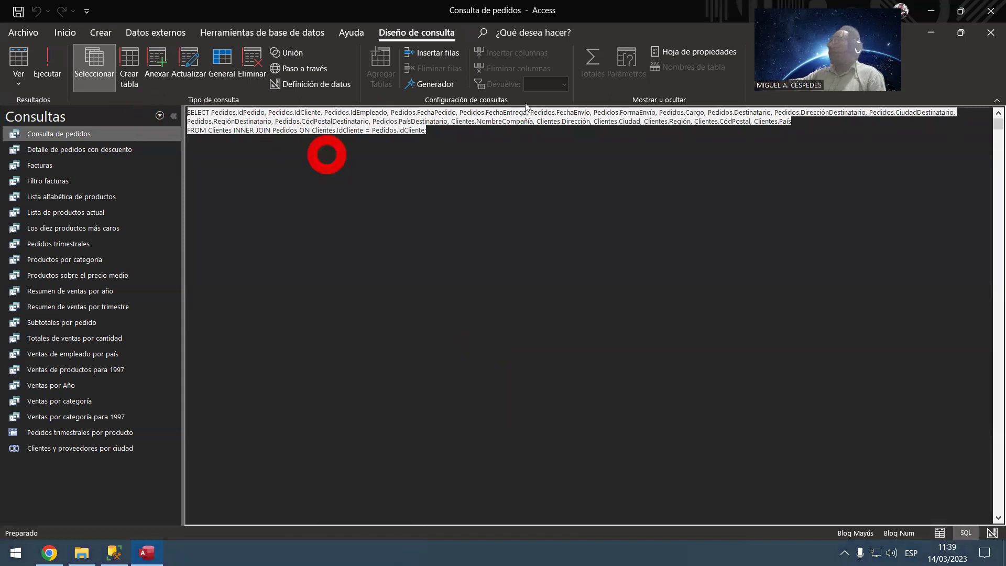
# Step: Switch to SQL Server Management Studio and paste the copied statement below "Go" in the script
pyautogui.hotkey('alt', 'Tab')
pyautogui.click(369, 296)
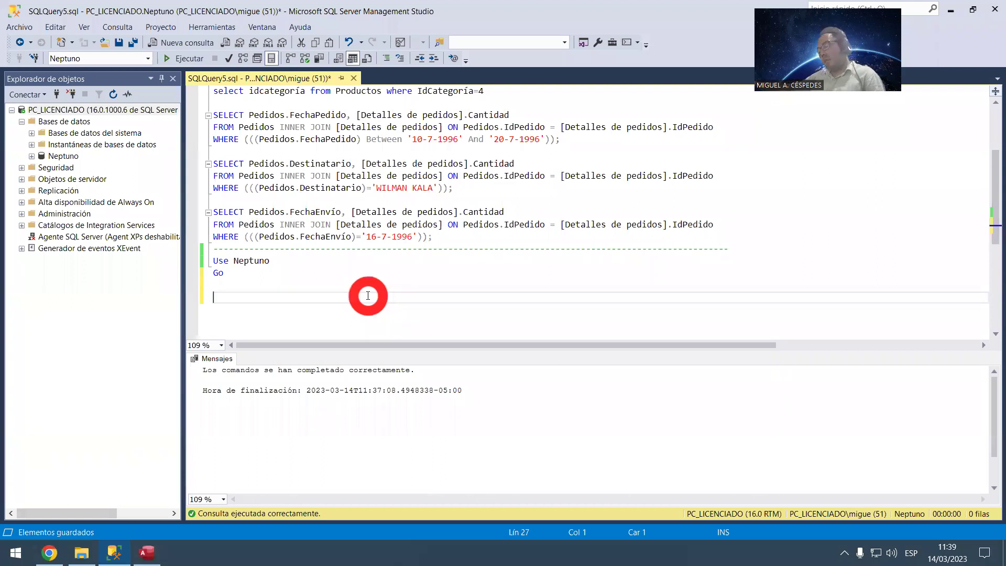
pyautogui.hotkey('ctrl', 'v')
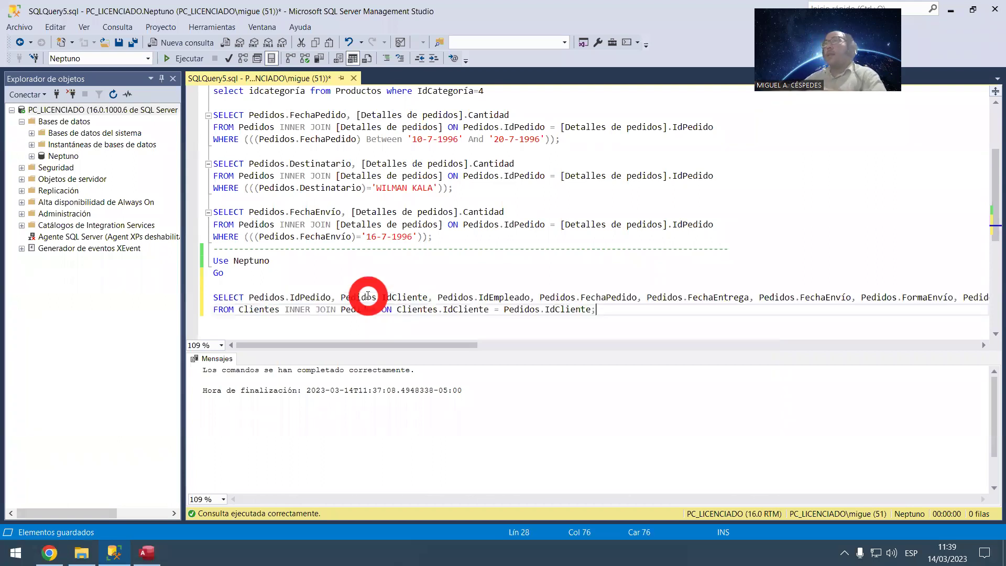
# Step: Look over the pasted query joining Clientes and Pedidos, and execute only that statement
pyautogui.click(459, 271)
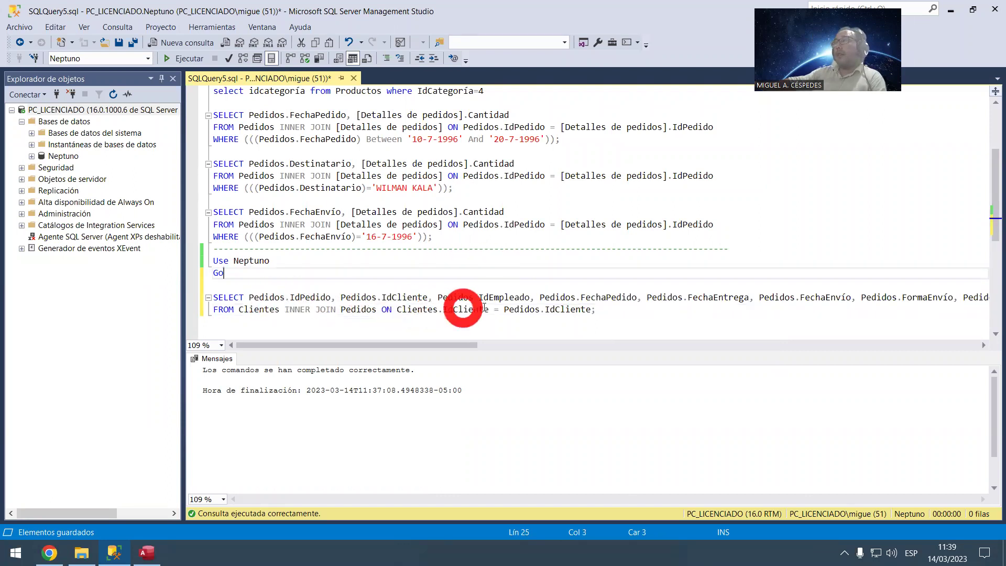
pyautogui.scroll(1, 522, 294)
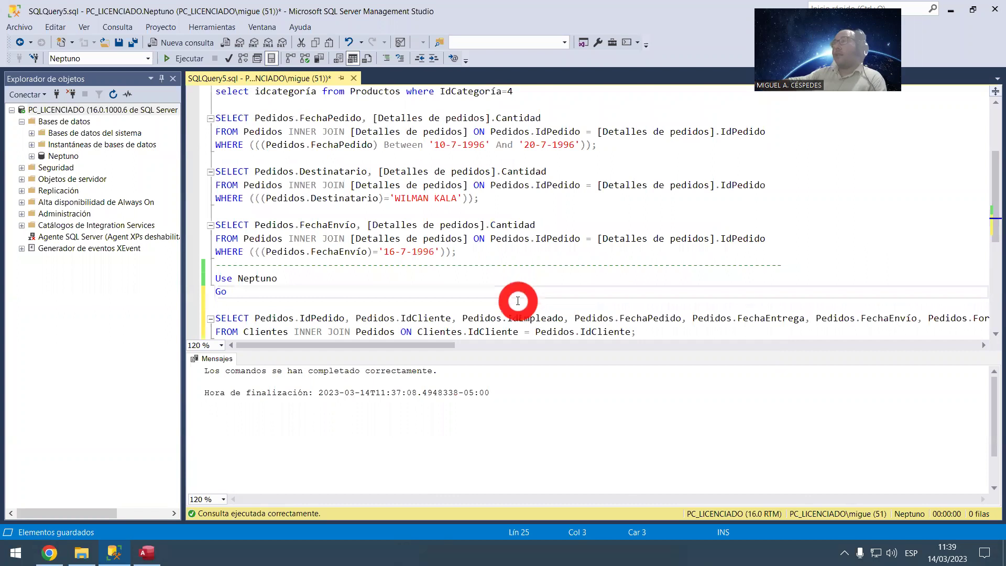
pyautogui.scroll(4, 517, 300)
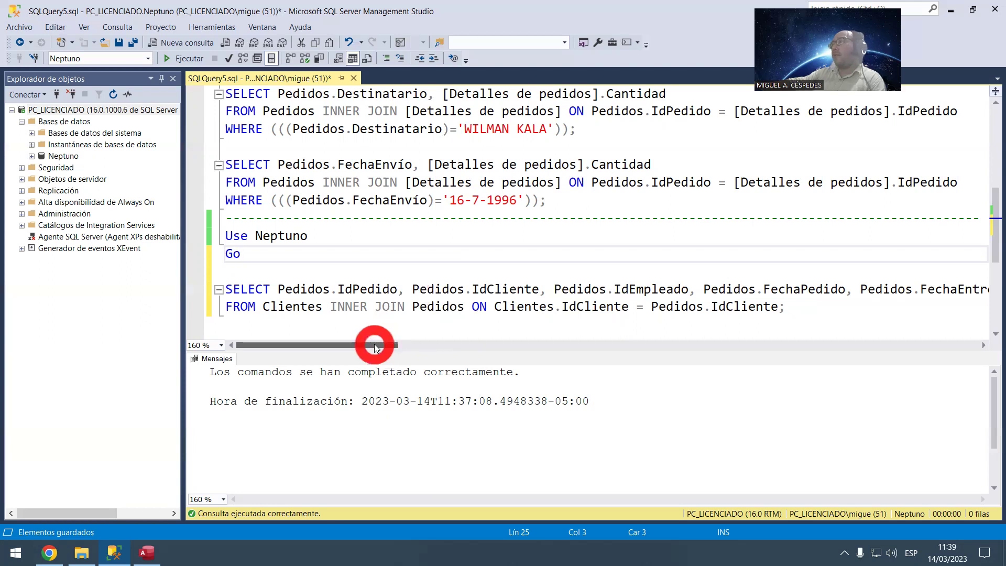
pyautogui.moveTo(375, 347); pyautogui.dragTo(305, 344)
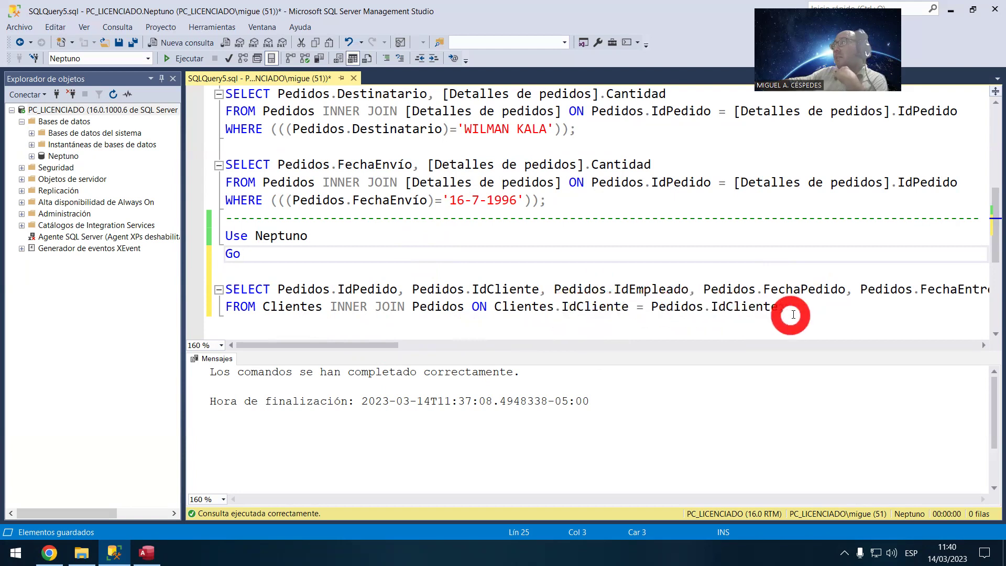
pyautogui.scroll(-4, 796, 310)
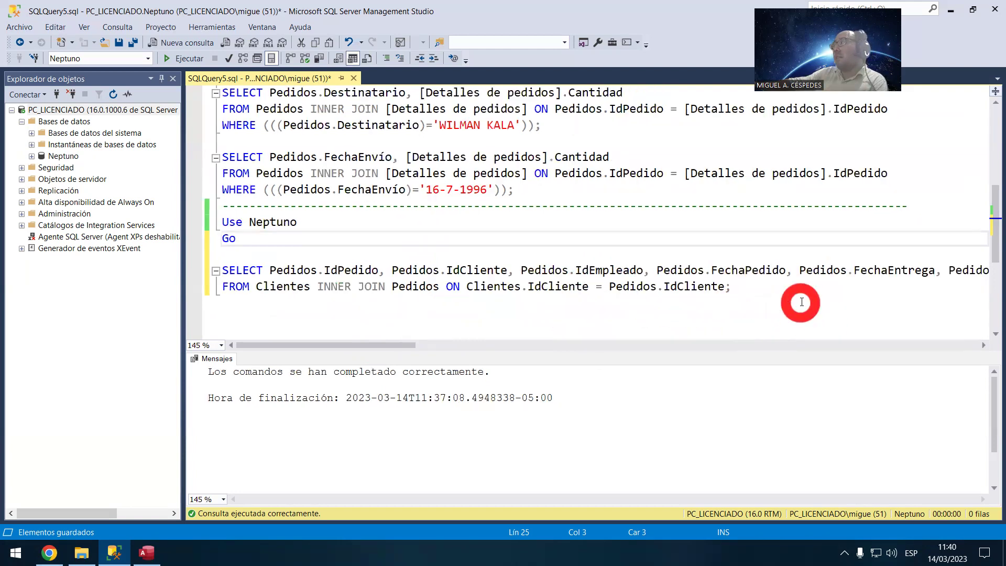
pyautogui.scroll(-1, 759, 297)
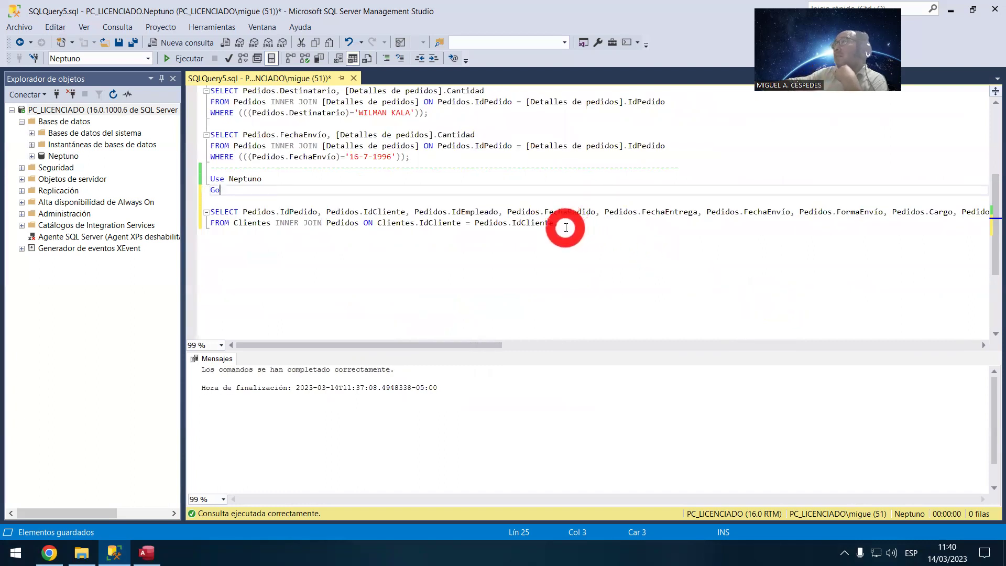
pyautogui.moveTo(566, 228); pyautogui.dragTo(202, 215)
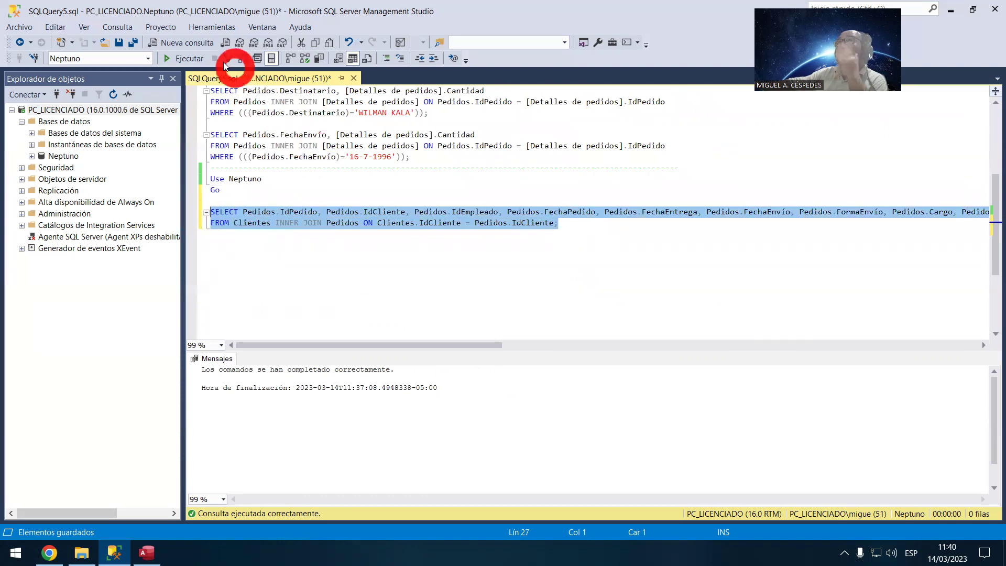
pyautogui.click(178, 59)
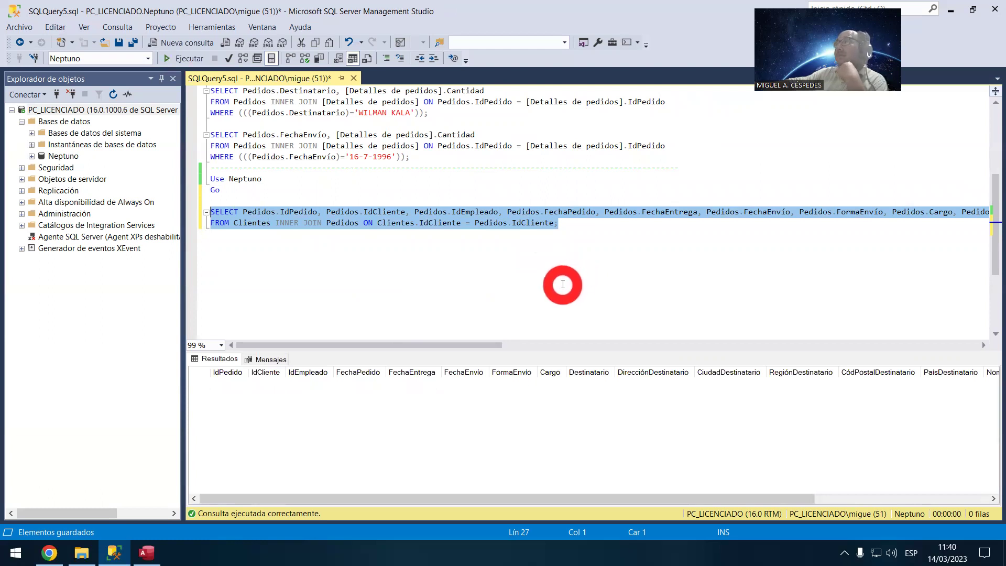
pyautogui.click(562, 284)
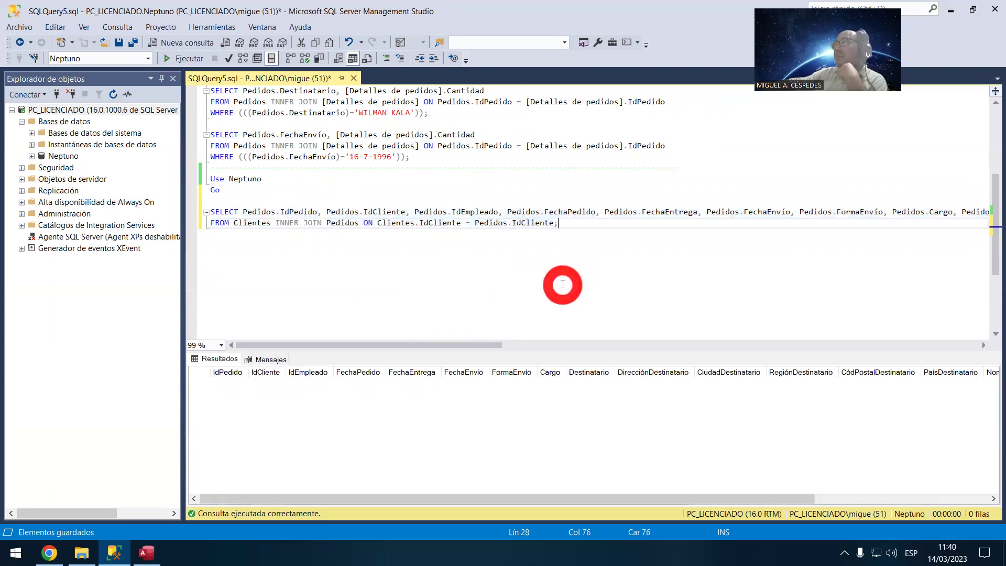
# Step: Execute only the query that filters Pedidos.FechaEnvío by '16-7-1996'
pyautogui.scroll(-2, 560, 285)
pyautogui.scroll(3, 557, 298)
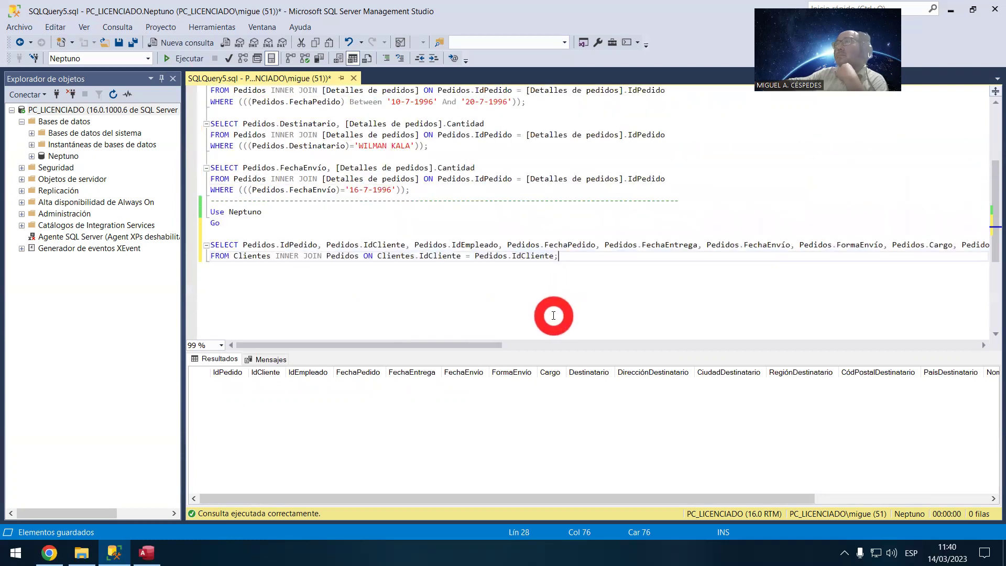
pyautogui.moveTo(410, 190); pyautogui.dragTo(217, 159)
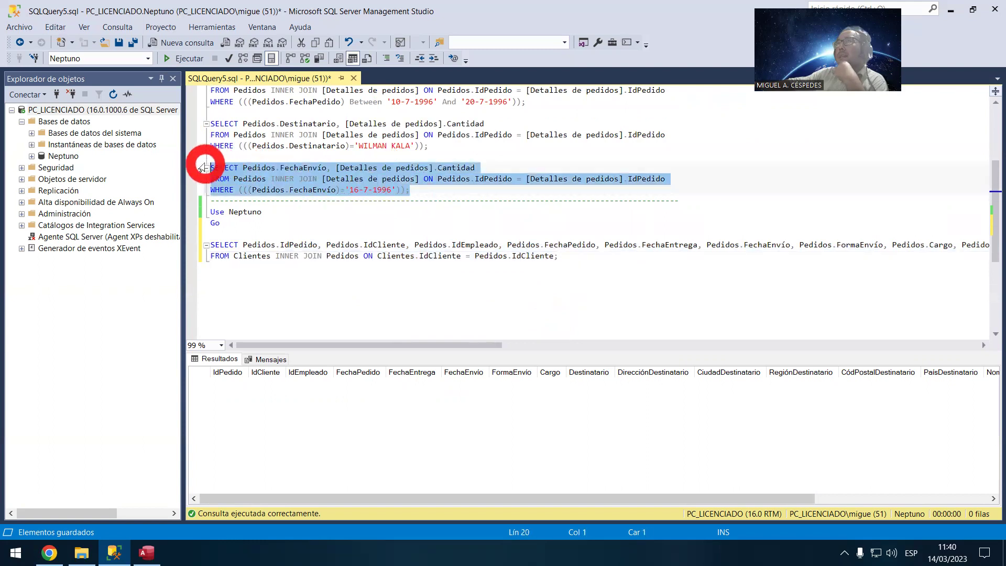
pyautogui.click(183, 58)
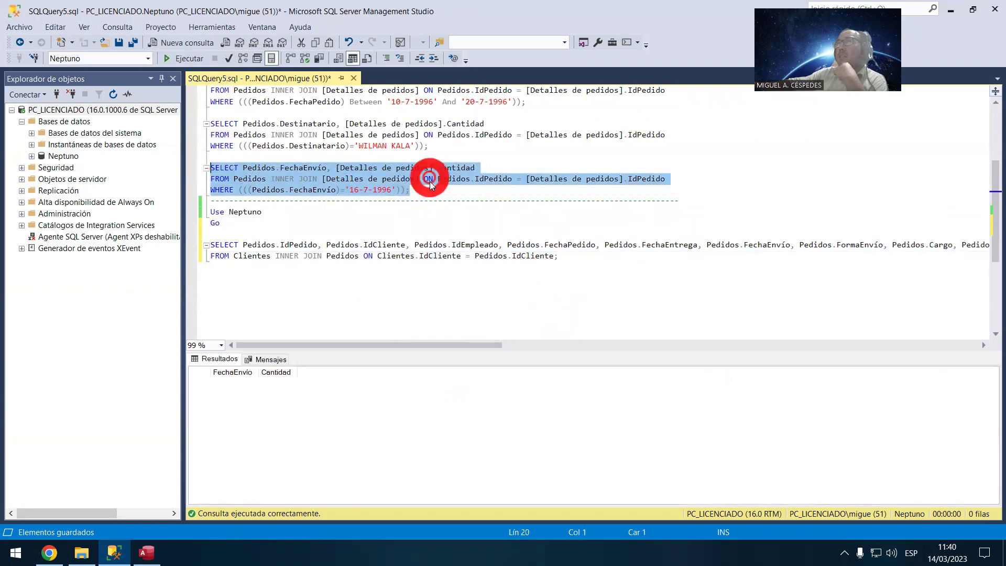
pyautogui.click(425, 212)
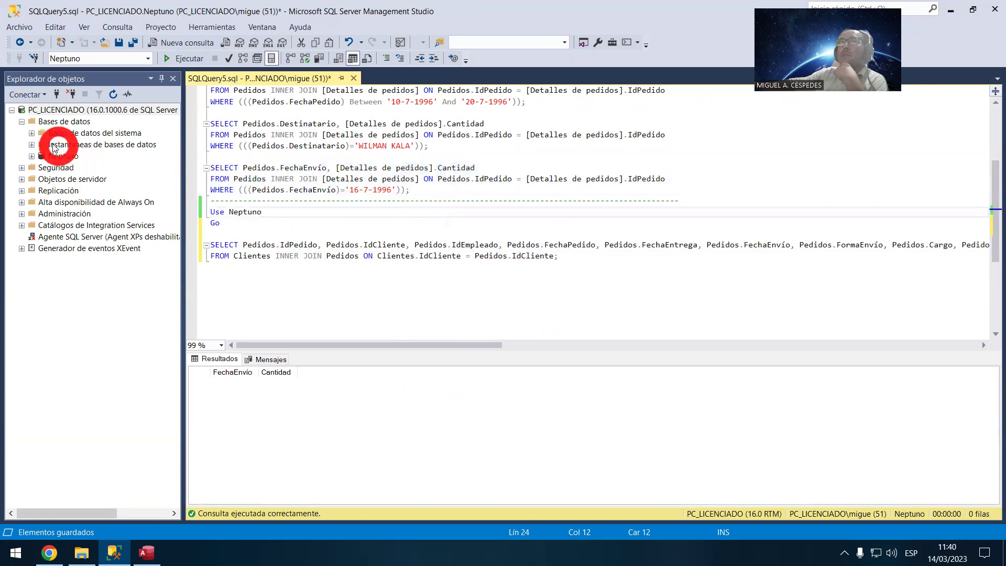
# Step: Examine the tables of the Neptuno database, including the columns of dbo.Categorías
pyautogui.click(32, 156)
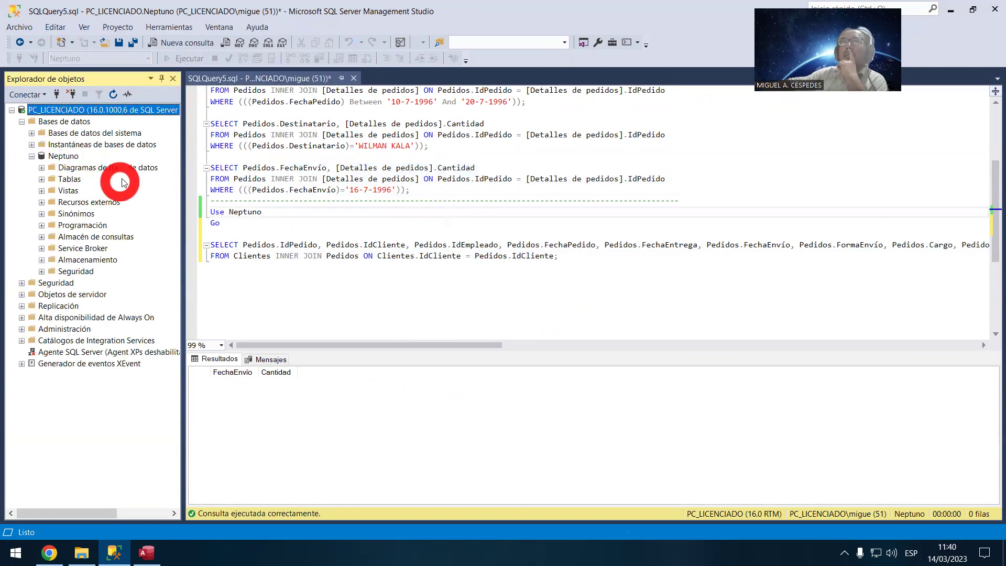
pyautogui.click(42, 179)
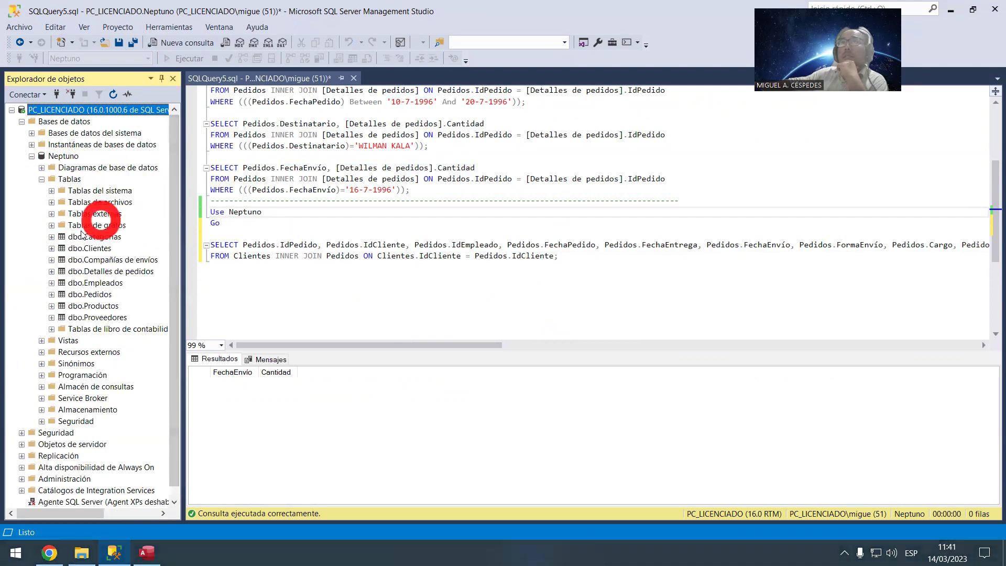
pyautogui.click(51, 237)
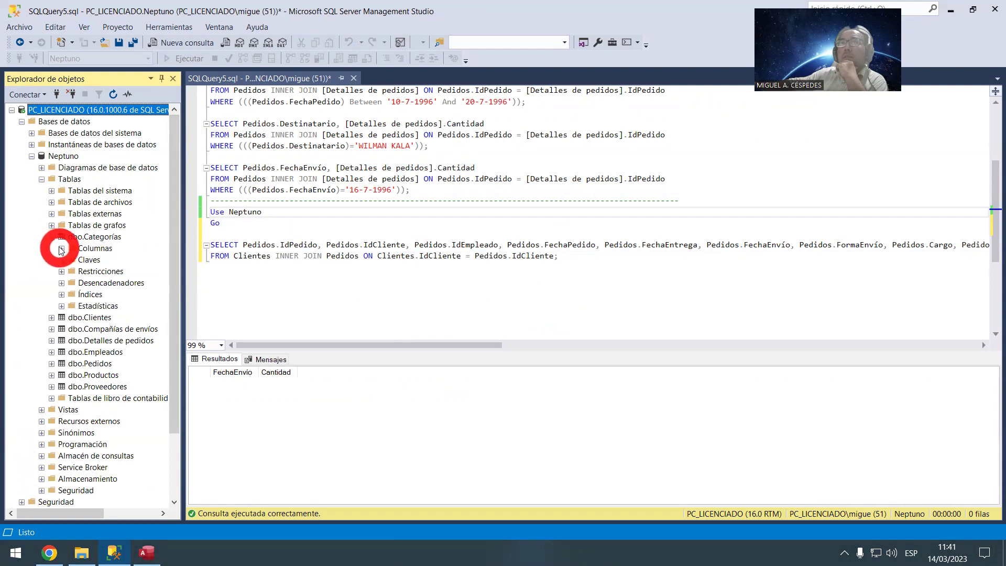
pyautogui.click(61, 249)
pyautogui.click(61, 249)
pyautogui.click(62, 236)
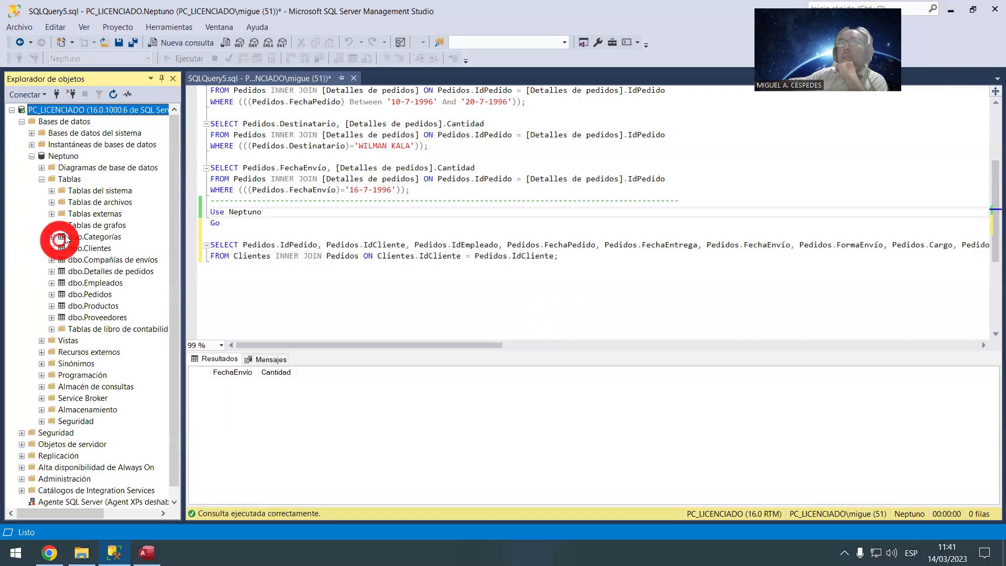
pyautogui.click(42, 179)
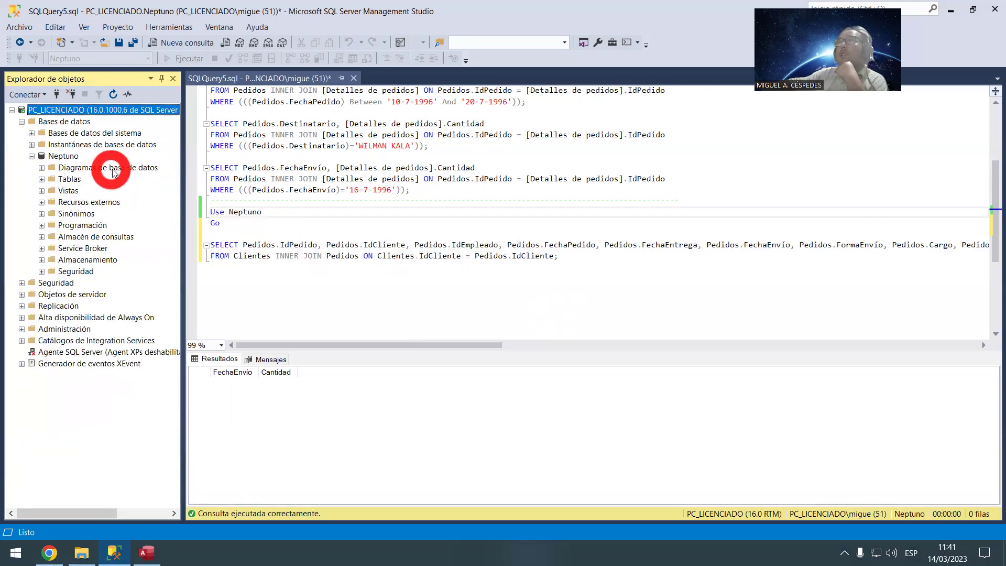
pyautogui.click(71, 159)
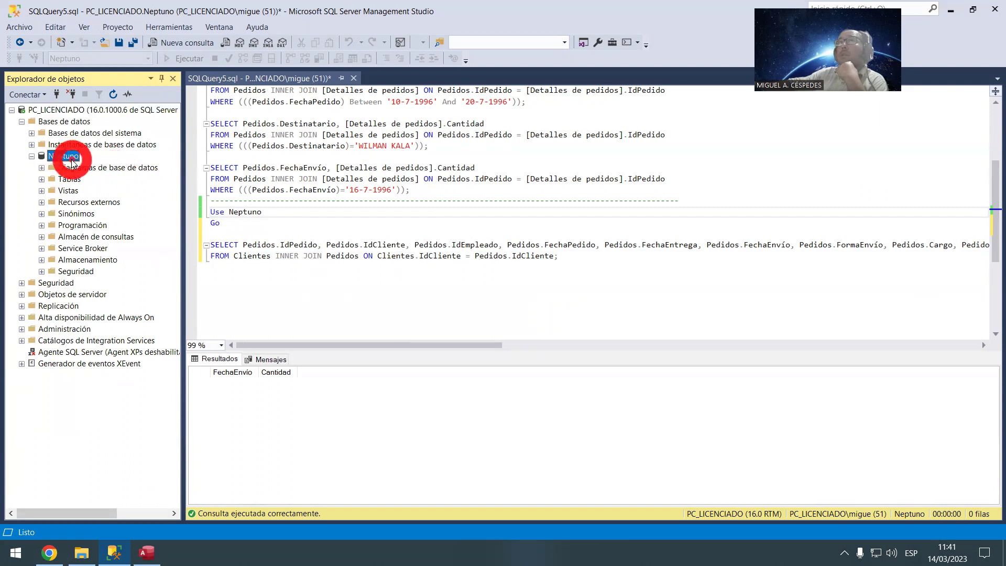
pyautogui.click(31, 156)
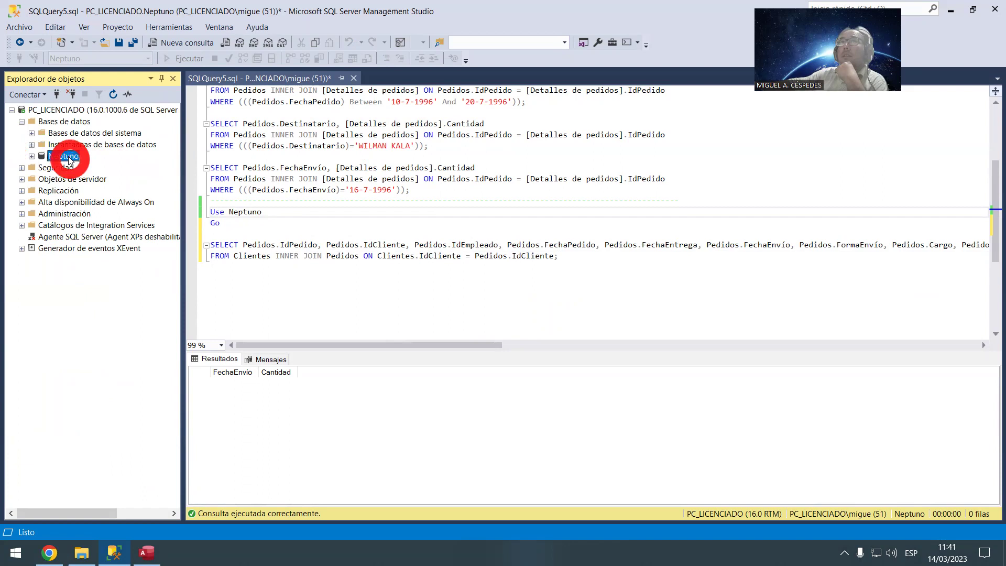
pyautogui.rightClick(68, 158)
pyautogui.moveTo(208, 209); pyautogui.dragTo(325, 177)
pyautogui.moveTo(628, 386)
pyautogui.mouseDown()
pyautogui.moveTo(653, 466)
pyautogui.moveTo(702, 465)
pyautogui.mouseUp()
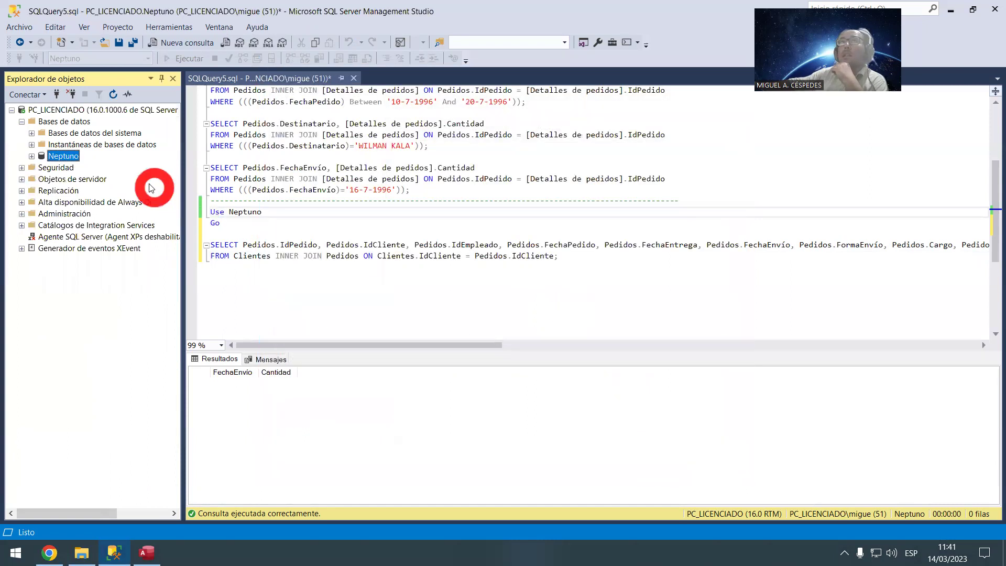
# Step: Delete the Neptuno database from the server, closing its existing connections and removing its backup and restore history
pyautogui.rightClick(68, 155)
pyautogui.moveTo(141, 222); pyautogui.dragTo(209, 318)
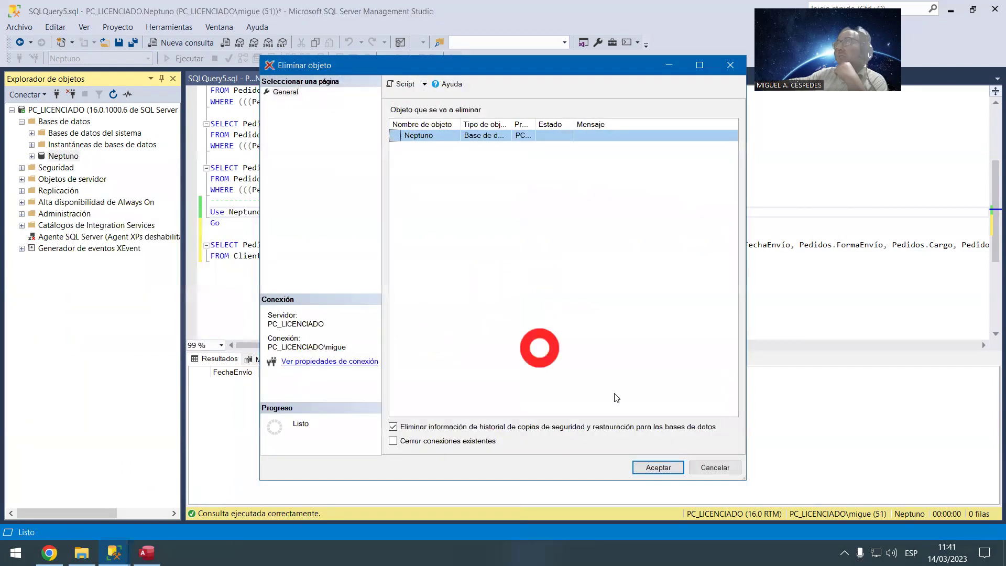
pyautogui.click(419, 441)
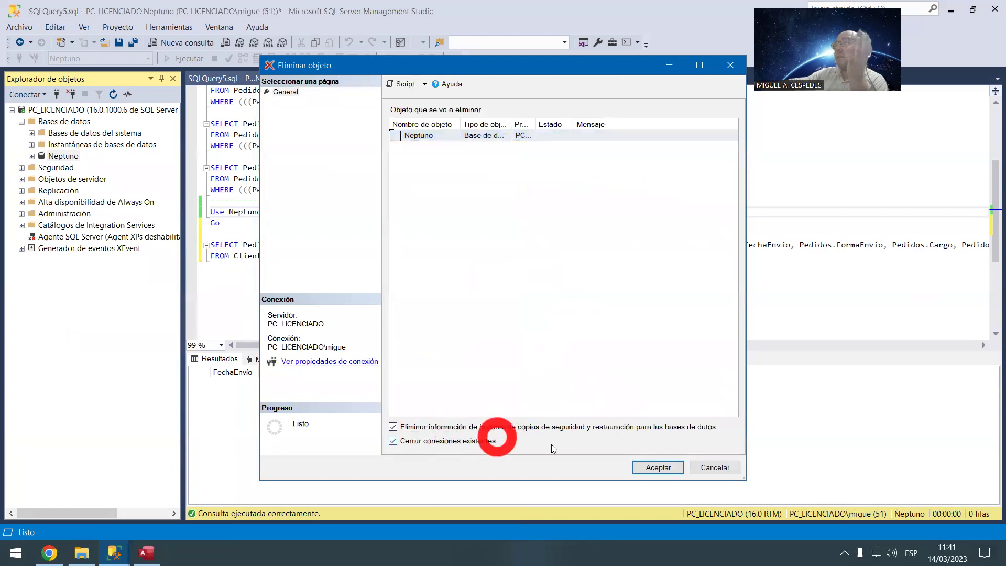
pyautogui.click(657, 468)
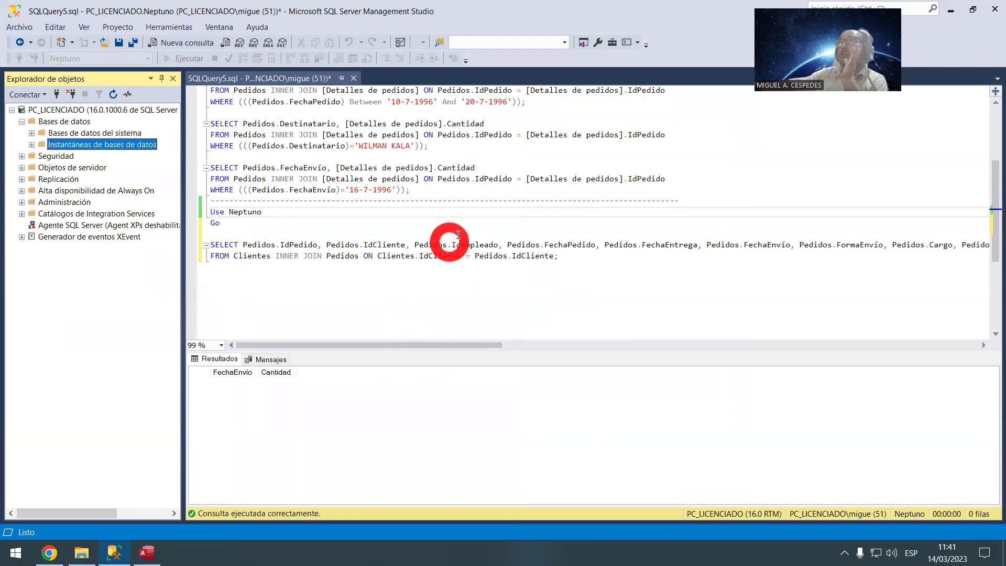
# Step: Switch to File Explorer and delete both Neptuno SQL Server database files and Scripts_BD_Neptuno from the BD_Neptuno folder
pyautogui.click(953, 9)
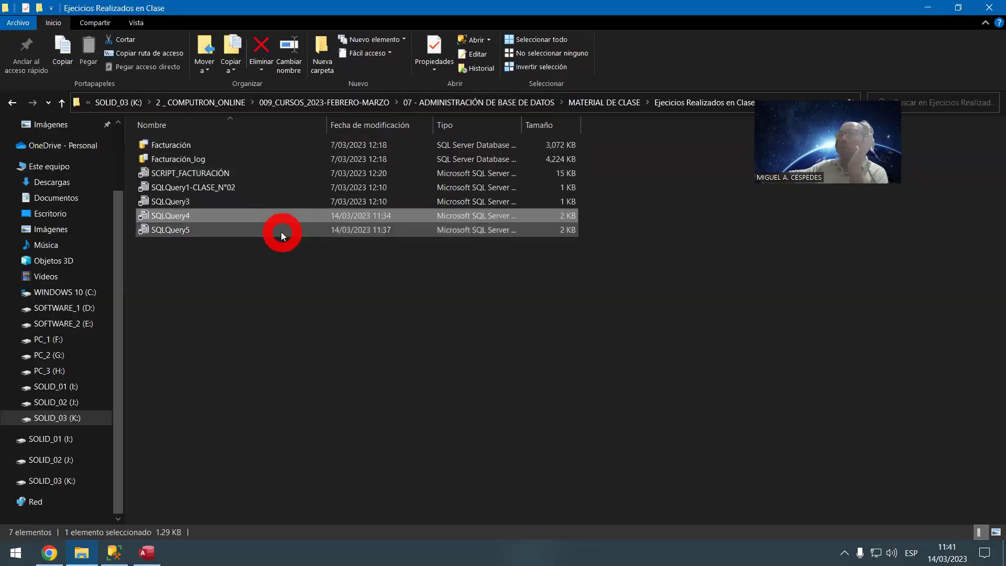
pyautogui.click(618, 107)
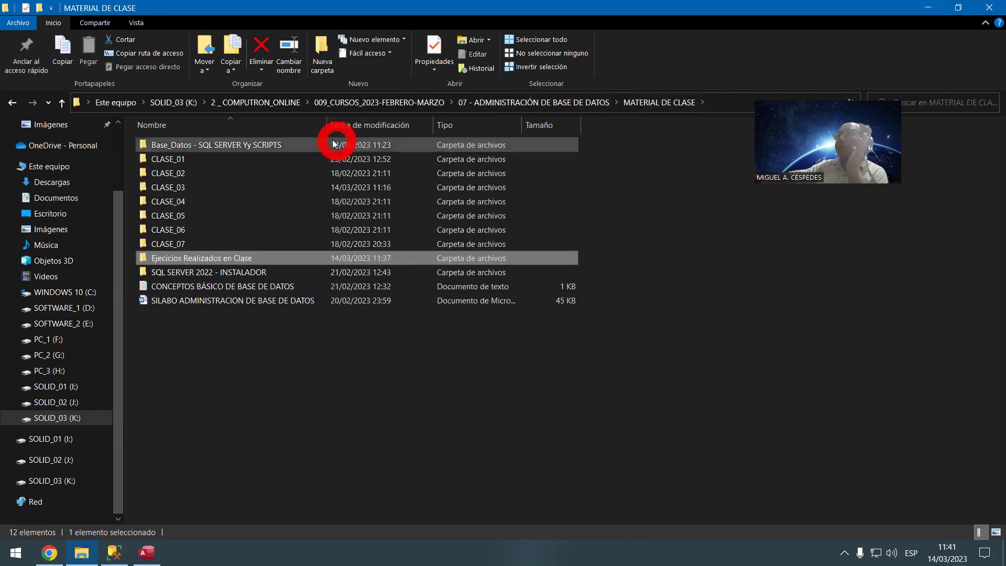
pyautogui.doubleClick(333, 143)
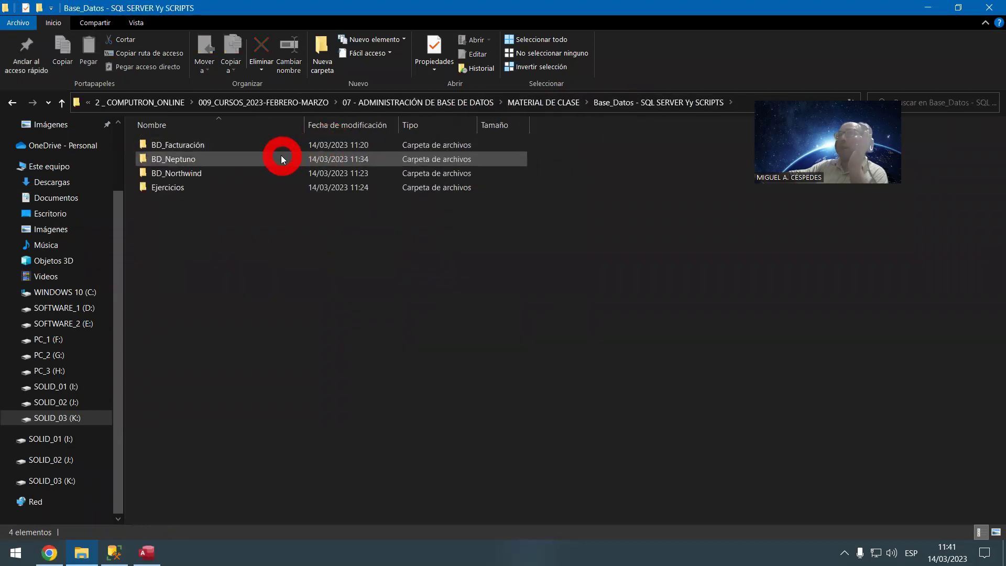
pyautogui.doubleClick(281, 159)
pyautogui.moveTo(383, 283); pyautogui.dragTo(180, 189)
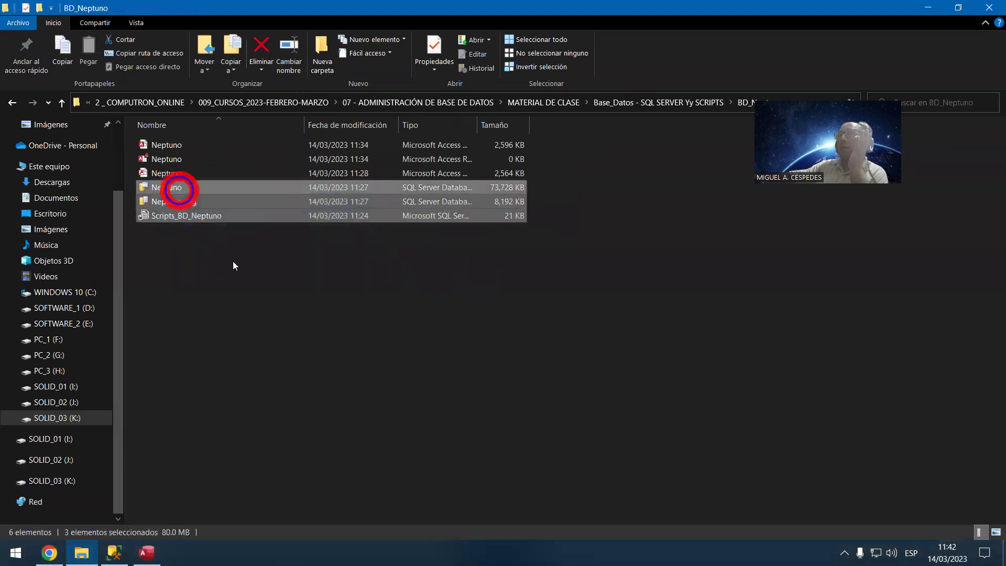
pyautogui.rightClick(180, 189)
pyautogui.click(257, 394)
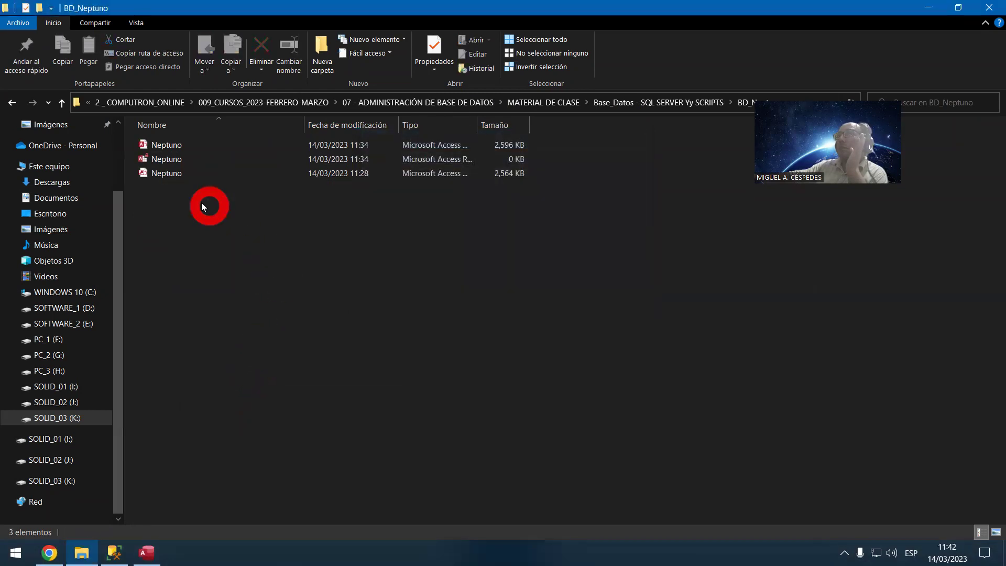
# Step: Move the 2,564 KB Neptuno Access database from the BD_Neptuno folder to the desktop
pyautogui.rightClick(174, 173)
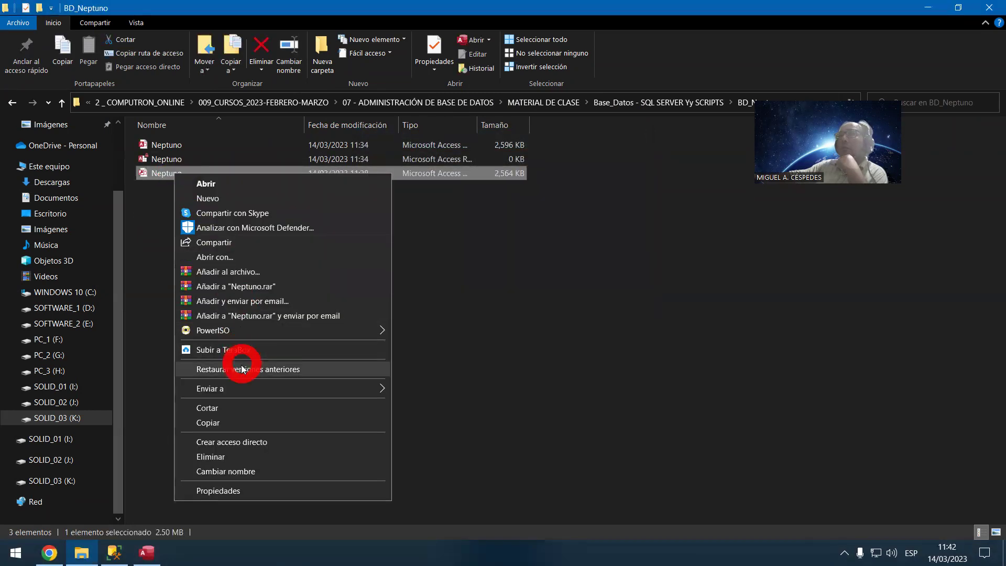
pyautogui.click(221, 413)
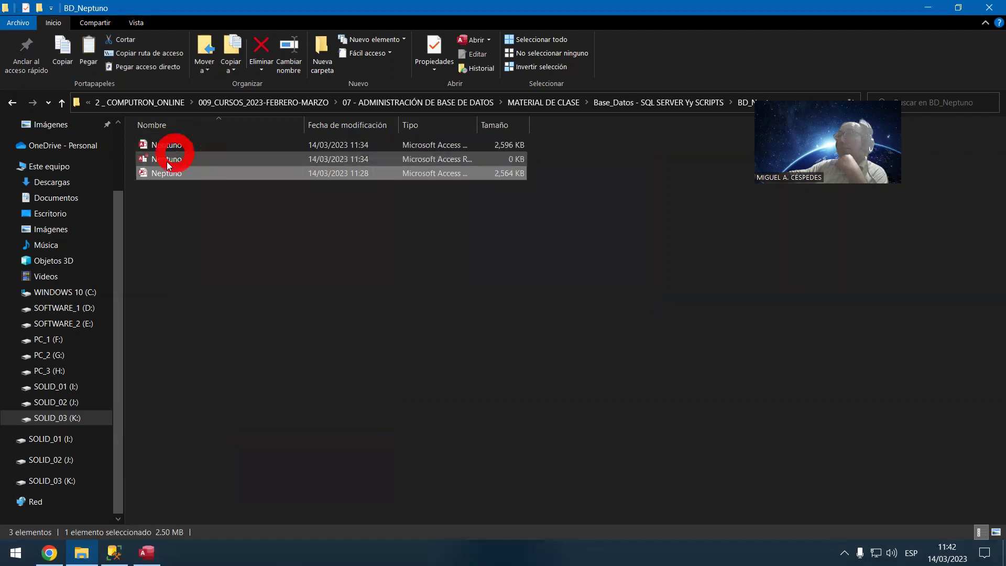
pyautogui.click(923, 7)
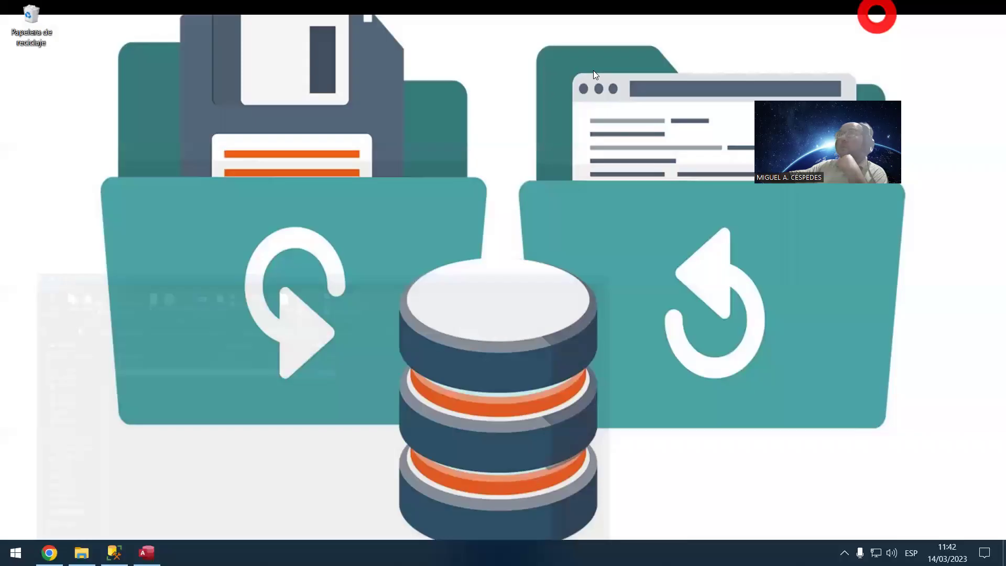
pyautogui.rightClick(1, 98)
pyautogui.click(46, 177)
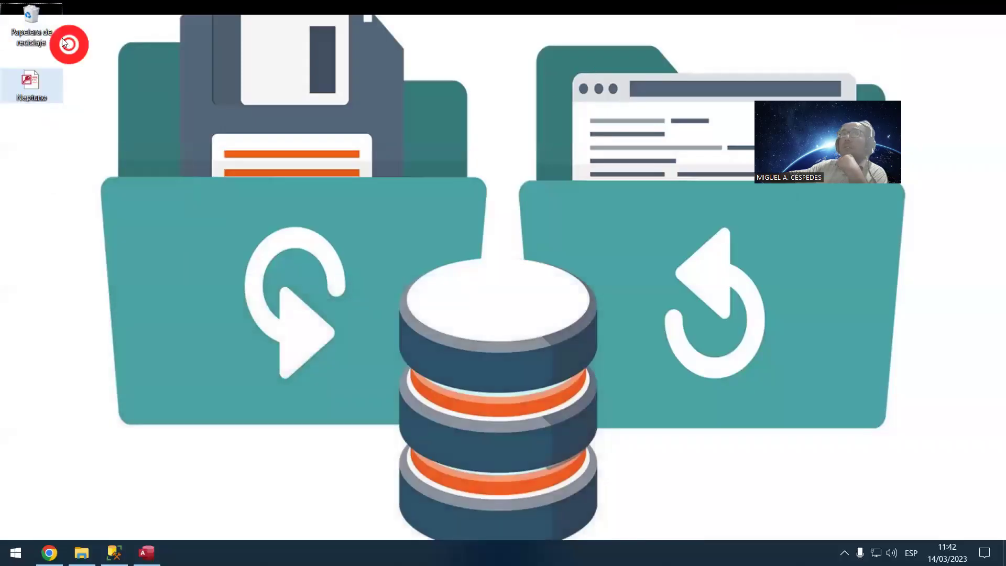
# Step: Empty the Recycle Bin permanently
pyautogui.rightClick(33, 11)
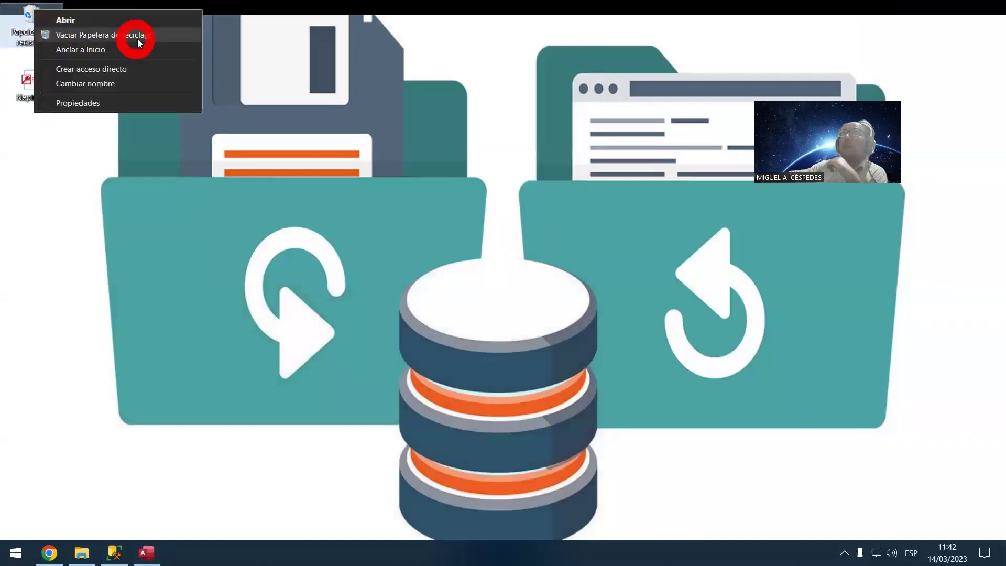
pyautogui.click(137, 39)
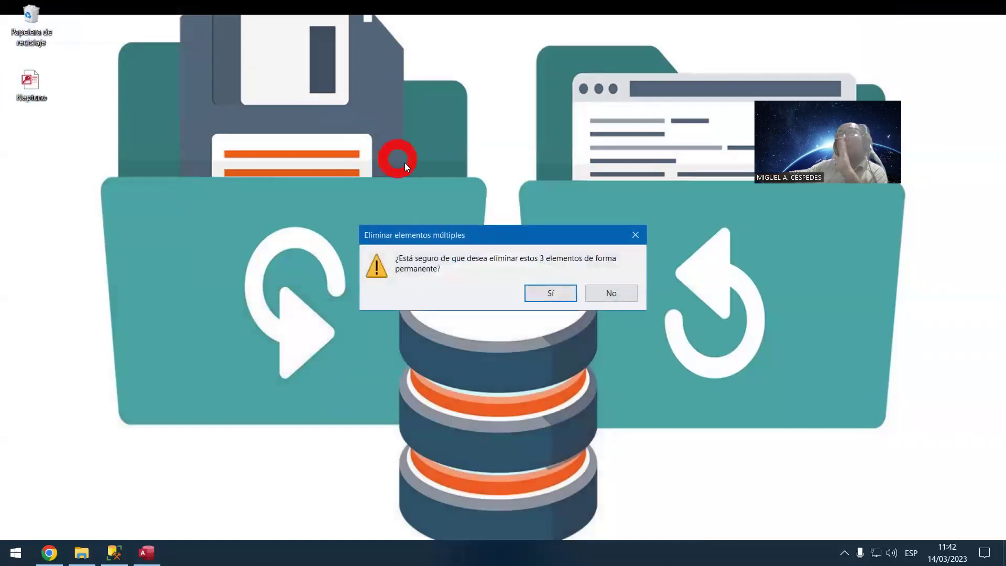
pyautogui.click(545, 296)
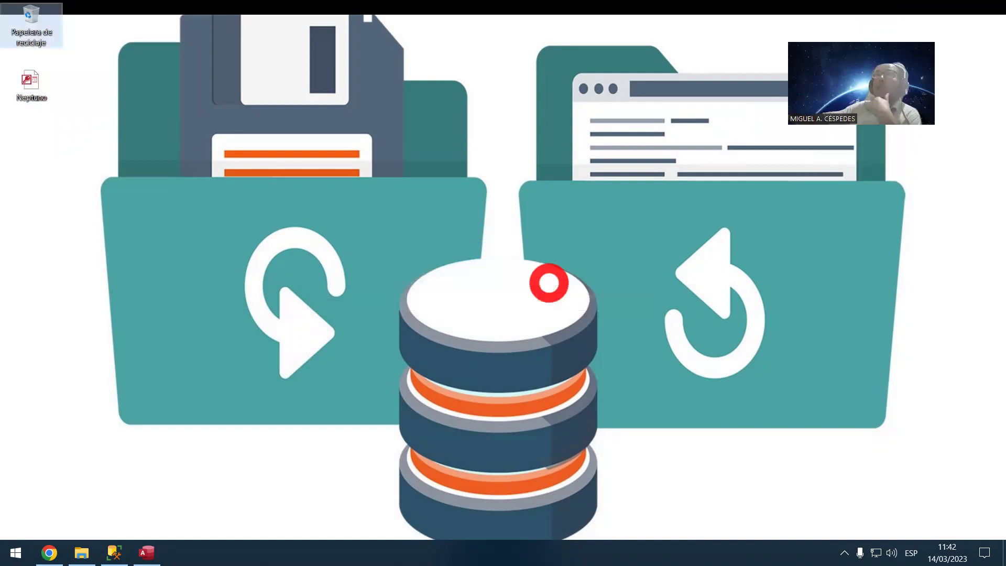
# Step: Switch to SQL Server Management Studio and start a new database named Neptuno
pyautogui.click(130, 545)
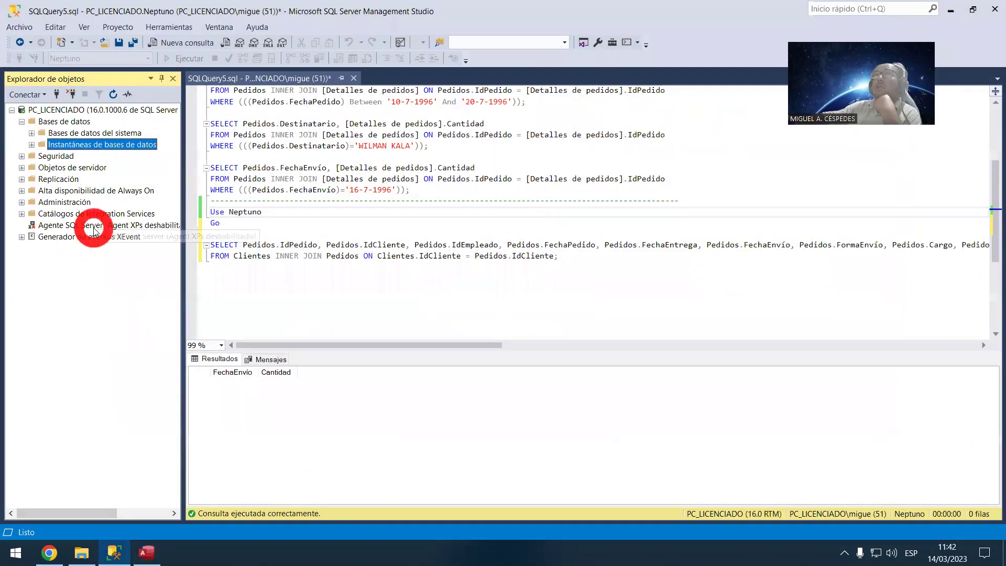
pyautogui.click(525, 303)
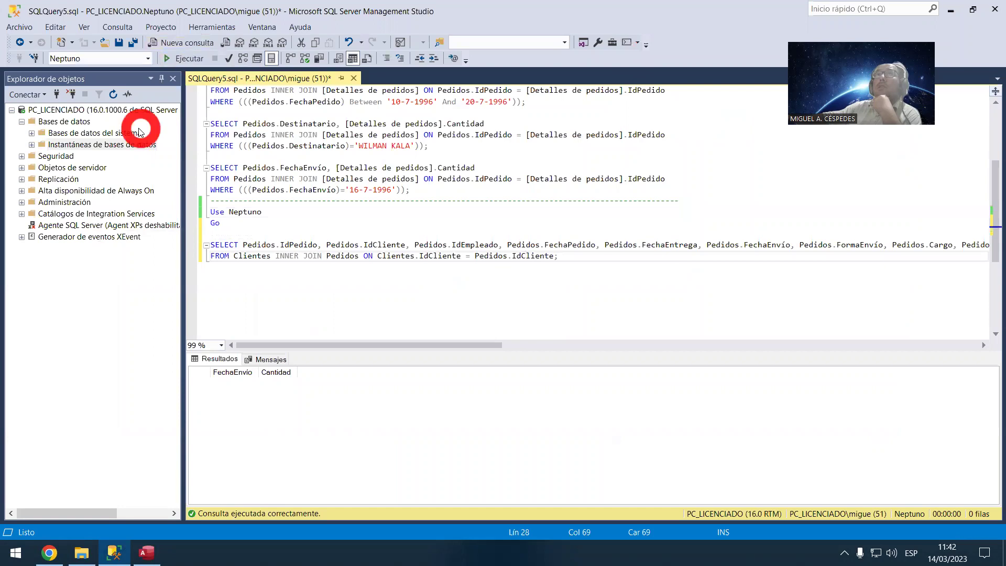
pyautogui.rightClick(68, 123)
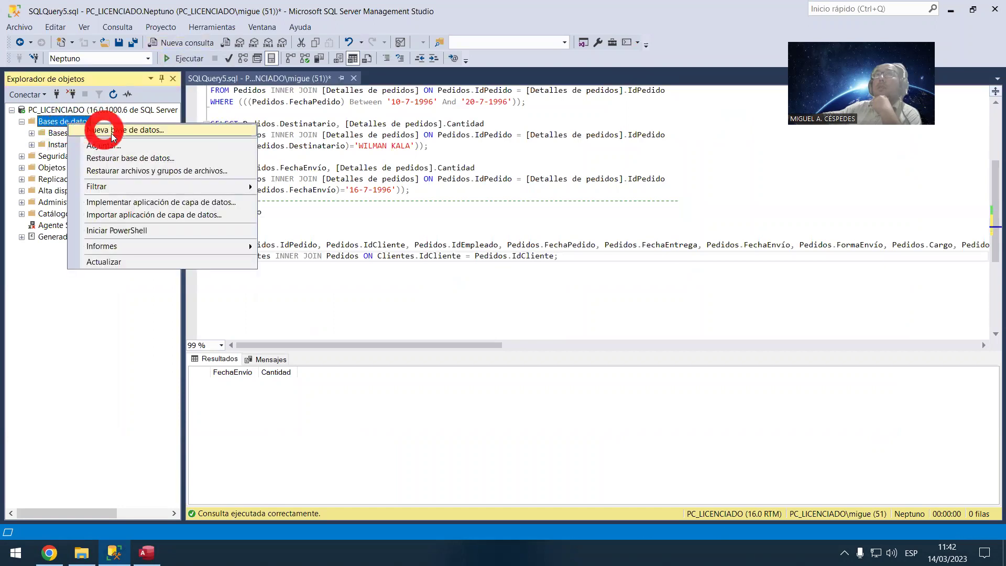
pyautogui.click(149, 130)
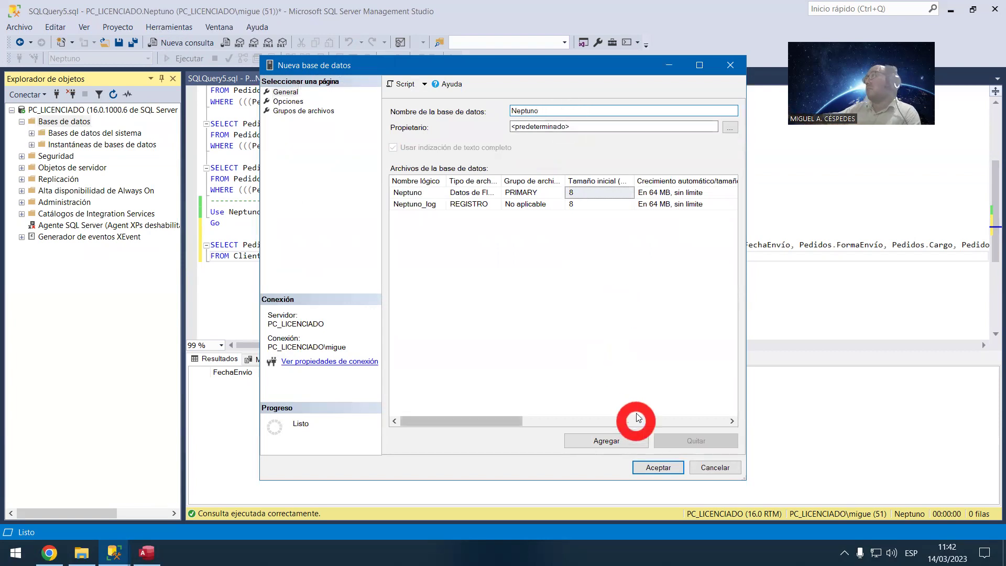
# Step: Accept 64 MB automatic growth with unlimited maximum size for the Neptuno data file, and create the database with the default file settings
pyautogui.click(699, 65)
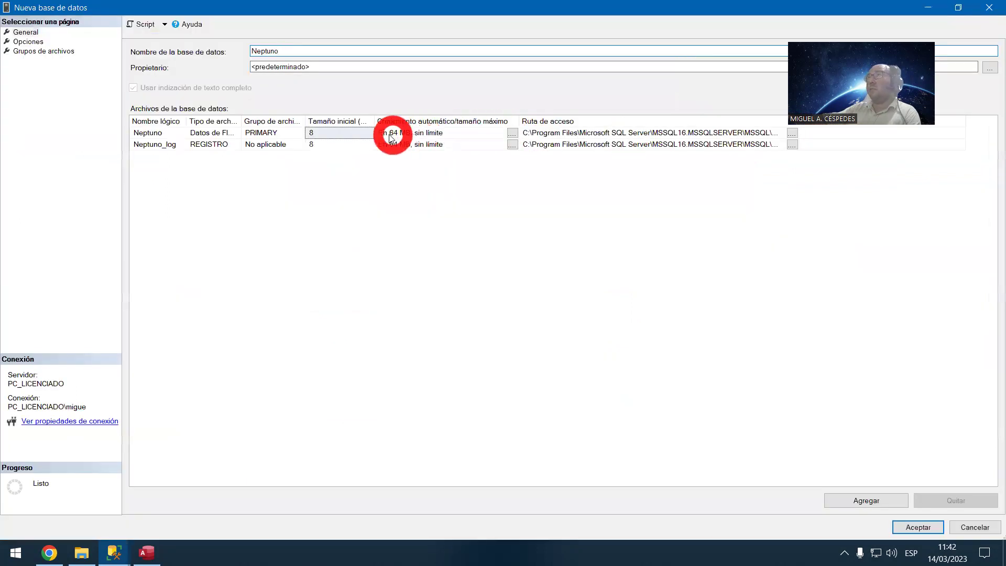
pyautogui.moveTo(375, 120); pyautogui.dragTo(413, 119)
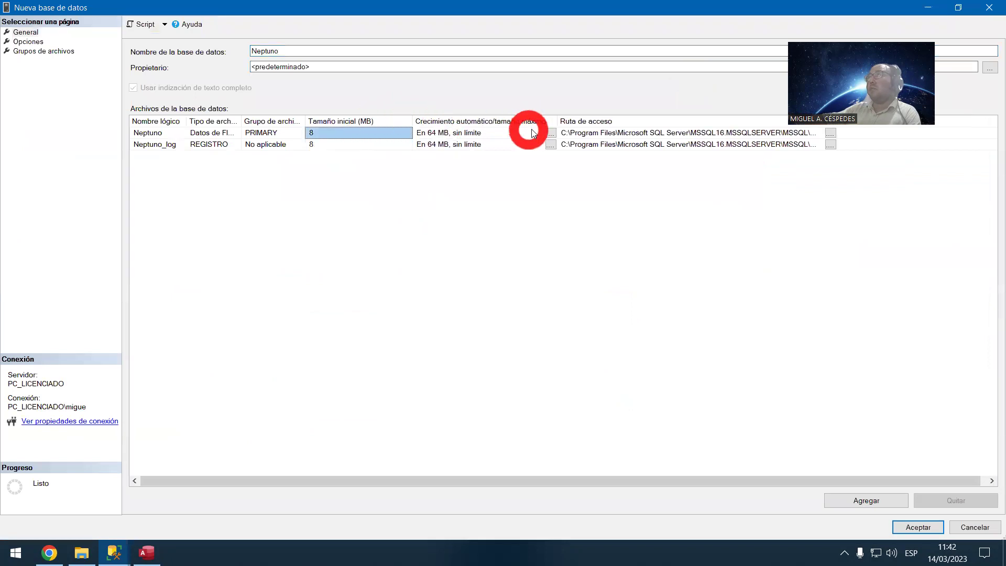
pyautogui.click(551, 133)
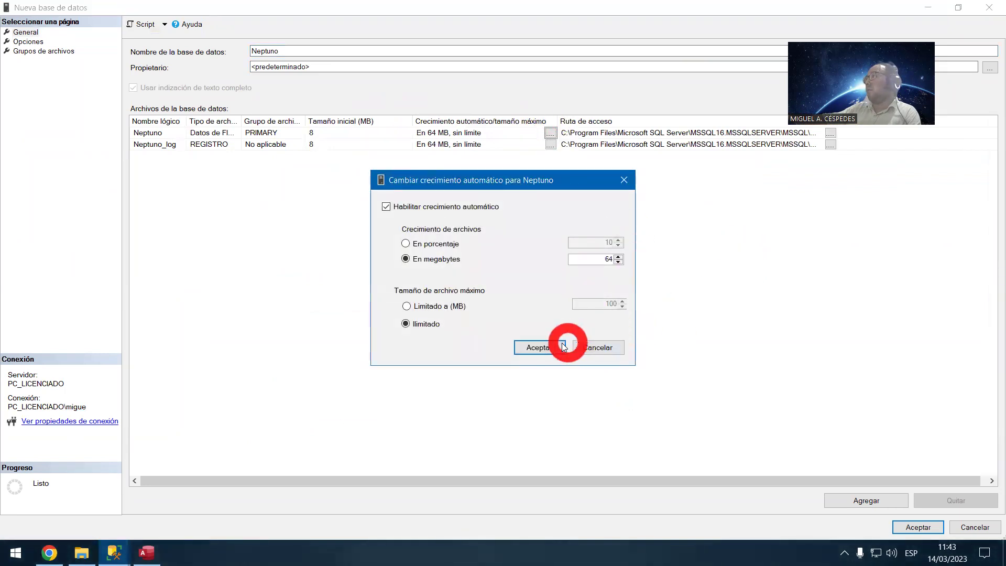
pyautogui.click(545, 348)
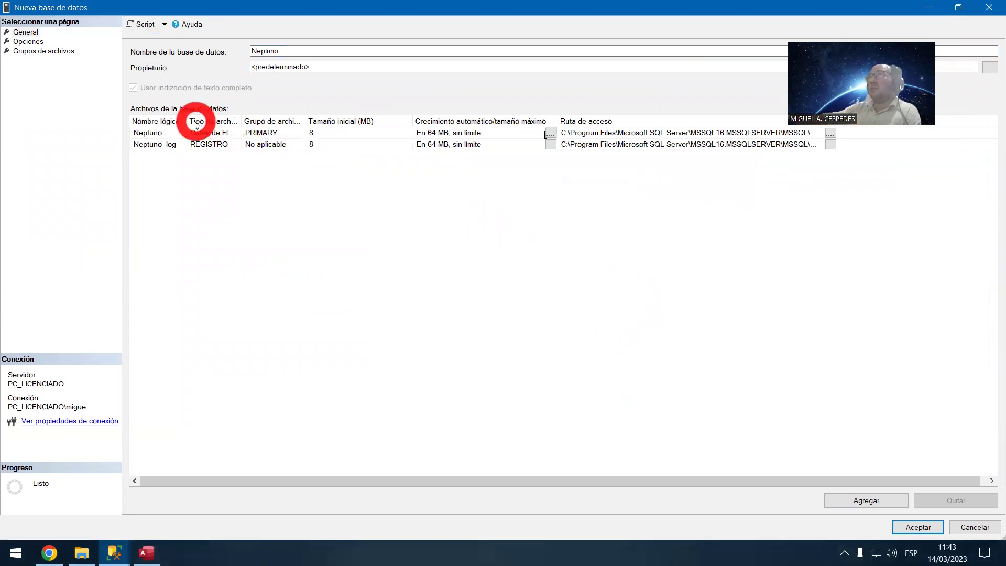
pyautogui.moveTo(189, 121); pyautogui.dragTo(193, 121)
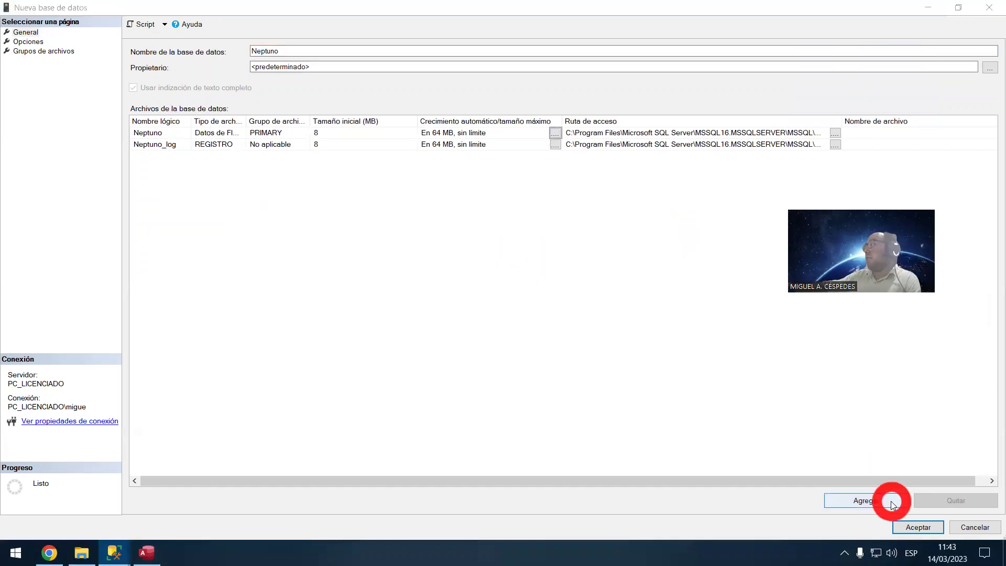
pyautogui.click(918, 528)
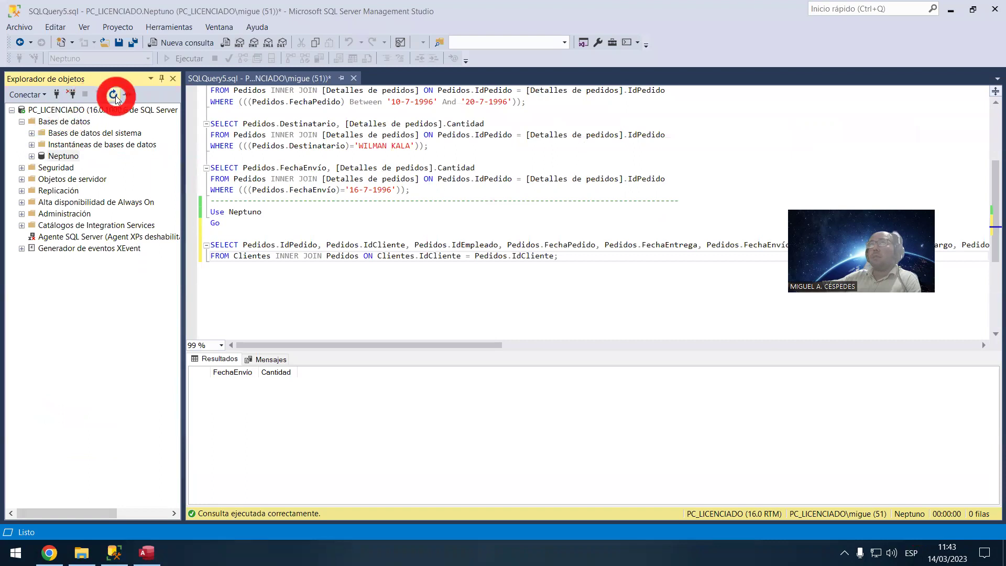
# Step: Inspect the contents of the newly created Neptuno database and collapse it again
pyautogui.click(65, 156)
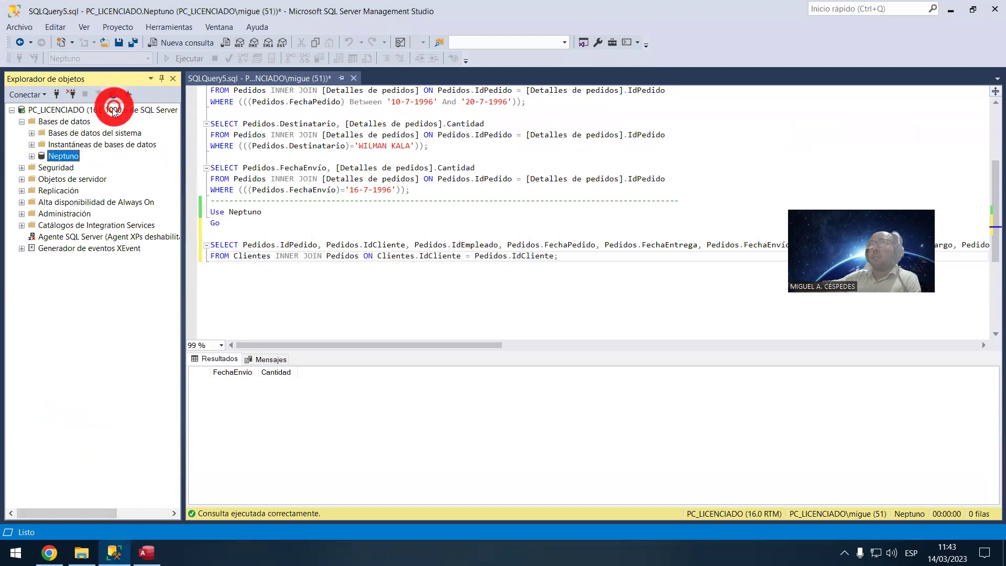
pyautogui.click(32, 156)
pyautogui.click(32, 156)
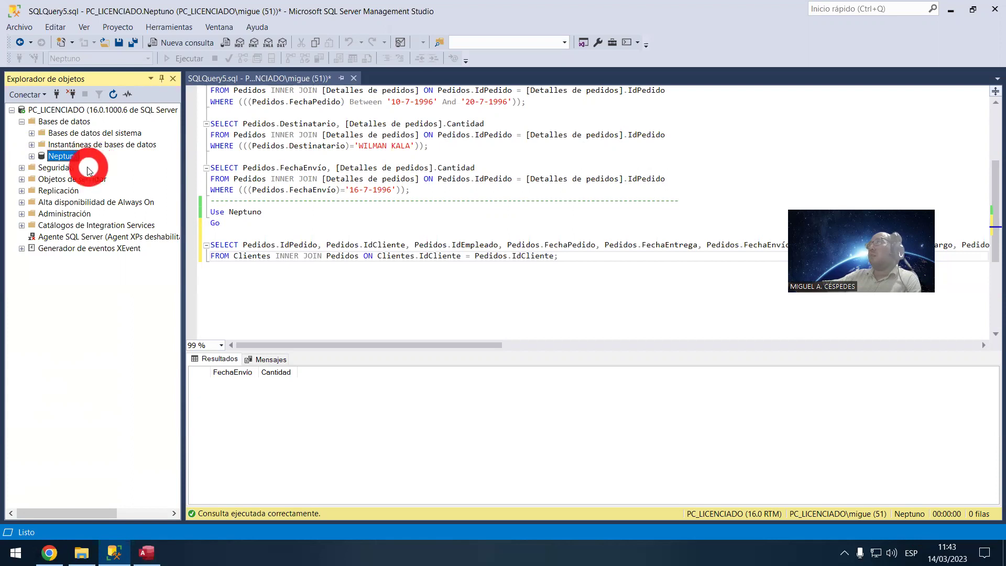
# Step: Start the data import wizard for the Neptuno database and continue past its welcome page
pyautogui.click(539, 158)
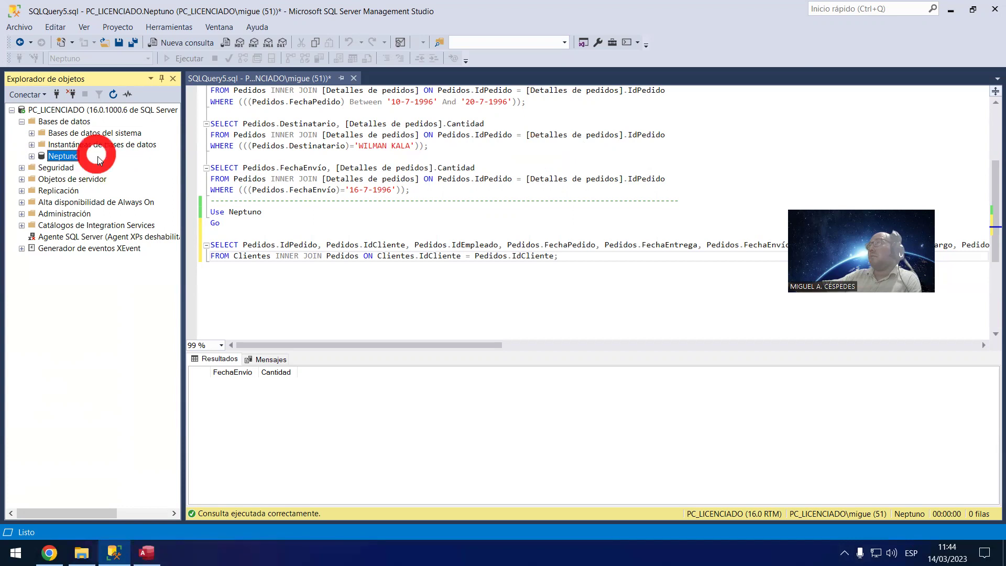
pyautogui.click(31, 156)
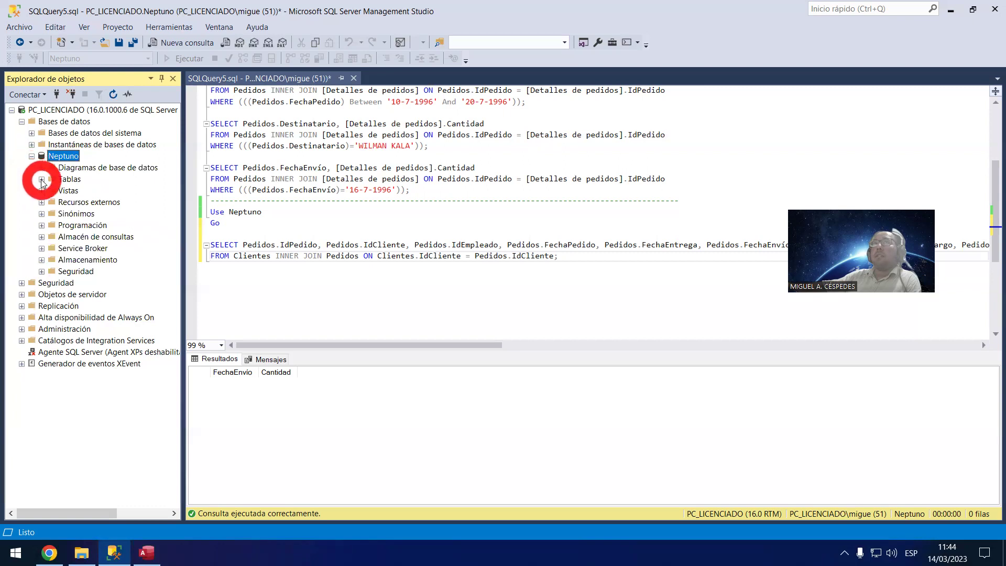
pyautogui.click(32, 156)
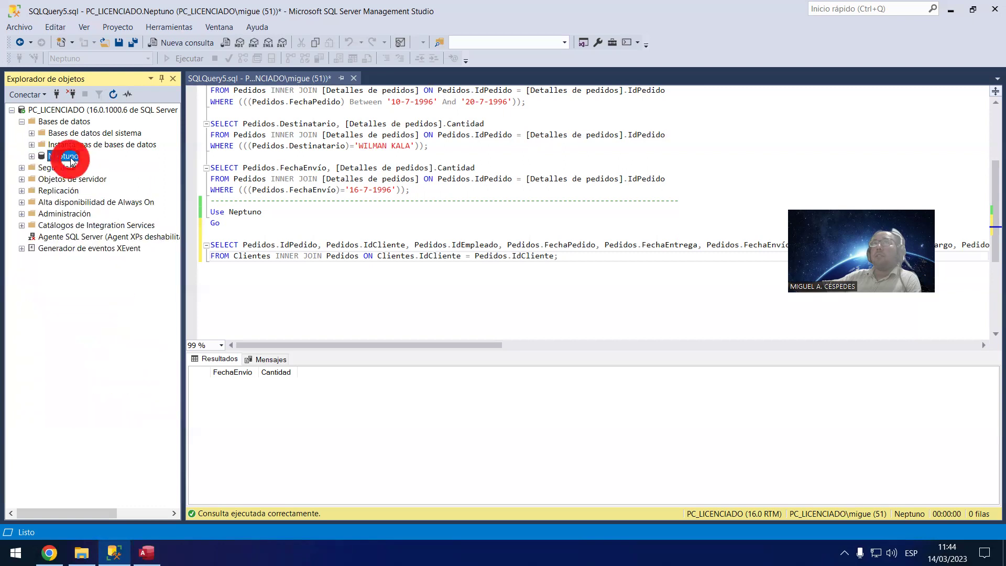
pyautogui.rightClick(69, 159)
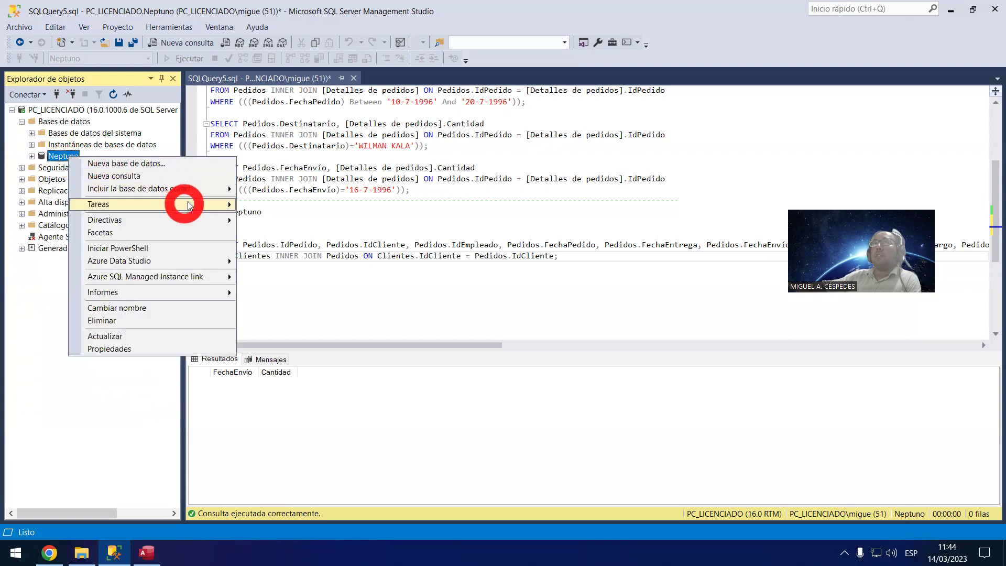
pyautogui.moveTo(180, 204)
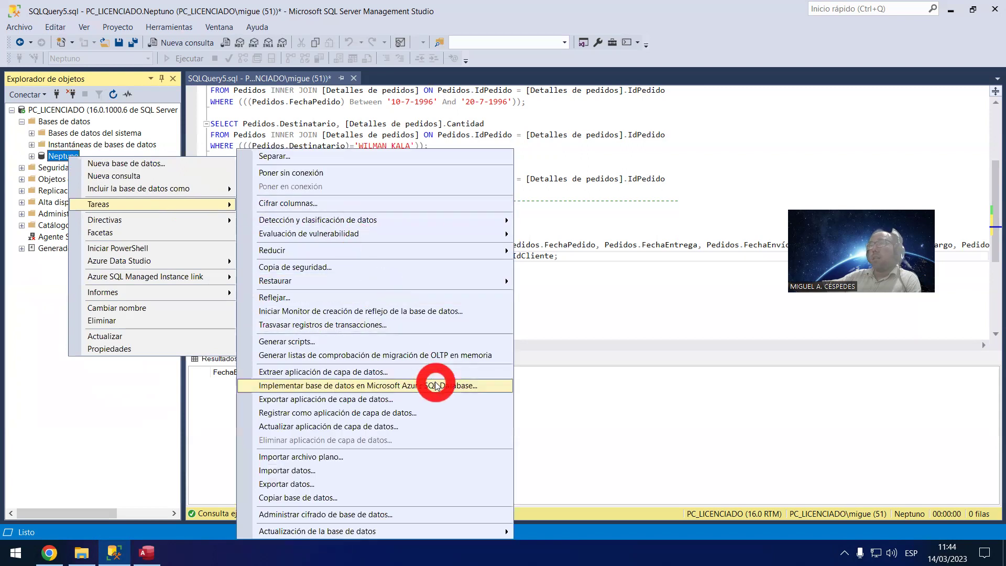
pyautogui.click(454, 471)
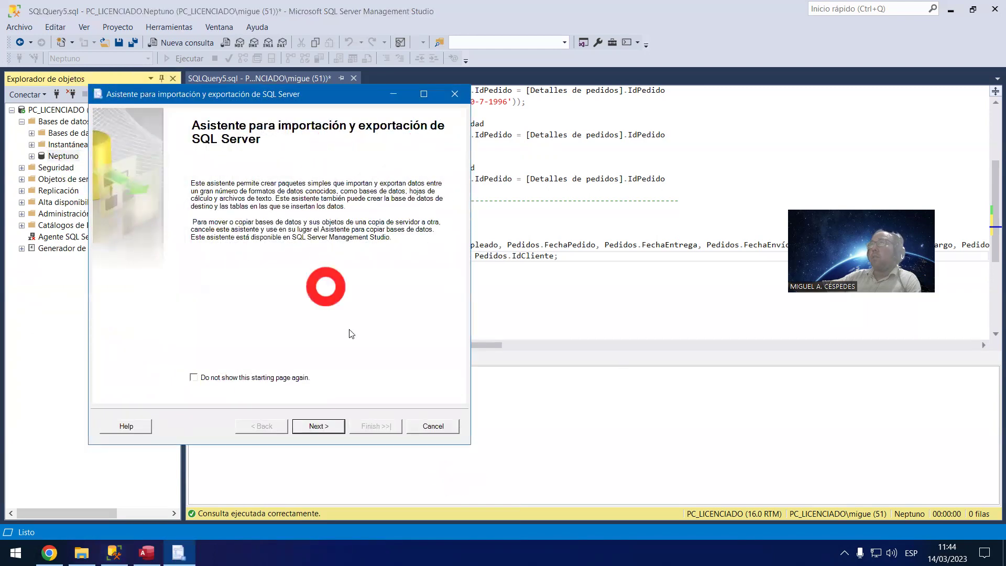
pyautogui.click(327, 427)
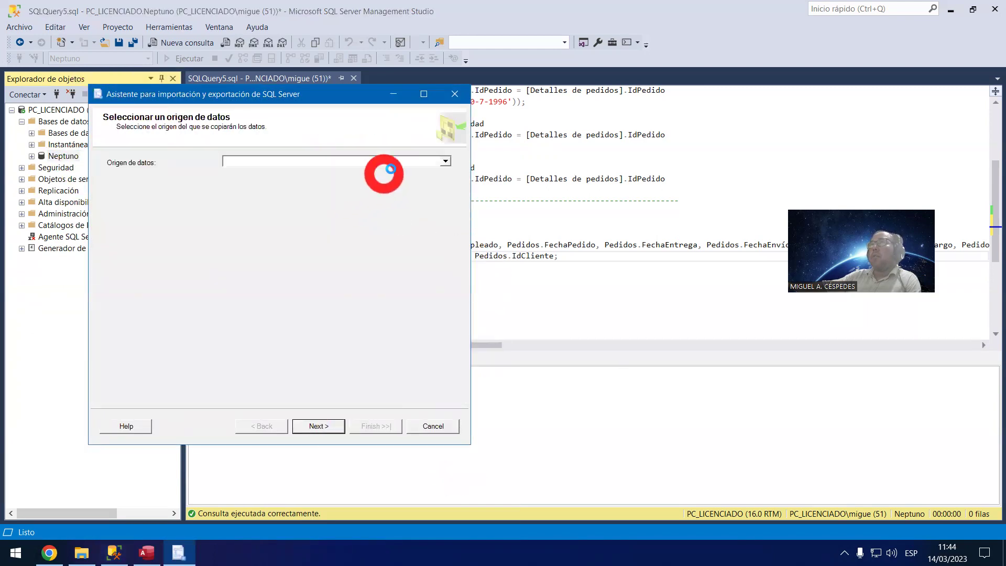
# Step: Set the data source to Microsoft Access (Microsoft Jet Database Engine) with the desktop file Neptuno.mdb, and continue to the destination
pyautogui.click(429, 163)
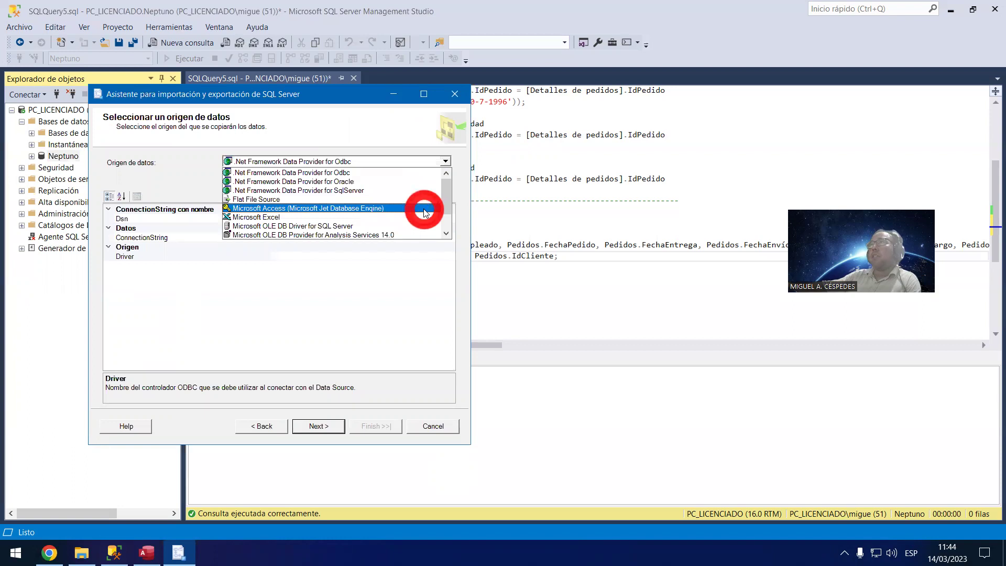
pyautogui.click(425, 208)
pyautogui.click(425, 236)
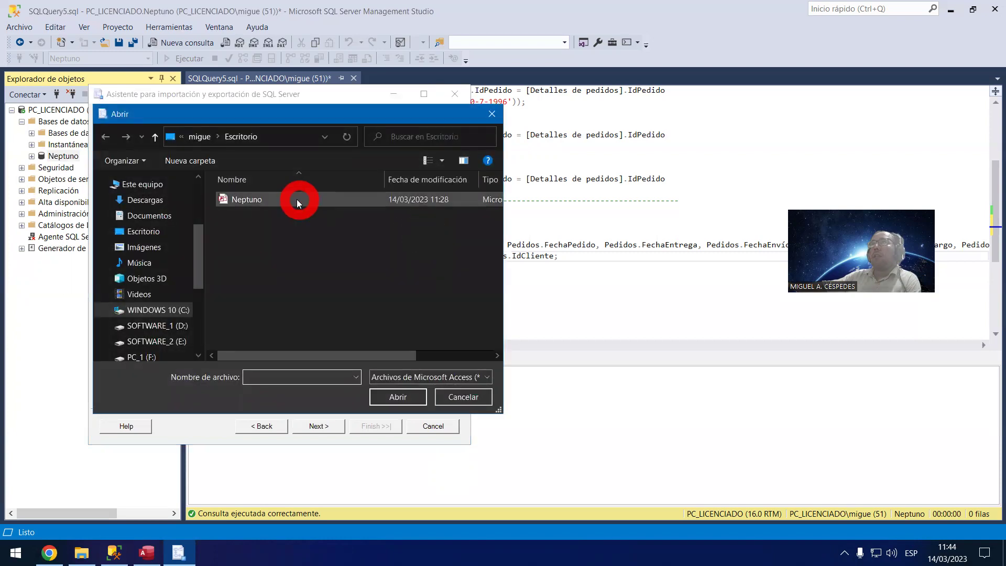
pyautogui.doubleClick(297, 199)
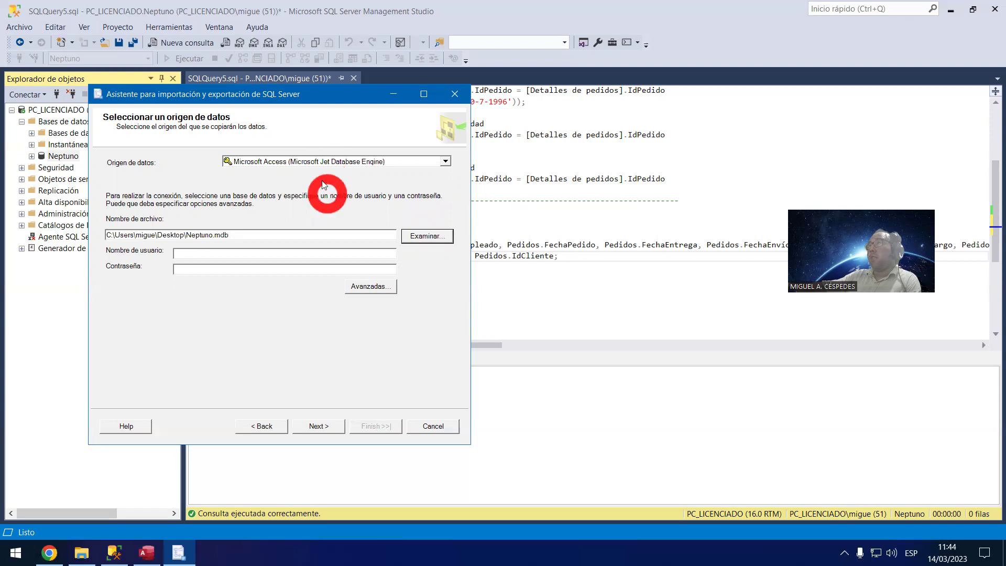
pyautogui.click(320, 431)
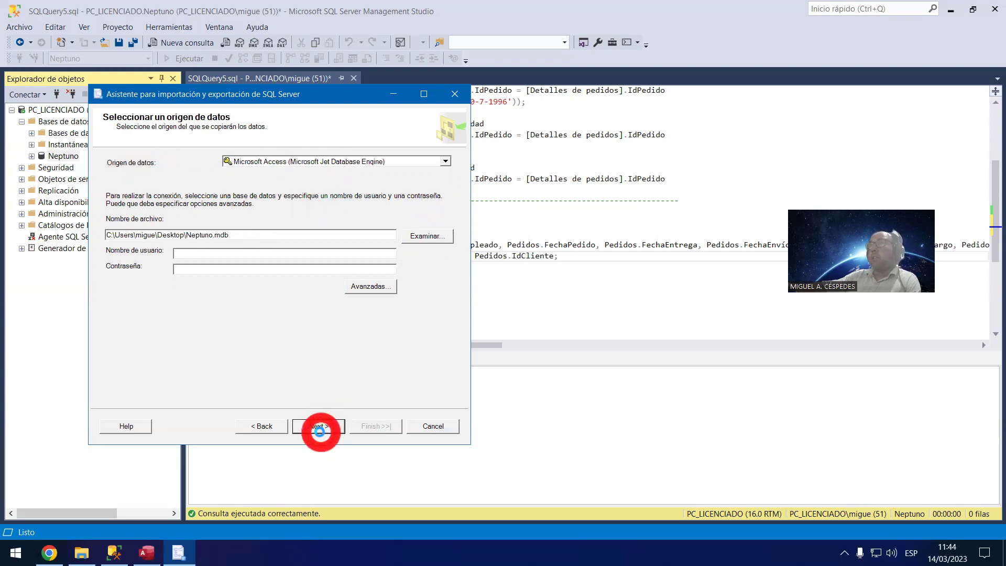
# Step: Select Microsoft OLE DB Provider for Analysis Services 14.0 as the destination and examine its data link properties without changing them
pyautogui.click(399, 162)
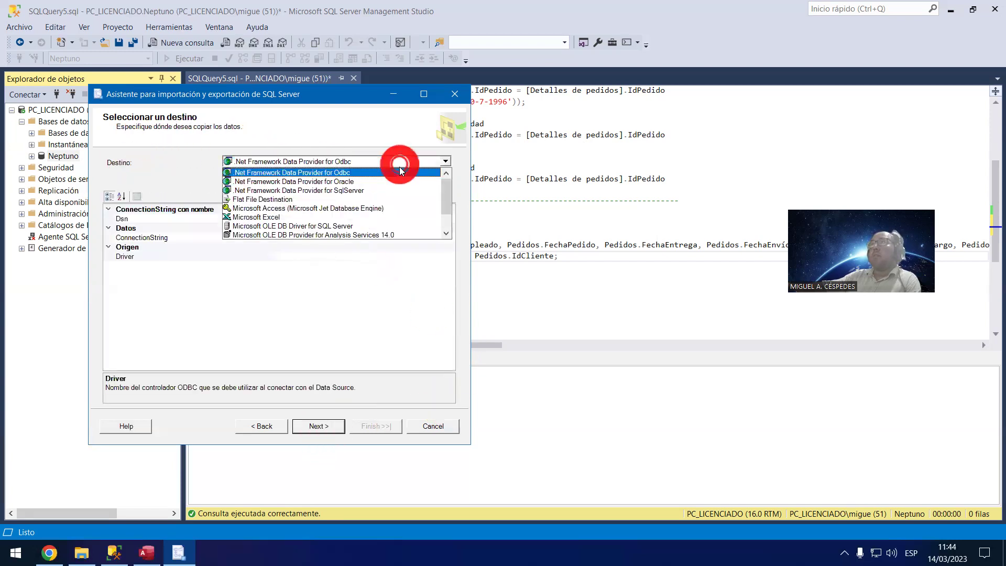
pyautogui.click(406, 235)
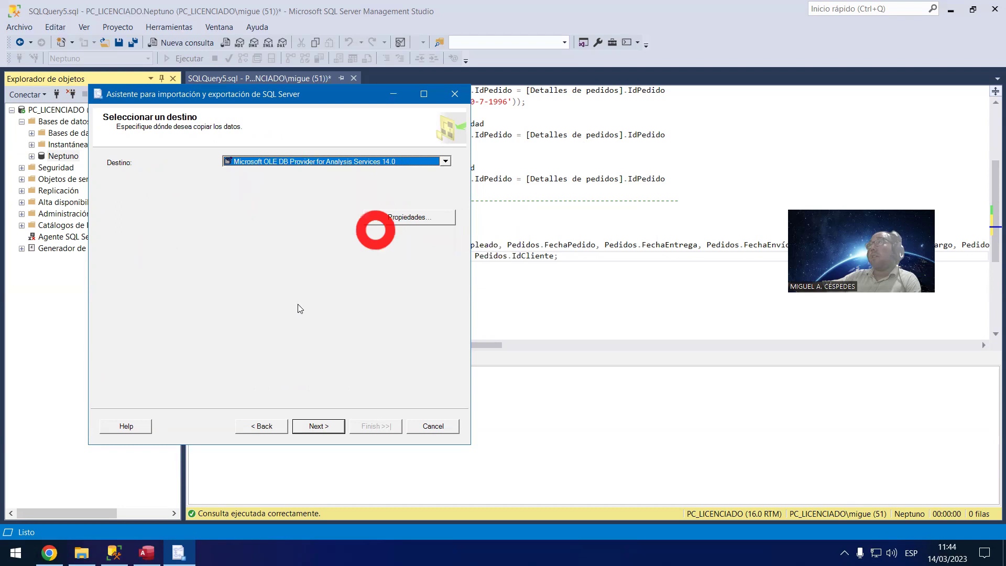
pyautogui.click(392, 223)
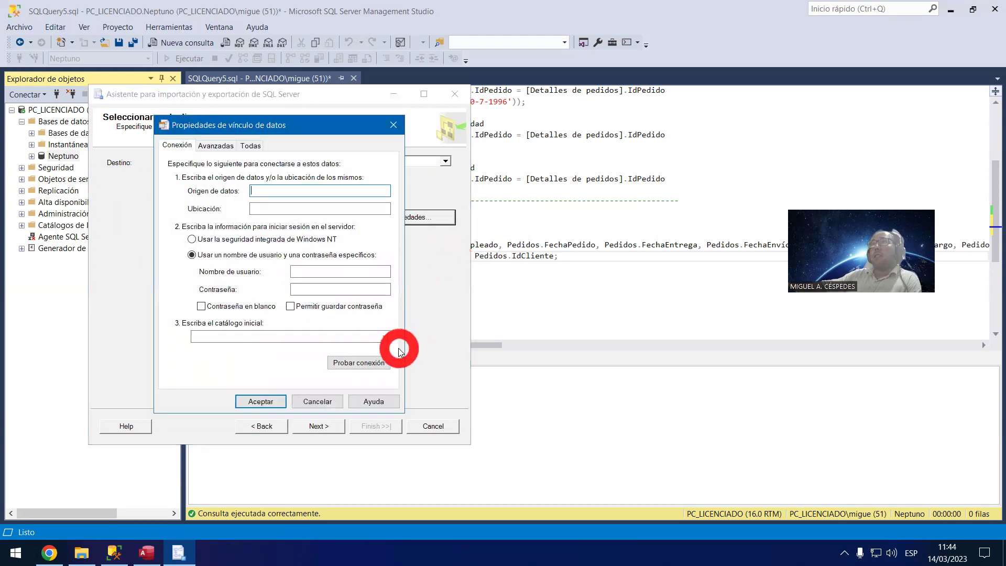
pyautogui.click(216, 145)
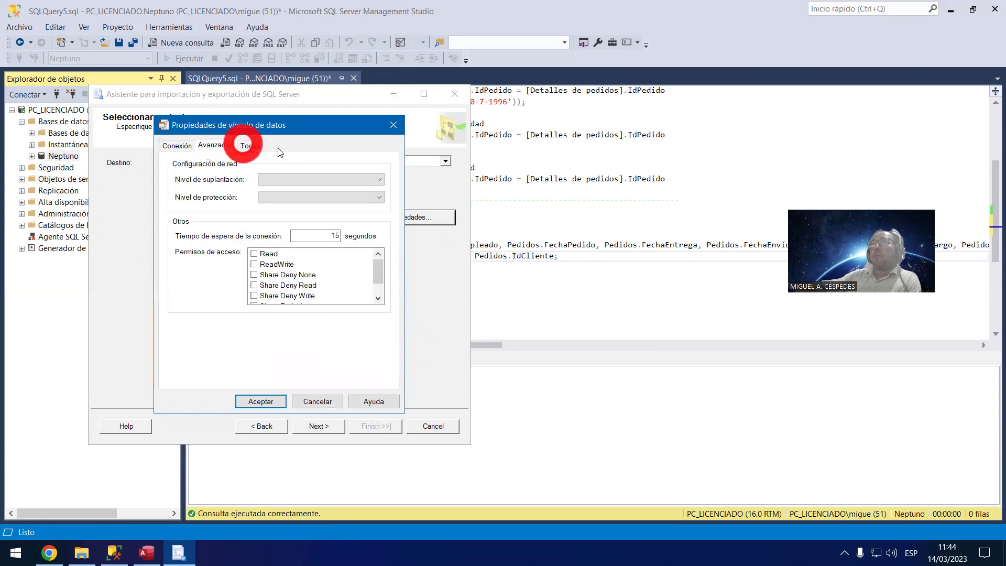
pyautogui.click(259, 149)
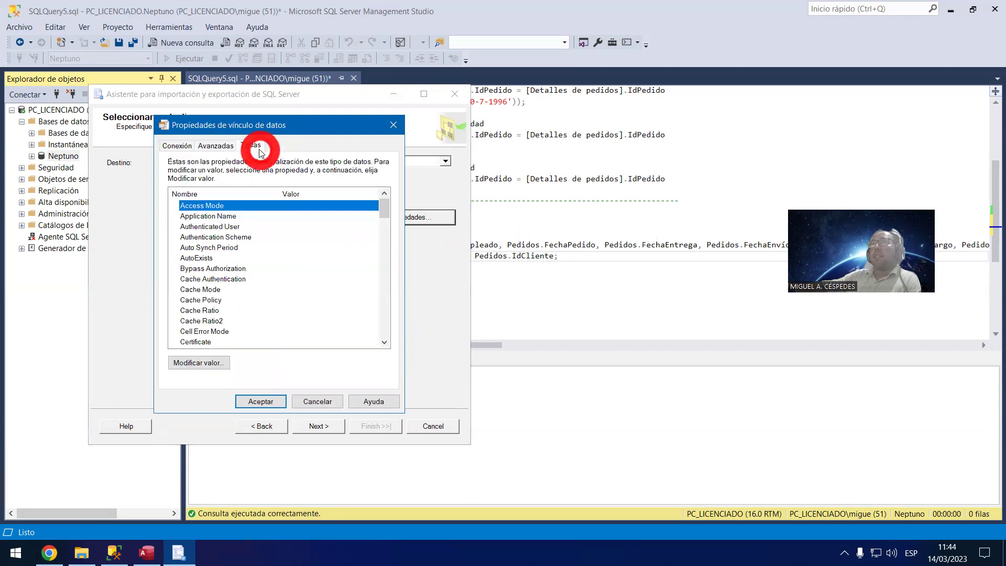
pyautogui.click(177, 145)
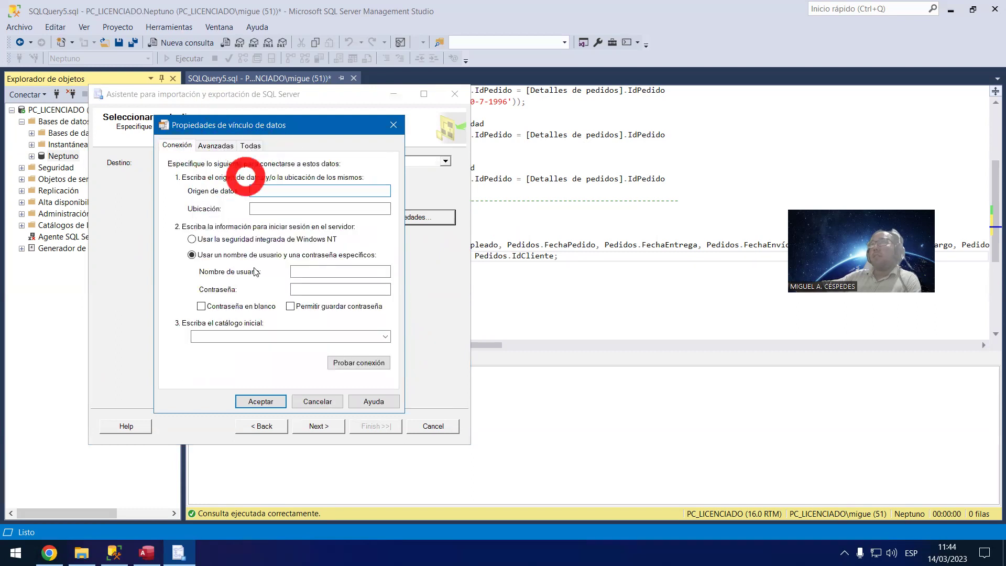
pyautogui.click(319, 402)
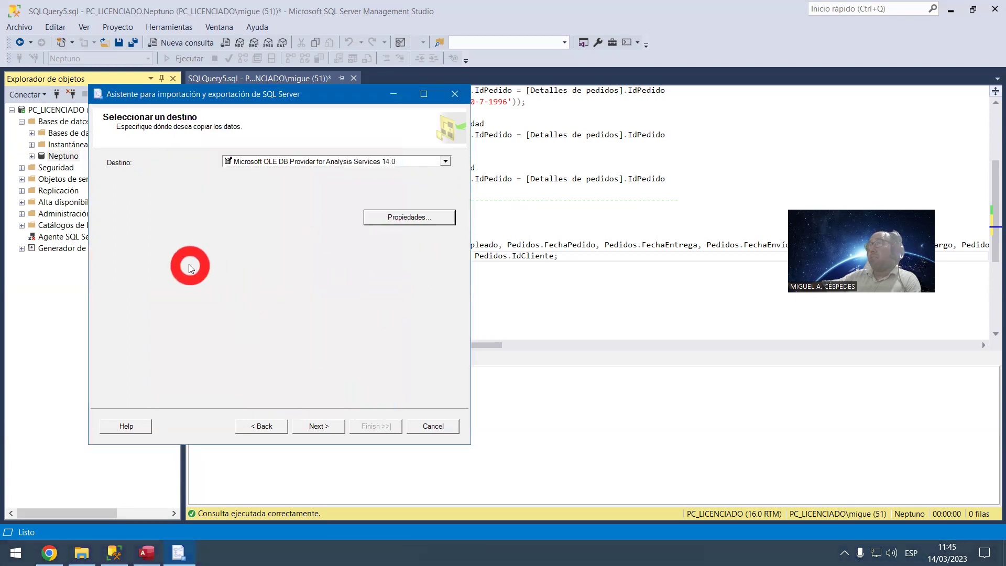
# Step: Try to continue the import with the Analysis Services 14.0 provider as destination, rechecking the source page
pyautogui.click(325, 427)
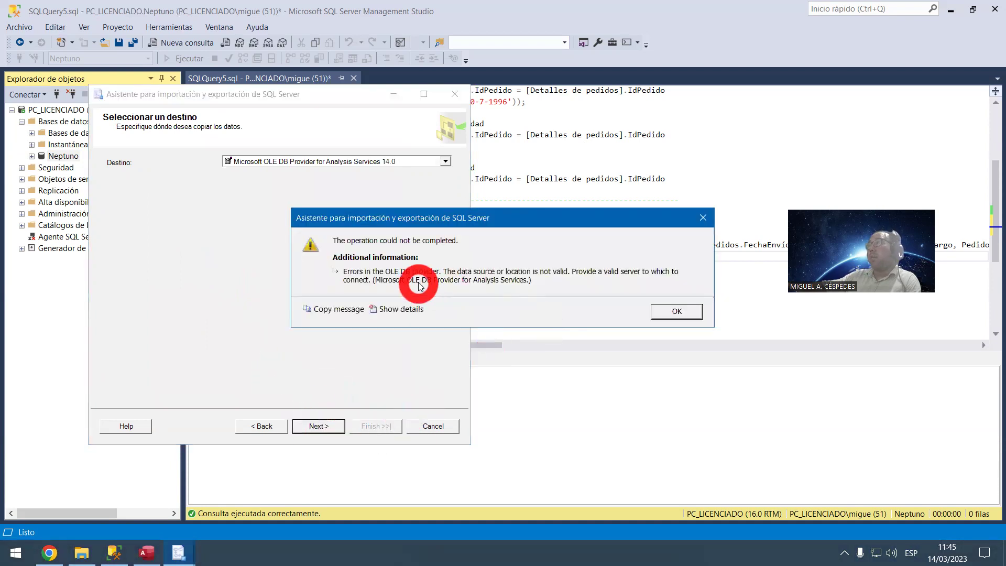
pyautogui.click(680, 315)
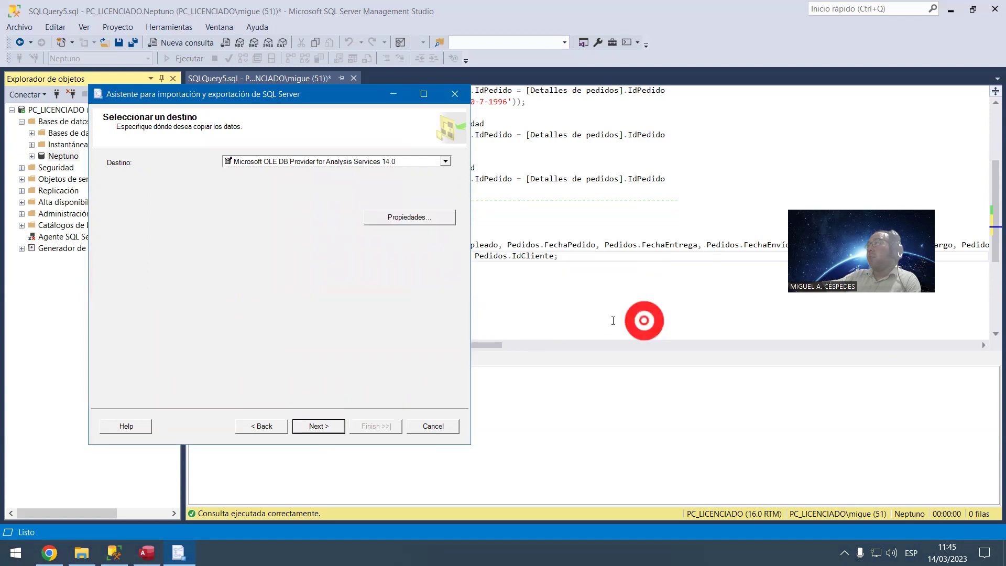
pyautogui.click(321, 425)
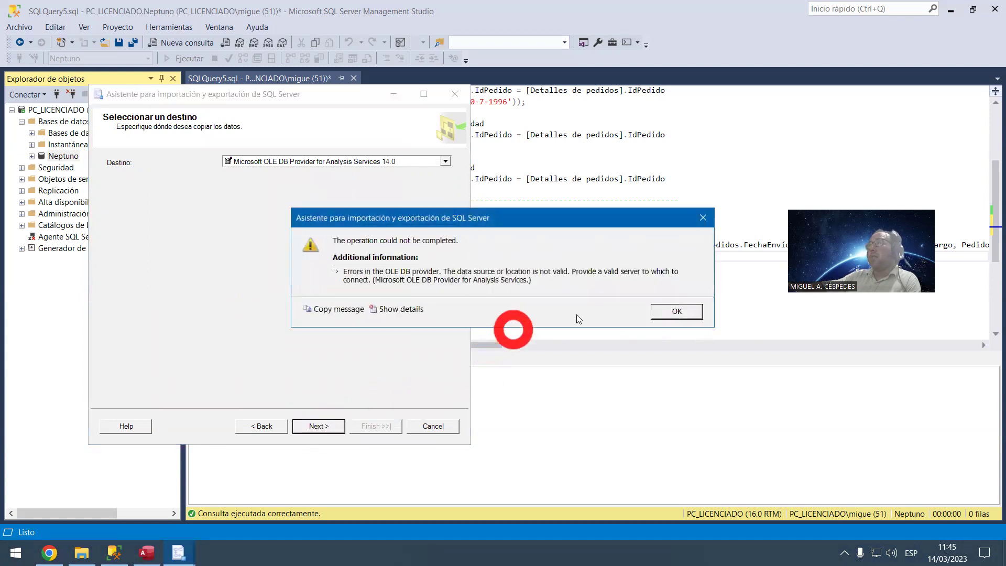
pyautogui.click(659, 311)
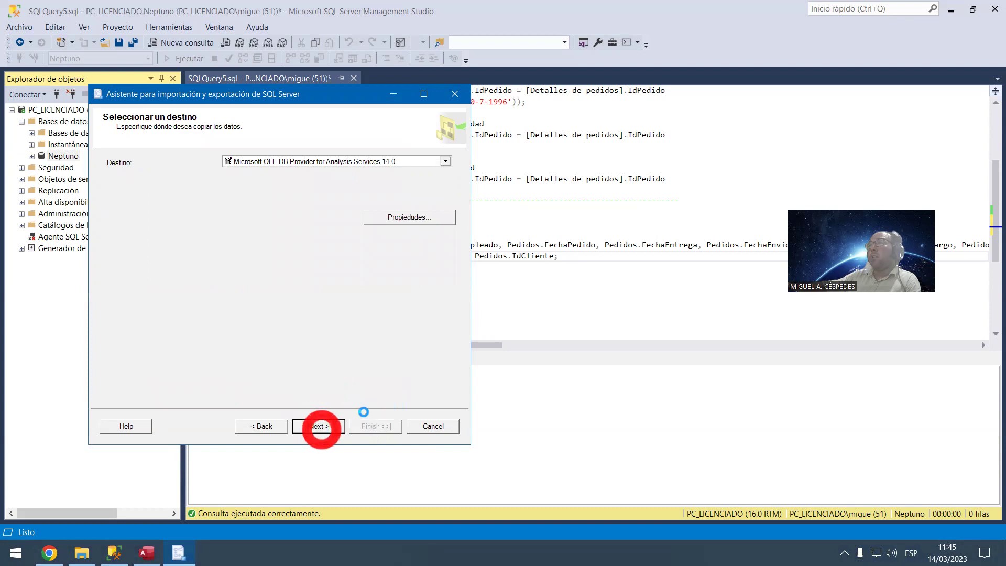
pyautogui.click(321, 425)
pyautogui.click(677, 373)
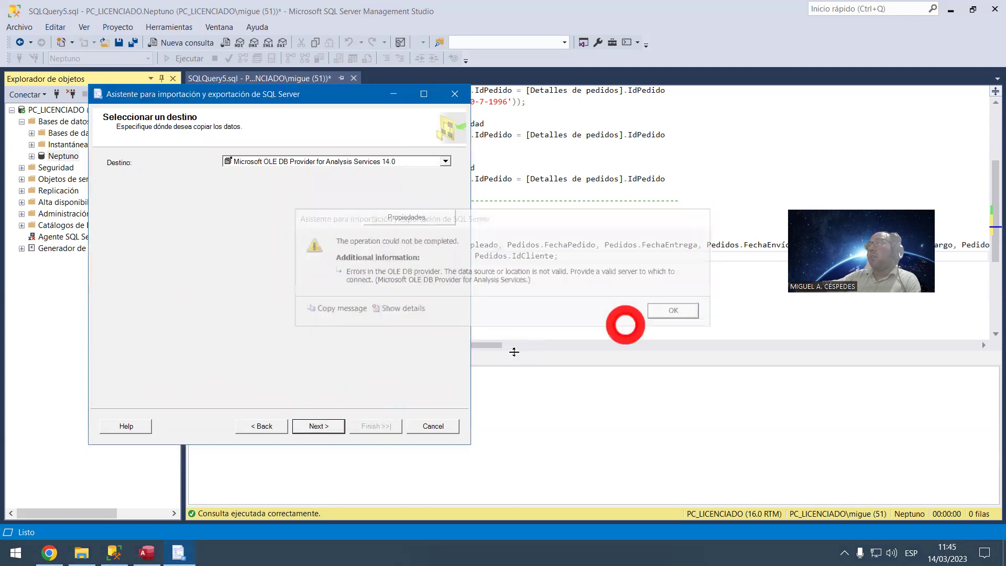
pyautogui.click(319, 426)
pyautogui.click(666, 311)
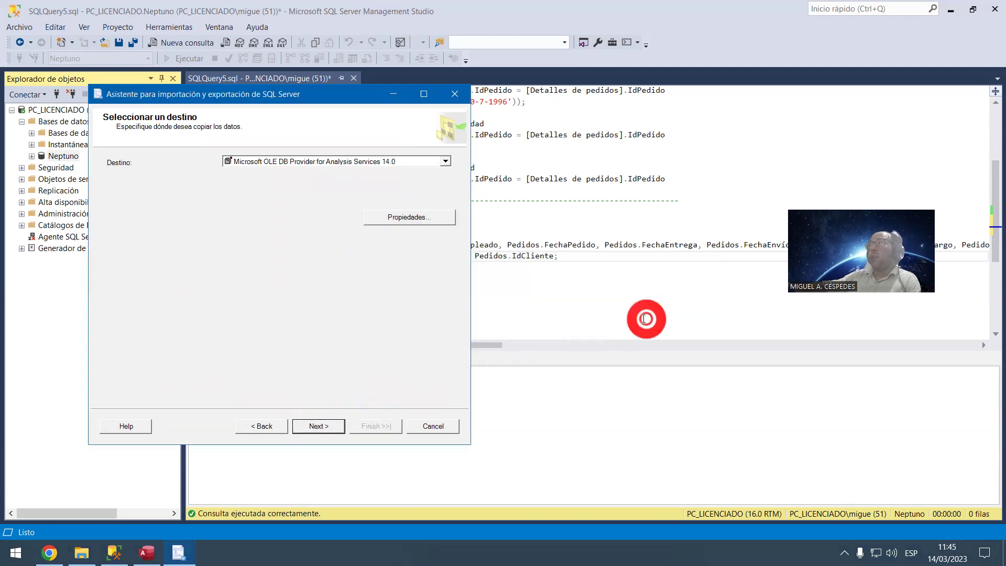
pyautogui.click(272, 424)
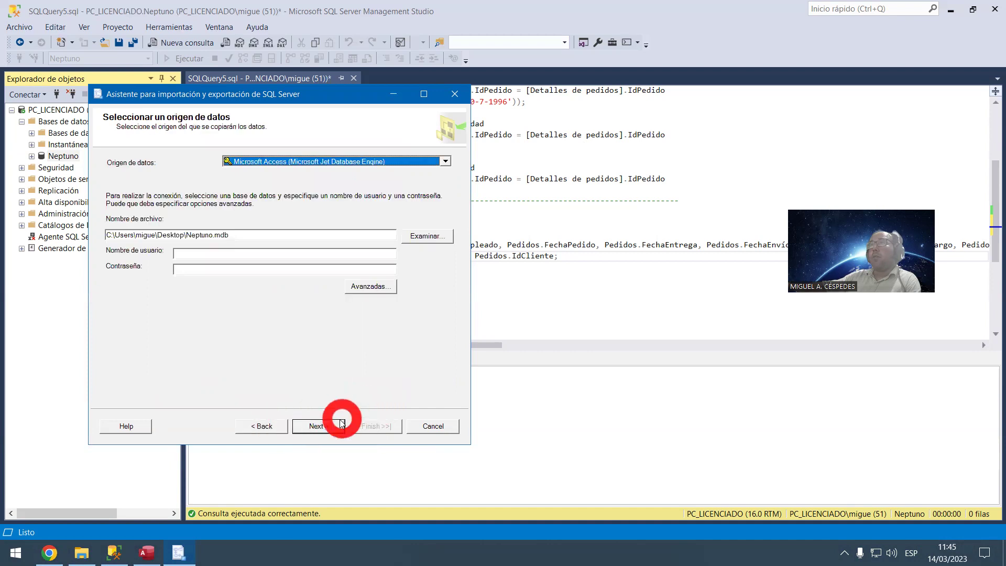
pyautogui.click(325, 426)
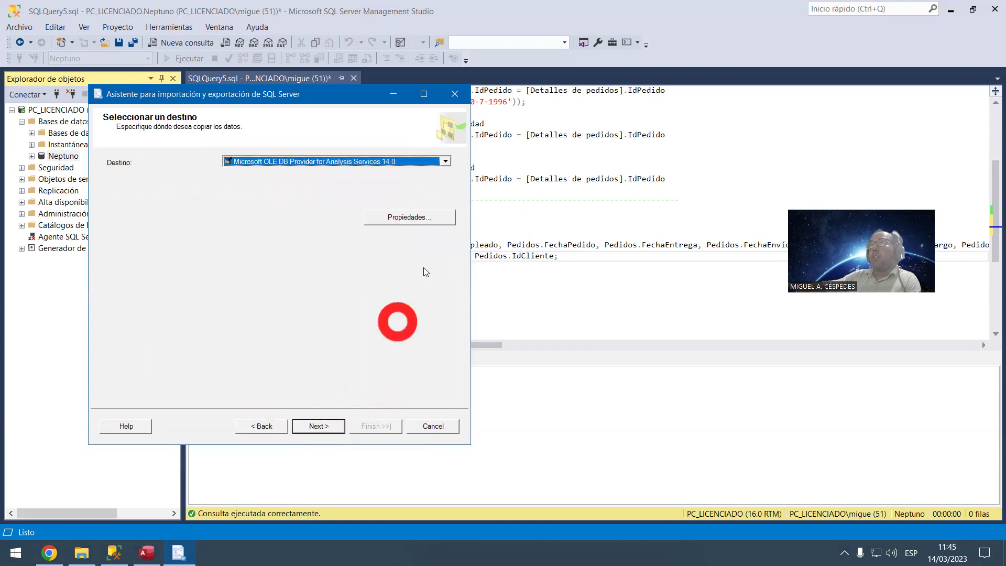
pyautogui.click(333, 425)
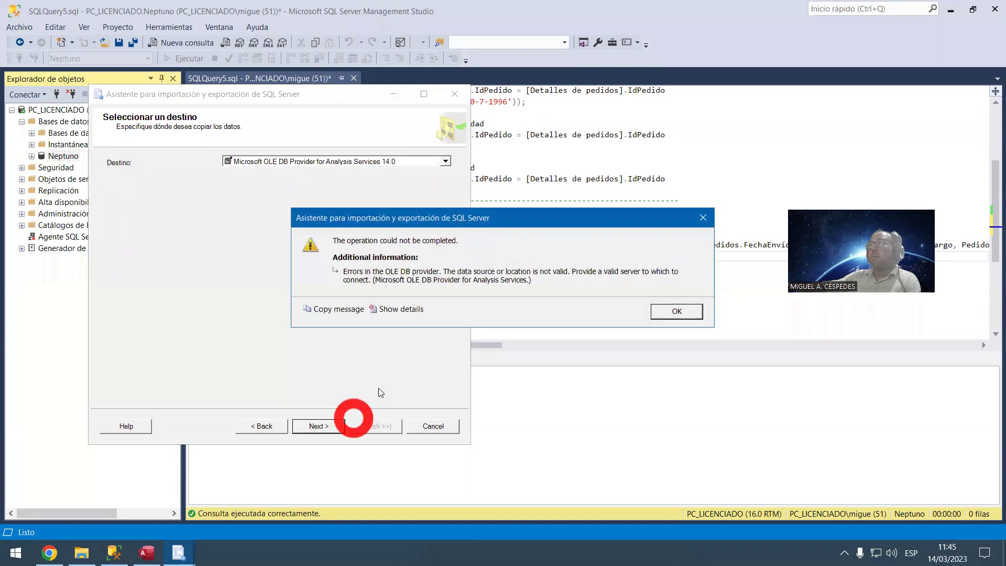
pyautogui.click(676, 311)
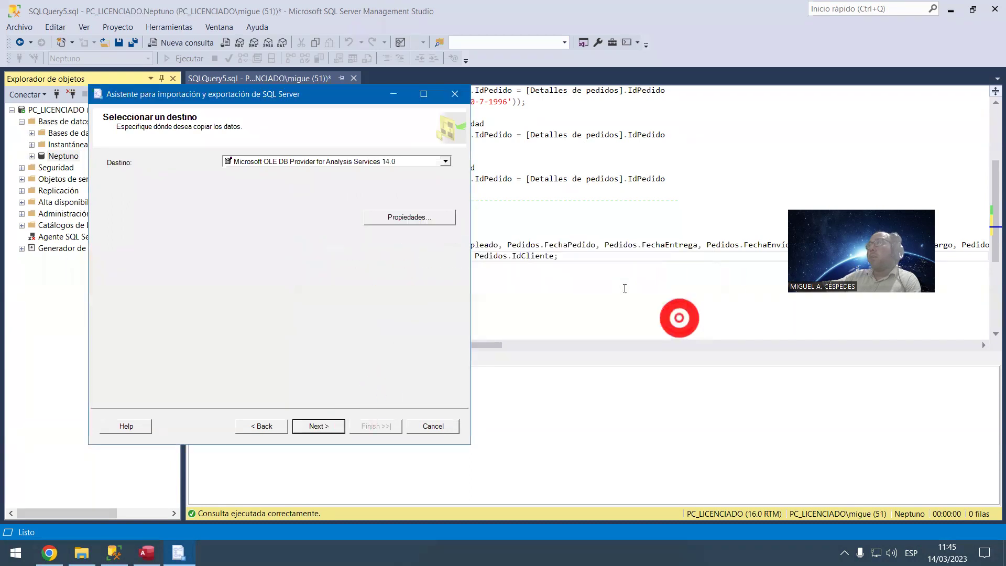
# Step: Set the destination to Microsoft OLE DB Provider for SQL Server and accept the Neptuno database with Windows authentication
pyautogui.click(445, 161)
pyautogui.moveTo(442, 193); pyautogui.dragTo(419, 237)
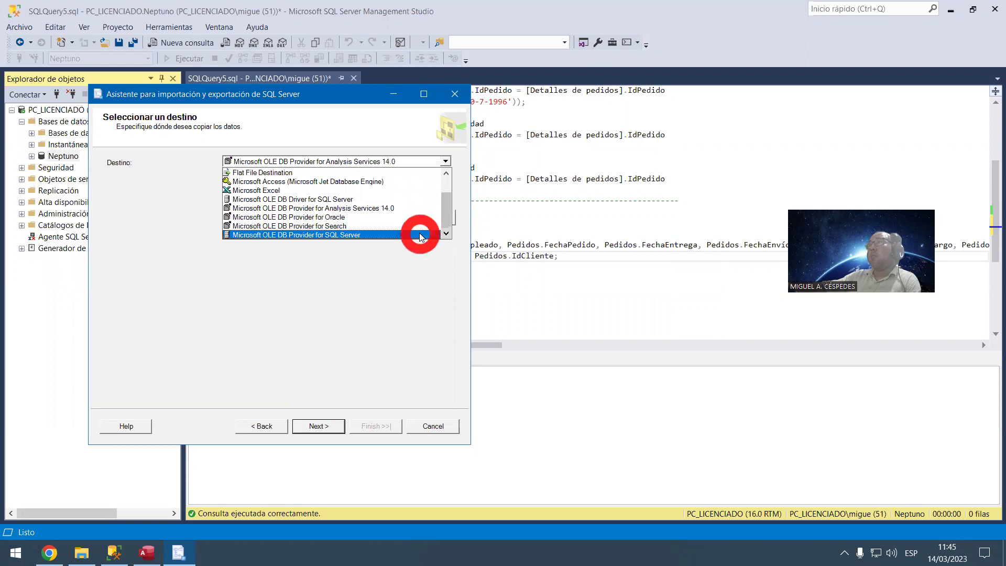
pyautogui.click(419, 236)
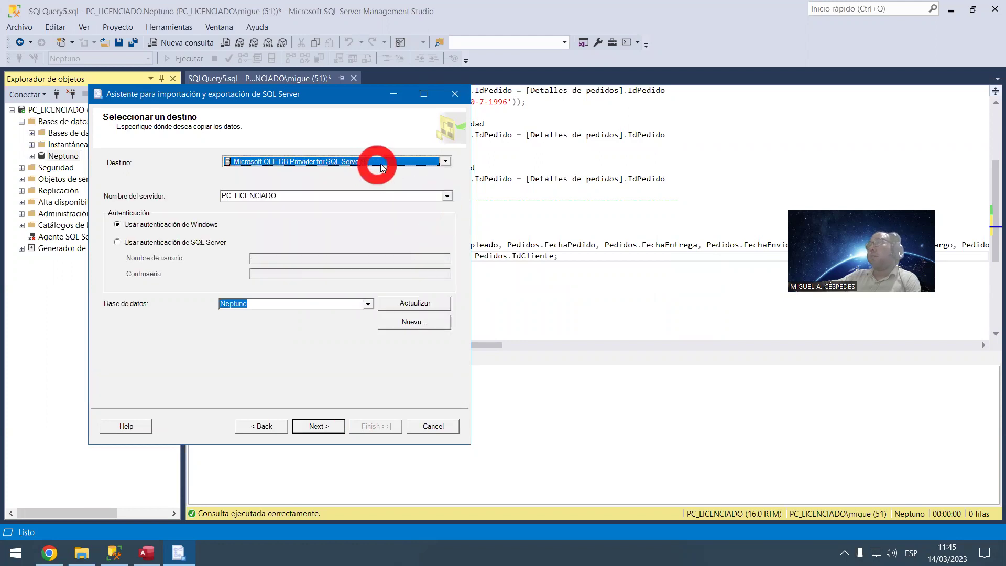
pyautogui.click(314, 426)
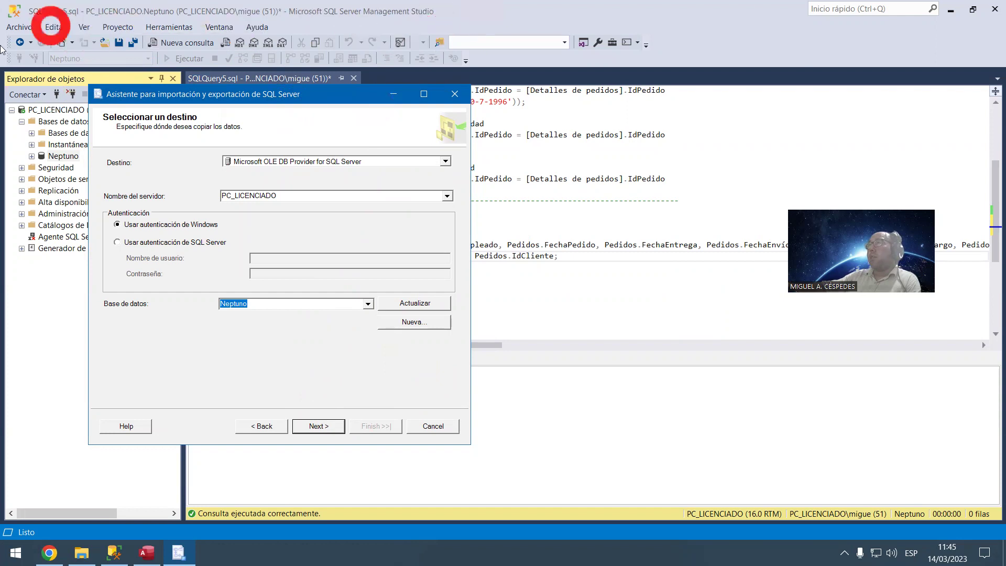
pyautogui.press('Return')
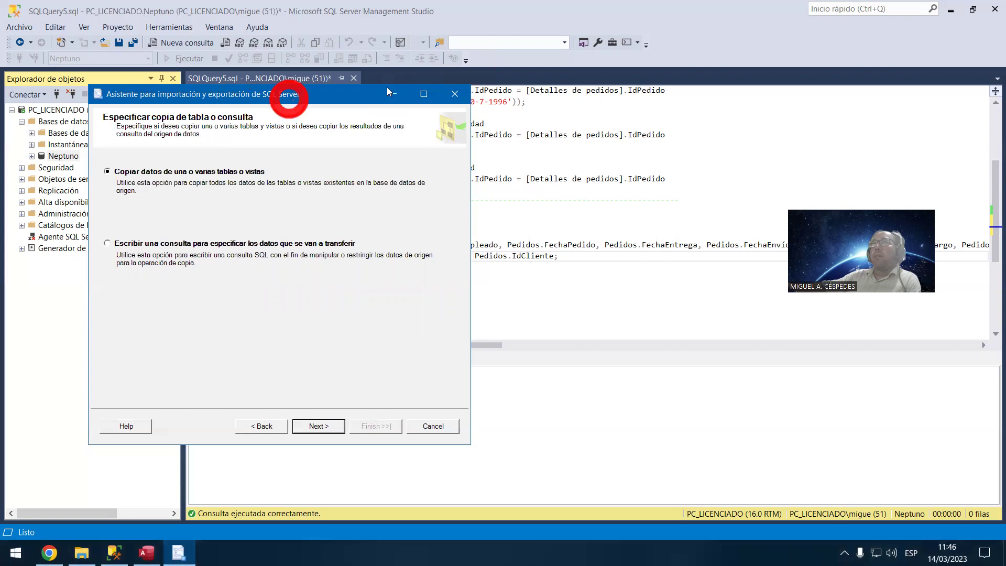
# Step: Choose to copy data from tables and mark the eight source tables from Categorías to Proveedores for import
pyautogui.moveTo(388, 92); pyautogui.dragTo(389, 90)
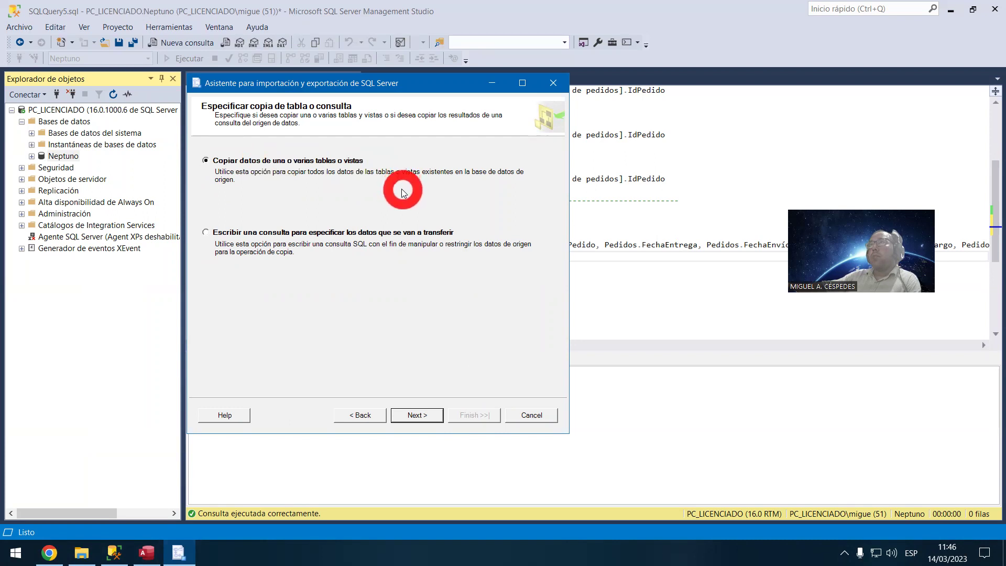
pyautogui.click(417, 414)
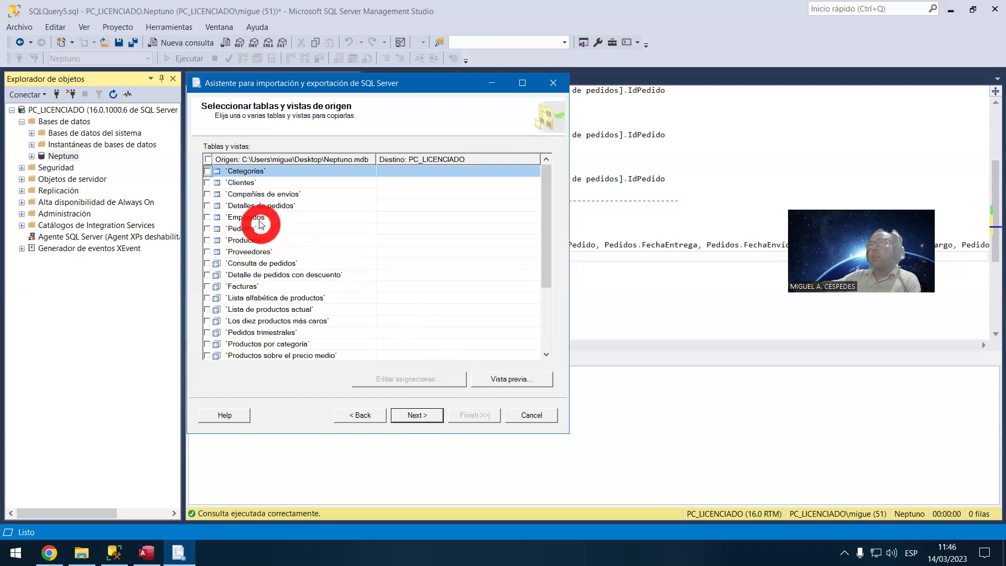
pyautogui.click(207, 182)
pyautogui.click(207, 194)
pyautogui.click(207, 206)
pyautogui.click(207, 216)
pyautogui.click(207, 228)
pyautogui.click(207, 240)
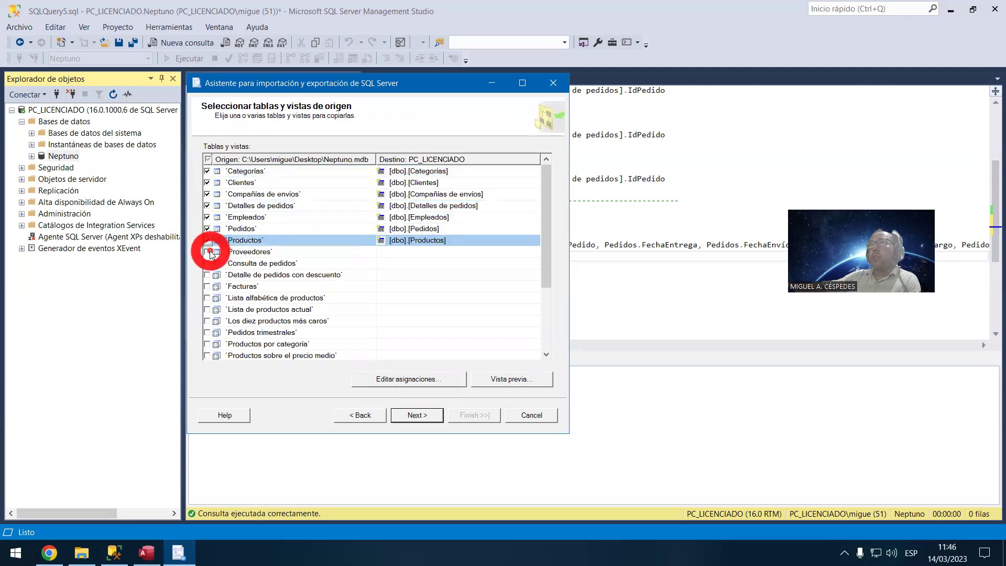
pyautogui.click(208, 252)
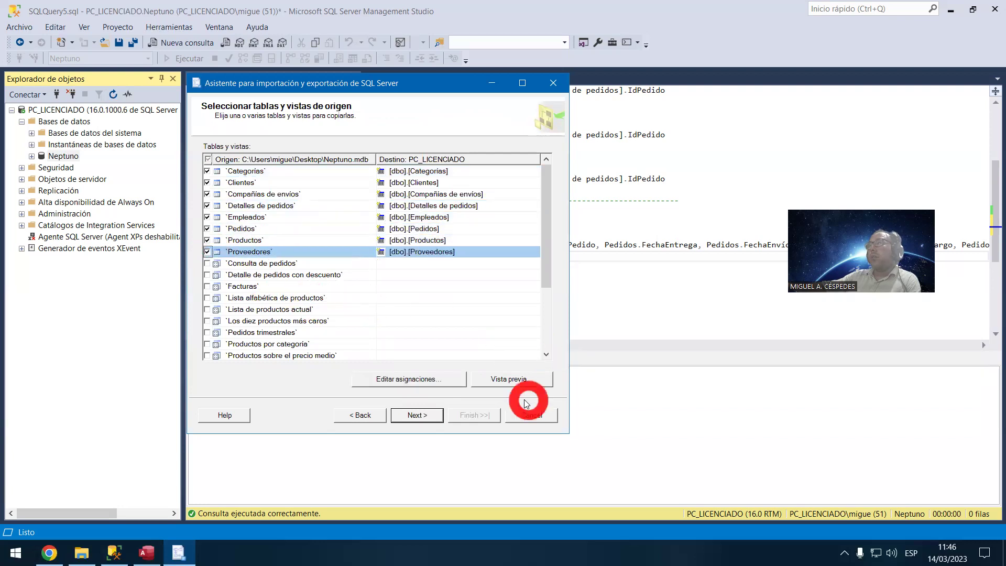
# Step: Preview the source data of the Proveedores, Categorías and Clientes tables
pyautogui.click(520, 384)
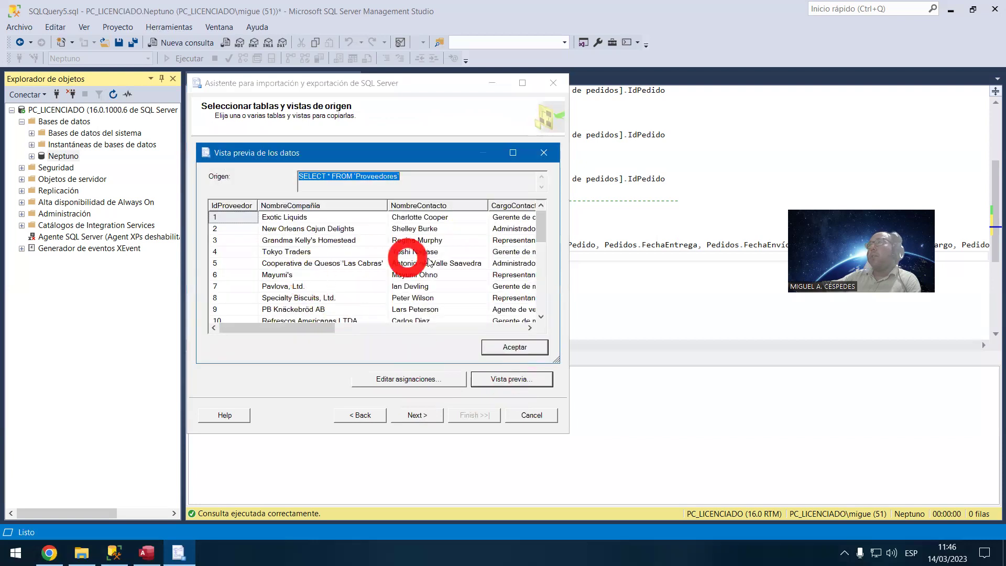
pyautogui.click(523, 347)
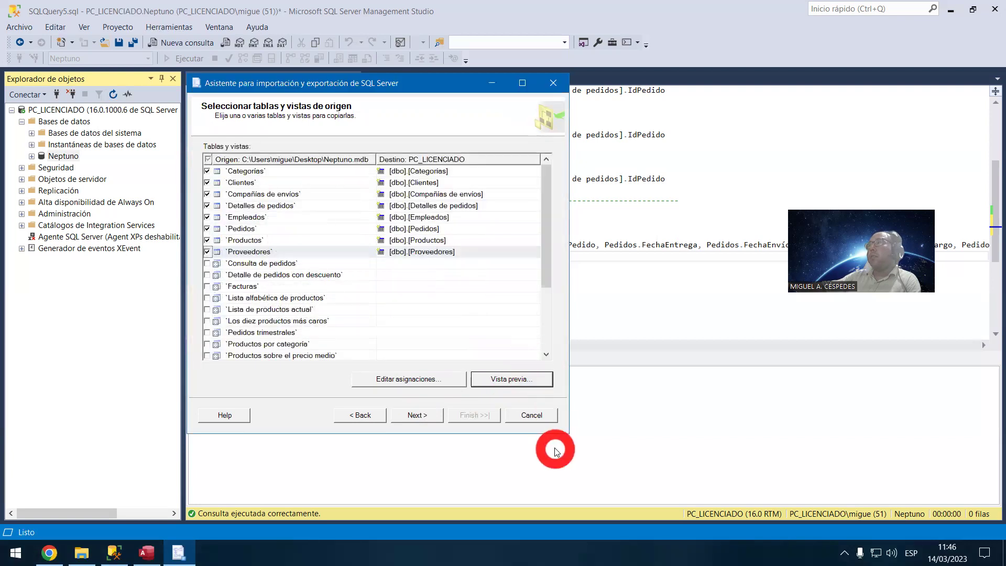
pyautogui.click(247, 173)
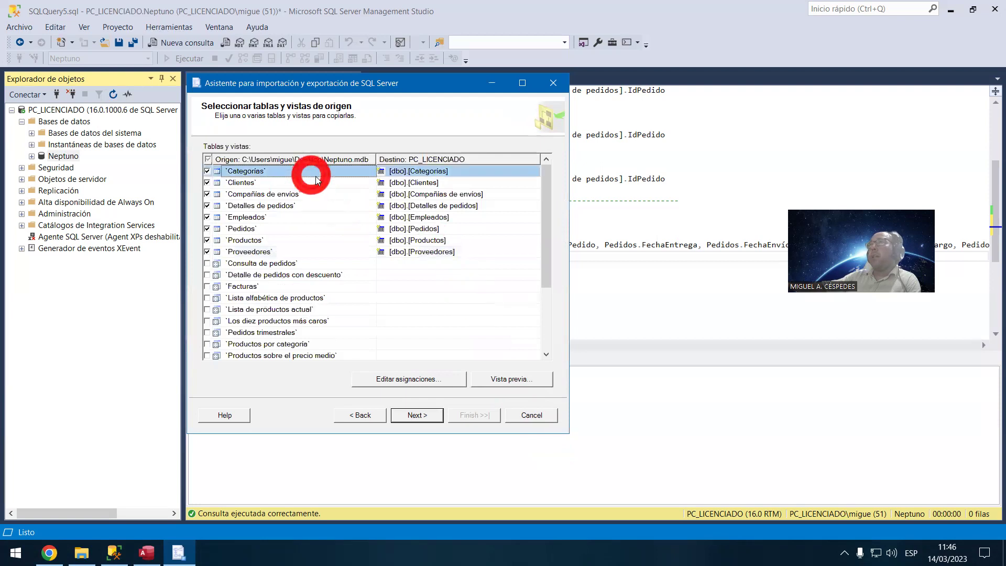
pyautogui.click(524, 378)
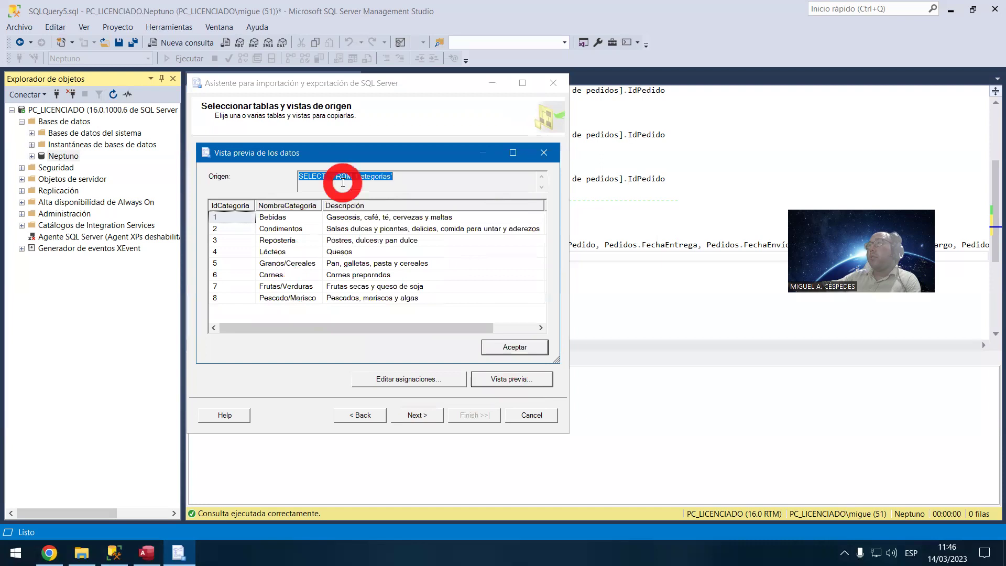
pyautogui.moveTo(354, 162); pyautogui.dragTo(636, 91)
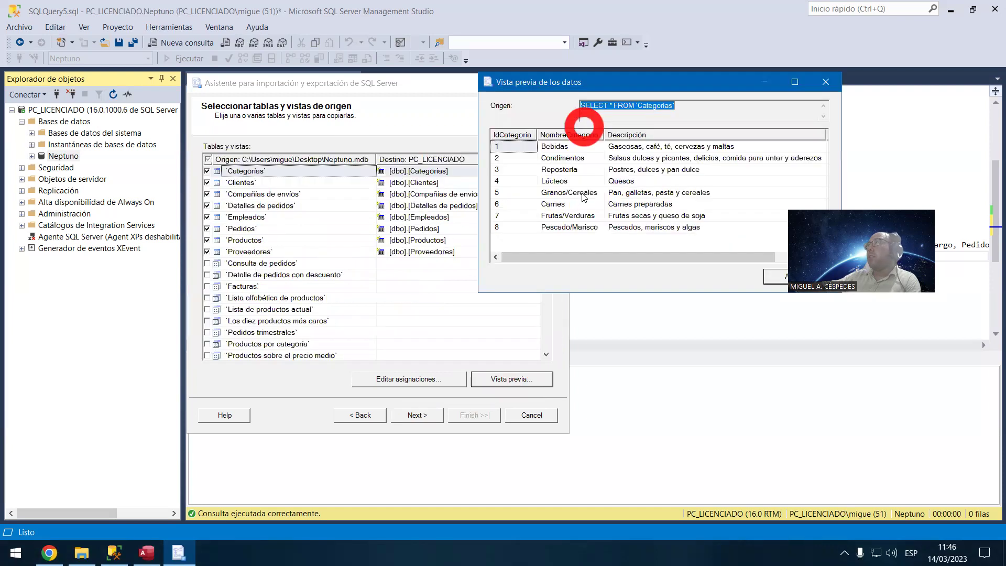
pyautogui.press('Escape')
pyautogui.click(316, 182)
pyautogui.click(519, 372)
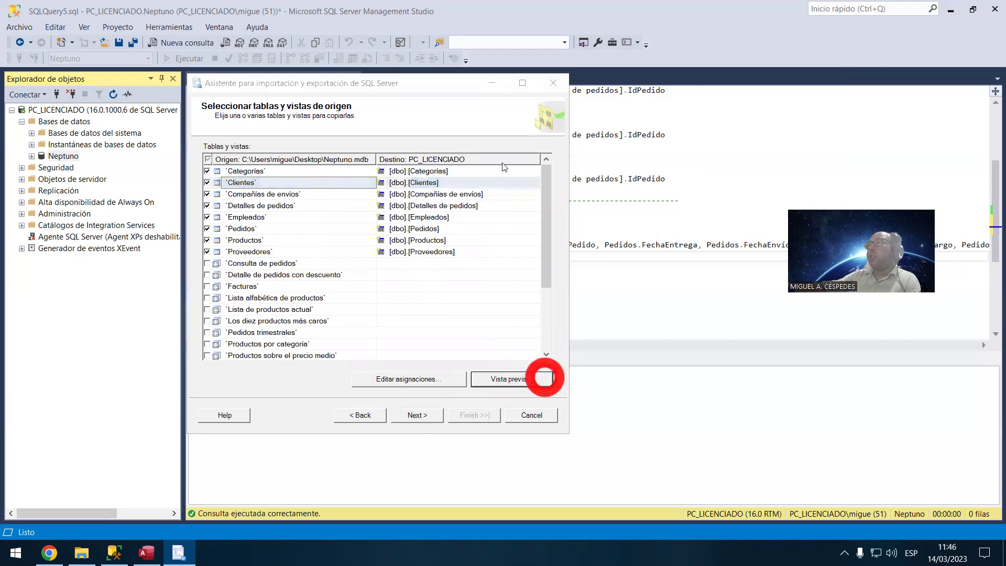
pyautogui.moveTo(415, 159); pyautogui.dragTo(707, 94)
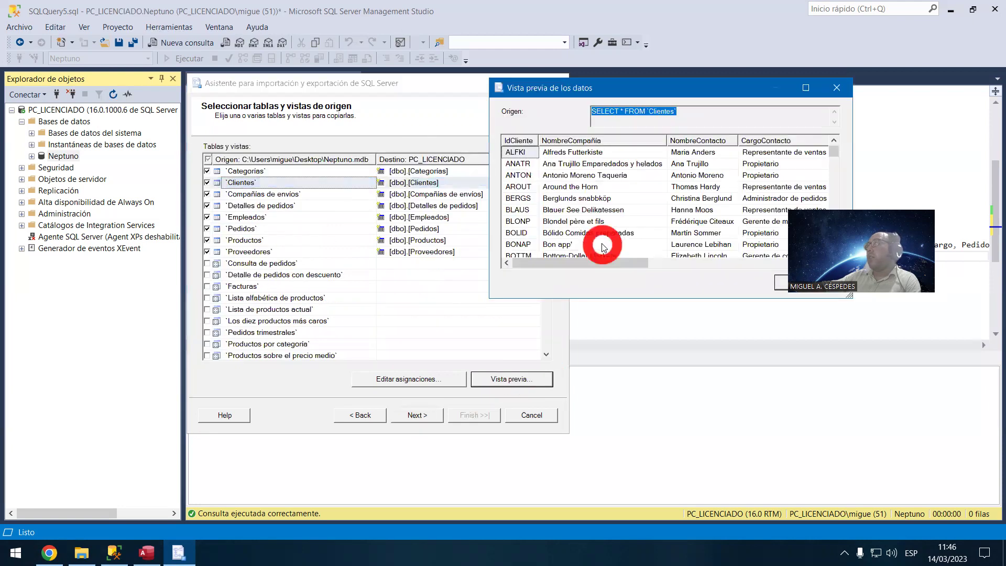
pyautogui.click(807, 282)
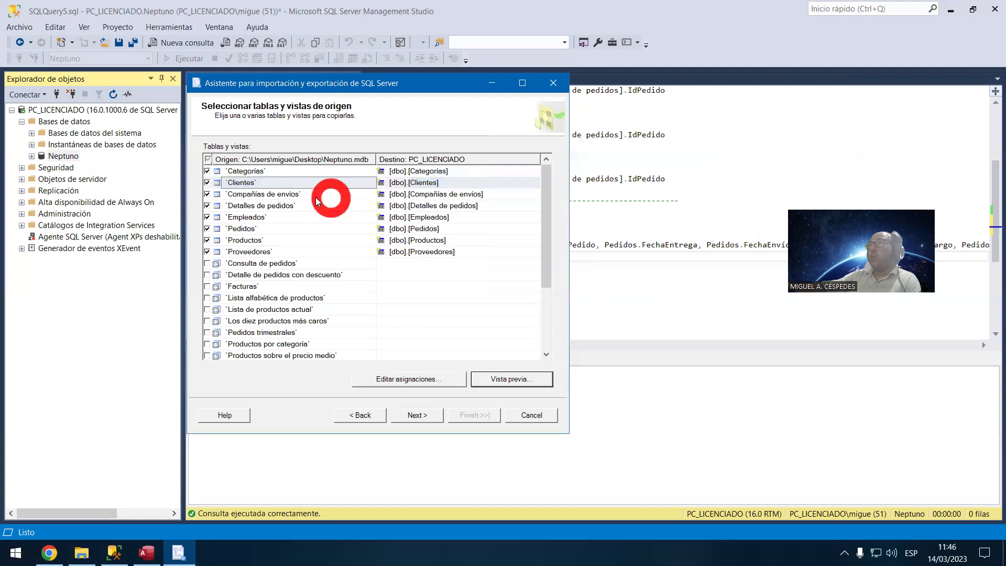
# Step: Preview the source data of the Compañías de envíos and Detalles de pedidos tables
pyautogui.click(316, 195)
pyautogui.click(526, 378)
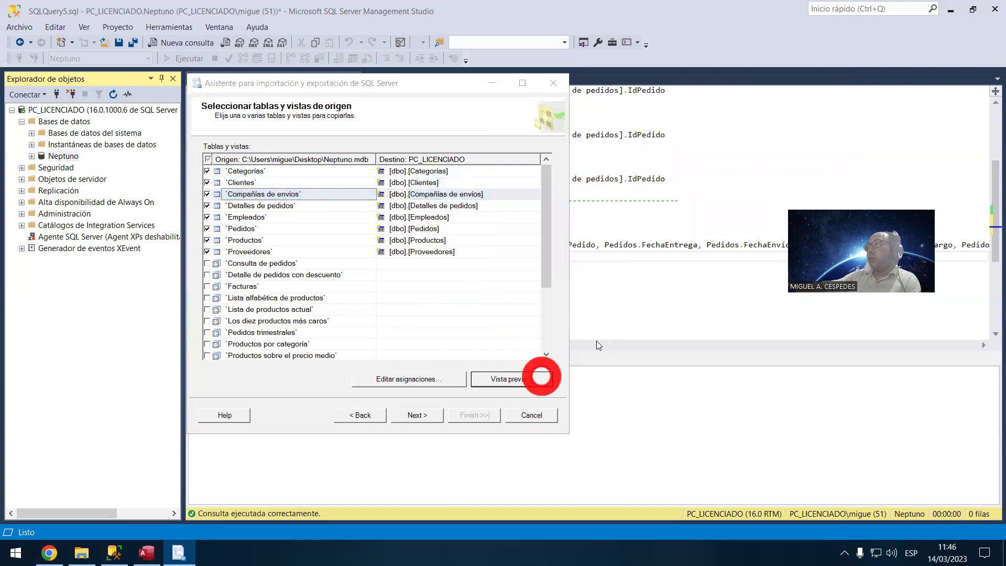
pyautogui.click(534, 348)
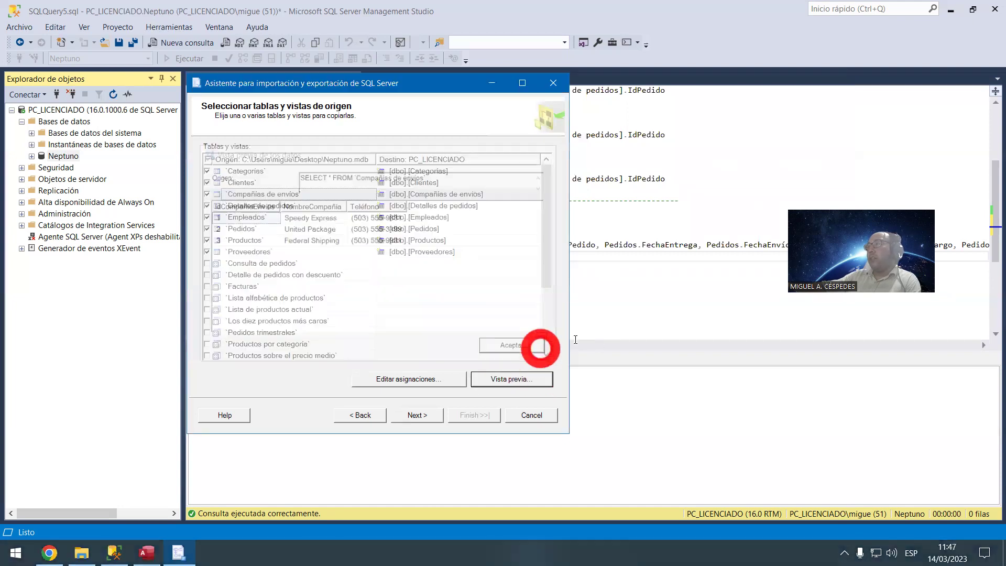
pyautogui.click(295, 215)
pyautogui.click(293, 206)
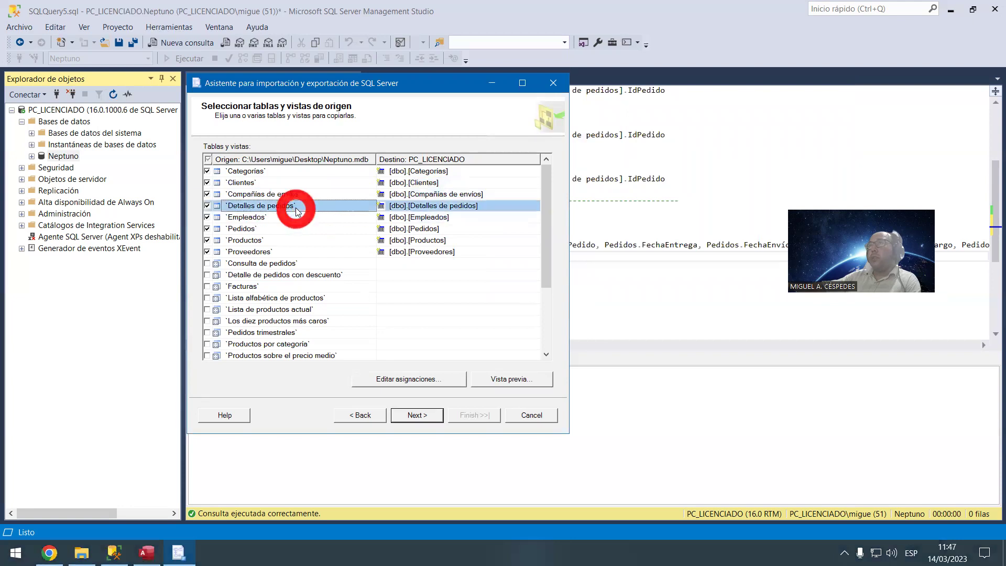
pyautogui.click(525, 378)
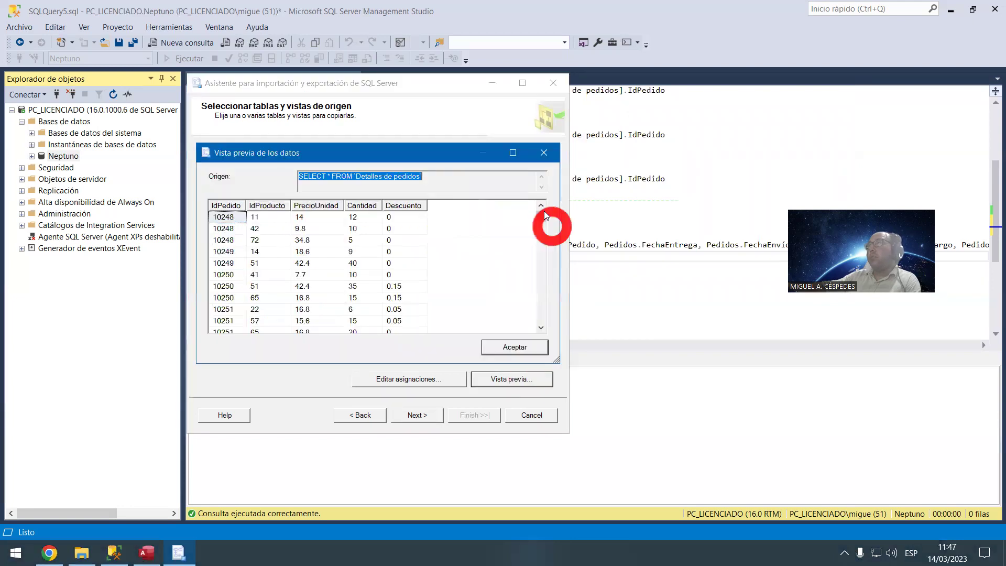
pyautogui.moveTo(430, 156); pyautogui.dragTo(645, 157)
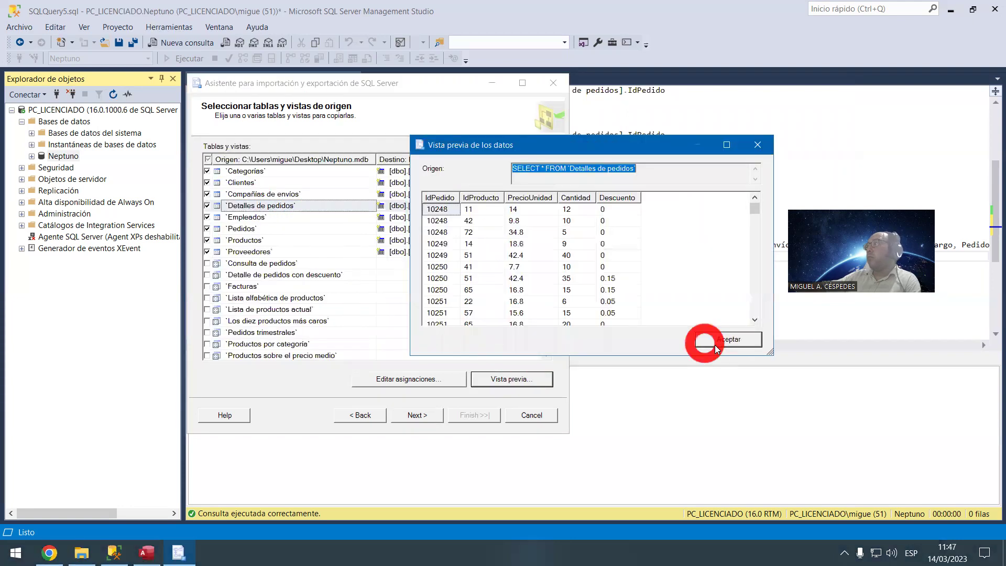
pyautogui.click(718, 344)
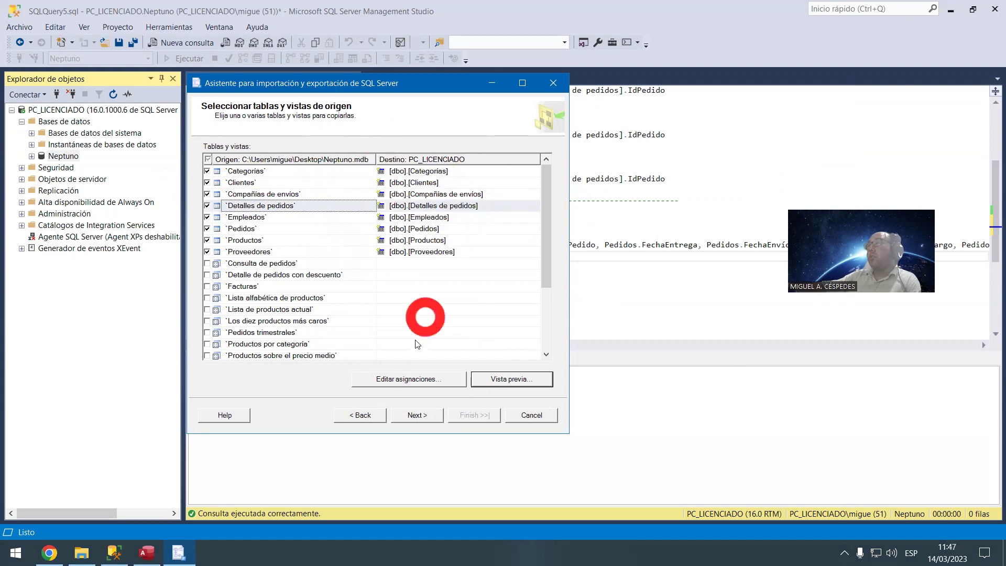
# Step: Run the import immediately without saving an SSIS package, and close the wizard when it finishes
pyautogui.click(433, 417)
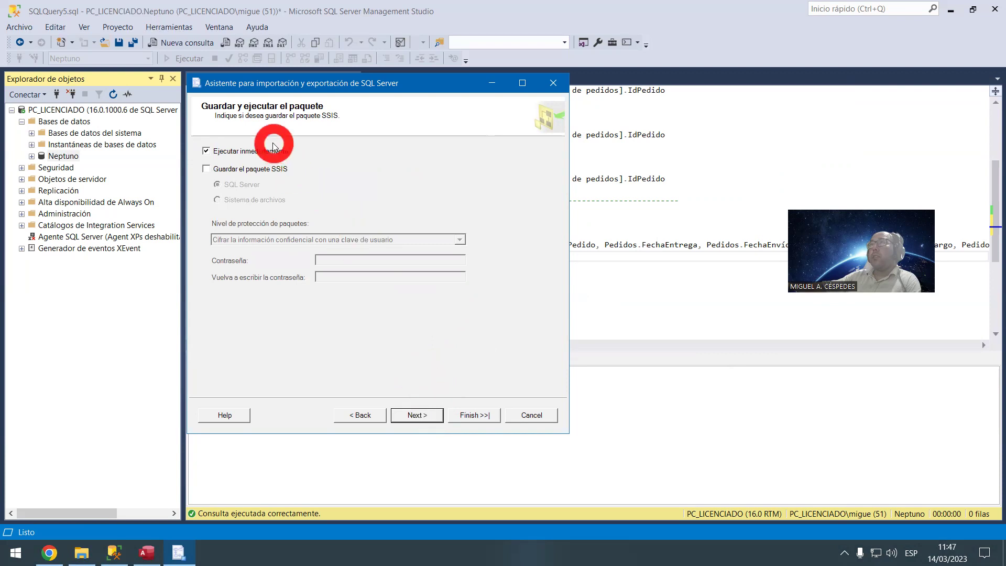
pyautogui.click(416, 416)
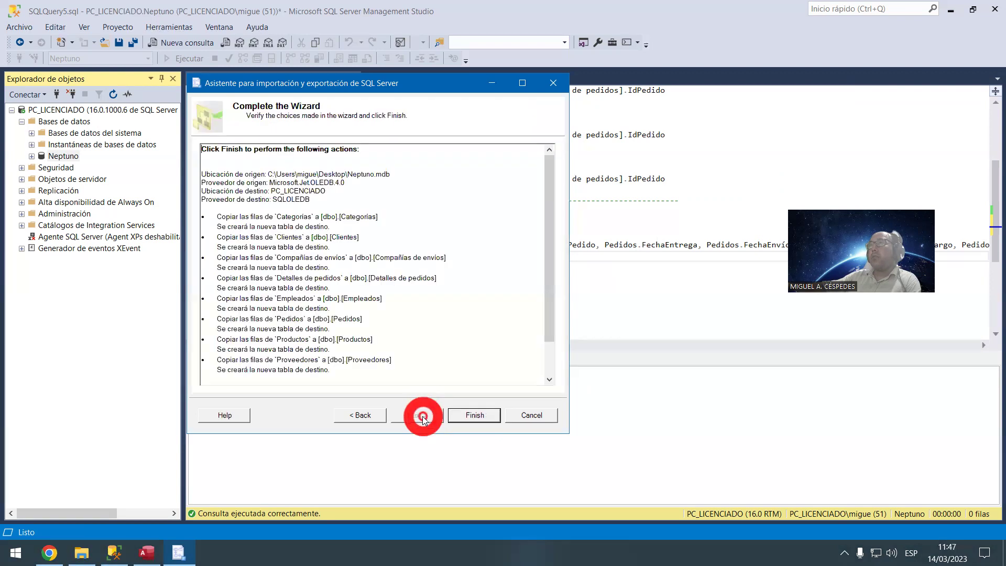
pyautogui.click(480, 416)
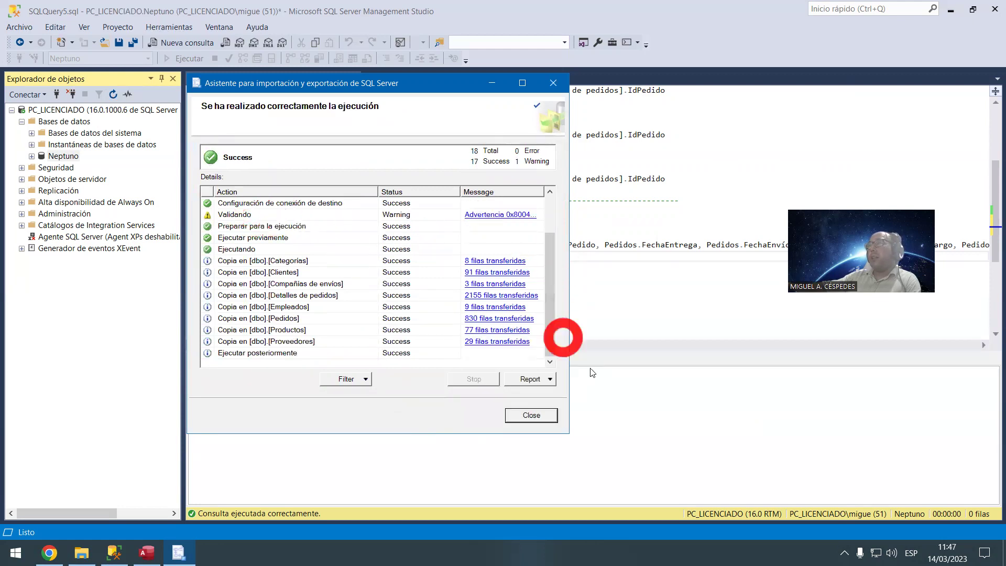
pyautogui.click(530, 417)
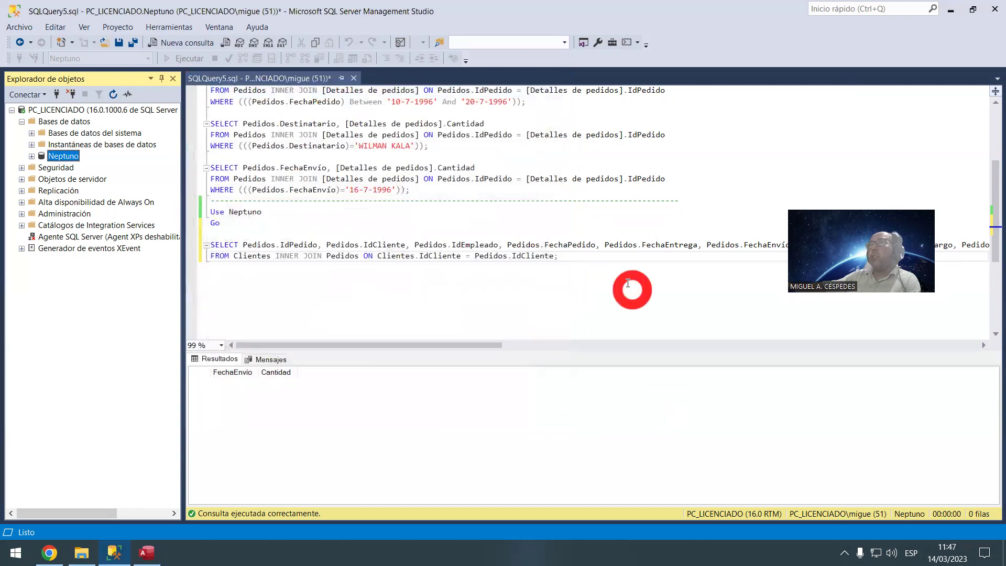
# Step: Execute only the query that returns FechaEnvío and Cantidad for orders shipped on 16-7-1996
pyautogui.click(575, 322)
pyautogui.moveTo(409, 190); pyautogui.dragTo(213, 162)
pyautogui.click(183, 60)
# Step: Execute only the SELECT query joining Clientes and Pedidos on IdCliente, and look through its result rows
pyautogui.moveTo(559, 260); pyautogui.dragTo(183, 237)
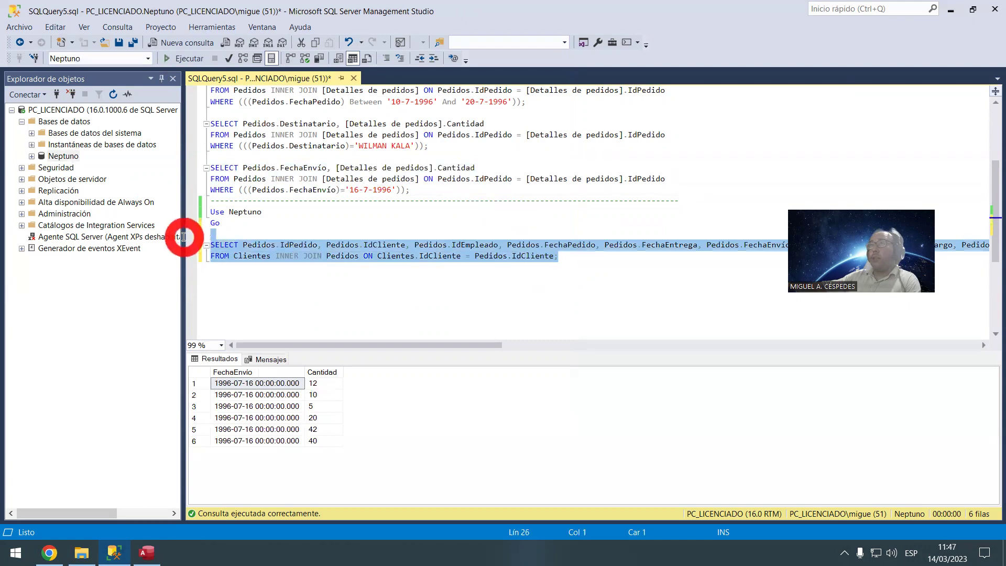
pyautogui.click(182, 59)
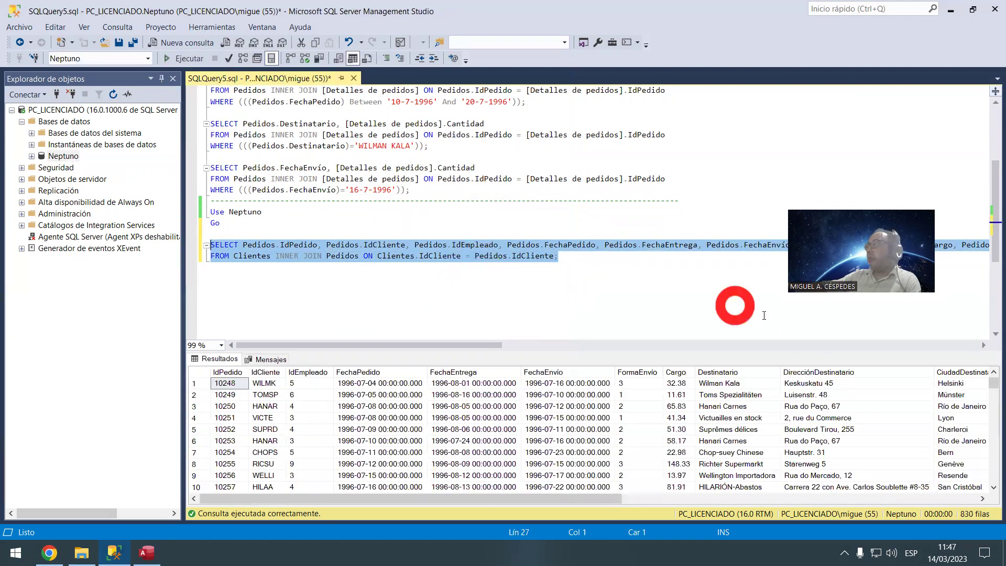
pyautogui.scroll(-1, 561, 398)
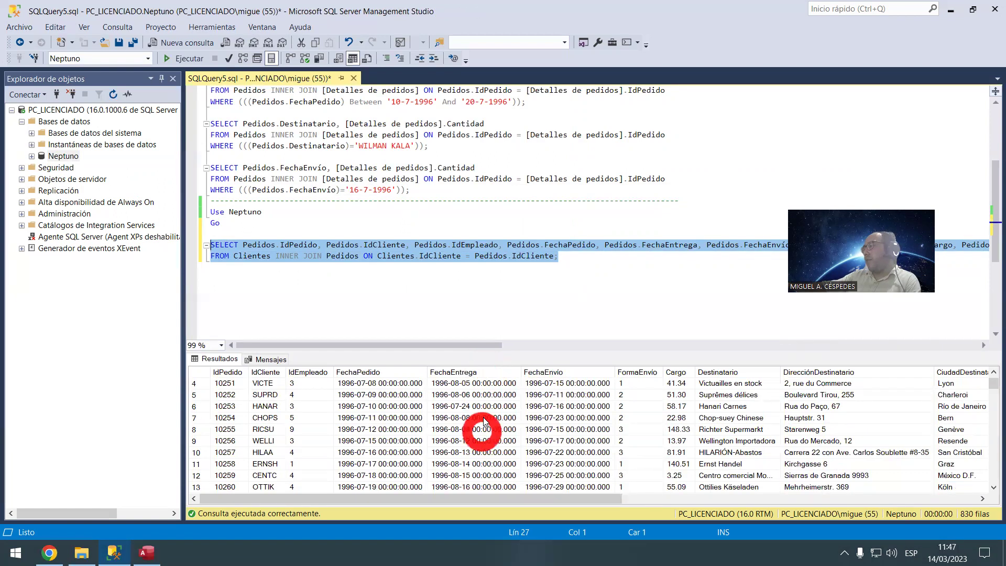
# Step: Add blank lines below the last query and save SQLQuery5.sql
pyautogui.click(565, 260)
pyautogui.press('Return')
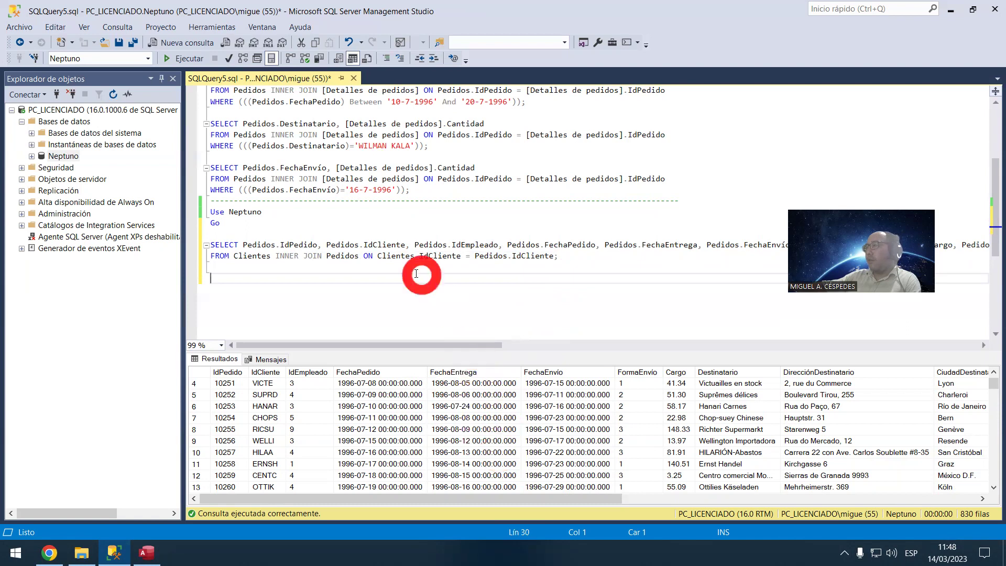
pyautogui.click(114, 40)
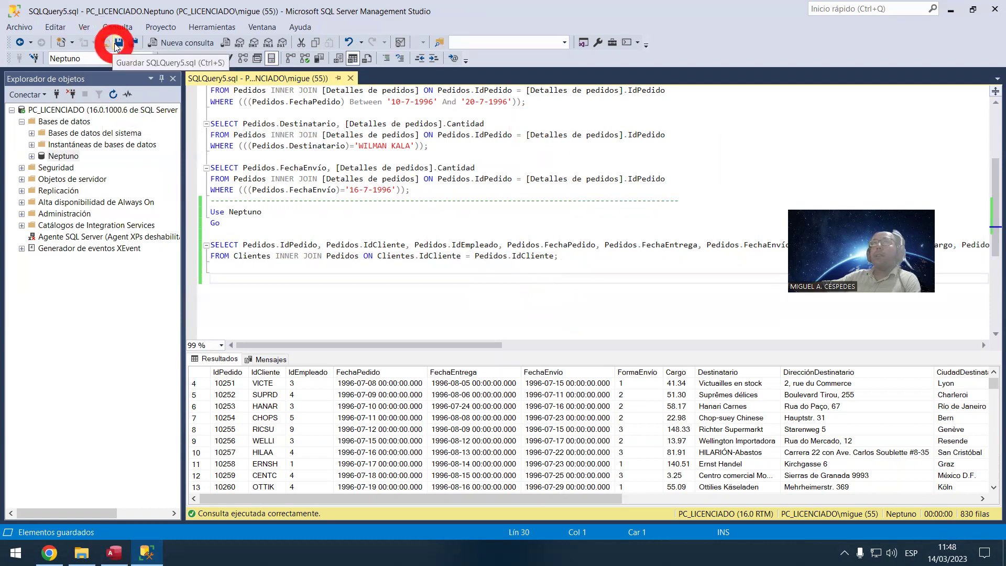
# Step: Try to detach the Neptuno database from the server, leaving the option to drop its connections unchecked
pyautogui.rightClick(62, 157)
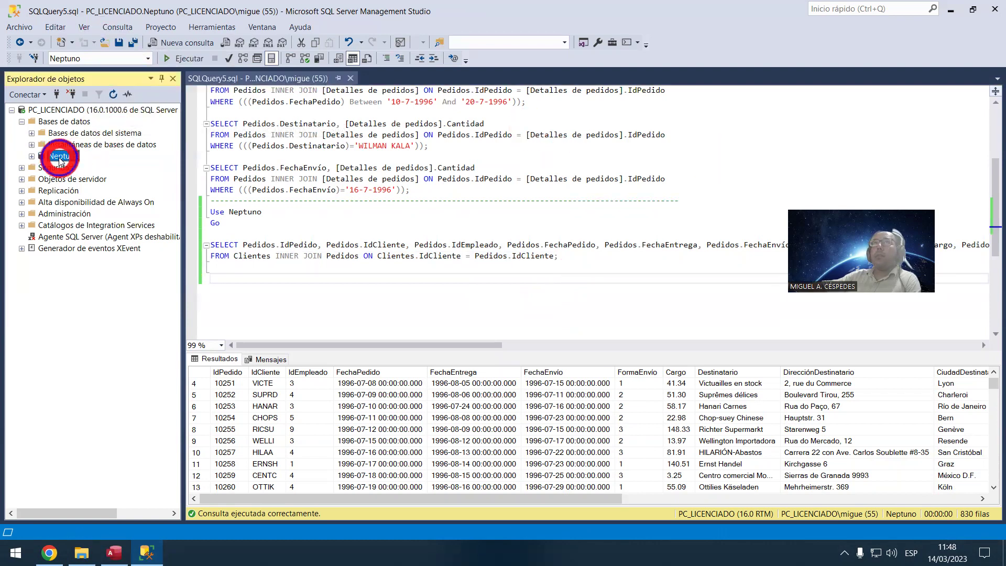
pyautogui.moveTo(143, 215)
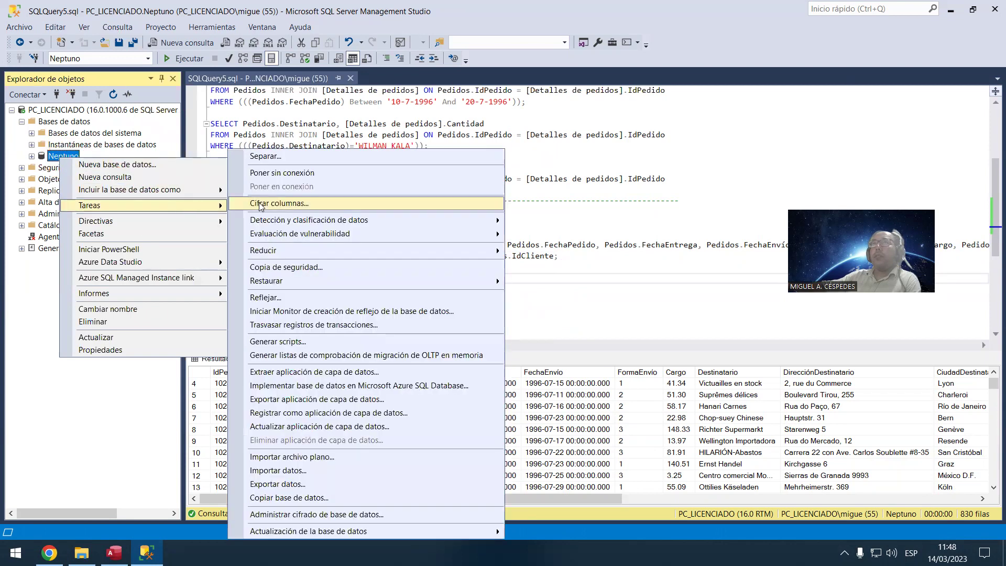
pyautogui.click(247, 168)
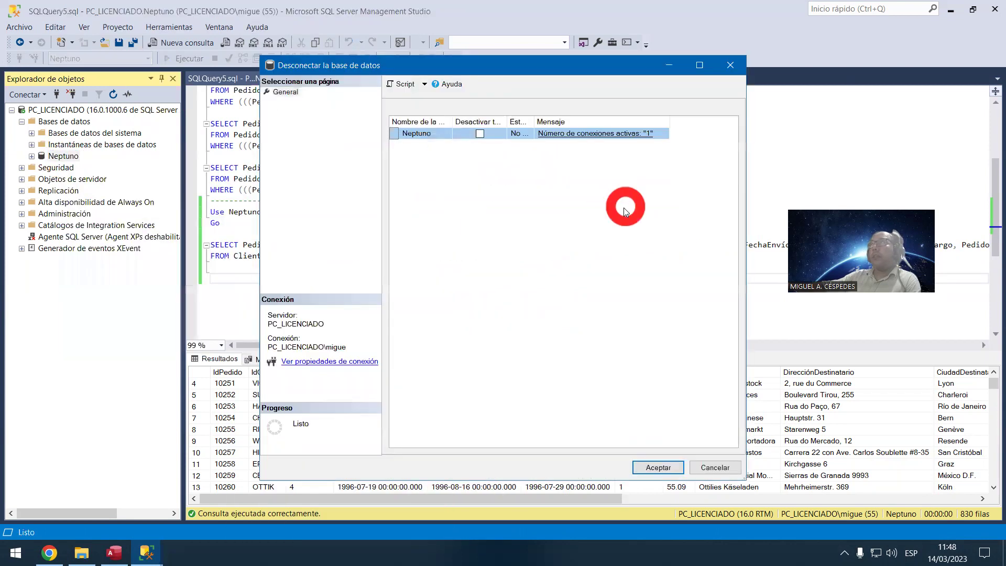
pyautogui.click(658, 466)
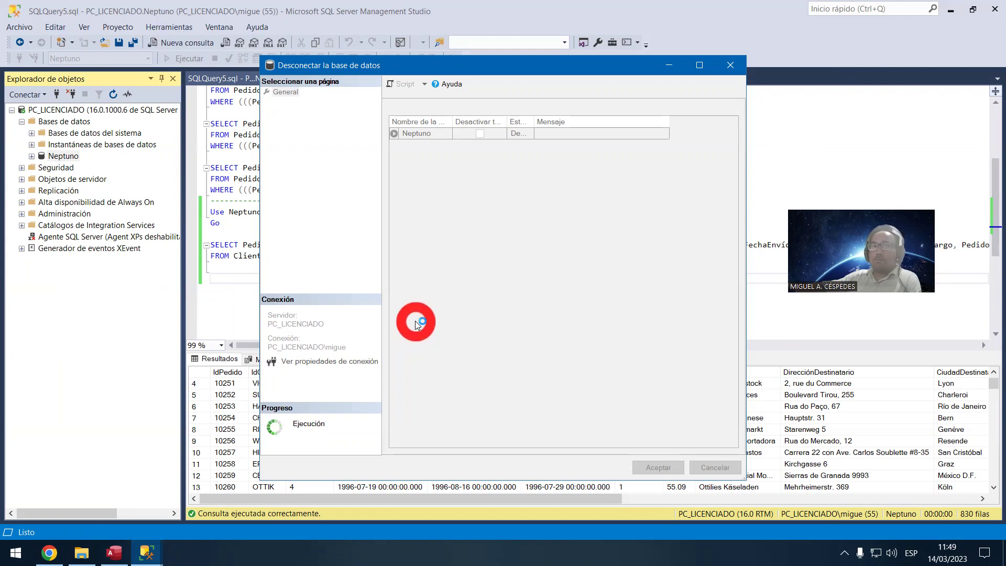
# Step: Try to close the unresponsive dialog for detaching the Neptuno database
pyautogui.click(519, 324)
pyautogui.click(253, 242)
pyautogui.click(284, 393)
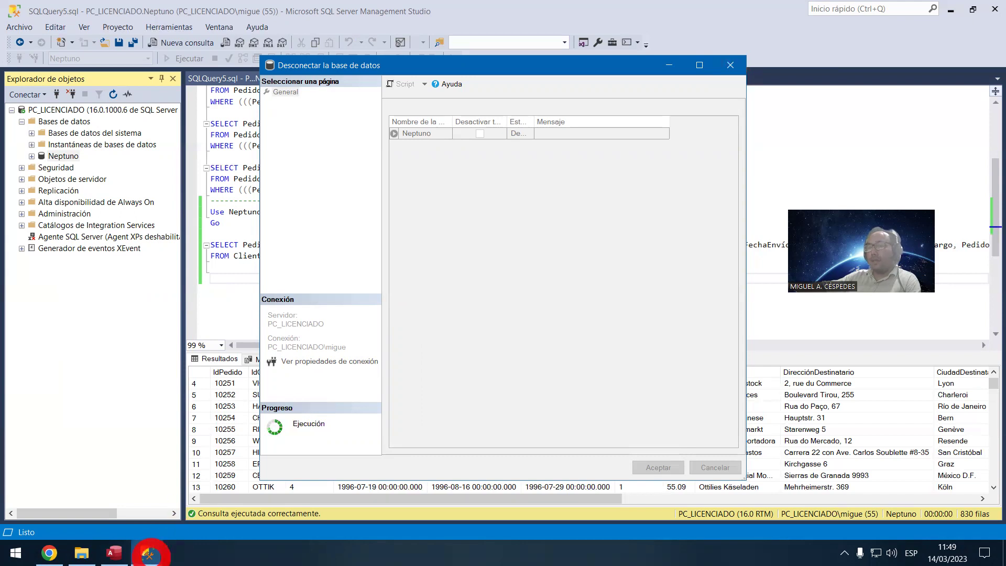
pyautogui.moveTo(150, 550)
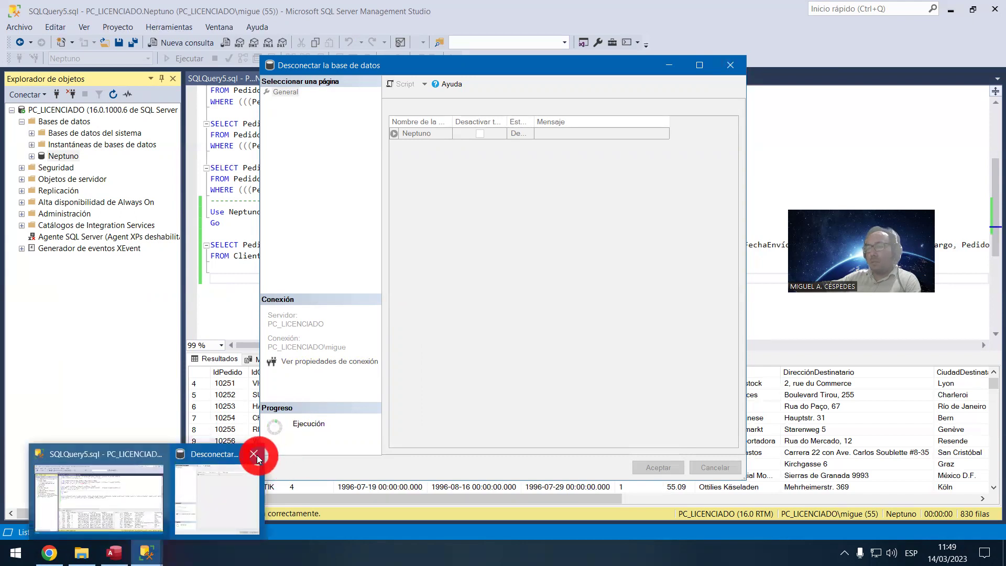
pyautogui.click(611, 270)
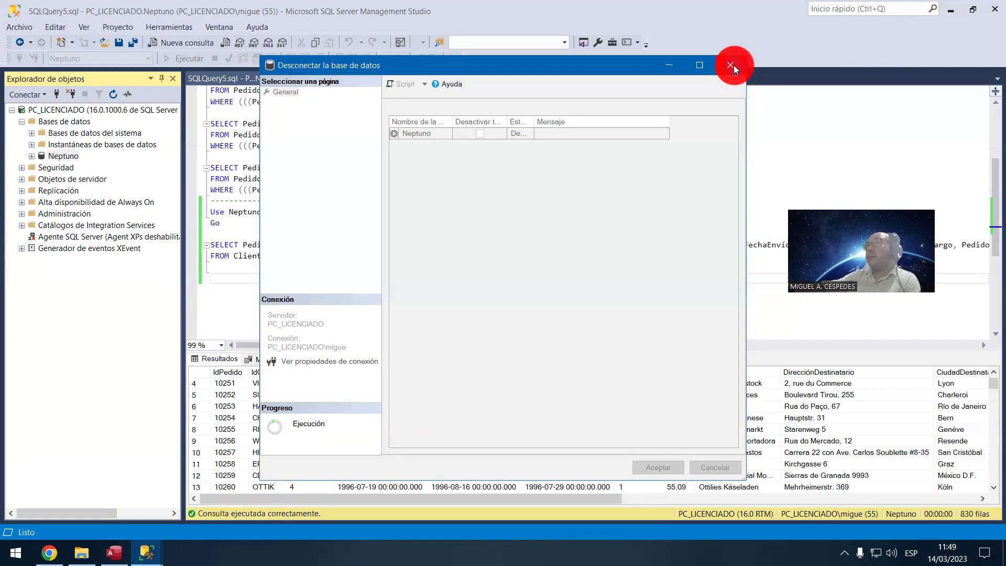
pyautogui.moveTo(734, 65)
pyautogui.mouseDown()
pyautogui.moveTo(198, 430)
pyautogui.moveTo(7, 538)
pyautogui.moveTo(11, 550)
pyautogui.mouseUp()
# Step: End the SSMS 19 (32 bits) process in Task Manager and close Task Manager
pyautogui.rightClick(11, 550)
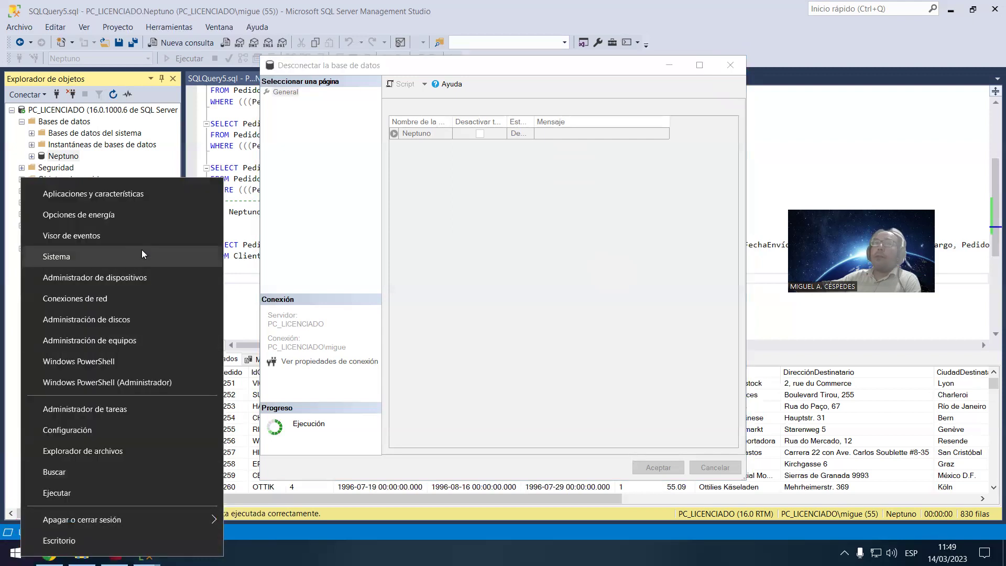
pyautogui.click(116, 409)
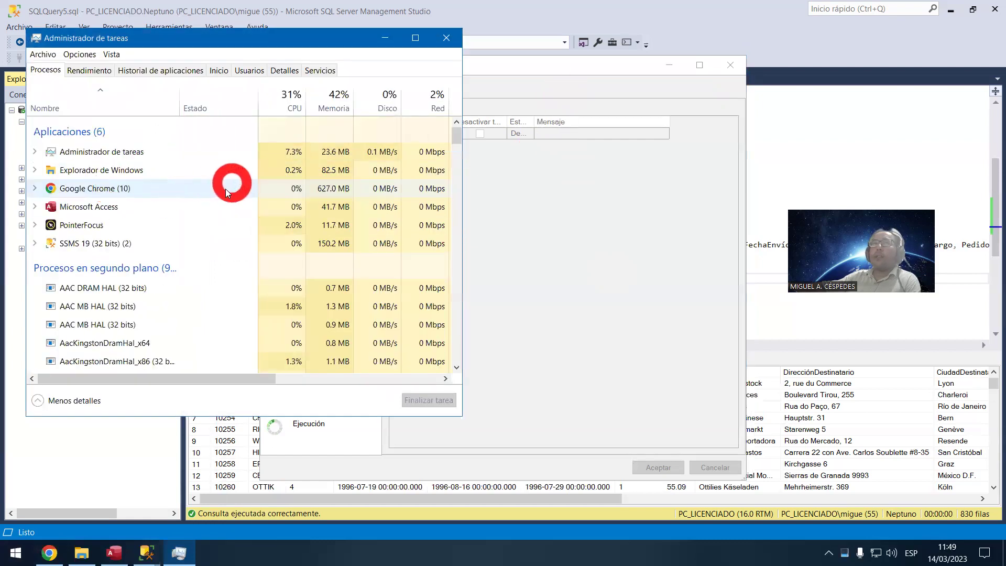
pyautogui.rightClick(111, 243)
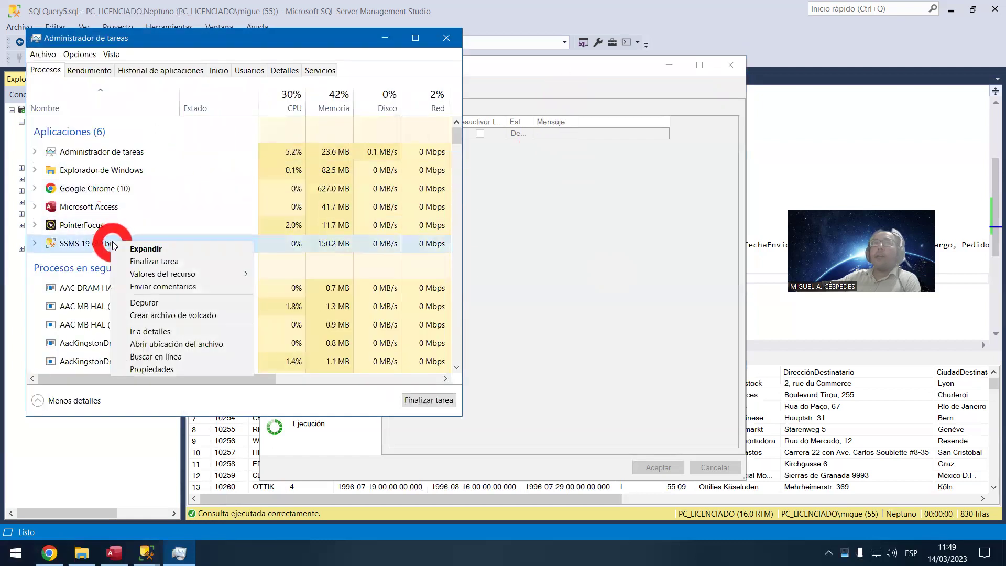
pyautogui.click(189, 260)
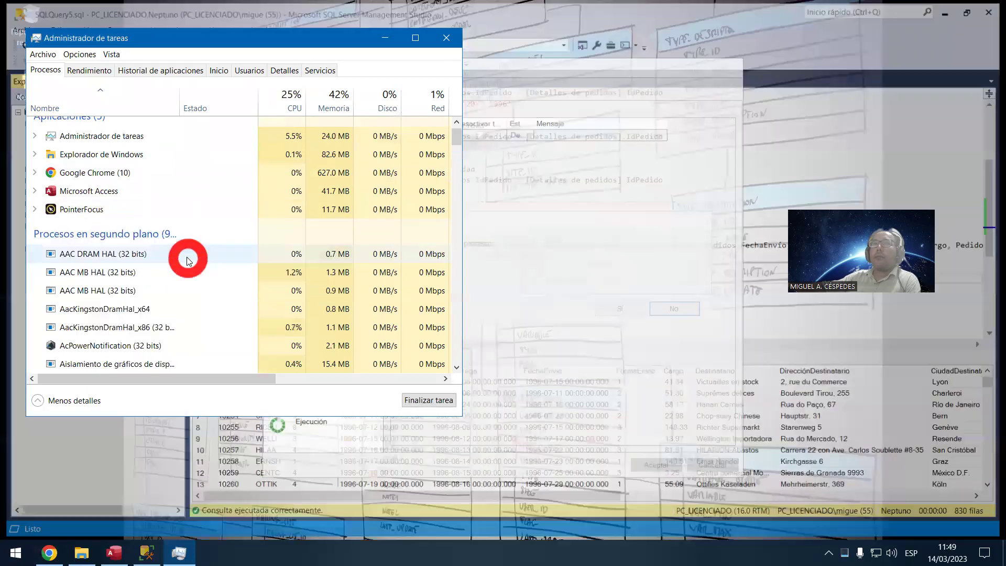
pyautogui.click(446, 41)
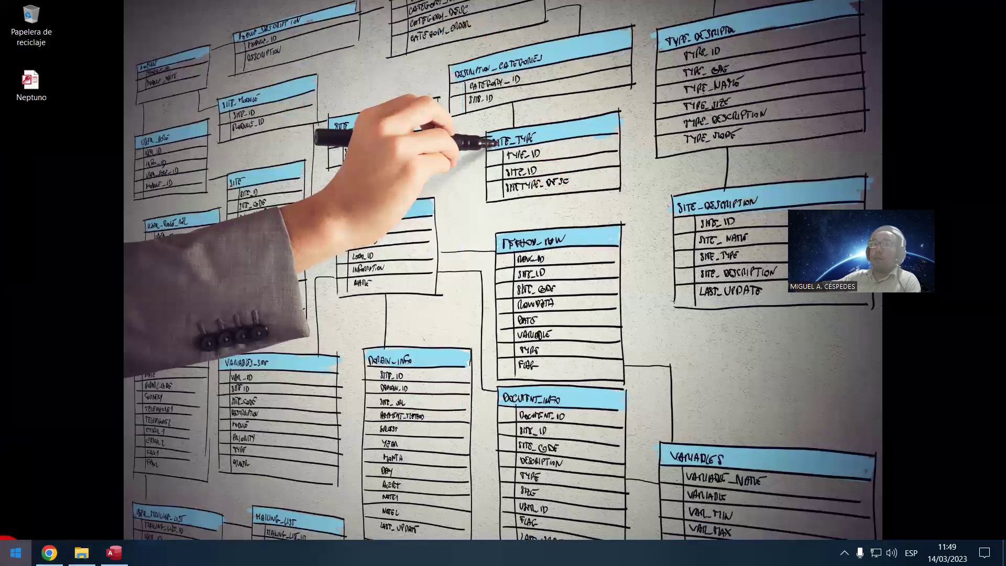
# Step: Launch SQL Server Management Studio 19 again from the Windows application search
pyautogui.click(16, 552)
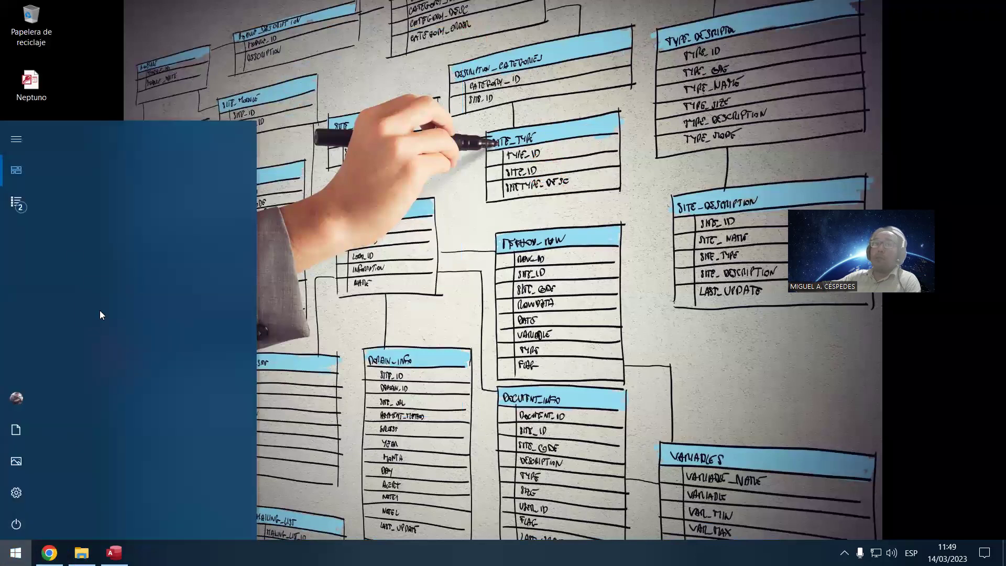
pyautogui.click(56, 255)
pyautogui.press('super')
pyautogui.write('s')
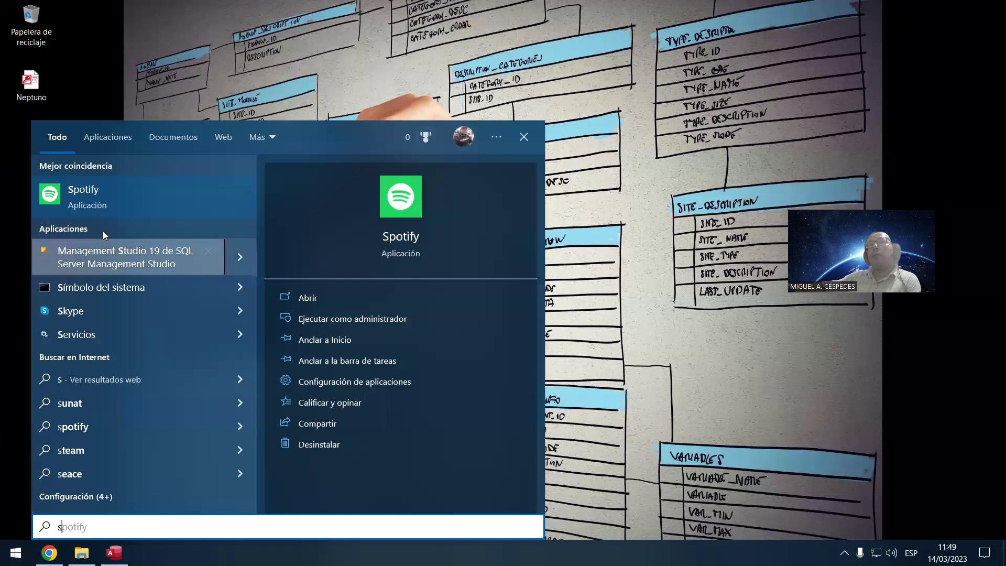
pyautogui.click(116, 256)
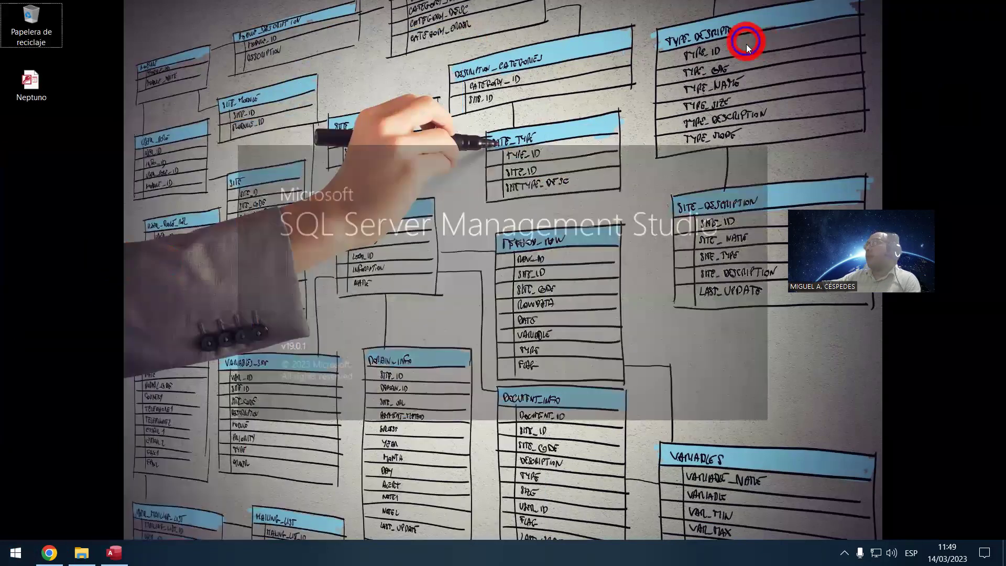
pyautogui.rightClick(747, 42)
pyautogui.click(789, 99)
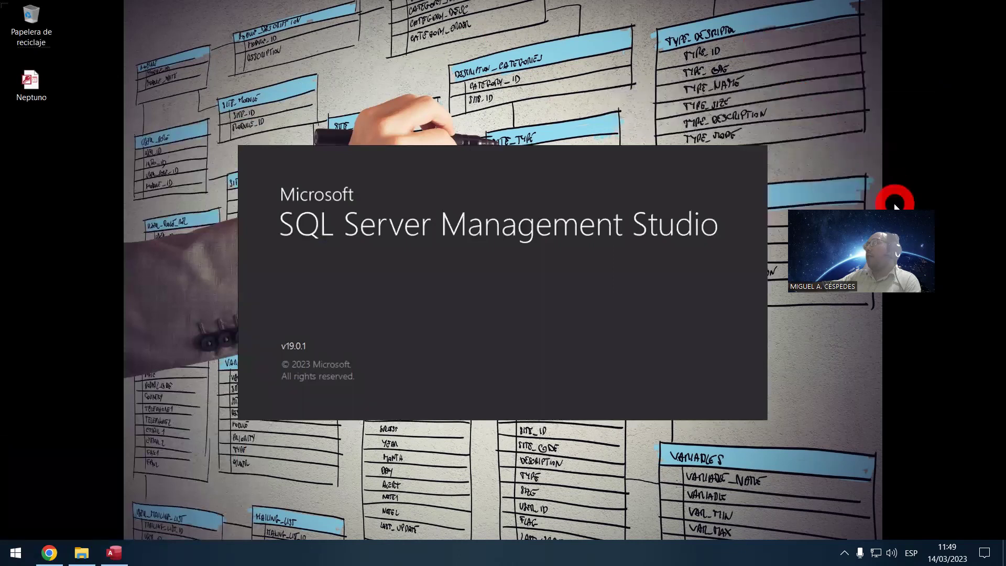
pyautogui.moveTo(895, 205); pyautogui.dragTo(911, 258)
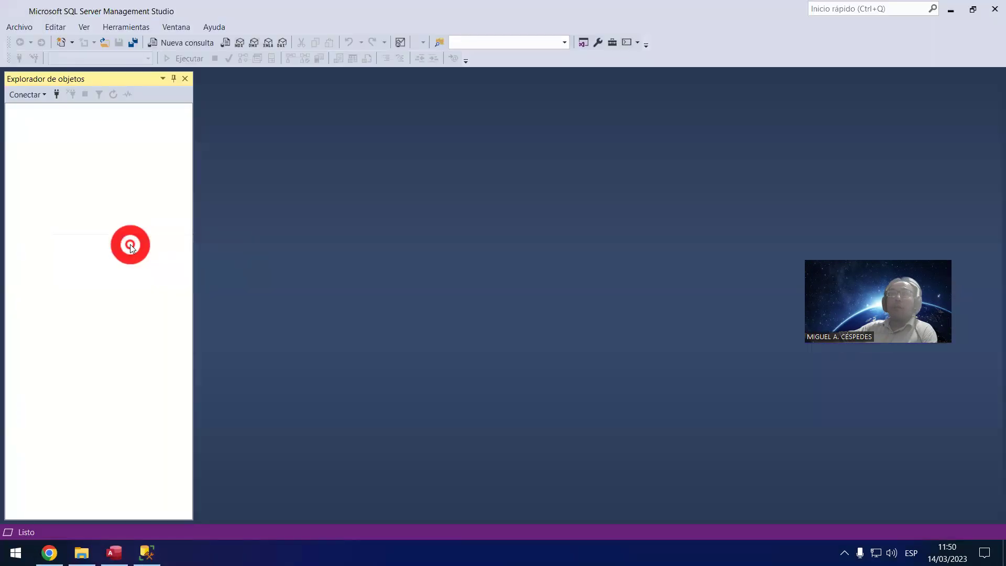
# Step: Connect to the PC_LICENCIADO server, widen the Object Explorer, and expand the Bases de datos folder
pyautogui.click(465, 289)
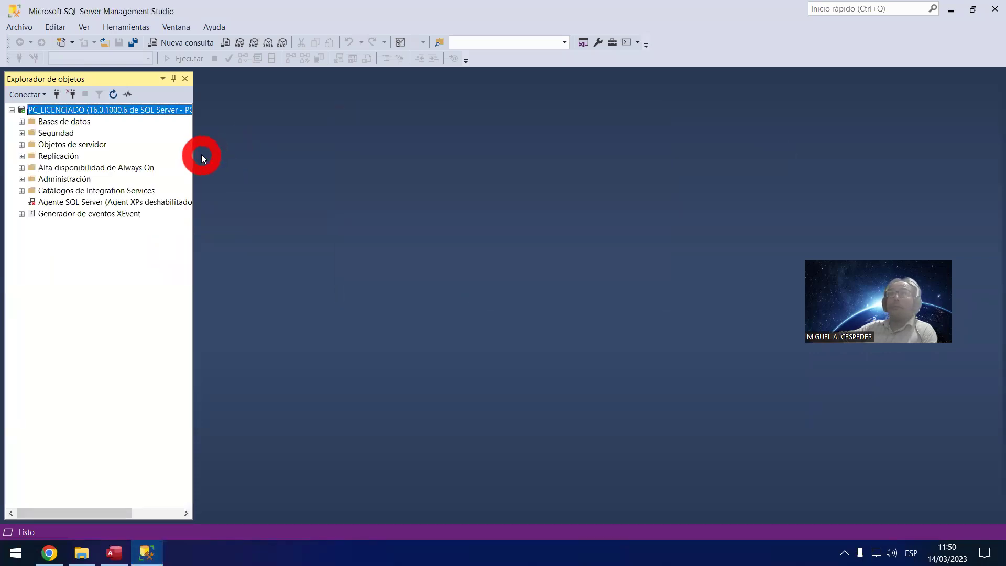
pyautogui.moveTo(196, 152); pyautogui.dragTo(226, 155)
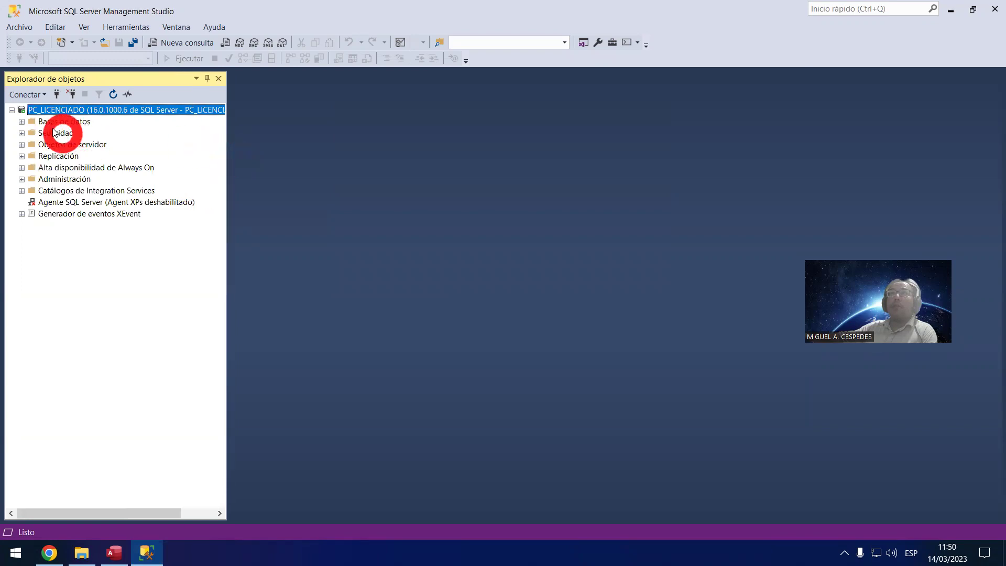
pyautogui.click(22, 121)
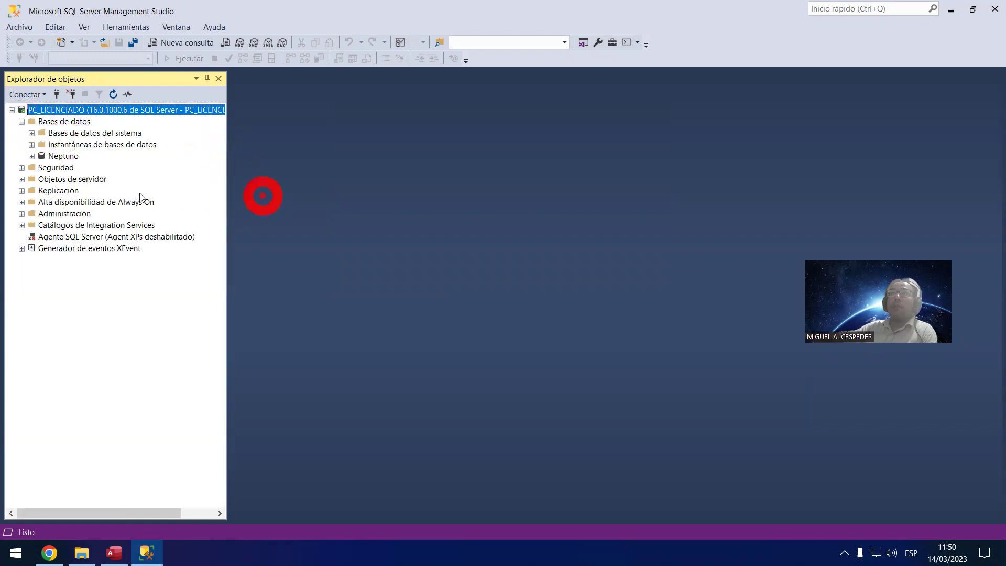
# Step: Detach the Neptuno database from the server, leaving the option to drop its connections unchecked
pyautogui.rightClick(67, 156)
pyautogui.click(190, 204)
pyautogui.click(326, 174)
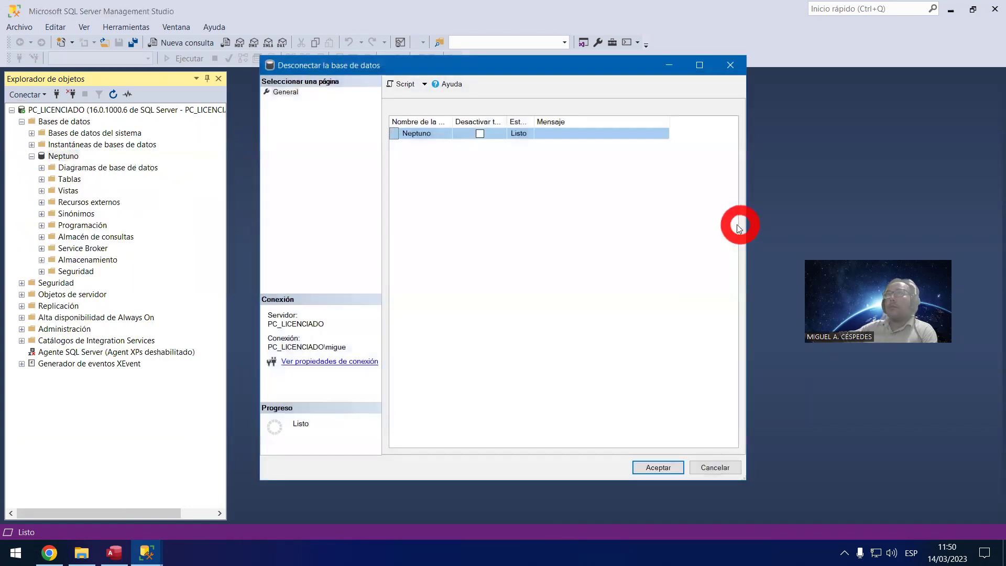
pyautogui.click(654, 467)
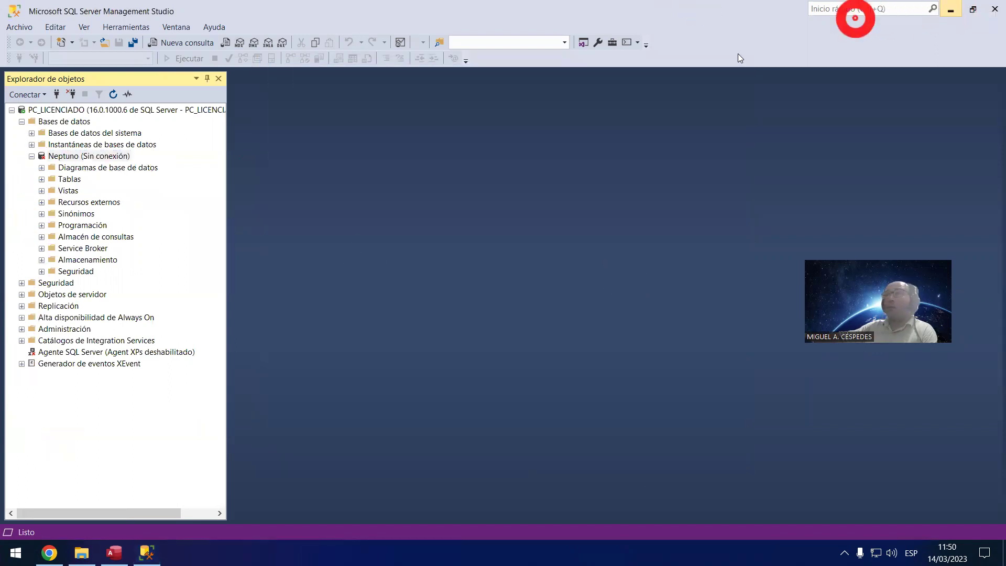
# Step: Minimize SQL Server Management Studio and delete the Neptuno Access file from the desktop
pyautogui.click(951, 9)
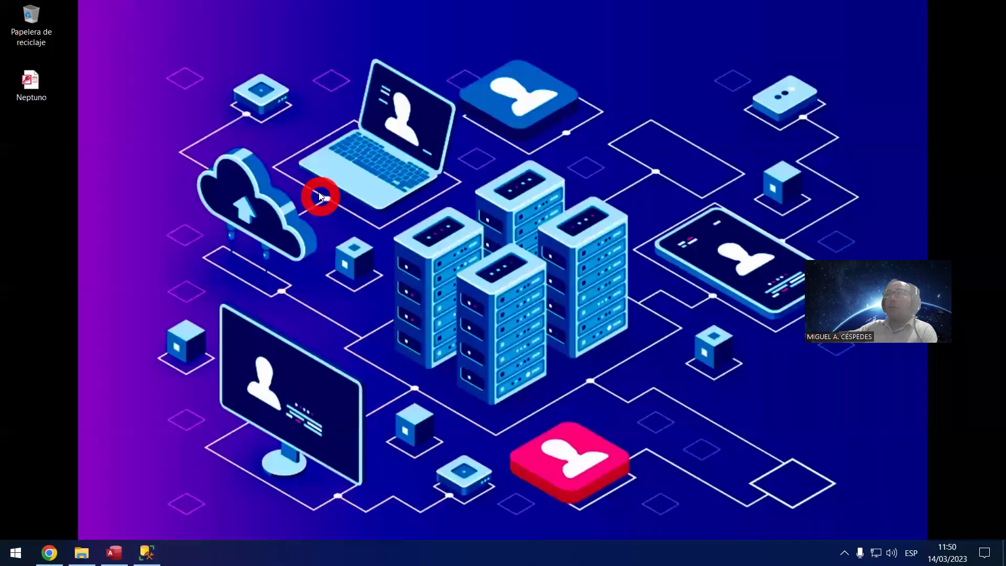
pyautogui.rightClick(30, 79)
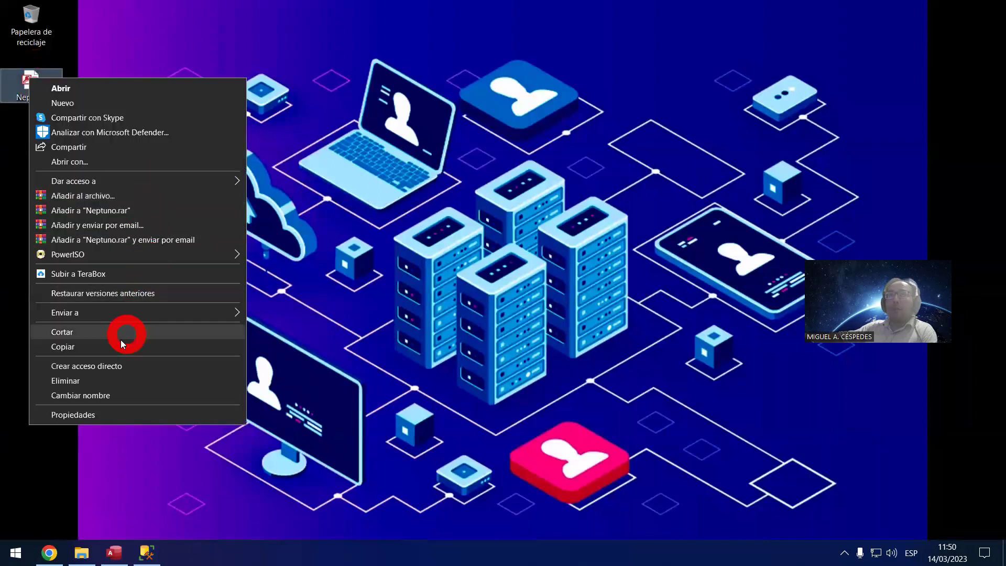
pyautogui.click(105, 380)
# Step: Open C:\Archivos de programa\Microsoft SQL Server\MSSQL16.MSSQLSERVER\MSSQL\DATA in a new File Explorer window
pyautogui.click(82, 551)
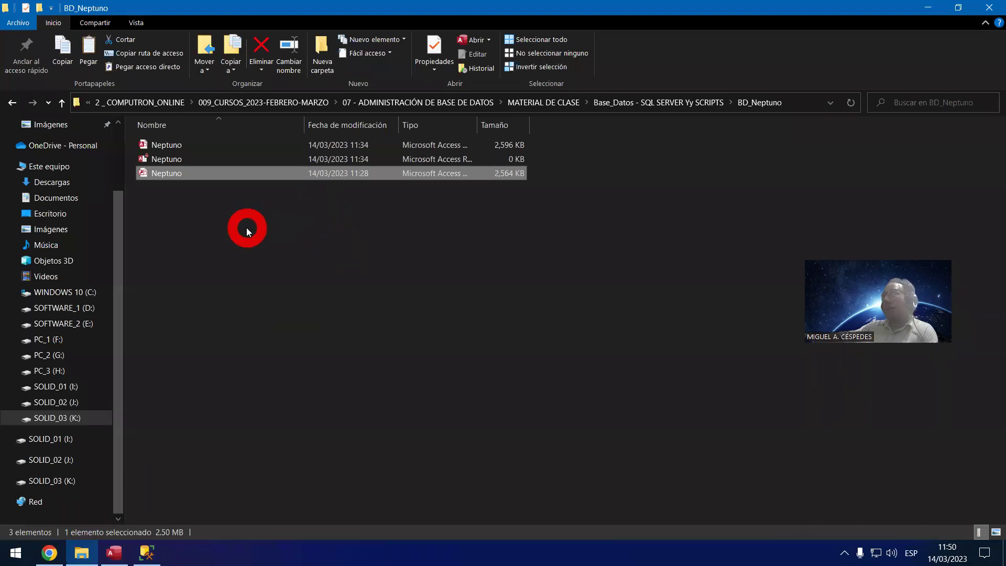
pyautogui.press('super+e')
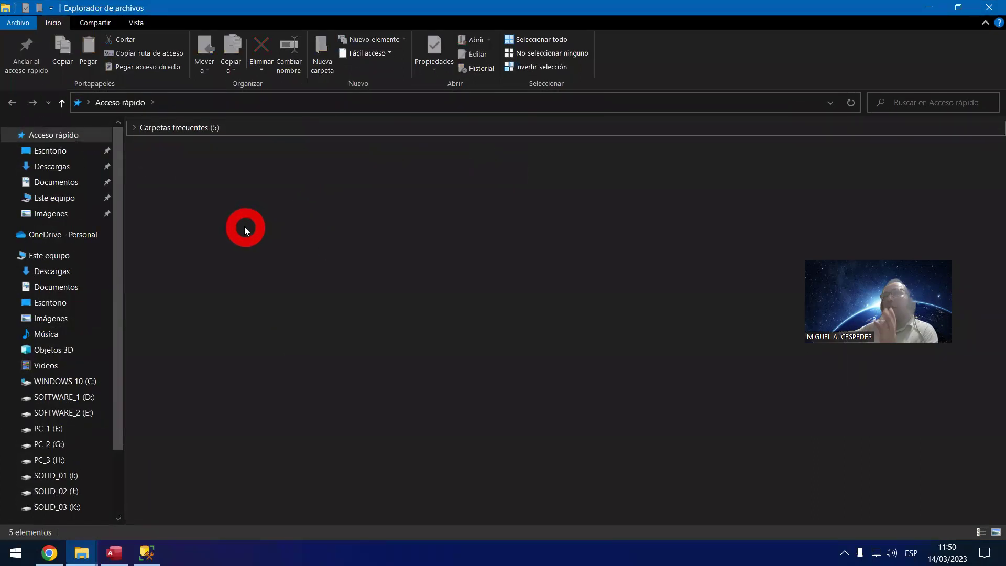
pyautogui.click(88, 256)
pyautogui.doubleClick(398, 167)
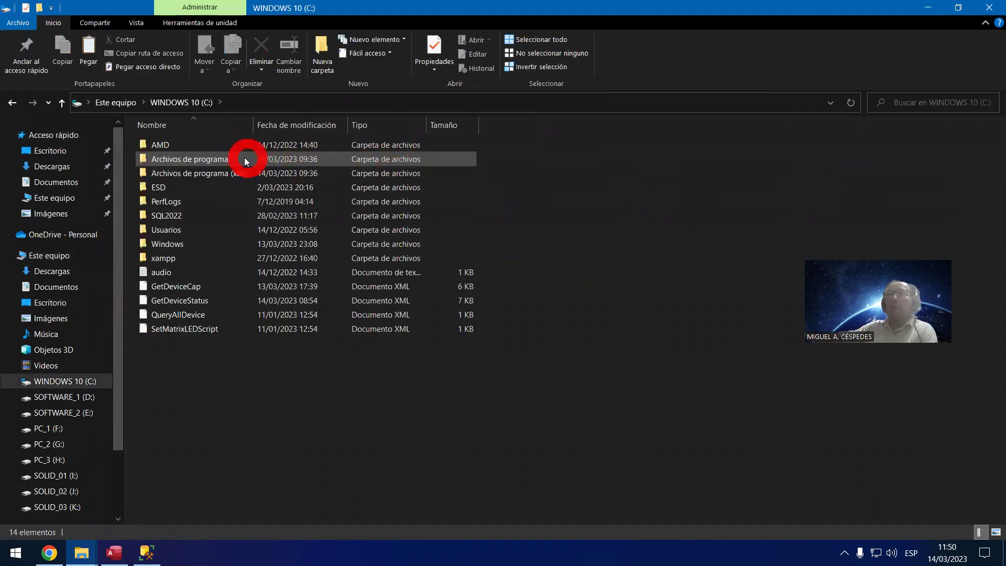
pyautogui.doubleClick(244, 159)
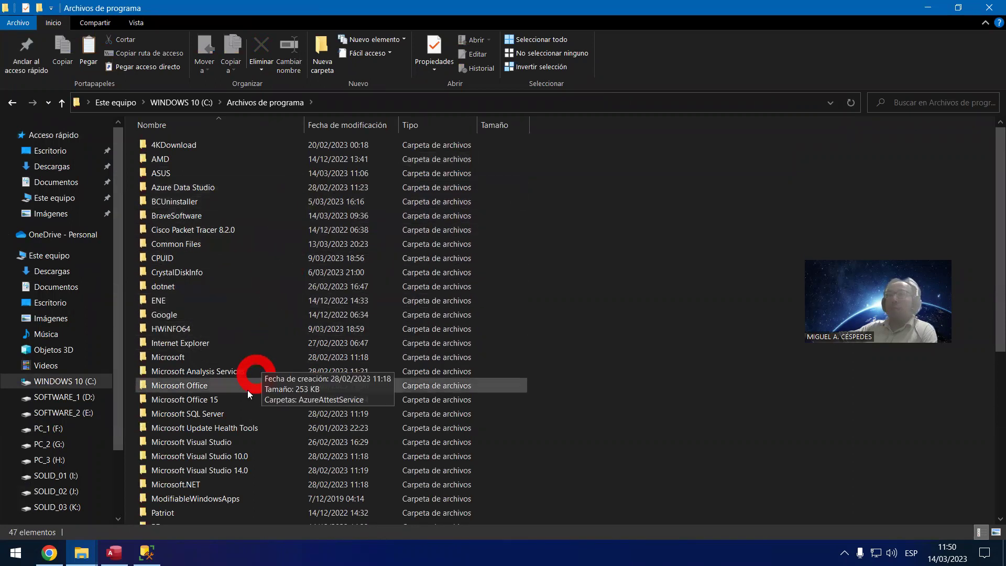
pyautogui.doubleClick(242, 414)
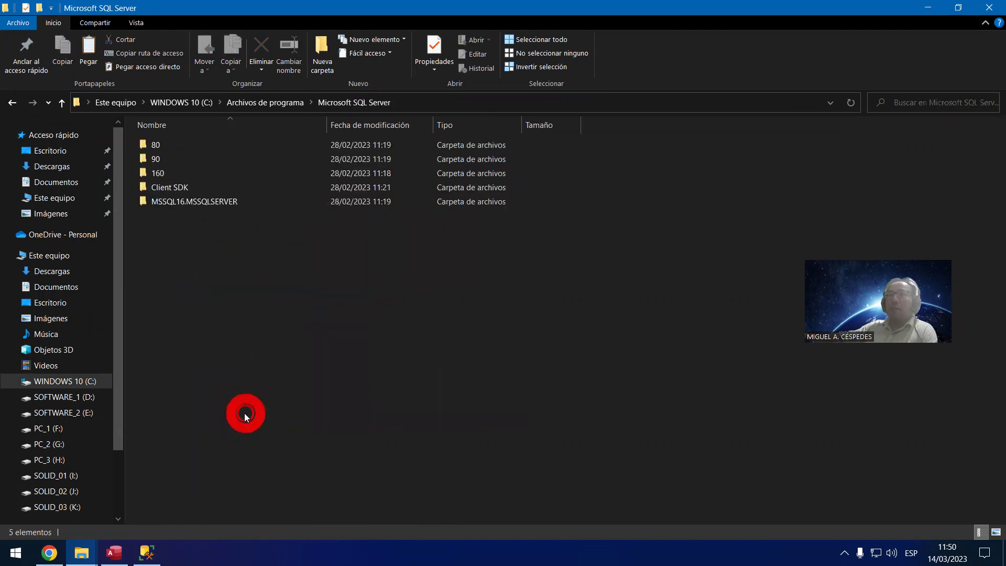
pyautogui.doubleClick(244, 203)
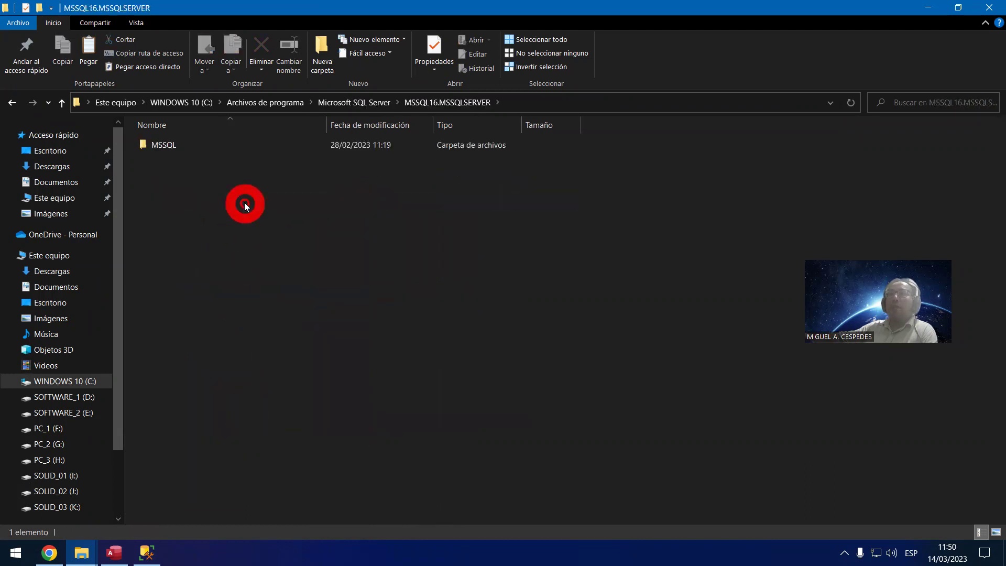
pyautogui.doubleClick(269, 145)
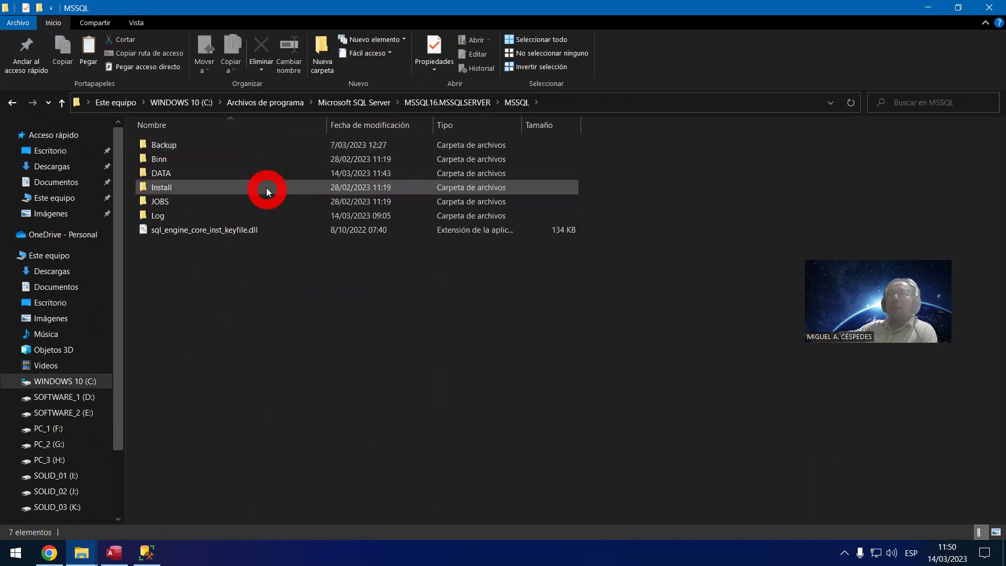
pyautogui.doubleClick(276, 171)
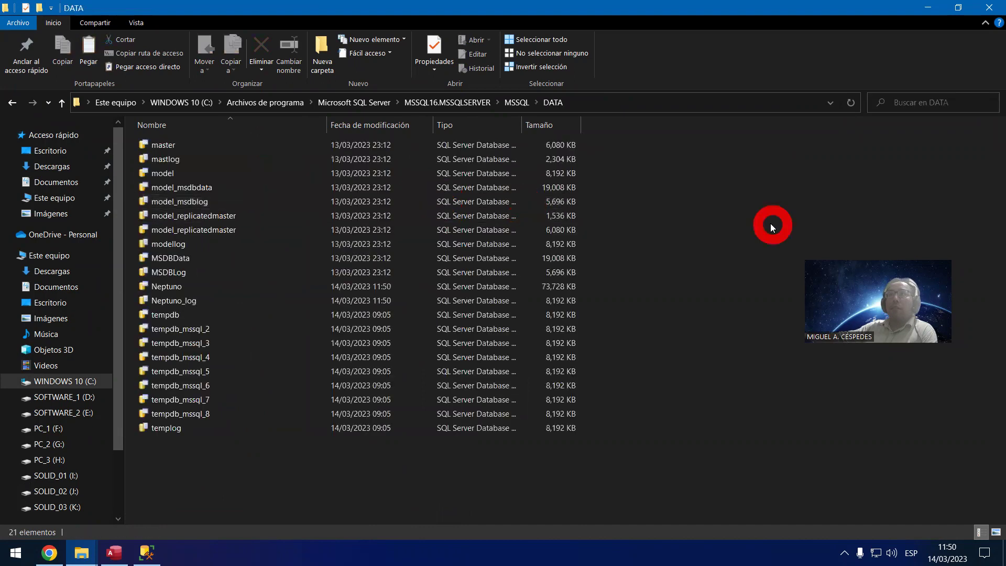
# Step: Transfer the Neptuno and Neptuno_log database files from the DATA folder to the BD_Neptuno folder through the clipboard
pyautogui.moveTo(607, 289); pyautogui.dragTo(238, 303)
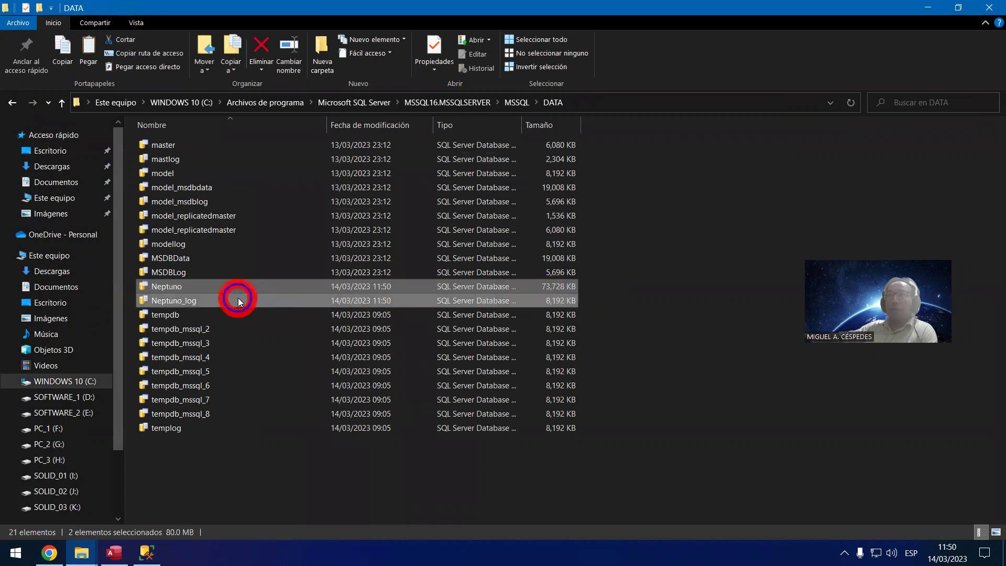
pyautogui.rightClick(237, 302)
pyautogui.click(281, 338)
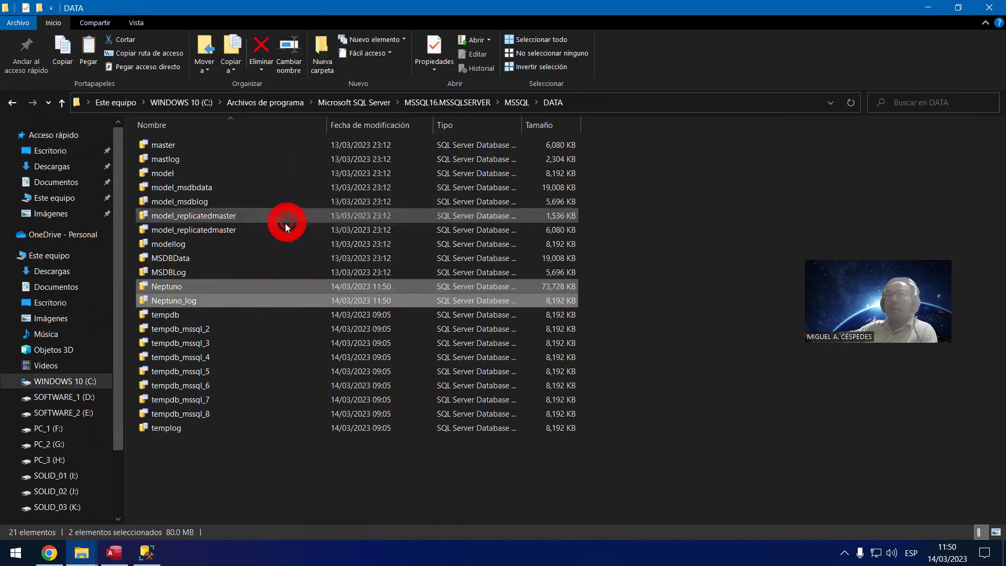
pyautogui.click(989, 7)
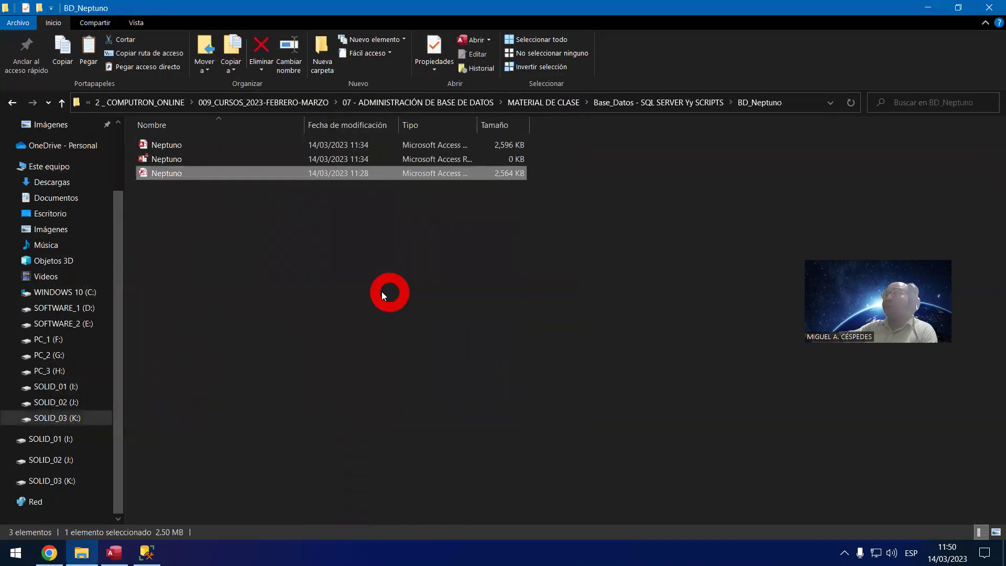
pyautogui.rightClick(311, 285)
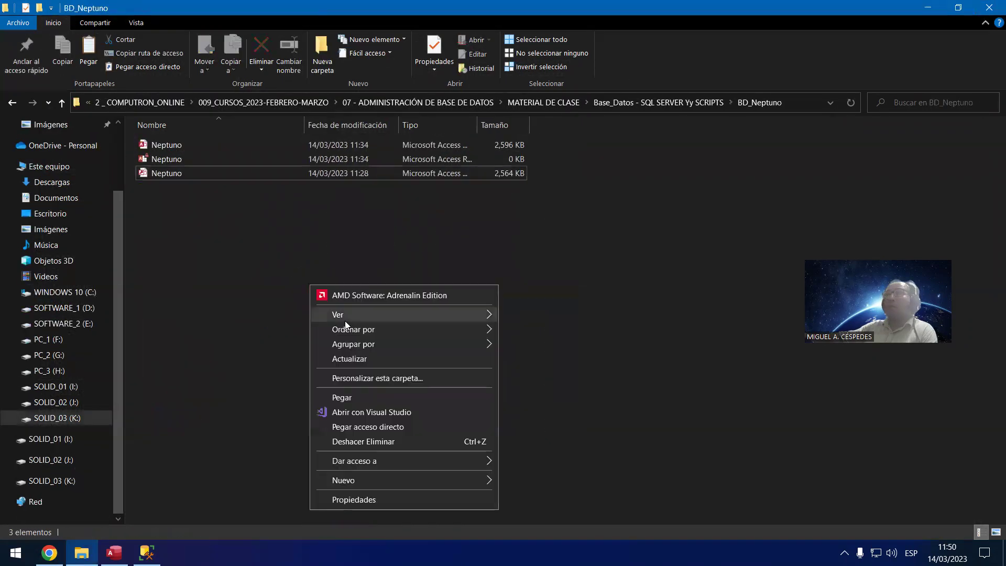
pyautogui.click(342, 397)
pyautogui.click(470, 322)
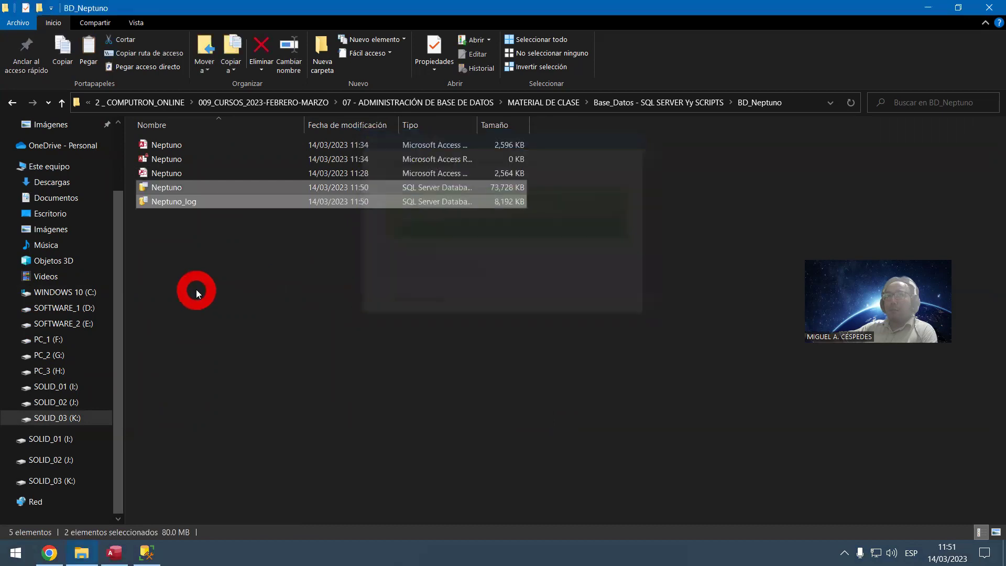
pyautogui.click(245, 285)
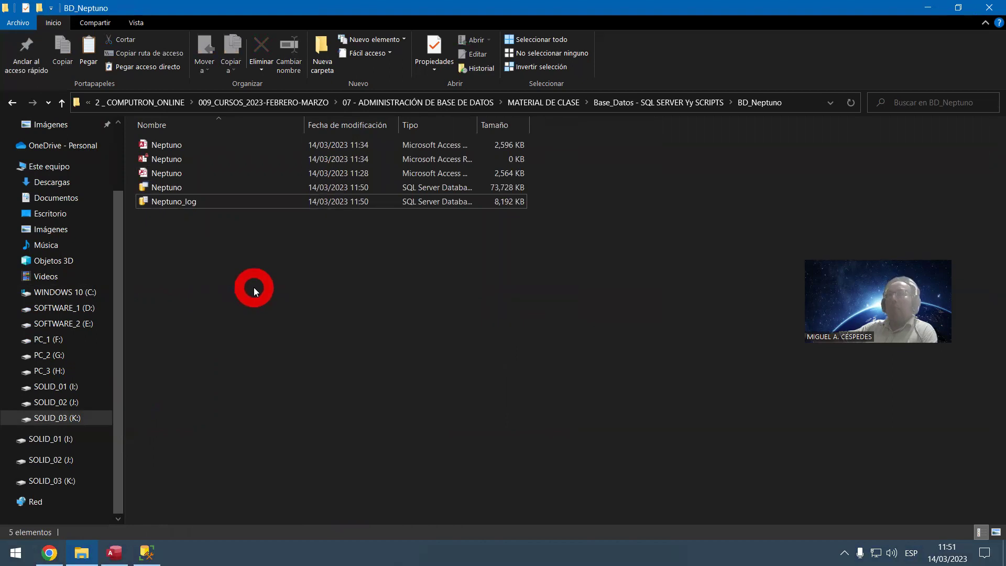
# Step: Minimize the BD_Neptuno folder window and switch back to SQL Server Management Studio
pyautogui.click(926, 7)
pyautogui.click(146, 553)
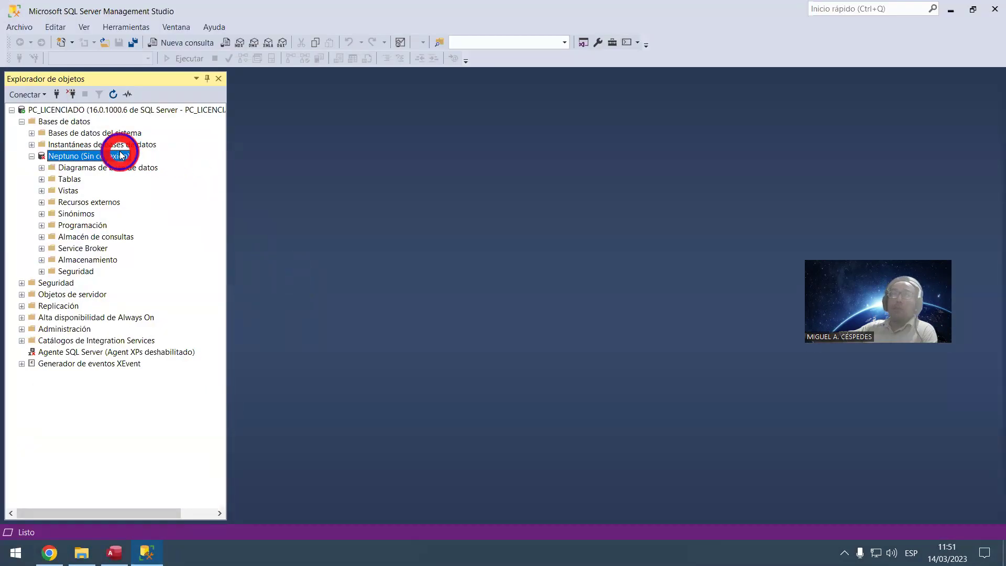
# Step: Bring the Neptuno database back online, close the result dialog, and narrow the Object Explorer pane slightly
pyautogui.rightClick(121, 156)
pyautogui.moveTo(215, 198)
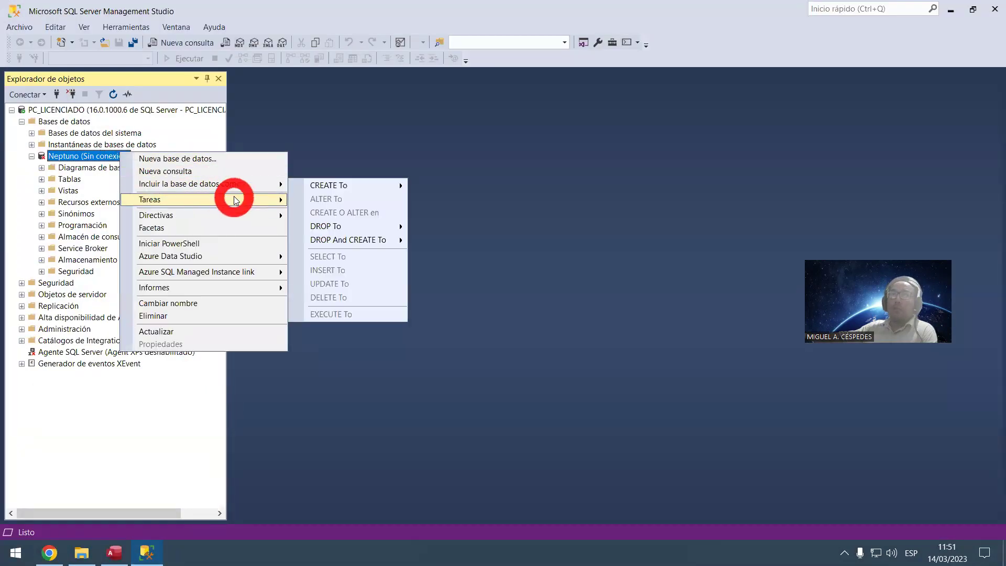
pyautogui.click(348, 191)
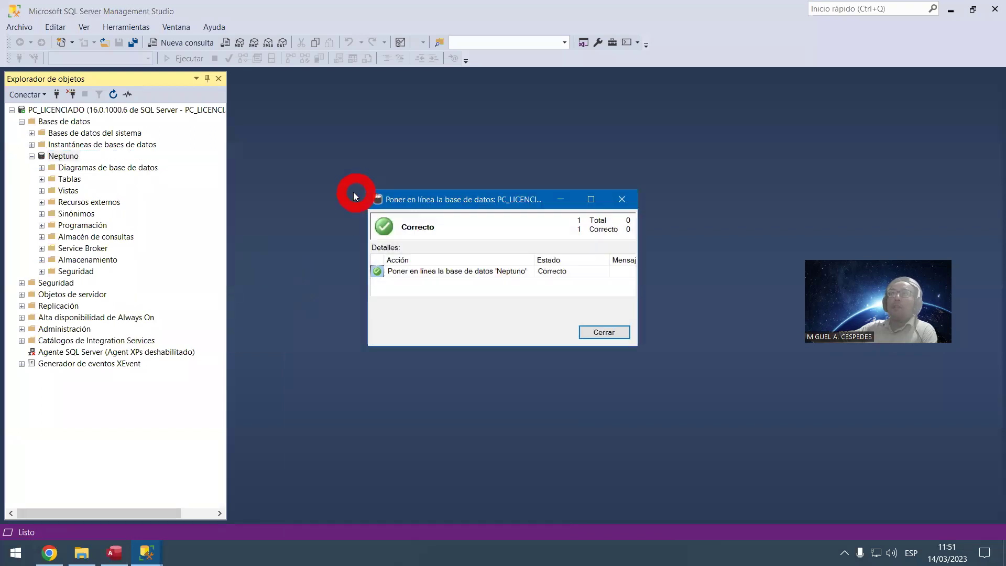
pyautogui.click(605, 332)
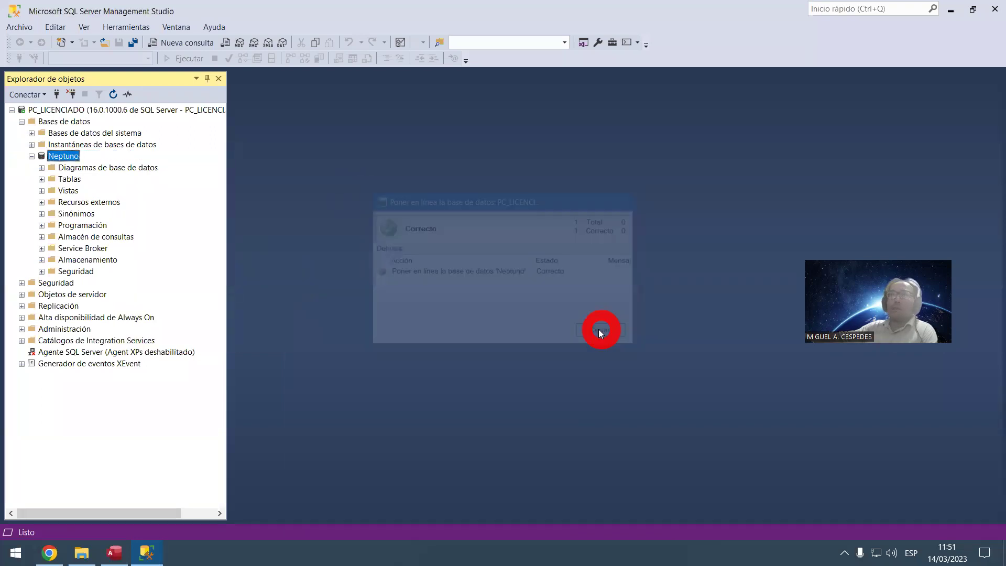
pyautogui.moveTo(227, 191); pyautogui.dragTo(203, 194)
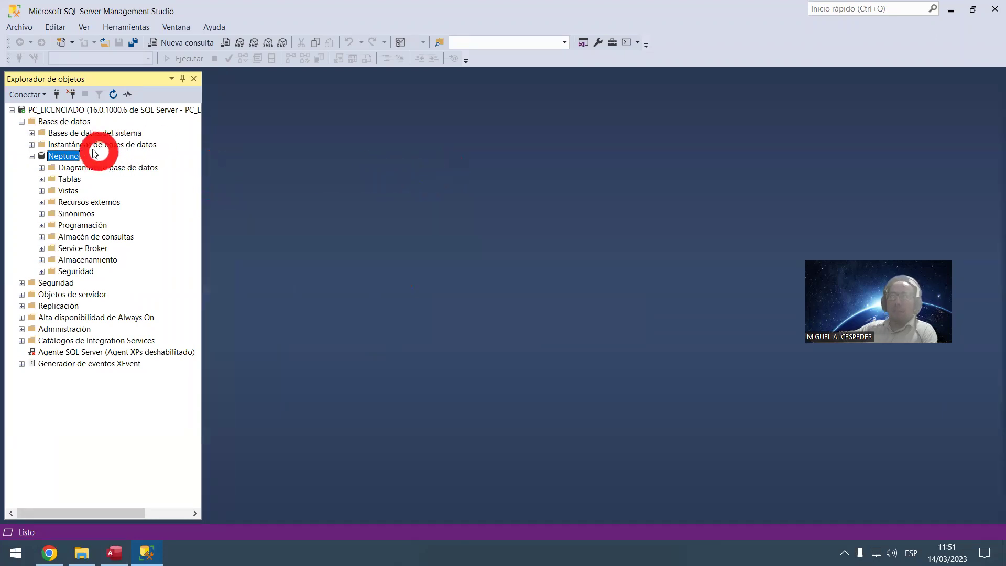
# Step: Start the Generate Scripts wizard for the Neptuno database and advance past its introduction to object selection
pyautogui.rightClick(73, 157)
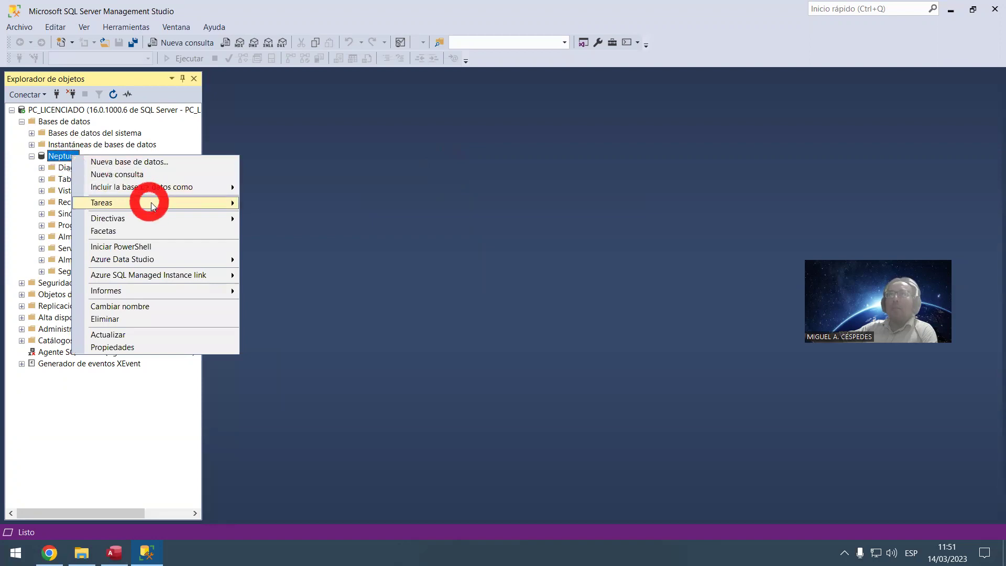
pyautogui.moveTo(150, 203)
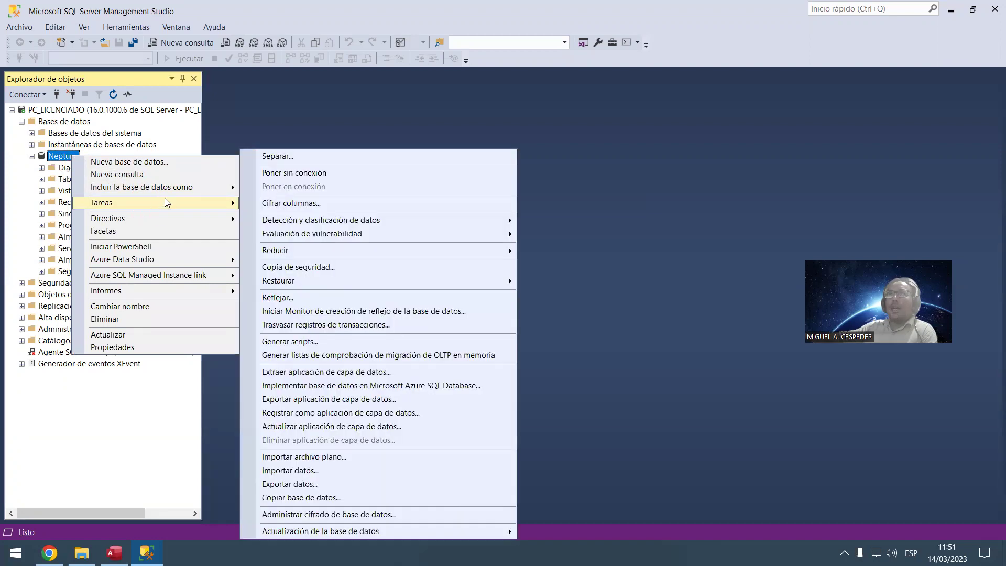
pyautogui.click(394, 340)
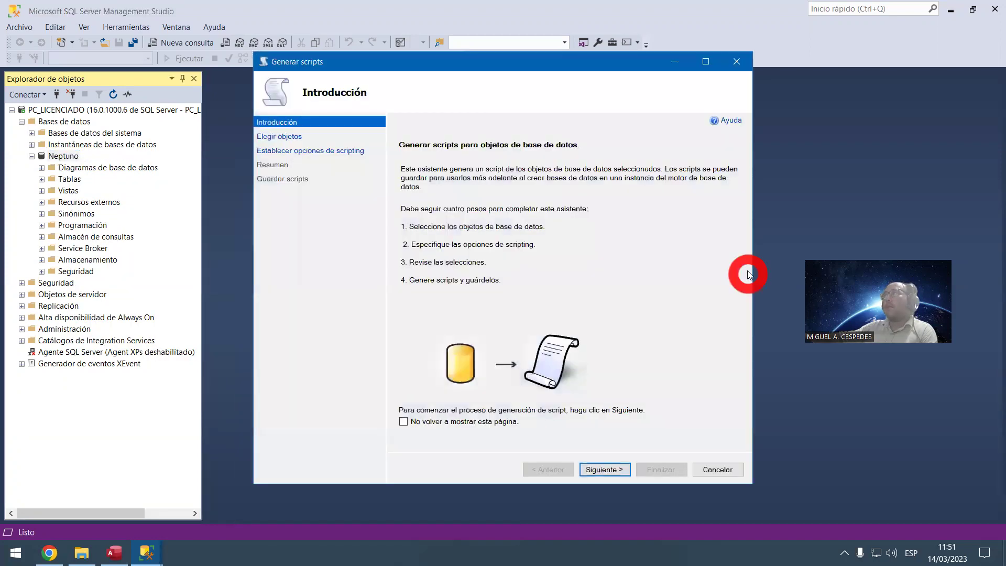
pyautogui.click(604, 469)
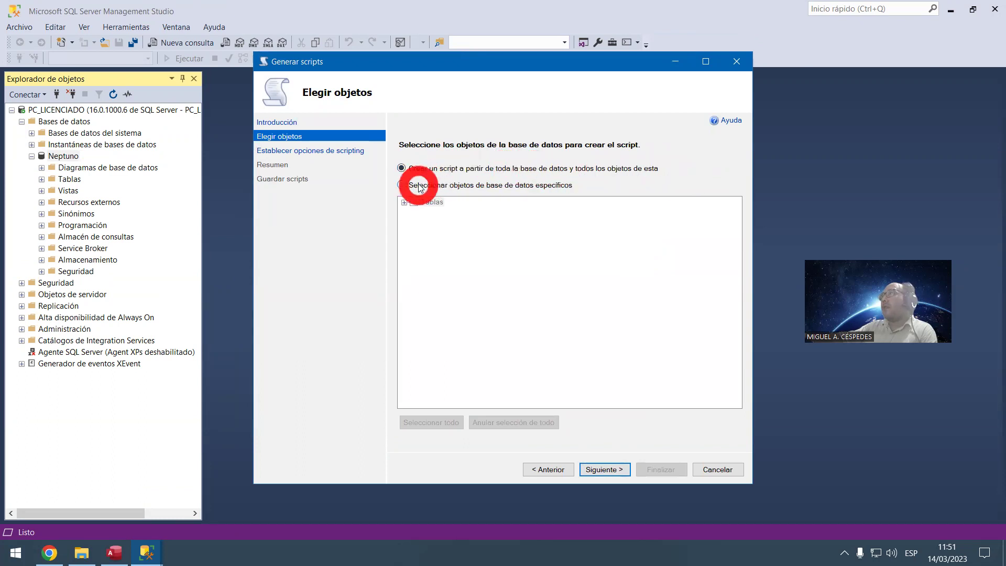
# Step: Restrict the script to specific database objects, include all tables, and continue to the scripting options
pyautogui.click(403, 186)
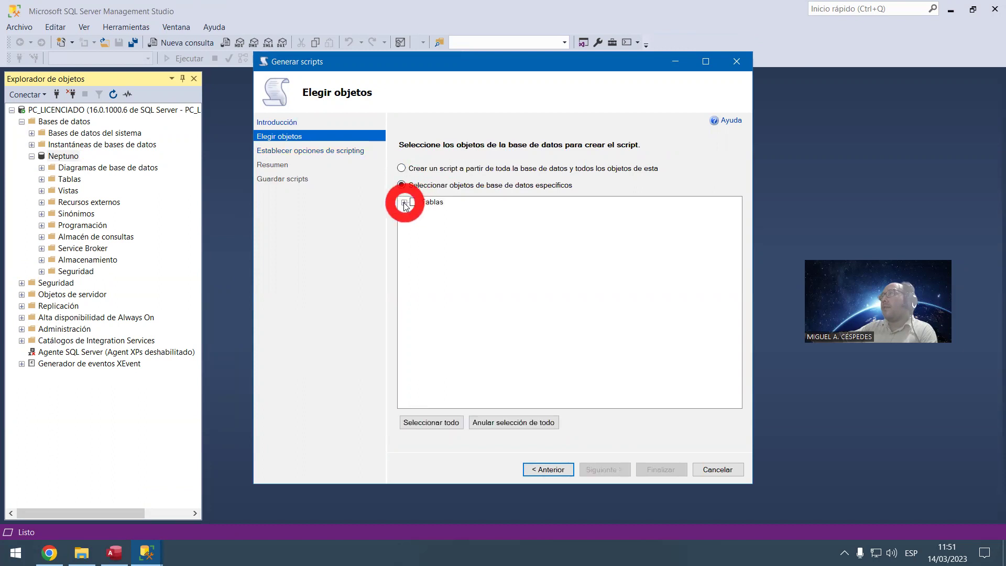
pyautogui.click(404, 203)
pyautogui.click(414, 202)
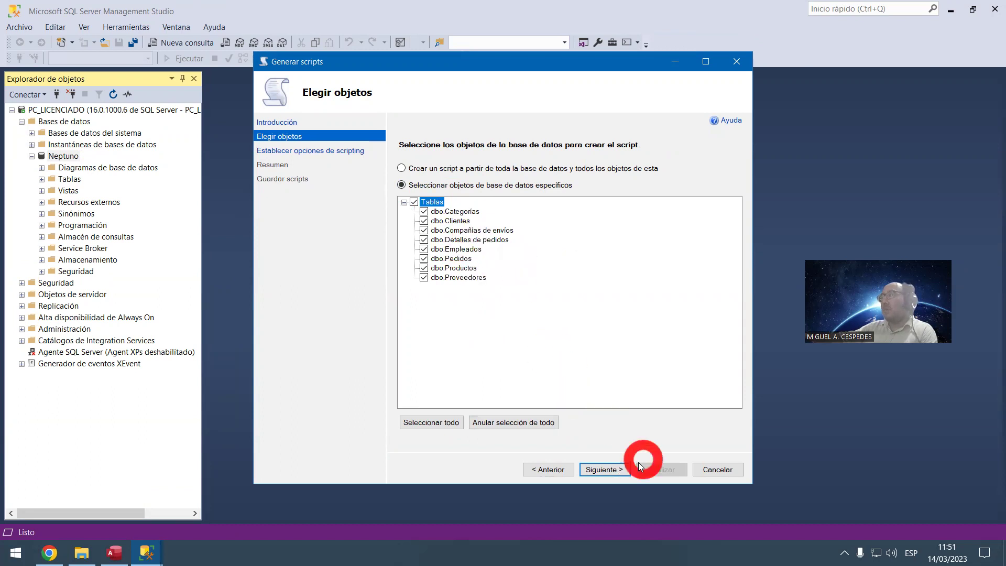
pyautogui.click(610, 467)
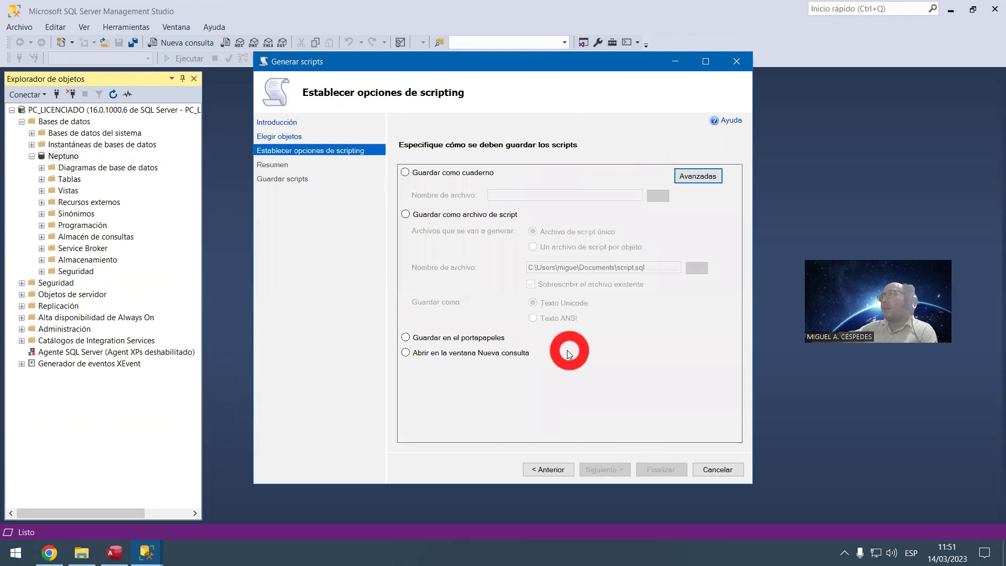
# Step: Set the output to be saved as a script file, and review the advanced scripting options without changing them
pyautogui.click(477, 215)
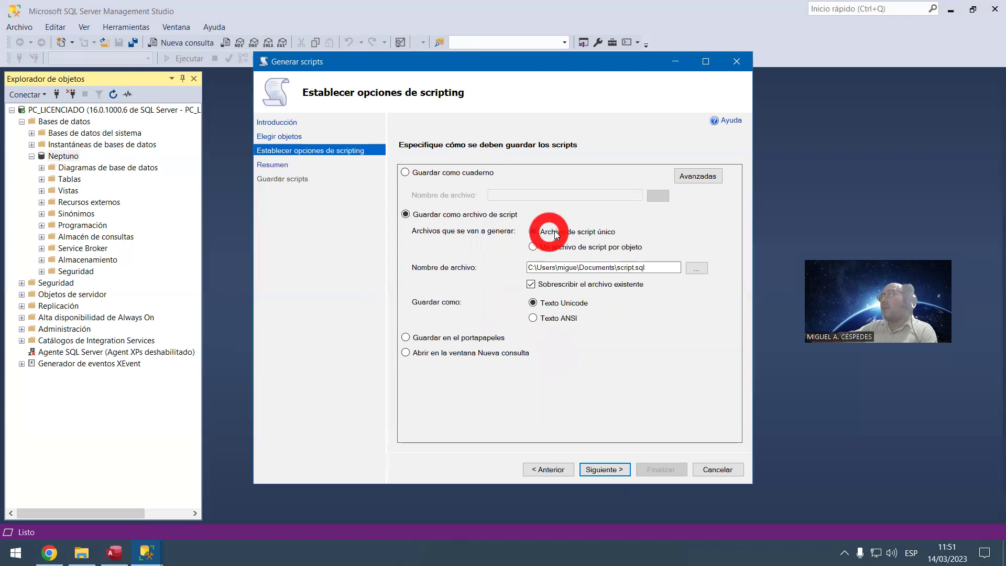
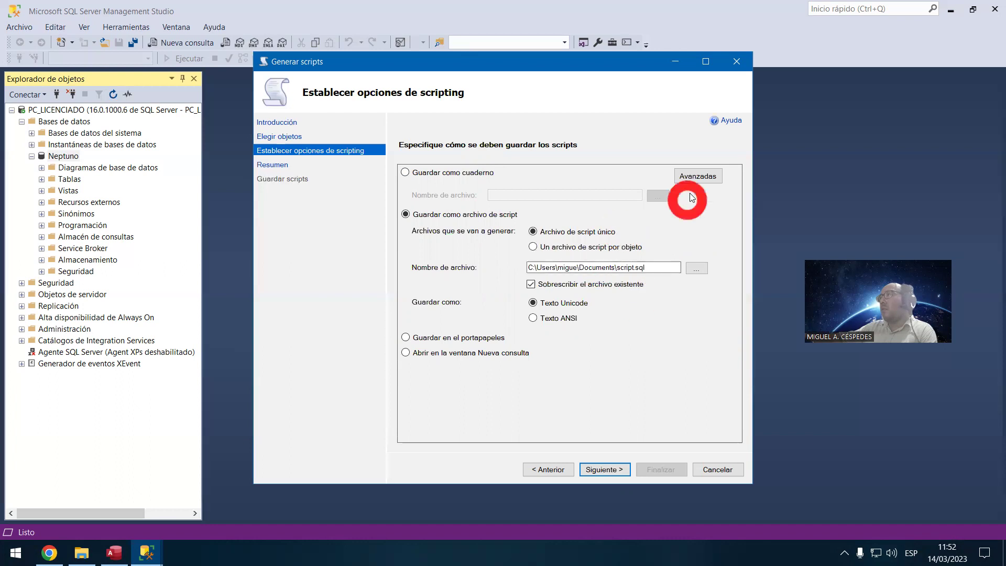
pyautogui.click(711, 179)
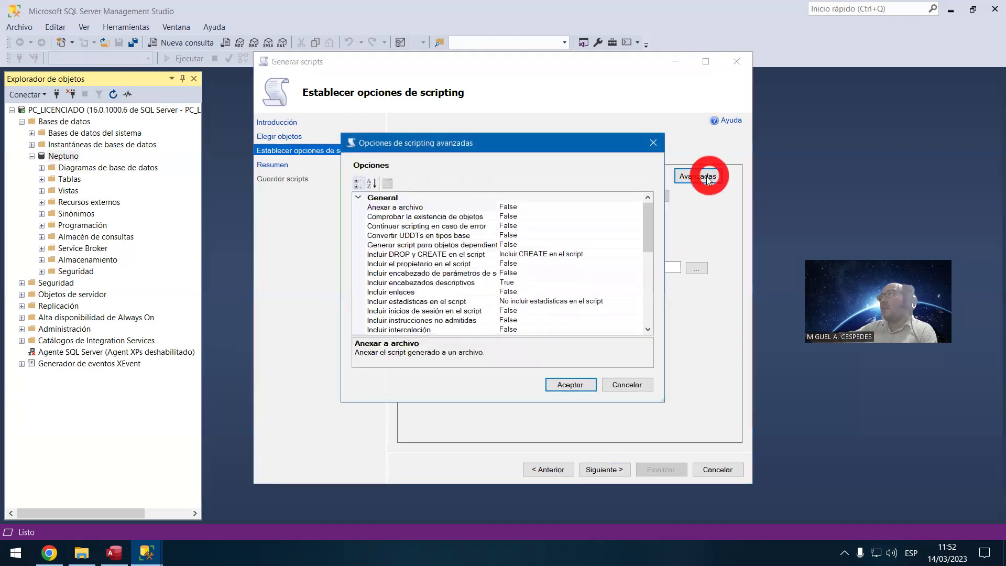
pyautogui.moveTo(649, 215); pyautogui.dragTo(650, 305)
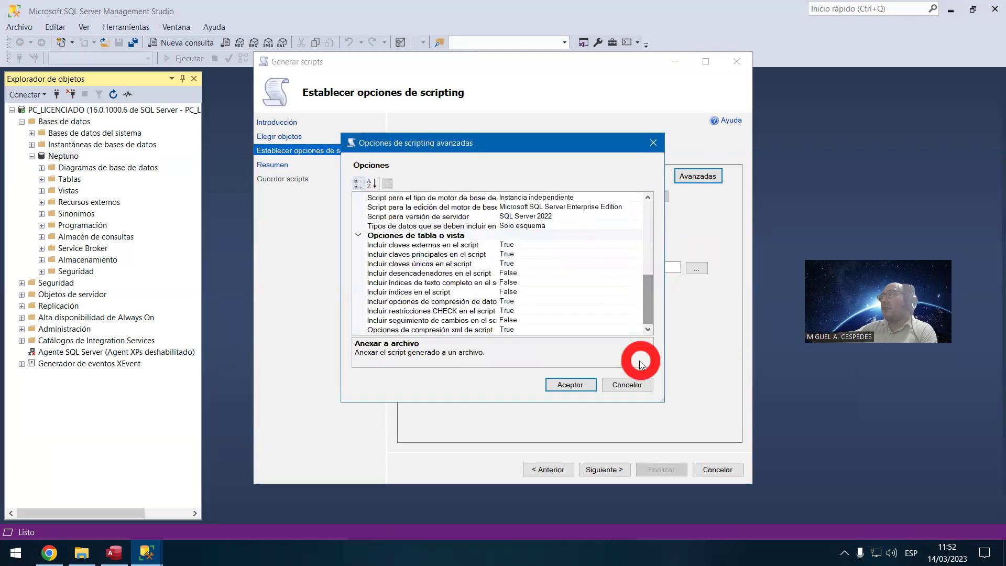
pyautogui.click(644, 385)
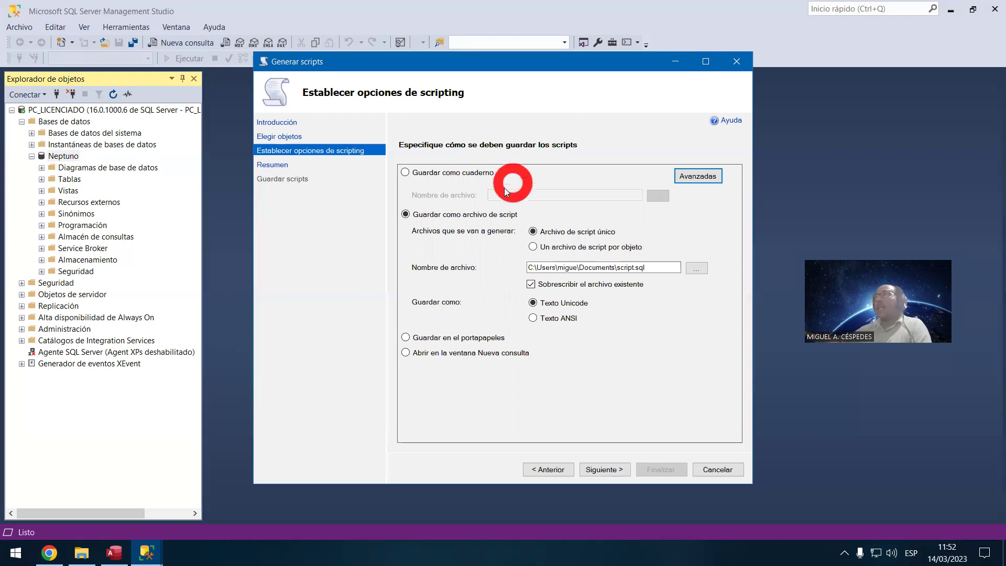
# Step: Return to object selection, choose to script the entire database and all its objects, and continue to the scripting options
pyautogui.click(545, 468)
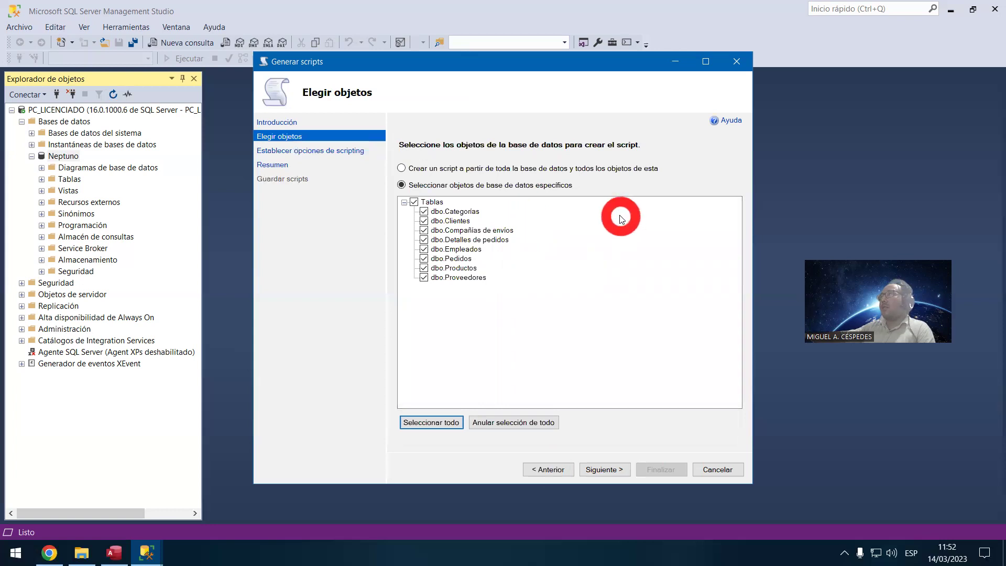
pyautogui.click(480, 172)
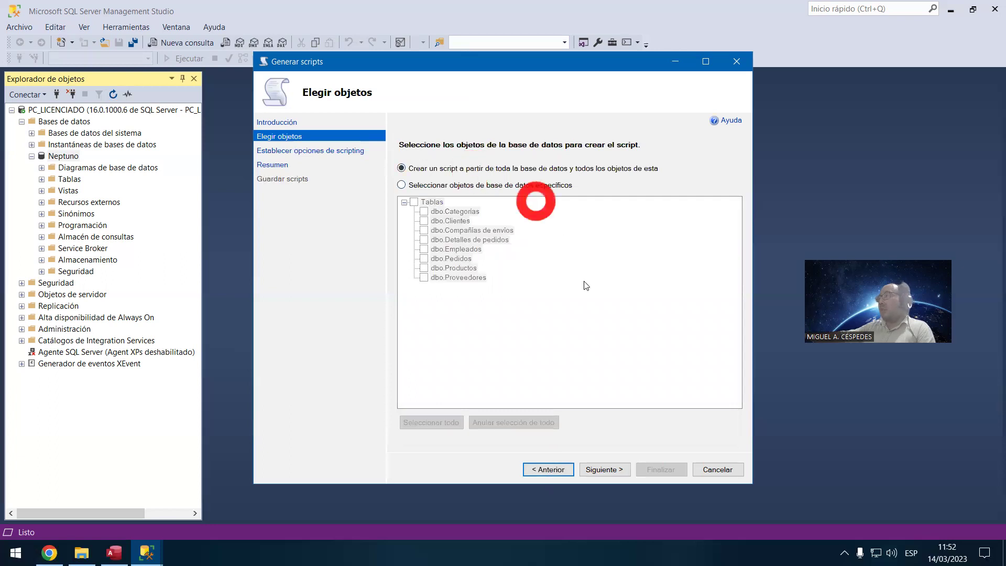
pyautogui.click(605, 468)
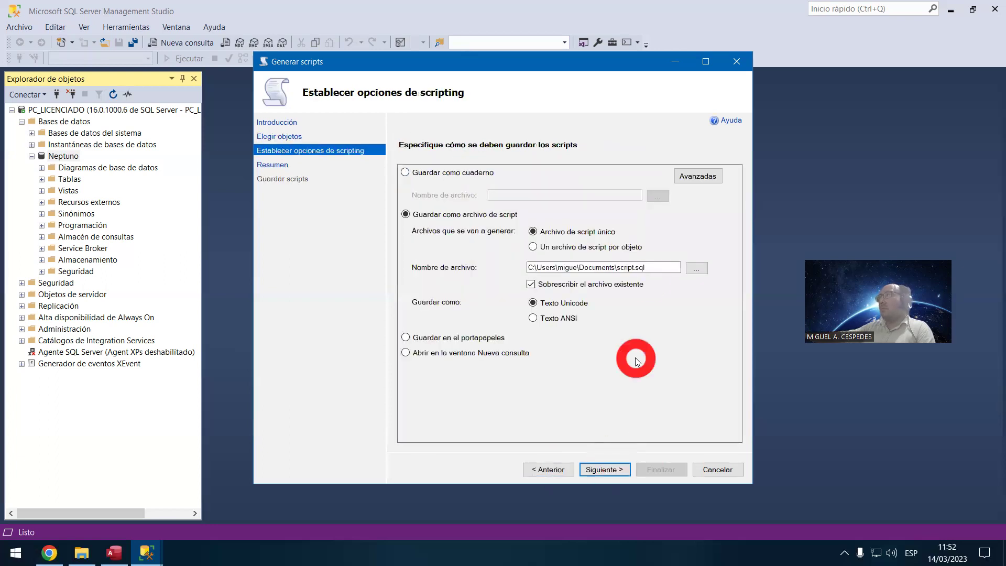
# Step: Set the script's output file to Scripts_DB_Neptuno on the desktop (Escritorio) and continue to the summary
pyautogui.click(692, 269)
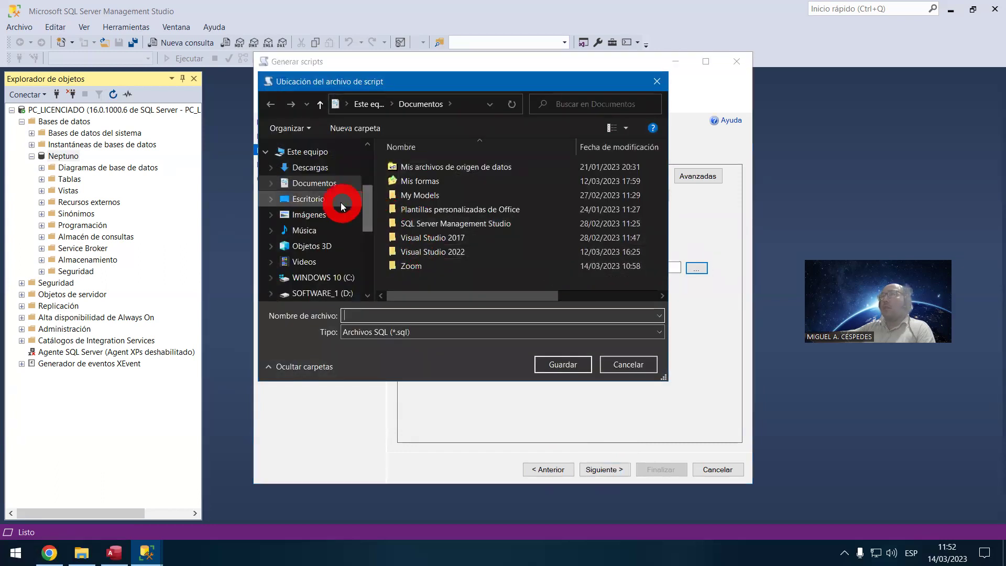
pyautogui.click(341, 203)
pyautogui.click(386, 314)
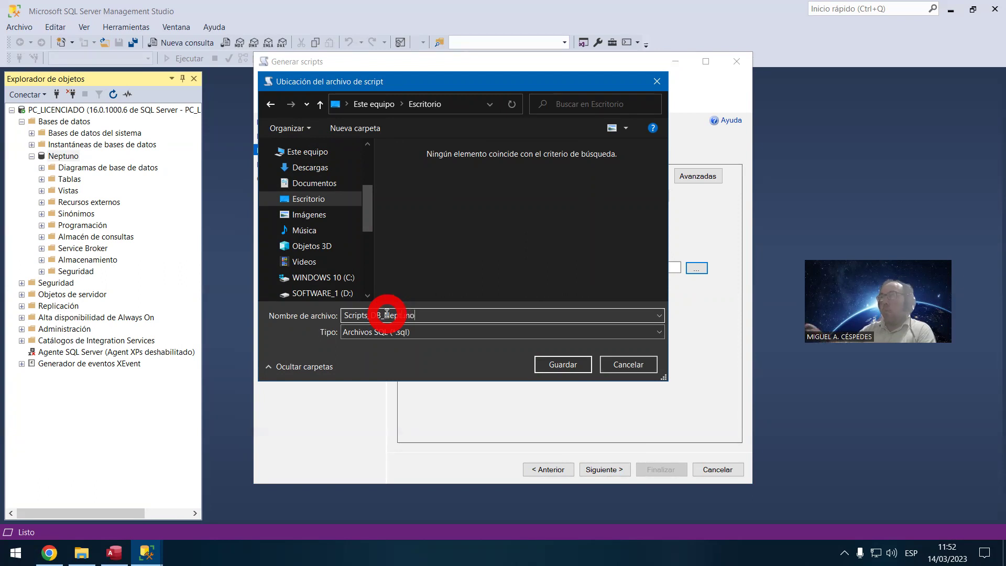
pyautogui.click(556, 364)
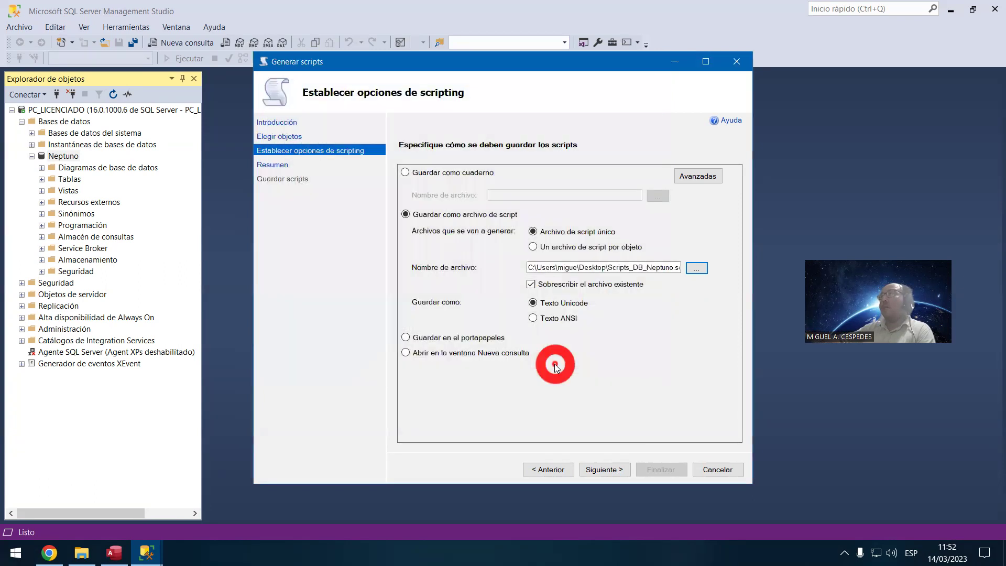
pyautogui.click(606, 469)
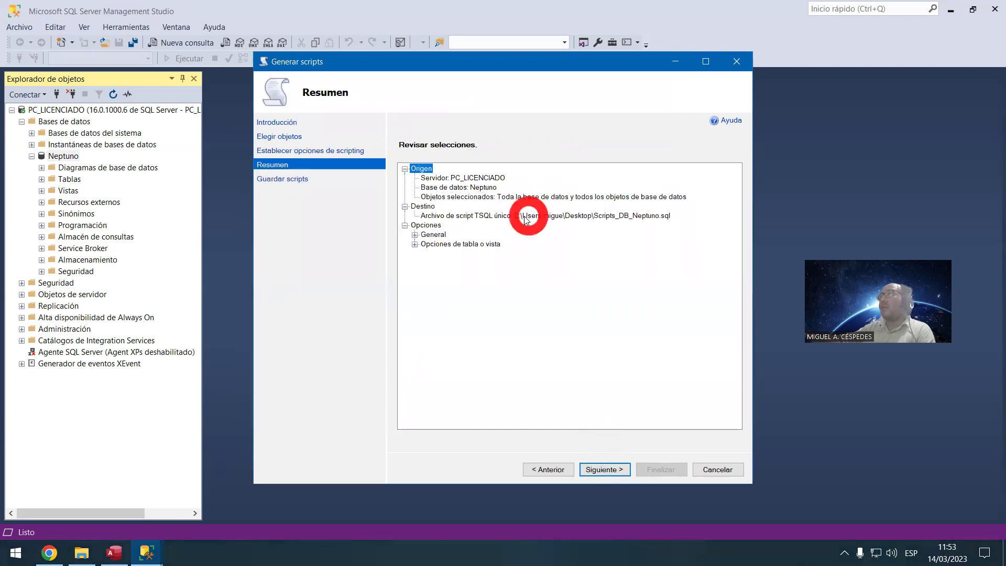
# Step: Examine the general options and the table and view options in the script summary, collapsing the groups when done
pyautogui.click(415, 236)
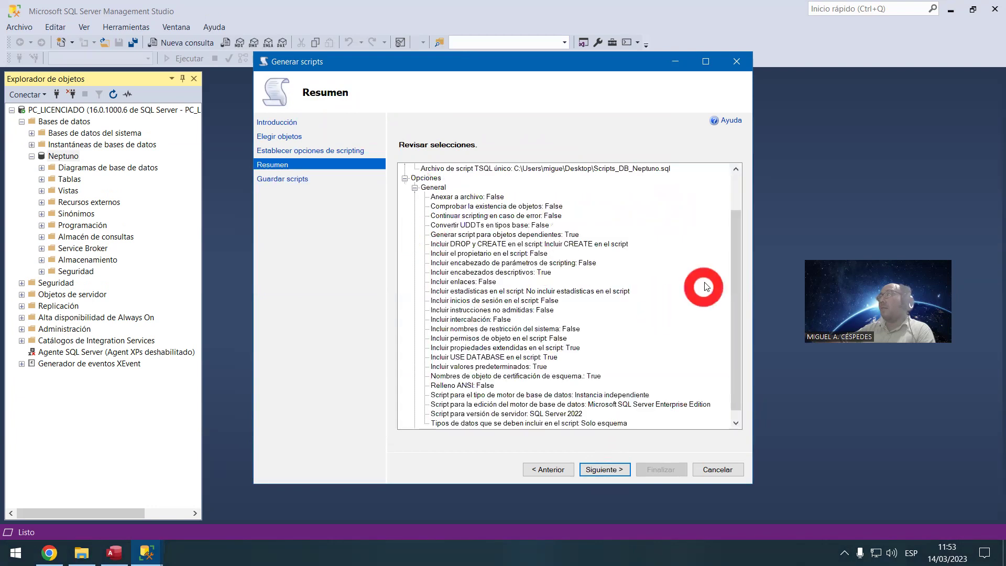
pyautogui.moveTo(730, 275); pyautogui.dragTo(737, 251)
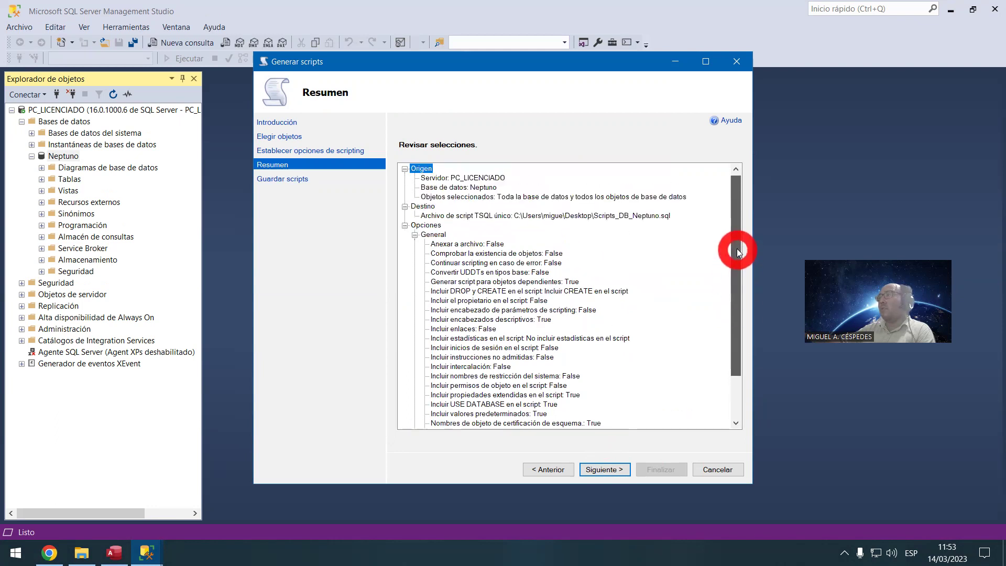
pyautogui.click(415, 234)
pyautogui.click(415, 244)
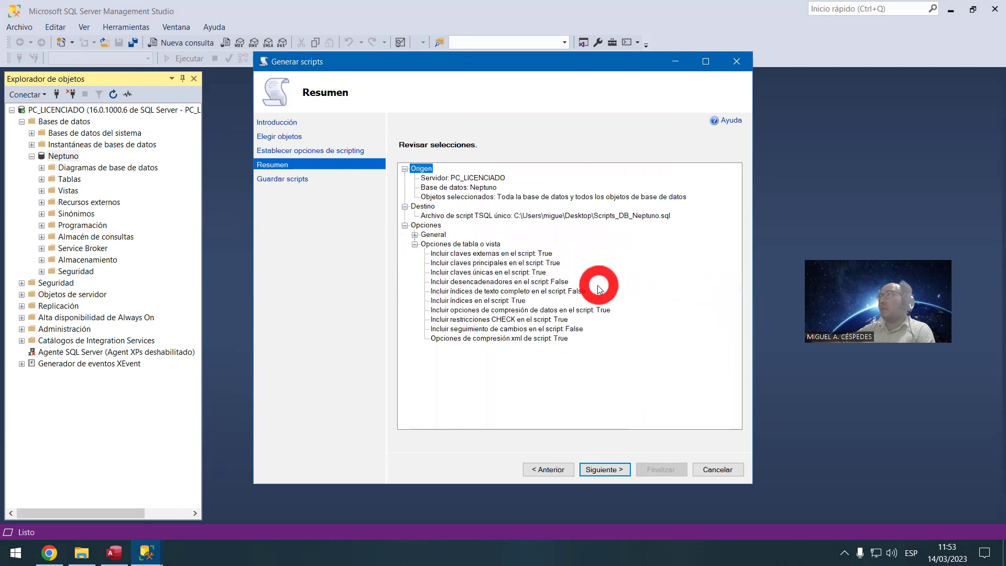
pyautogui.click(414, 244)
pyautogui.click(406, 225)
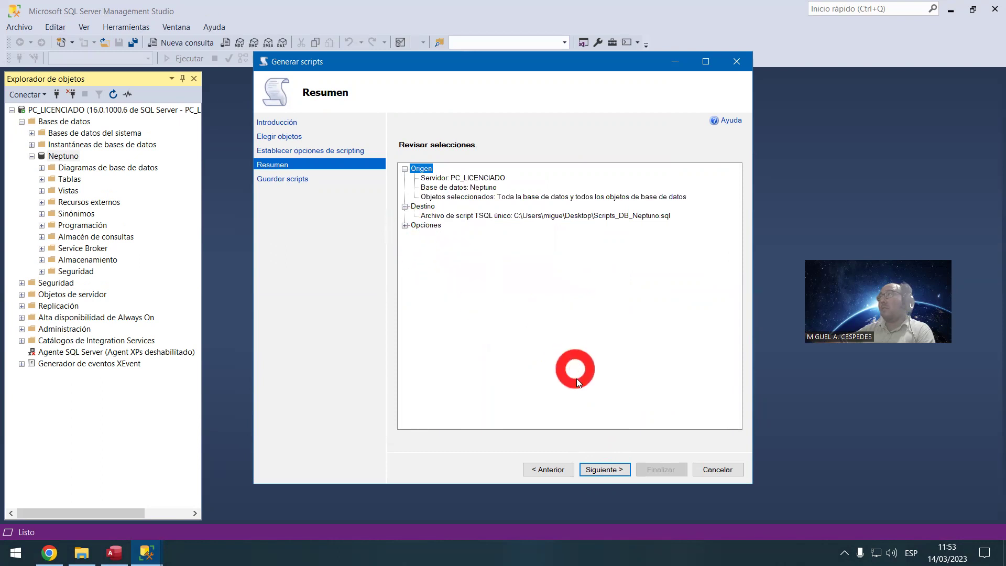
# Step: Generate and save the script, finish the wizard, and collapse the Neptuno database in Object Explorer
pyautogui.click(611, 470)
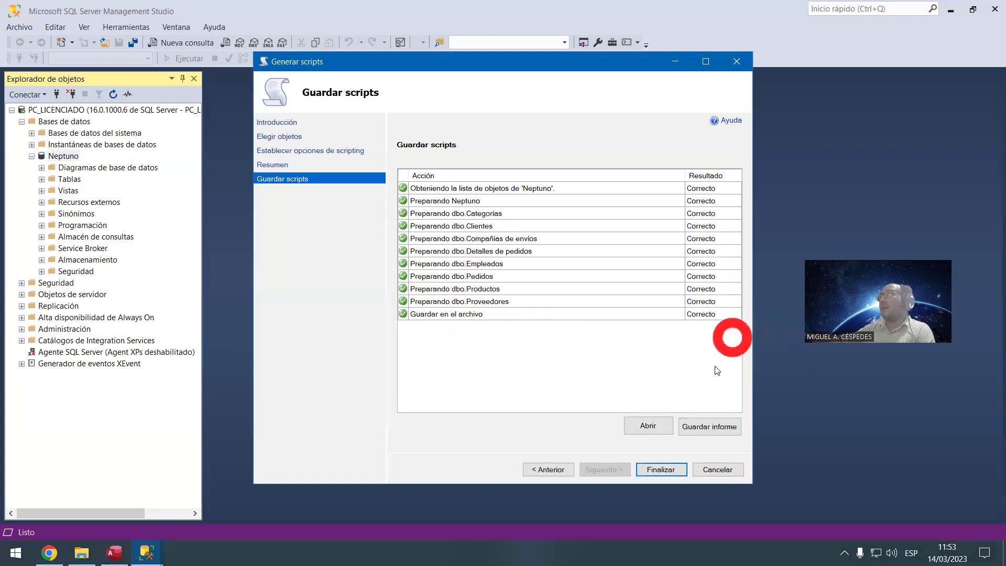
pyautogui.click(666, 469)
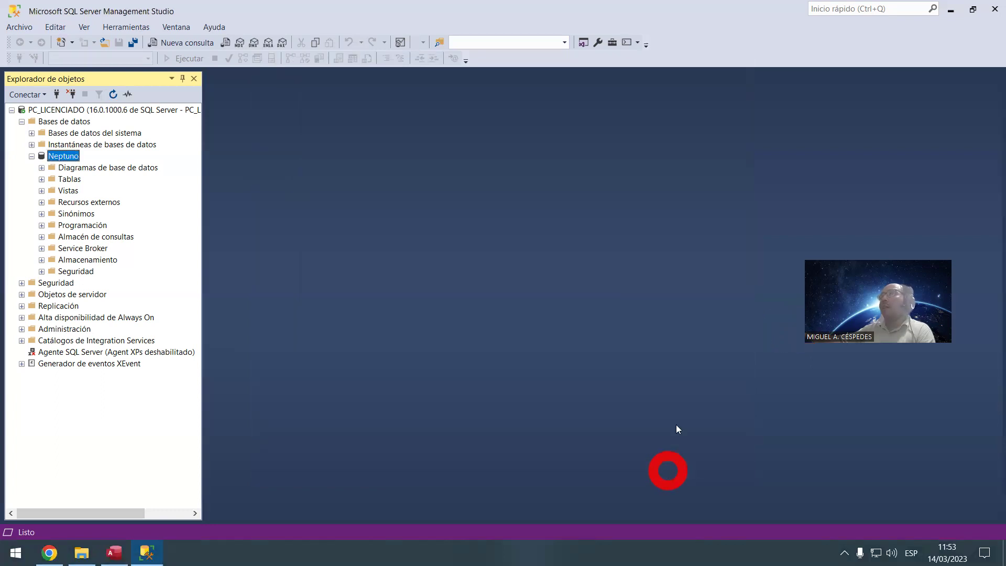
pyautogui.click(32, 157)
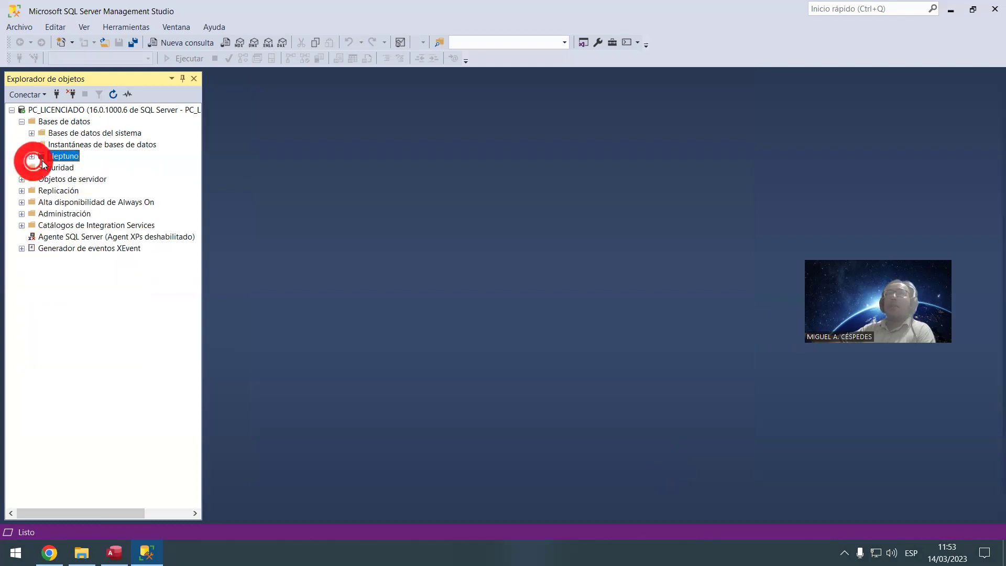
# Step: Uncover and refresh the desktop, open the Scripts_DB_Neptuno file in SQL Server Management Studio, and maximize its window
pyautogui.doubleClick(593, 11)
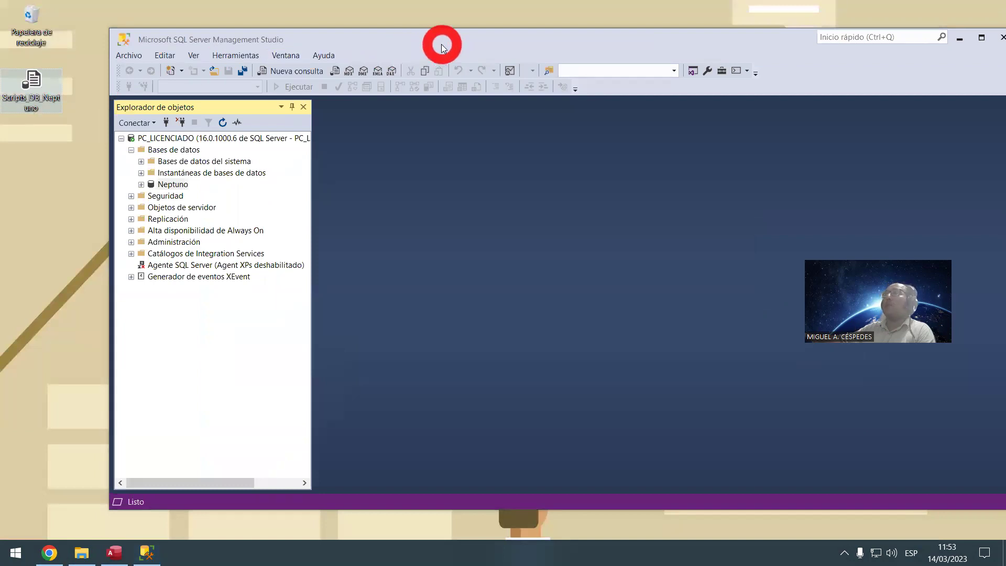
pyautogui.rightClick(32, 172)
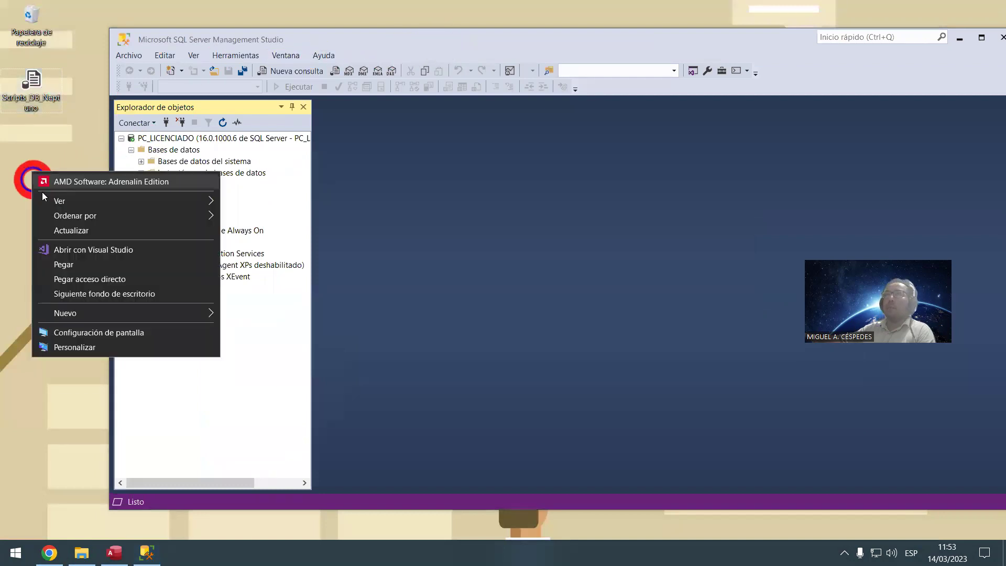
pyautogui.click(73, 231)
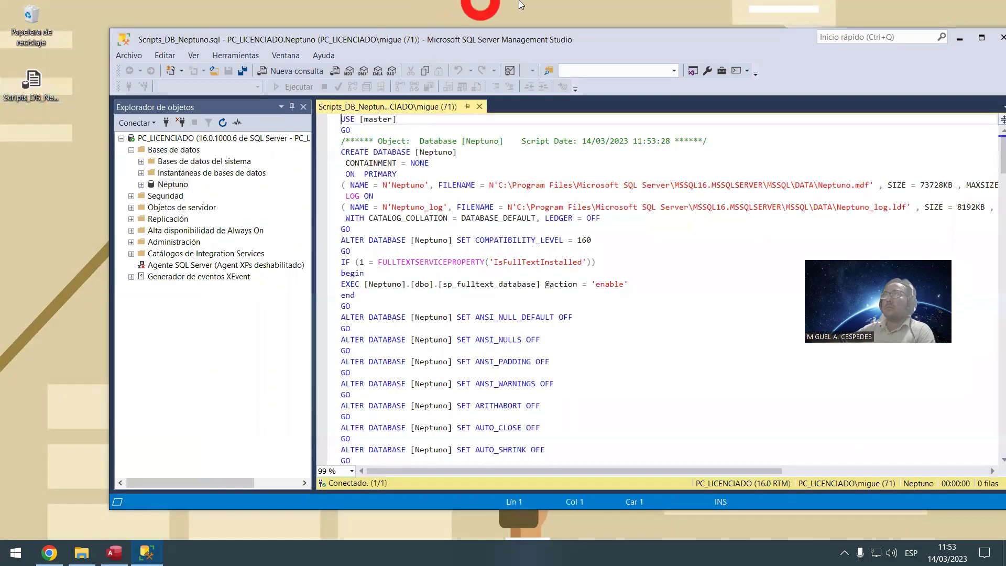
pyautogui.click(496, 40)
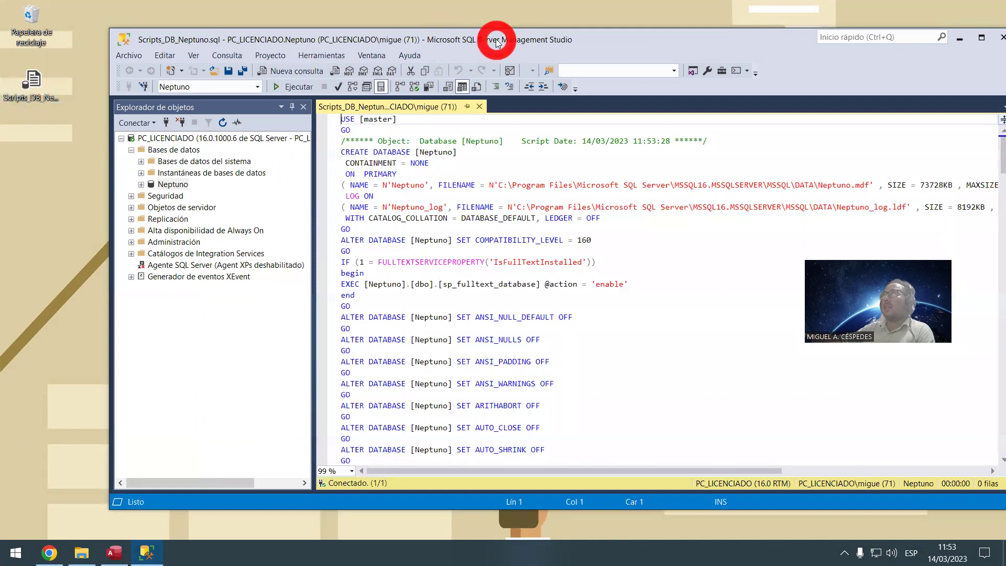
pyautogui.doubleClick(496, 41)
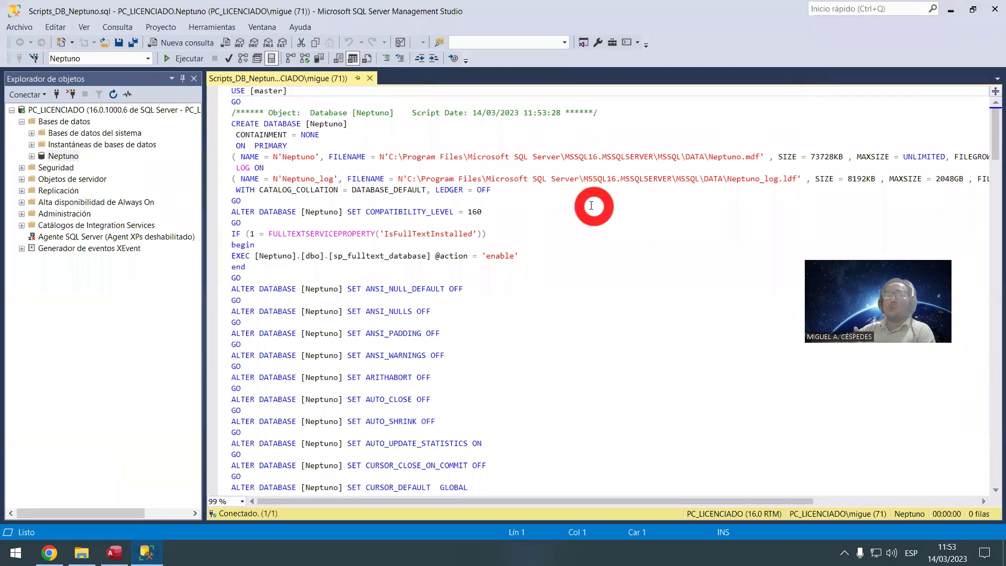
# Step: Examine the generated Neptuno script from the database settings through the table definitions to its end, and close the script
pyautogui.scroll(-4, 673, 255)
pyautogui.scroll(-5, 672, 255)
pyautogui.scroll(-11, 674, 256)
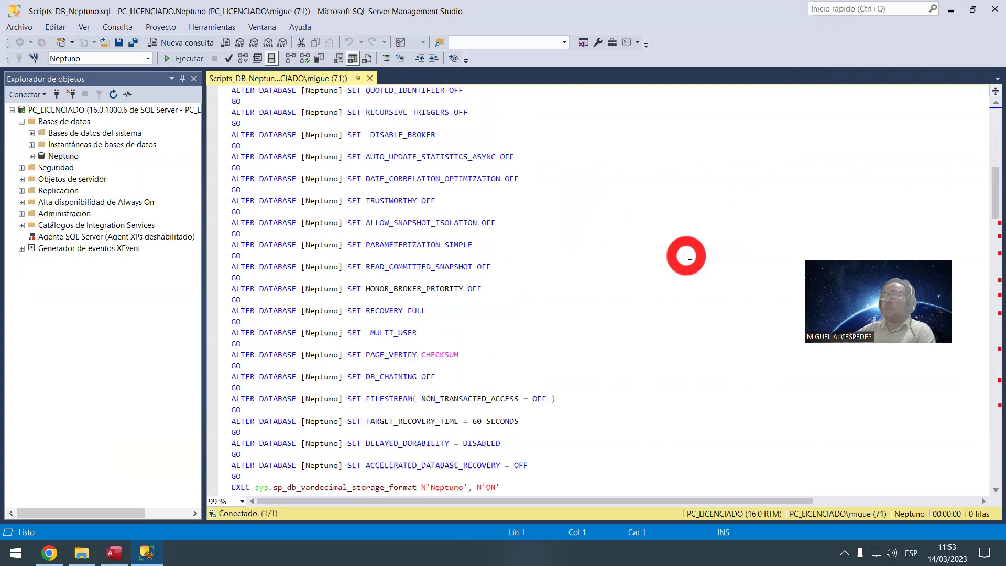
pyautogui.scroll(-3, 746, 319)
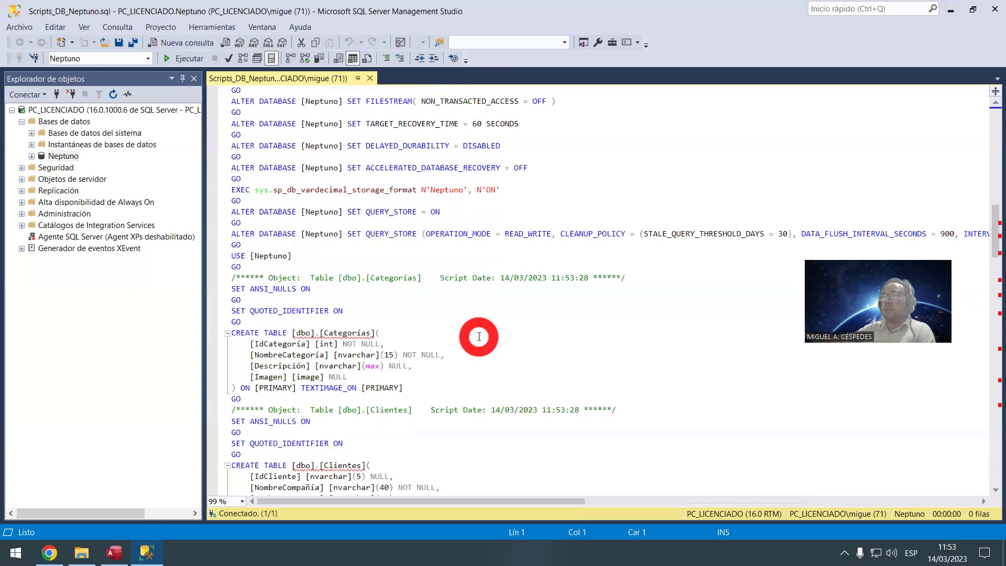
pyautogui.scroll(-9, 479, 336)
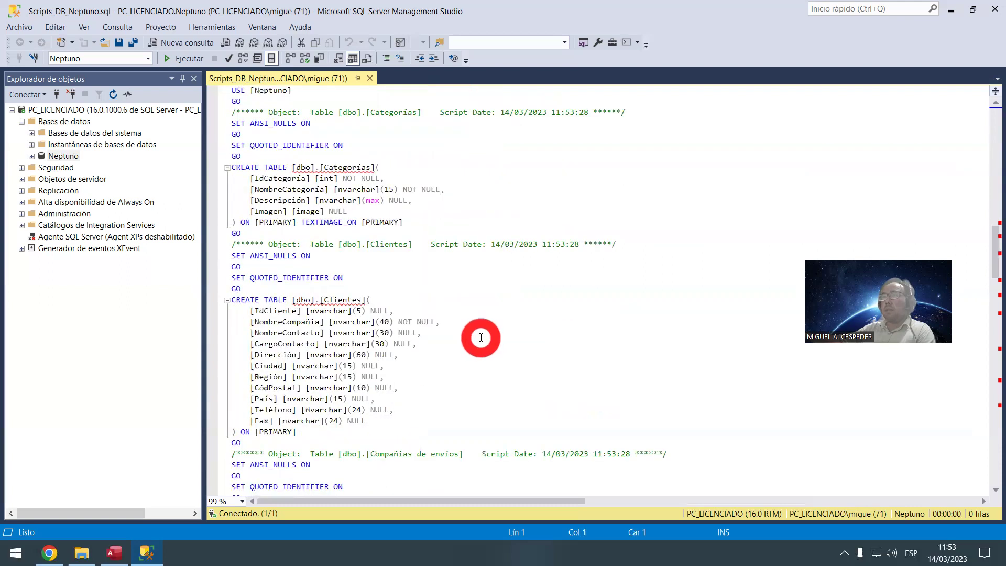
pyautogui.scroll(-4, 481, 337)
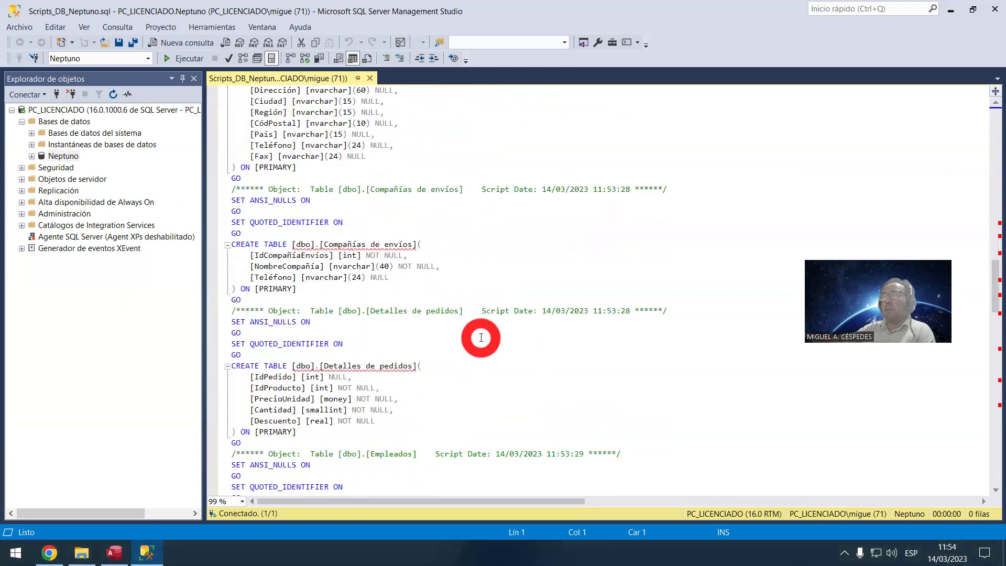
pyautogui.scroll(-5, 481, 337)
pyautogui.scroll(-10, 480, 337)
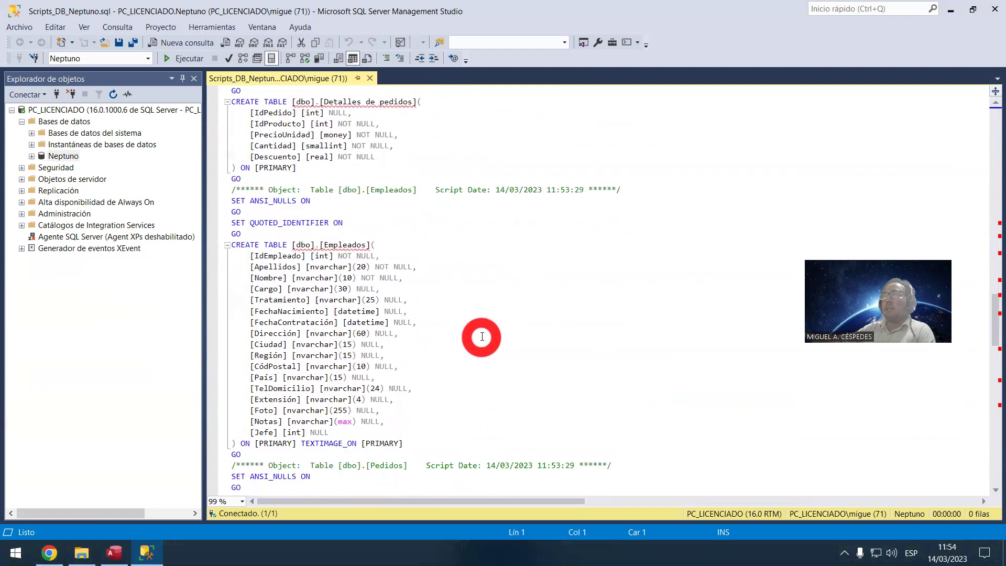
pyautogui.scroll(-9, 482, 340)
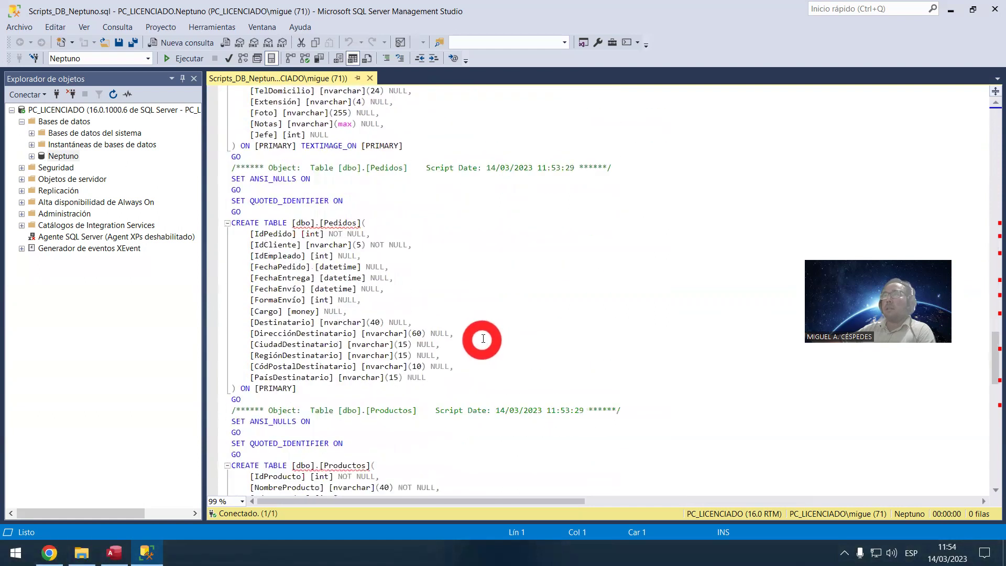
pyautogui.scroll(-12, 483, 333)
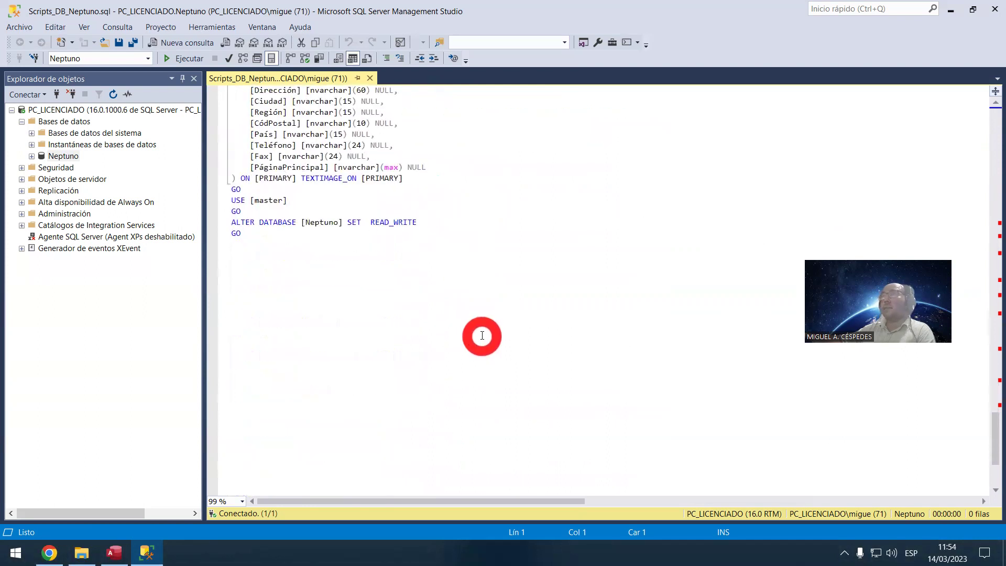
pyautogui.scroll(-6, 482, 335)
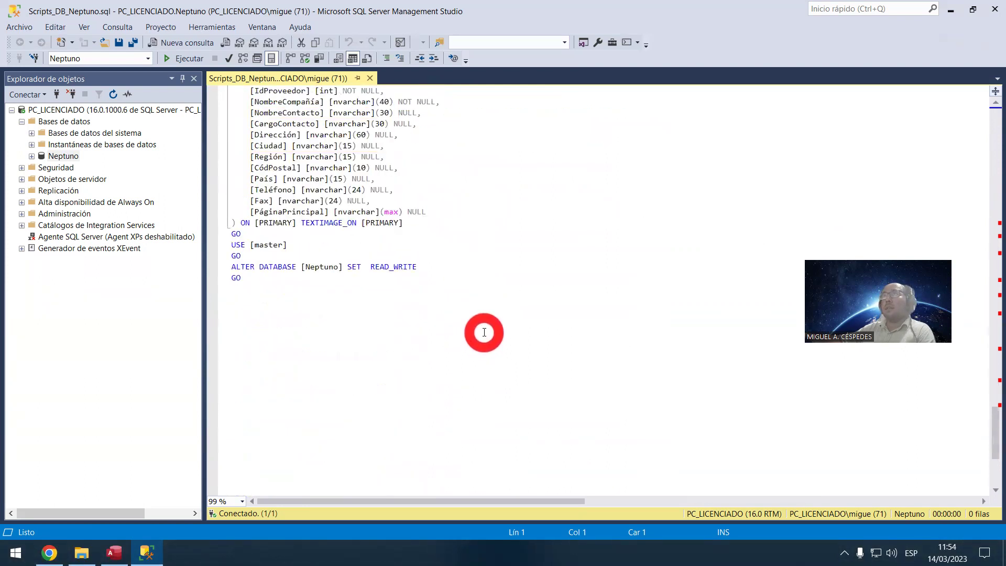
pyautogui.scroll(2, 484, 332)
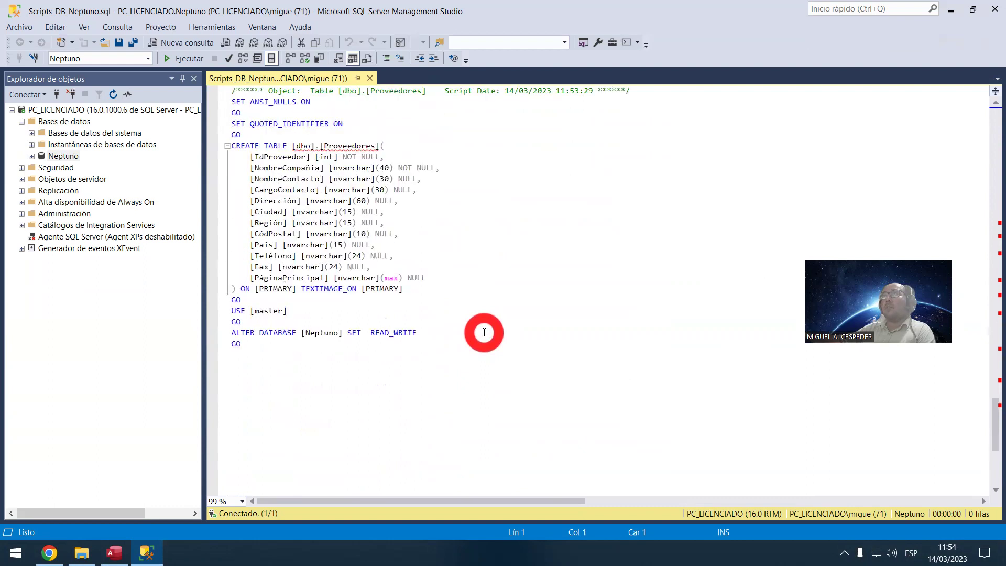
pyautogui.scroll(1, 484, 332)
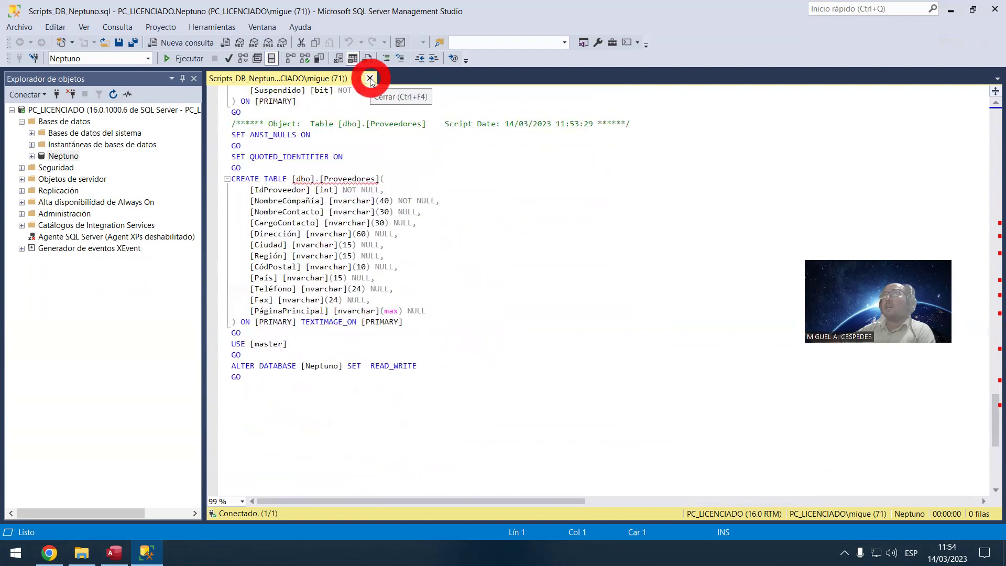
pyautogui.click(370, 79)
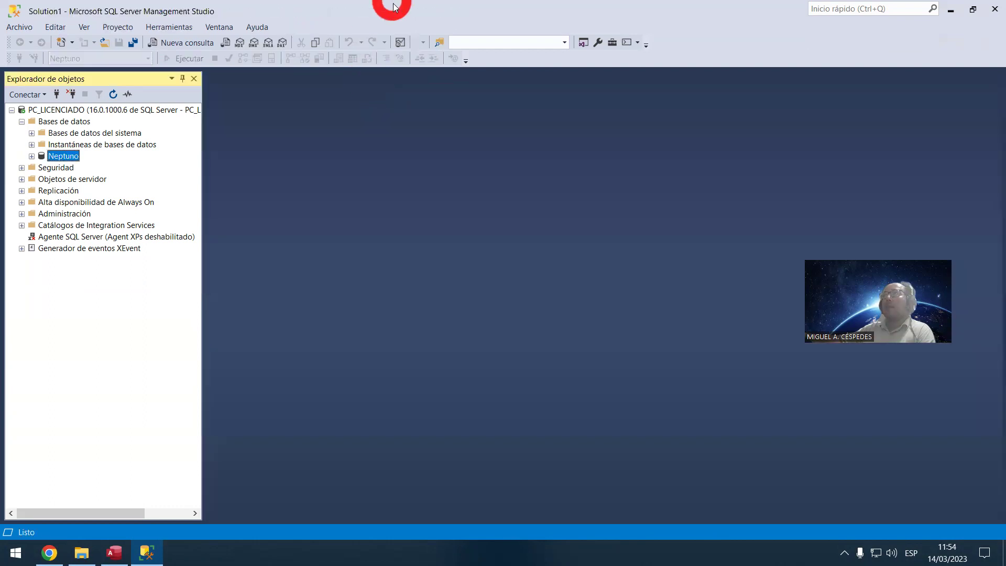
# Step: Uncover the desktop, delete the Scripts_DB_Neptuno file, and maximize the SQL Server Management Studio window again
pyautogui.doubleClick(389, 5)
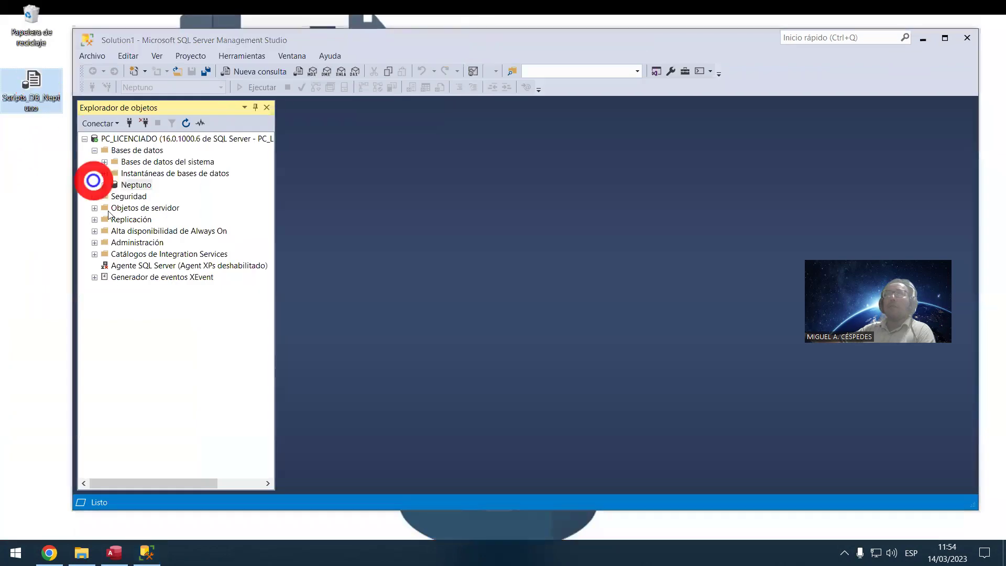
pyautogui.rightClick(32, 82)
pyautogui.click(106, 371)
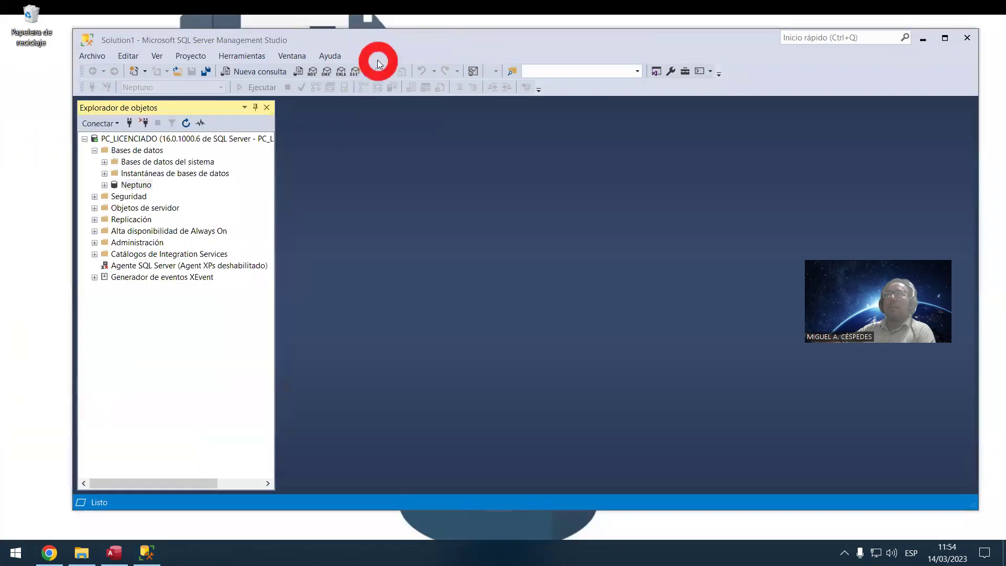
pyautogui.doubleClick(375, 43)
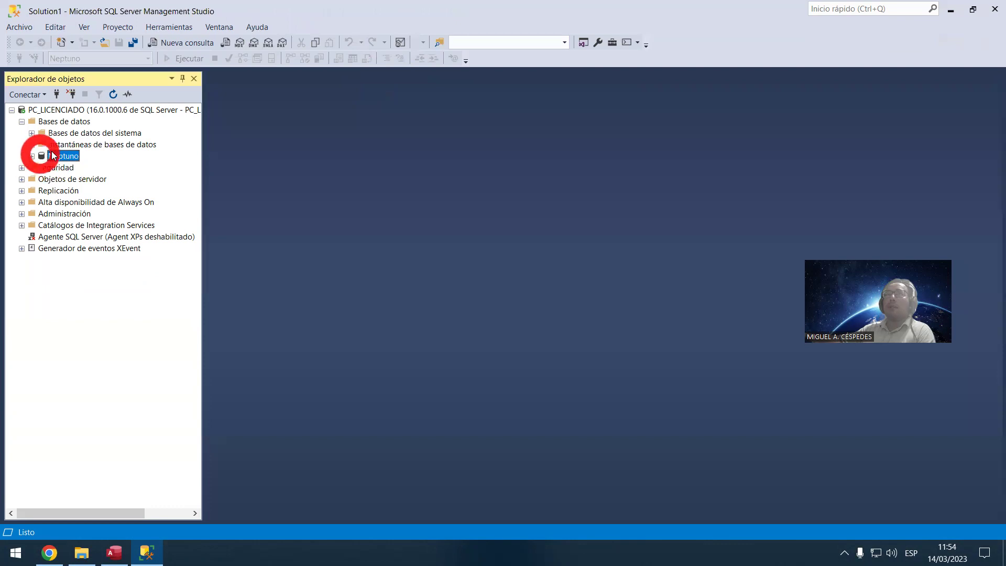
# Step: Start the data export wizard for the Neptuno database and continue past its welcome page
pyautogui.rightClick(55, 155)
pyautogui.click(180, 199)
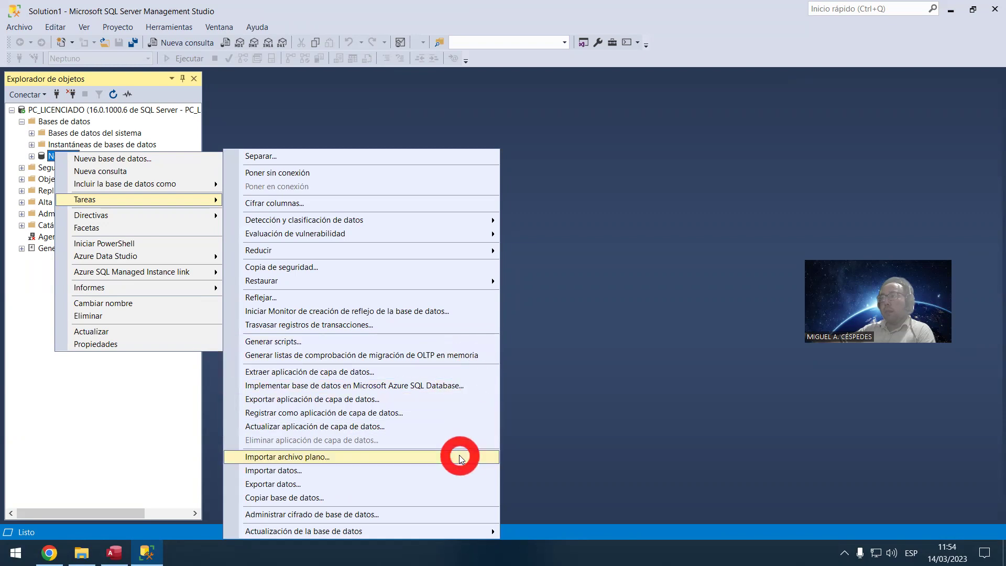
pyautogui.click(456, 485)
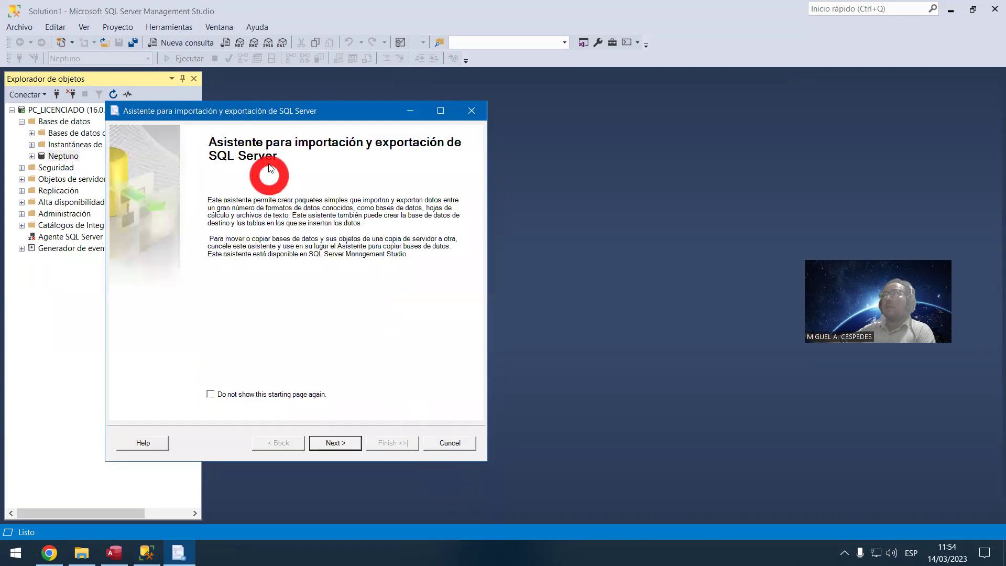
pyautogui.click(350, 440)
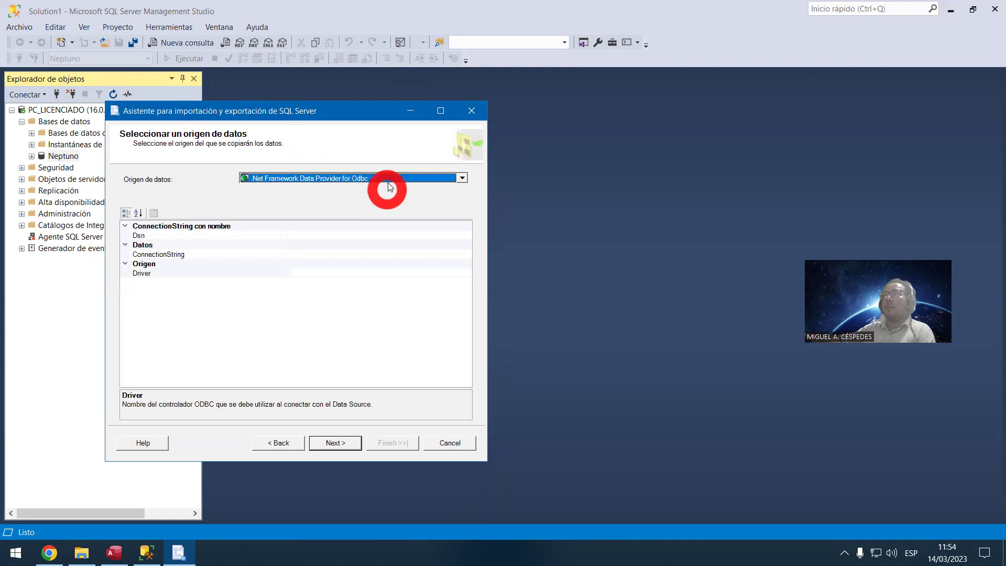
# Step: Set the data source to Microsoft OLE DB Provider for SQL Server and continue to the destination page
pyautogui.click(429, 181)
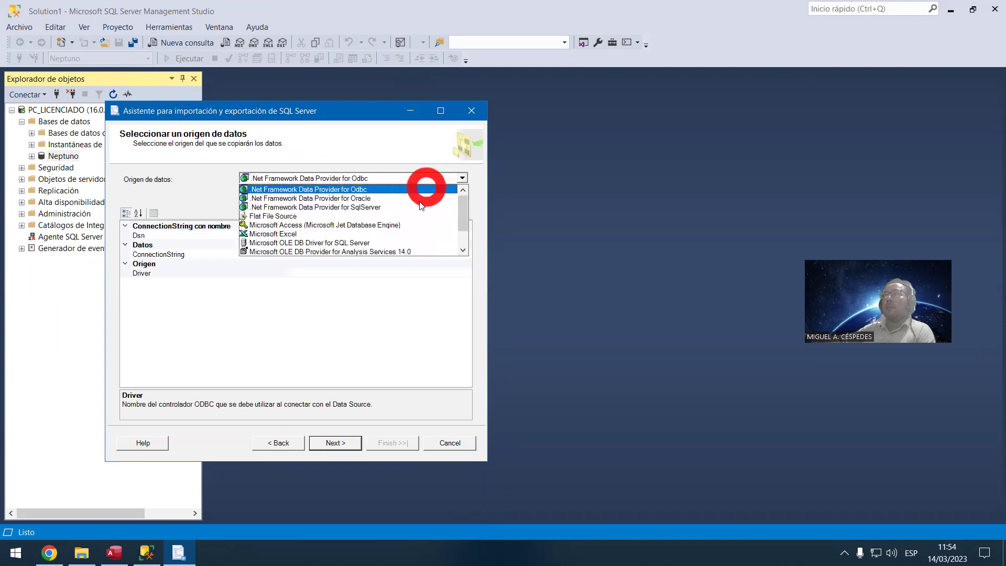
pyautogui.moveTo(459, 210); pyautogui.dragTo(461, 236)
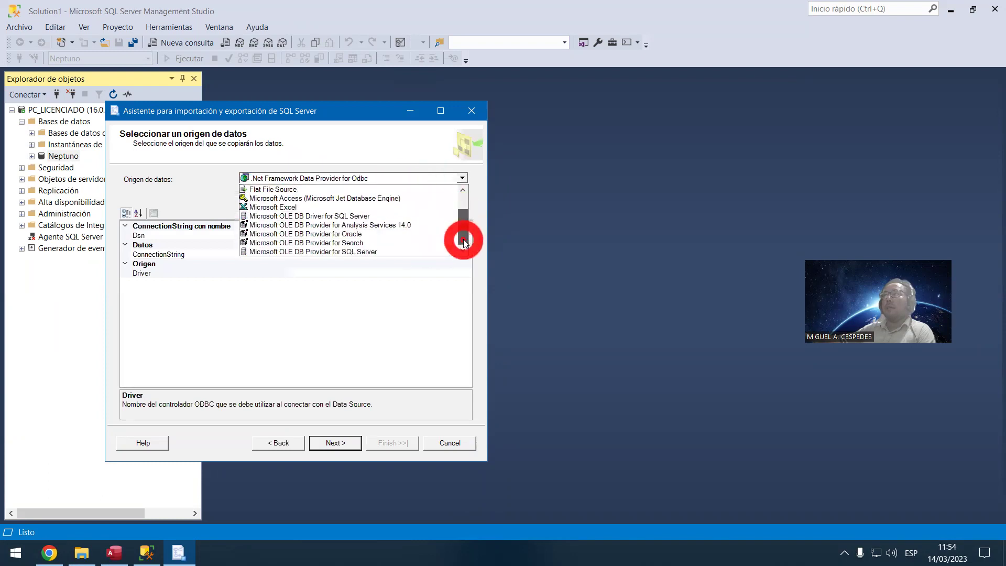
pyautogui.click(426, 250)
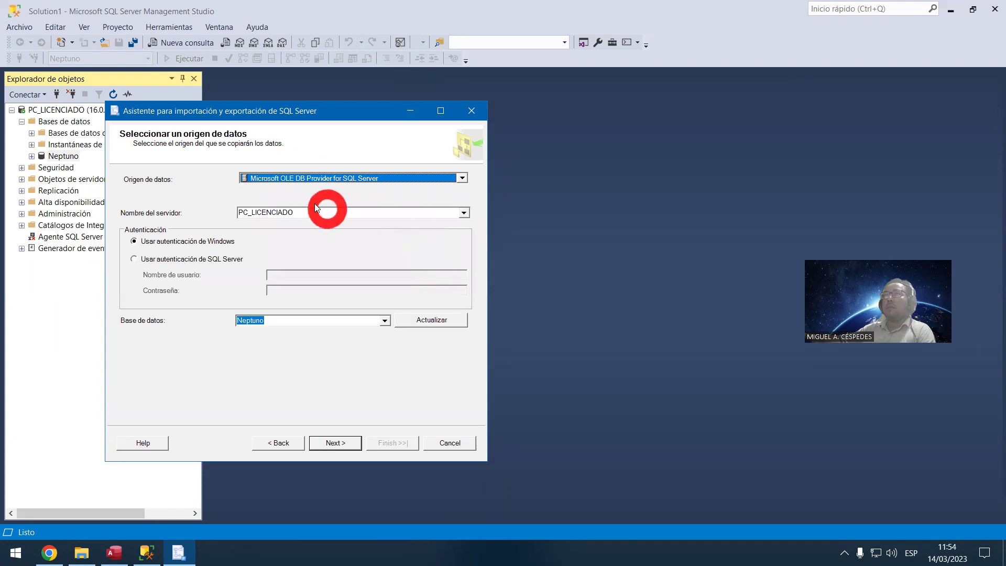
pyautogui.click(330, 449)
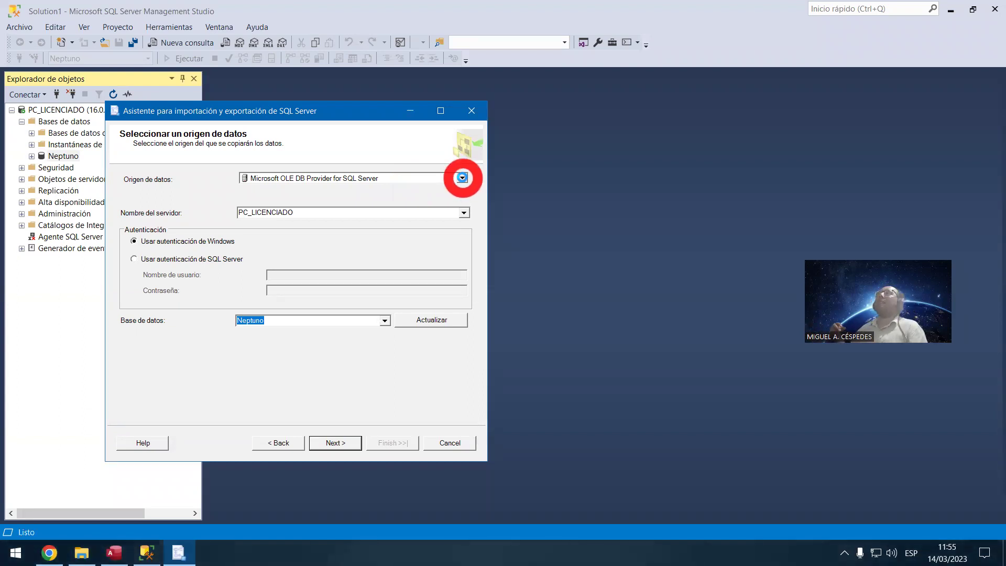
pyautogui.press('Return')
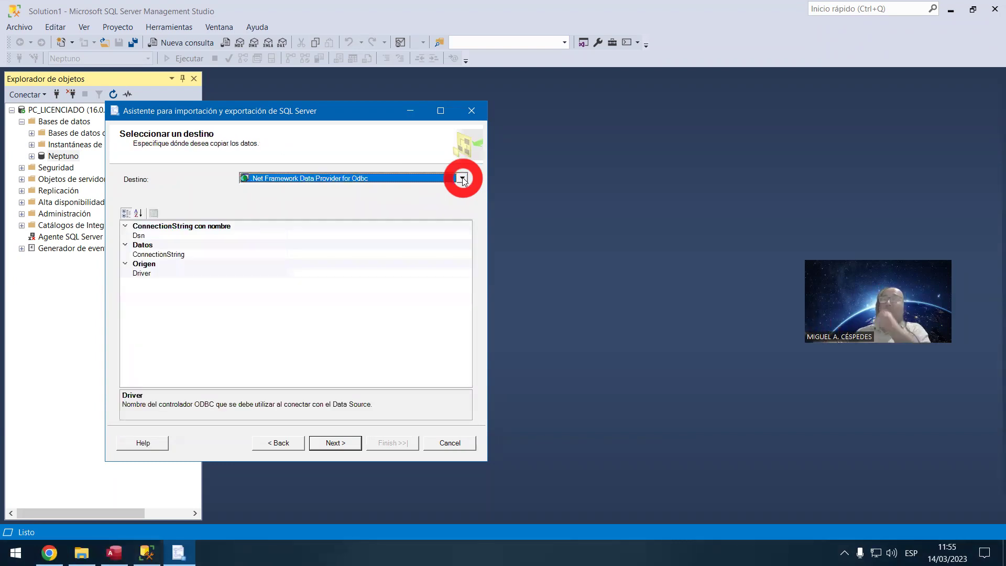
# Step: Set the export destination to Microsoft Excel and the Excel version to Microsoft Excel 2016
pyautogui.click(463, 180)
pyautogui.moveTo(463, 179); pyautogui.dragTo(446, 240)
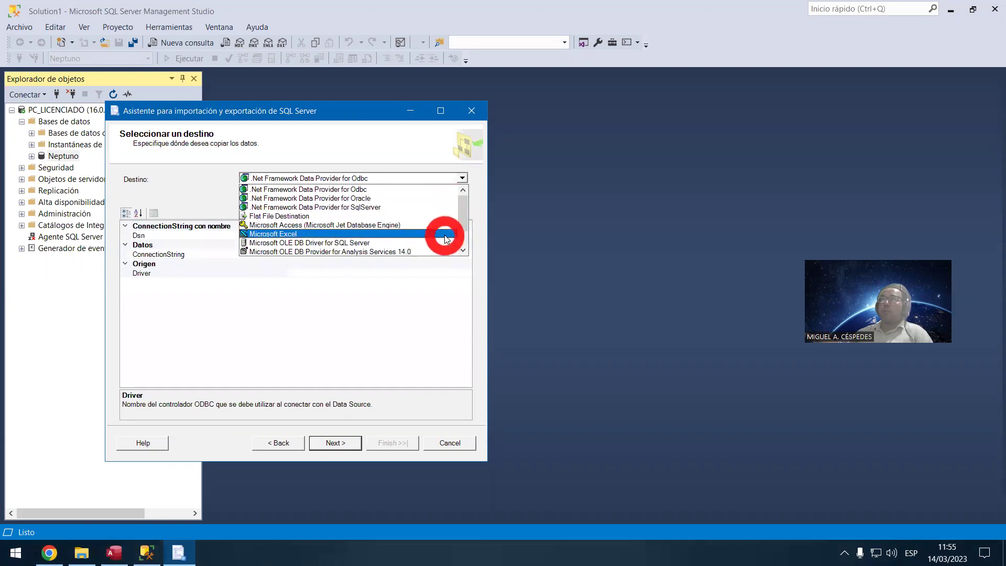
pyautogui.click(446, 241)
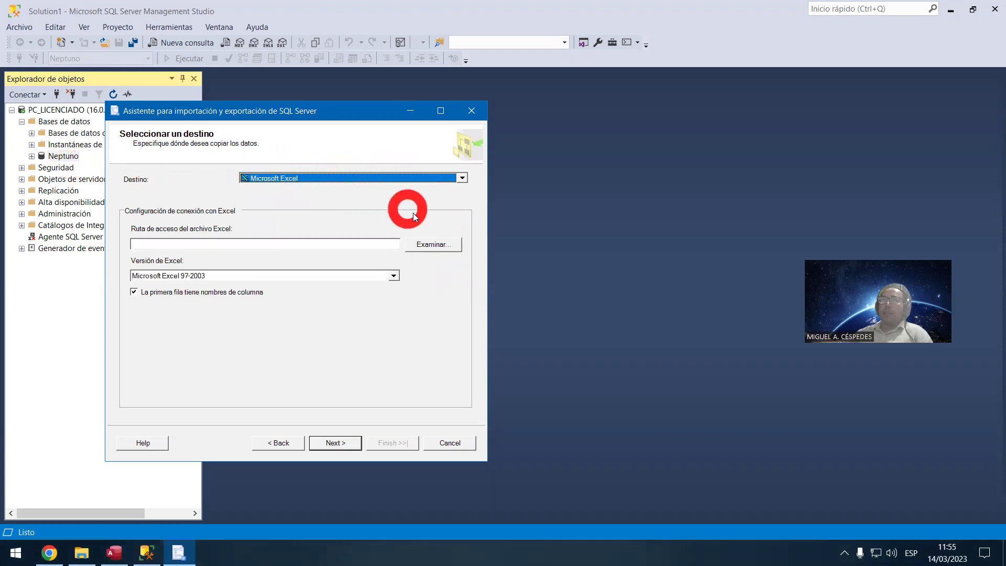
pyautogui.click(393, 275)
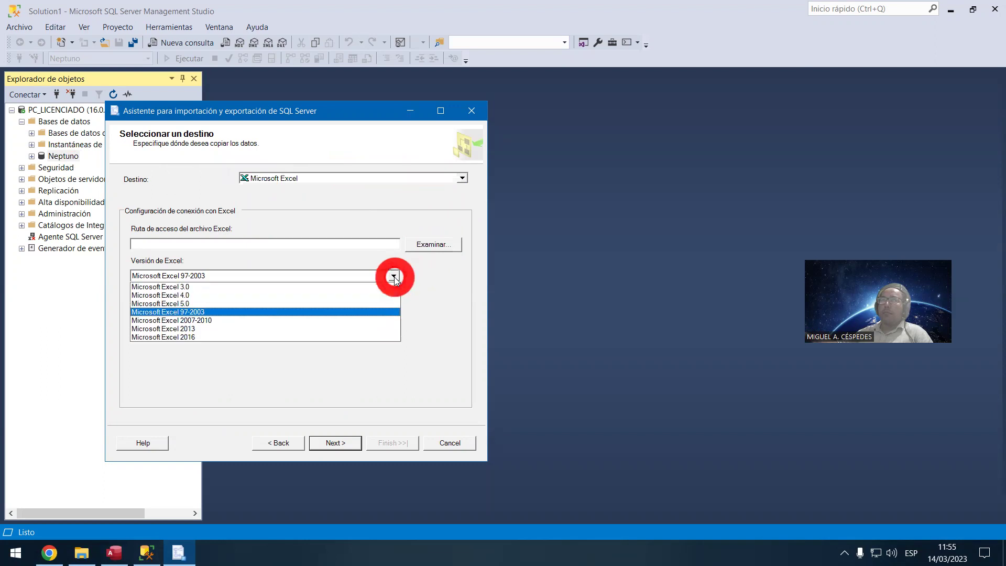
pyautogui.click(368, 337)
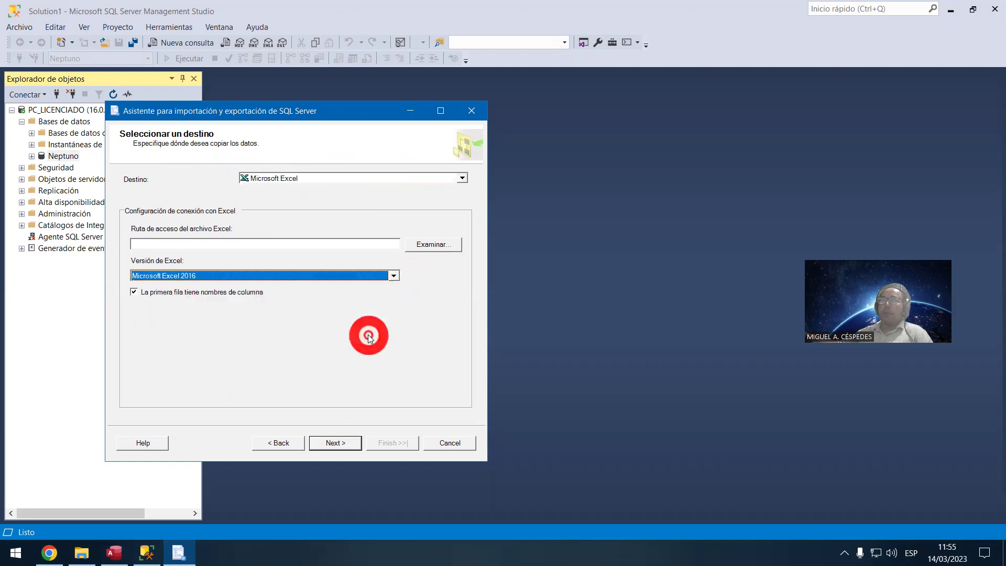
# Step: While browsing for the destination file, create a new Excel workbook named BD_NEPTUNO on the desktop (Escritorio)
pyautogui.click(429, 245)
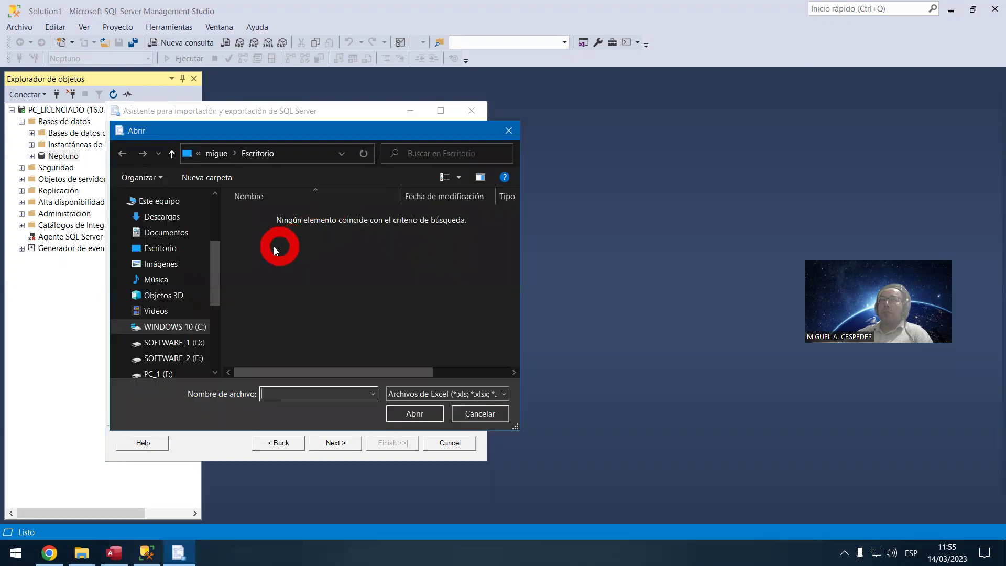
pyautogui.rightClick(290, 259)
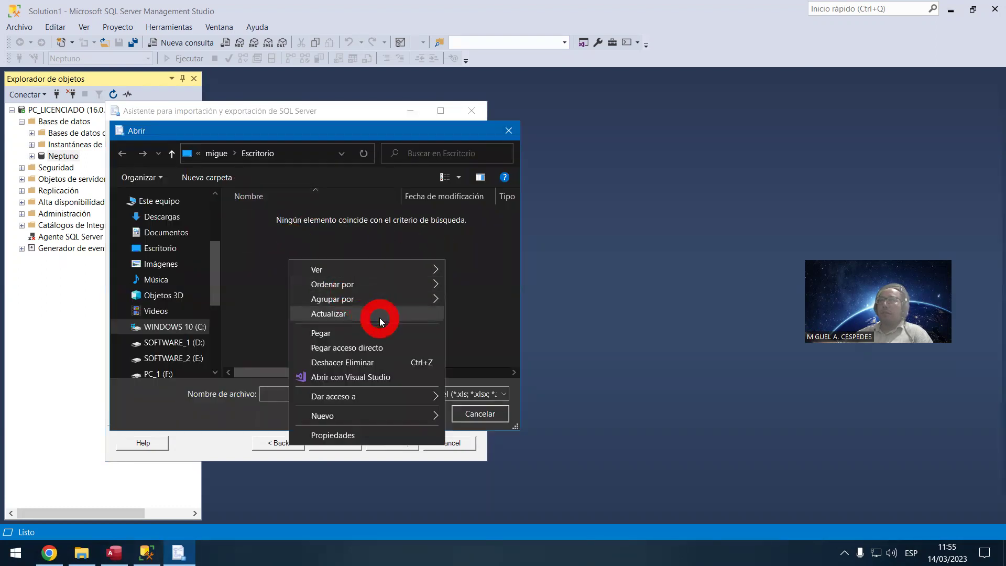
pyautogui.moveTo(434, 414)
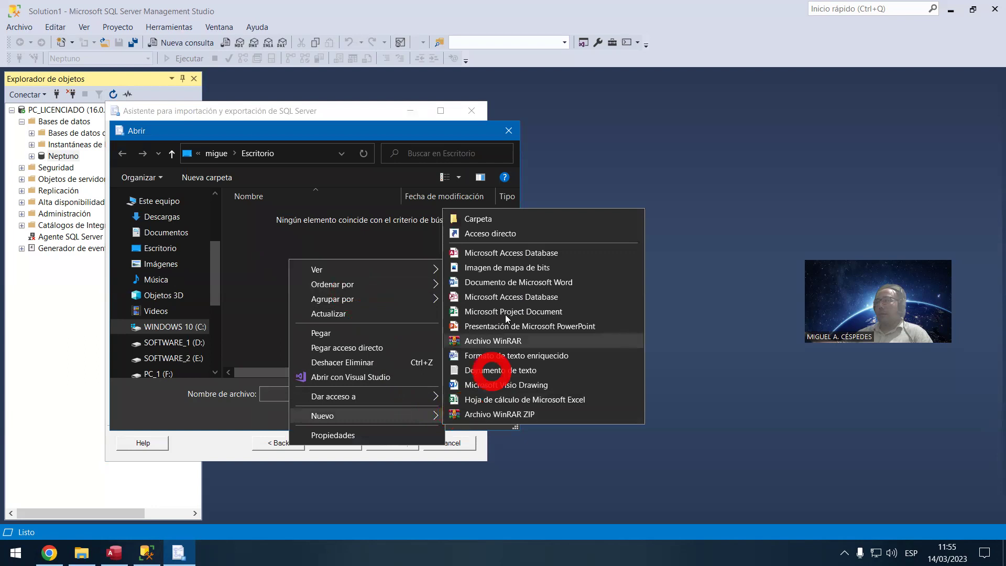
pyautogui.click(526, 399)
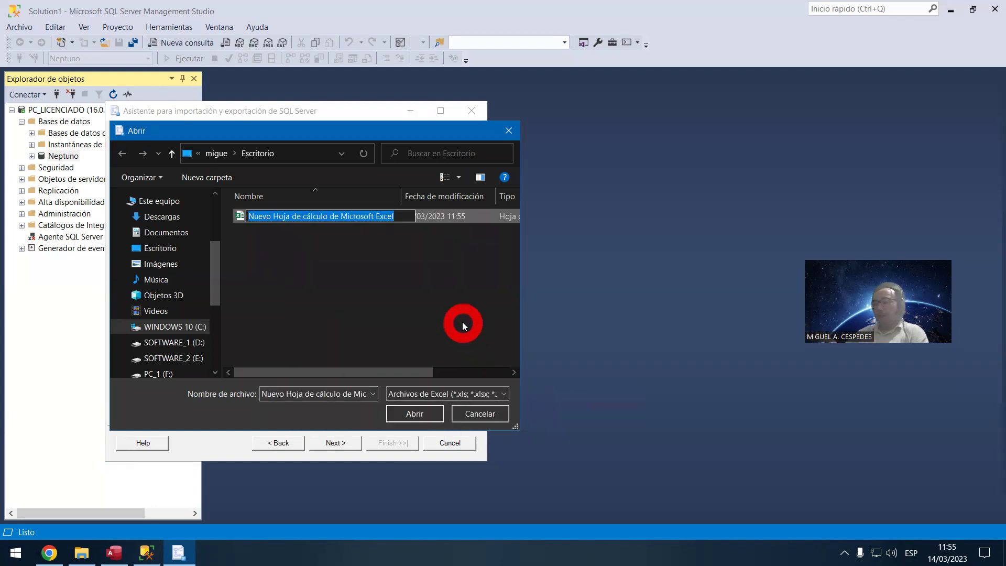
pyautogui.write('BD_NEPTUNO')
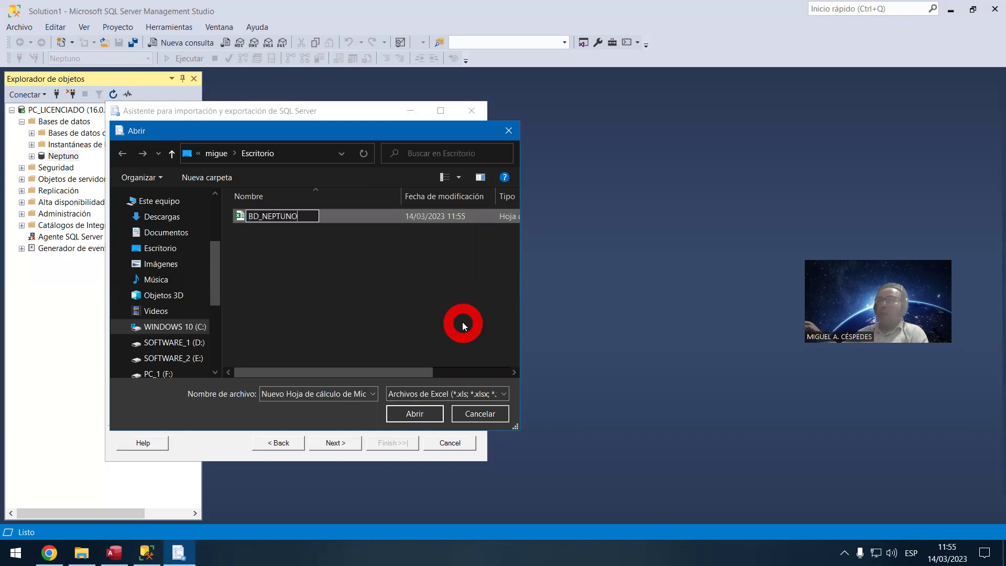
pyautogui.click(462, 321)
# Step: Select the BD_NEPTUNO workbook as the destination Excel file and try to continue past the destination page
pyautogui.click(413, 410)
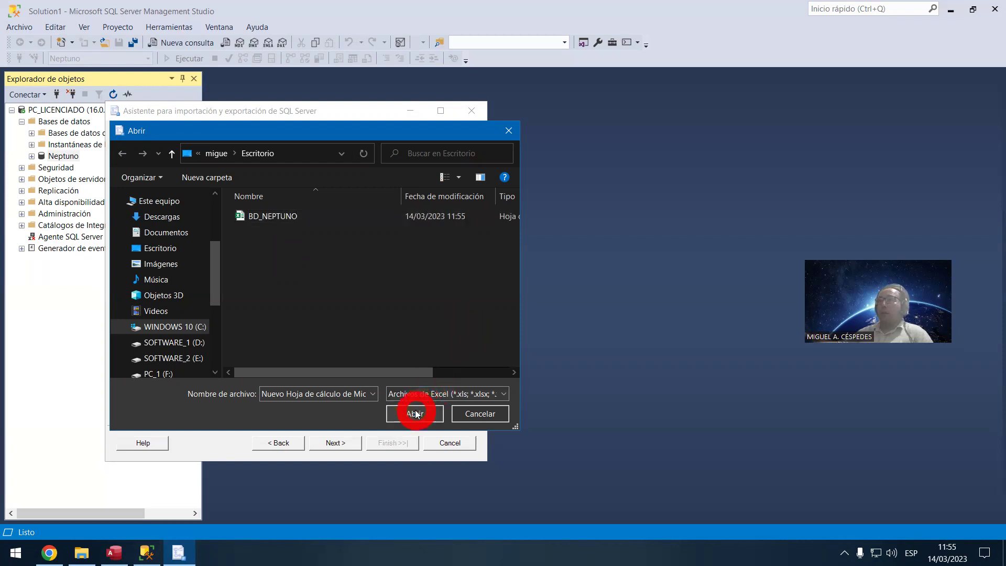
pyautogui.click(587, 282)
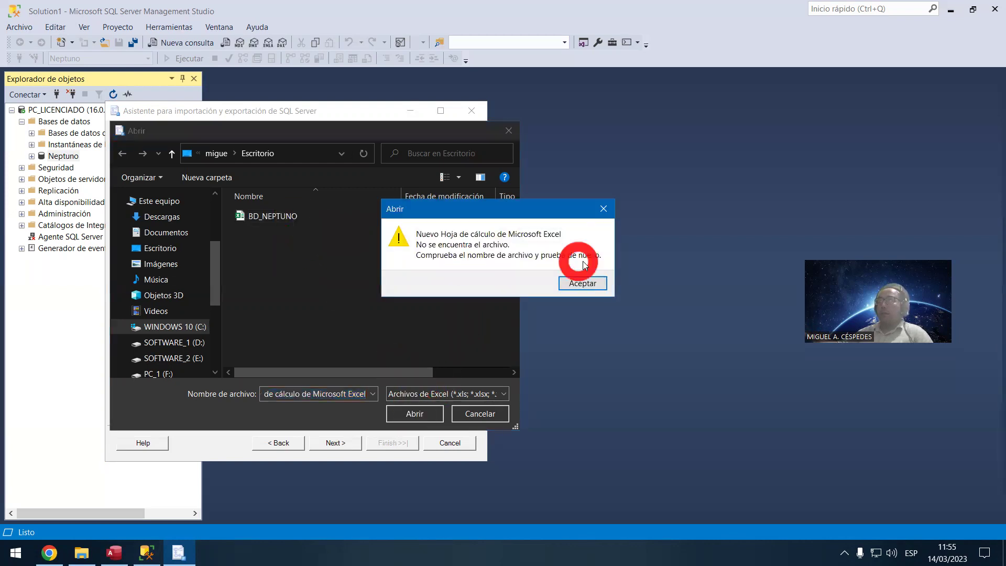
pyautogui.click(277, 217)
pyautogui.click(417, 415)
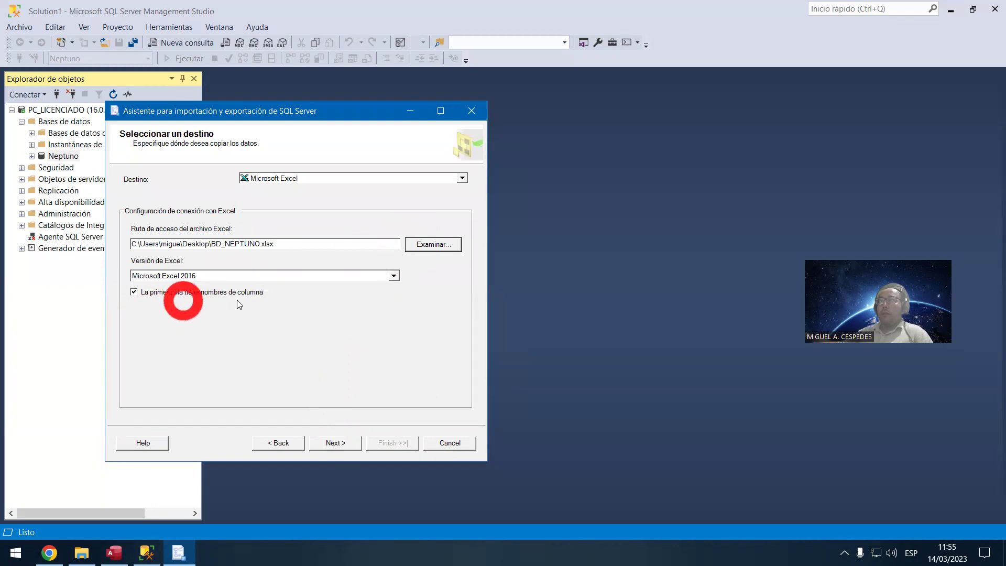
pyautogui.click(326, 441)
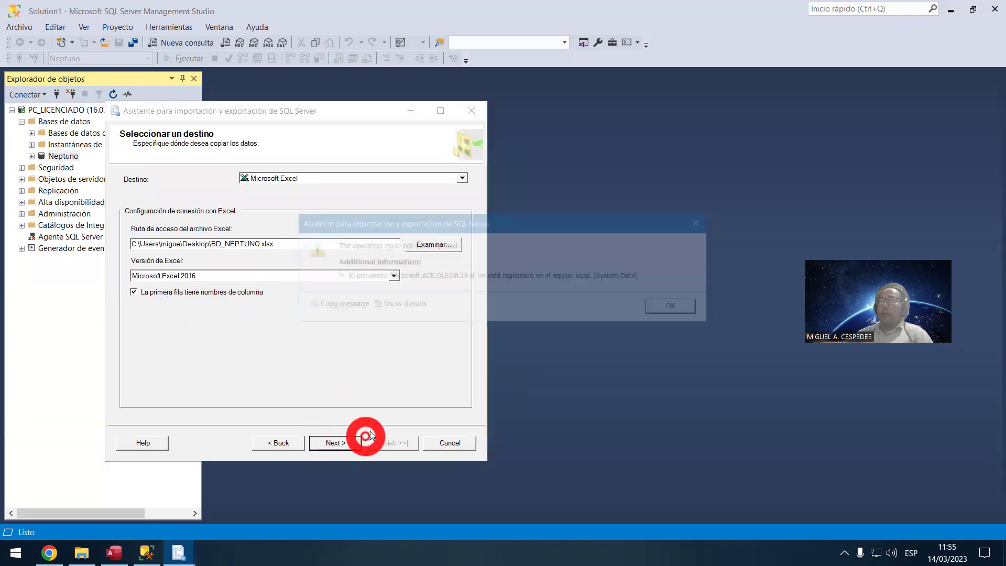
# Step: Try to continue past the destination page with the Excel version set to Microsoft Excel 2013
pyautogui.click(690, 312)
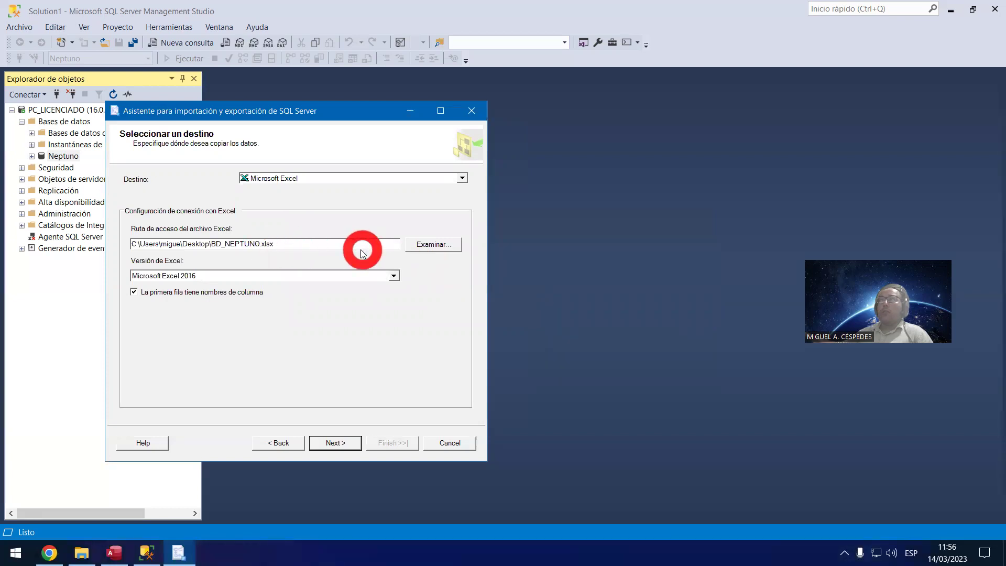
pyautogui.click(417, 179)
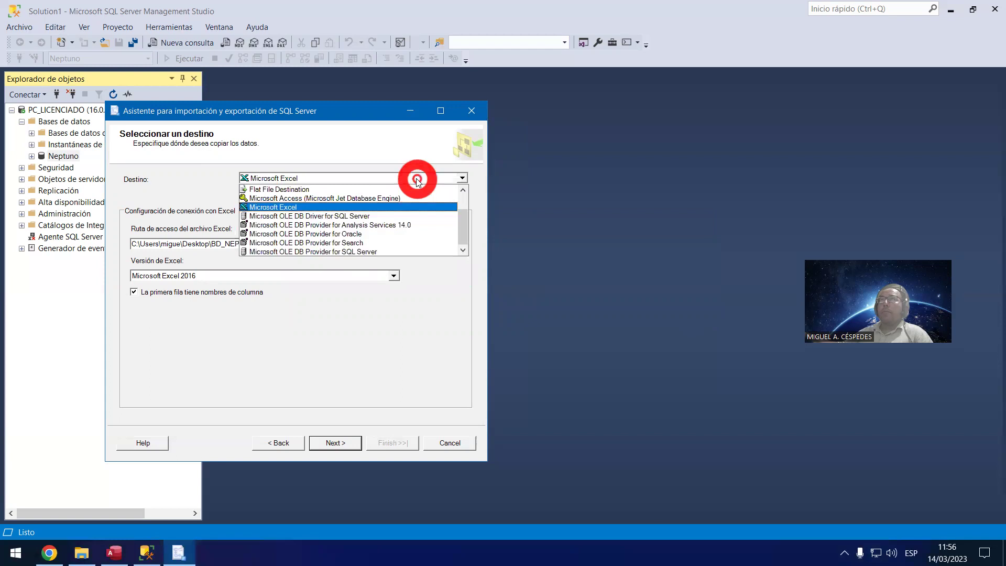
pyautogui.click(440, 206)
pyautogui.click(390, 277)
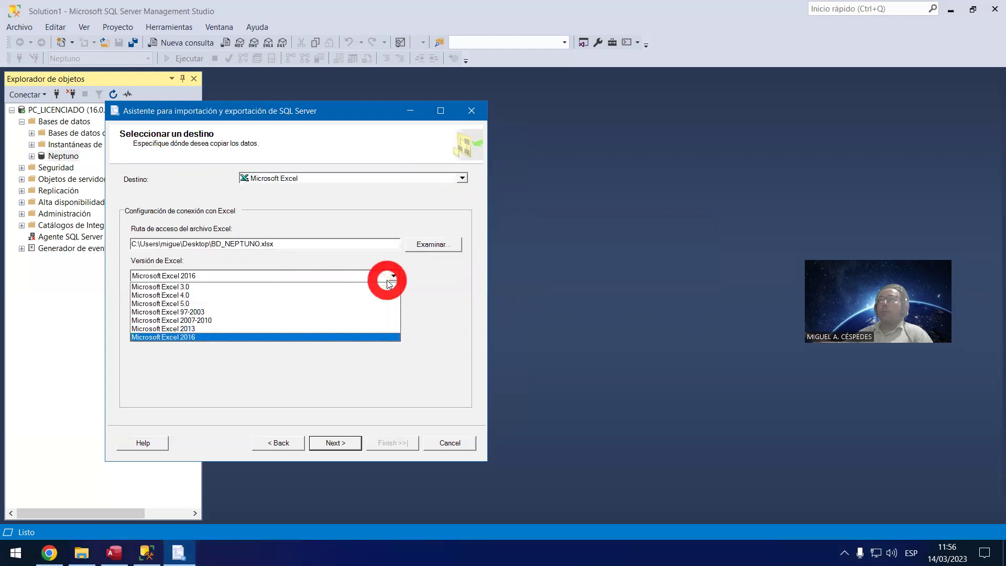
pyautogui.click(375, 330)
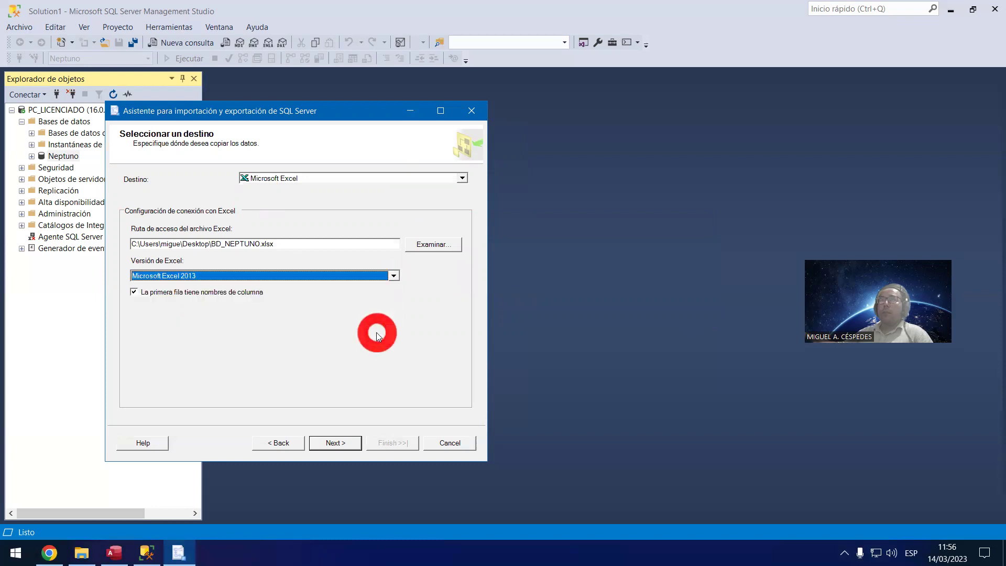
pyautogui.click(335, 443)
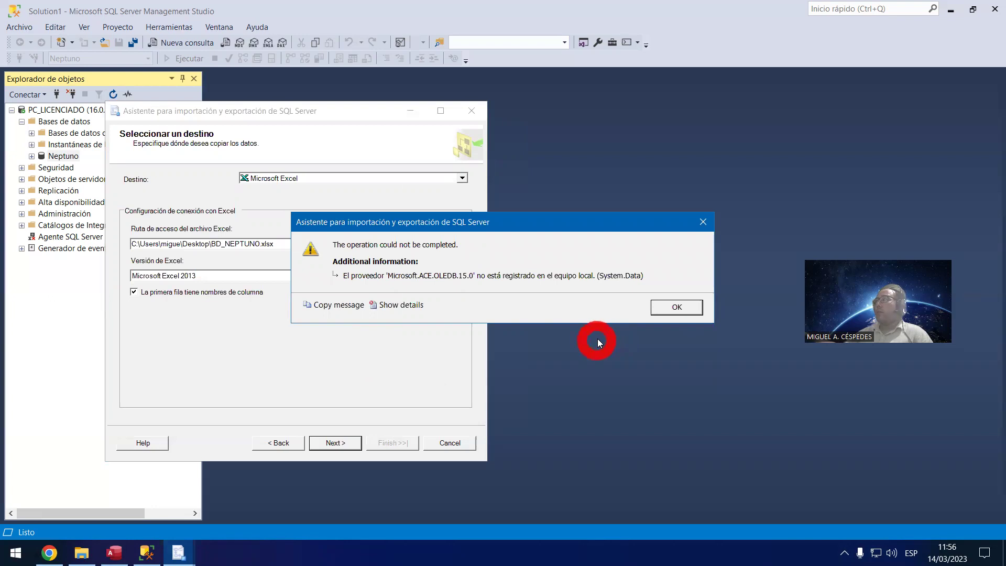
pyautogui.click(675, 307)
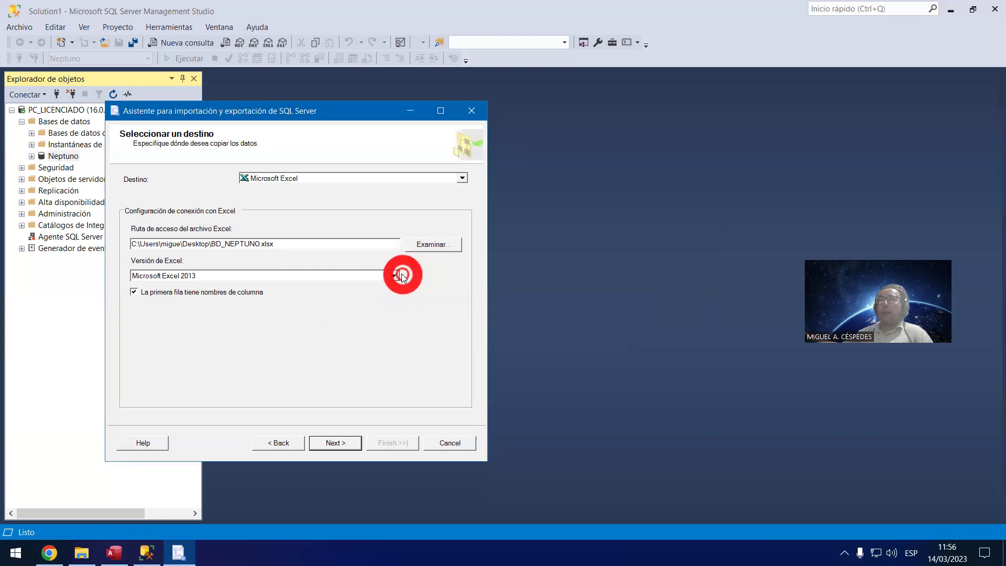
# Step: Set the Excel version back to Microsoft Excel 2016 and retry continuing past the destination page
pyautogui.click(400, 275)
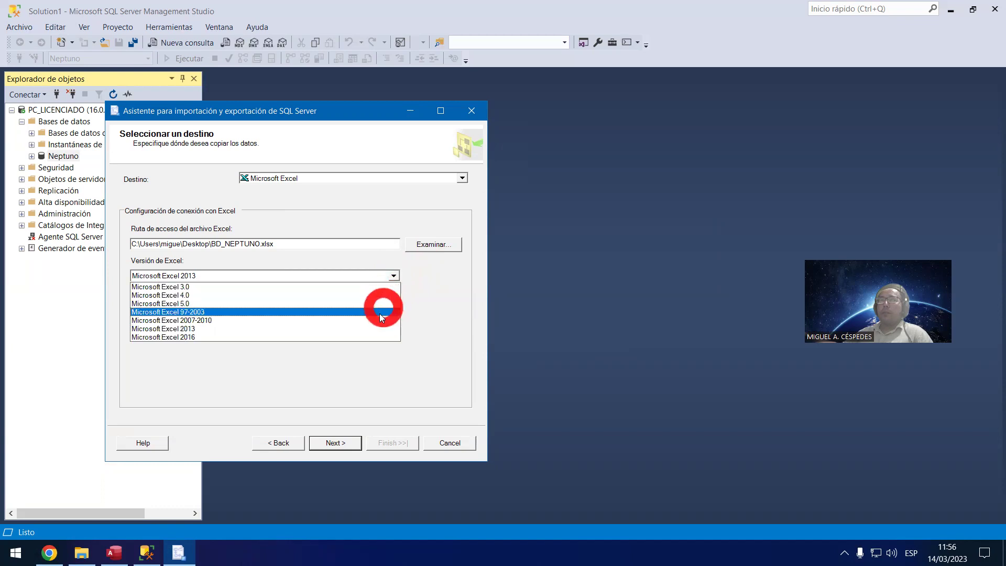
pyautogui.click(369, 337)
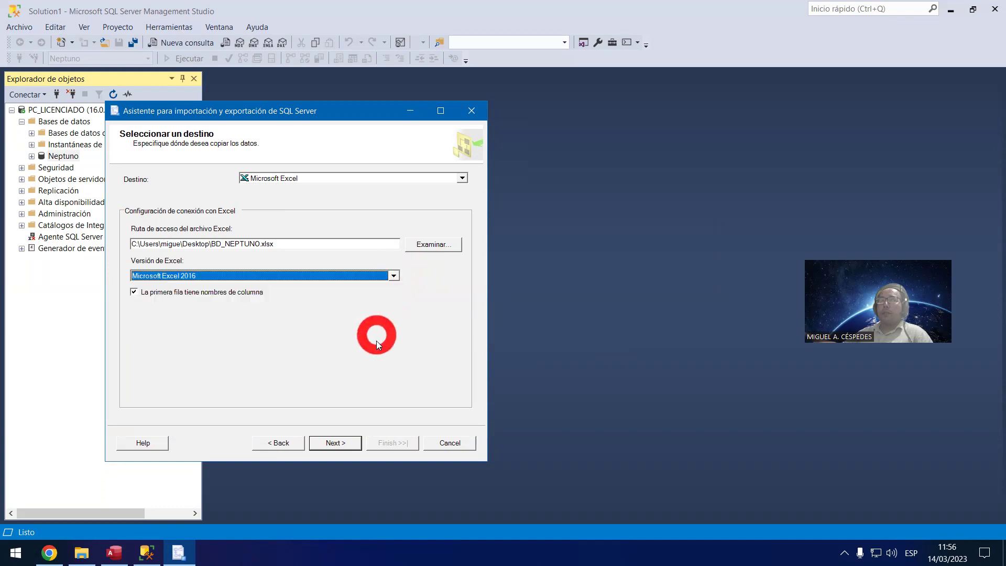
pyautogui.click(334, 443)
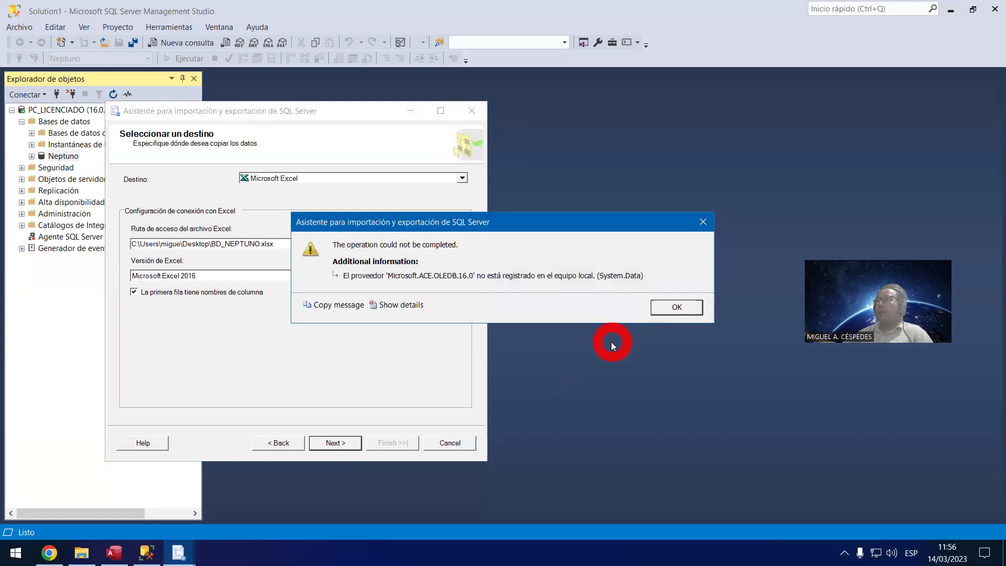
pyautogui.click(678, 308)
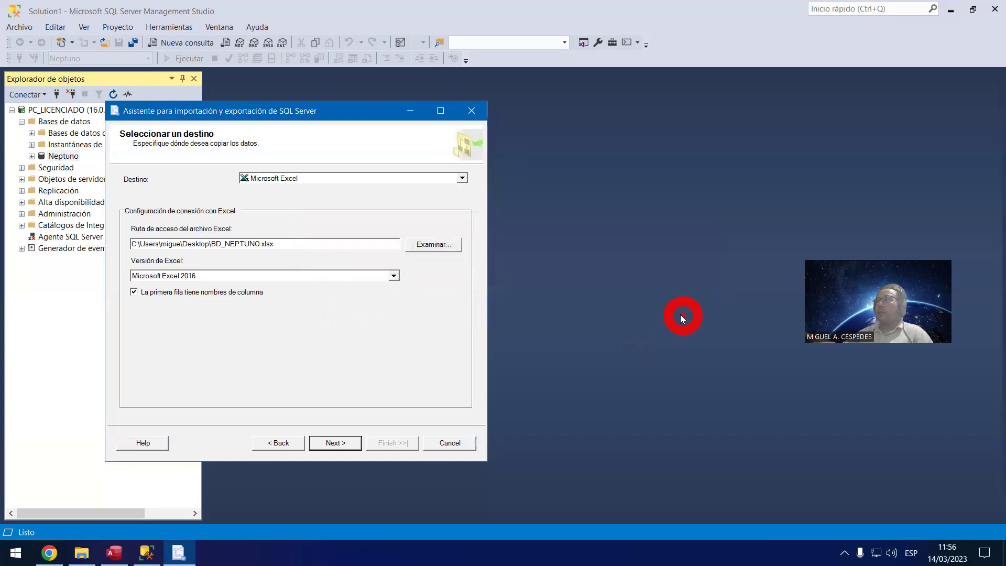
# Step: Change the export destination to Microsoft Access (Microsoft Jet Database Engine)
pyautogui.click(462, 178)
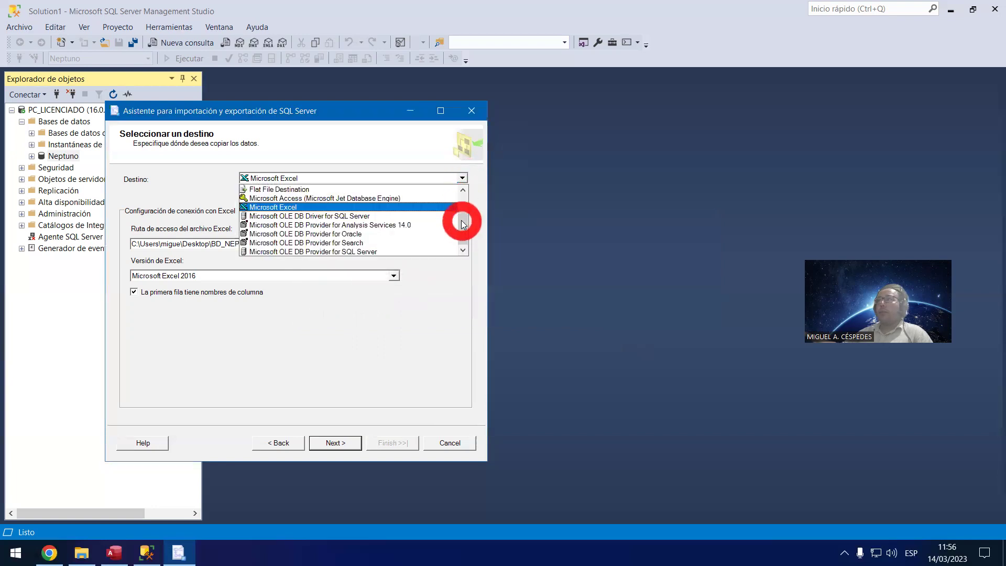
pyautogui.moveTo(467, 237); pyautogui.dragTo(471, 202)
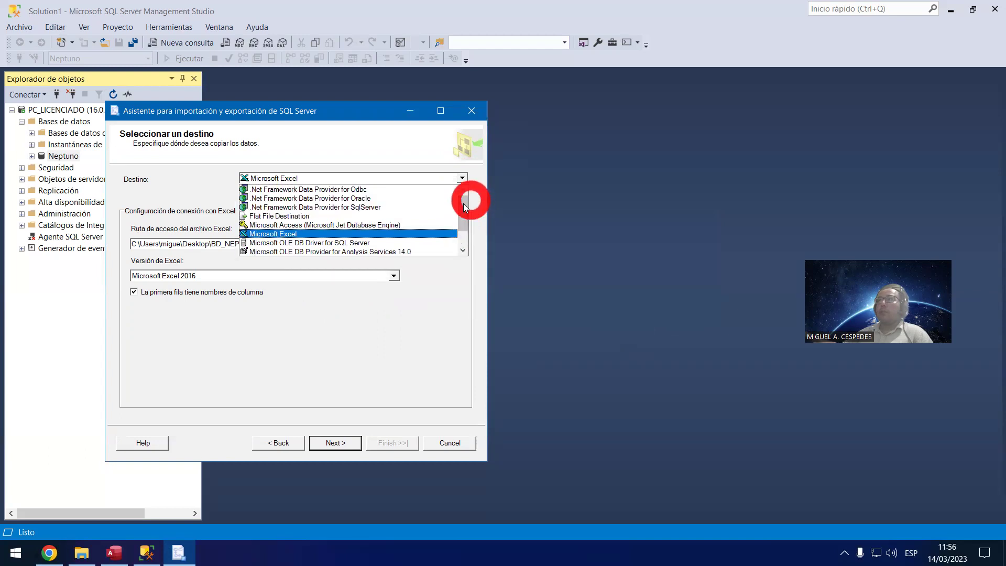
pyautogui.click(425, 225)
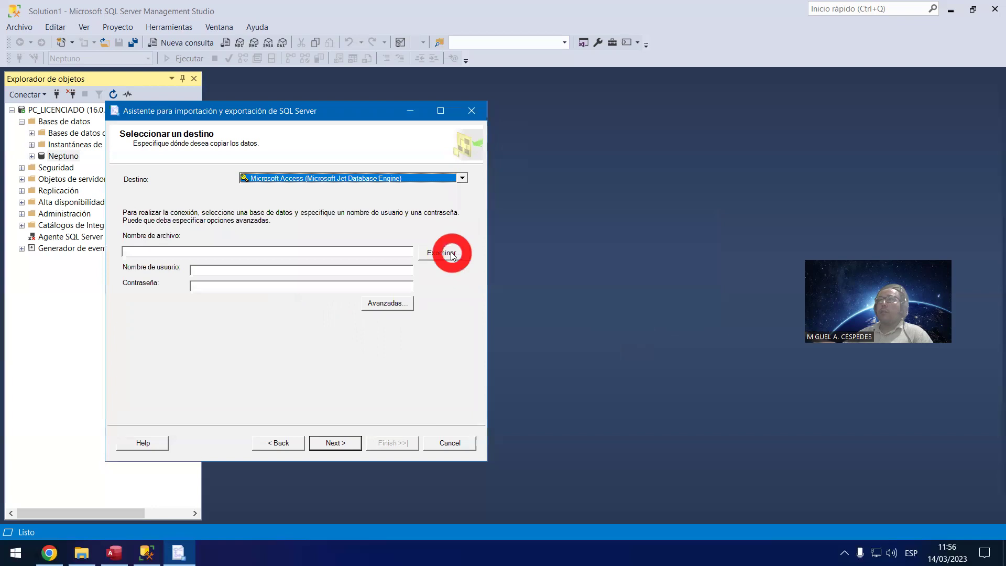
# Step: While browsing for the Access destination file, show all file types and delete the BD_NEPTUNO Excel workbook from the desktop (Escritorio)
pyautogui.click(452, 254)
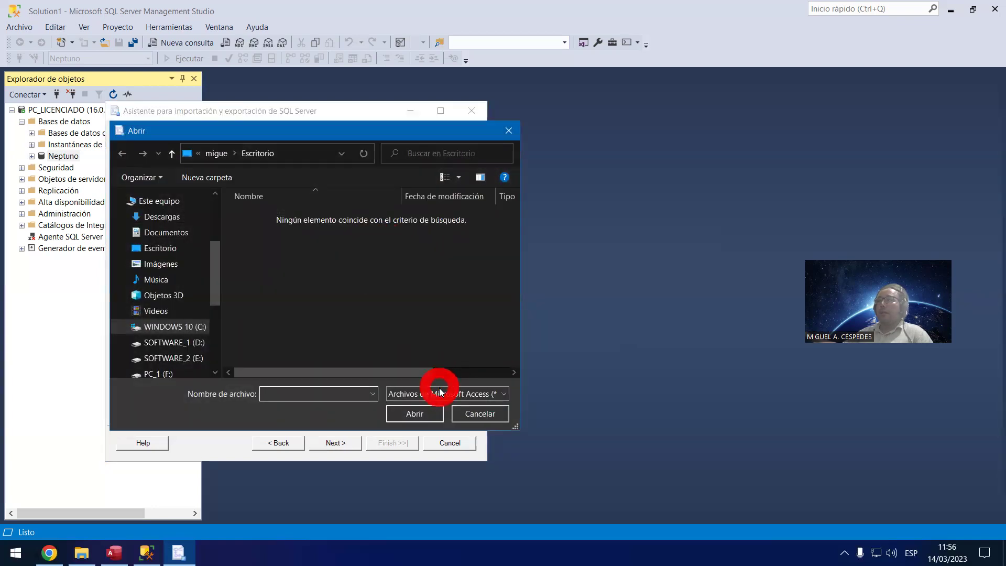
pyautogui.click(439, 392)
pyautogui.click(429, 414)
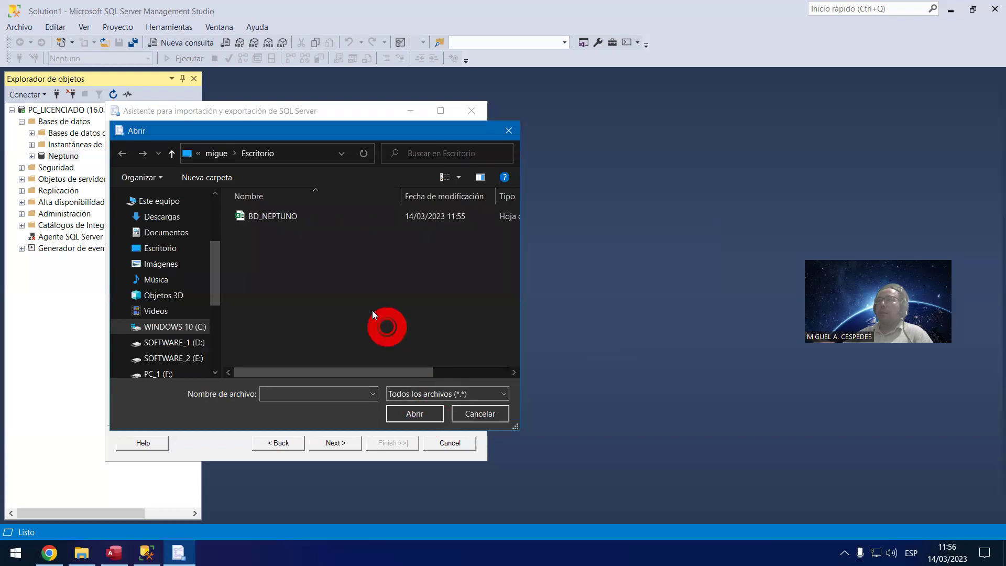
pyautogui.rightClick(292, 215)
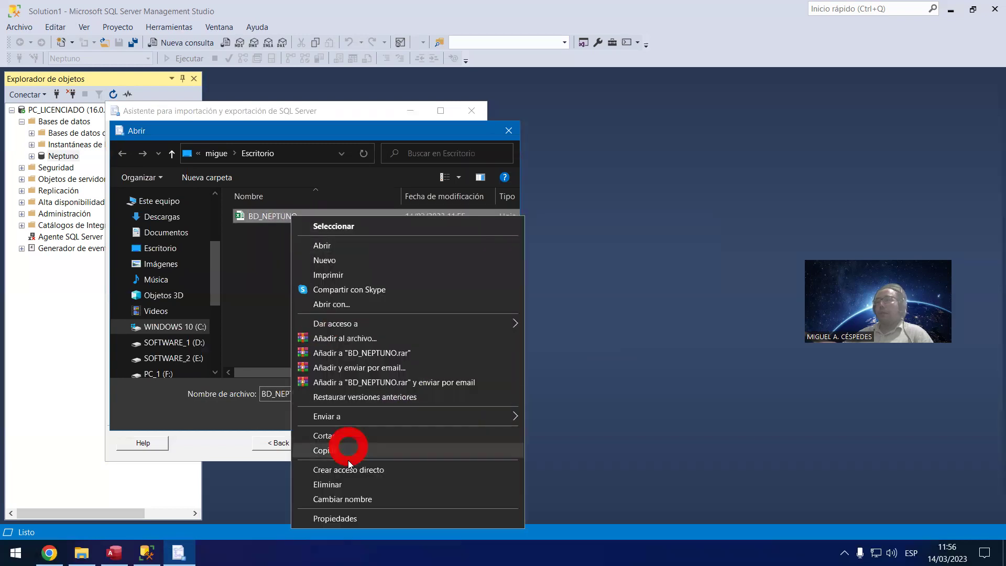
pyautogui.click(358, 499)
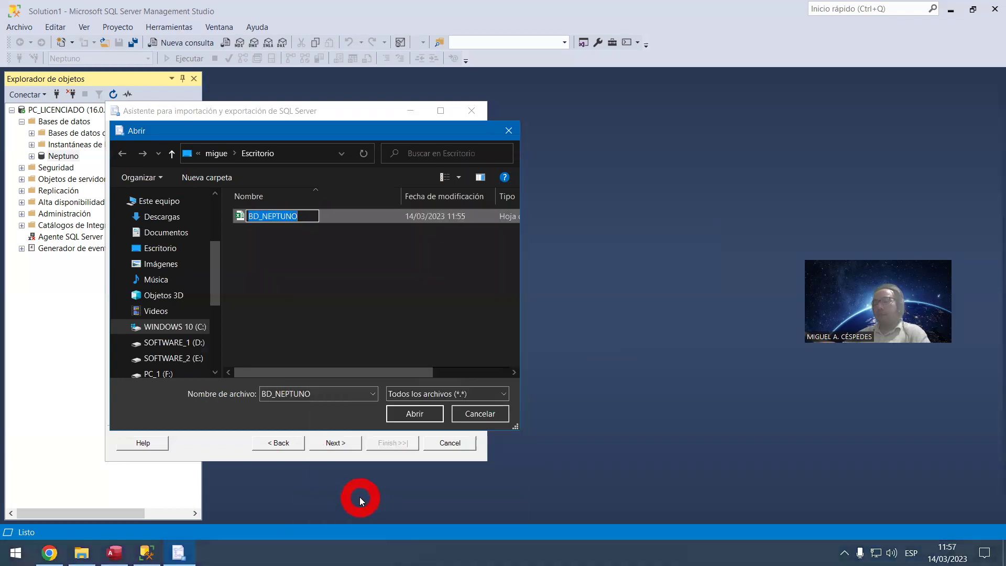
pyautogui.click(317, 309)
pyautogui.click(288, 222)
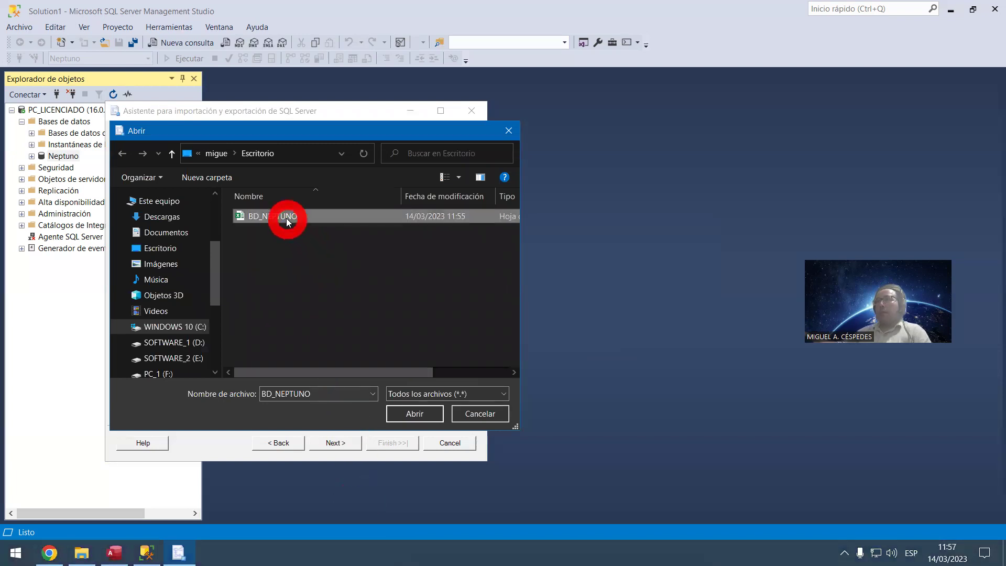
pyautogui.press('Delete')
# Step: Create a new Microsoft Access database named BD_NEPTUNO on the desktop (Escritorio) from within the file browser
pyautogui.rightClick(286, 218)
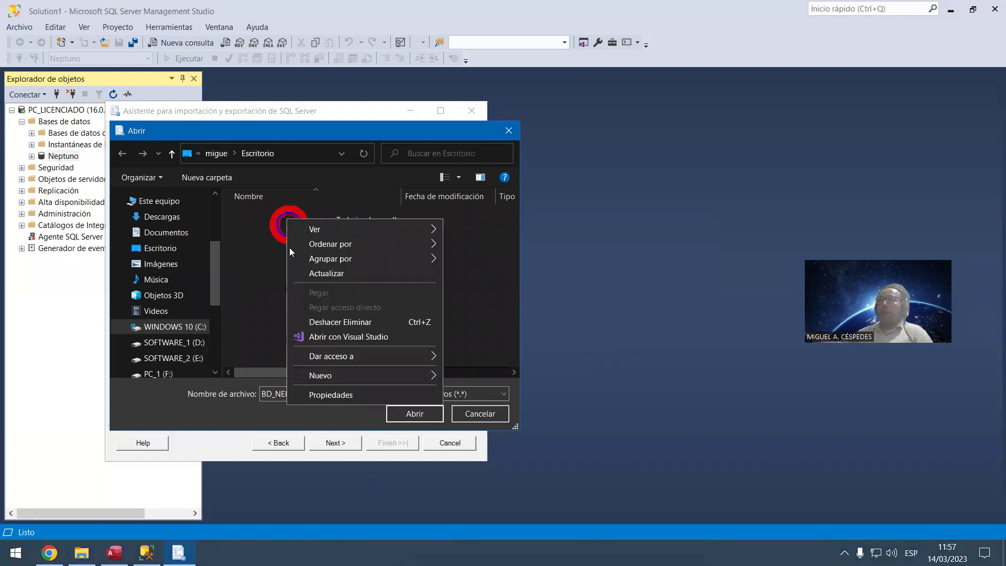
pyautogui.moveTo(395, 373)
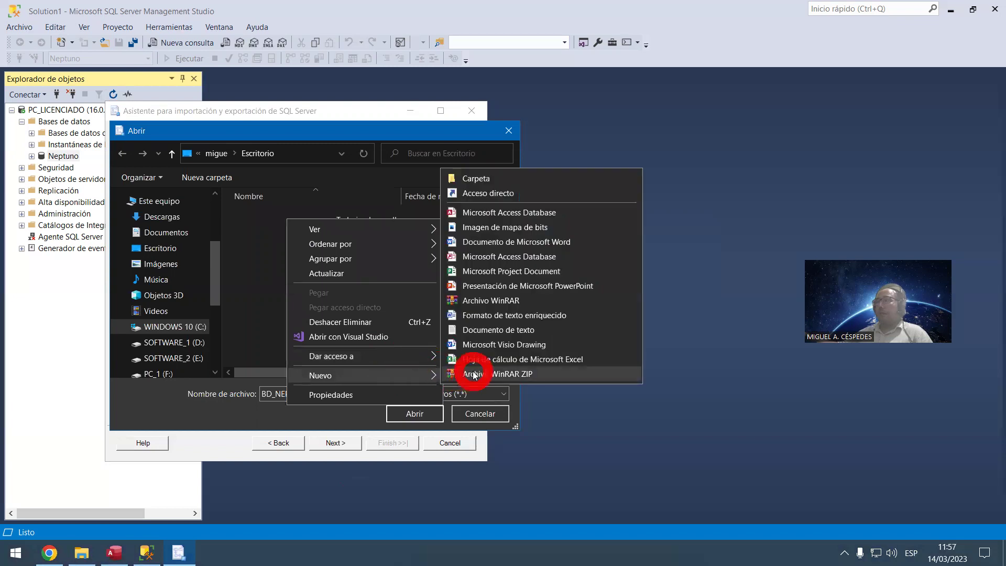
pyautogui.click(512, 215)
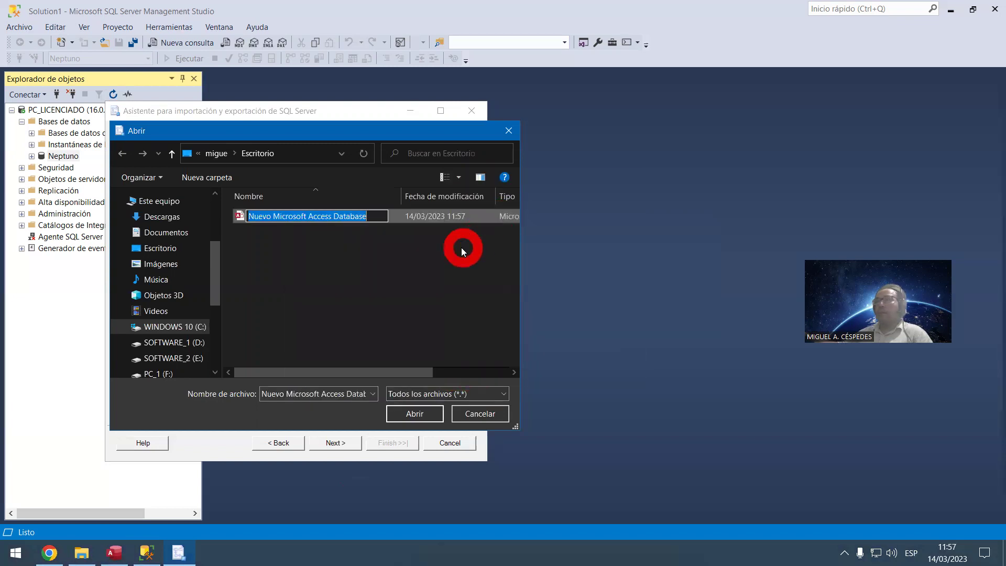
pyautogui.write('BD_NEPTUNO')
pyautogui.press('Return')
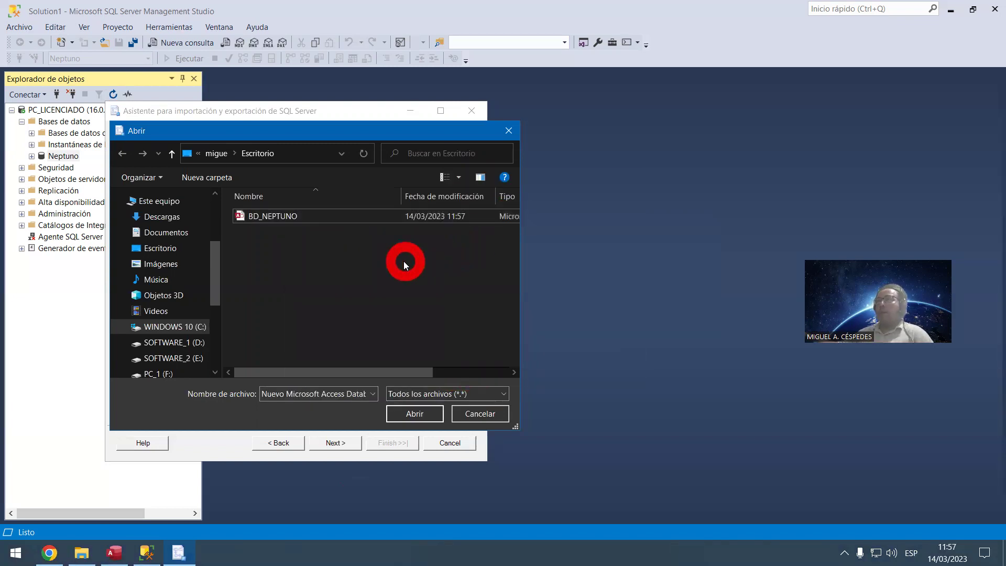
# Step: Select BD_NEPTUNO.accdb as the destination database and try to continue past the destination page
pyautogui.click(272, 221)
pyautogui.click(413, 412)
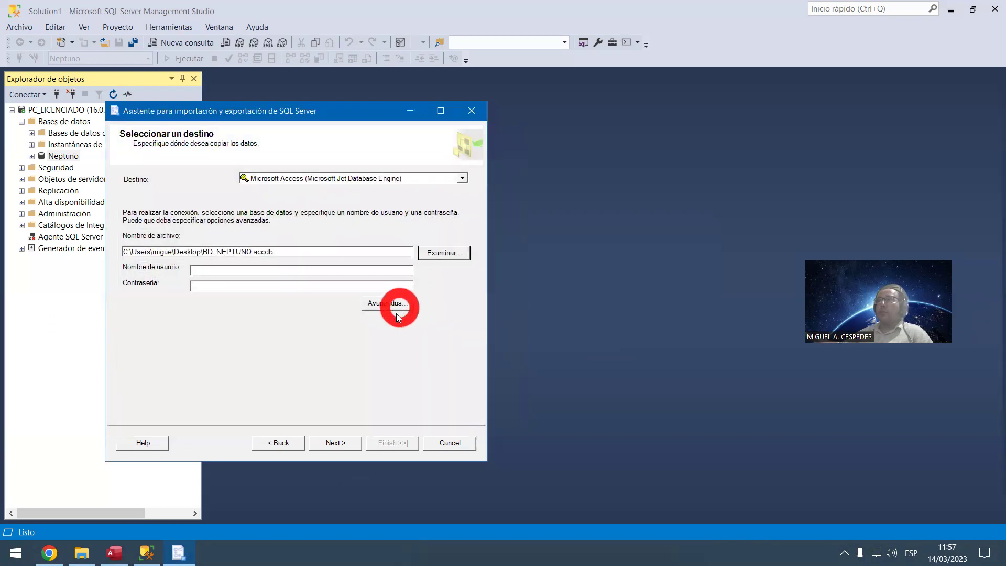
pyautogui.click(344, 442)
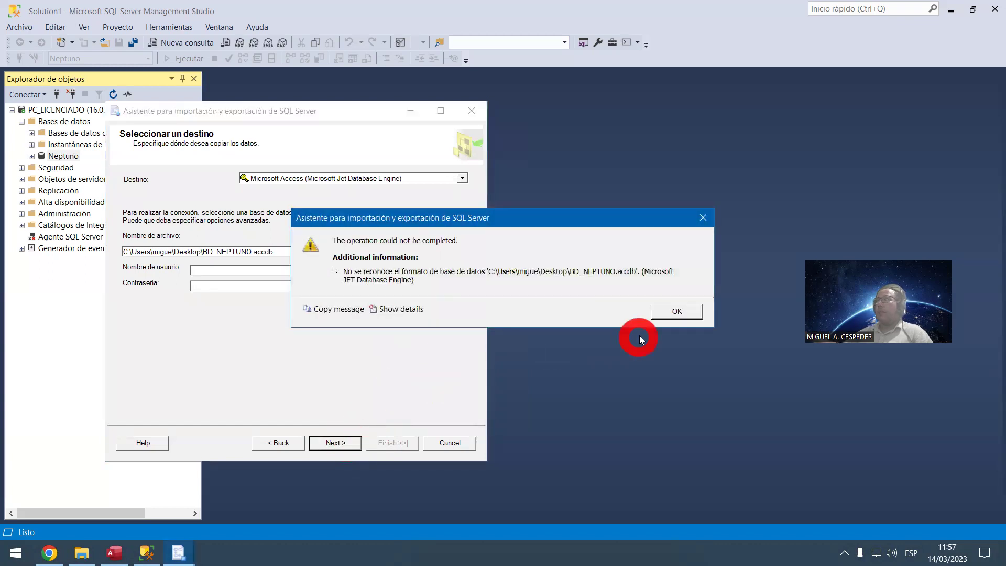
pyautogui.click(677, 312)
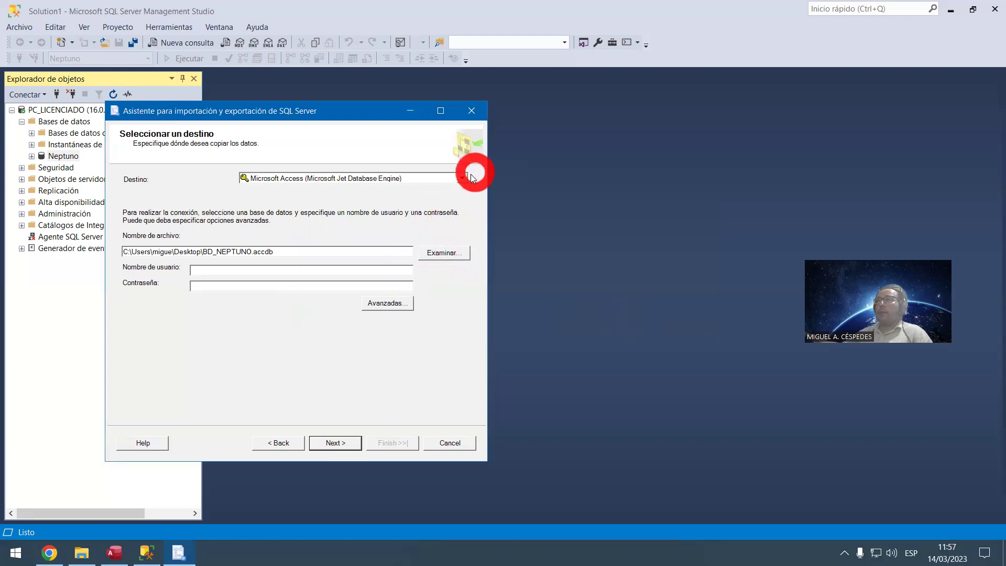
# Step: Browse for the destination file again, show all file types, and delete the BD_NEPTUNO Access database from the desktop (Escritorio)
pyautogui.click(454, 253)
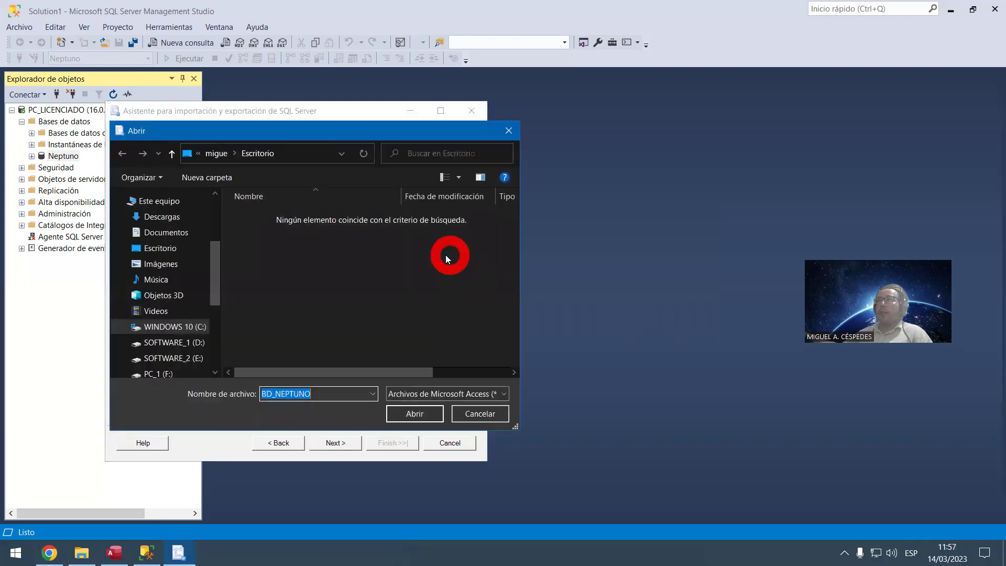
pyautogui.click(454, 393)
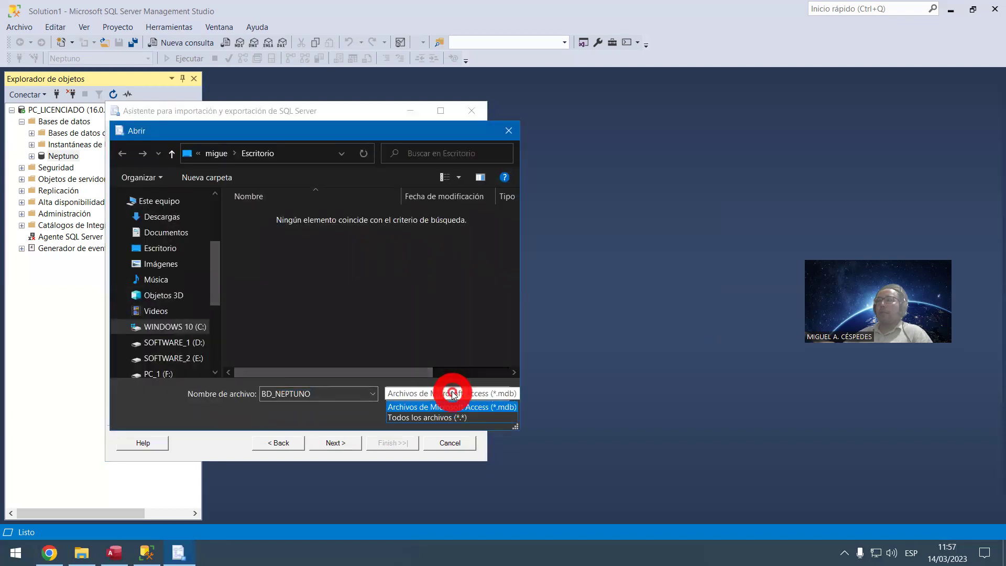
pyautogui.click(443, 417)
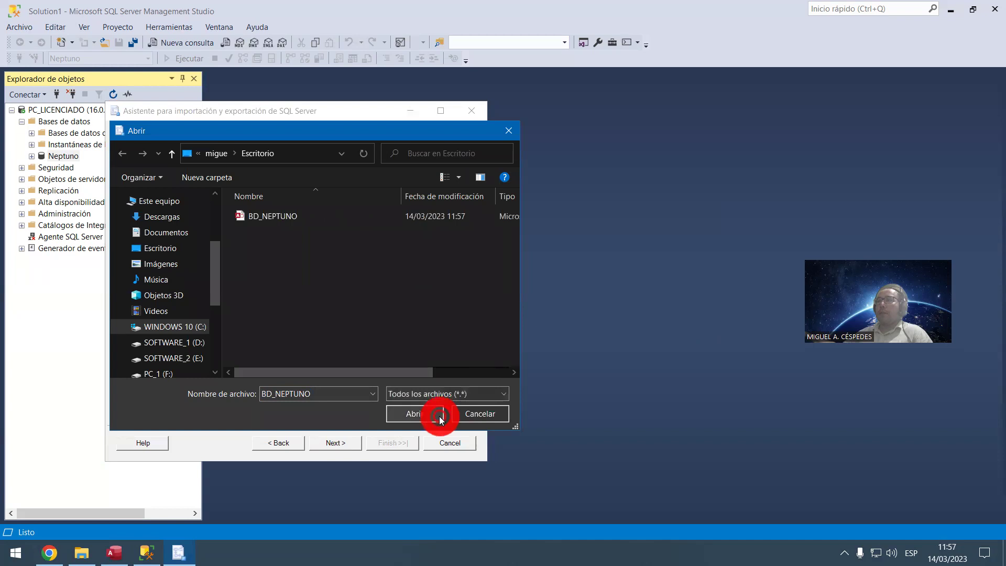
pyautogui.rightClick(286, 218)
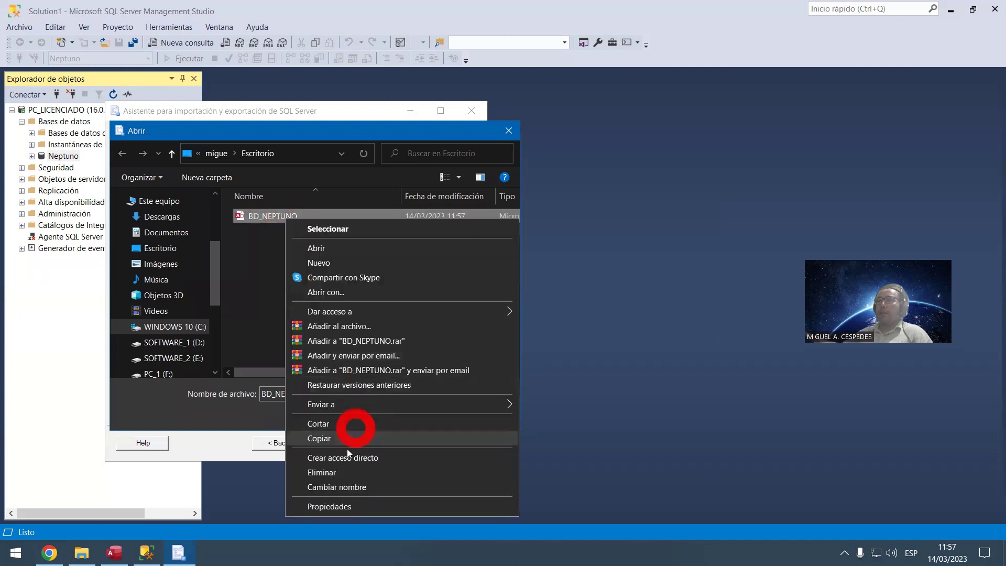
pyautogui.click(339, 472)
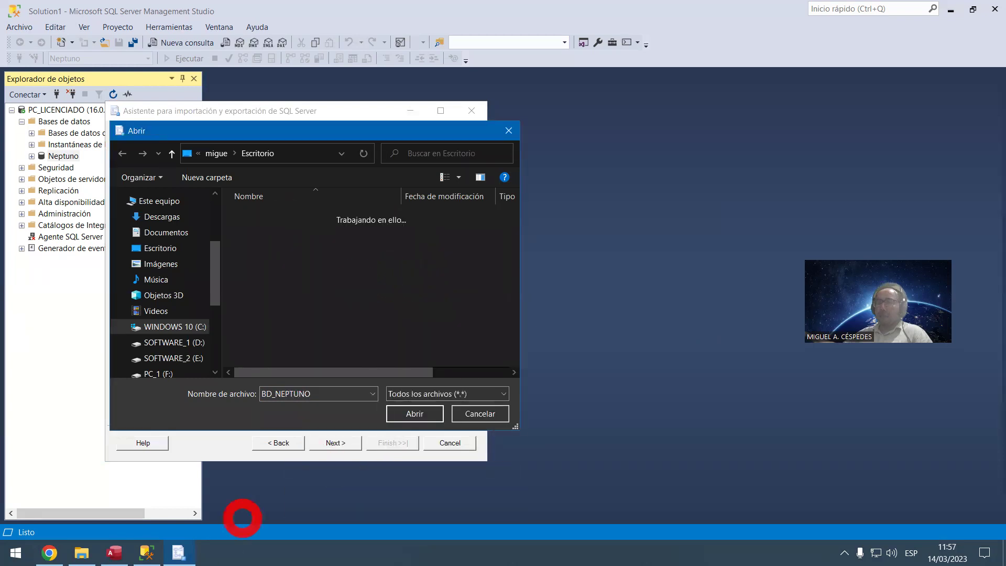
# Step: Switch to Access, start a new blank database, and choose the desktop (Escritorio) as its save location
pyautogui.click(114, 552)
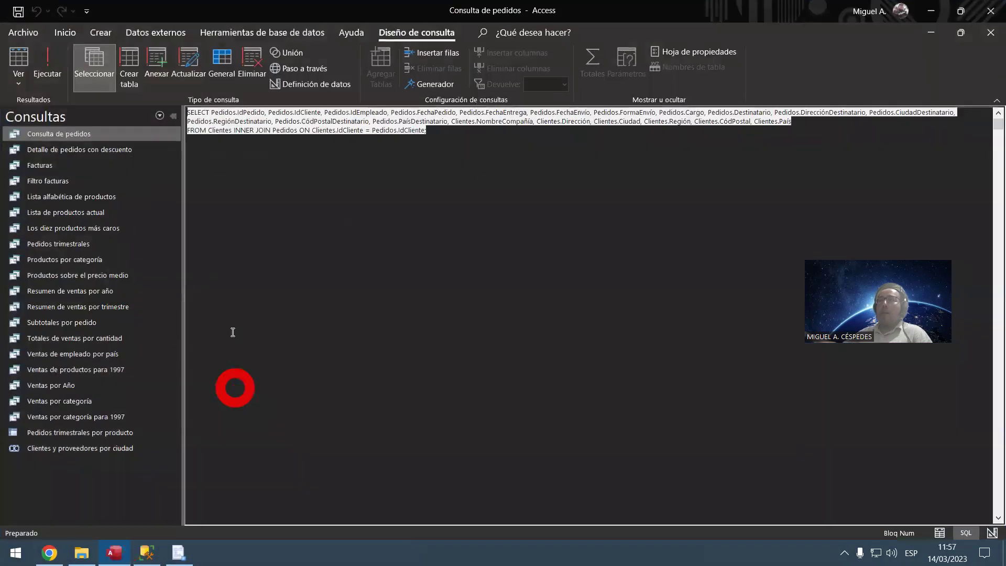
pyautogui.click(17, 35)
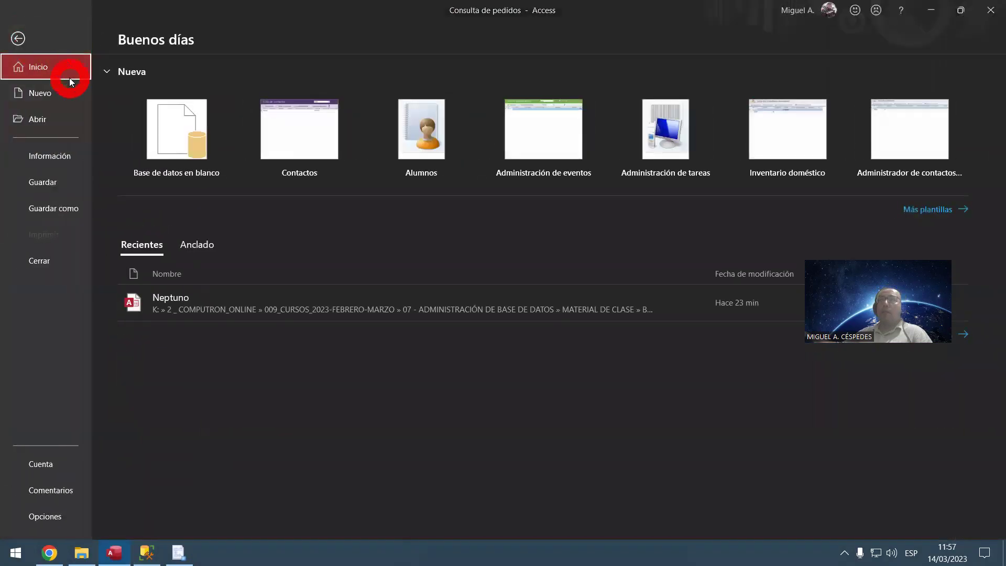
pyautogui.click(62, 93)
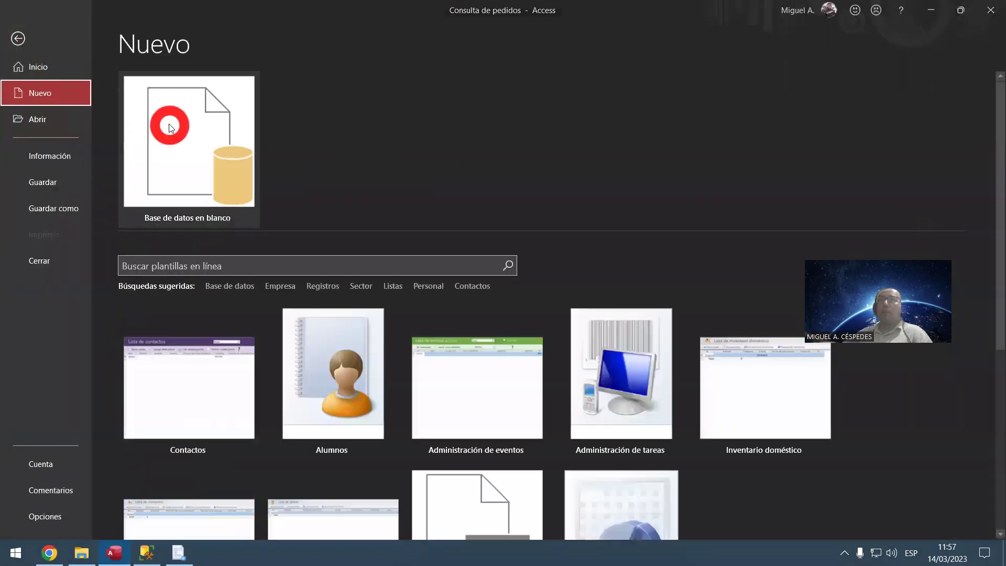
pyautogui.click(171, 128)
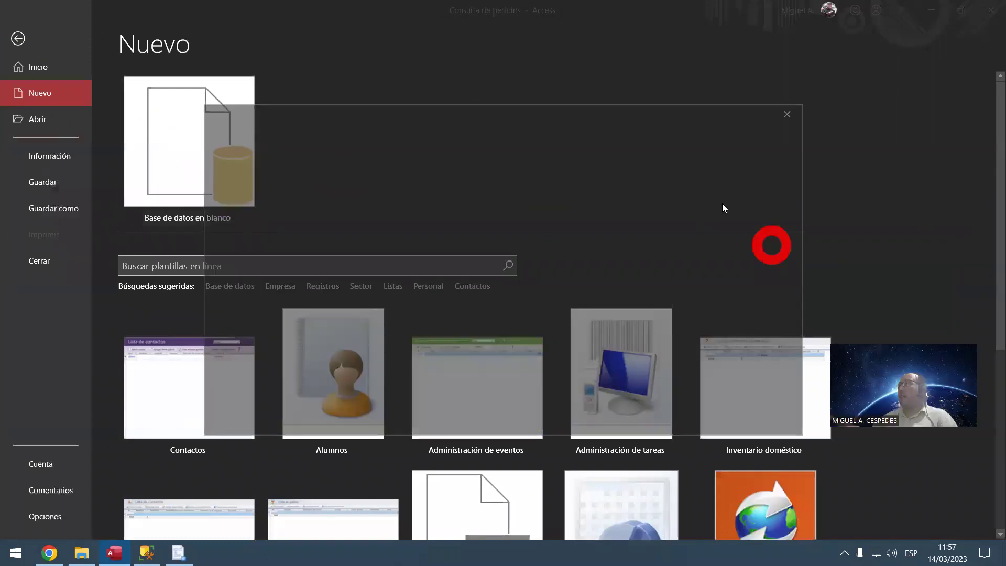
pyautogui.click(701, 194)
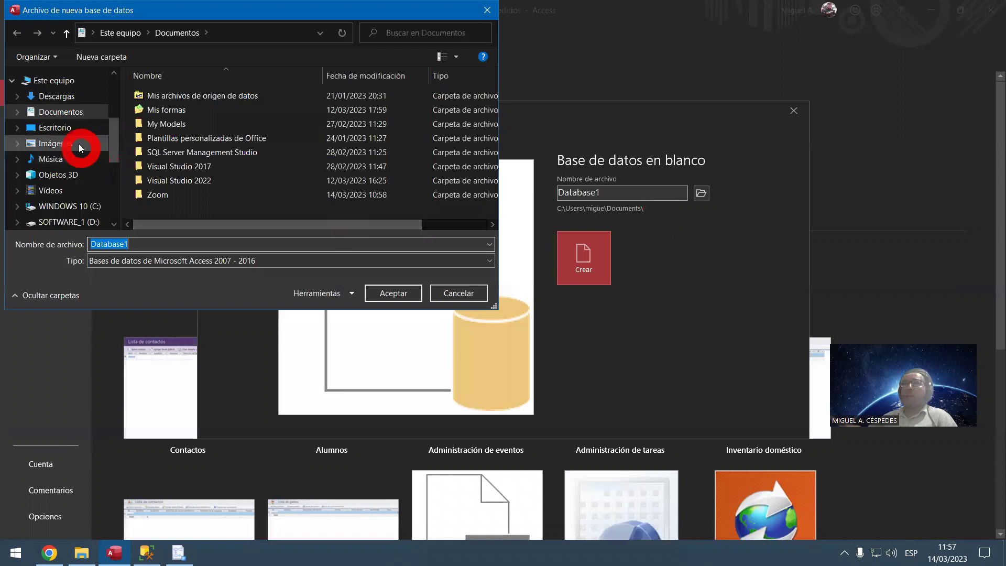
pyautogui.click(74, 125)
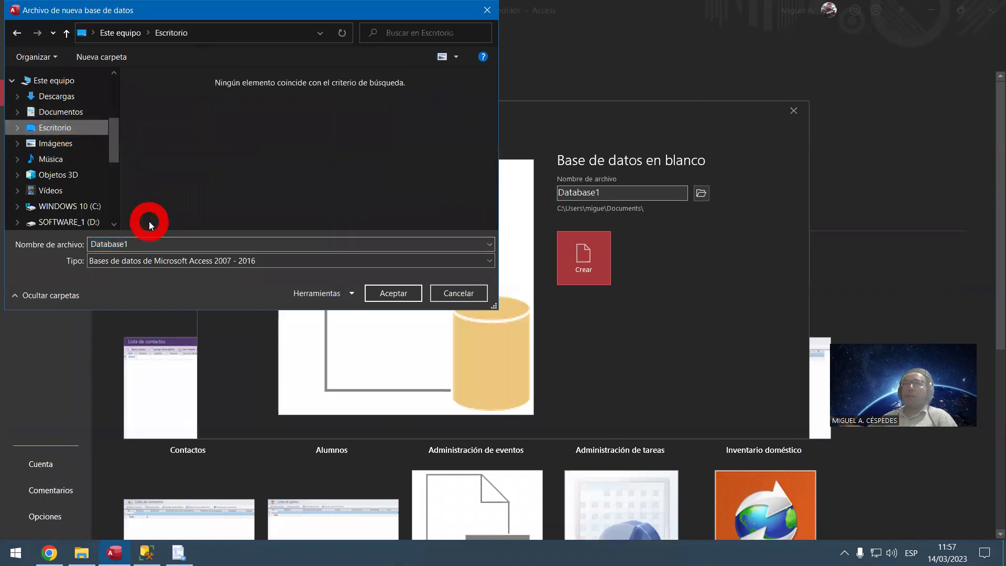
# Step: Create Database1 in the Access 2002-2003 format, discarding the design changes to the query Consulta de pedidos, and close Access
pyautogui.click(290, 259)
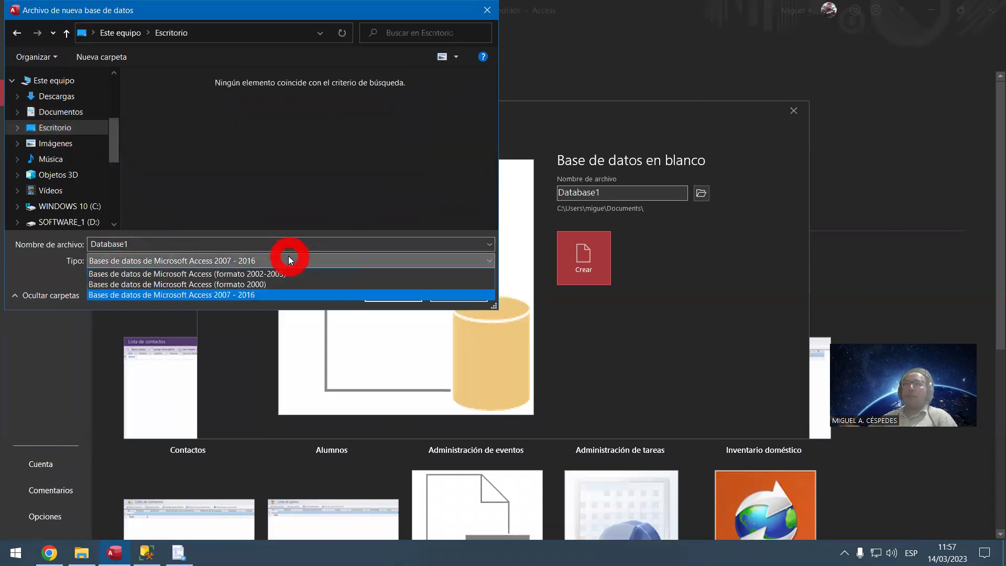
pyautogui.click(323, 274)
pyautogui.click(416, 298)
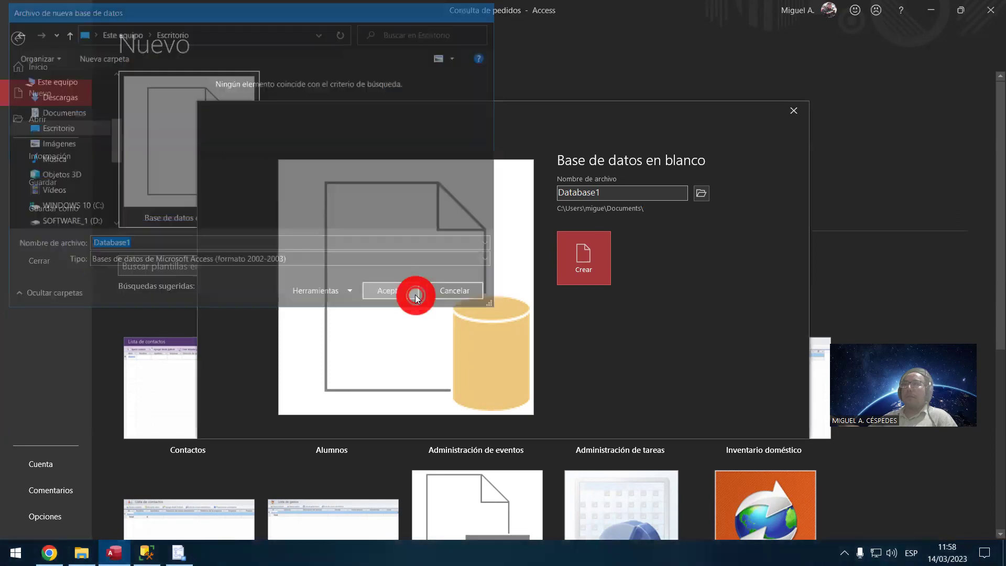
pyautogui.click(578, 264)
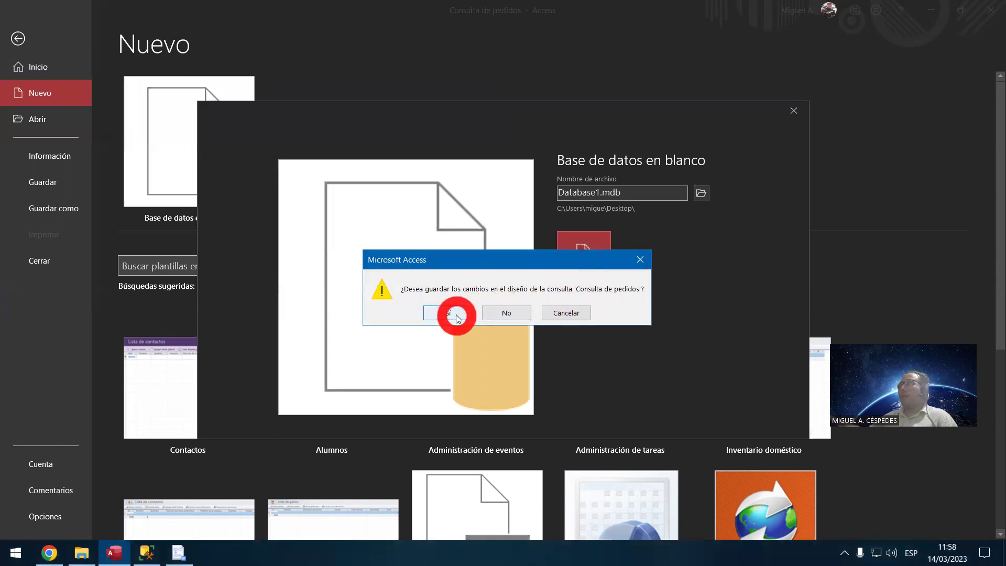
pyautogui.click(501, 314)
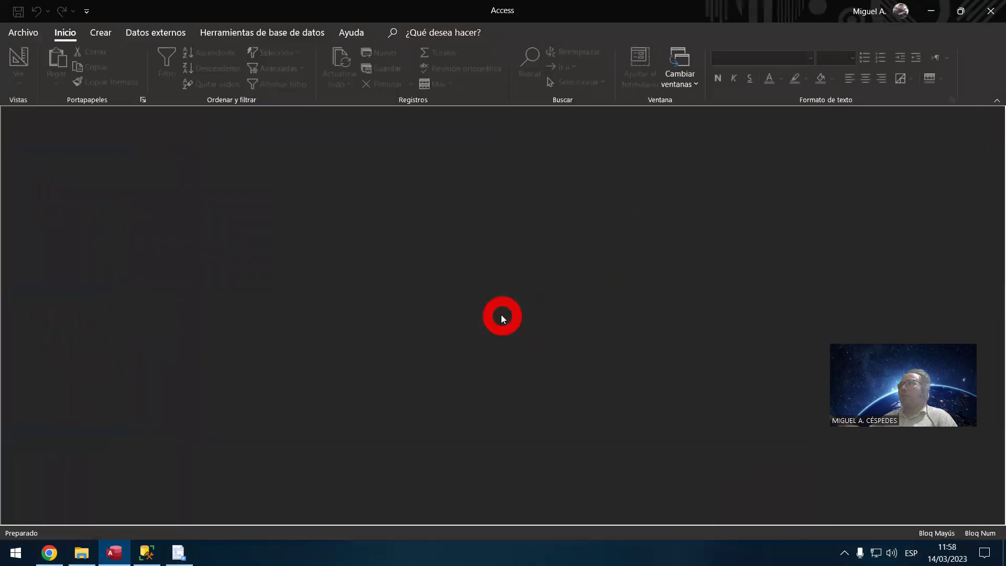
pyautogui.click(990, 8)
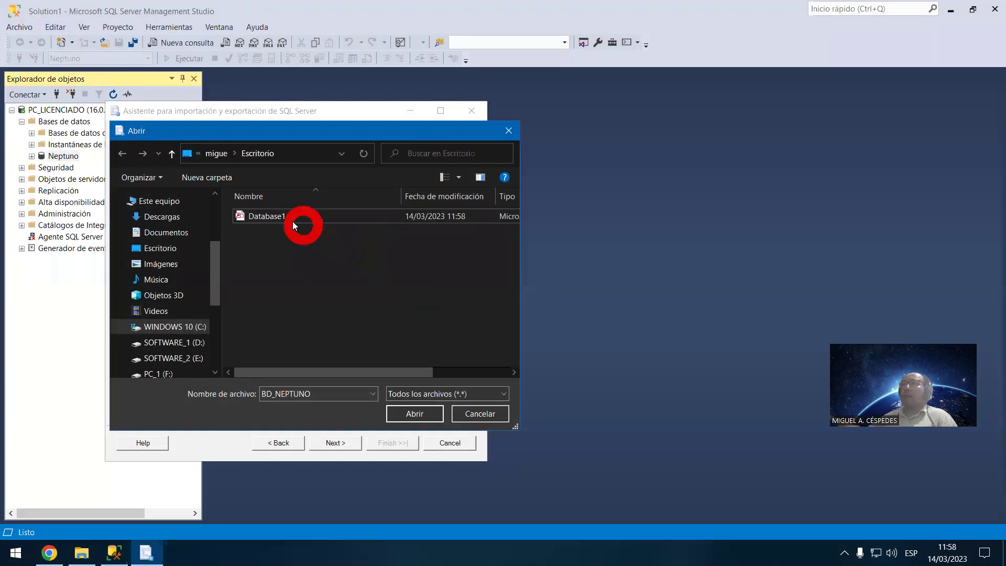
# Step: Select Database1.mdb as the export destination and keep the option to copy data from one or more tables or views
pyautogui.doubleClick(292, 221)
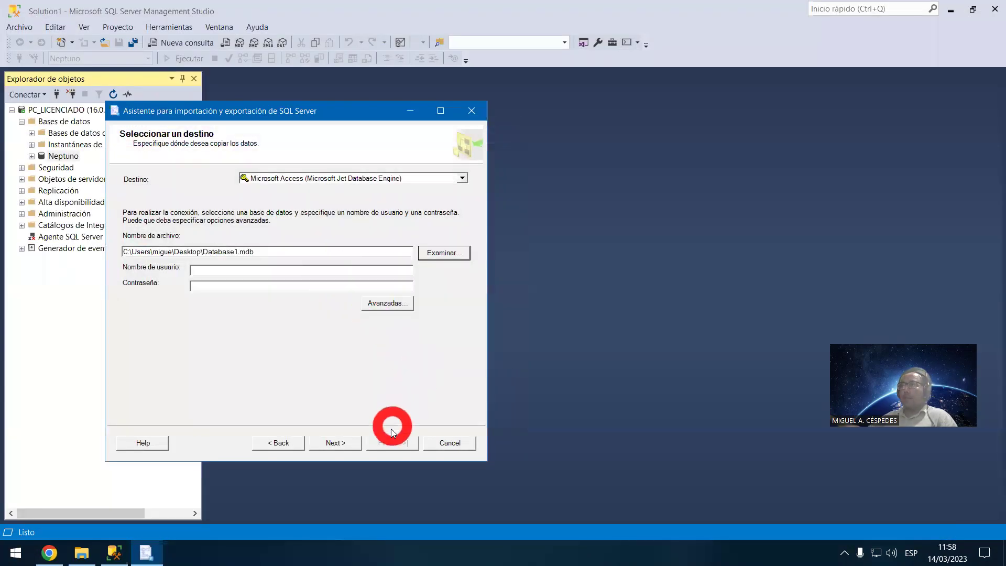
pyautogui.click(342, 443)
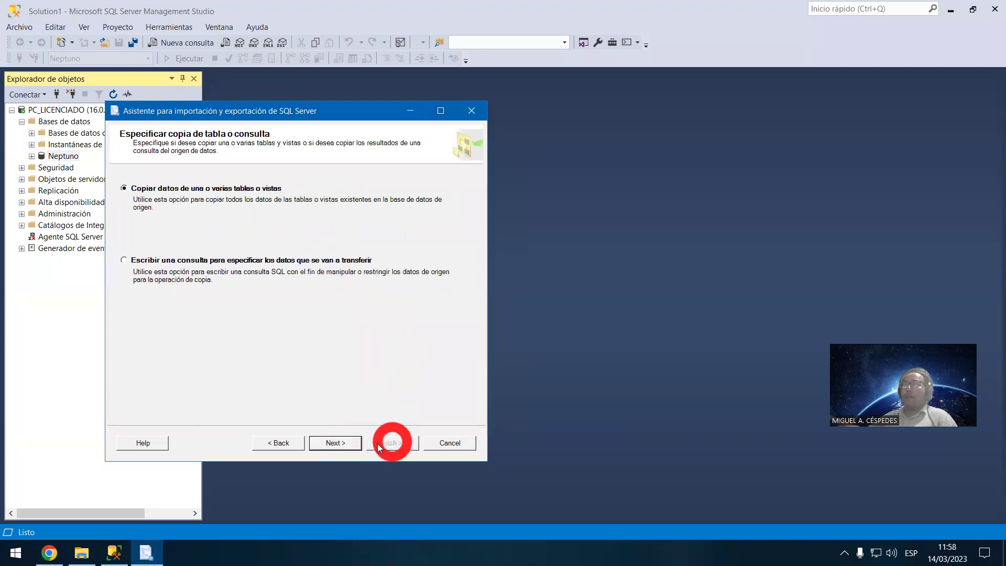
pyautogui.click(339, 444)
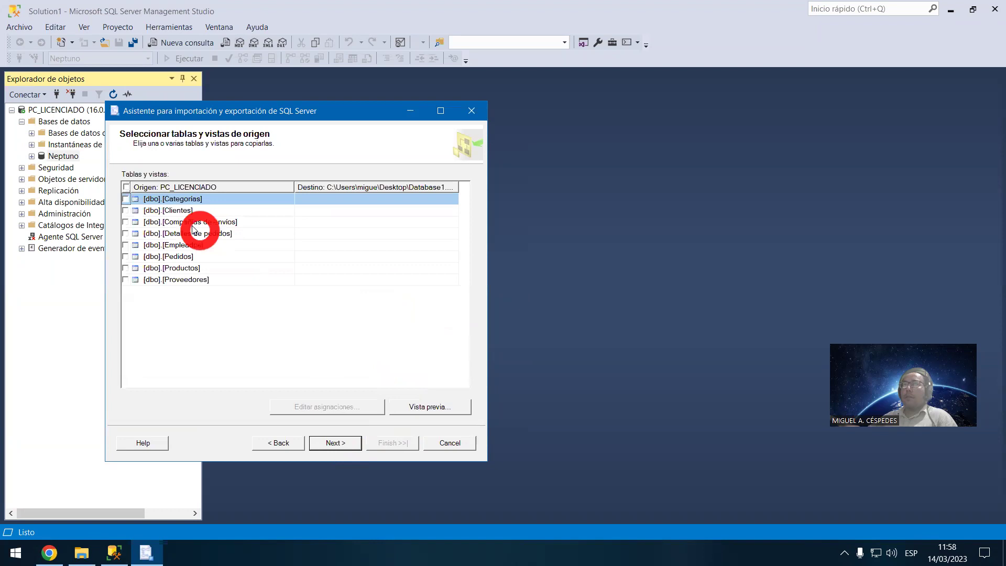
# Step: Select all the source tables, accept the data type mappings, run the export immediately, and close the wizard
pyautogui.click(127, 187)
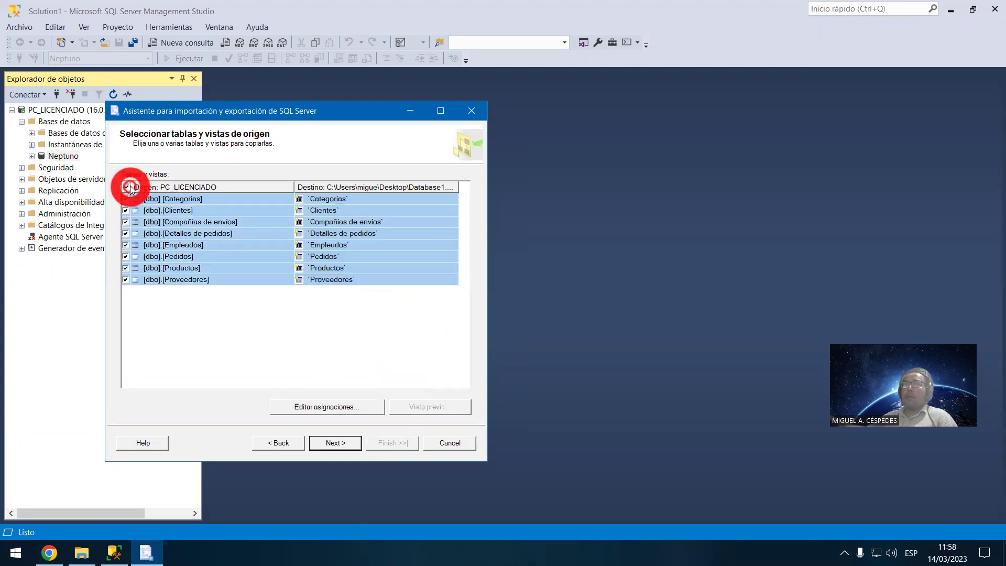
pyautogui.click(346, 444)
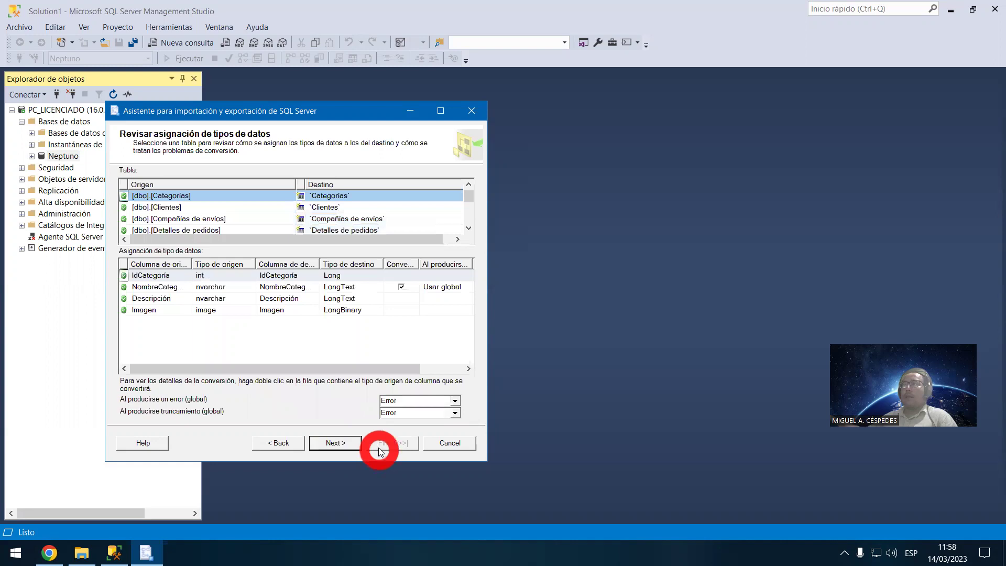
pyautogui.click(347, 443)
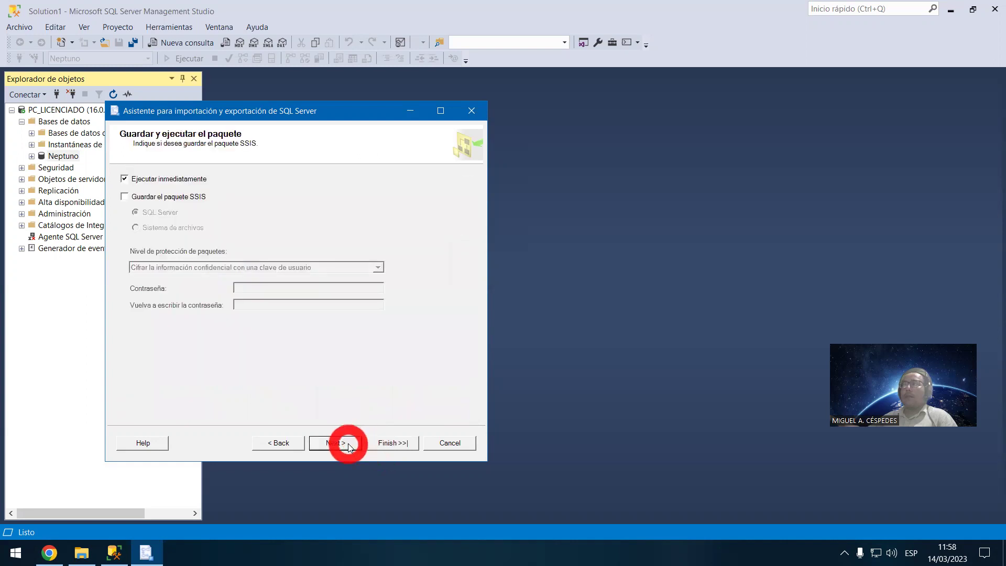
pyautogui.click(348, 443)
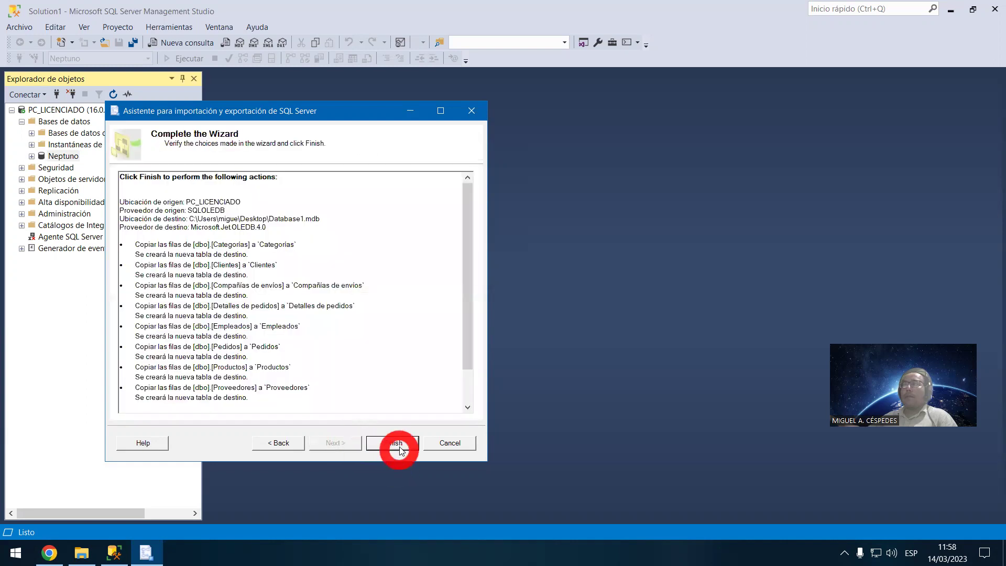
pyautogui.click(399, 446)
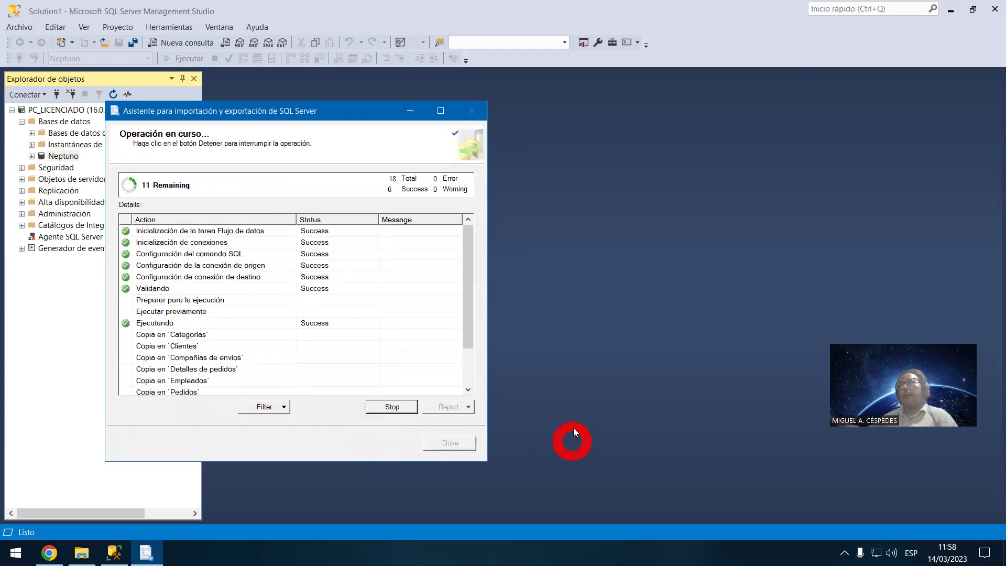
pyautogui.click(735, 143)
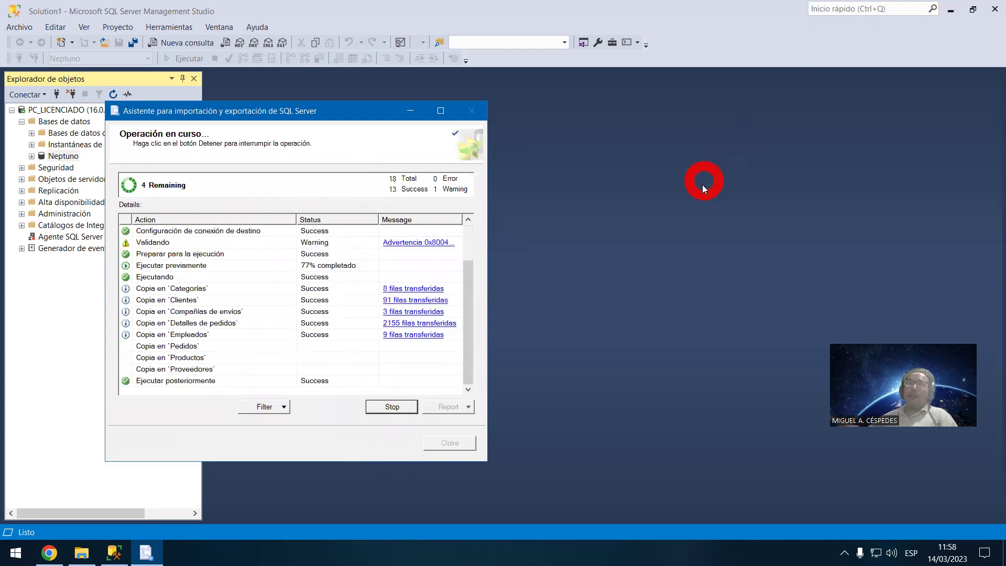
pyautogui.click(471, 446)
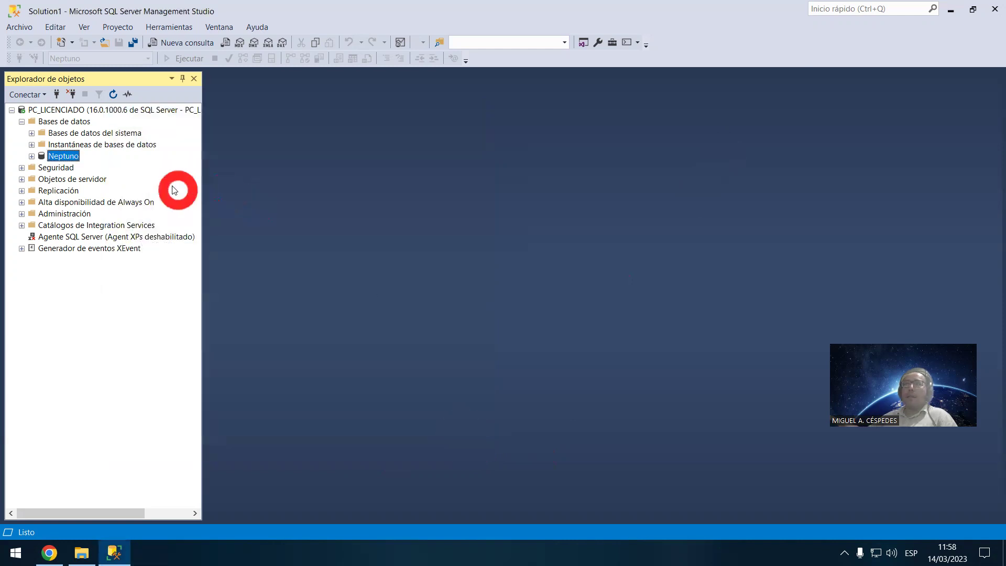
# Step: Minimize SQL Server Management Studio, open Database1 from the desktop in Access, and open its Relationships view
pyautogui.click(949, 10)
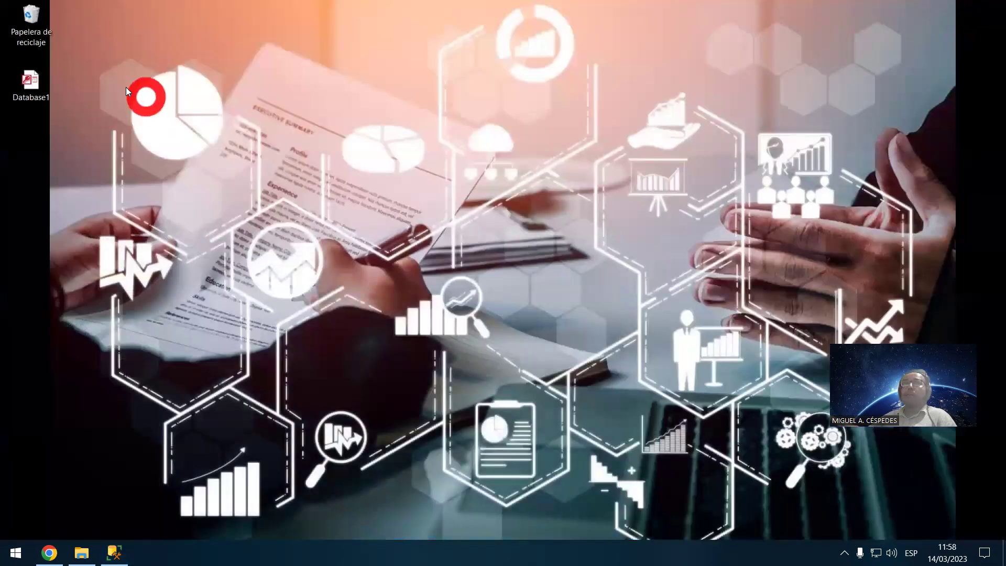
pyautogui.click(46, 81)
pyautogui.doubleClick(46, 81)
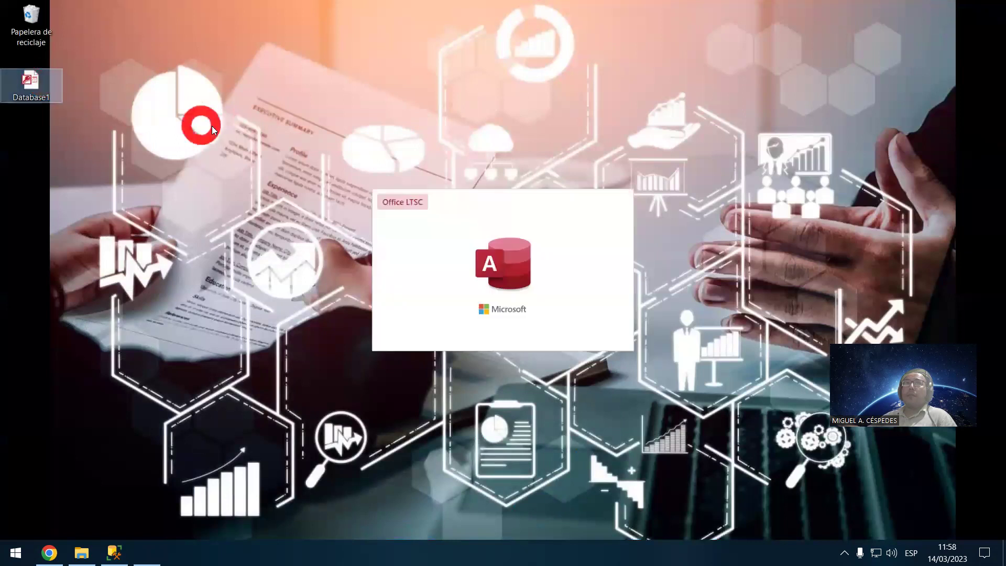
pyautogui.click(472, 114)
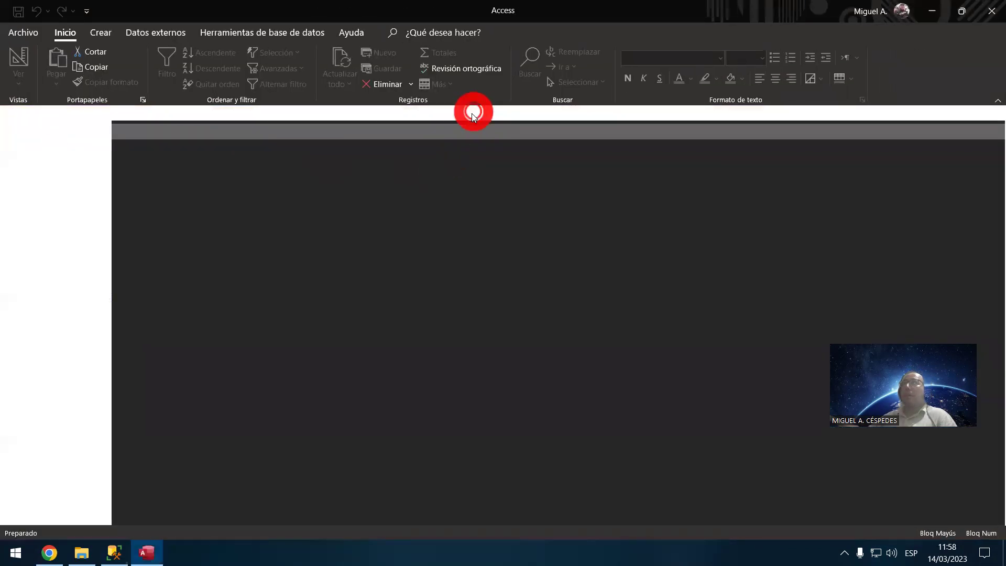
pyautogui.click(303, 32)
pyautogui.click(181, 62)
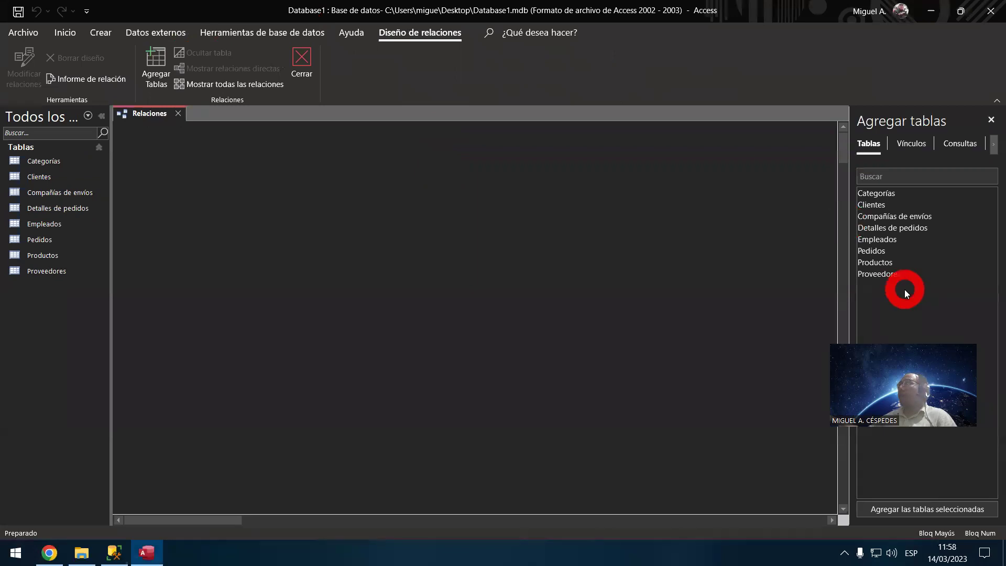
# Step: Review the exported Categorías table's records, close the table, and exit Access
pyautogui.doubleClick(61, 161)
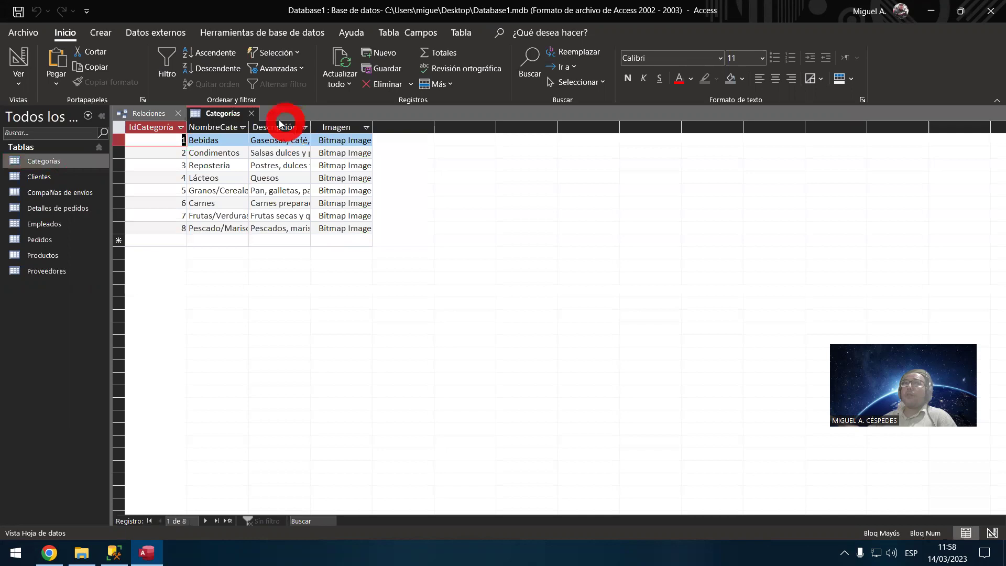
pyautogui.click(252, 113)
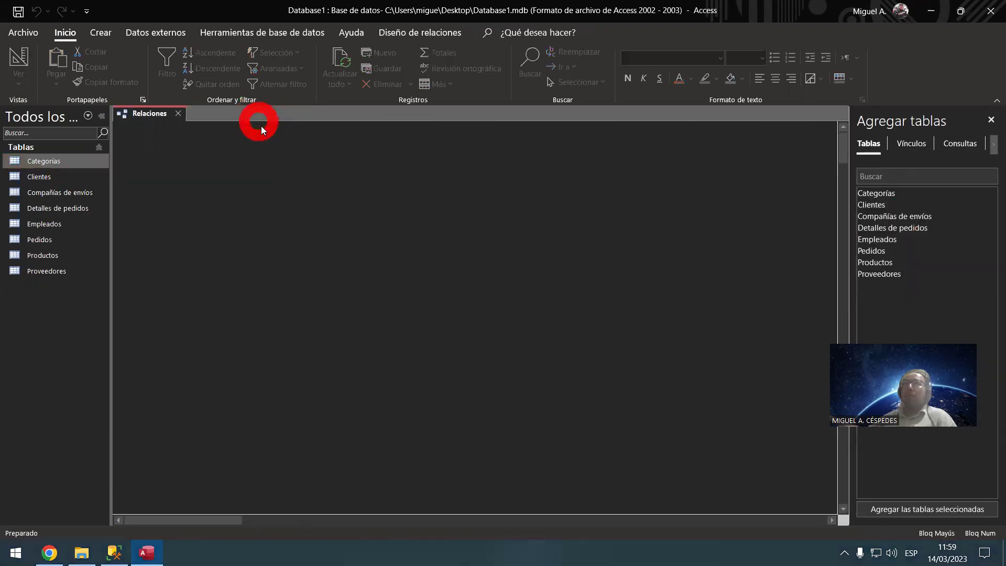
pyautogui.click(990, 5)
# Step: Delete the Database1 file from the desktop
pyautogui.click(49, 83)
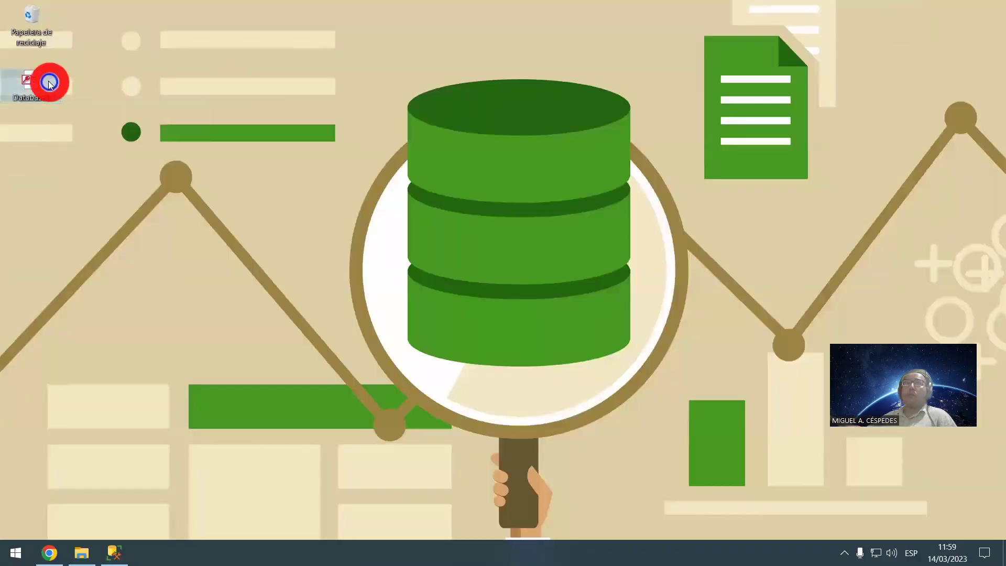
pyautogui.rightClick(34, 81)
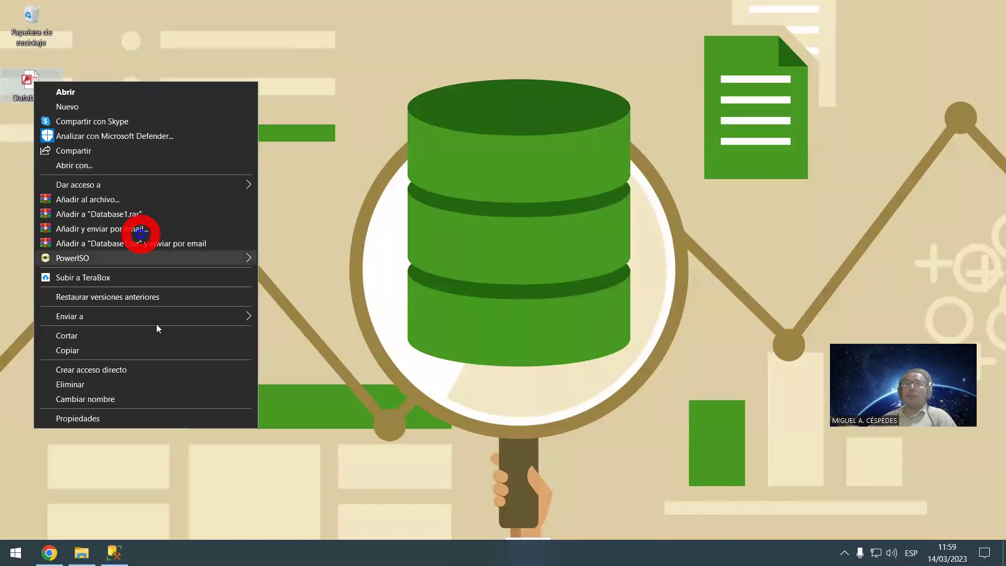
pyautogui.click(125, 383)
# Step: Launch Excel and remove the two most recently used workbooks from its recent files list
pyautogui.press('super')
pyautogui.write('exc')
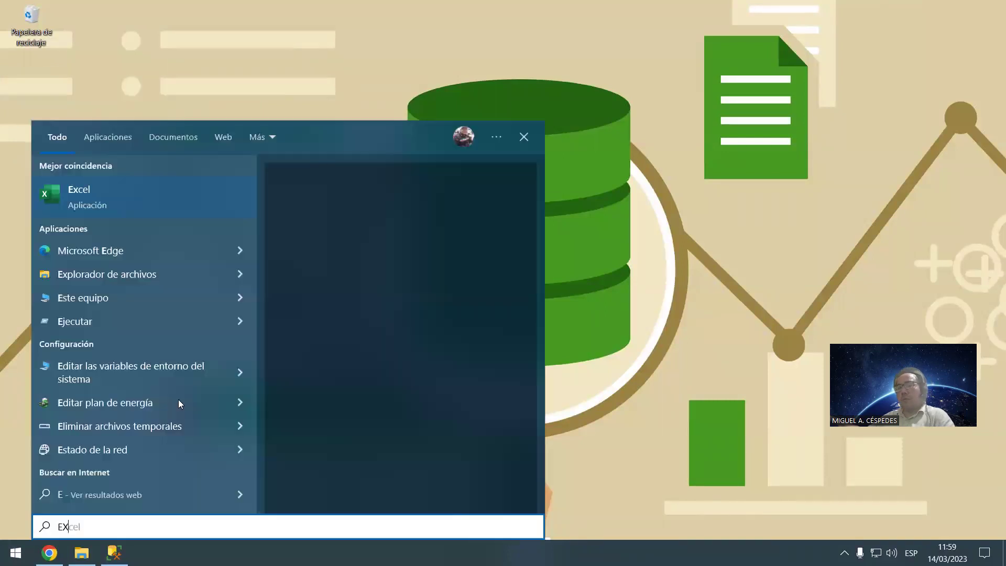
pyautogui.click(116, 195)
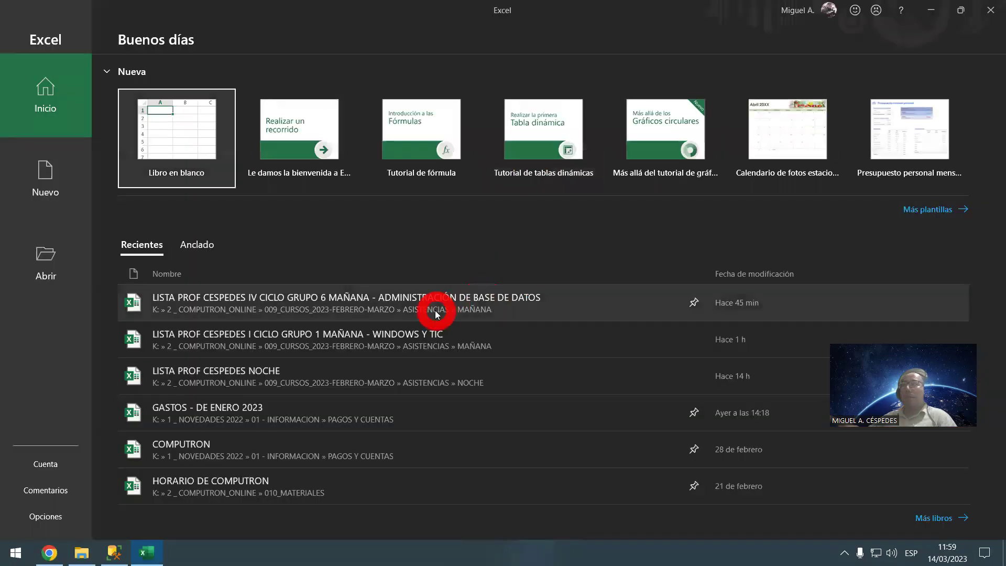
pyautogui.rightClick(436, 310)
pyautogui.click(512, 411)
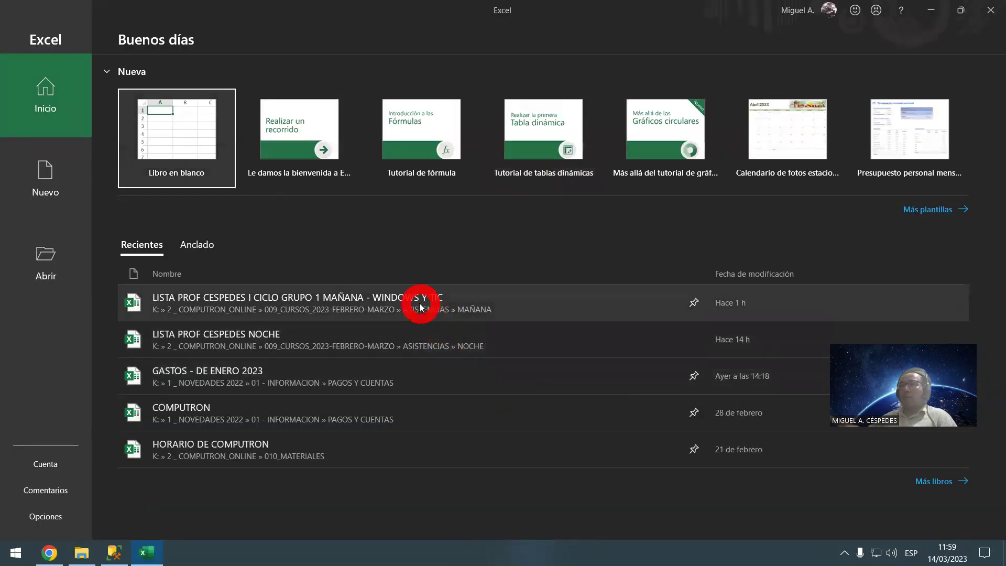
pyautogui.rightClick(421, 304)
pyautogui.click(468, 408)
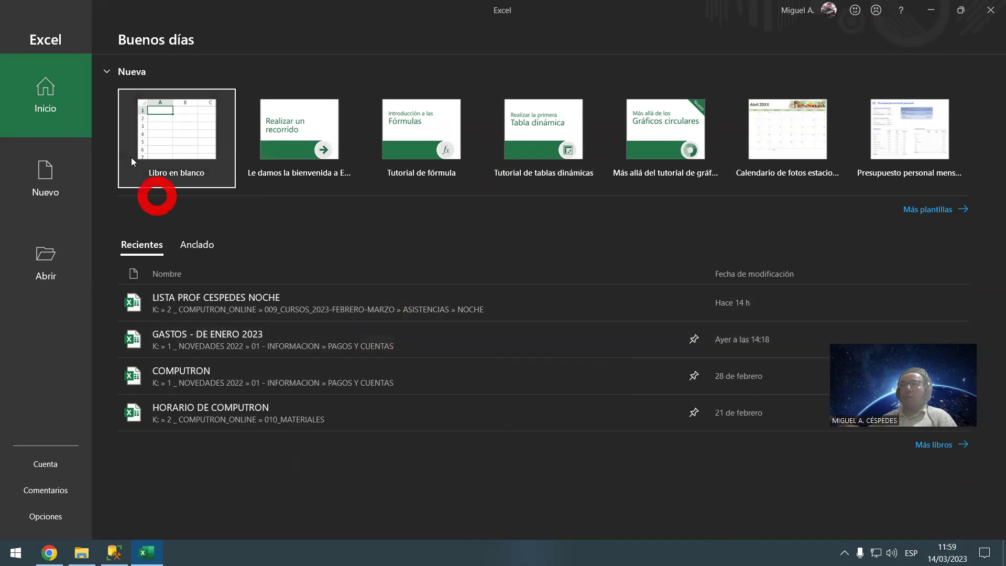
# Step: Create a blank workbook and clear all unpinned folders from its recent save locations
pyautogui.click(139, 112)
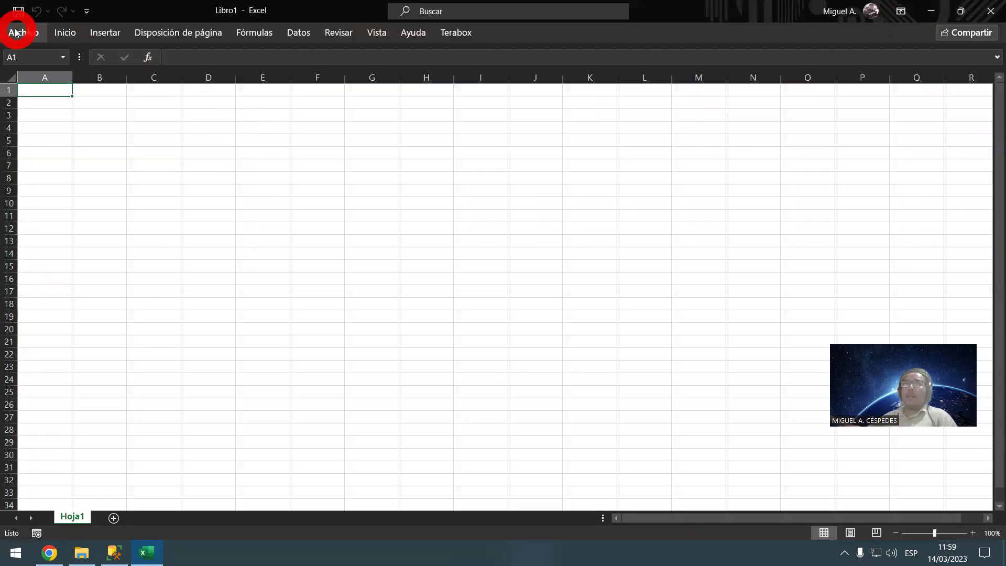
pyautogui.click(17, 36)
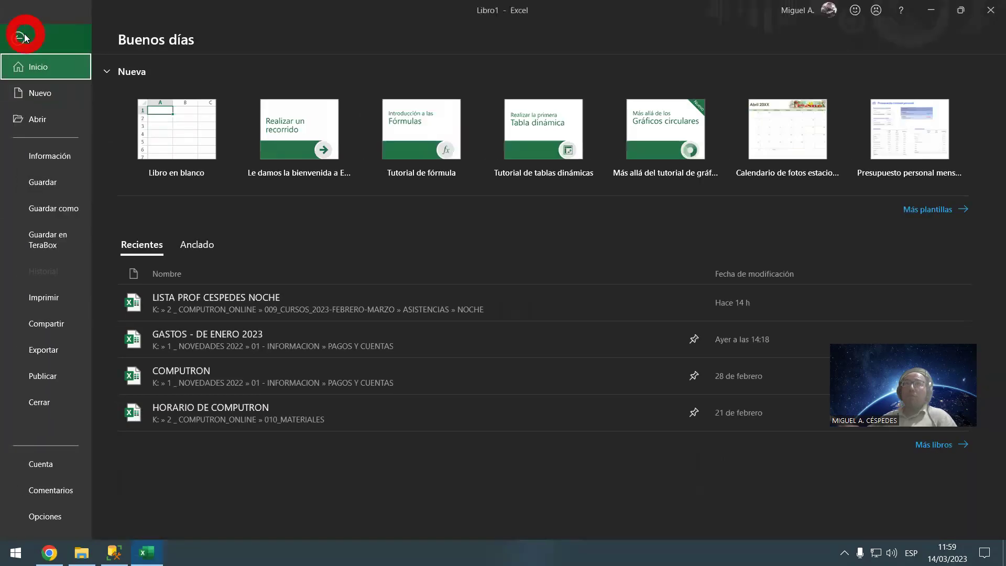
pyautogui.click(62, 205)
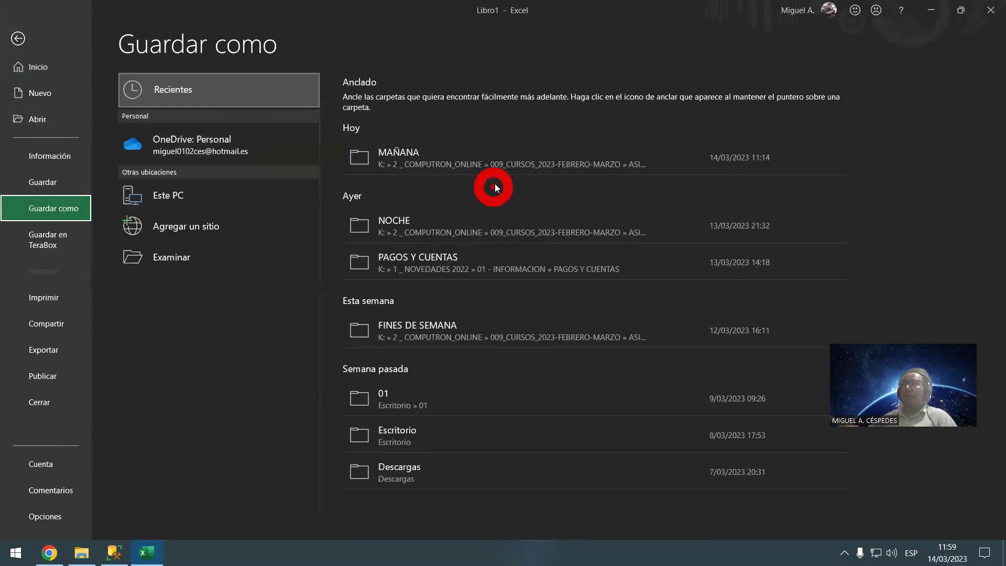
pyautogui.rightClick(496, 158)
pyautogui.click(545, 244)
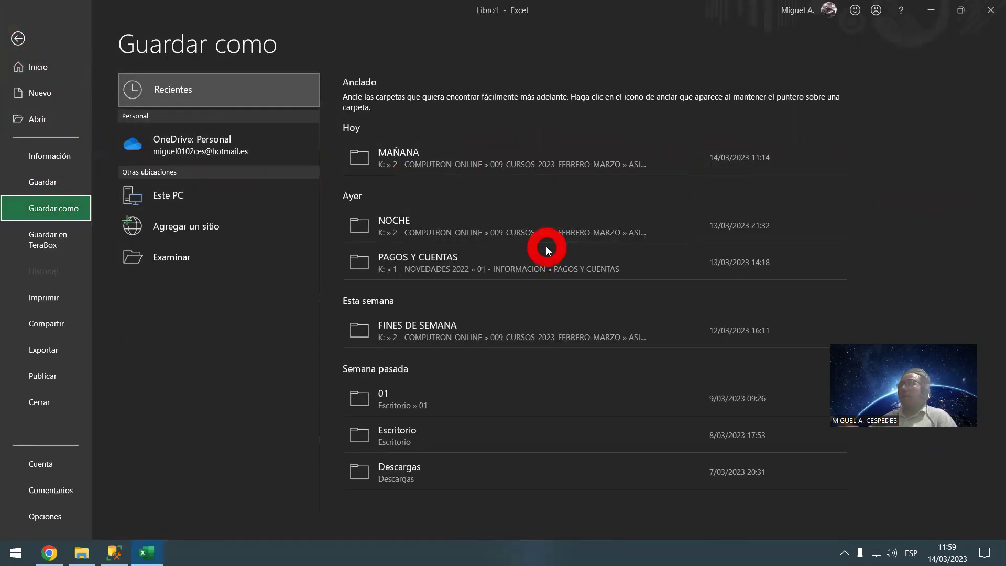
pyautogui.click(476, 307)
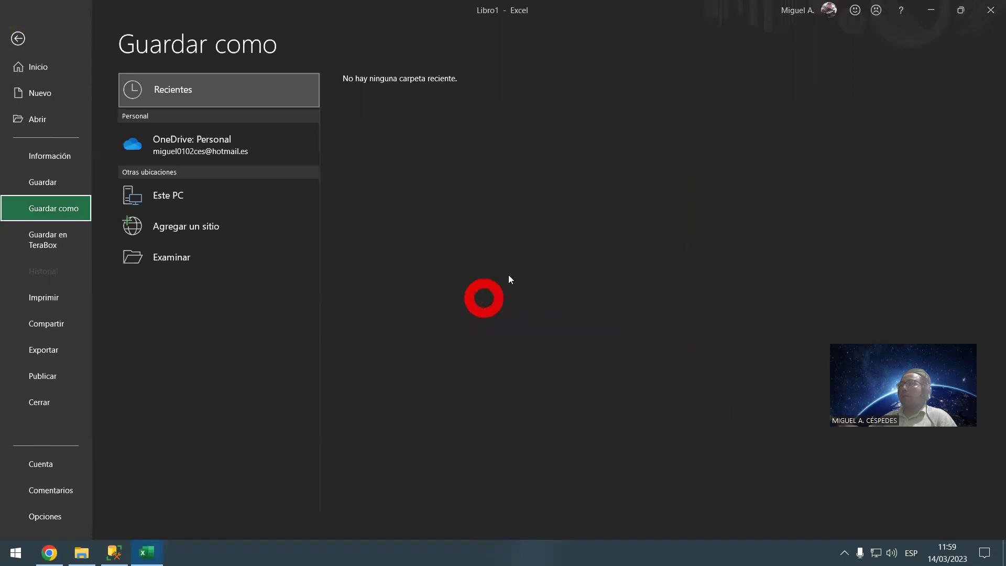
# Step: Save the workbook to the desktop as Libro1 in Excel 97-2003 format and exit Excel
pyautogui.click(229, 256)
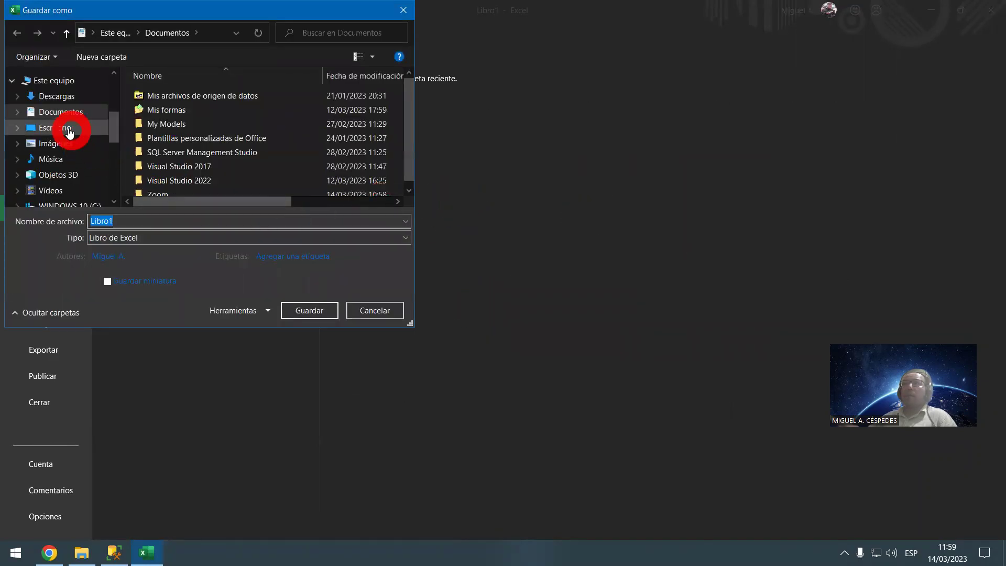
pyautogui.click(55, 127)
pyautogui.click(168, 236)
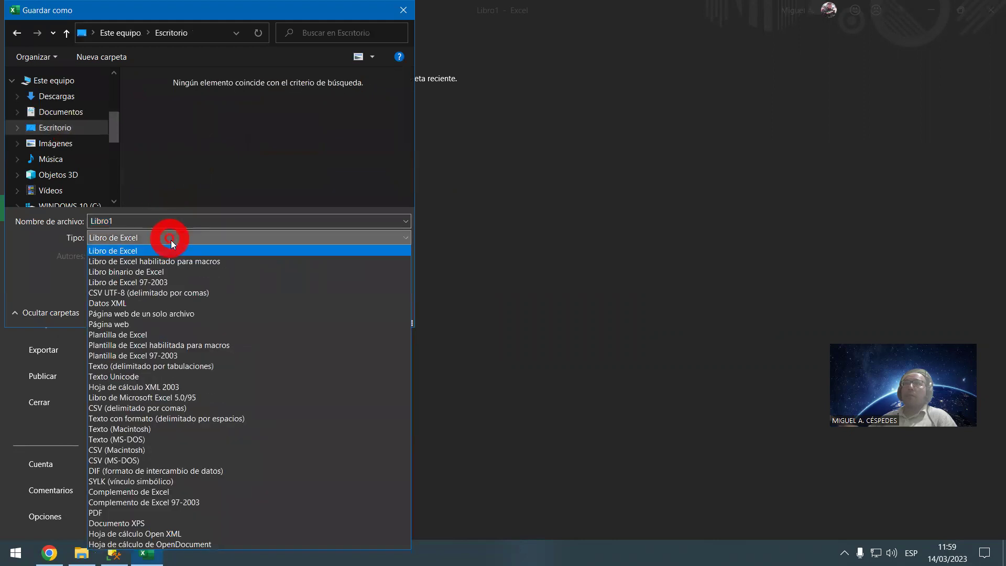
pyautogui.click(267, 283)
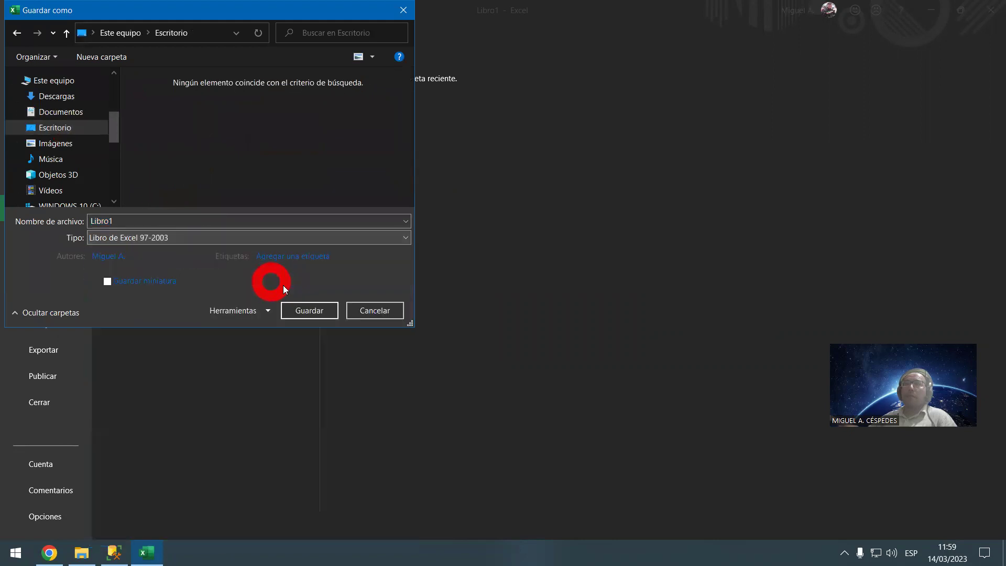
pyautogui.click(307, 311)
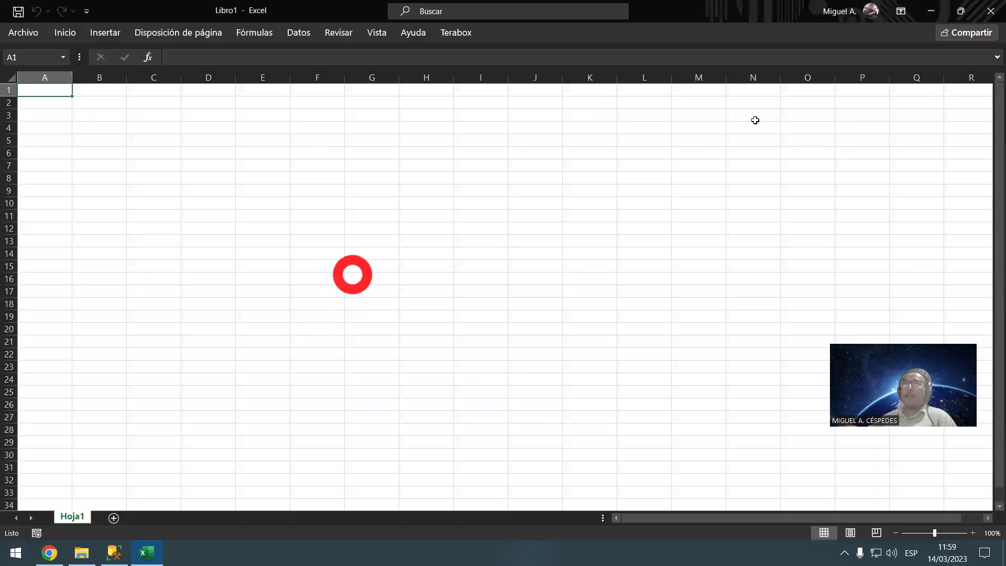
pyautogui.click(992, 10)
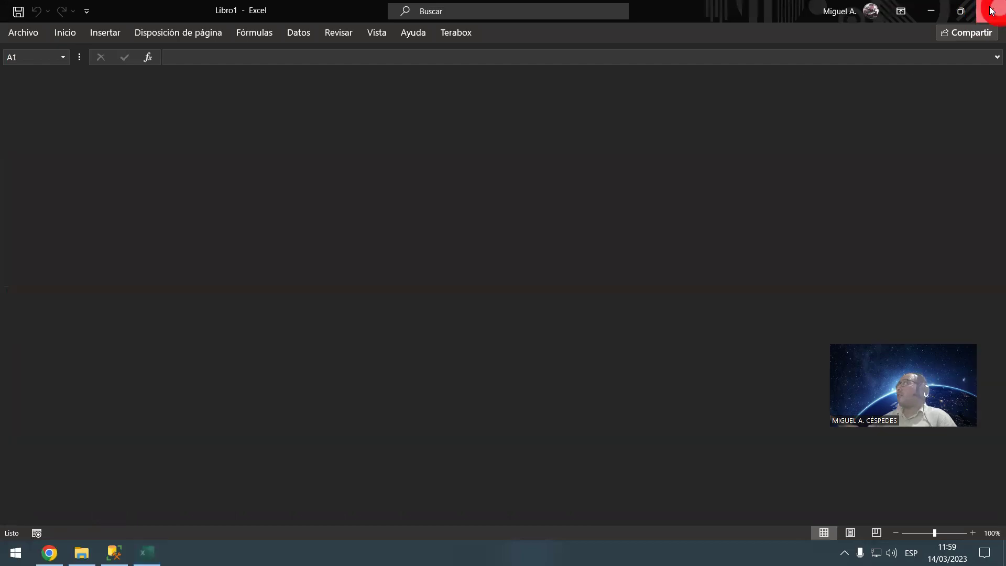
# Step: Switch to SQL Server Management Studio and start the data import wizard for the Neptuno database, passing its welcome page
pyautogui.click(115, 549)
pyautogui.click(381, 267)
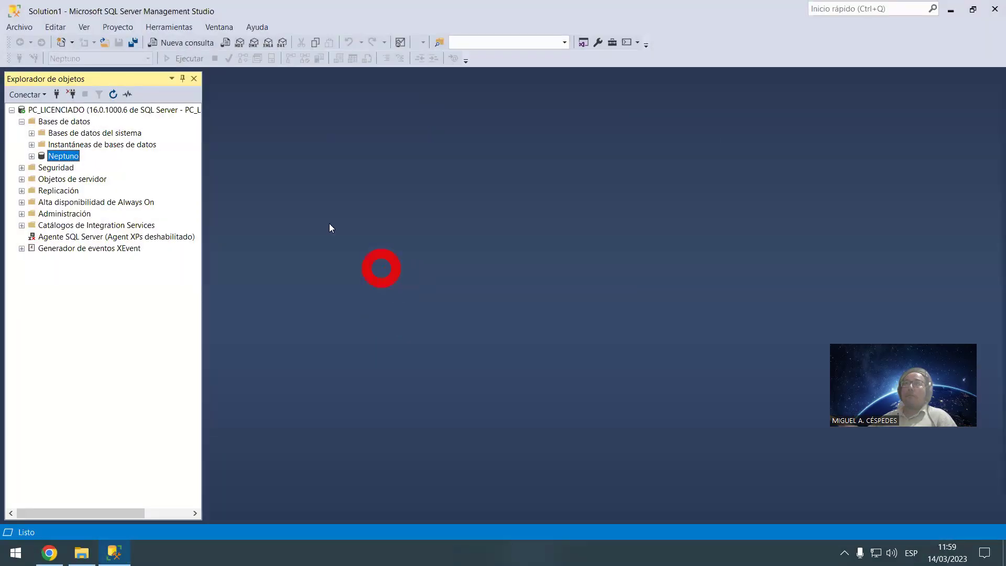
pyautogui.rightClick(76, 156)
pyautogui.moveTo(139, 209)
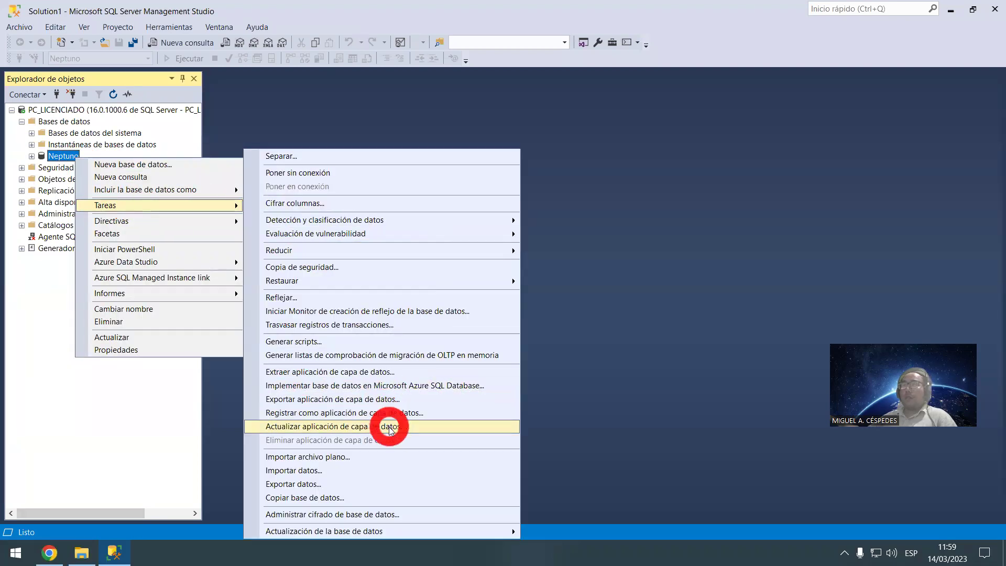
pyautogui.click(385, 470)
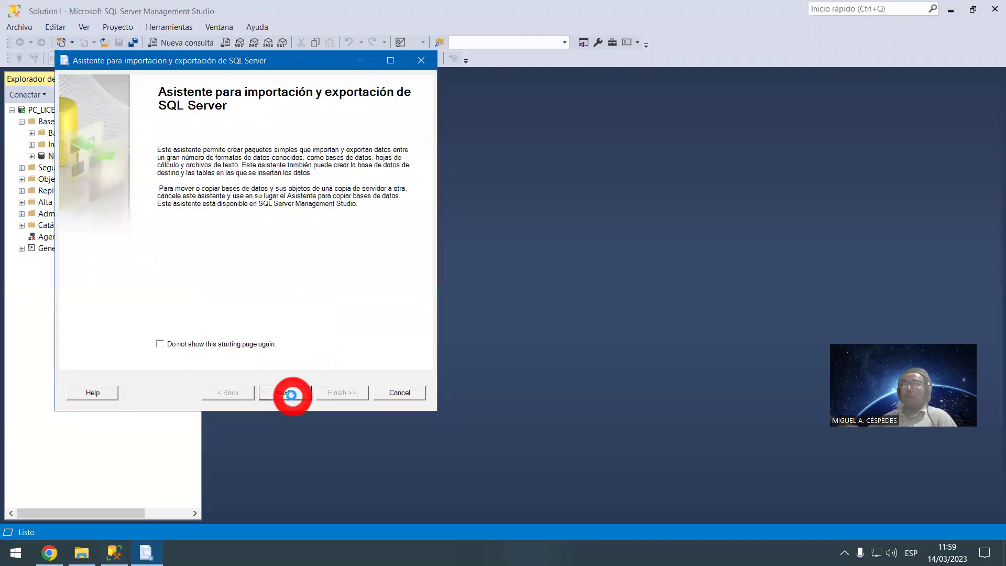
pyautogui.click(291, 394)
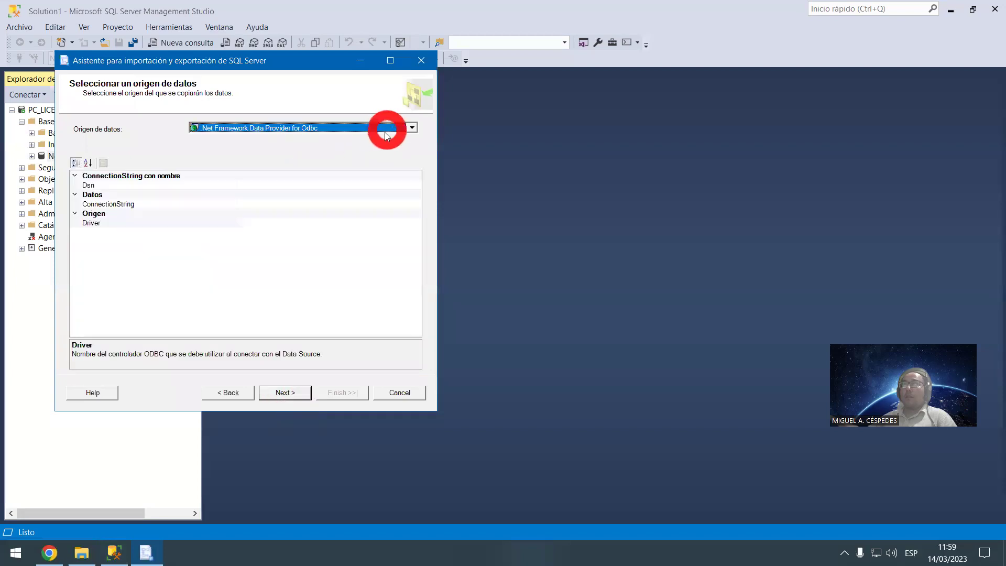
# Step: Set the import data source to Microsoft OLE DB Provider for SQL Server and request the list of available servers
pyautogui.click(390, 131)
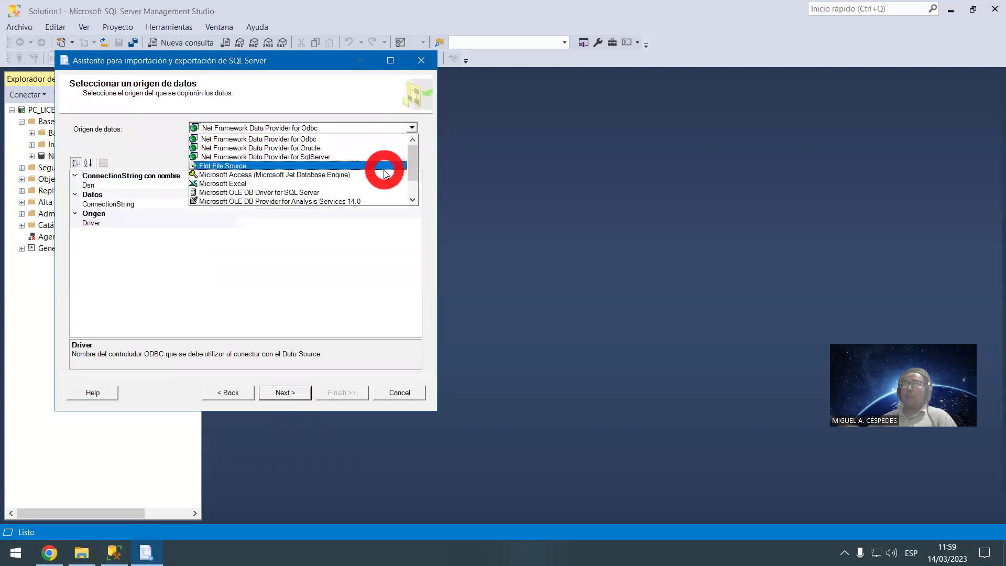
pyautogui.scroll(-1, 409, 194)
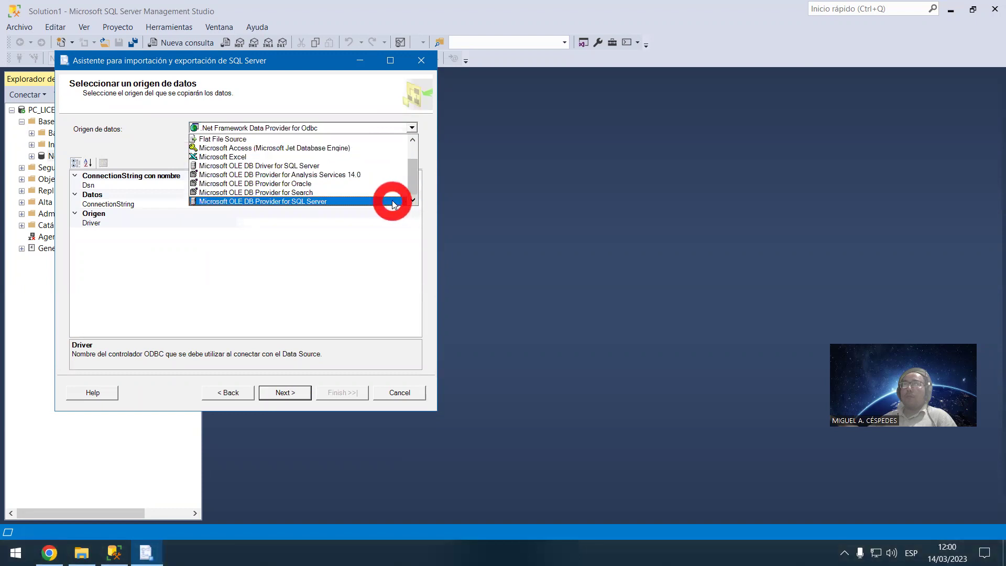
pyautogui.click(393, 201)
pyautogui.click(373, 167)
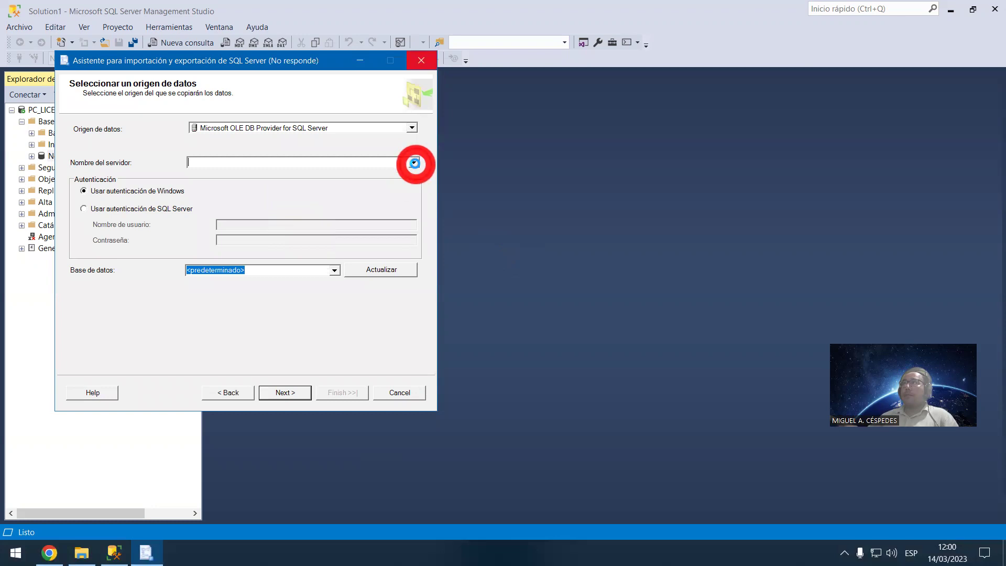
pyautogui.click(426, 62)
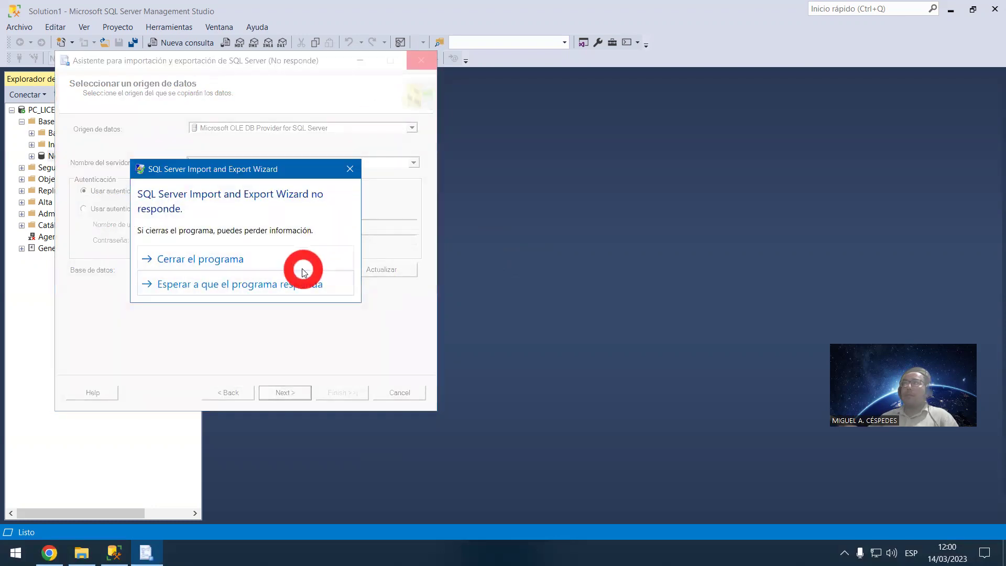
pyautogui.click(287, 287)
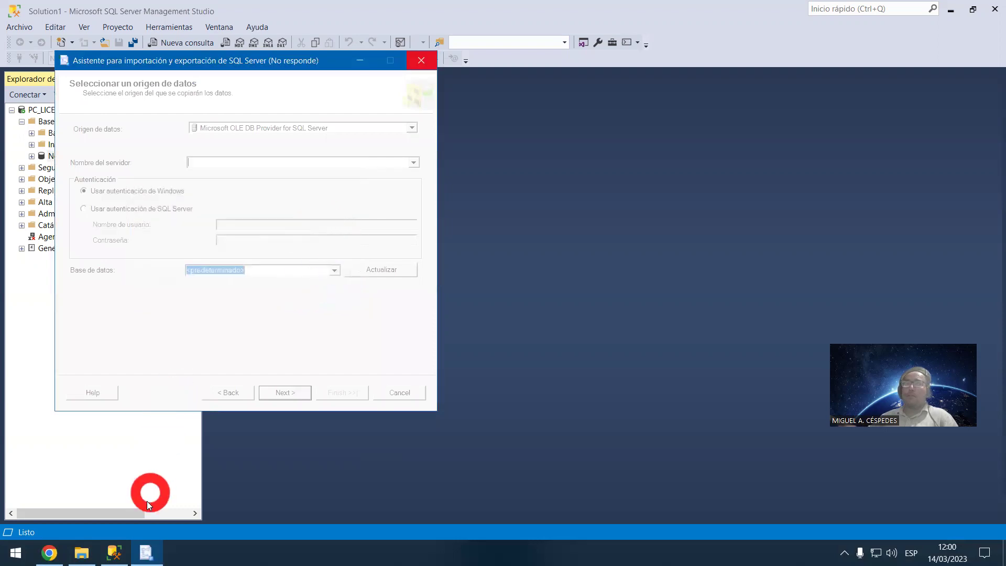
pyautogui.click(82, 552)
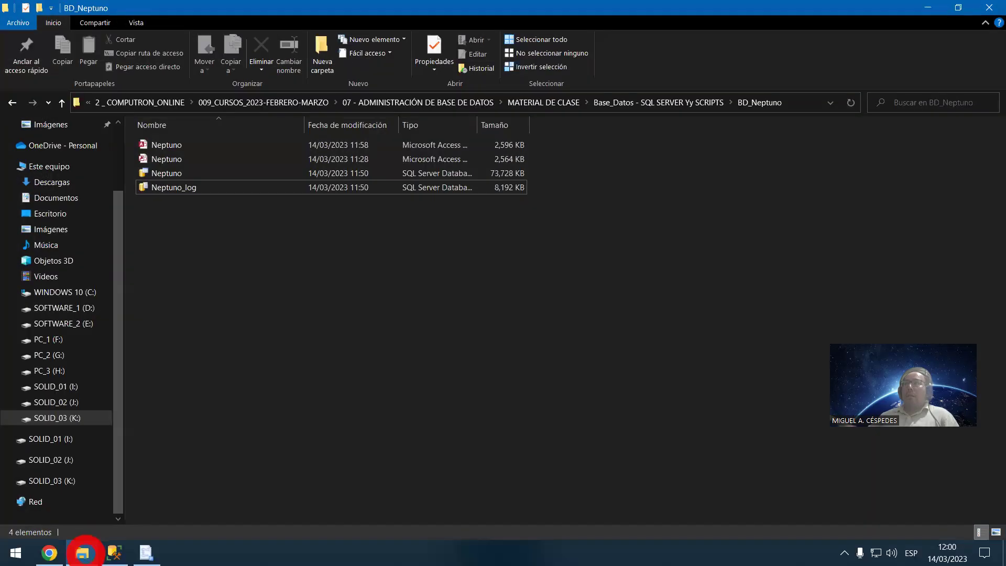
pyautogui.click(82, 552)
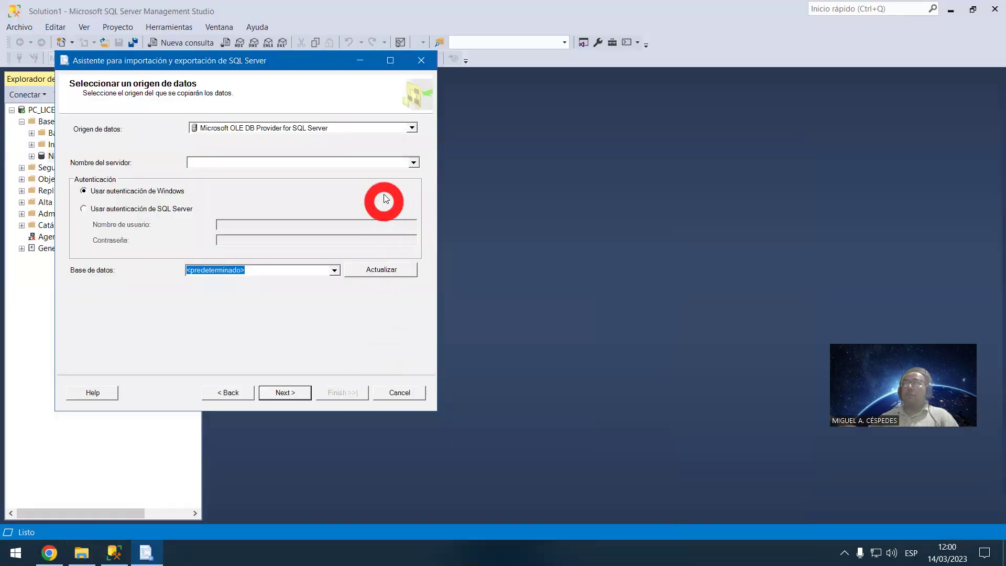
# Step: Try to load the available servers and refresh the database list for the SQL Server source, reloading the data source page
pyautogui.click(414, 163)
pyautogui.click(414, 163)
pyautogui.click(413, 128)
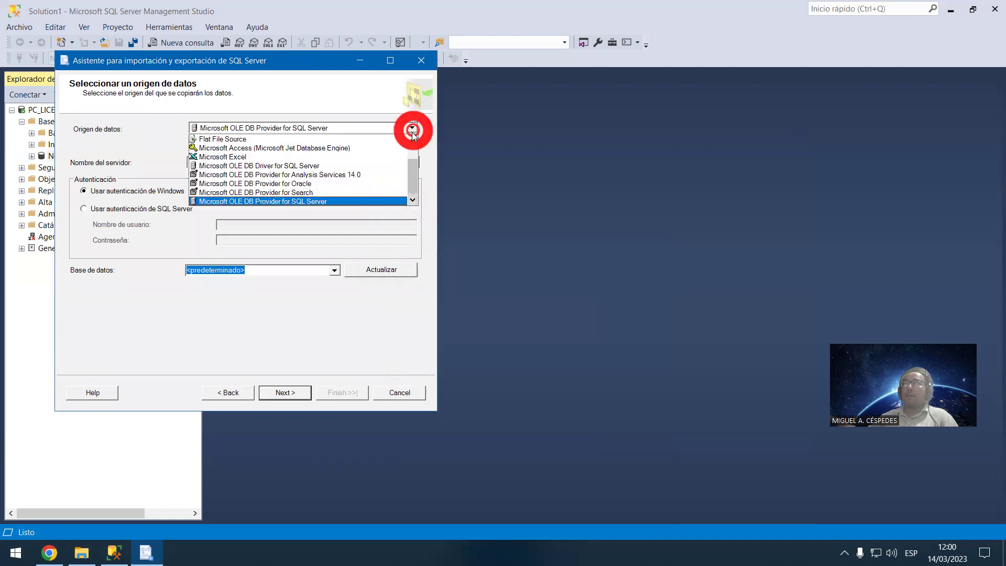
pyautogui.click(384, 202)
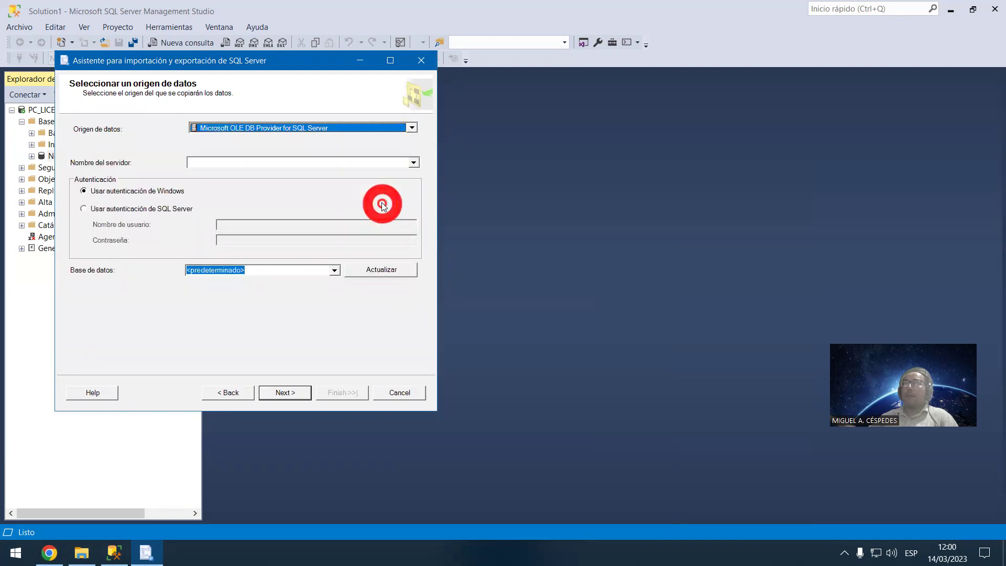
pyautogui.click(372, 271)
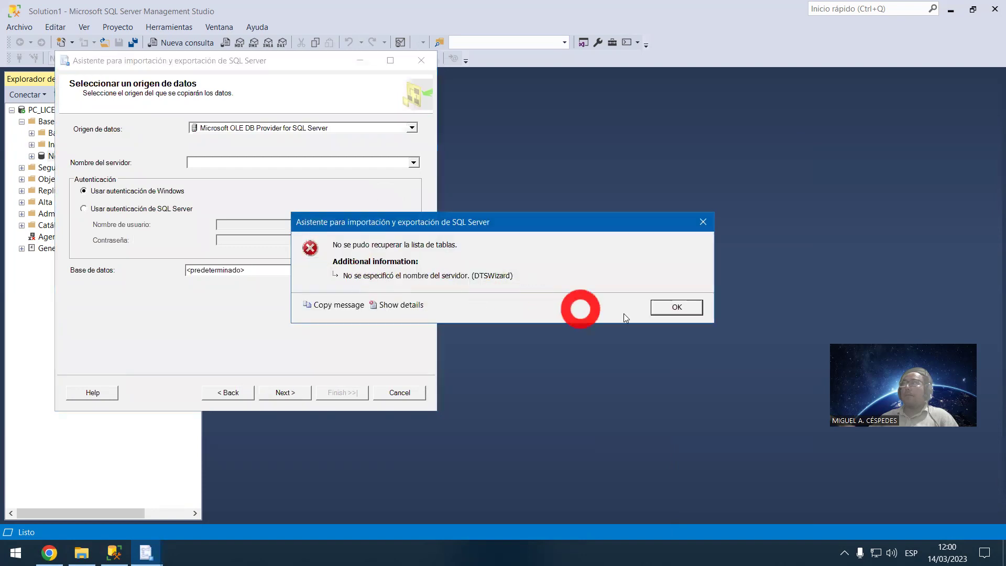
pyautogui.click(663, 313)
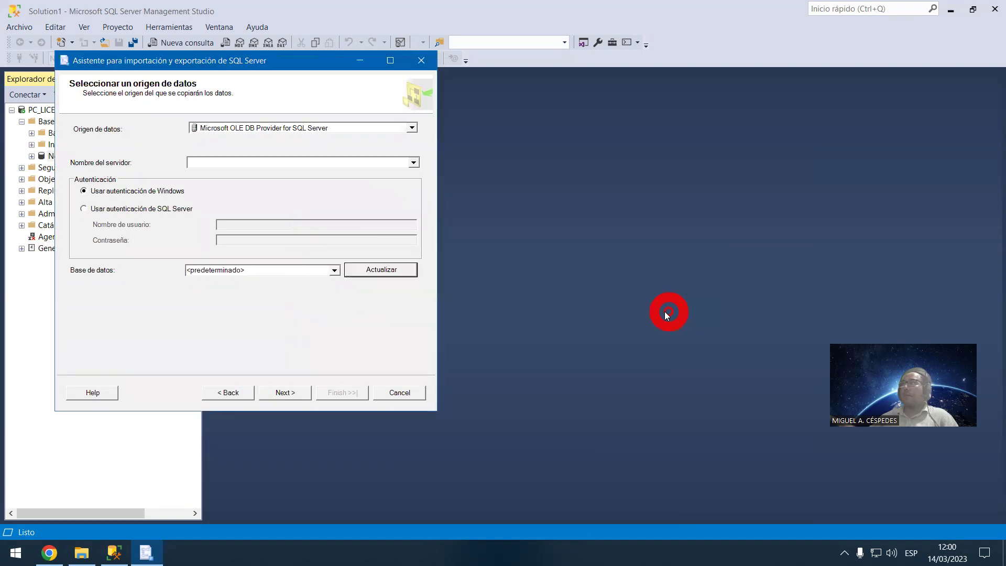
pyautogui.click(234, 394)
pyautogui.click(294, 393)
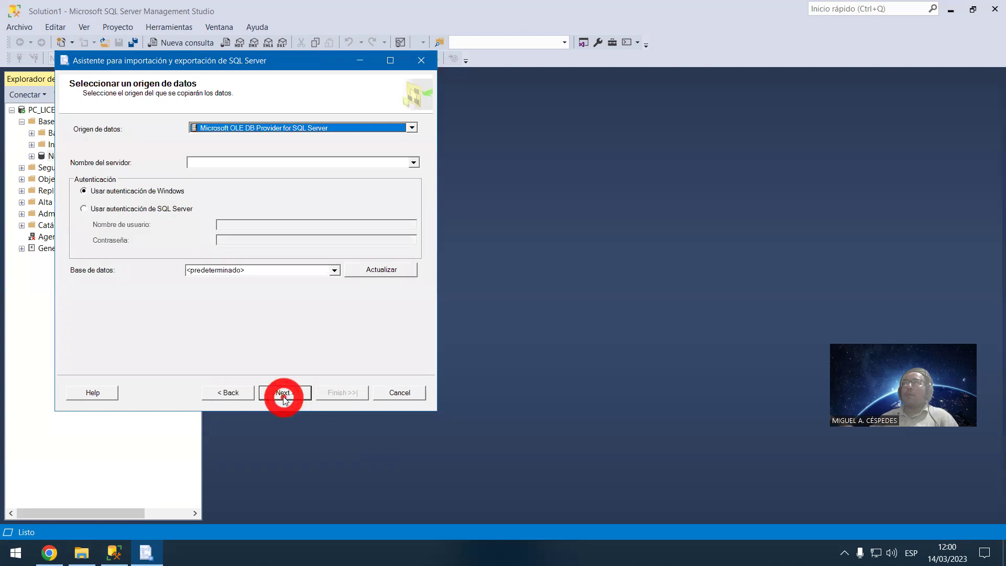
pyautogui.click(413, 169)
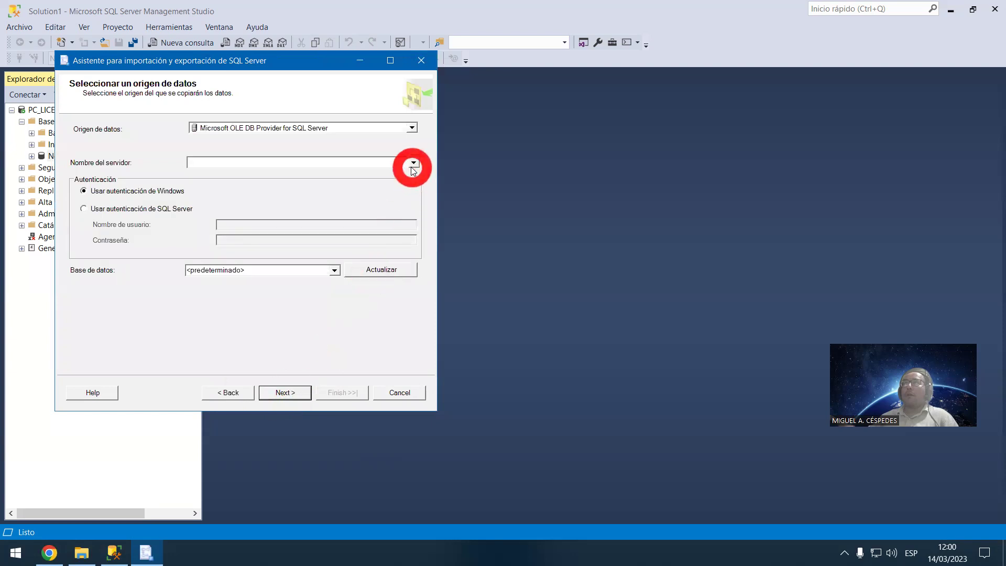
# Step: Try Microsoft Access and Microsoft OLE DB Provider for Search as data sources, and return to Microsoft OLE DB Provider for SQL Server
pyautogui.click(414, 128)
pyautogui.moveTo(414, 128); pyautogui.dragTo(378, 174)
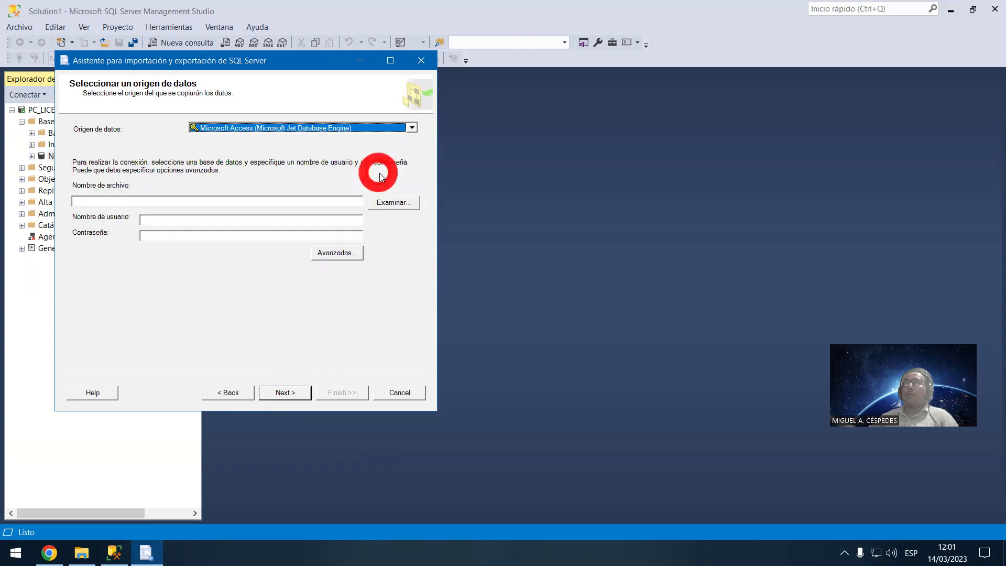
pyautogui.click(412, 129)
pyautogui.moveTo(414, 138); pyautogui.dragTo(379, 203)
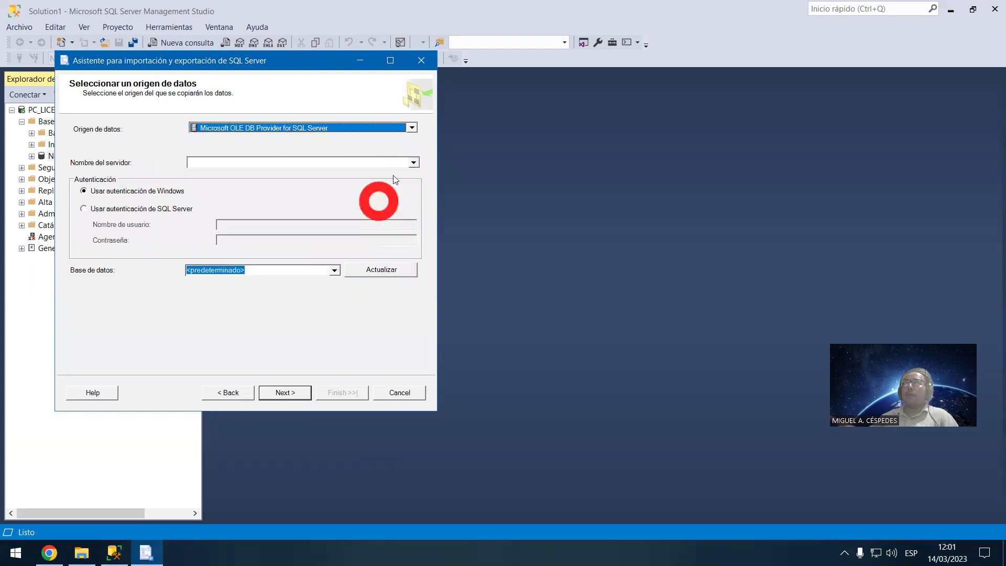
pyautogui.click(411, 129)
pyautogui.moveTo(408, 139); pyautogui.dragTo(404, 189)
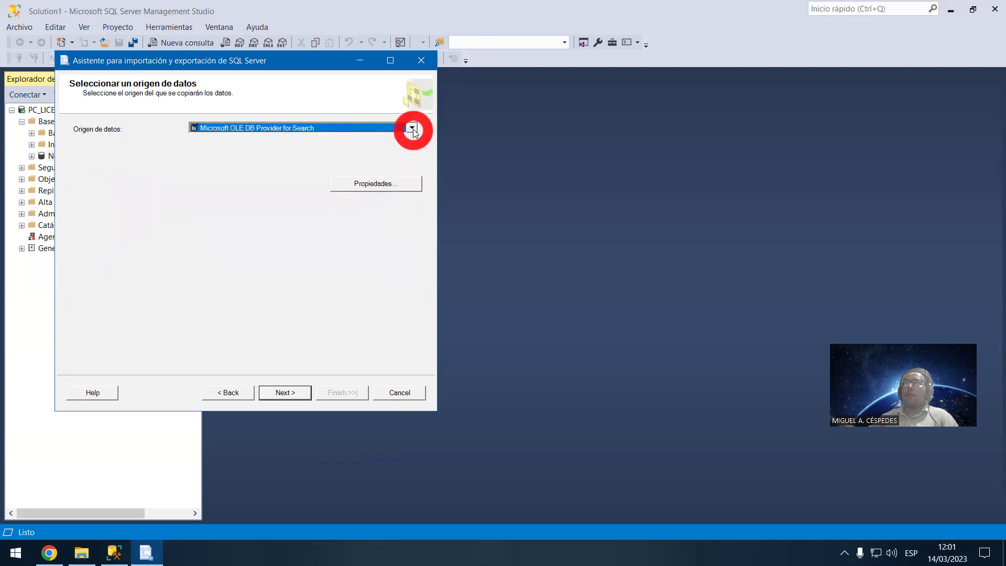
pyautogui.click(410, 128)
pyautogui.click(388, 201)
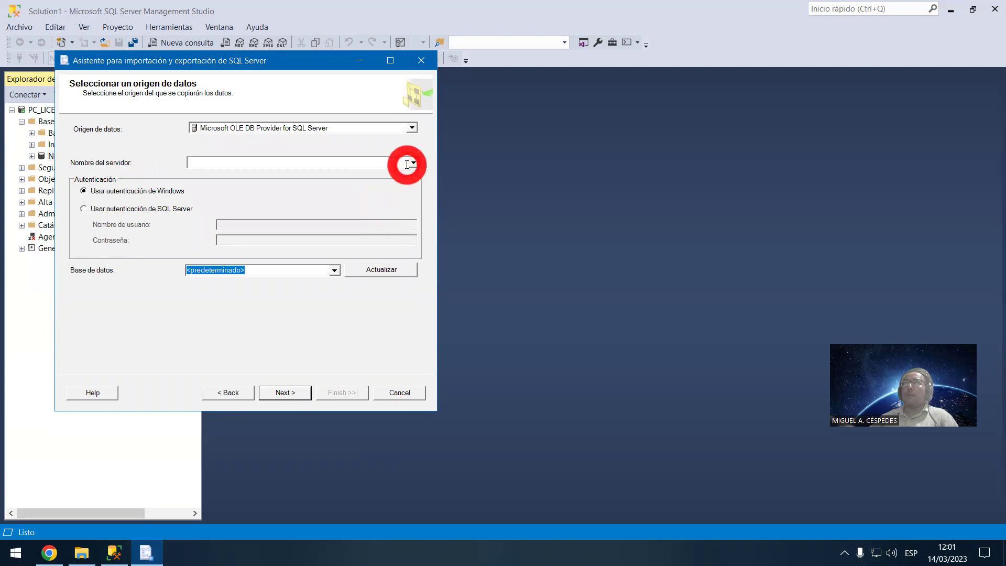
# Step: Try to retrieve the source's databases without a server name and dismiss the resulting errors
pyautogui.click(386, 272)
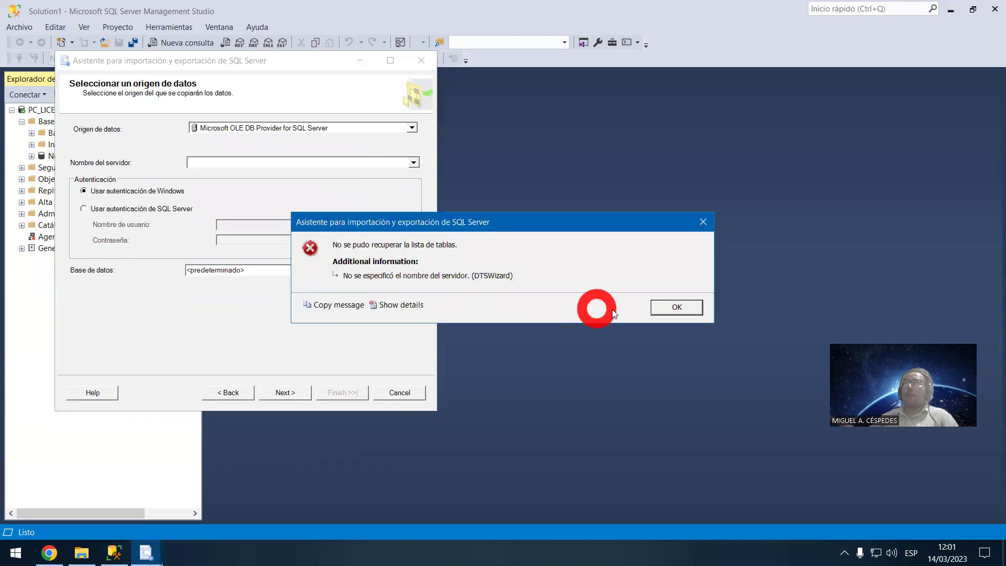
pyautogui.click(656, 307)
pyautogui.click(335, 272)
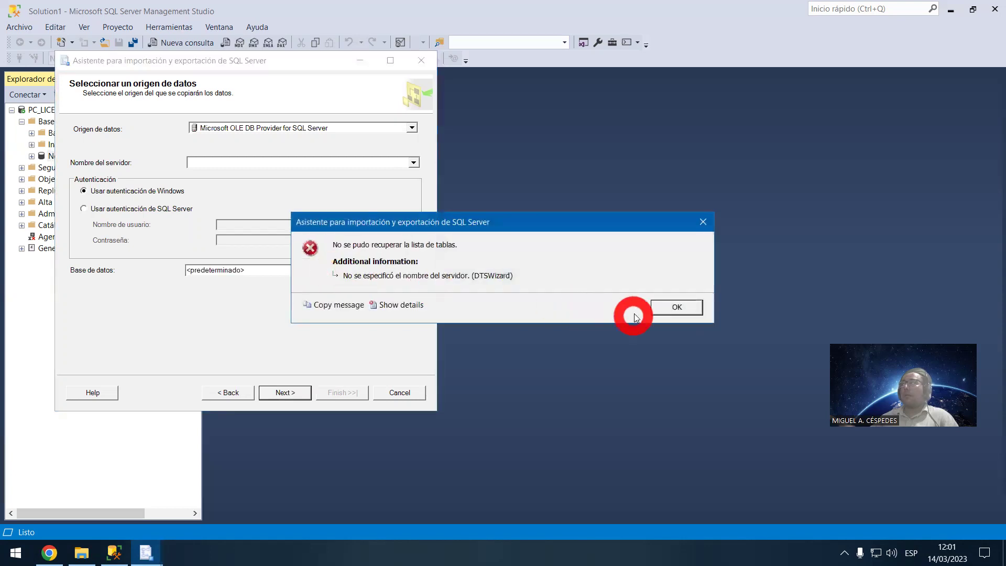
pyautogui.click(660, 309)
# Step: Try to use PC_LINCENCIADO as the source server with the default database, and dismiss the resulting error
pyautogui.click(358, 166)
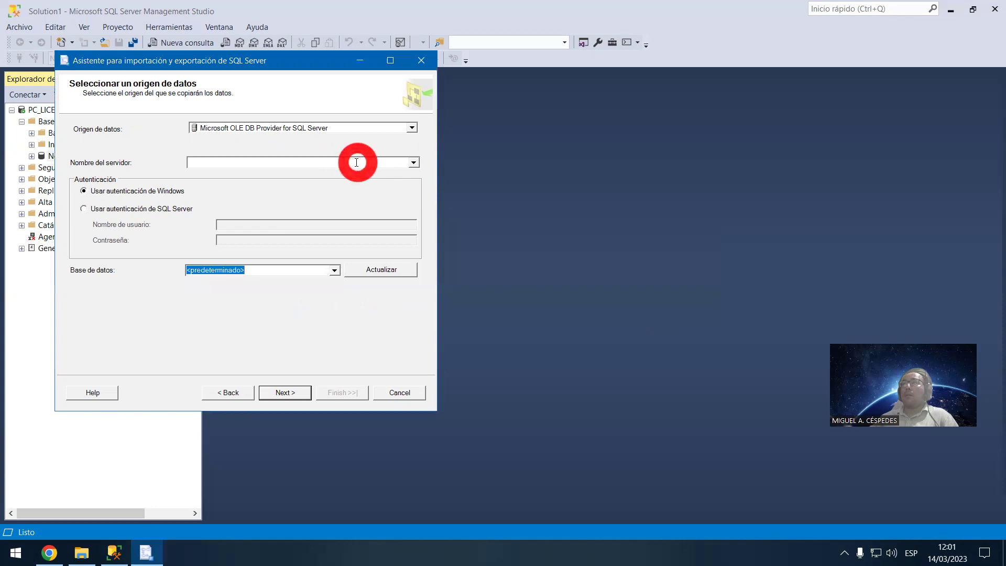
pyautogui.click(358, 166)
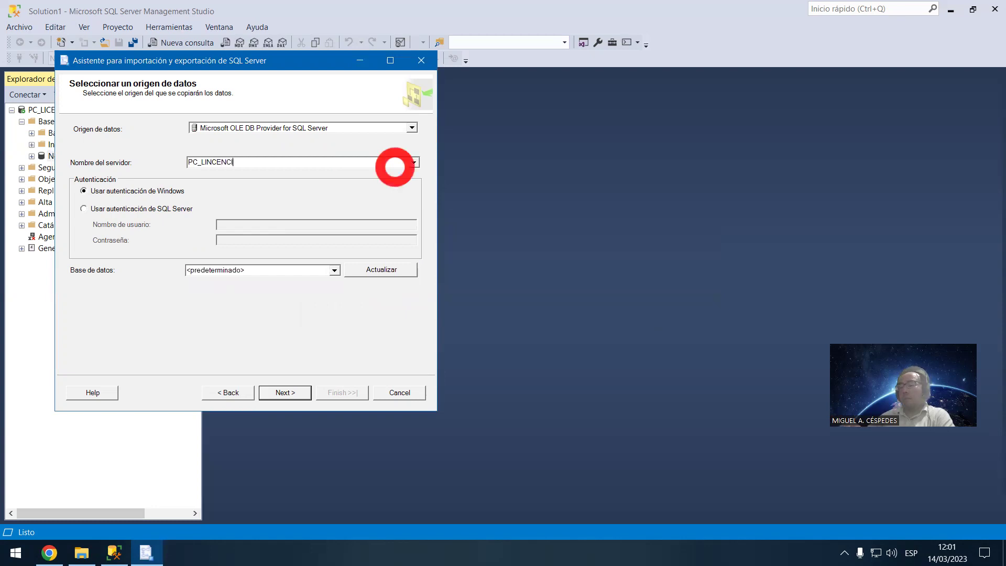
pyautogui.click(281, 387)
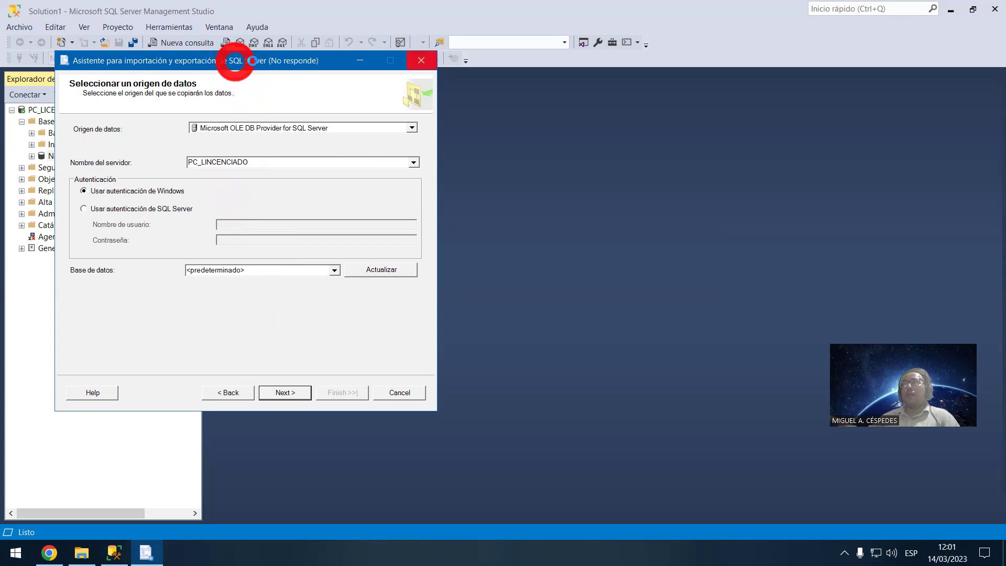
pyautogui.click(425, 60)
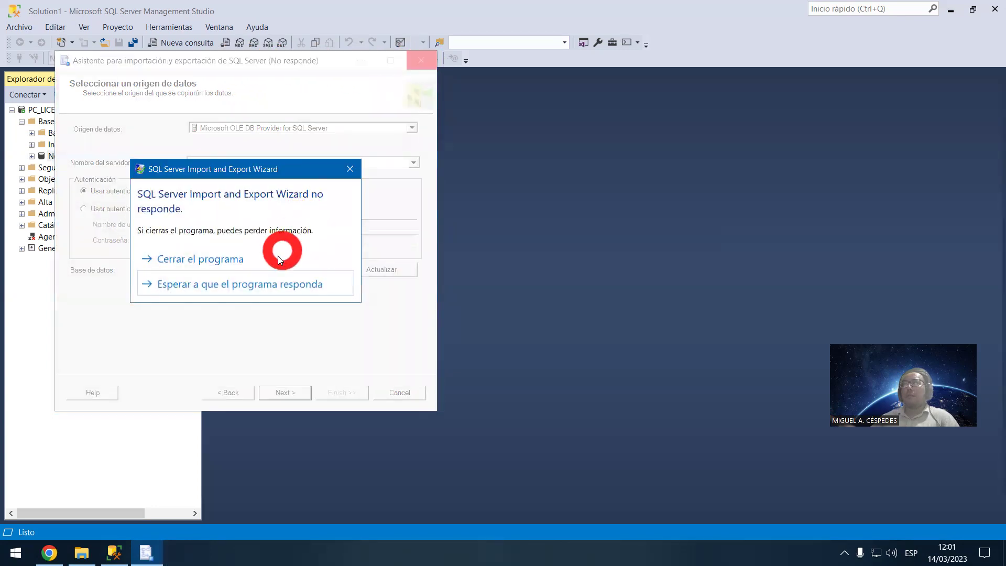
pyautogui.click(270, 283)
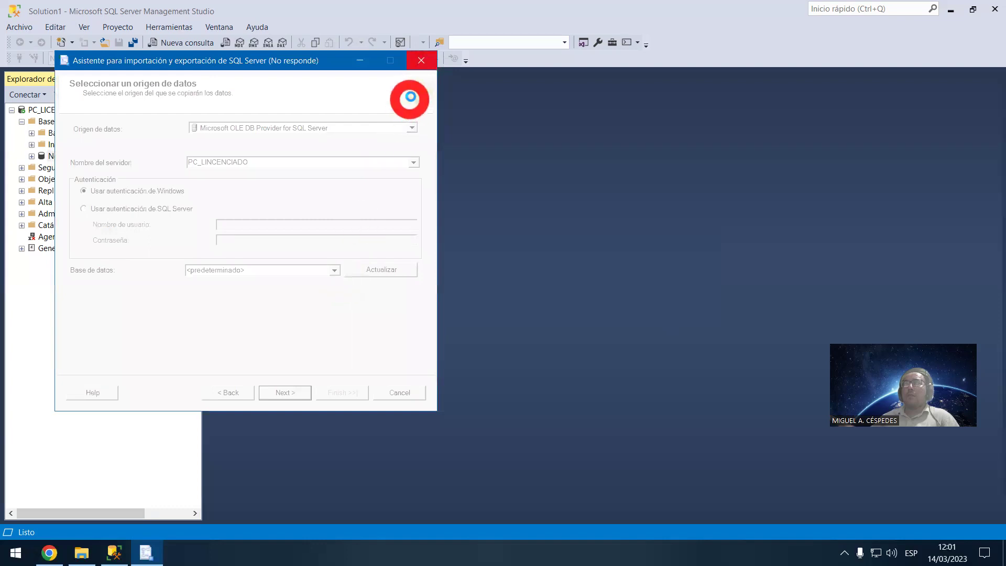
pyautogui.click(425, 61)
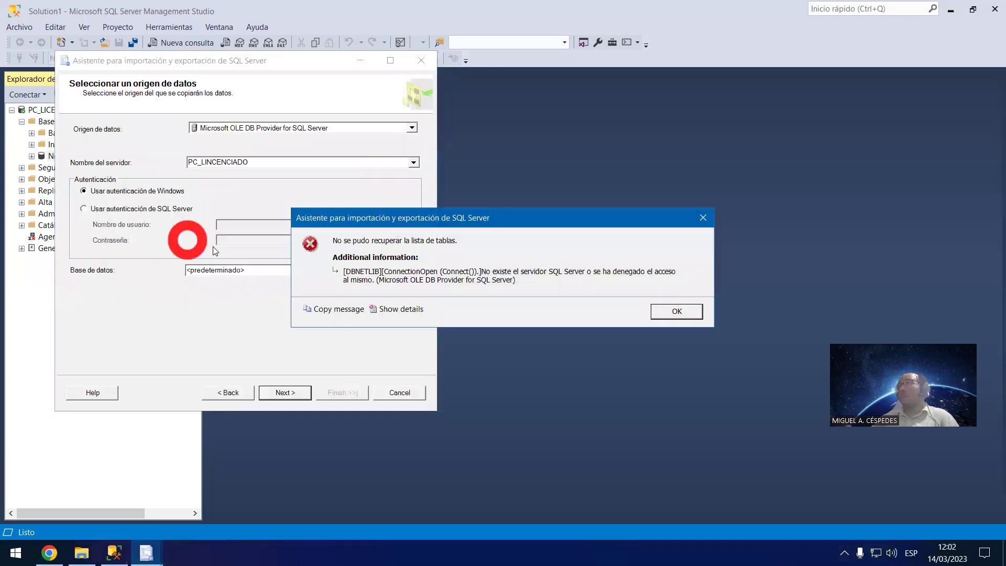
pyautogui.click(681, 313)
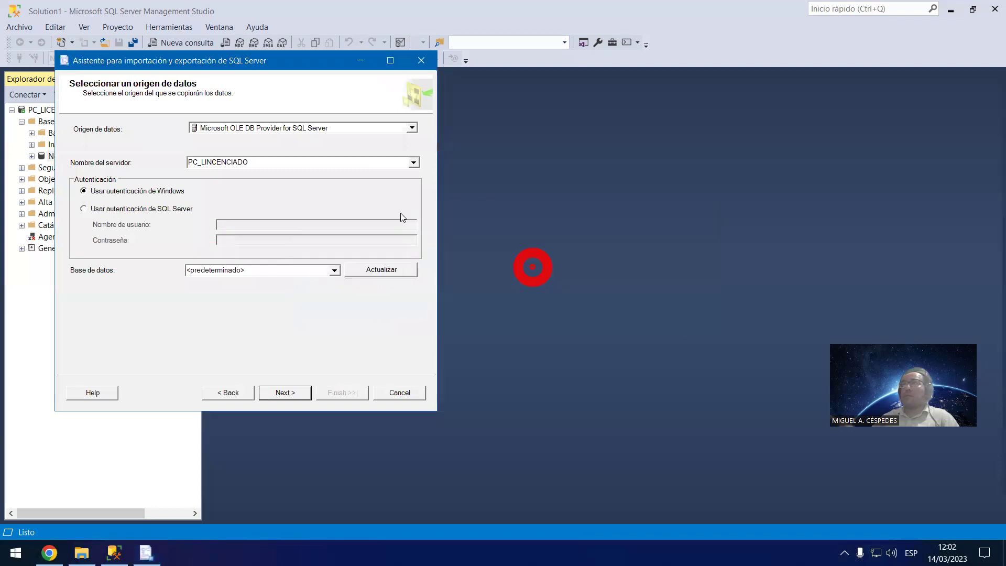
# Step: Set the source server to PC_LICENCIADO and the destination to the Microsoft Excel 97-2003 workbook Libro1.xls on the desktop
pyautogui.doubleClick(213, 162)
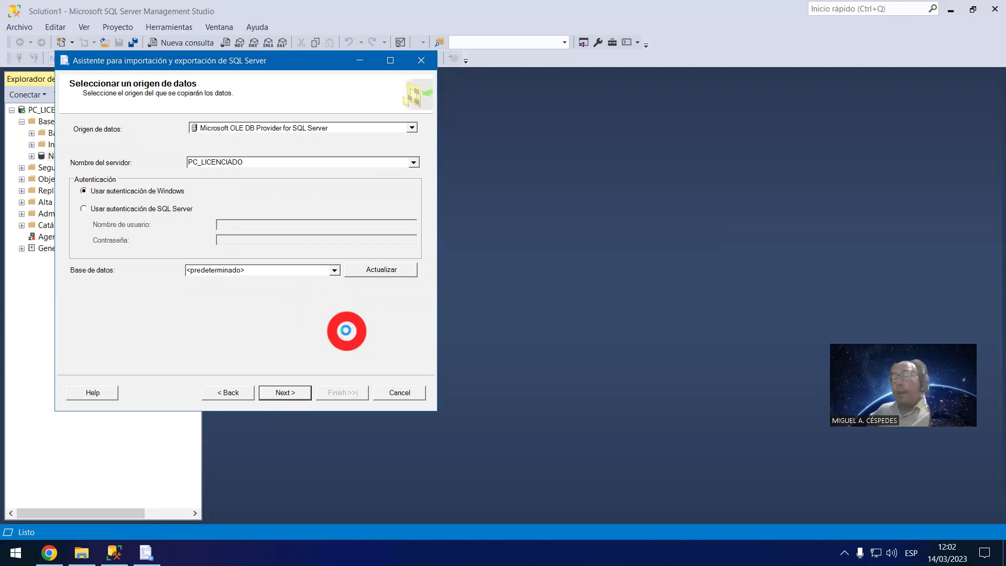
pyautogui.press('Return')
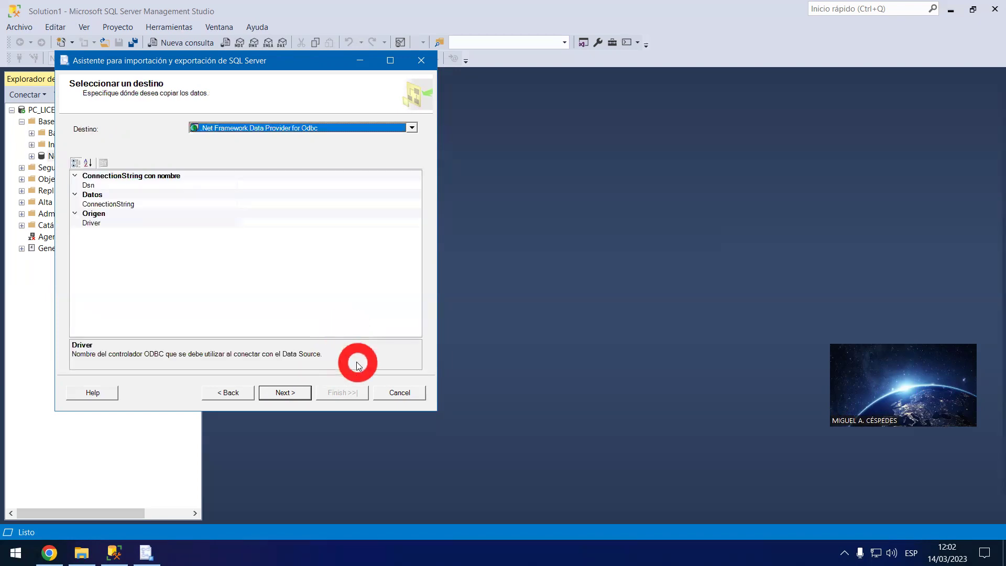
pyautogui.click(370, 135)
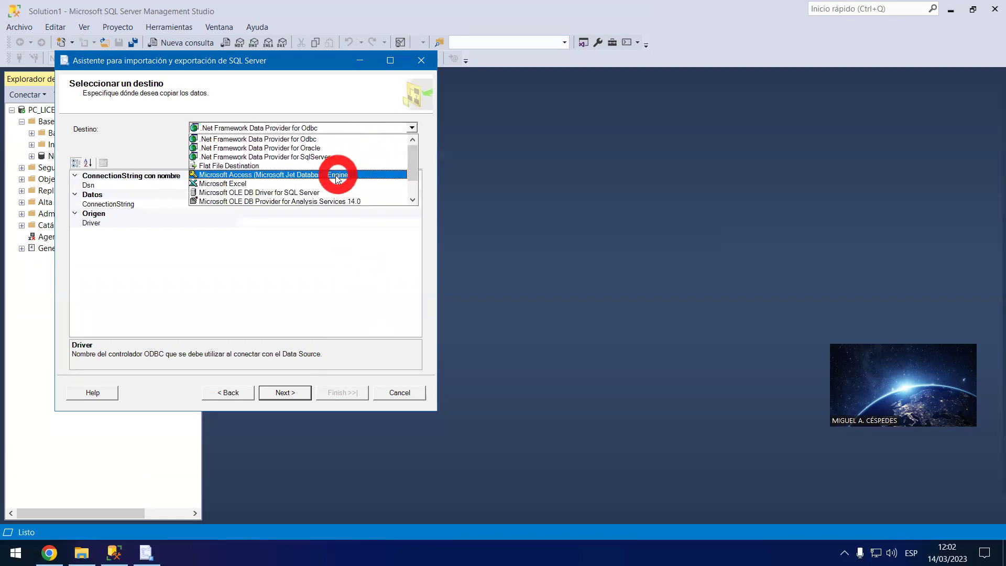
pyautogui.click(334, 184)
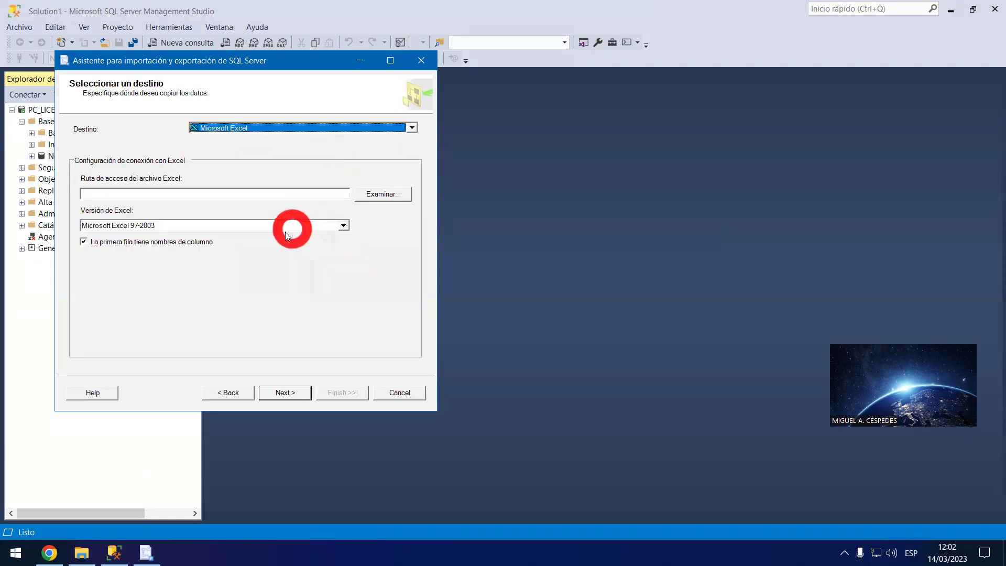
pyautogui.click(384, 194)
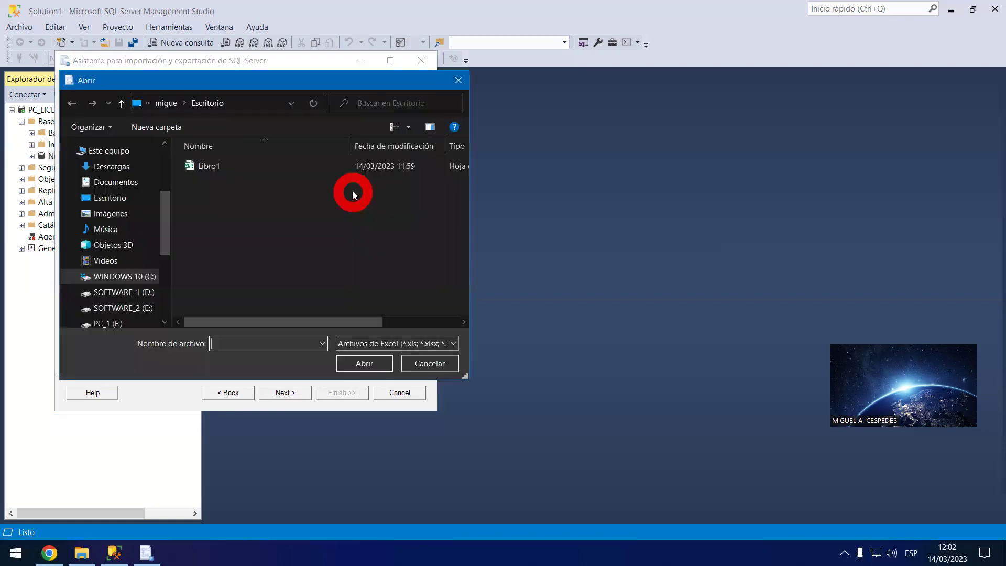
pyautogui.doubleClick(257, 166)
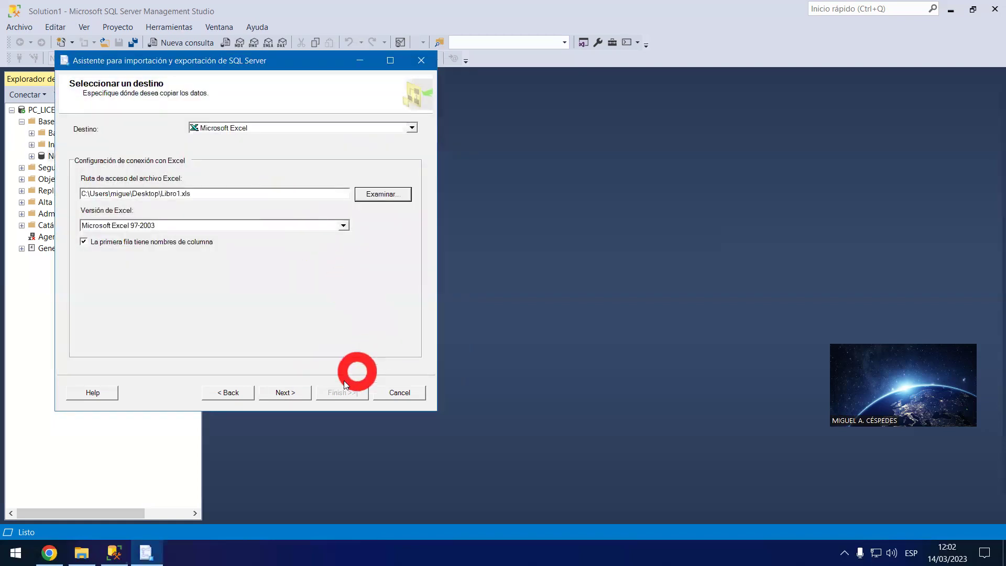
pyautogui.click(305, 393)
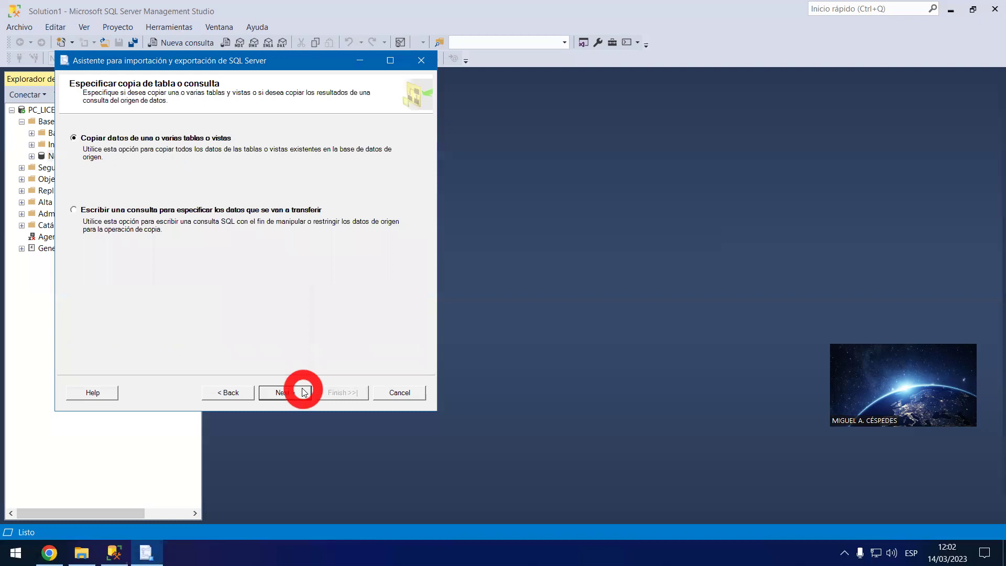
# Step: Try to copy tables or views from the server's default database, and cancel the import and export wizard
pyautogui.click(293, 394)
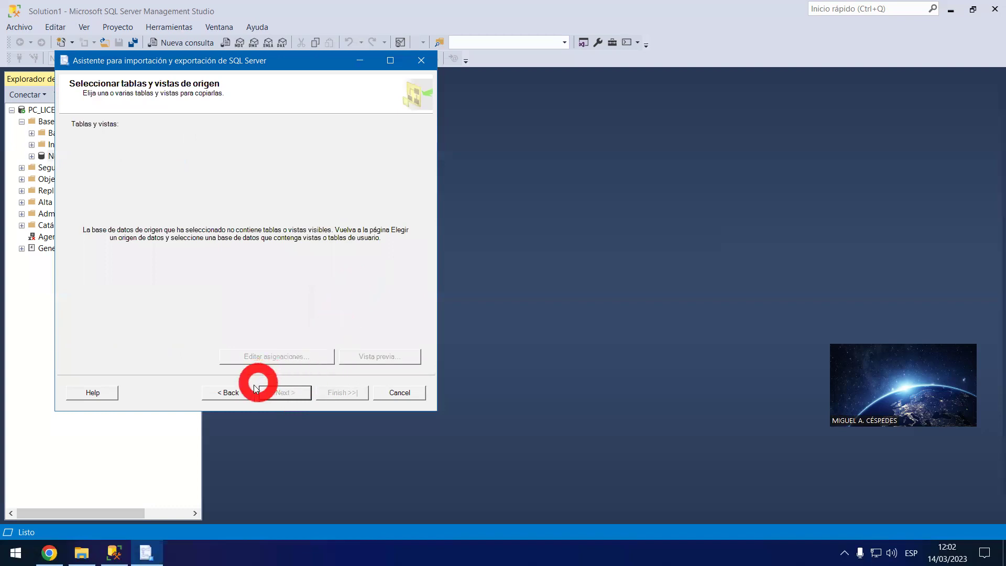
pyautogui.click(233, 396)
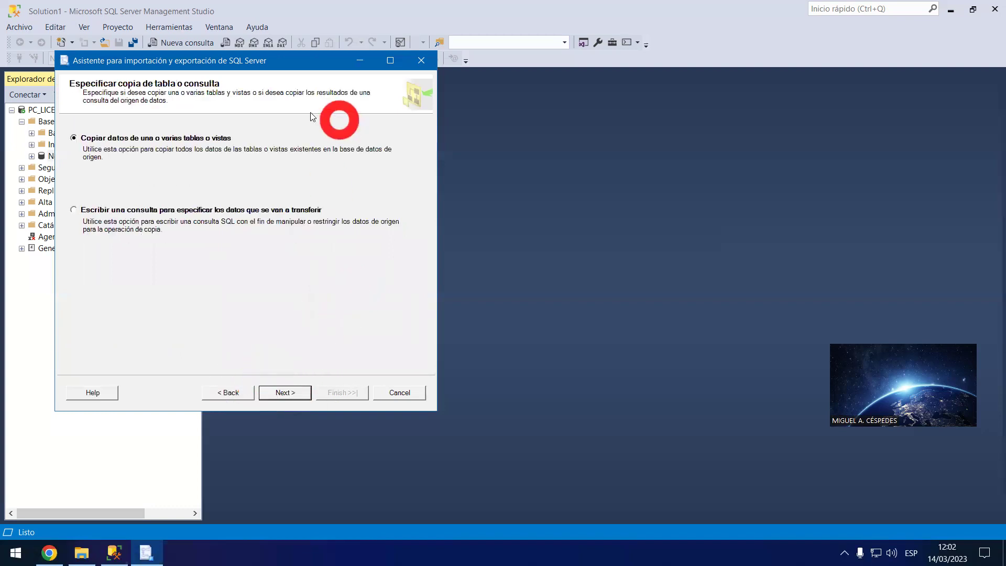
pyautogui.moveTo(267, 62); pyautogui.dragTo(403, 78)
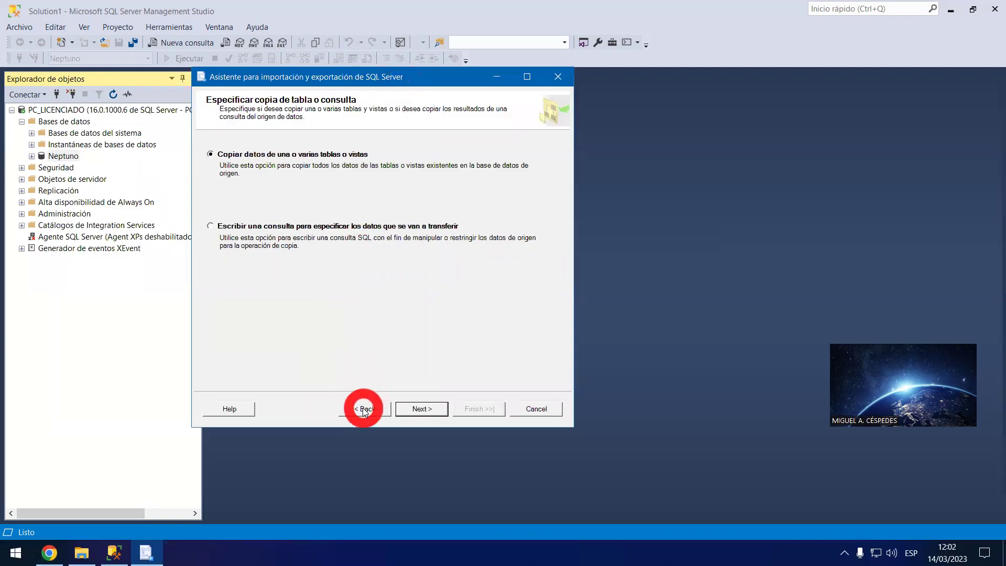
pyautogui.click(530, 411)
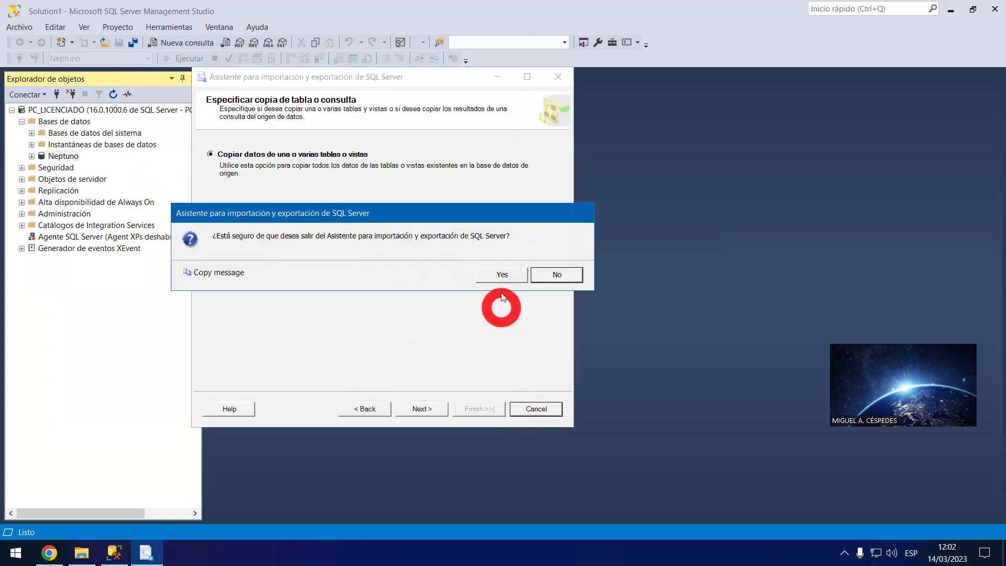
pyautogui.click(499, 274)
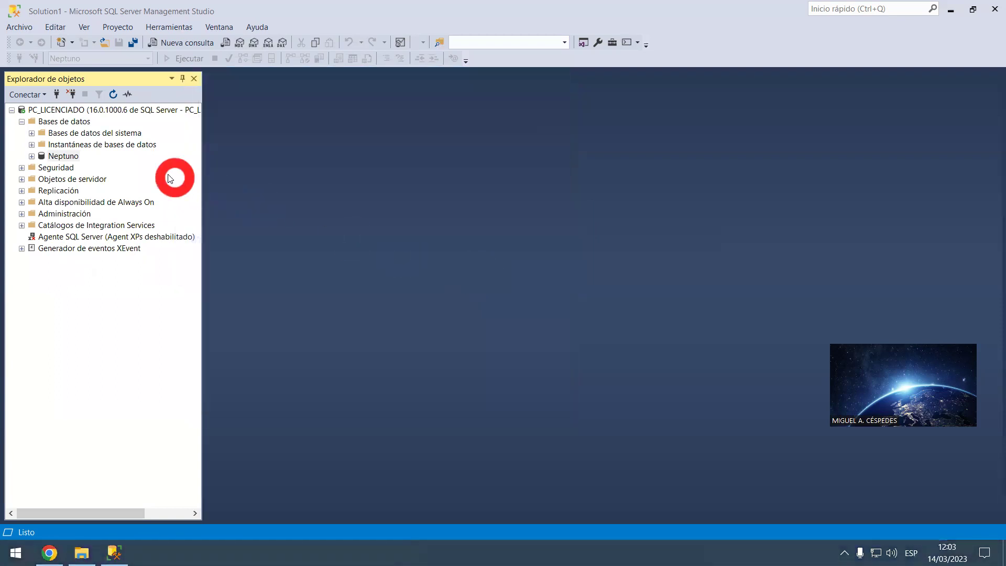
# Step: Refresh the expanded Neptuno tables, and disconnect from and reconnect to the PC_LICENCIADO database engine with Windows authentication
pyautogui.click(32, 156)
pyautogui.click(41, 179)
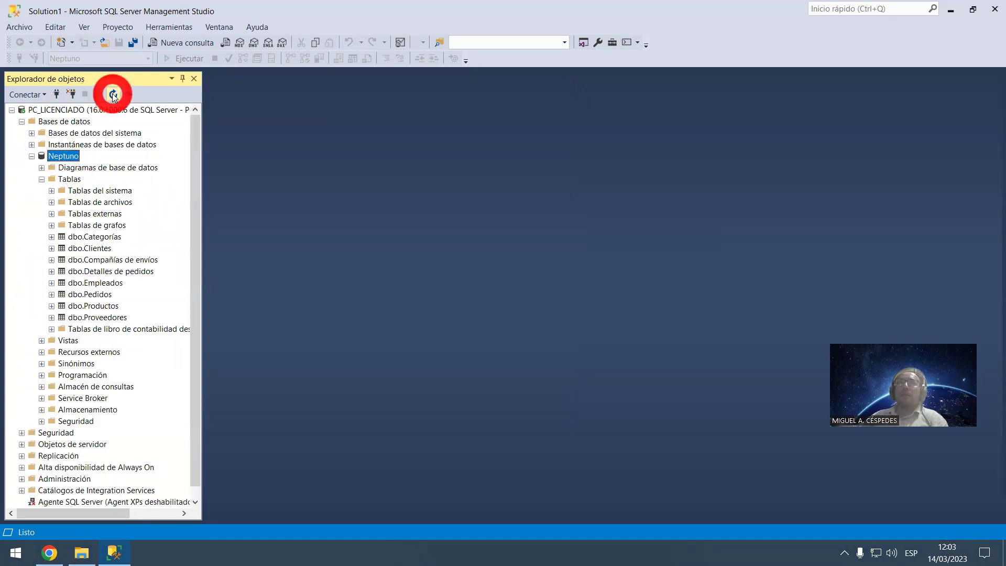
pyautogui.click(113, 94)
pyautogui.click(74, 97)
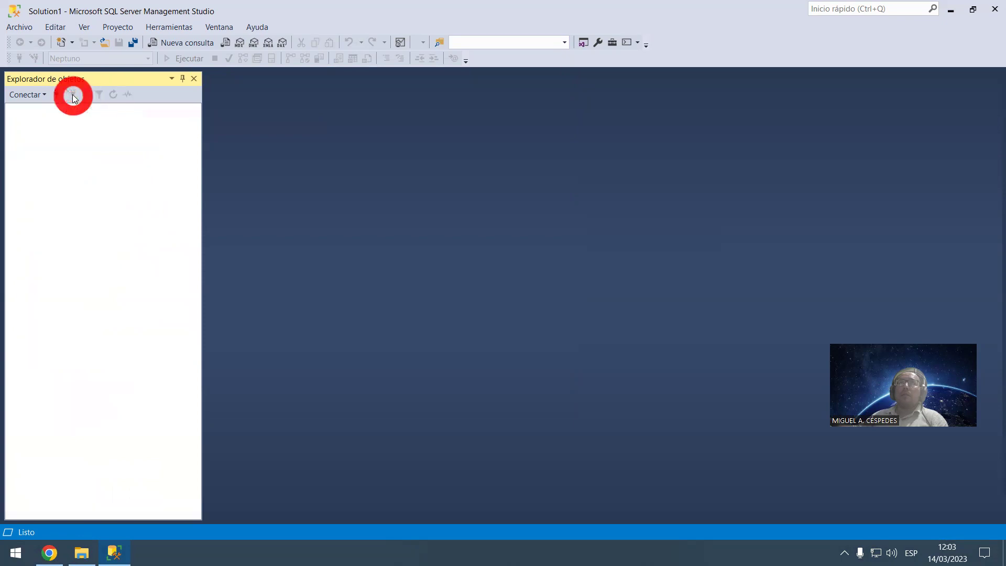
pyautogui.click(57, 96)
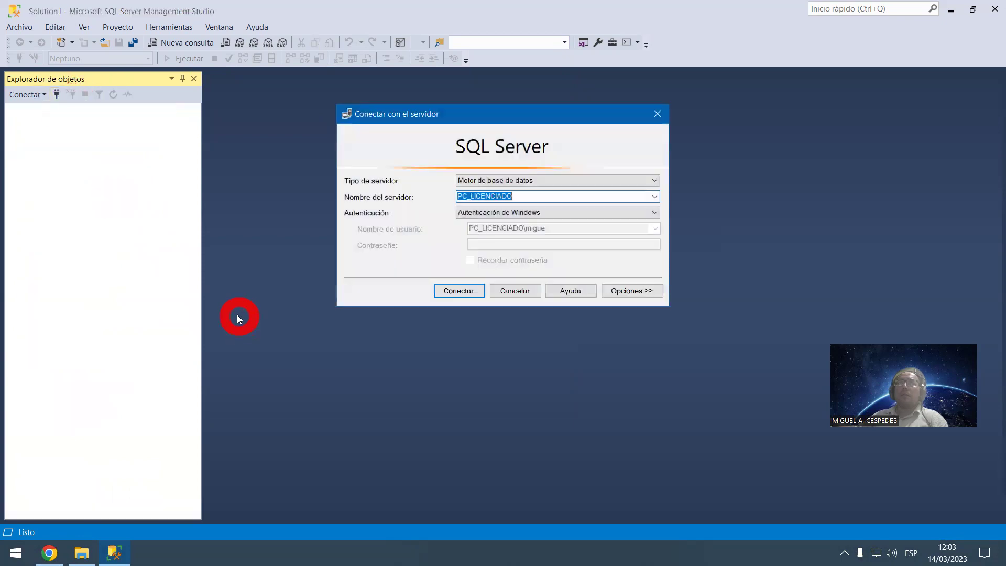
pyautogui.click(438, 292)
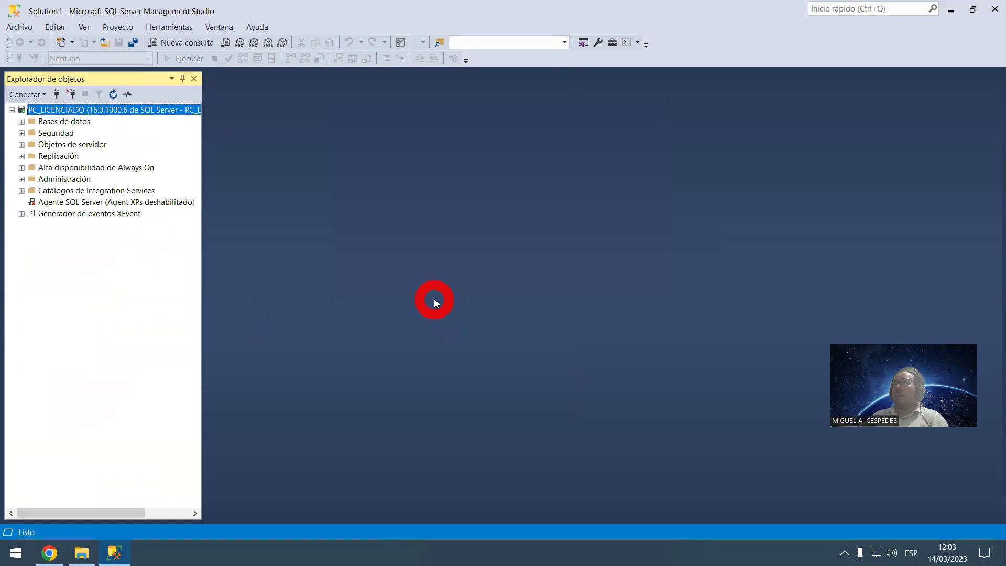
# Step: Start a data export from Neptuno using Microsoft OLE DB Provider for SQL Server, server PC_LICENCIADO and Windows authentication as the source
pyautogui.click(21, 121)
pyautogui.rightClick(45, 156)
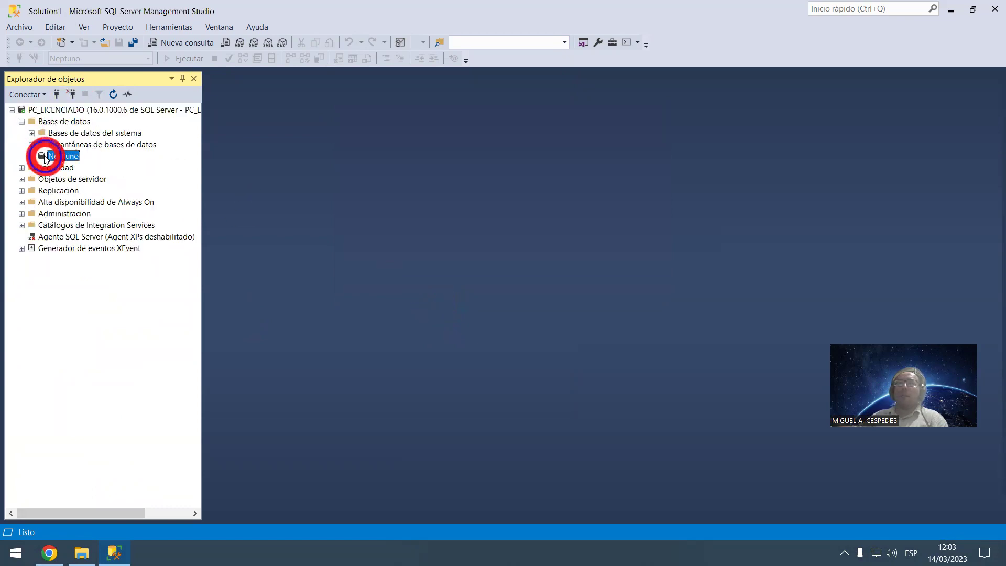
pyautogui.moveTo(179, 203)
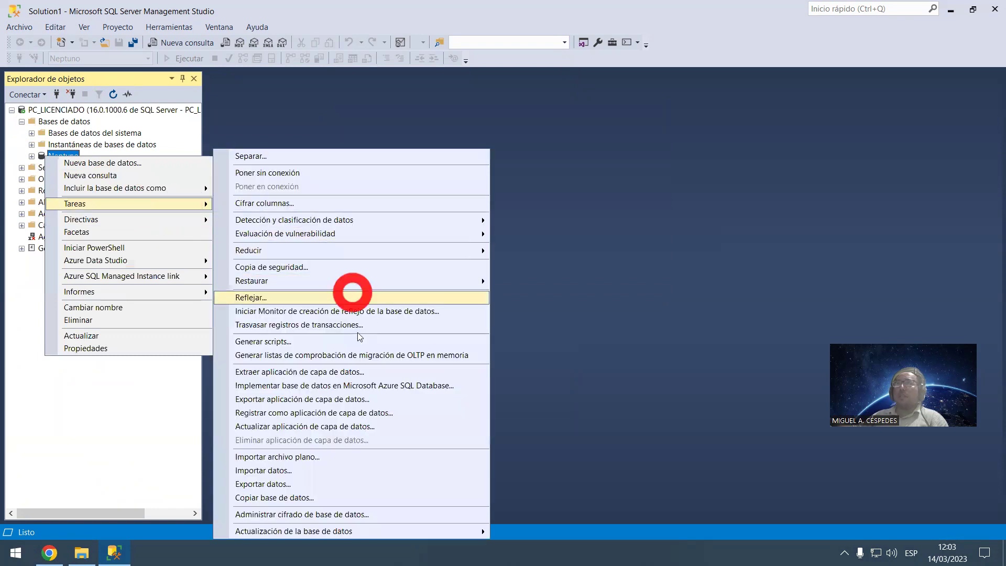
pyautogui.click(392, 479)
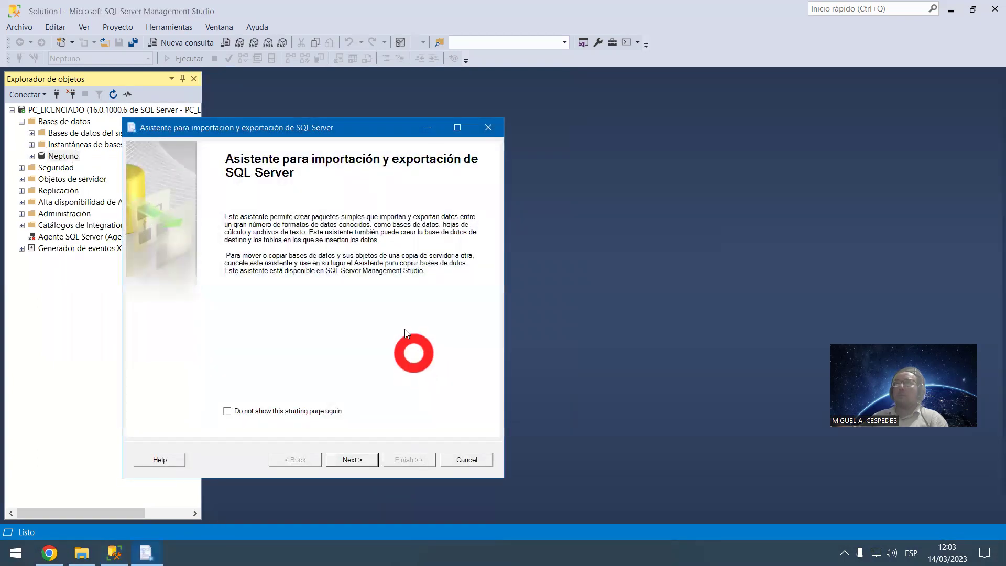
pyautogui.click(360, 466)
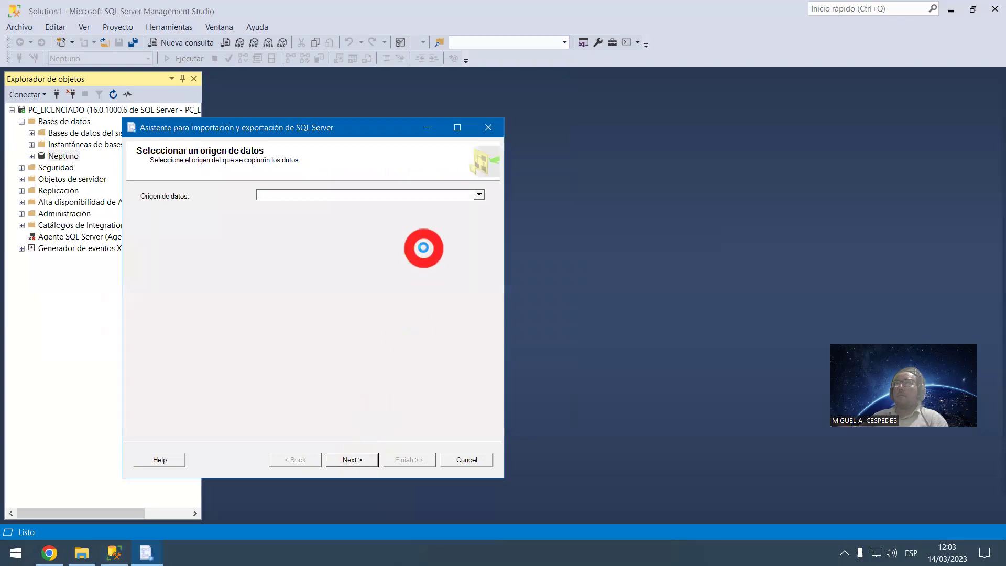
pyautogui.click(440, 196)
pyautogui.moveTo(425, 237)
pyautogui.mouseDown()
pyautogui.moveTo(416, 269)
pyautogui.moveTo(429, 270)
pyautogui.mouseUp()
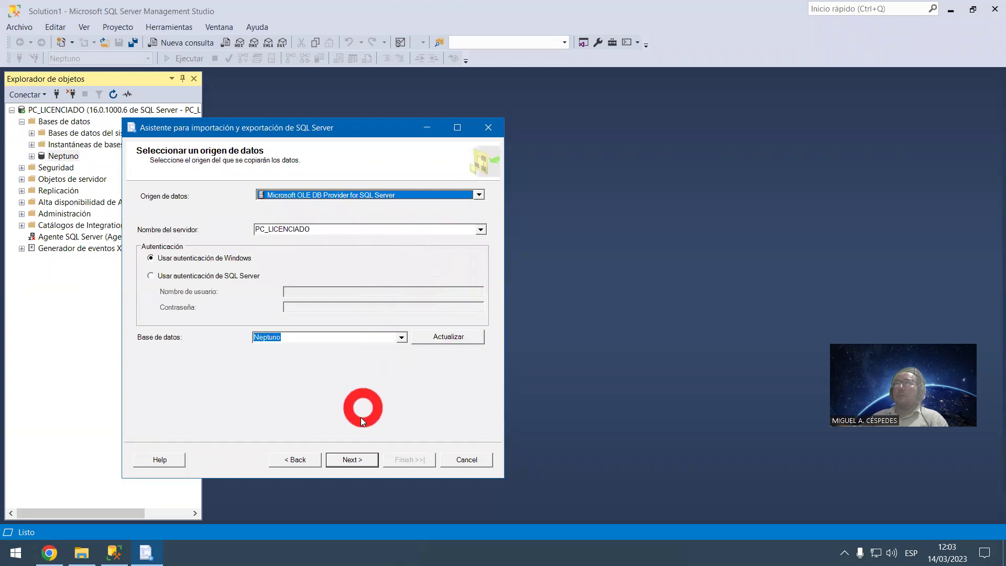
pyautogui.click(357, 456)
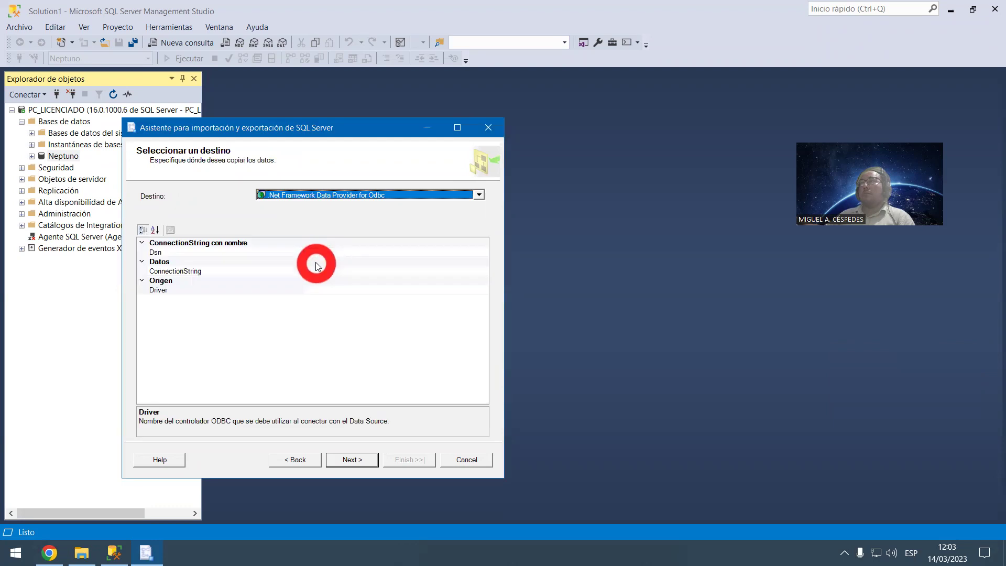
# Step: Set the export destination to the Microsoft Excel 97-2003 workbook Libro1.xls on the desktop, with column names in the first row
pyautogui.click(384, 195)
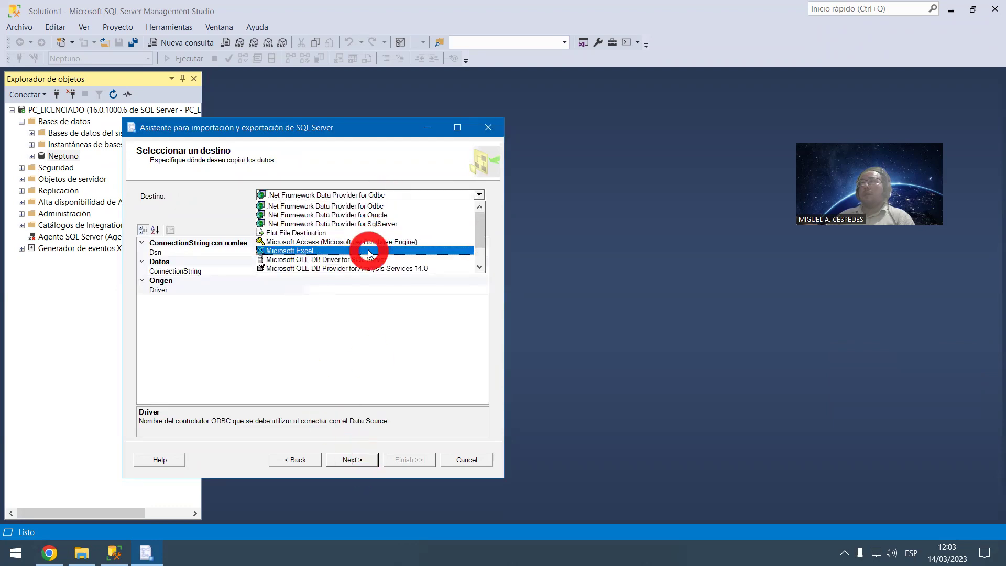
pyautogui.click(368, 254)
pyautogui.click(439, 261)
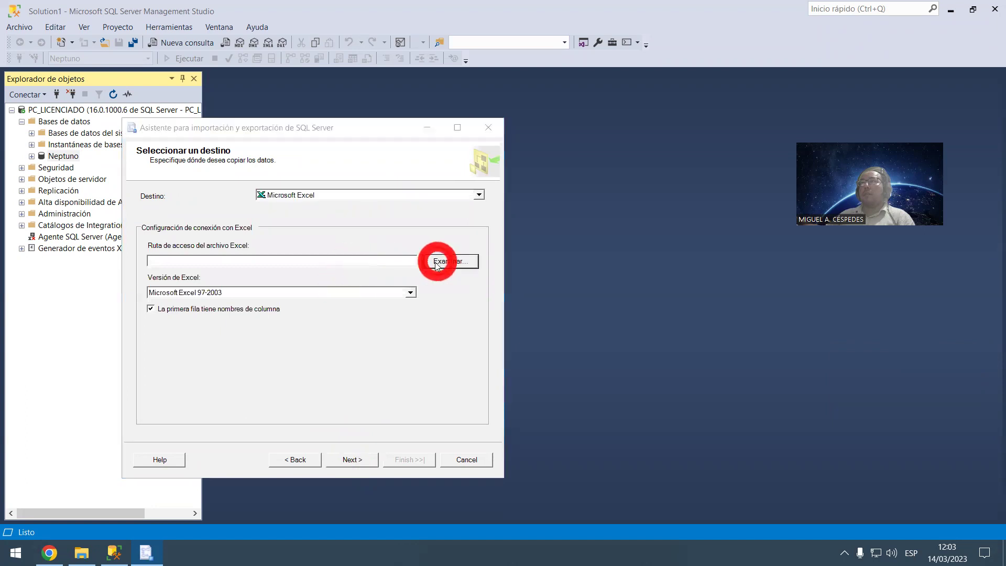
pyautogui.doubleClick(278, 233)
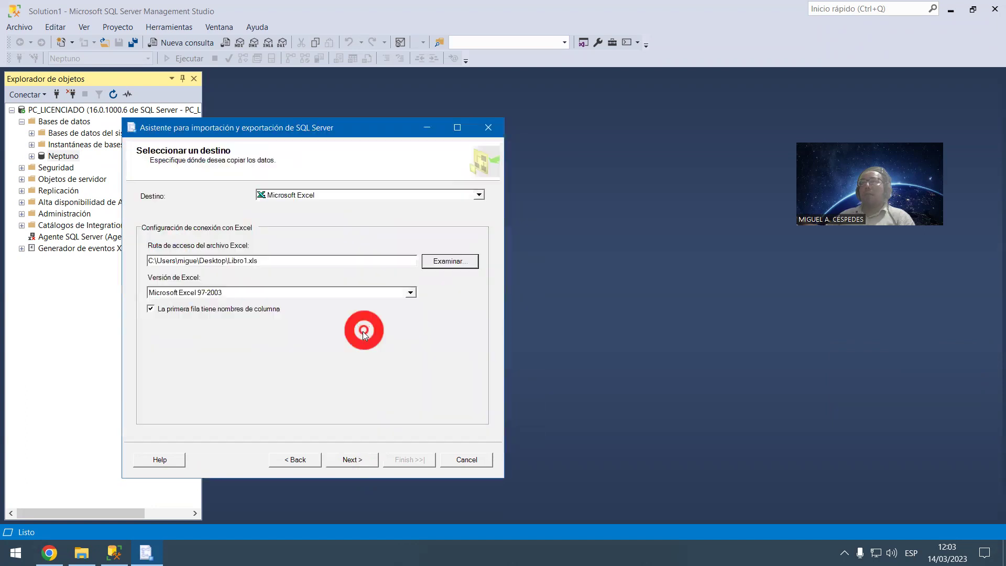
pyautogui.click(354, 459)
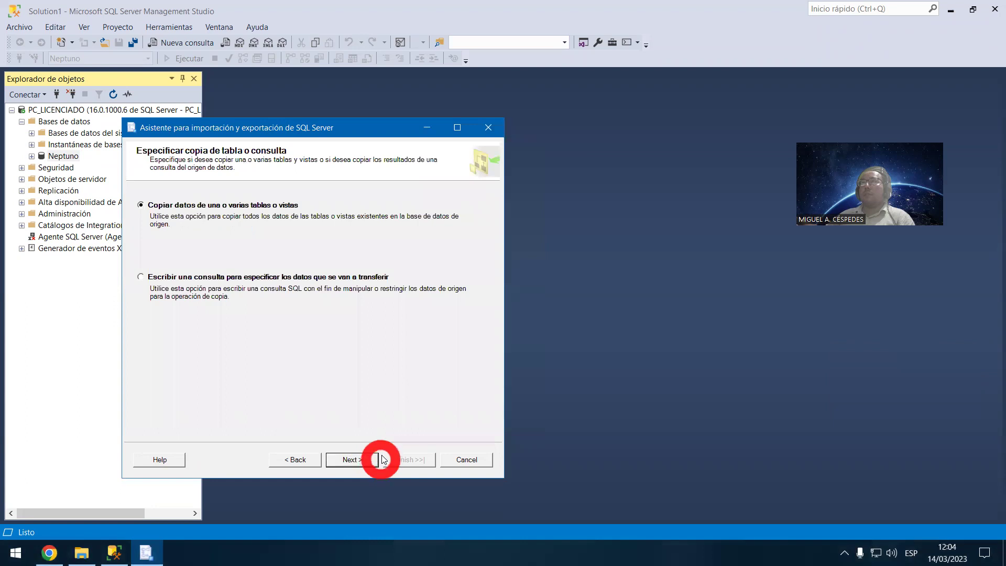
# Step: Choose to copy data from tables or views, include all Neptuno tables, and proceed to the data type mapping review
pyautogui.click(367, 462)
pyautogui.click(149, 217)
pyautogui.click(142, 203)
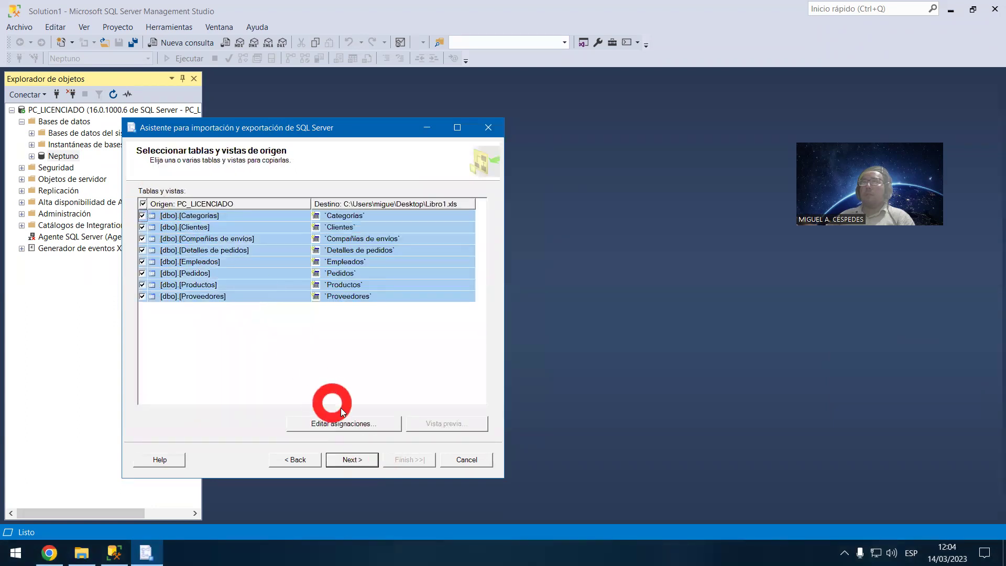
pyautogui.click(358, 456)
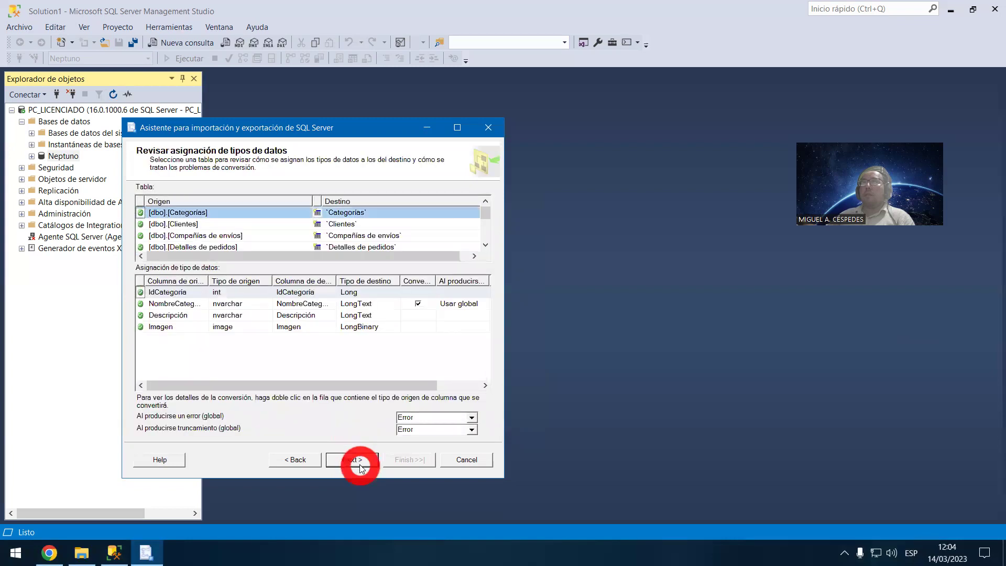
# Step: Try to run the export of all Neptuno tables to Libro1.xls and review the status of each action
pyautogui.click(360, 468)
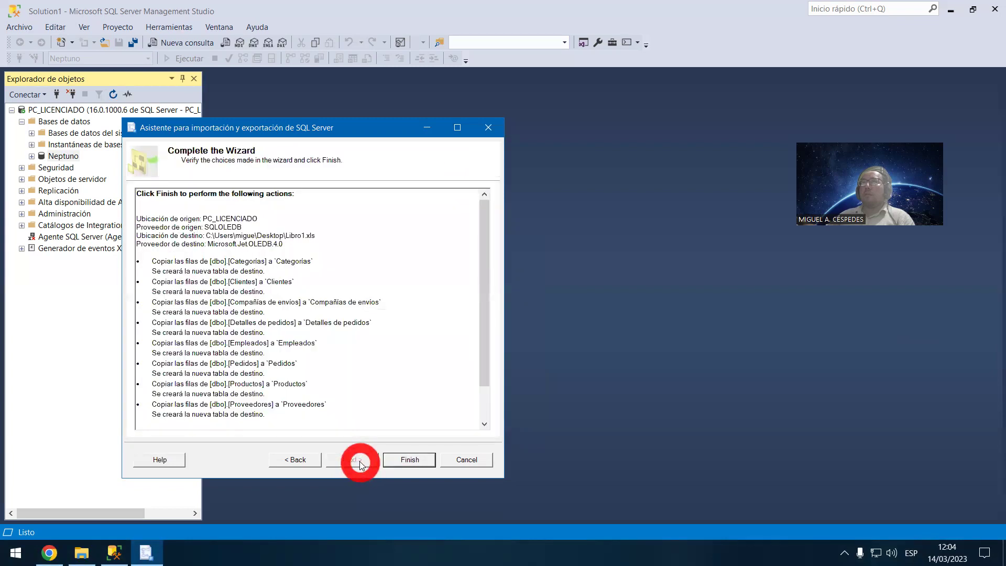
pyautogui.click(398, 461)
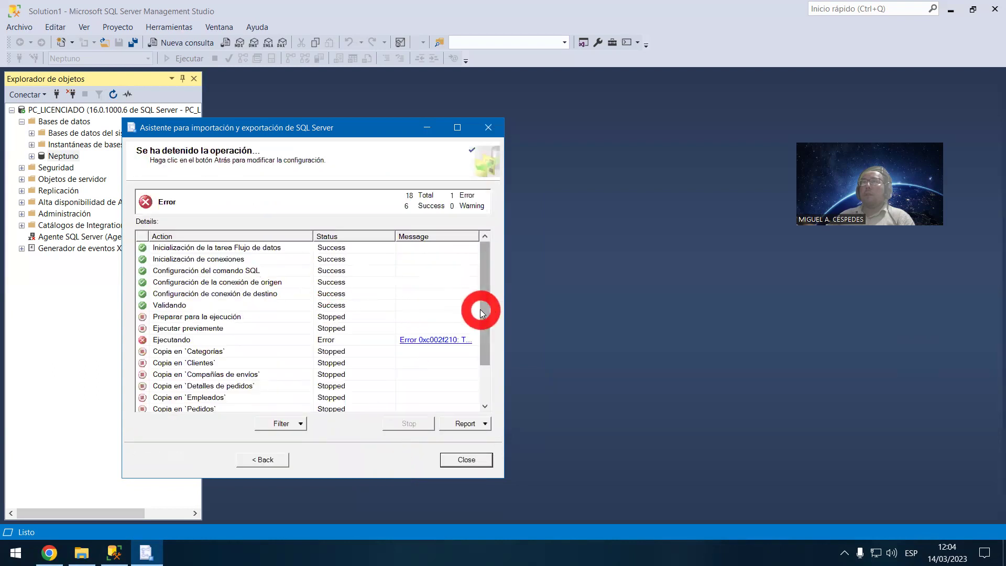
pyautogui.moveTo(487, 303); pyautogui.dragTo(487, 341)
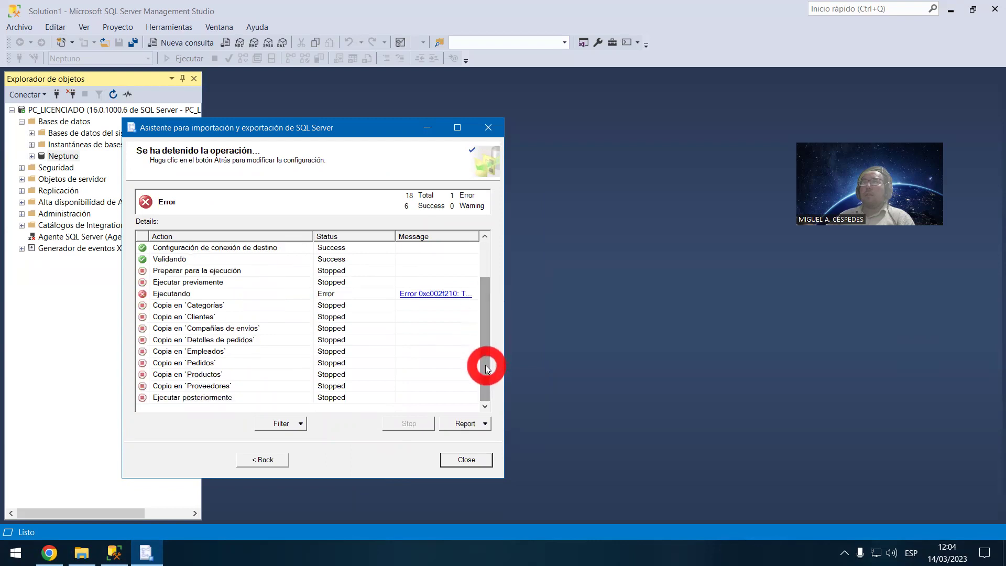
pyautogui.scroll(2, 482, 376)
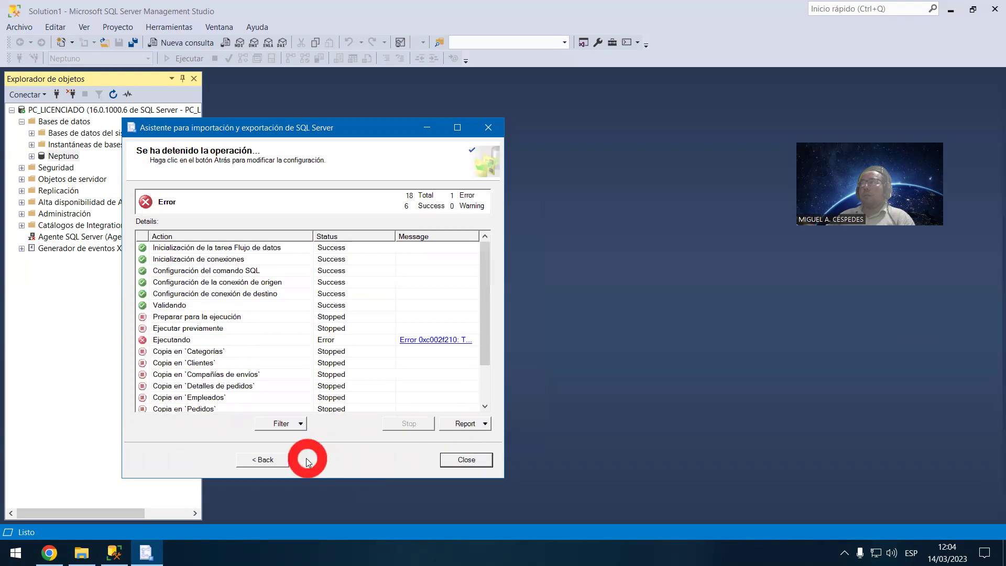
# Step: Set the export to also save an SSIS package in SQL Server, keeping user-key encryption and Windows authentication, and run it again
pyautogui.click(270, 459)
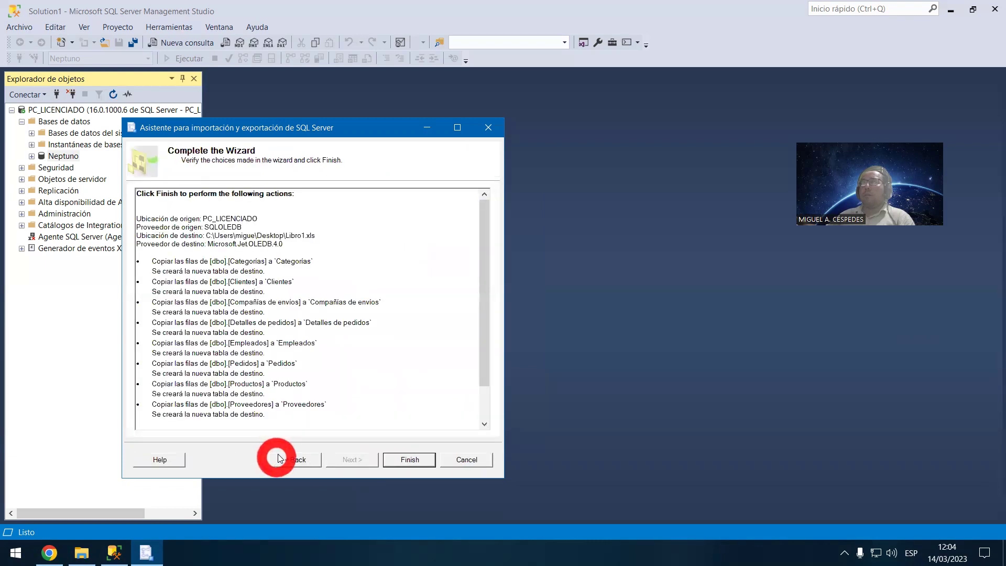
pyautogui.moveTo(483, 299); pyautogui.dragTo(483, 357)
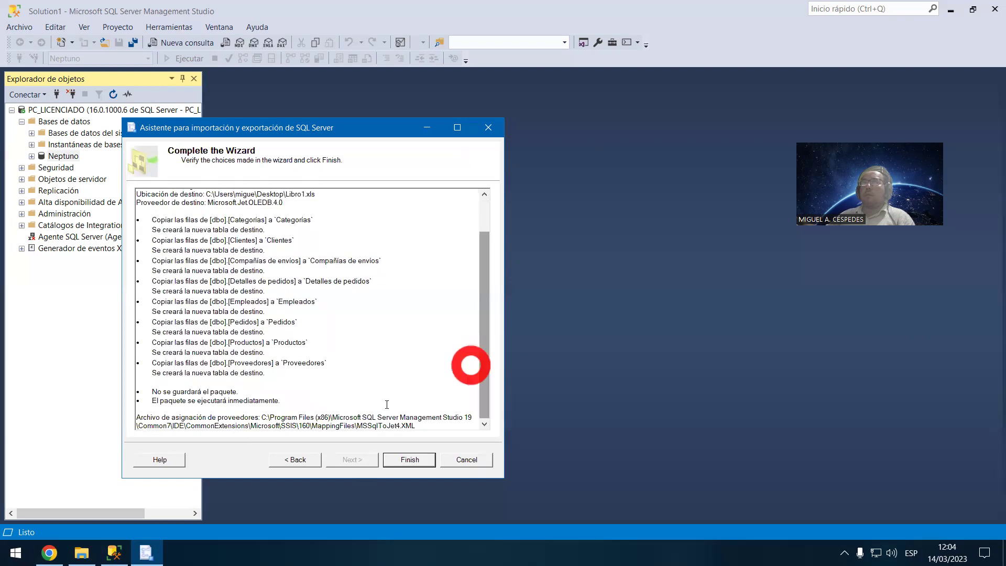
pyautogui.click(299, 460)
pyautogui.click(199, 219)
pyautogui.click(331, 341)
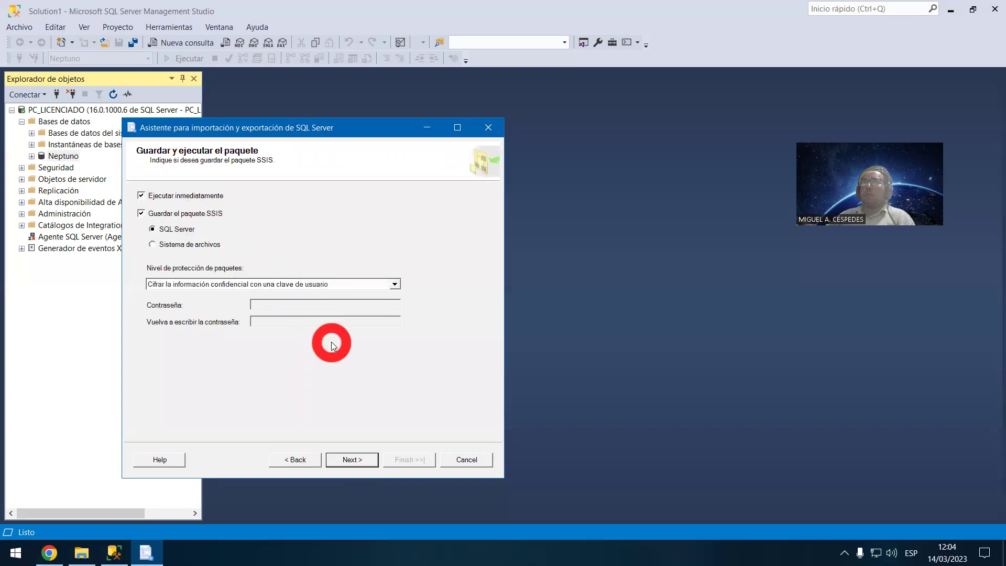
pyautogui.click(397, 283)
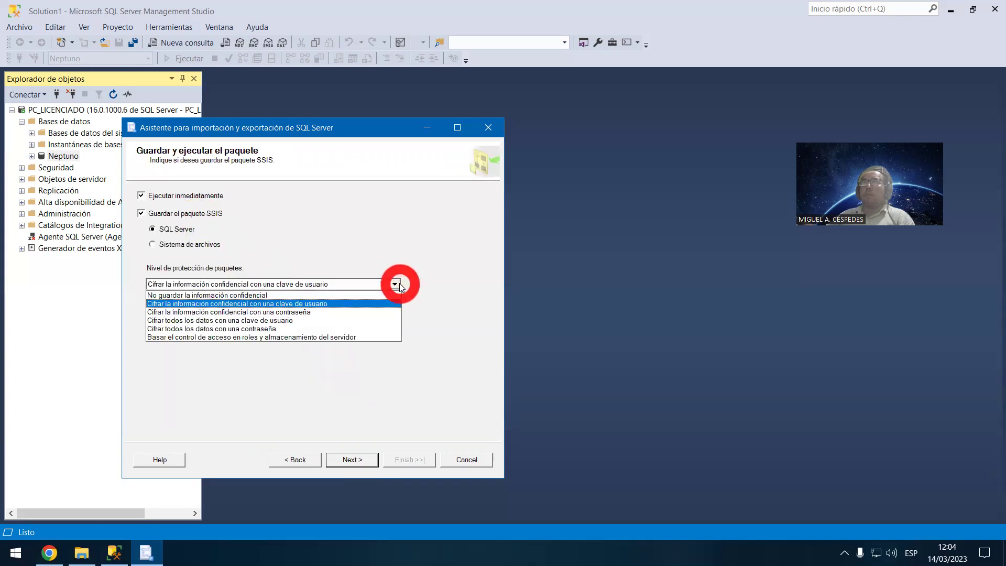
pyautogui.click(397, 283)
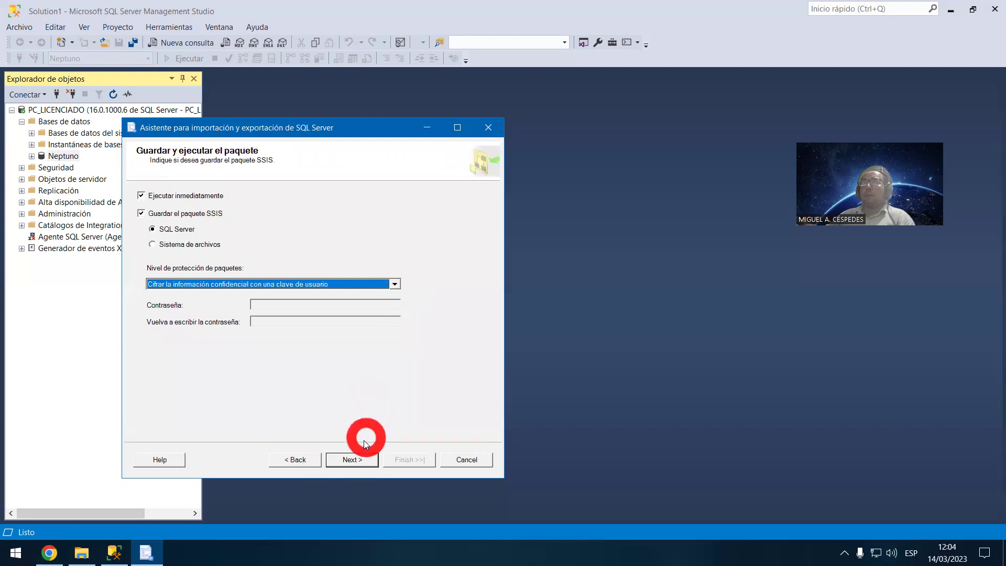
pyautogui.click(364, 456)
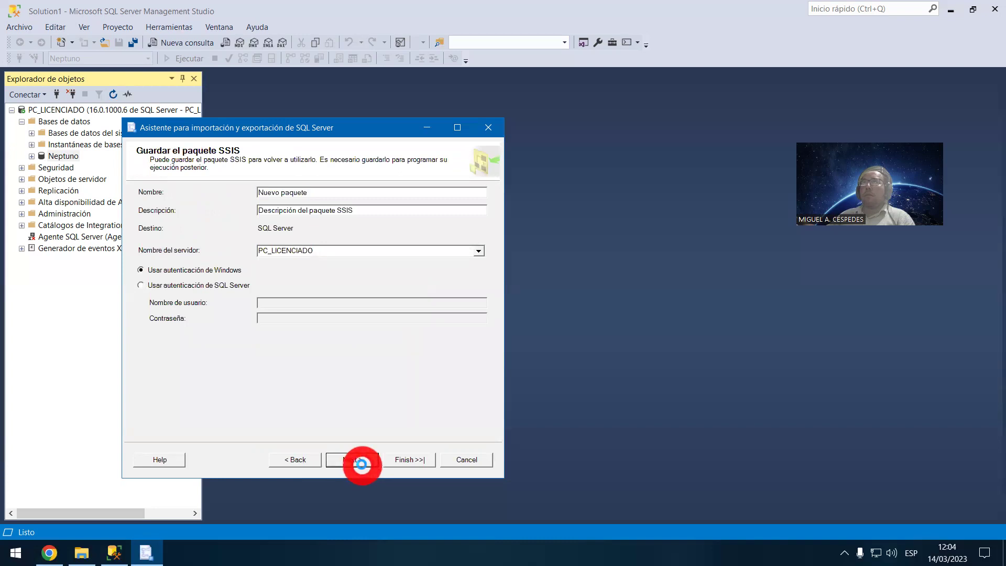
pyautogui.click(361, 463)
pyautogui.click(410, 463)
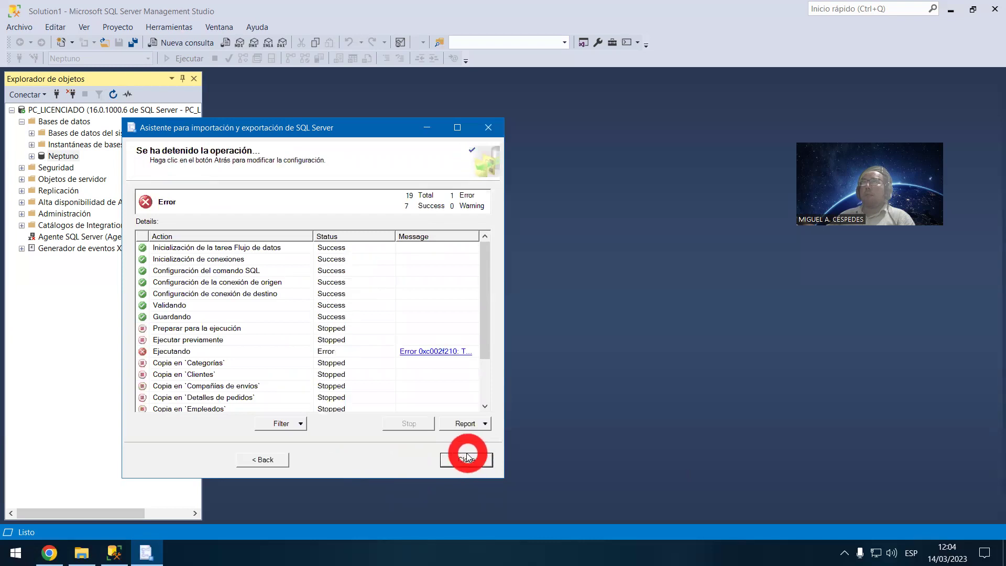
# Step: Try the export with the SSIS package saved to the file system as Nuevo paquete.dtsx, and exit the export wizard
pyautogui.click(280, 459)
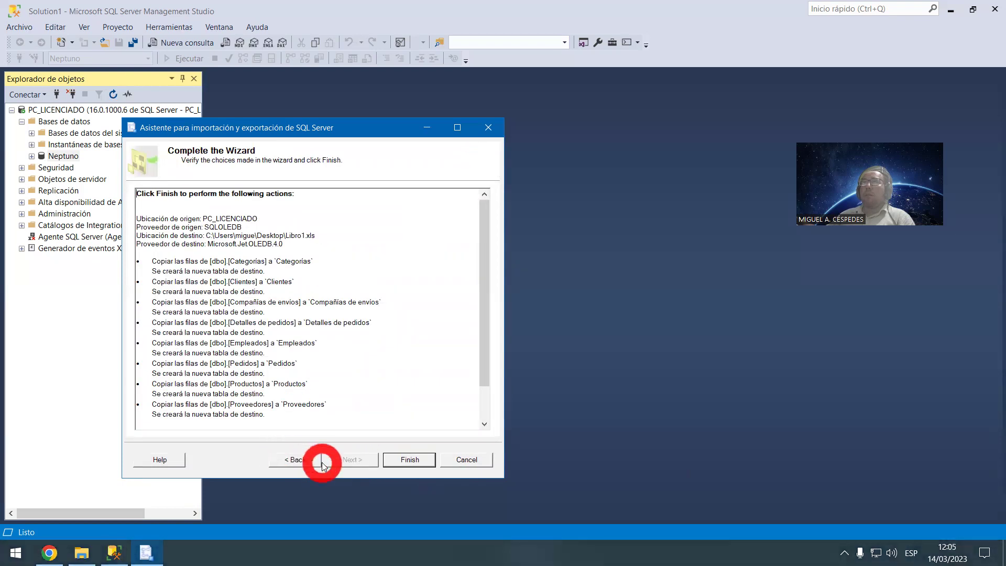
pyautogui.click(302, 463)
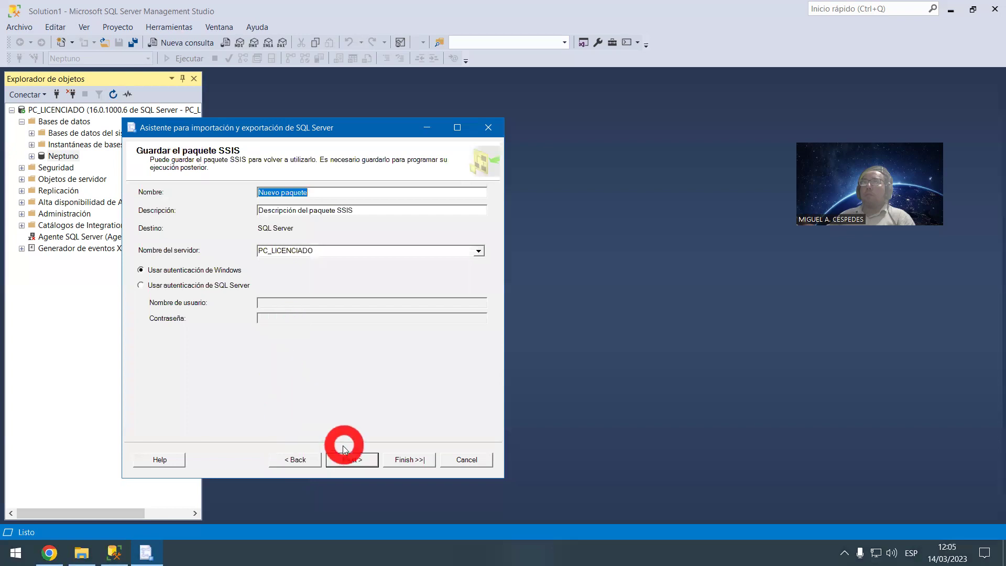
pyautogui.click(307, 462)
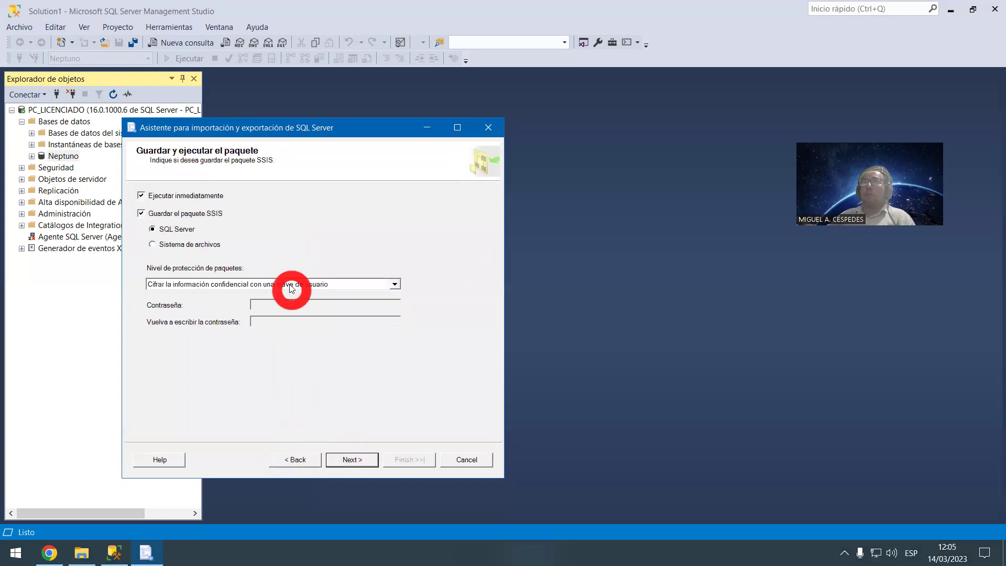
pyautogui.click(209, 245)
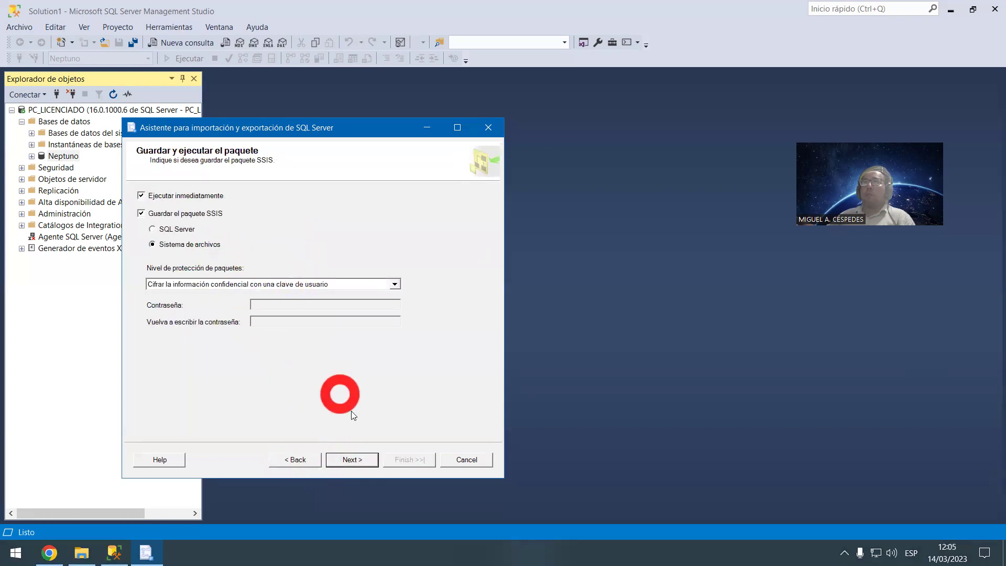
pyautogui.click(357, 461)
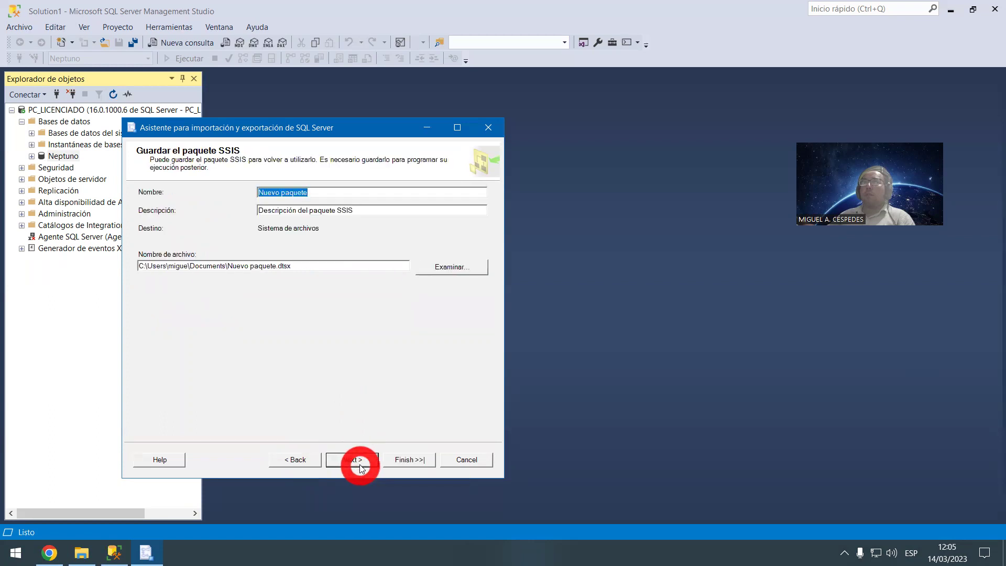
pyautogui.click(356, 460)
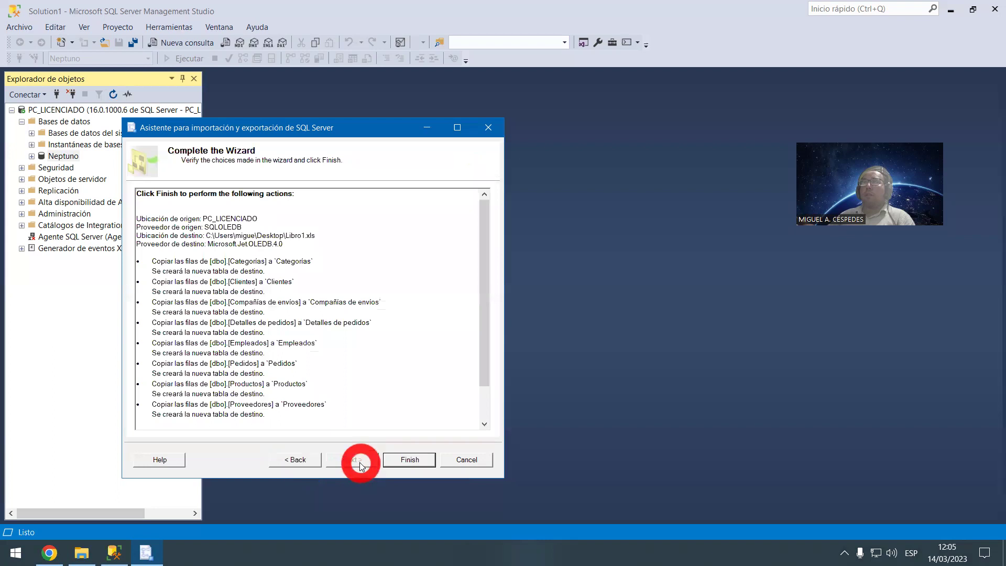
pyautogui.click(407, 459)
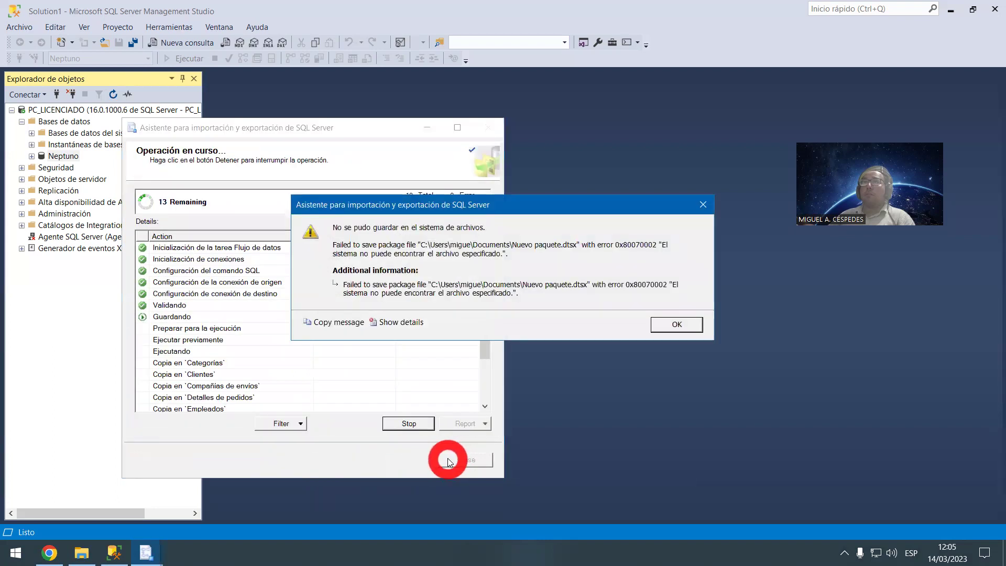
pyautogui.click(674, 326)
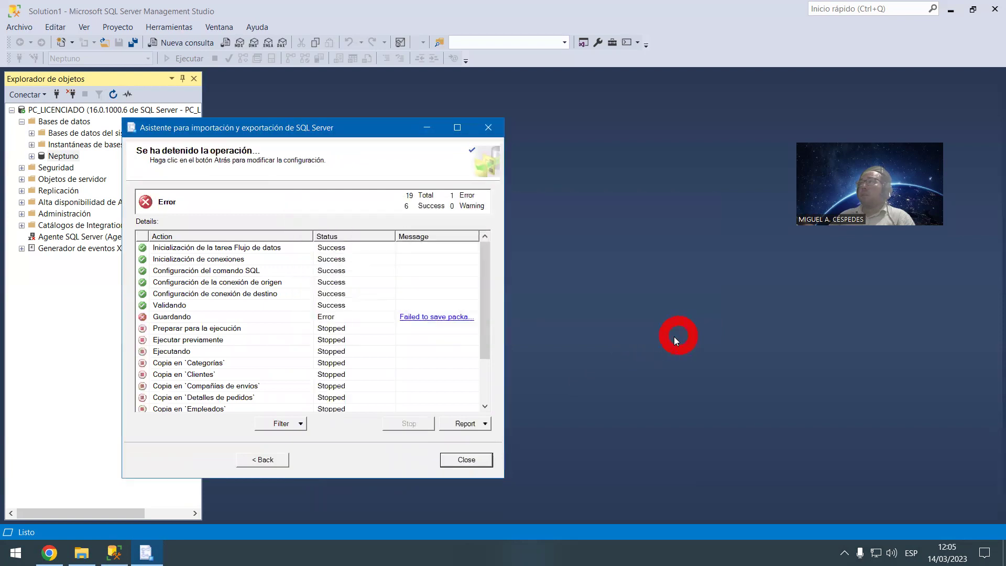
pyautogui.click(480, 454)
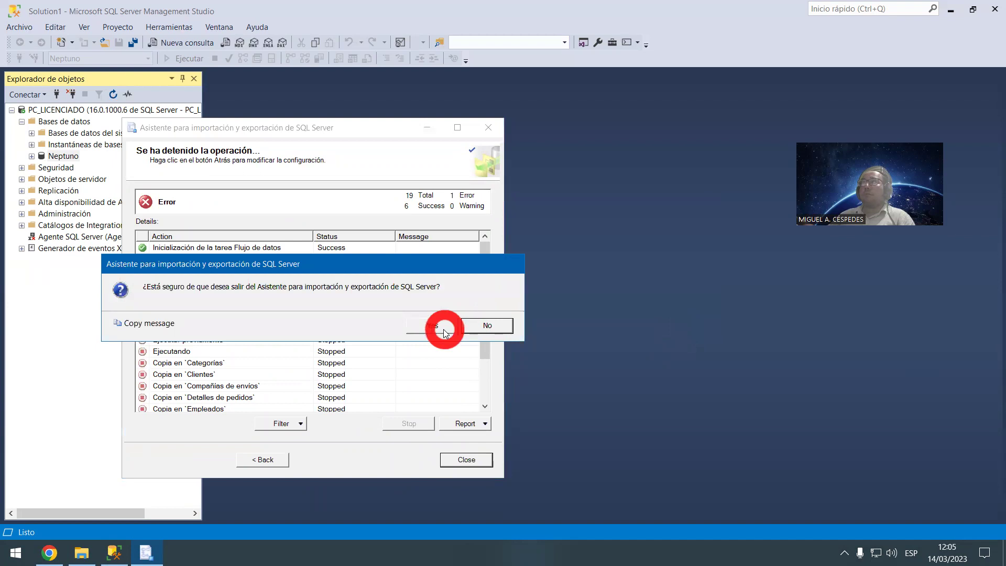
pyautogui.click(444, 332)
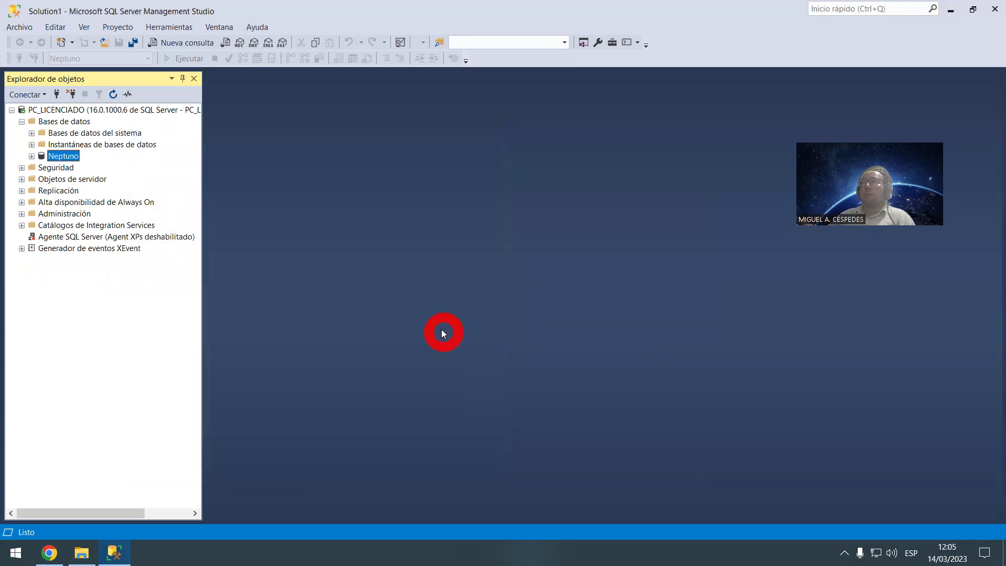
# Step: Open the Libro1 workbook from the desktop, check its contents and close it
pyautogui.doubleClick(540, 7)
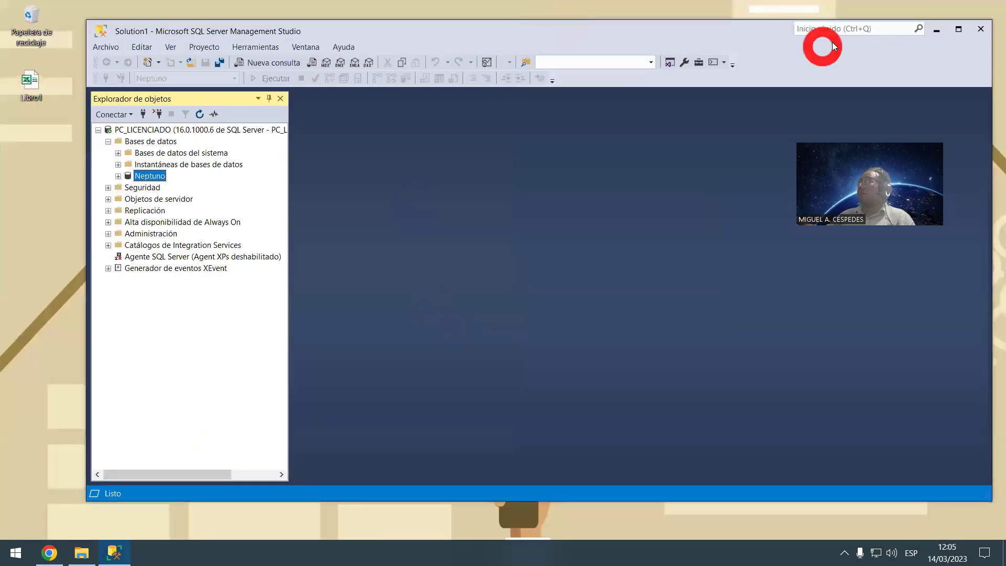
pyautogui.click(936, 28)
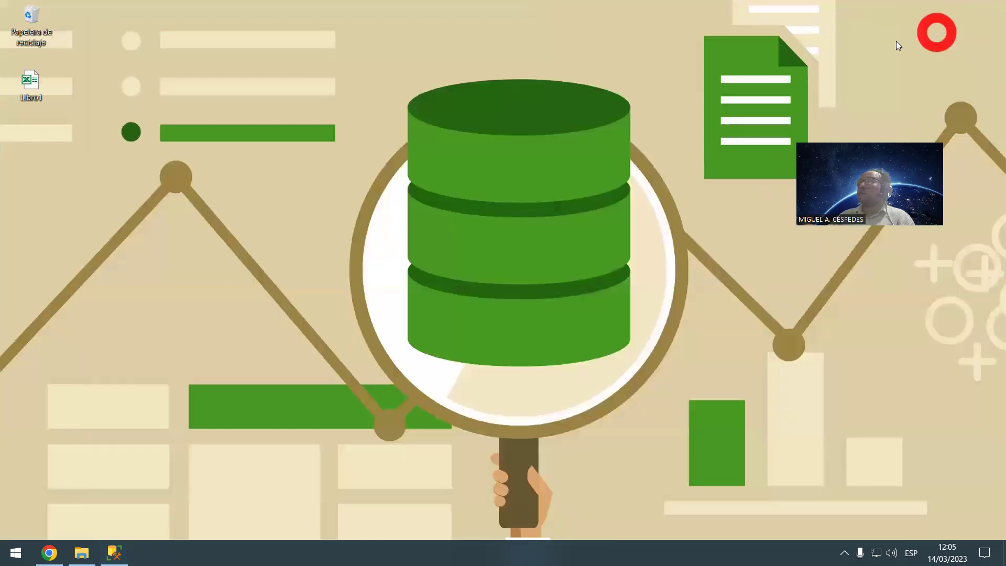
pyautogui.doubleClick(42, 76)
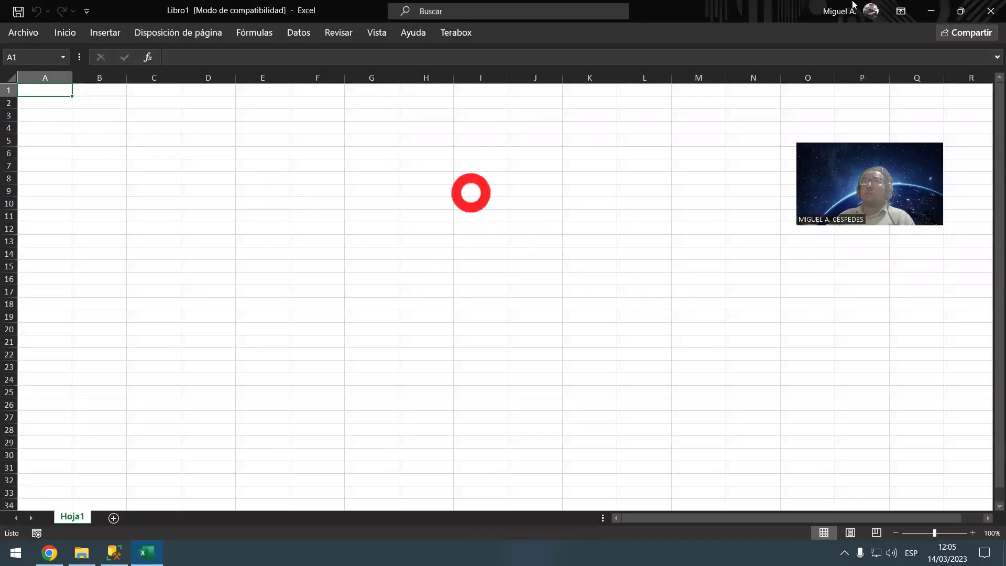
pyautogui.click(960, 11)
pyautogui.click(774, 45)
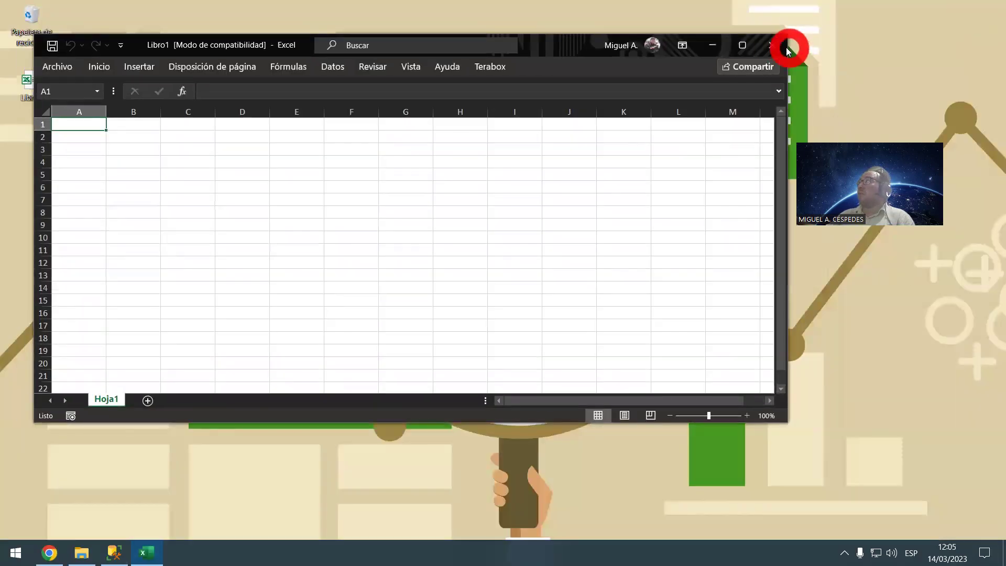
# Step: Delete the Libro1 workbook from the desktop
pyautogui.click(76, 92)
pyautogui.rightClick(32, 82)
pyautogui.click(93, 396)
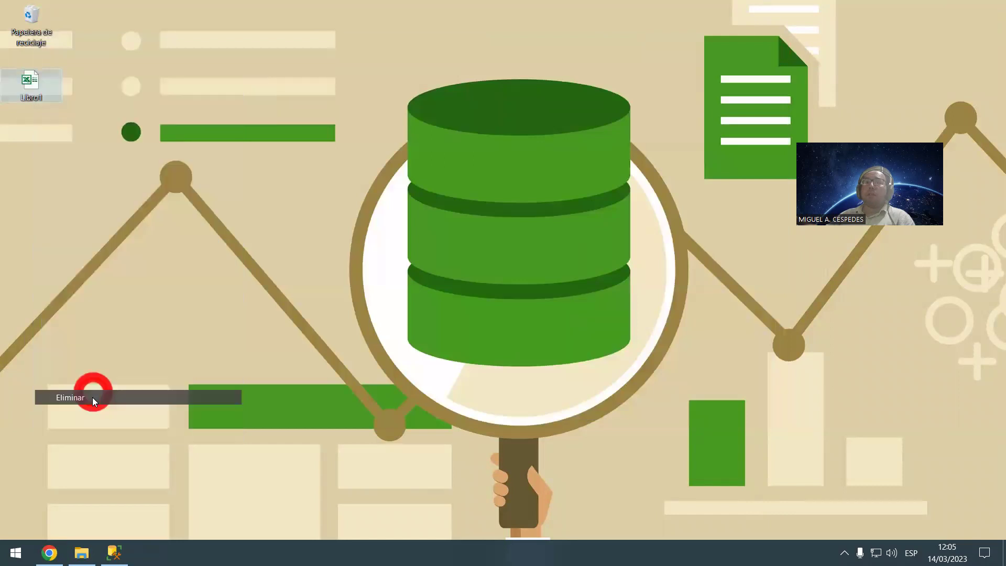
# Step: Switch back to SQL Server Management Studio, start a flat file import for the Neptuno database and proceed to the input file settings
pyautogui.click(117, 547)
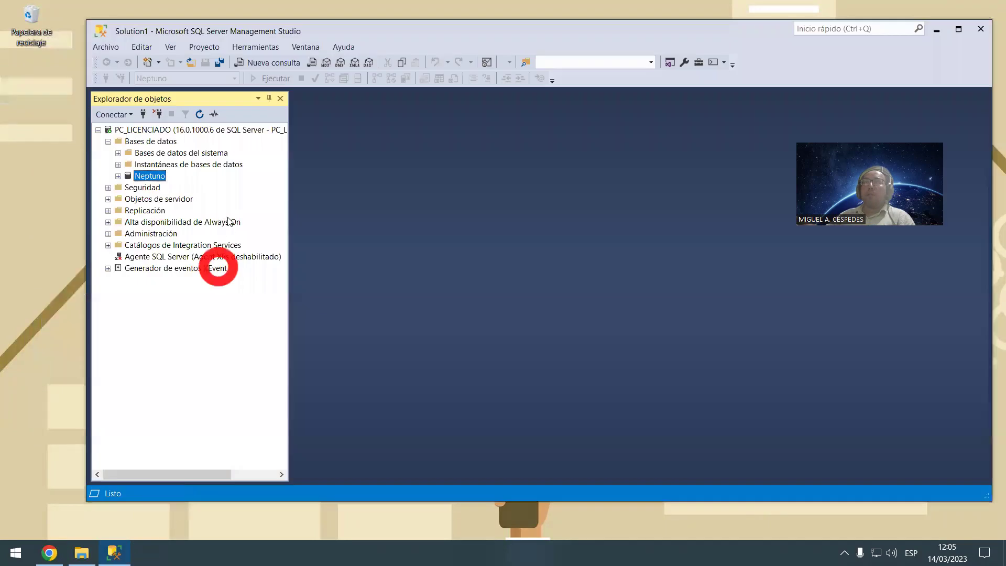
pyautogui.doubleClick(230, 24)
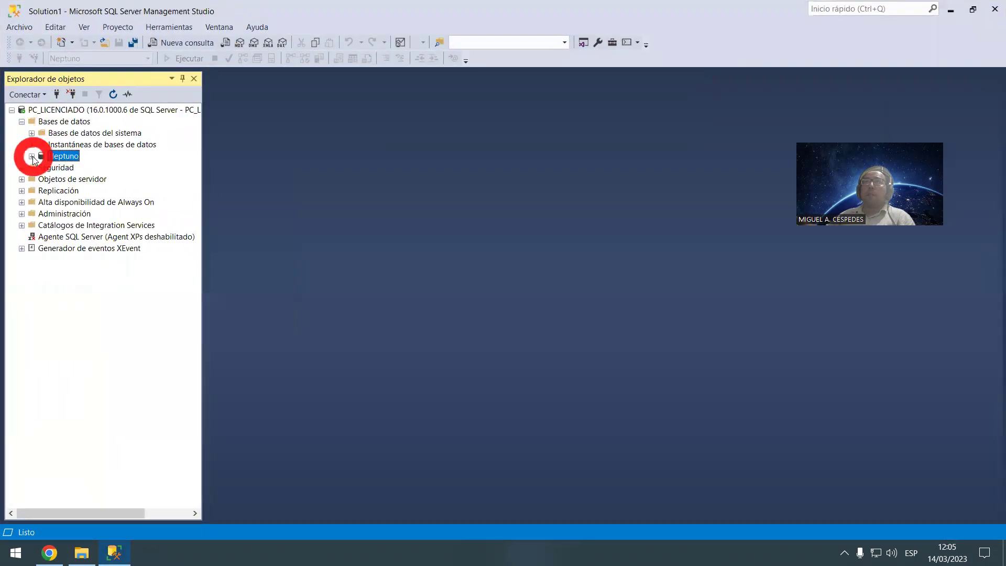
pyautogui.click(31, 156)
pyautogui.rightClick(63, 158)
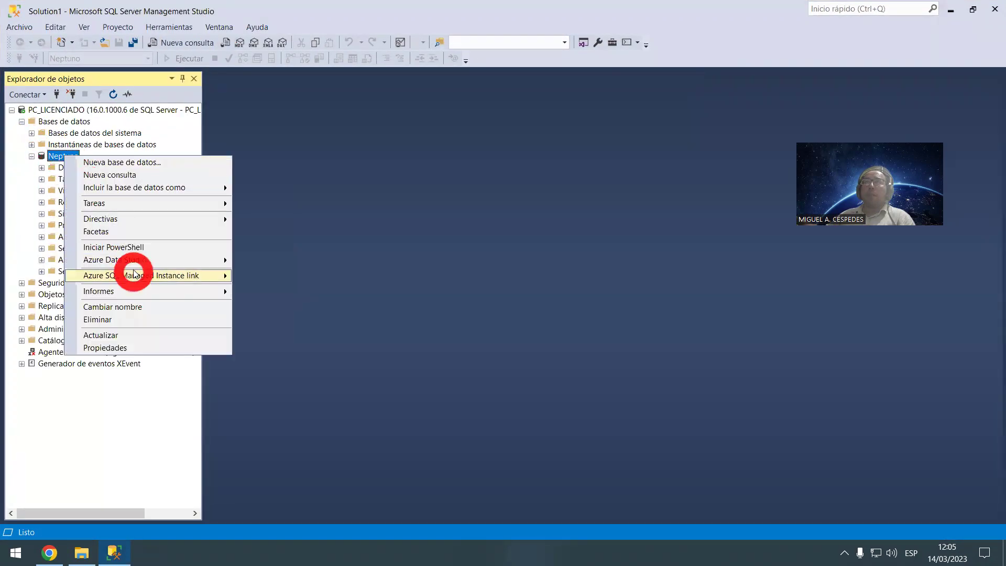
pyautogui.moveTo(180, 217)
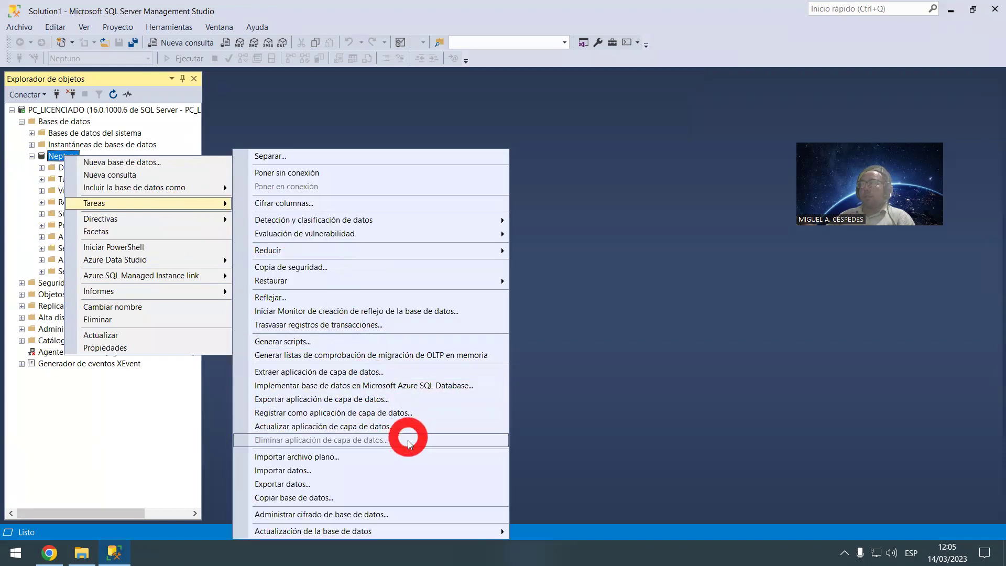
pyautogui.click(412, 457)
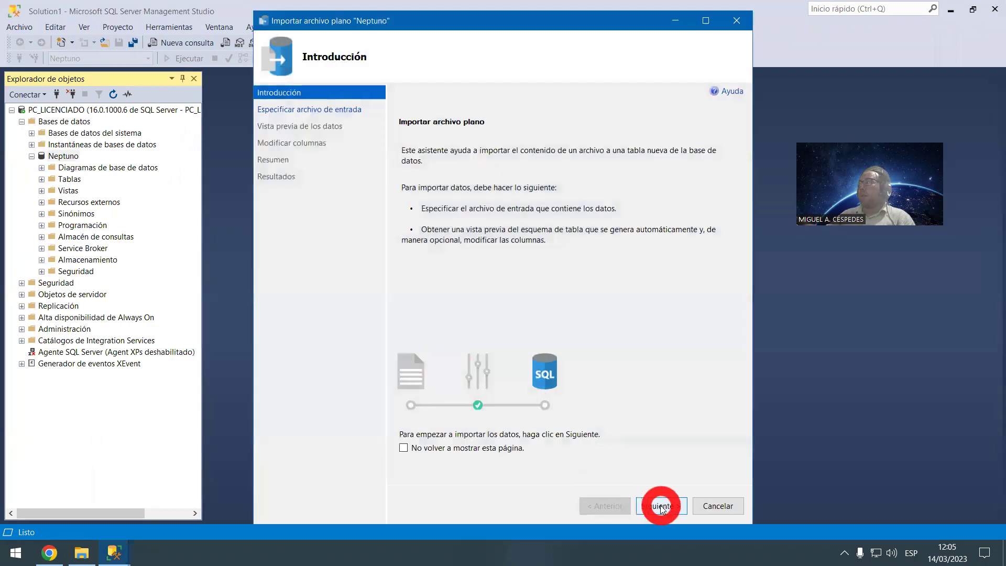
pyautogui.click(663, 507)
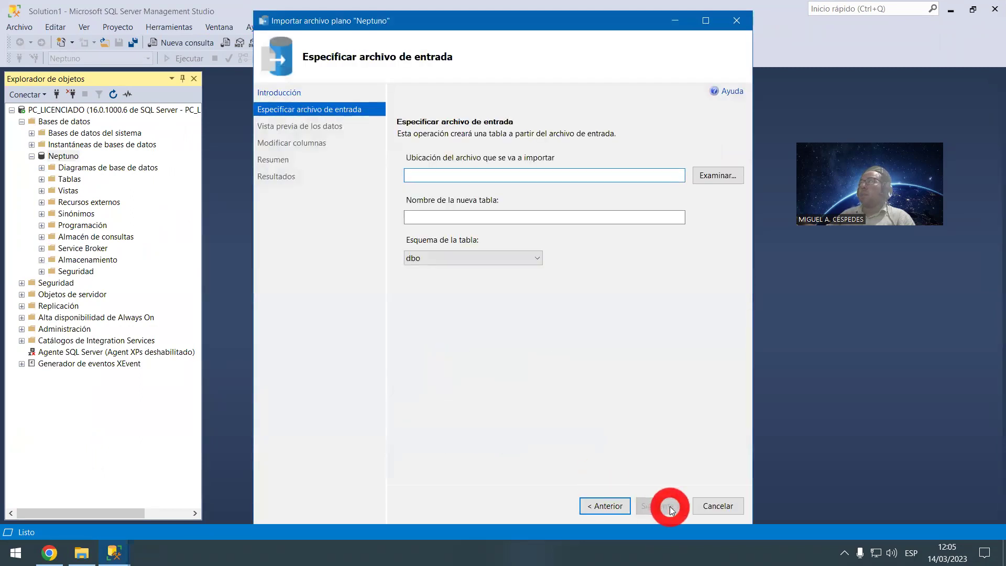
# Step: Create a new text document named SQL on the desktop and choose it as the flat file to import
pyautogui.click(722, 176)
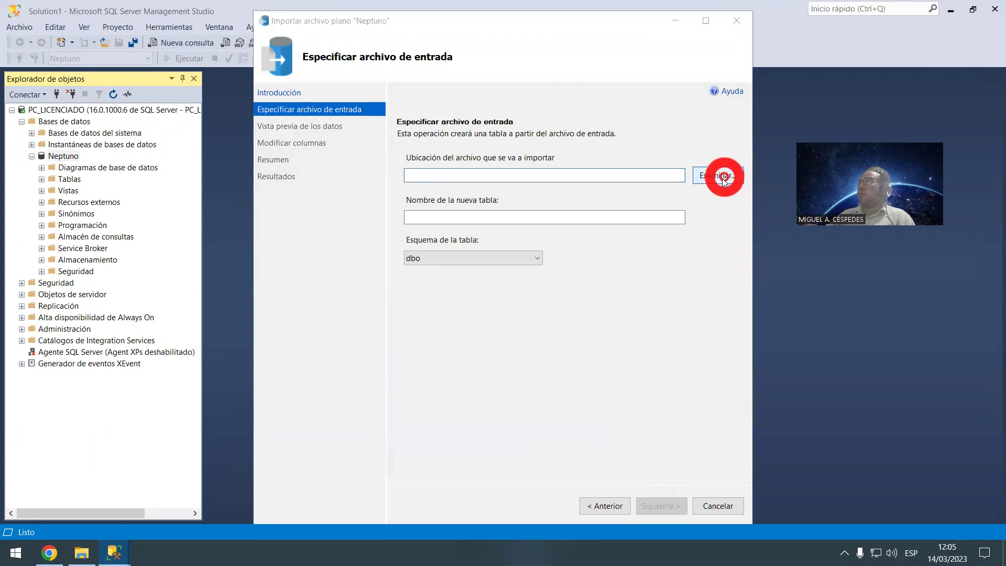
pyautogui.click(557, 324)
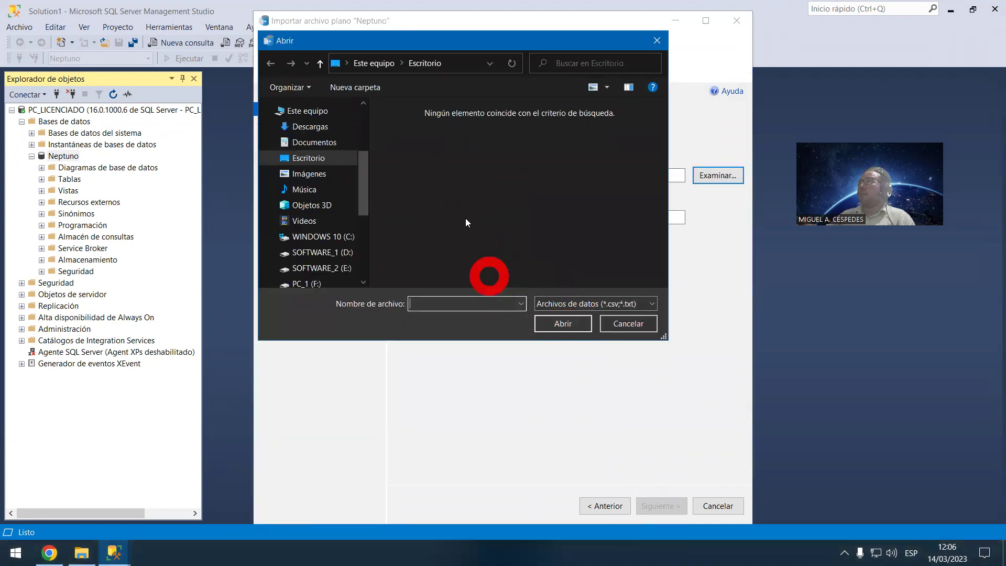
pyautogui.rightClick(451, 167)
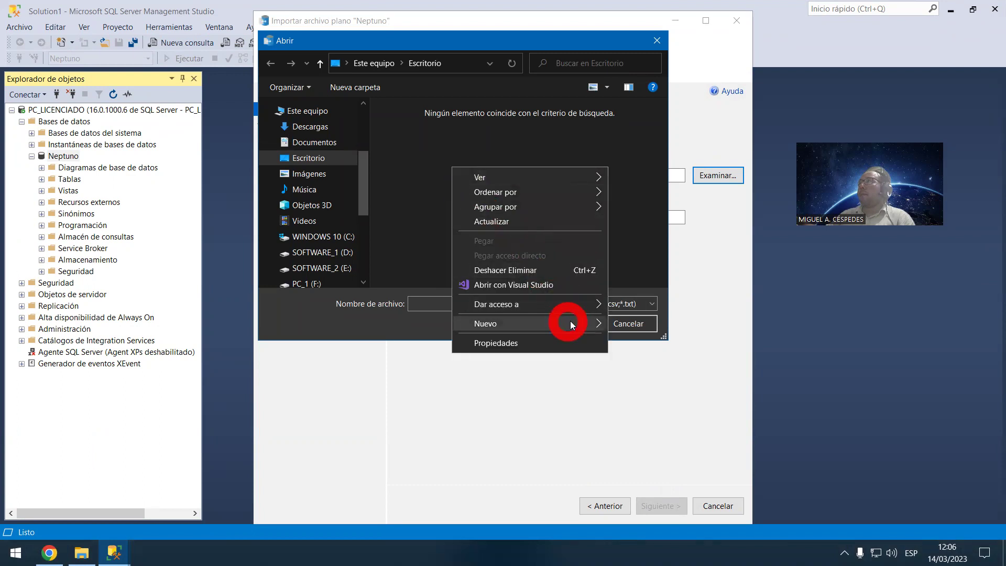
pyautogui.moveTo(597, 323)
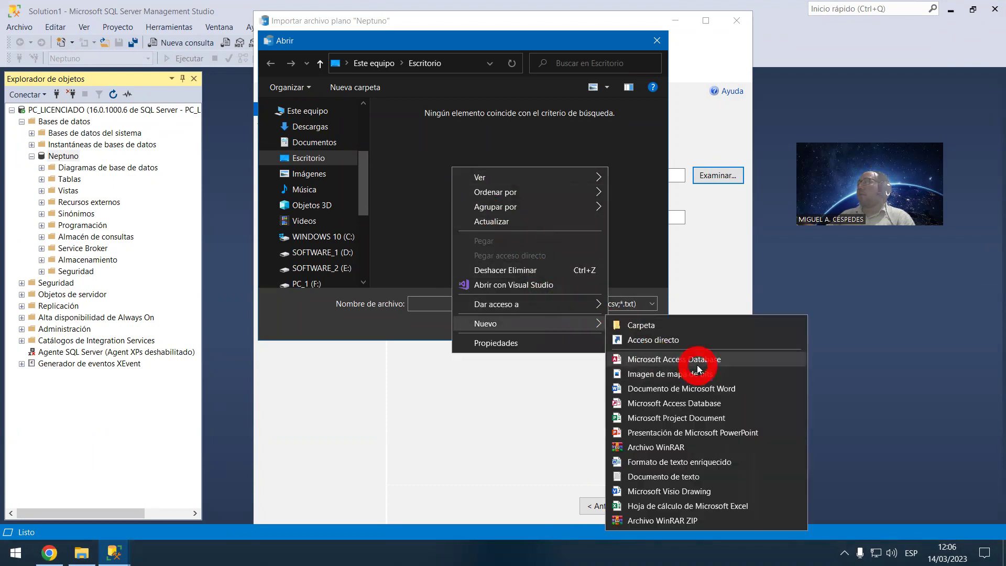
pyautogui.click(676, 476)
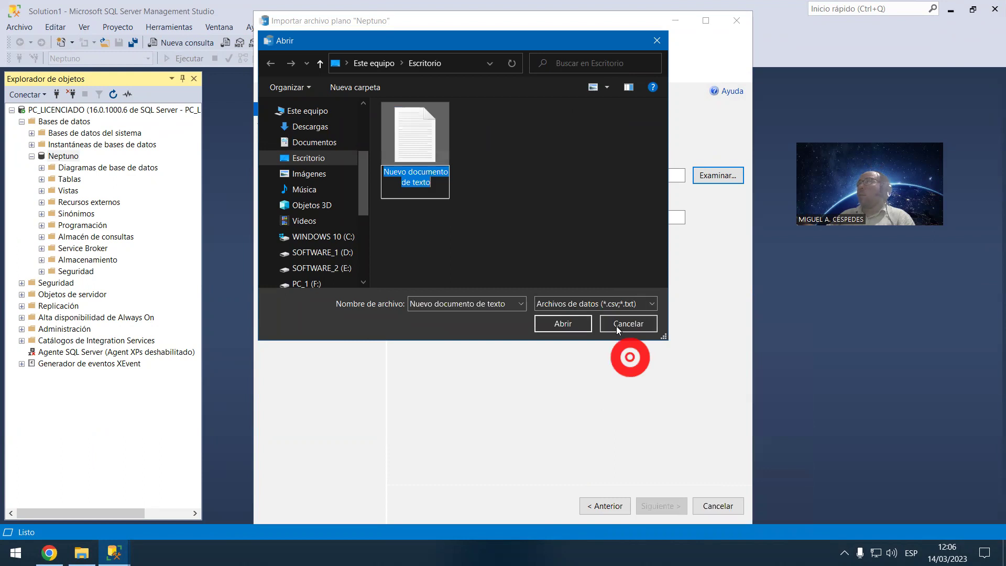
pyautogui.write('SQL')
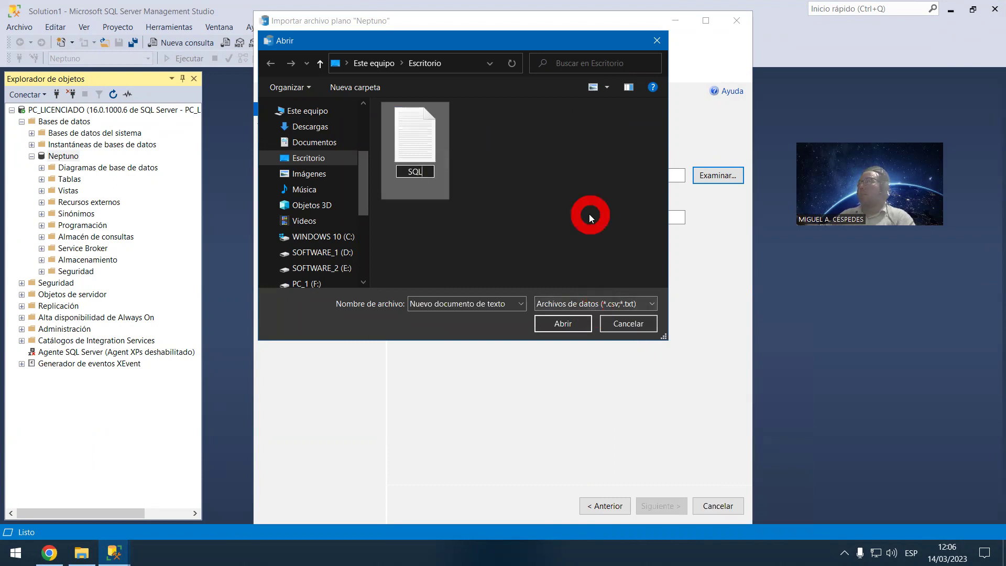
pyautogui.click(542, 220)
pyautogui.doubleClick(419, 131)
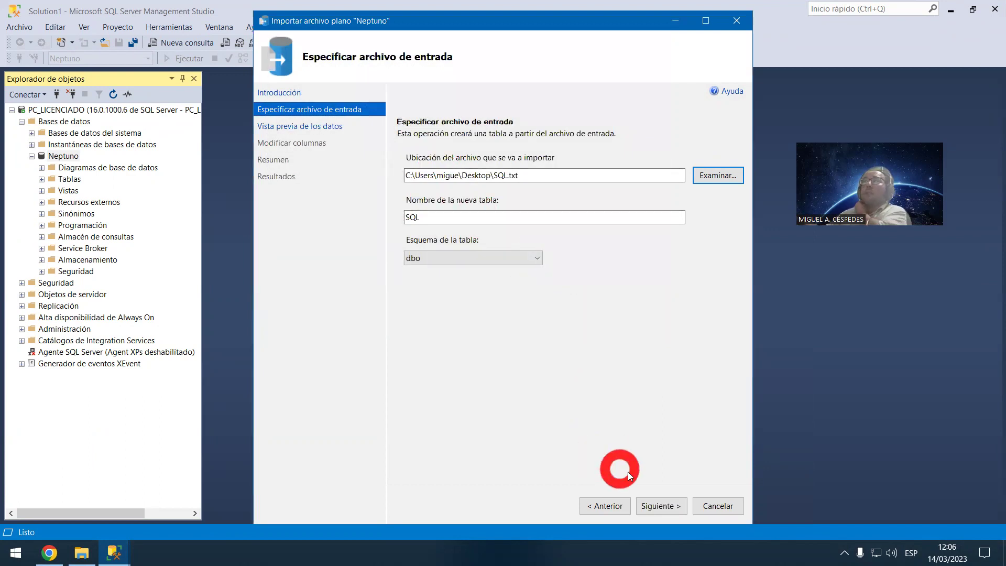
# Step: Try to preview the data of SQL.txt for the new SQL table, and exit the flat file import
pyautogui.click(651, 506)
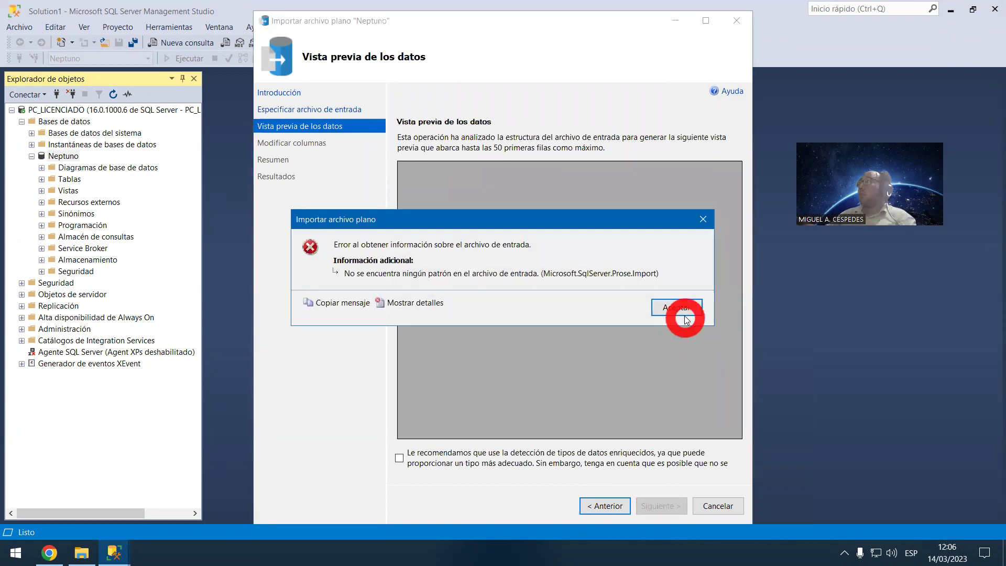
pyautogui.click(684, 308)
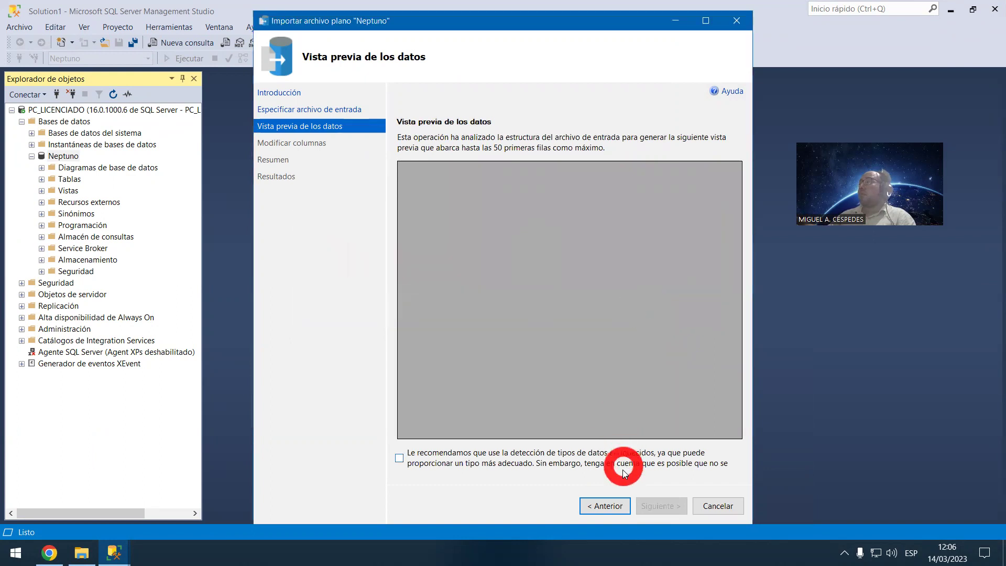
pyautogui.click(579, 451)
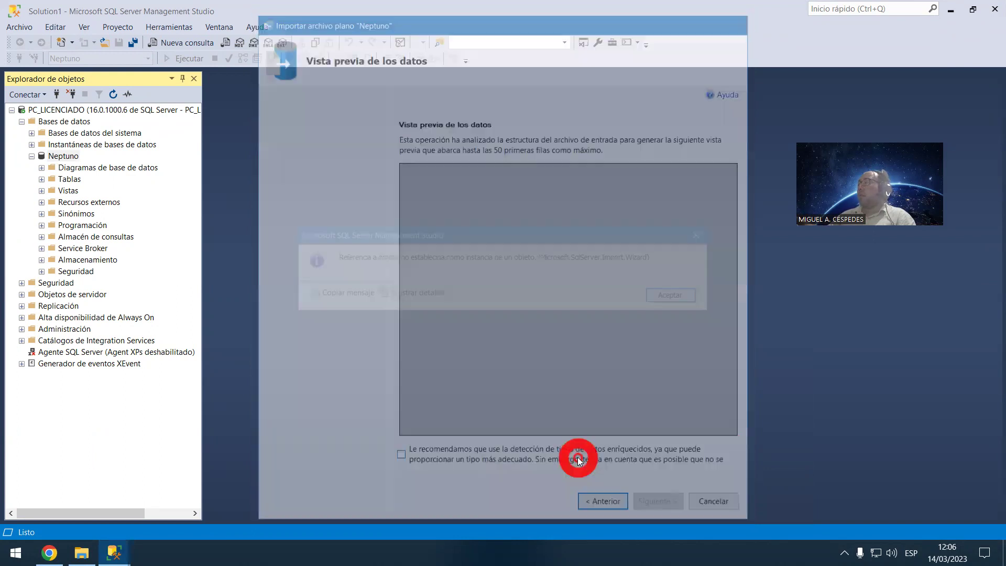
pyautogui.click(668, 297)
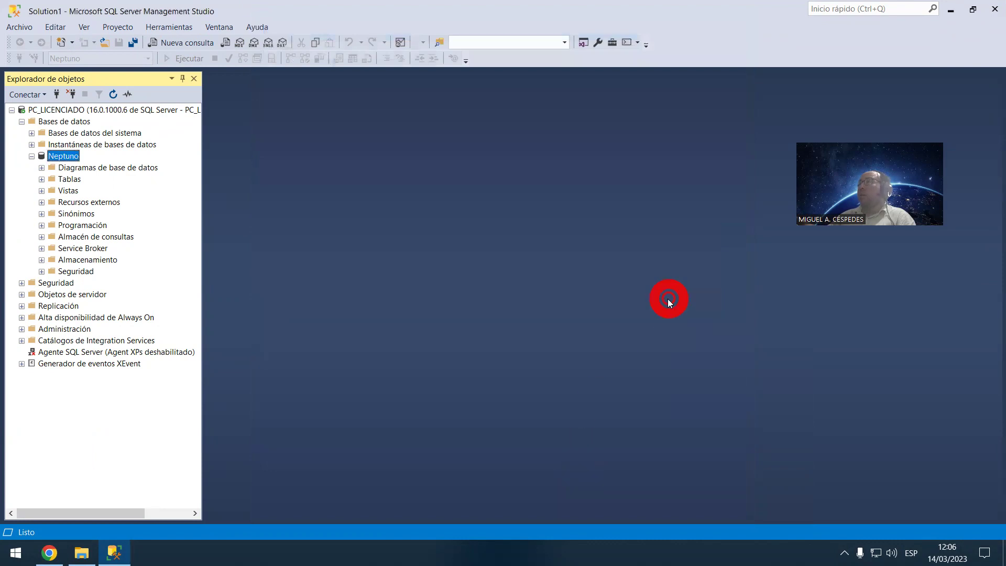
# Step: Start the flat file import for the Neptuno database again and select SQL.txt from the desktop as the input file
pyautogui.rightClick(75, 161)
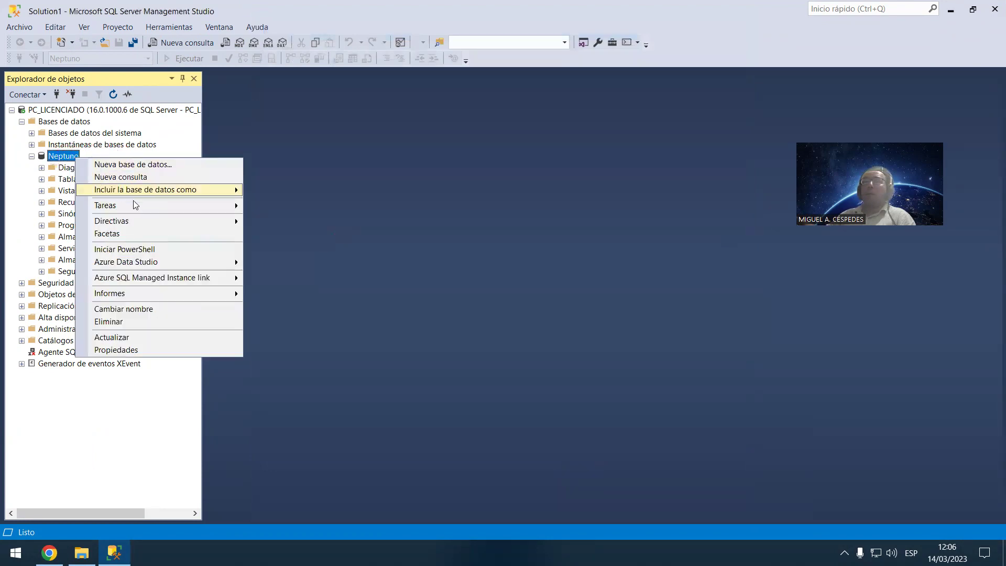
pyautogui.click(176, 205)
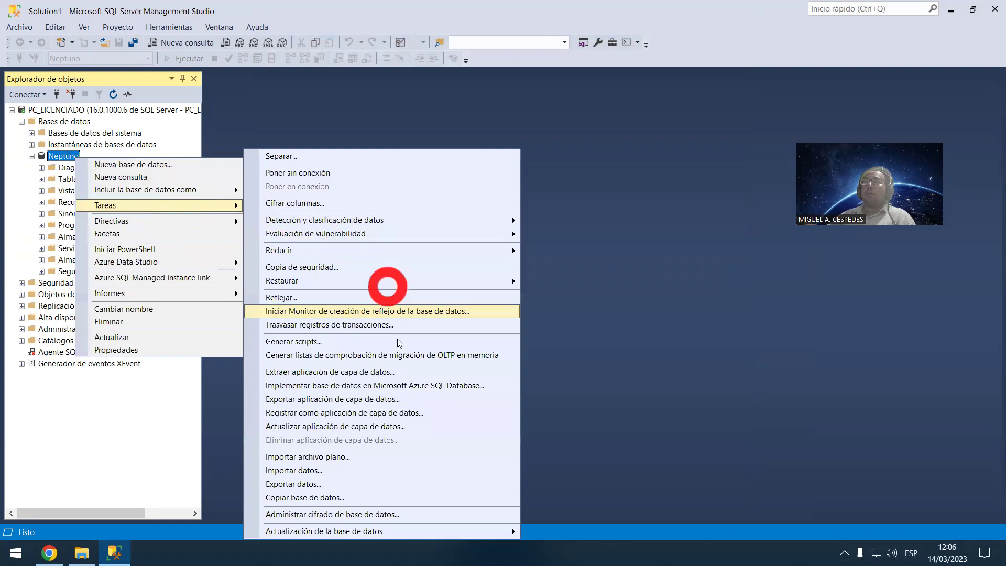
pyautogui.click(452, 461)
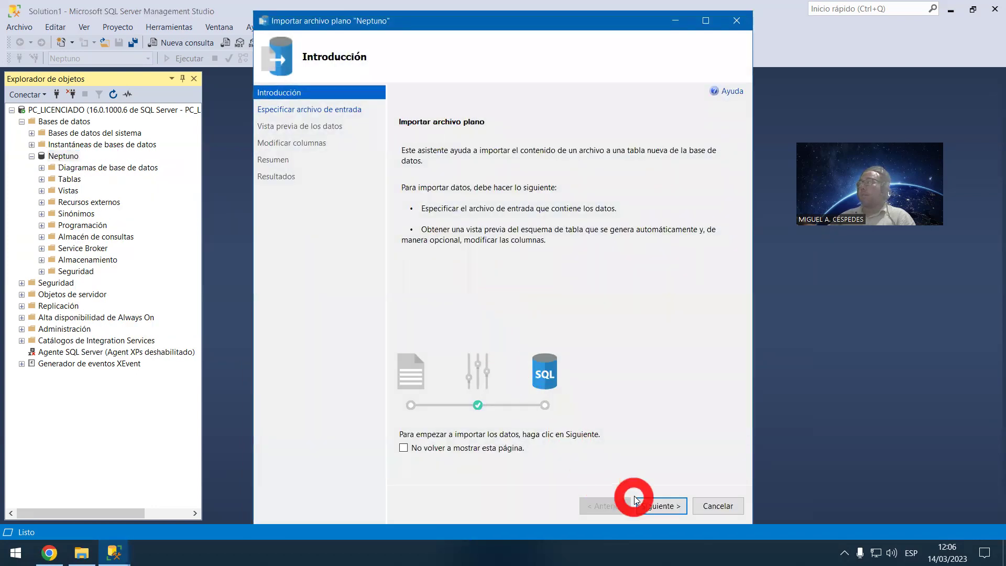
pyautogui.click(661, 506)
pyautogui.click(577, 218)
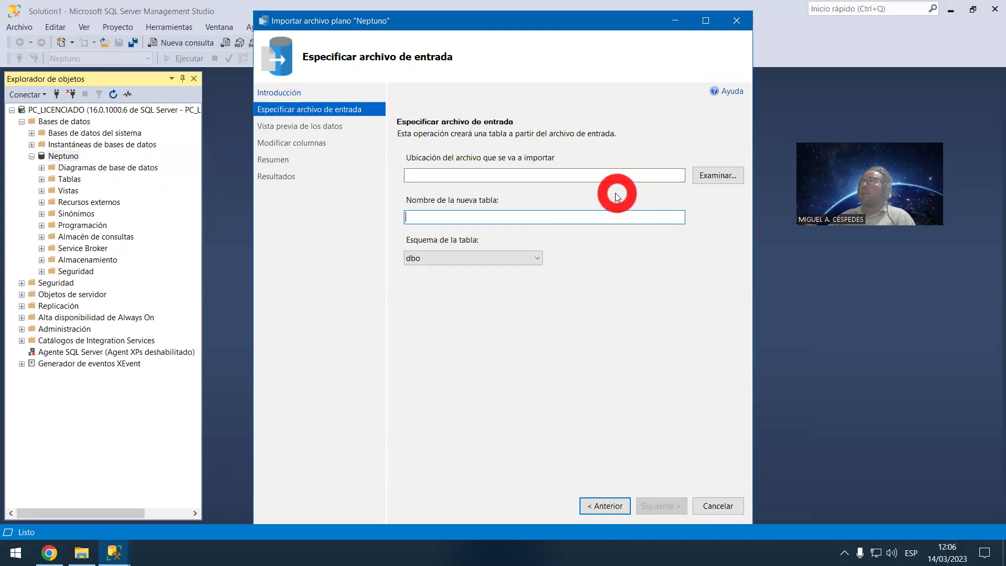
pyautogui.click(705, 177)
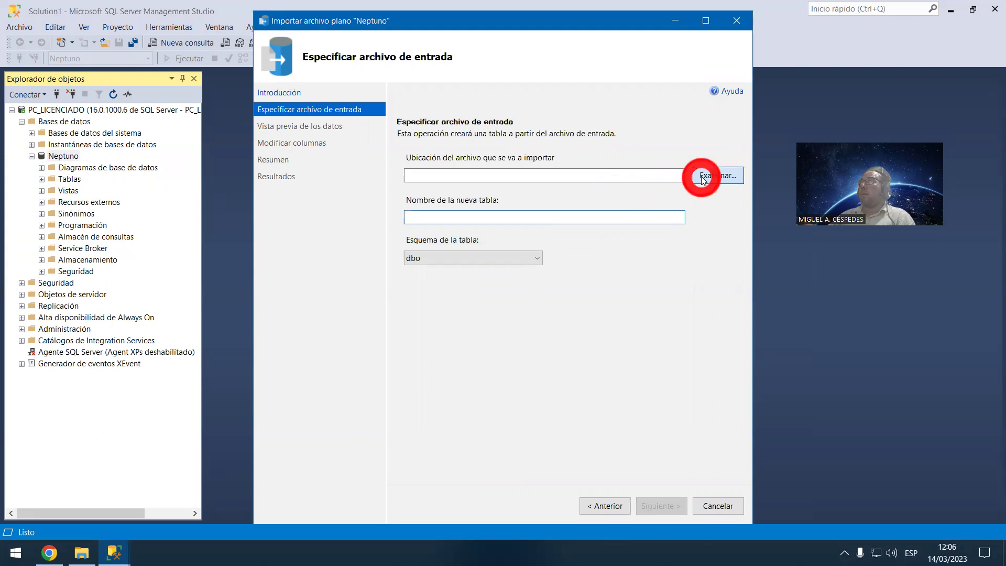
pyautogui.click(419, 139)
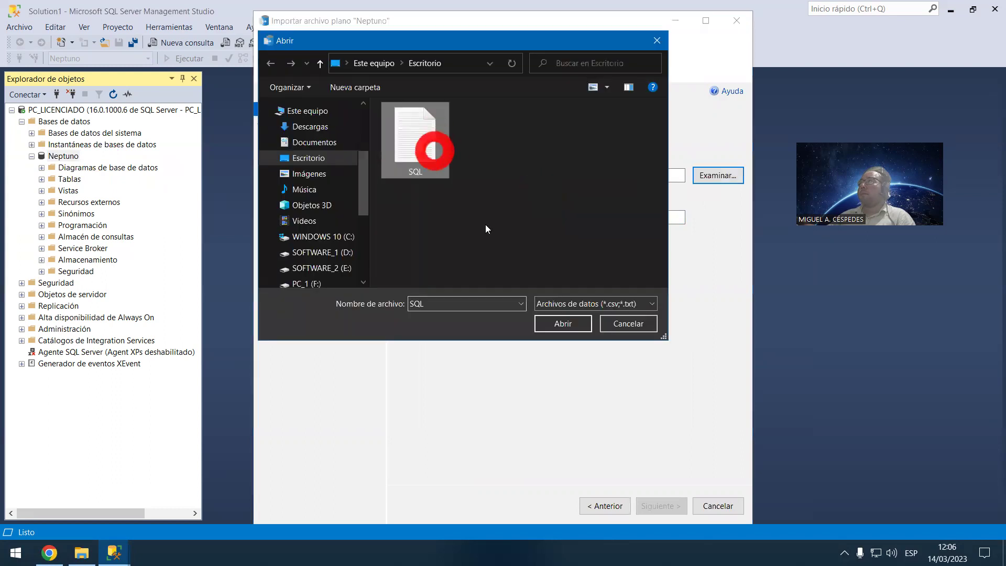
pyautogui.click(580, 319)
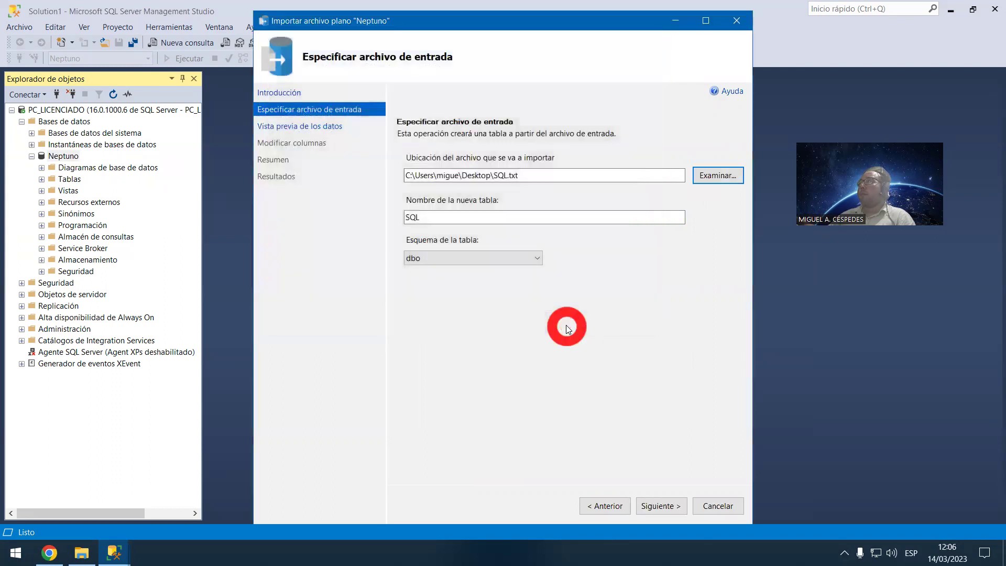
# Step: Try to preview the SQL.txt import with the table schema dbo, and dismiss the import
pyautogui.click(536, 257)
pyautogui.click(524, 269)
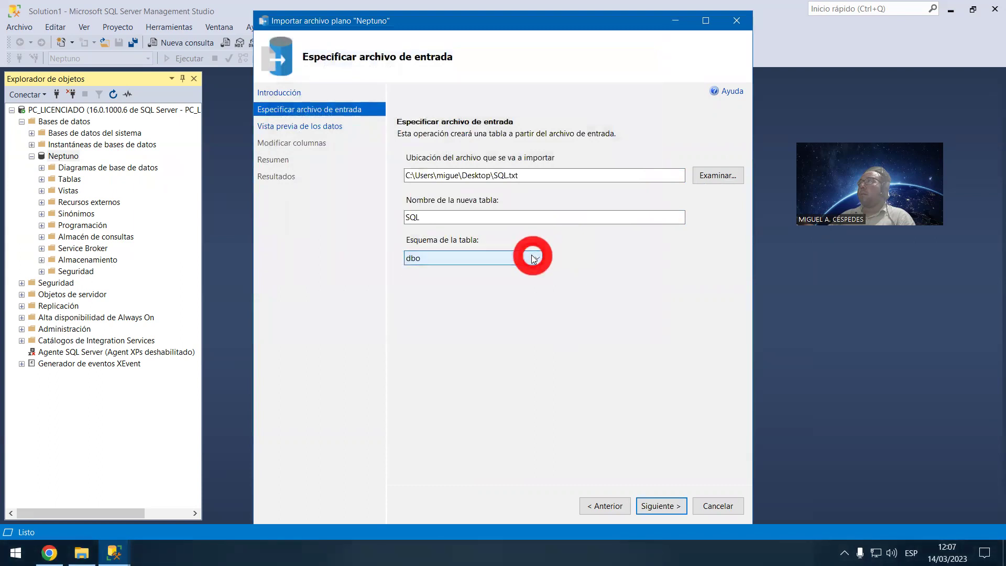
pyautogui.click(672, 505)
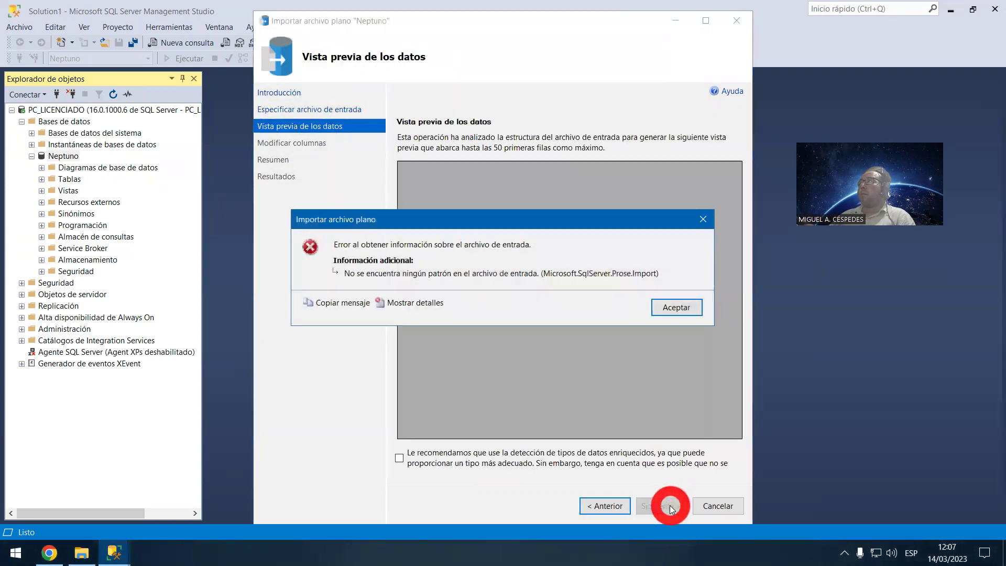
pyautogui.click(688, 310)
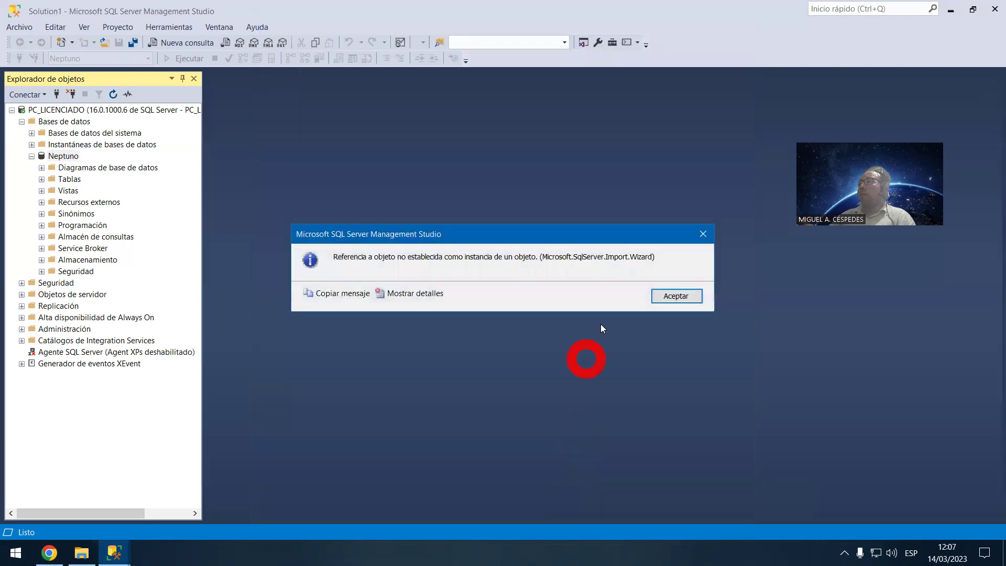
pyautogui.click(658, 300)
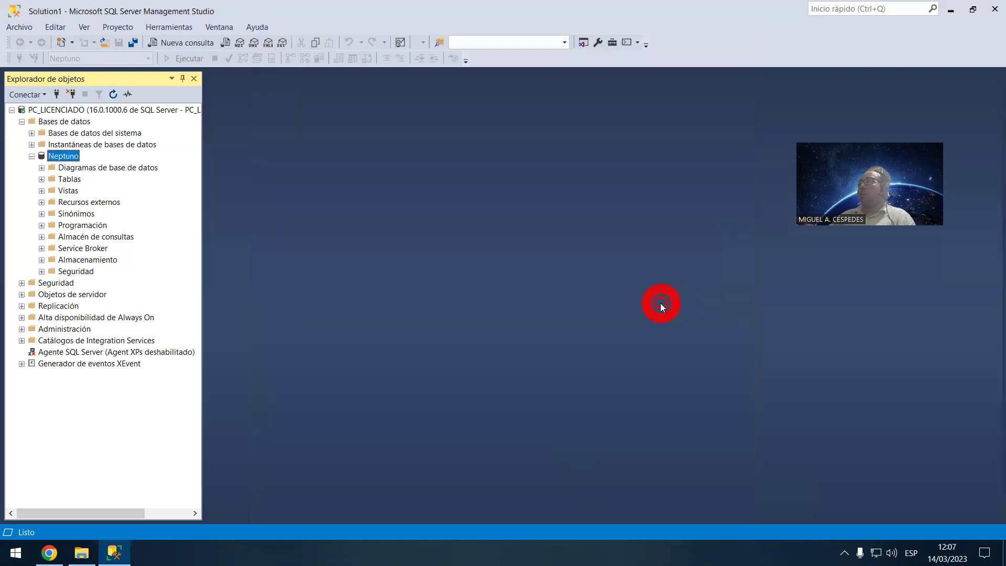
# Step: Start script generation for the Neptuno database, choosing specific objects and including all of its tables
pyautogui.click(32, 156)
pyautogui.rightClick(50, 157)
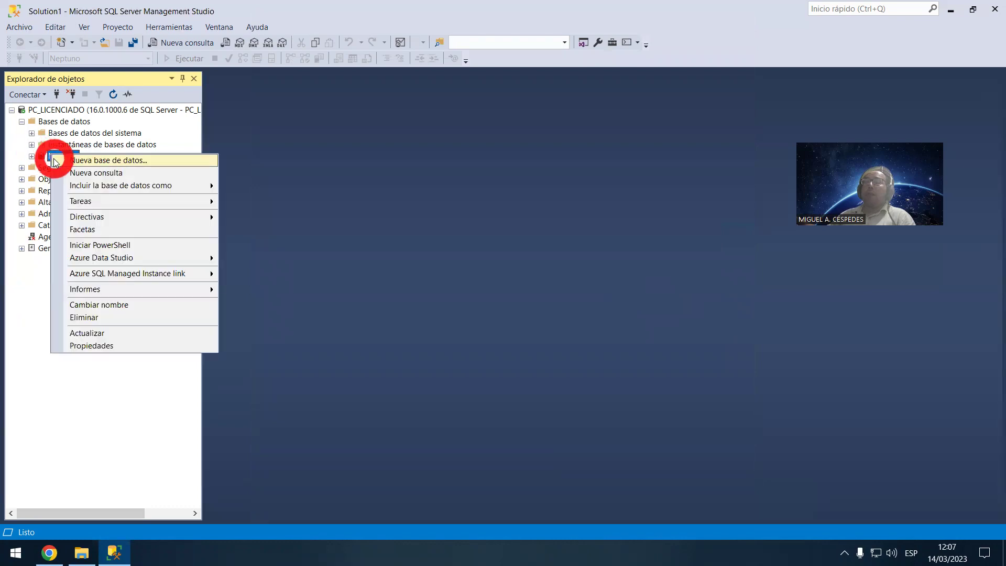
pyautogui.moveTo(174, 201)
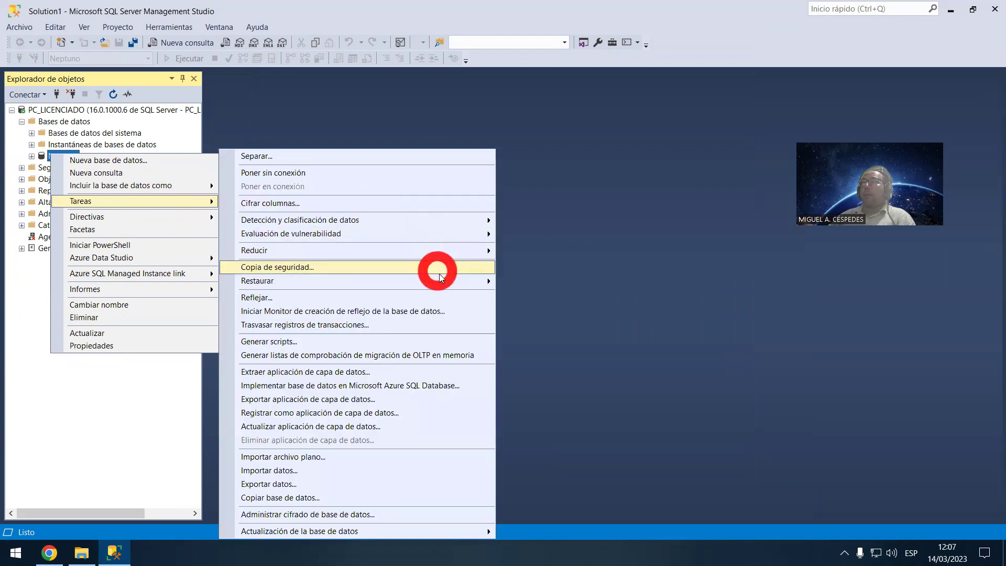
pyautogui.moveTo(446, 286)
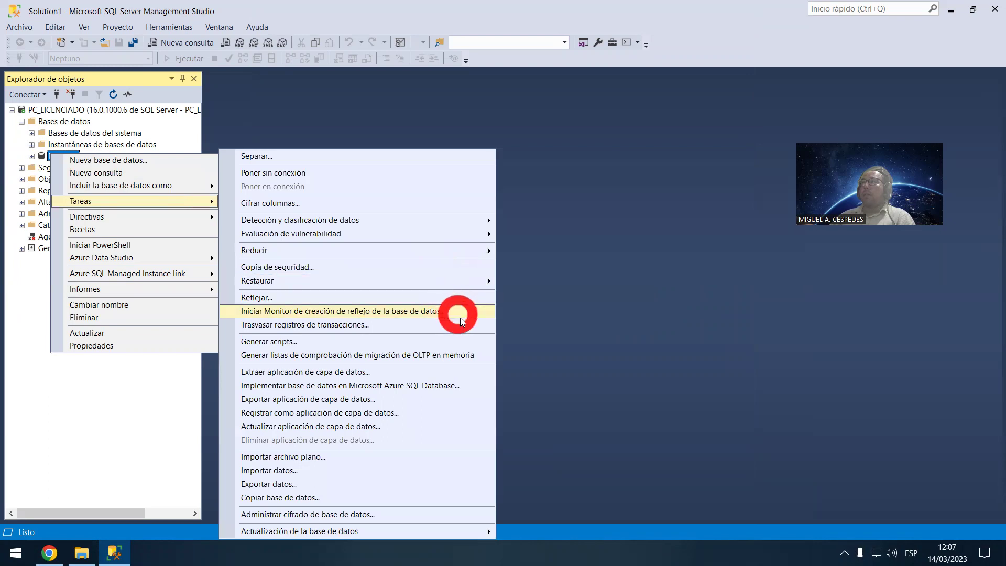
pyautogui.click(485, 344)
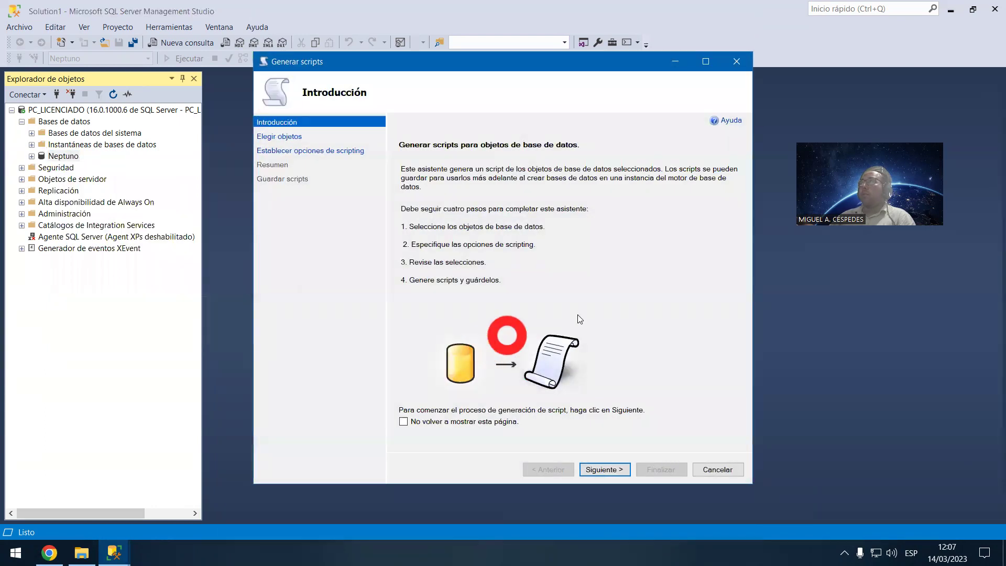
pyautogui.click(609, 468)
pyautogui.click(473, 185)
pyautogui.click(414, 203)
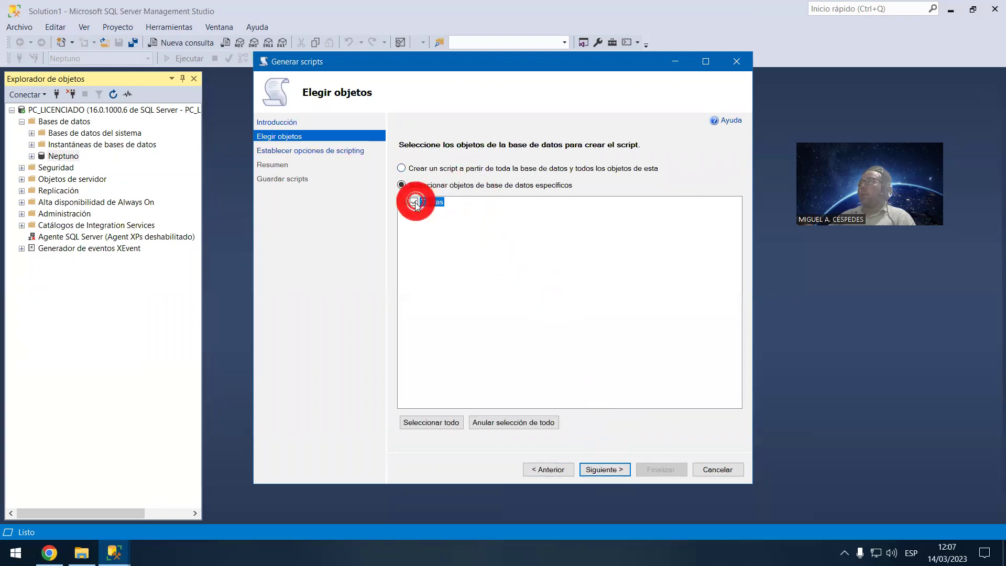
pyautogui.click(404, 202)
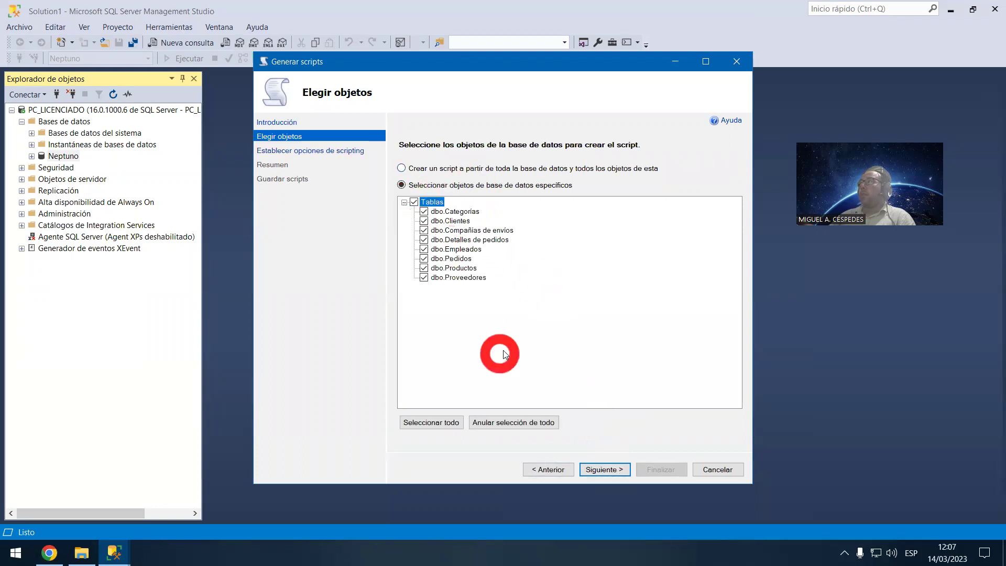
# Step: Set the script output to open in a new query window, generate the script and finish the wizard
pyautogui.click(612, 470)
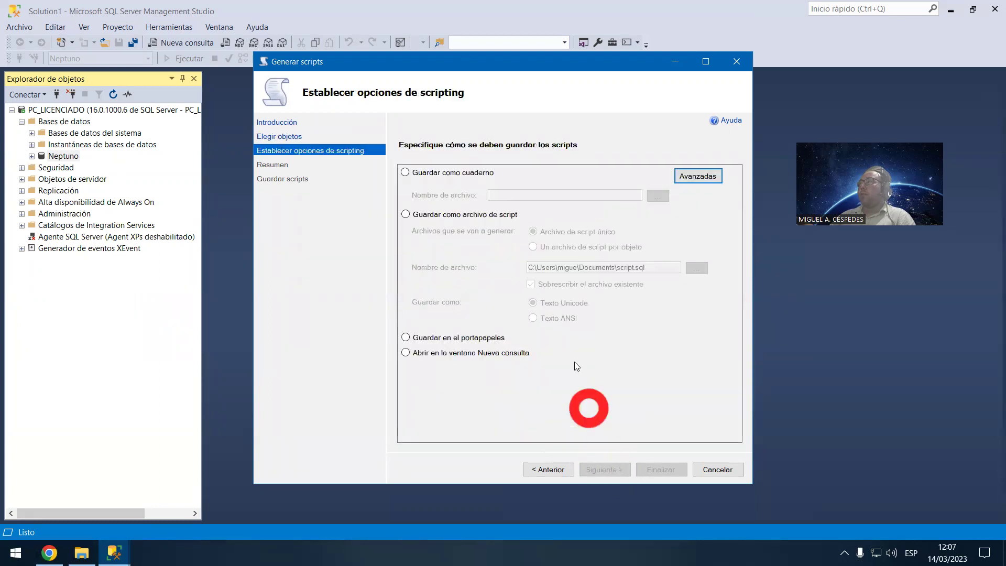
pyautogui.click(524, 352)
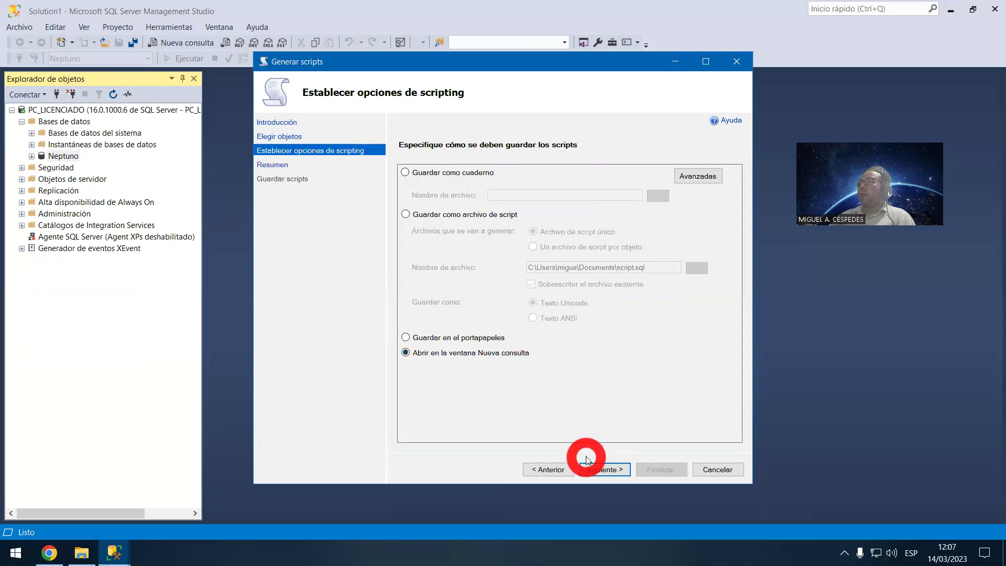
pyautogui.click(606, 470)
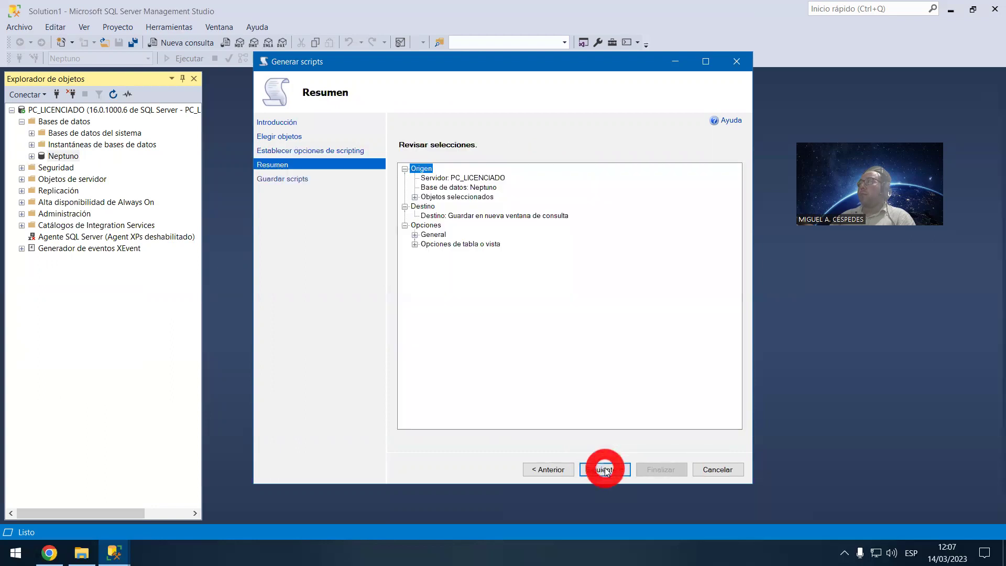
pyautogui.click(605, 470)
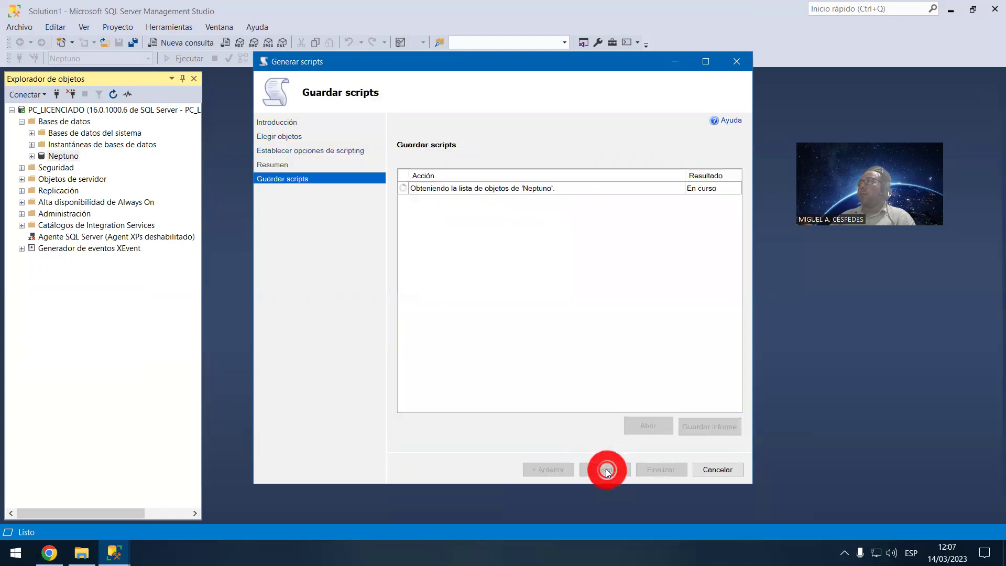
pyautogui.click(652, 468)
# Step: Review the table creation statements in the generated Neptuno script through to the Proveedores table
pyautogui.scroll(-16, 649, 393)
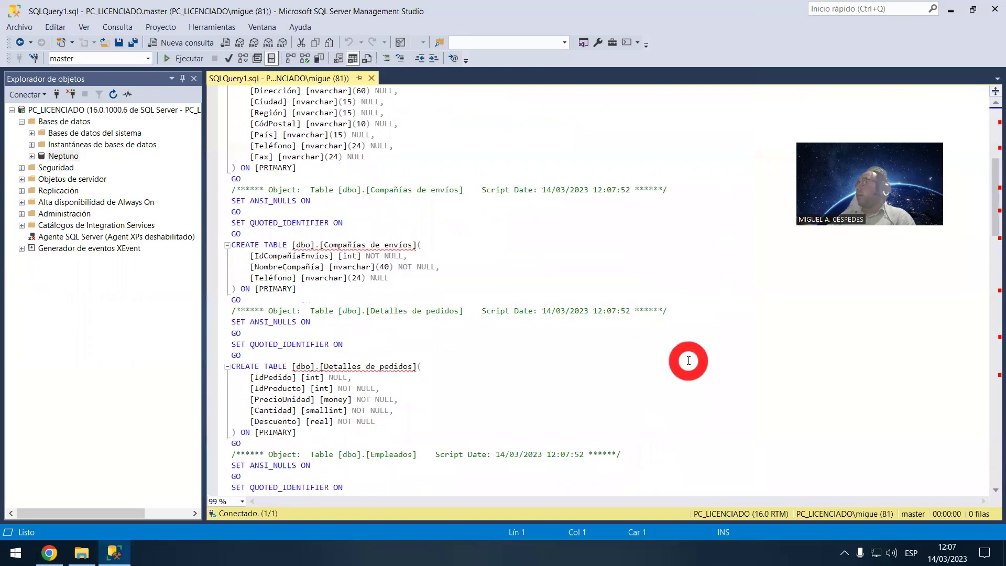
pyautogui.scroll(-14, 689, 375)
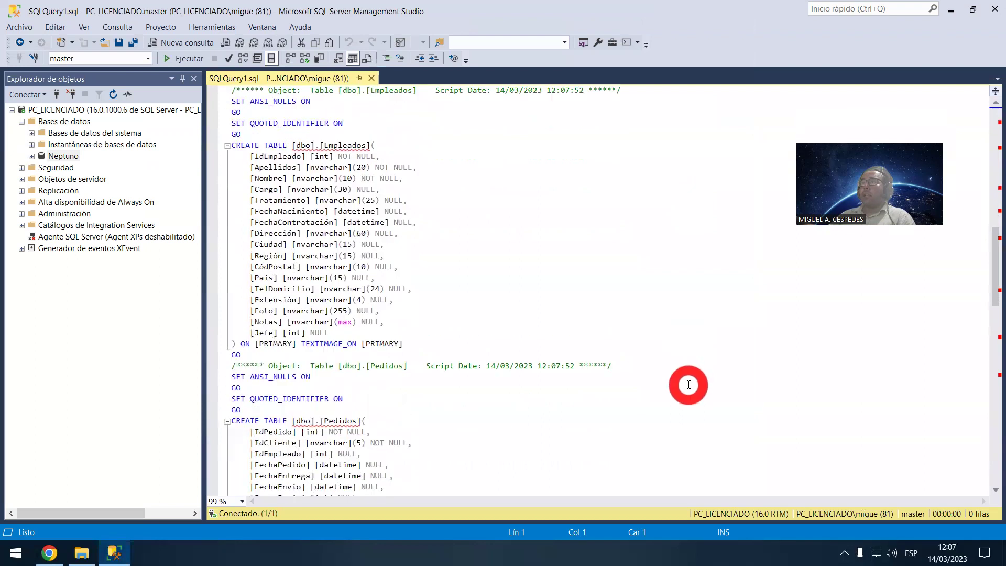
pyautogui.scroll(-12, 688, 384)
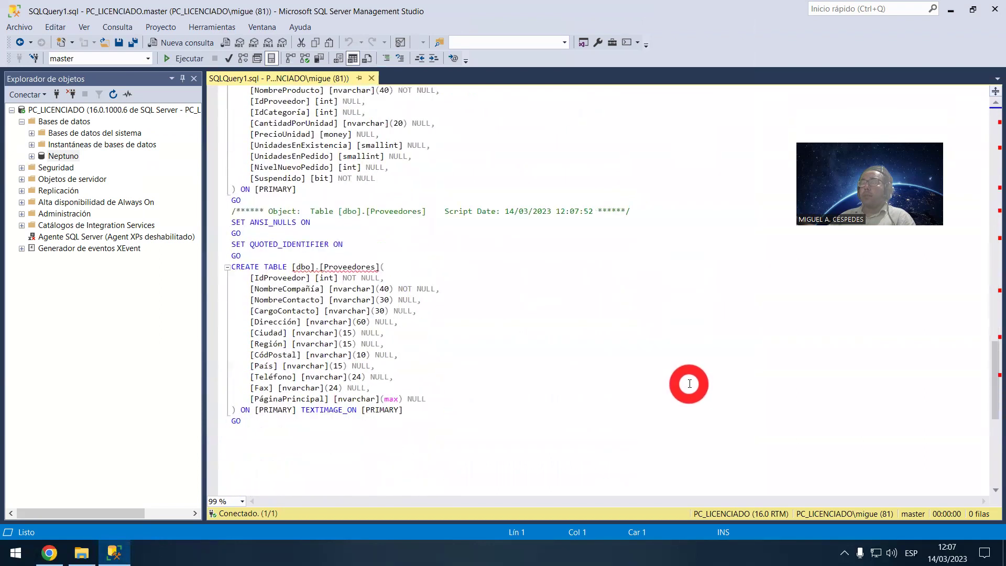
# Step: Check the end of the generated Neptuno script and close its query window
pyautogui.scroll(-4, 690, 383)
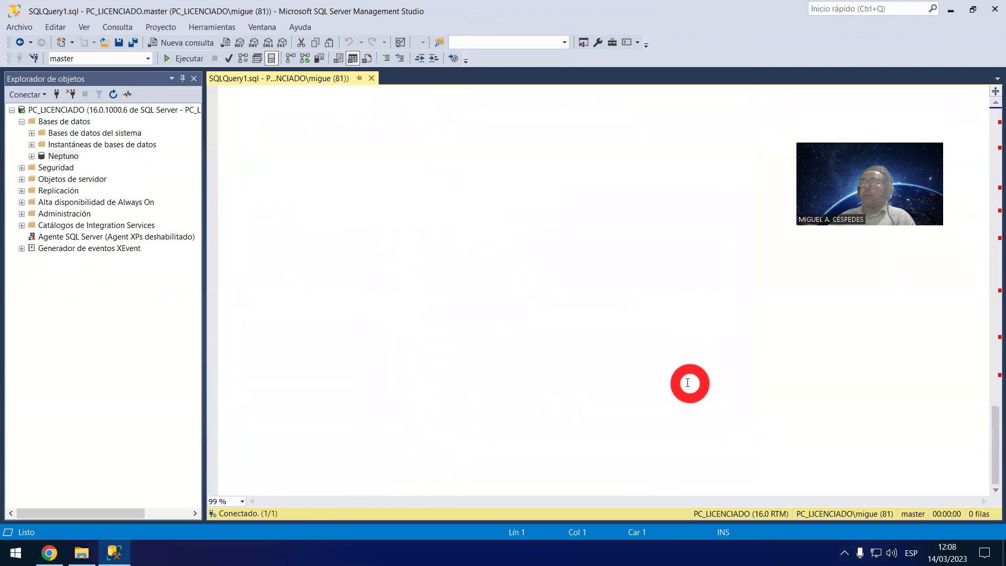
pyautogui.scroll(7, 684, 386)
pyautogui.scroll(2, 674, 390)
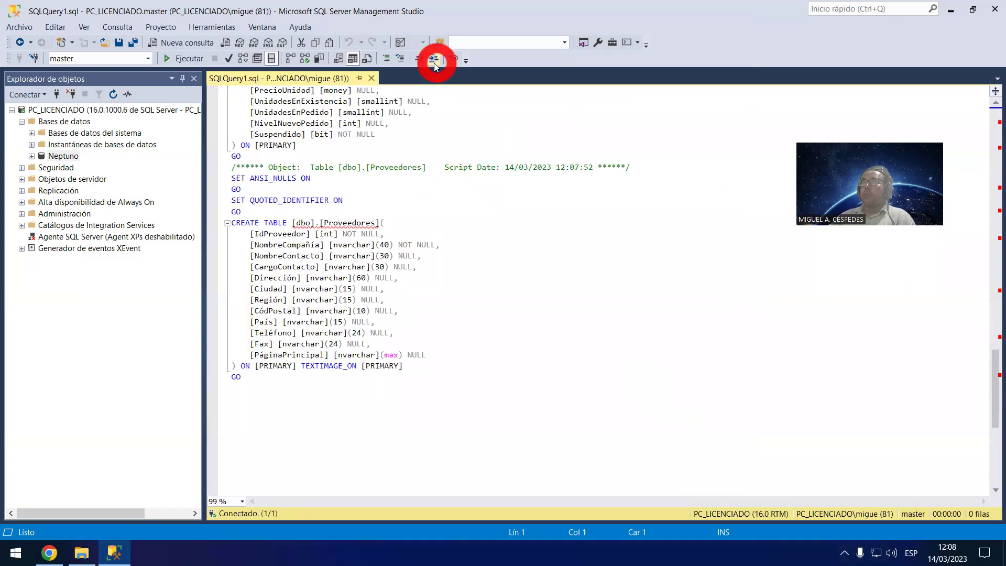
pyautogui.click(372, 80)
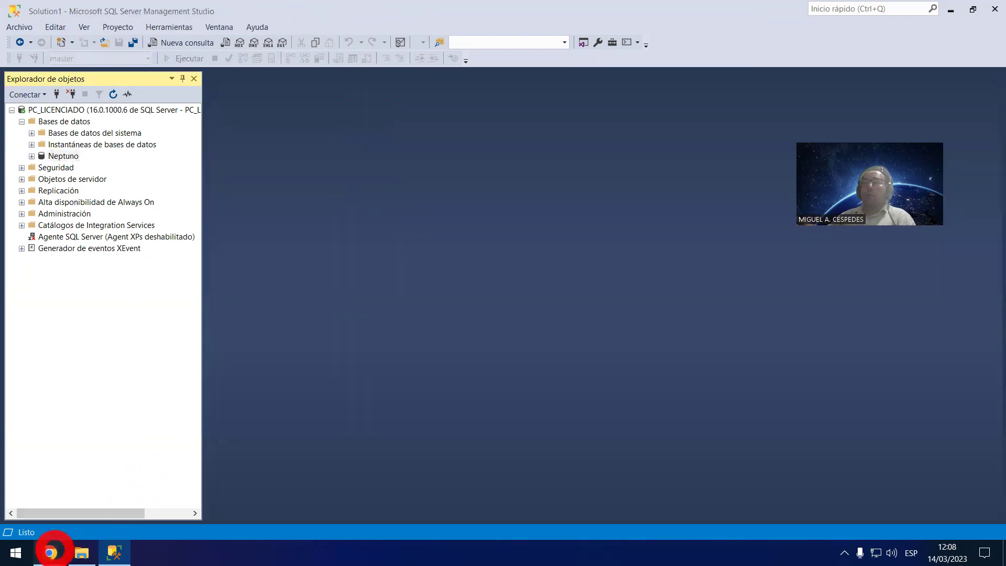
# Step: Switch to Chrome, search Google in a new tab for "SCRIPTS SQL SERVER" and show only the video results
pyautogui.click(49, 553)
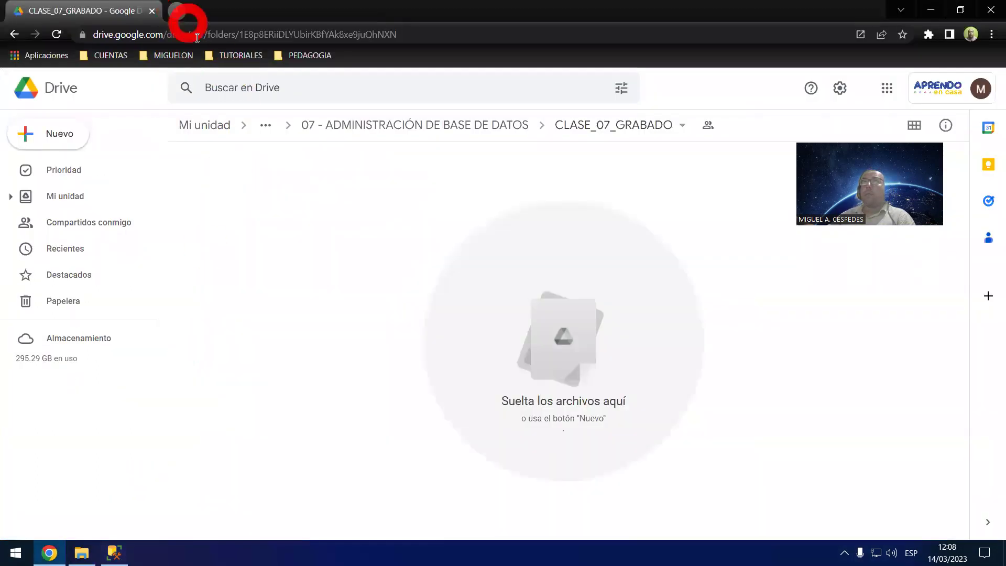
pyautogui.click(177, 11)
pyautogui.click(195, 33)
pyautogui.write('SQ')
pyautogui.press('BackSpace')
pyautogui.write('CRIPY')
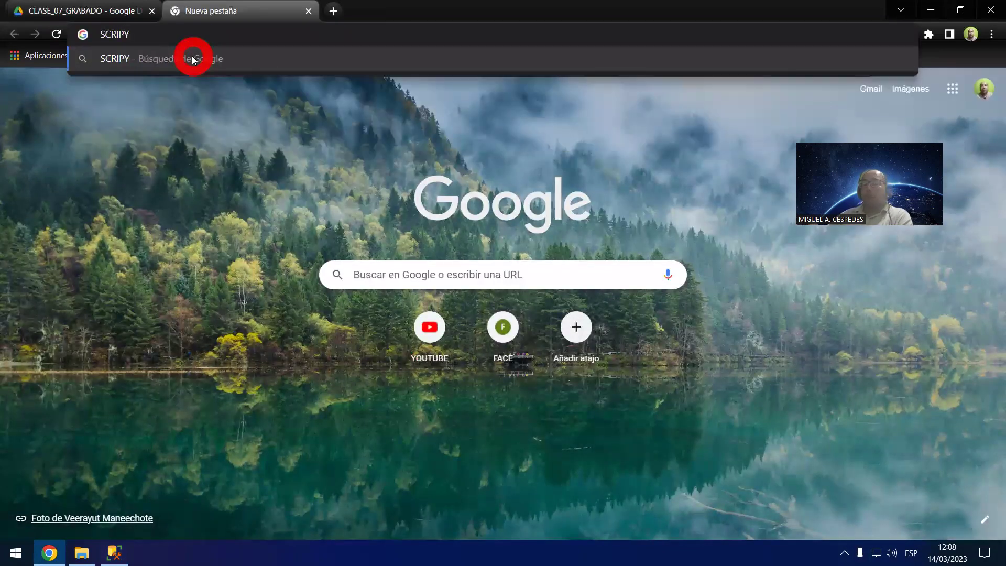
pyautogui.press('BackSpace')
pyautogui.write('TS SW')
pyautogui.press('BackSpace')
pyautogui.write('QL SERVE')
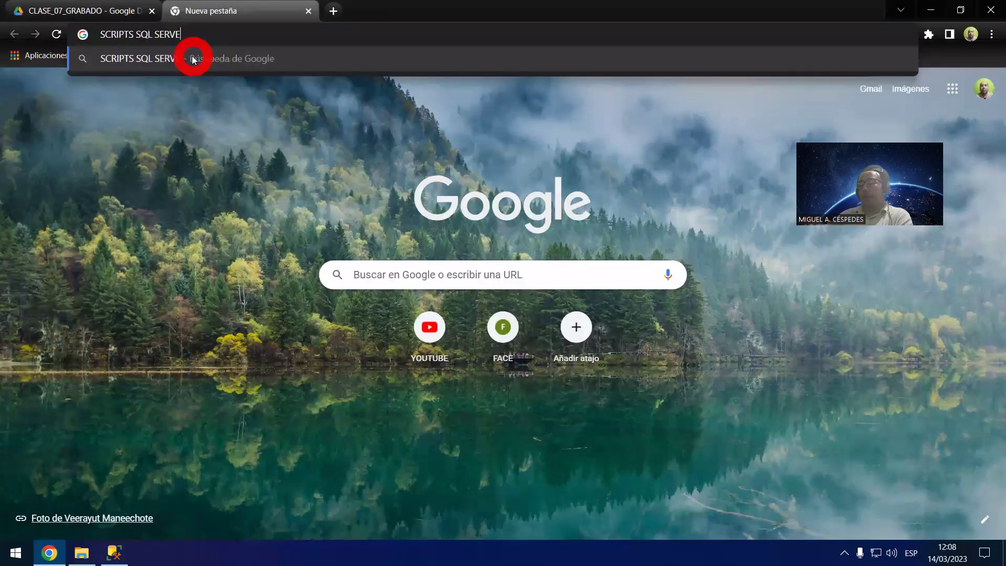
pyautogui.write('R EXPORTA')
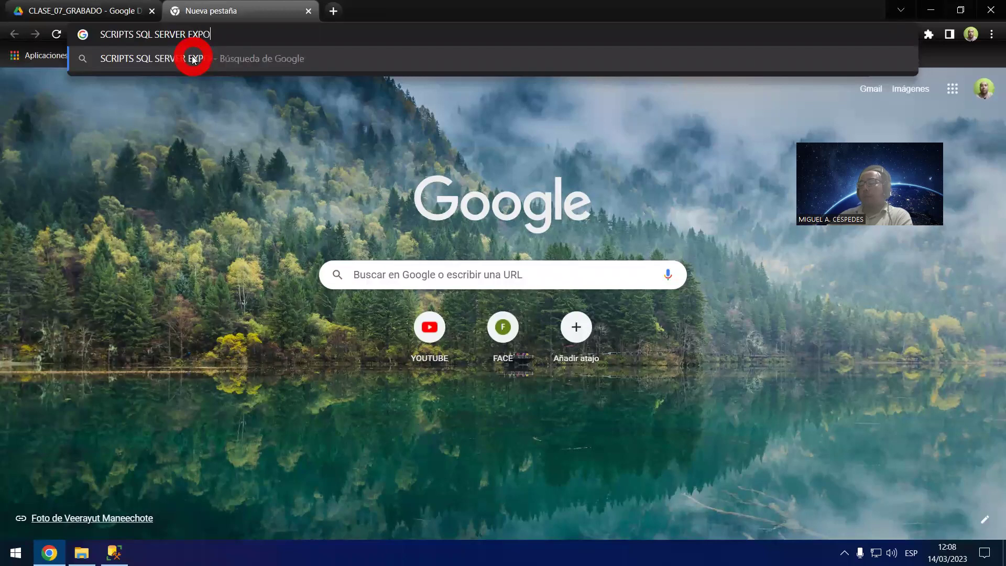
pyautogui.press('BackSpace')
pyautogui.press('BackSpace')
pyautogui.press('BackSpace')
pyautogui.press('BackSpace')
pyautogui.press('BackSpace')
pyautogui.press('BackSpace')
pyautogui.press('BackSpace')
pyautogui.press('BackSpace')
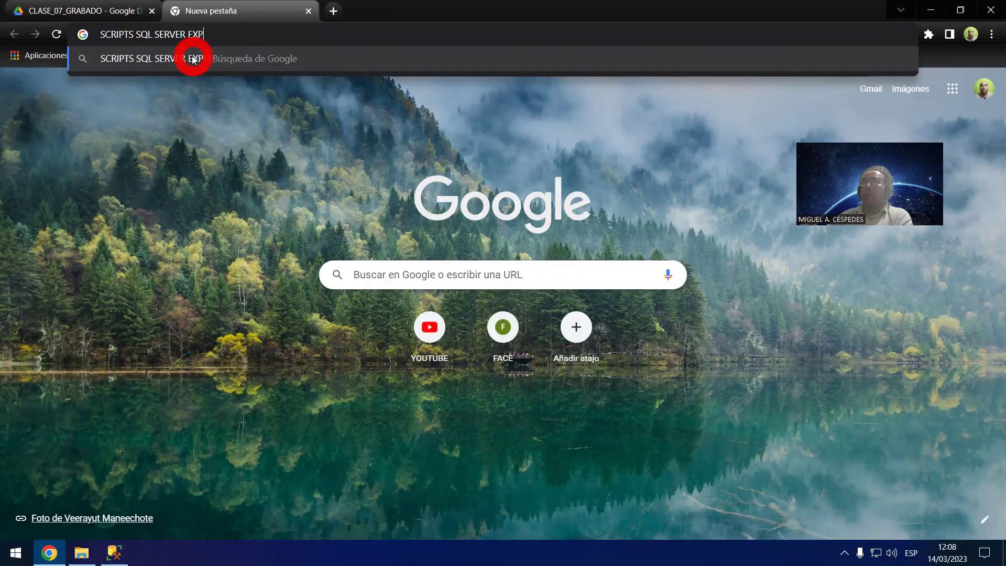
pyautogui.click(192, 59)
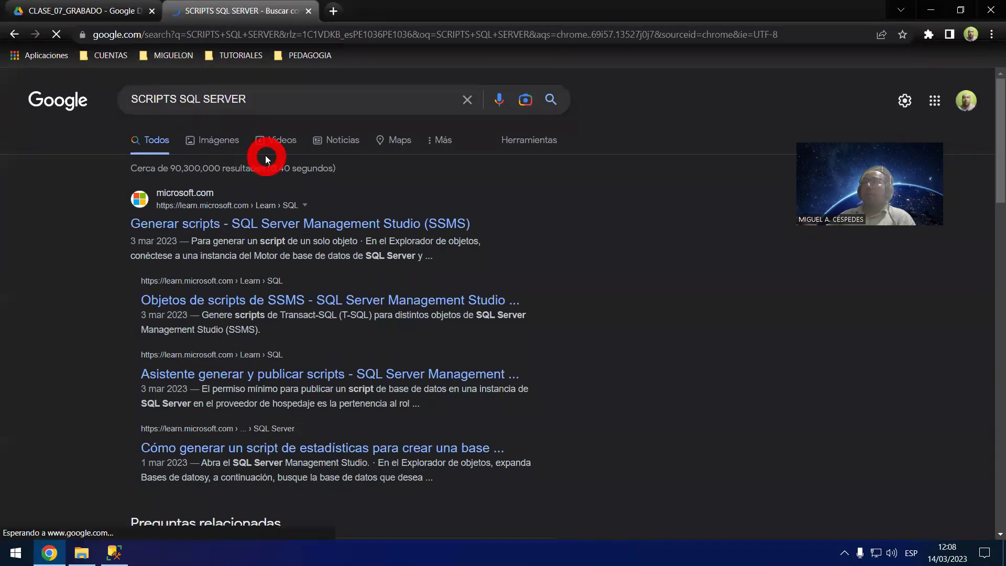
pyautogui.click(286, 145)
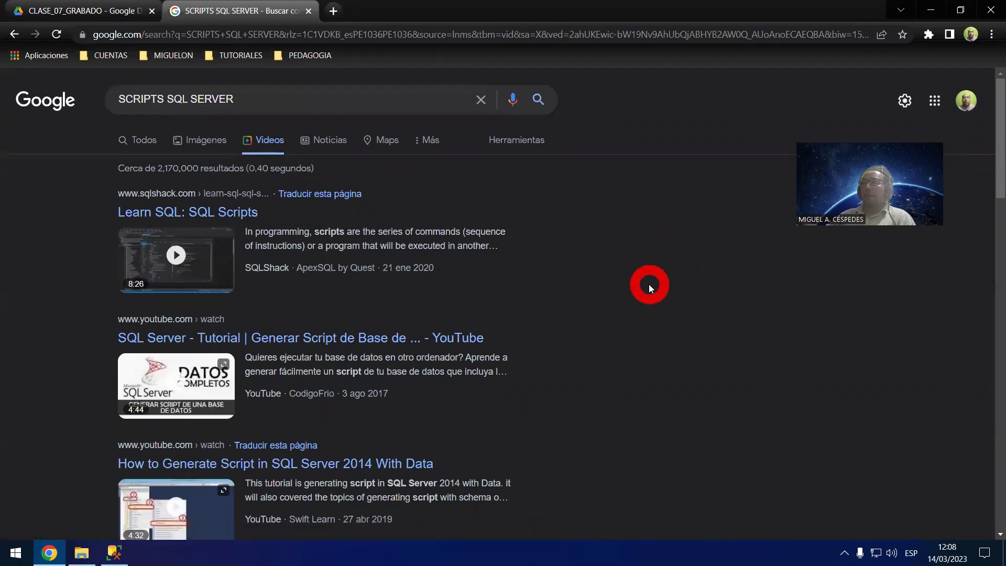
# Step: Refine the video search to "generar script sql server con datos"
pyautogui.scroll(-1, 649, 287)
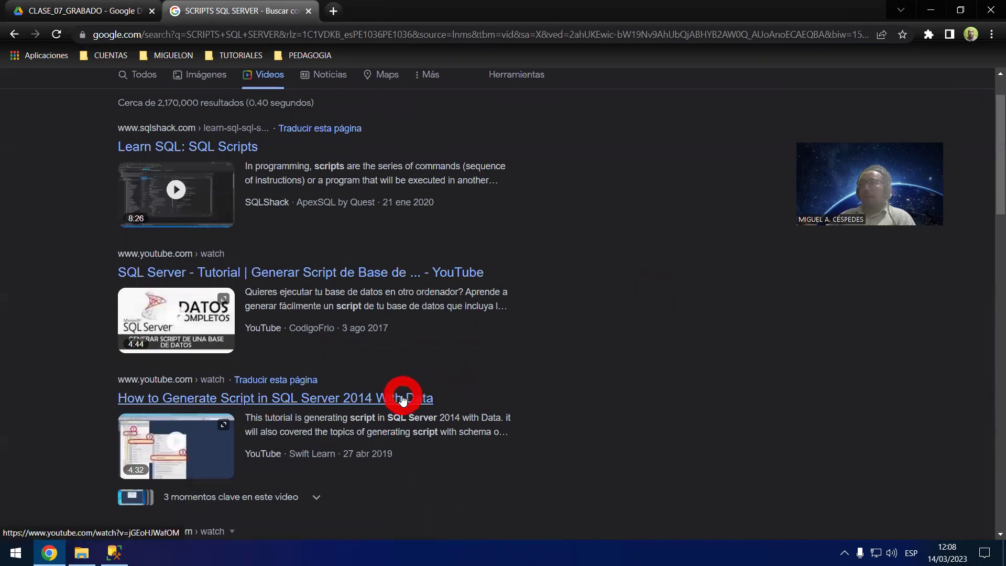
pyautogui.scroll(1, 391, 181)
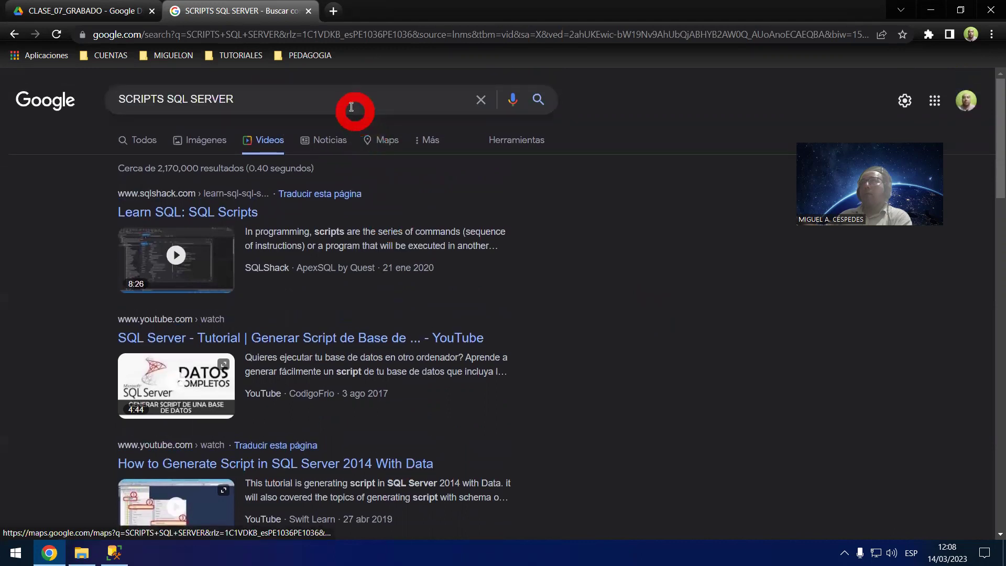
pyautogui.click(349, 101)
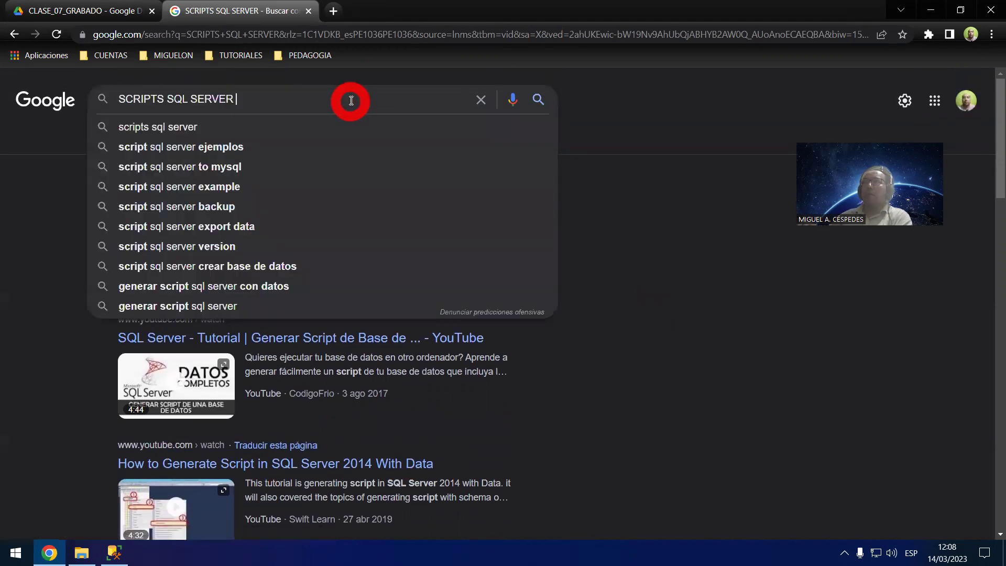
pyautogui.write('CP')
pyautogui.press('BackSpace')
pyautogui.write('ON DATOS')
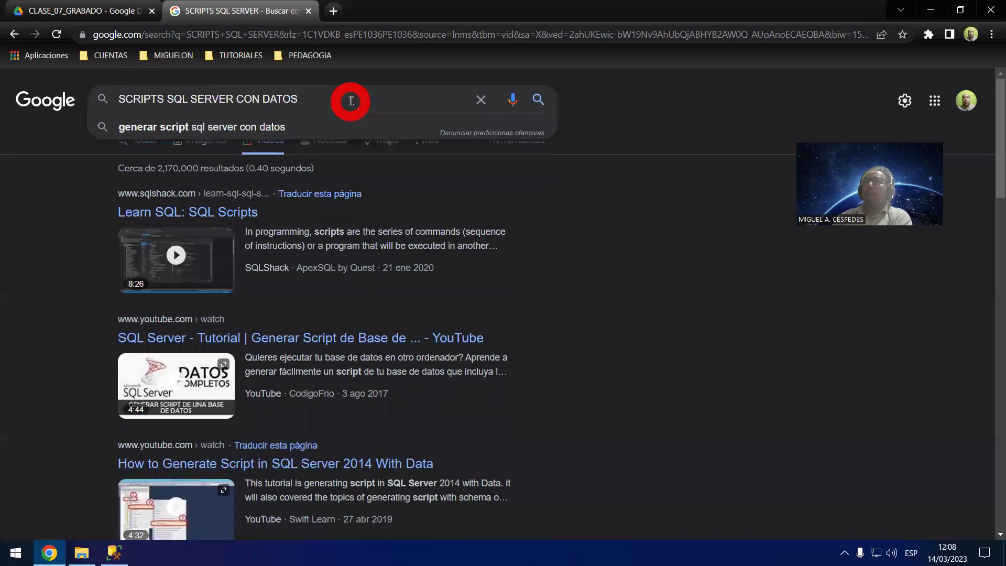
pyautogui.press('Down')
pyautogui.press('Return')
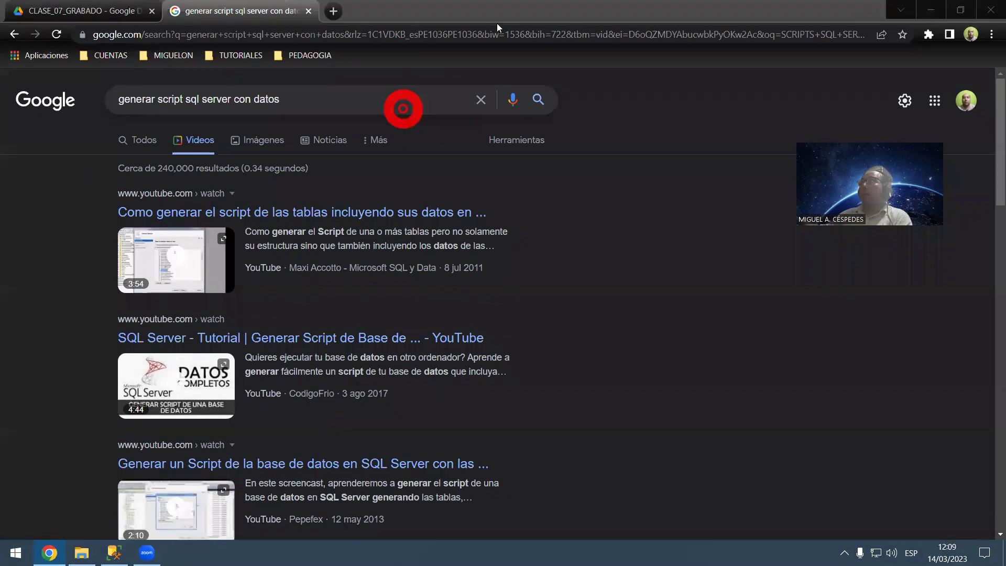
# Step: Watch "Como generar el script de las tablas incluyendo sus datos en SQL Server" in the wide player, pausing at the Types of data to script options
pyautogui.click(309, 211)
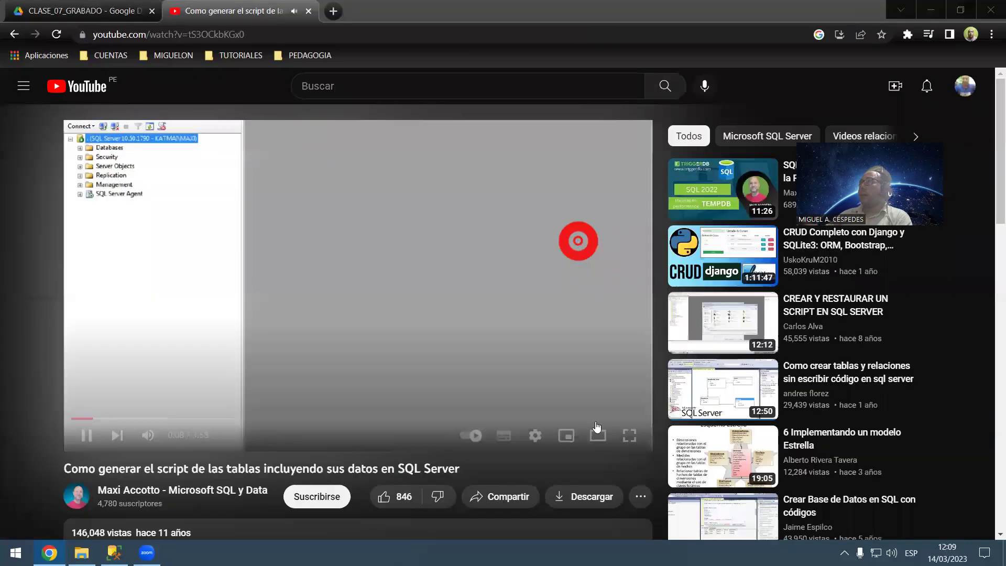
pyautogui.click(599, 436)
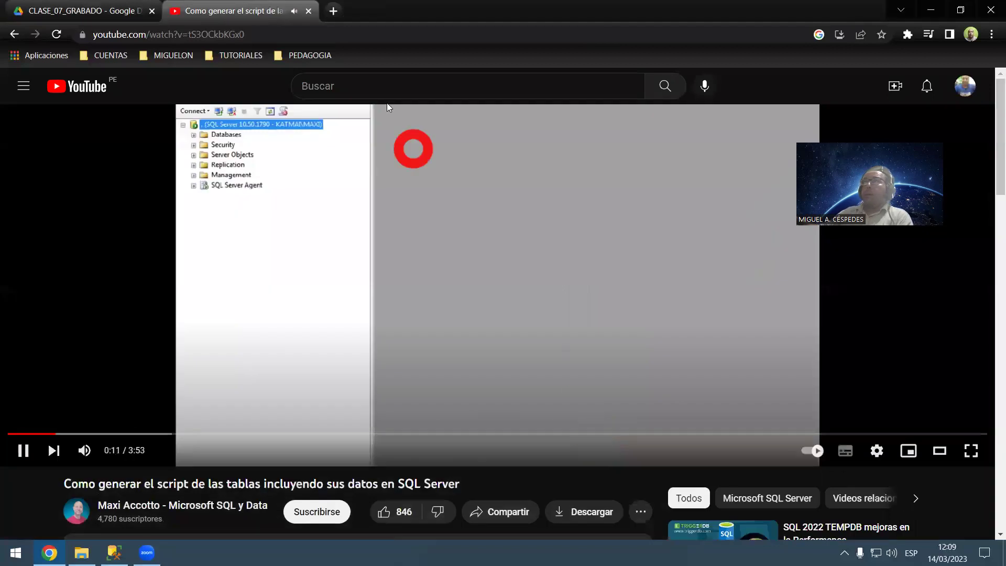
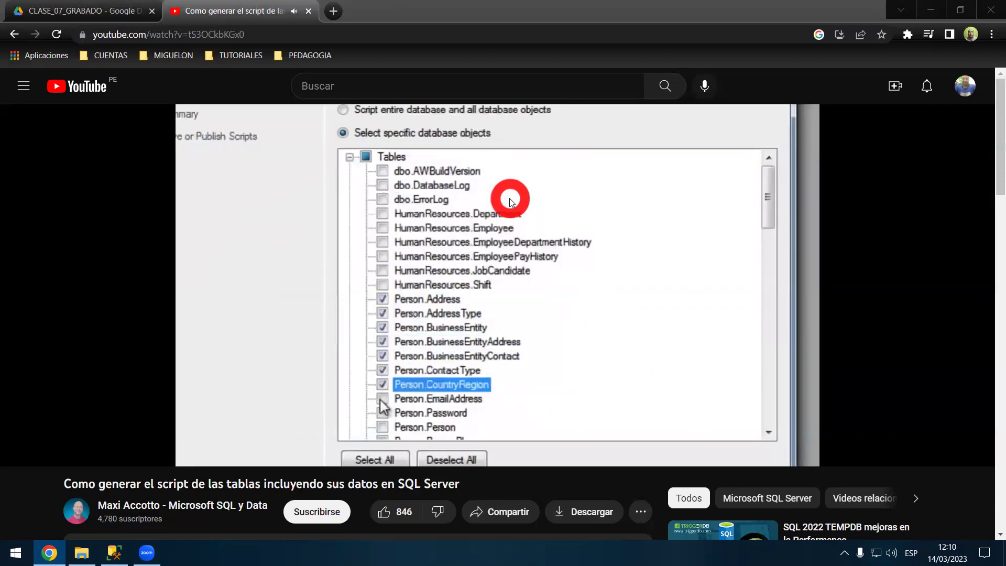
pyautogui.click(655, 246)
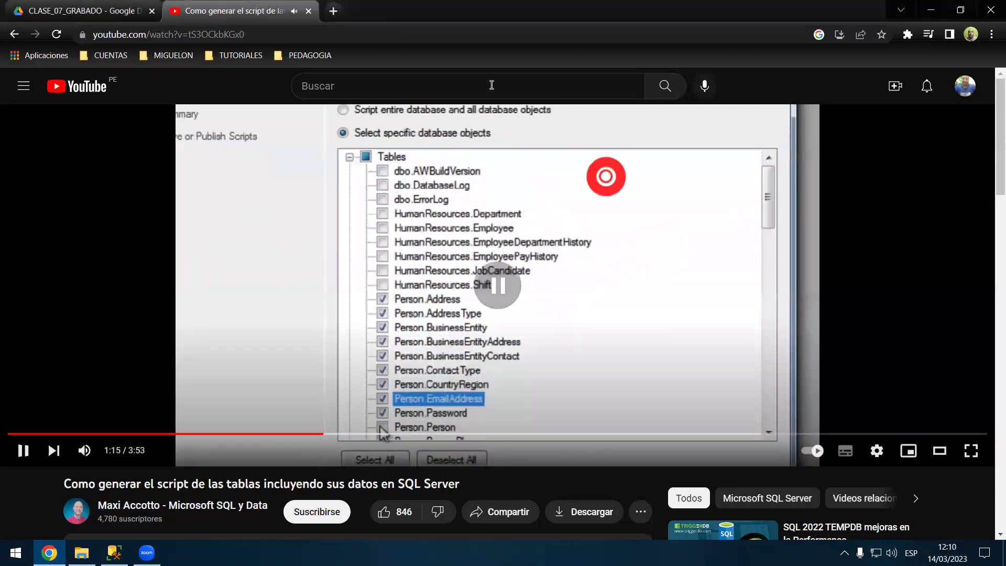
pyautogui.click(240, 15)
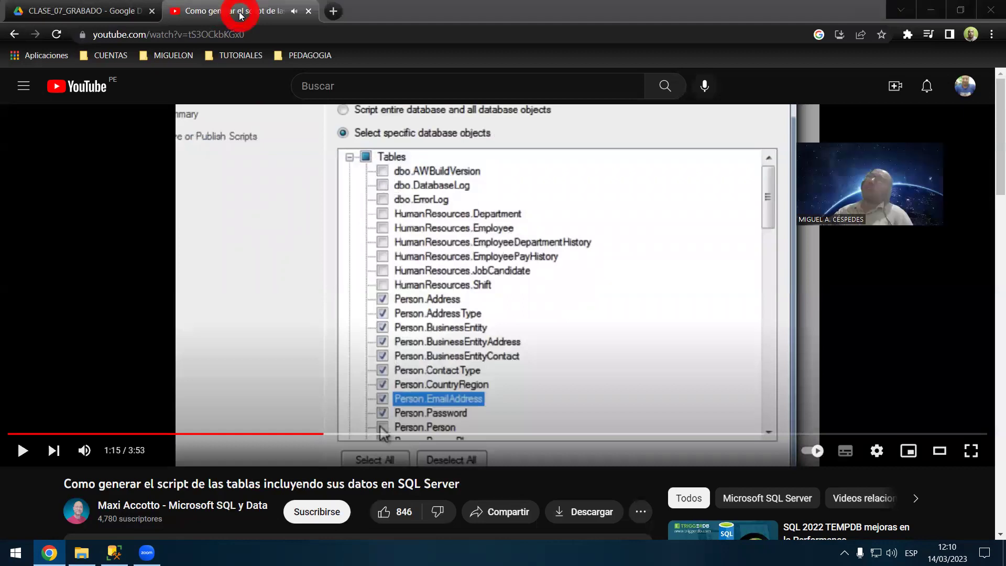
pyautogui.click(646, 252)
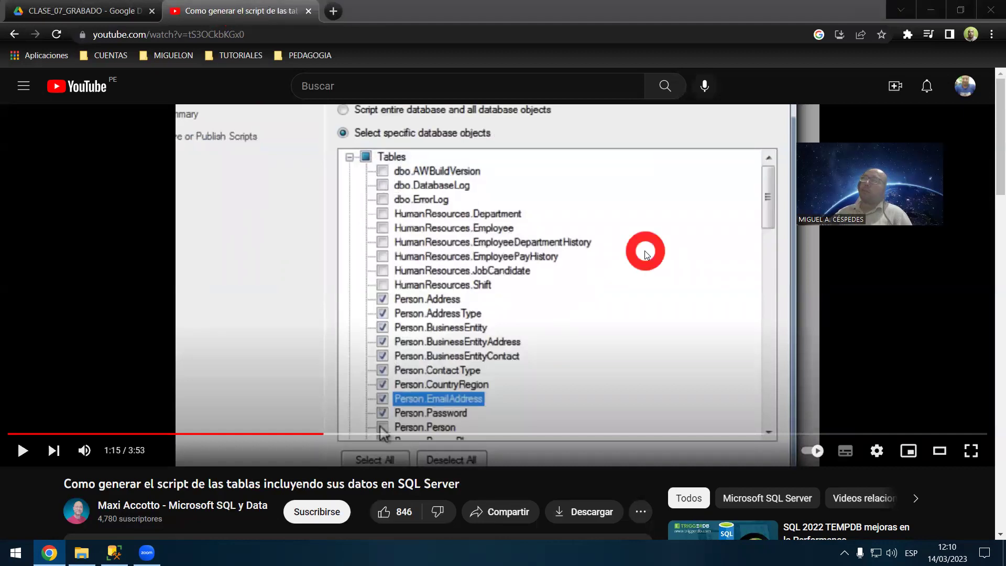
pyautogui.click(646, 253)
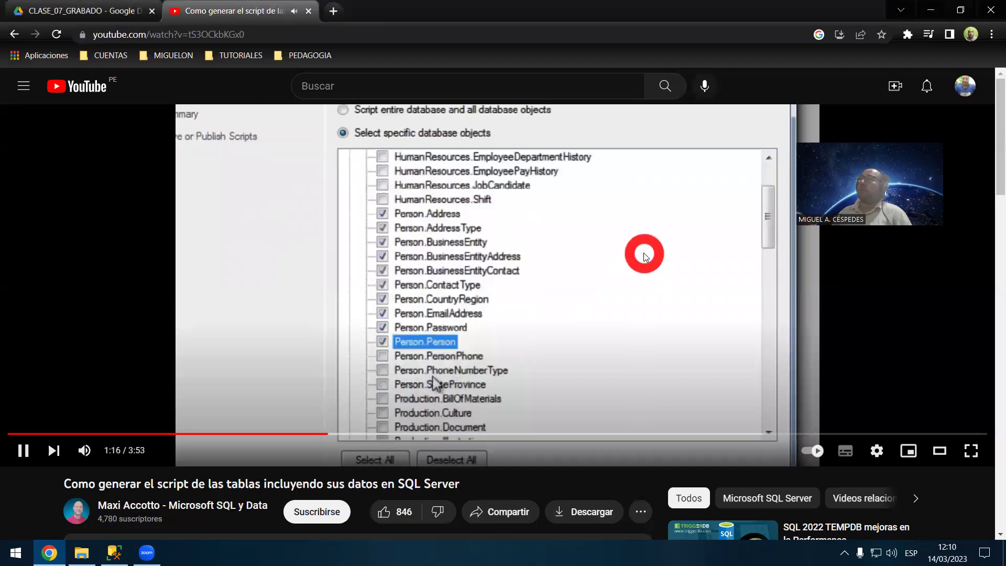
pyautogui.press('Right')
pyautogui.press('Right')
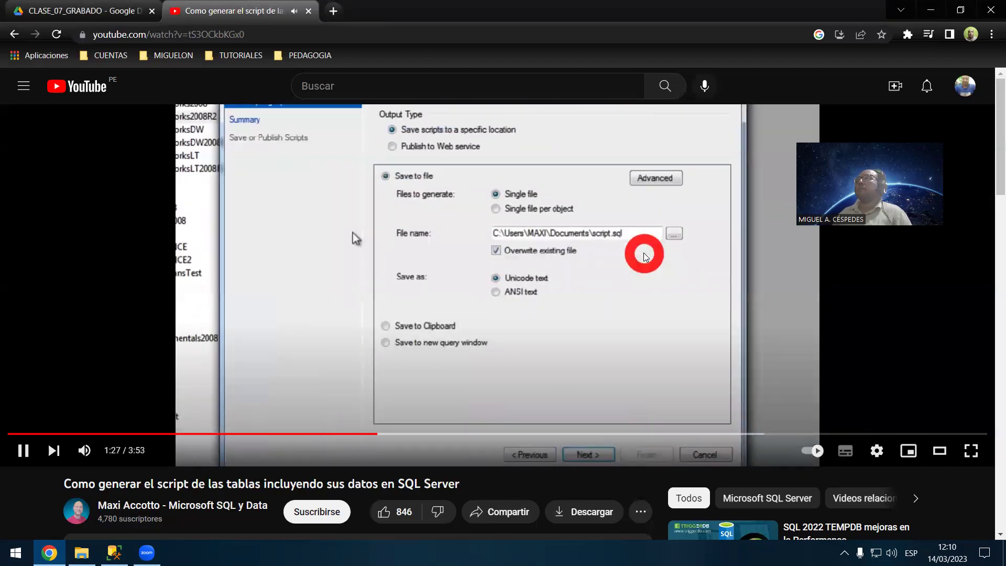
pyautogui.press('Left')
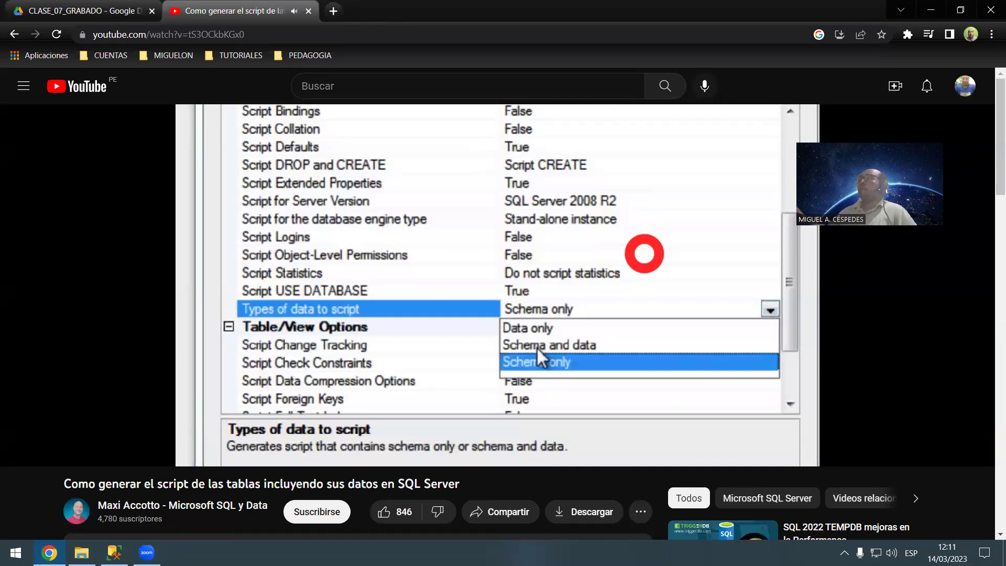
pyautogui.click(649, 247)
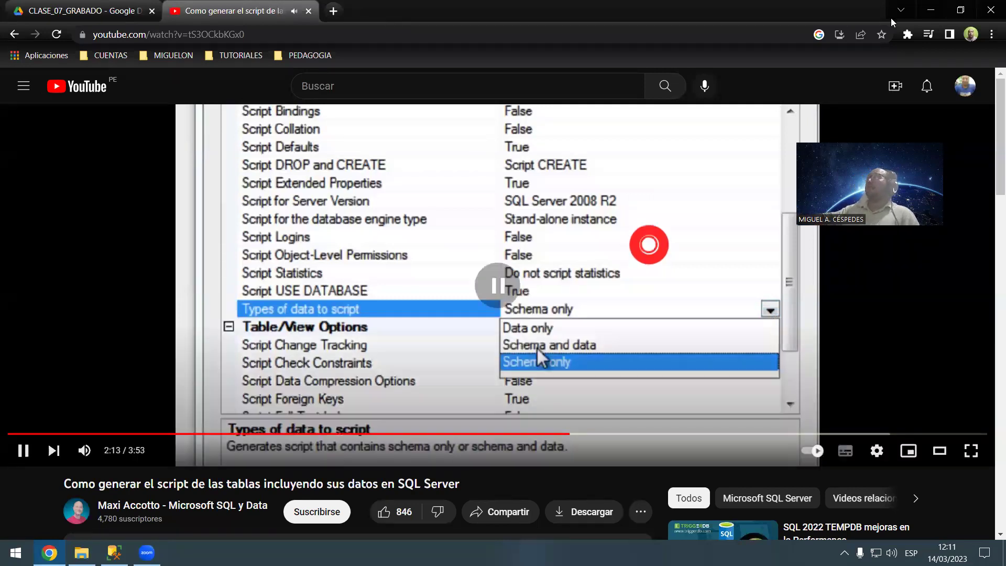
# Step: Switch to SQL Server Management Studio and start the Generate Scripts wizard for the Neptuno database
pyautogui.click(931, 10)
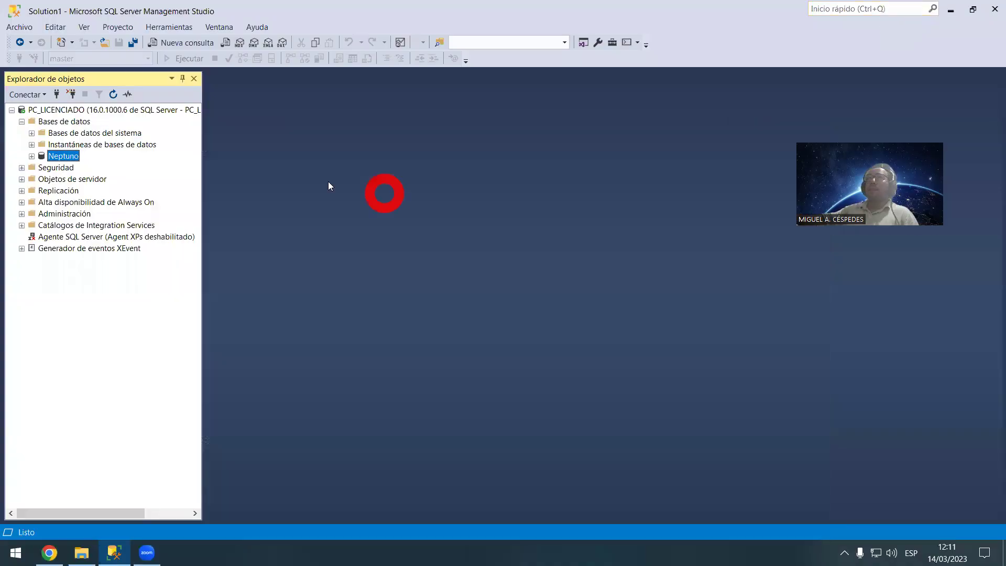
pyautogui.rightClick(77, 154)
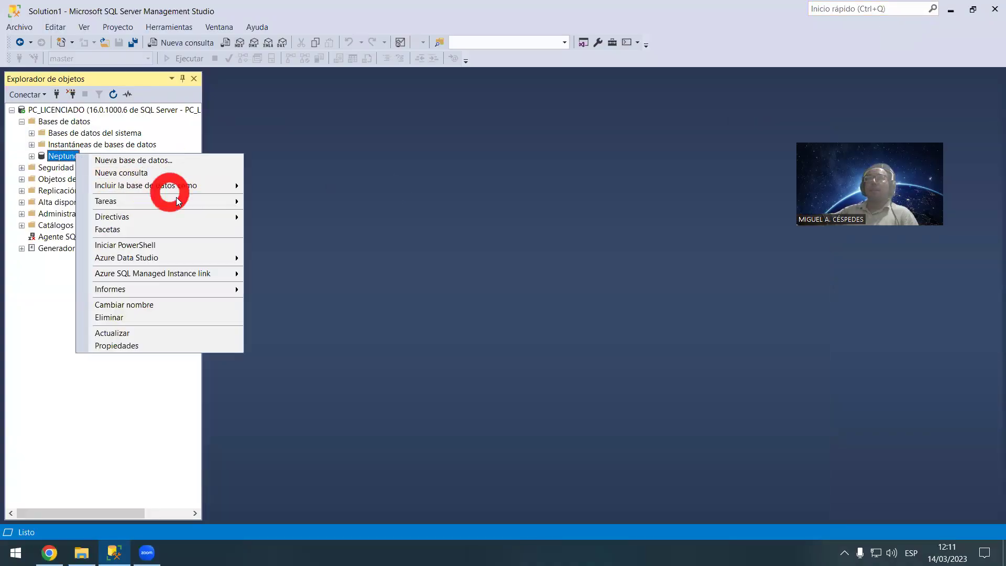
pyautogui.moveTo(220, 204)
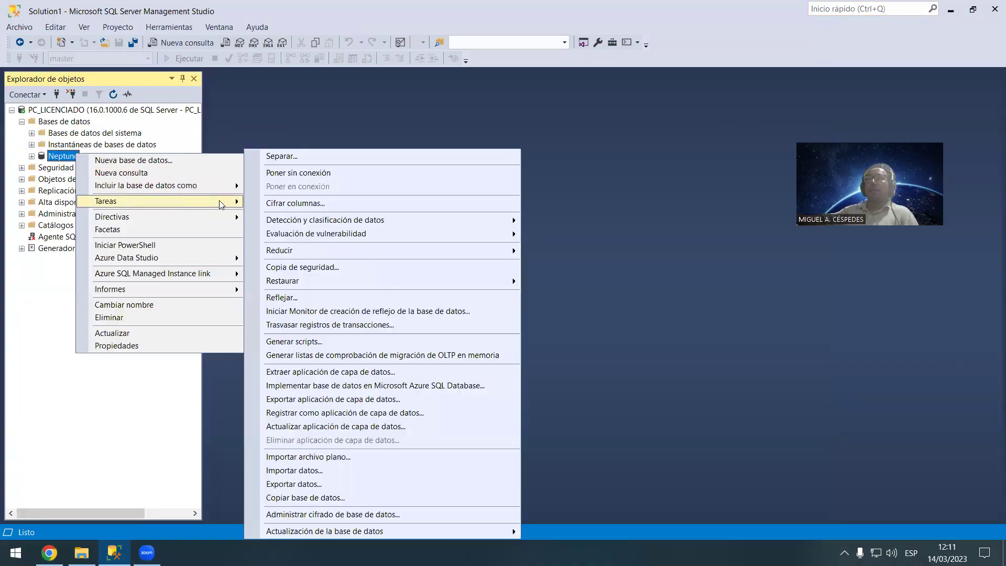
pyautogui.click(402, 342)
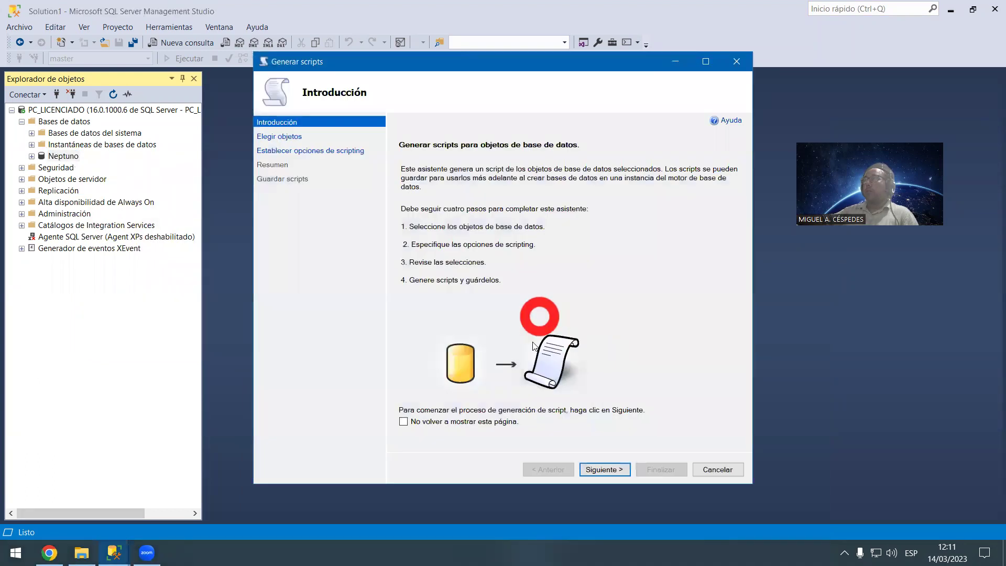
# Step: Choose to script the entire database with all its objects and continue to the scripting options
pyautogui.click(605, 468)
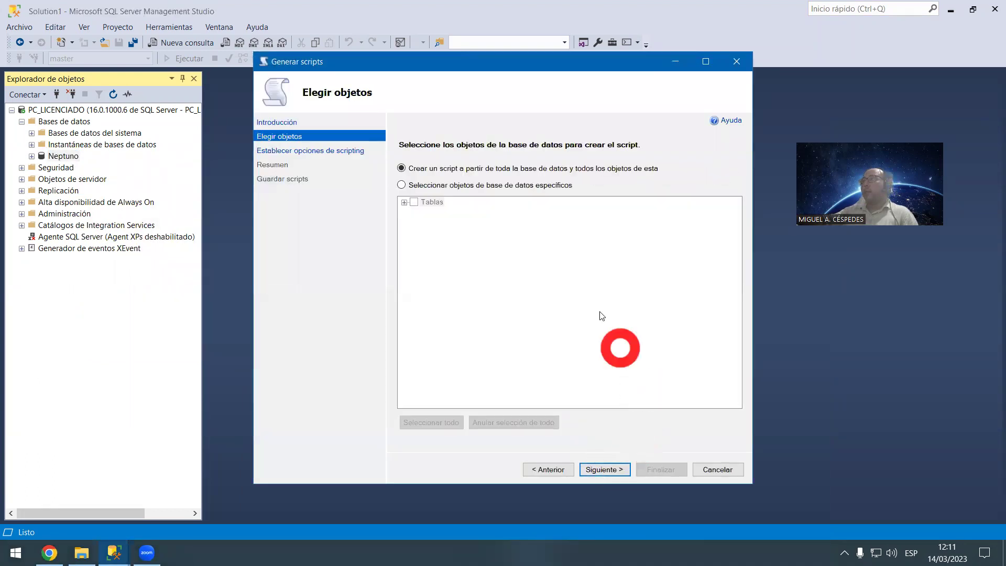
pyautogui.click(439, 185)
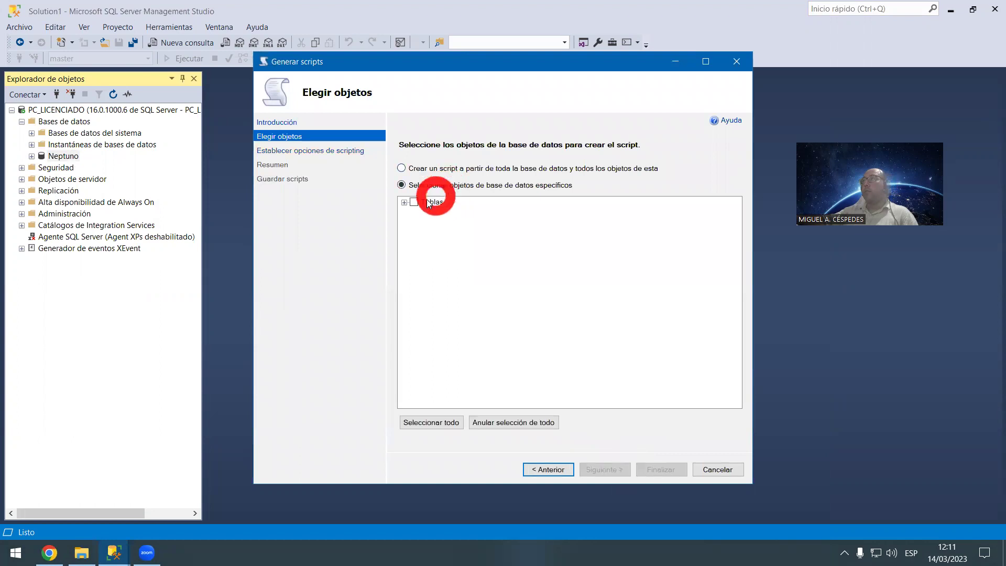
pyautogui.click(403, 167)
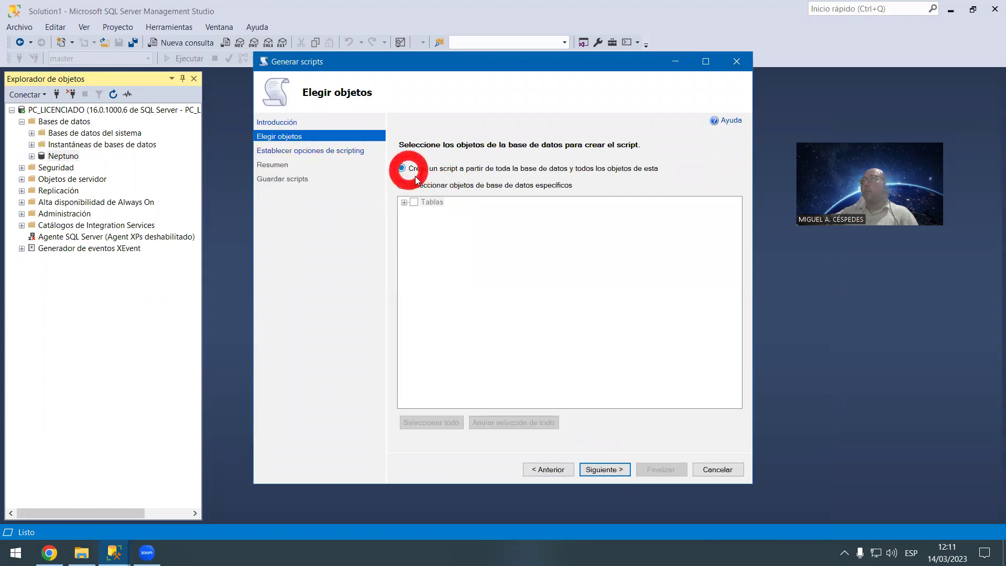
pyautogui.click(603, 469)
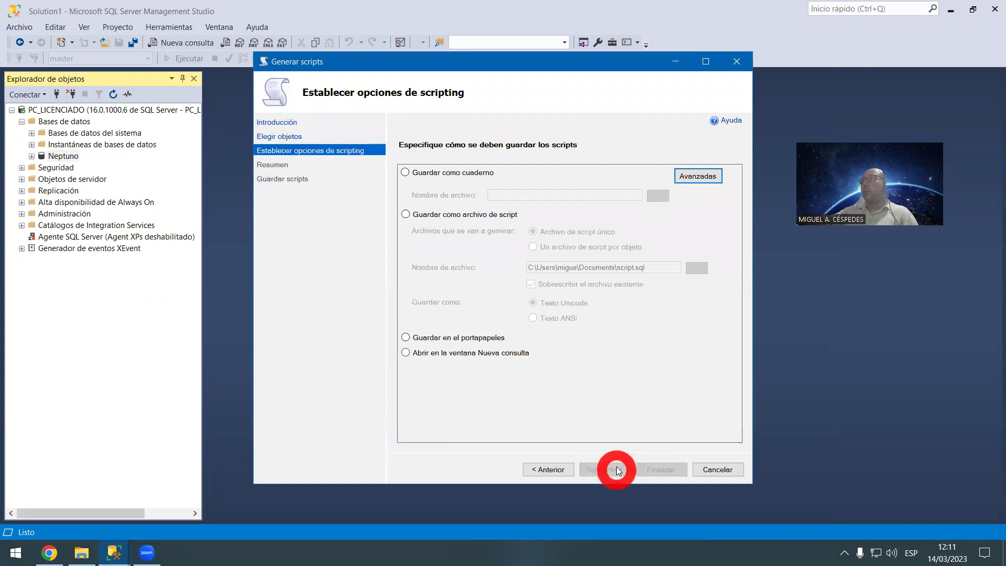
# Step: Send the script to a new query window and set the types of data to include to Esquema y datos
pyautogui.click(503, 355)
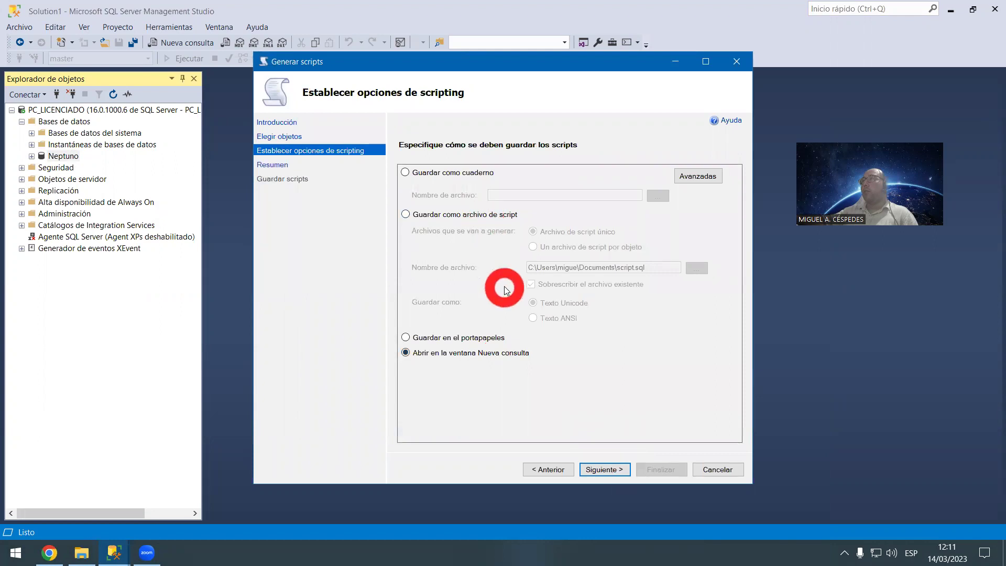
pyautogui.click(681, 176)
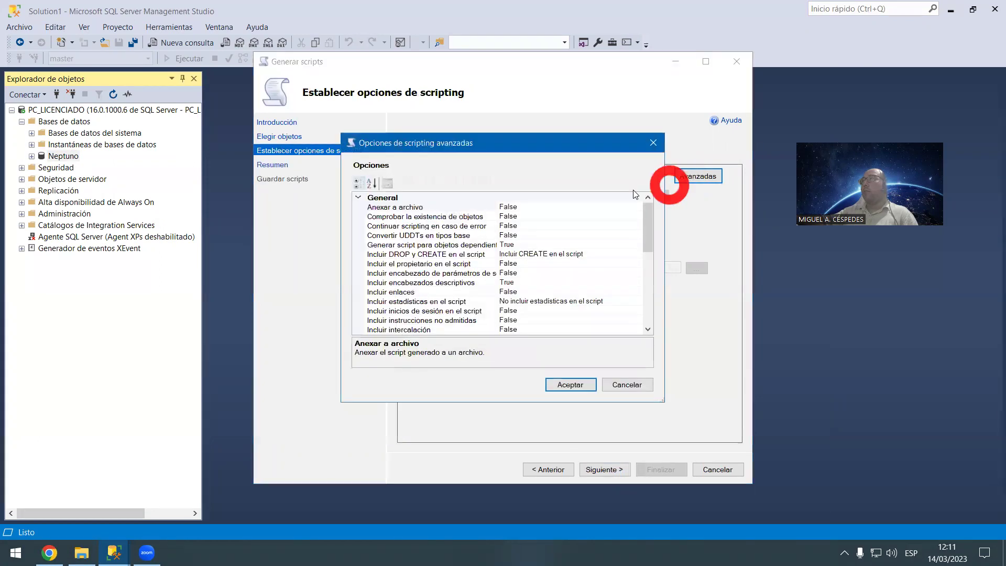
pyautogui.moveTo(650, 226); pyautogui.dragTo(653, 272)
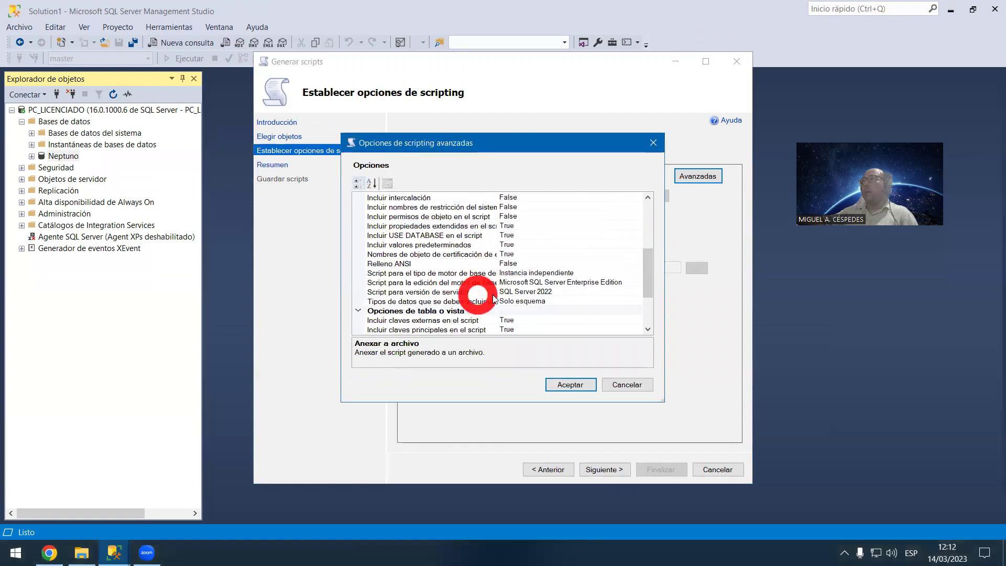
pyautogui.click(572, 301)
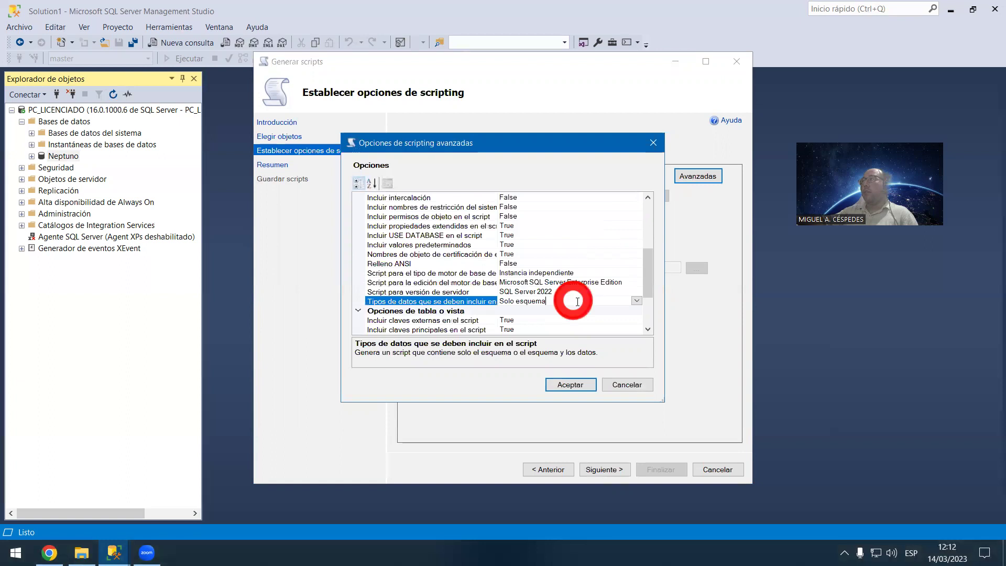
pyautogui.click(637, 302)
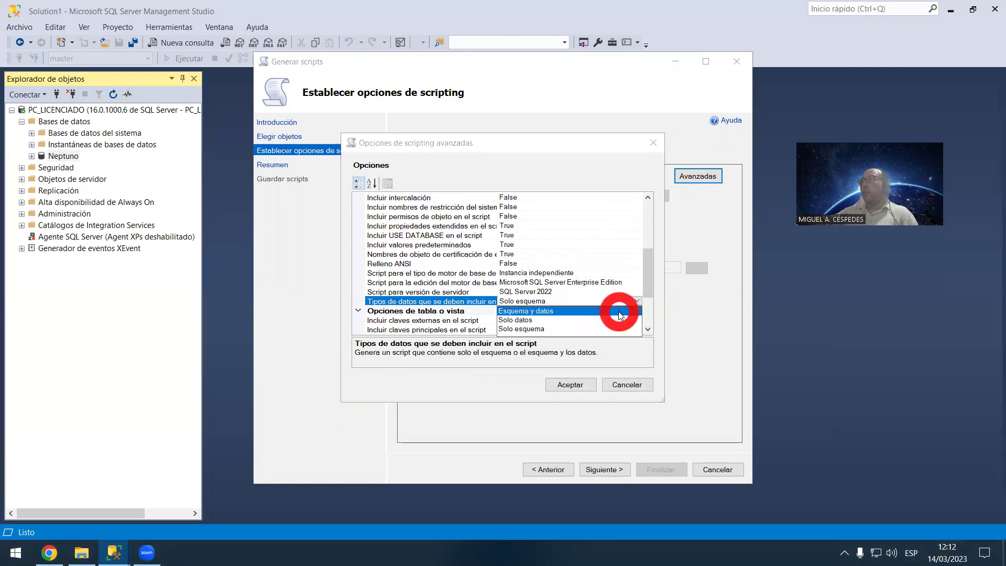
pyautogui.click(620, 312)
pyautogui.click(570, 385)
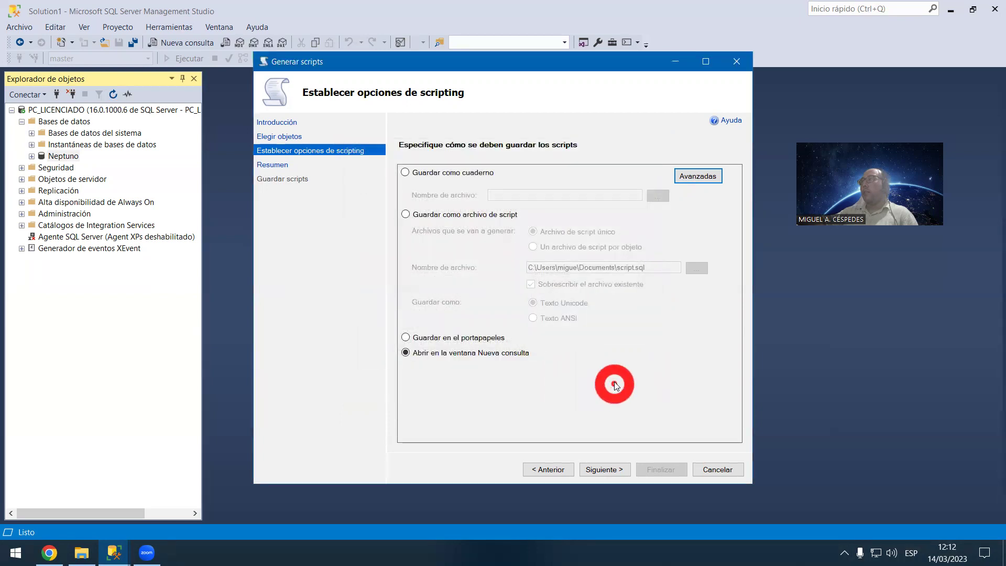
# Step: Accept the summary, generate the Neptuno script and finish the wizard
pyautogui.click(613, 472)
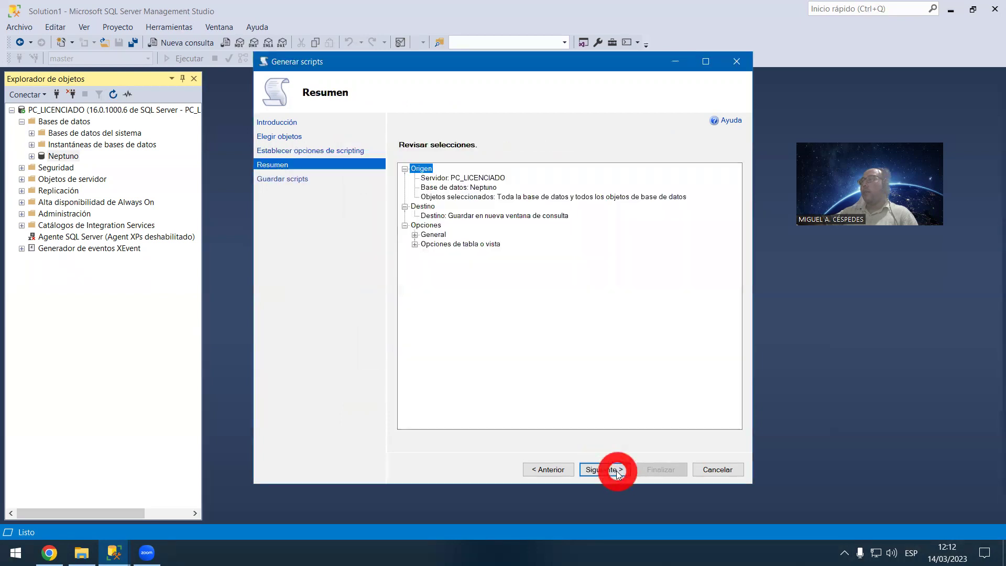
pyautogui.click(617, 472)
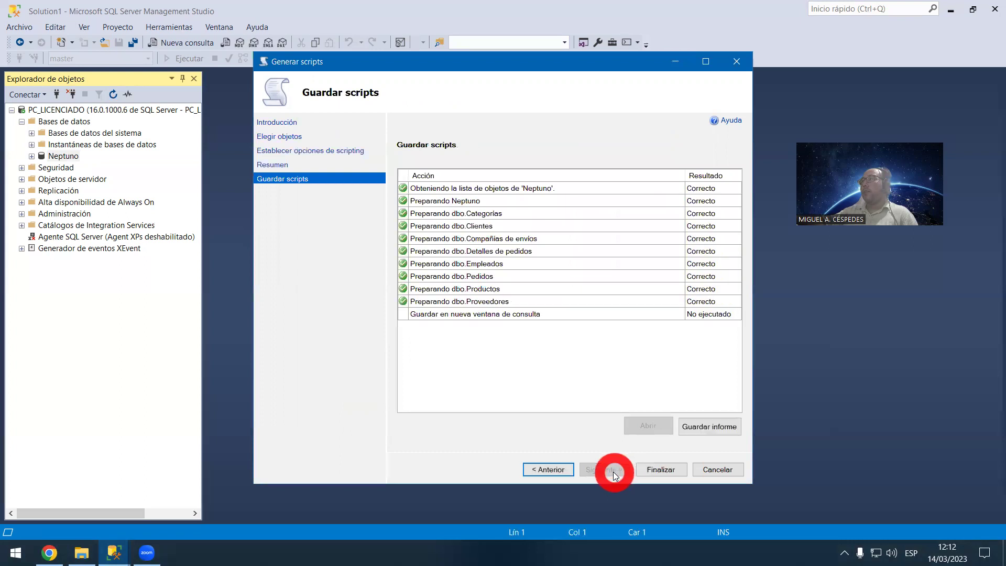
pyautogui.click(659, 469)
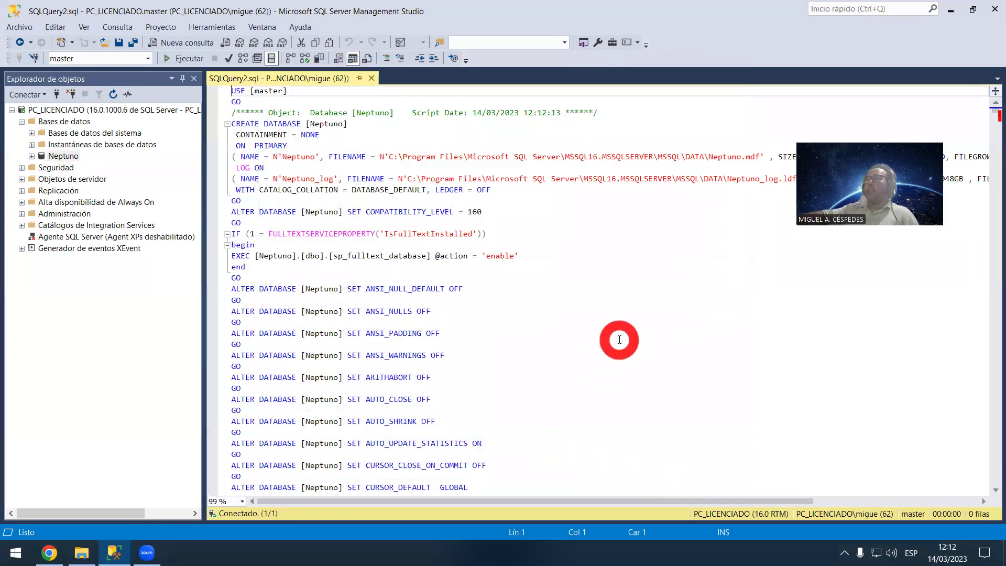
# Step: Examine the generated Neptuno script from the database settings through to the INSERT statements for Categorías and Clientes
pyautogui.scroll(-4, 634, 401)
pyautogui.scroll(-3, 648, 418)
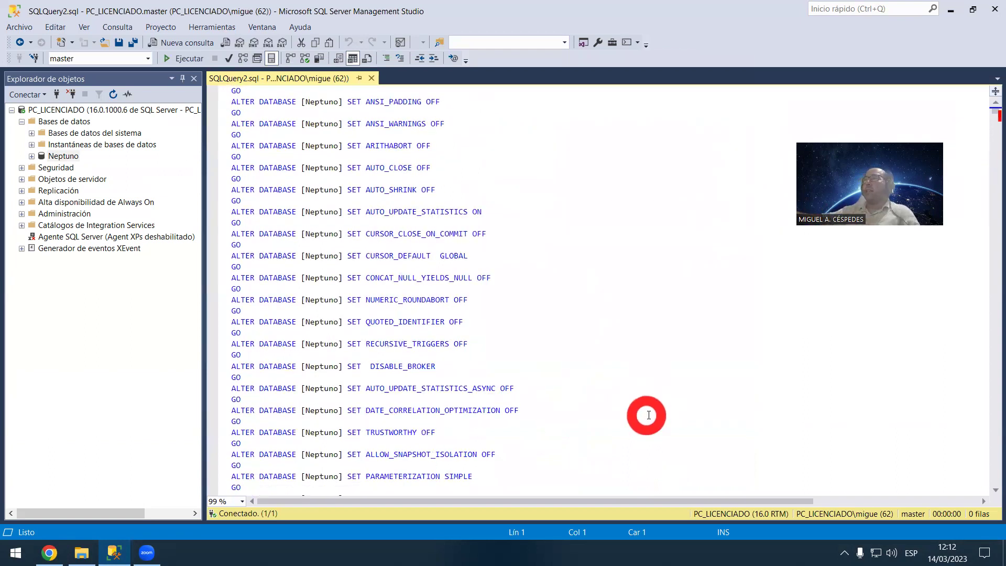
pyautogui.scroll(-17, 649, 414)
pyautogui.scroll(-16, 659, 333)
pyautogui.scroll(-17, 667, 365)
pyautogui.scroll(-14, 700, 372)
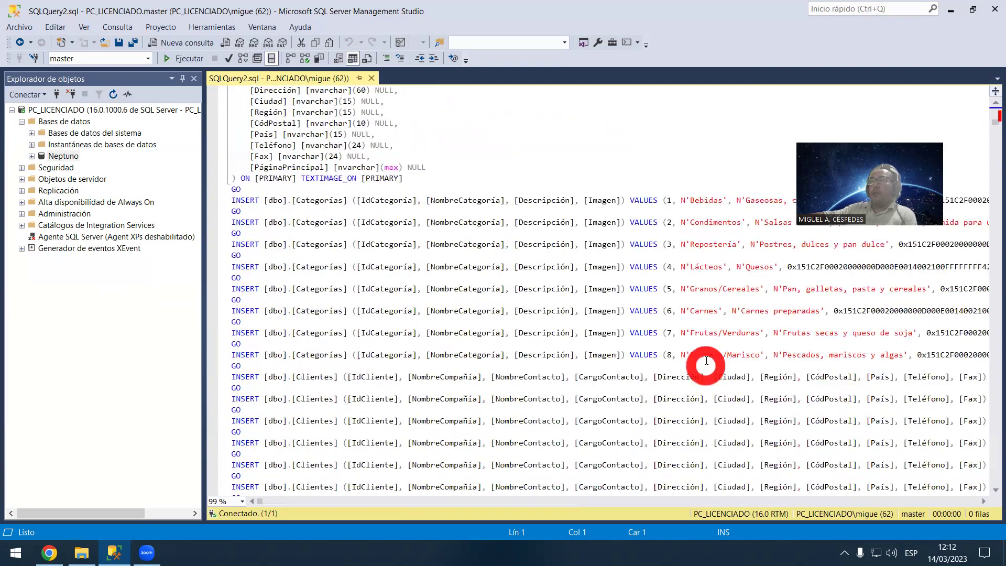
pyautogui.scroll(-13, 706, 361)
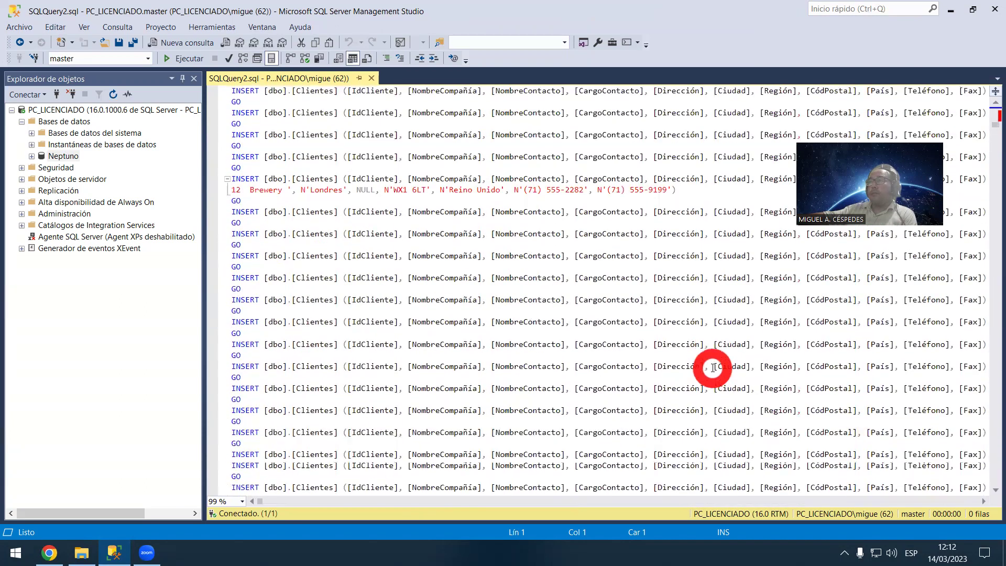
# Step: Examine the rest of the script's INSERT statements from Clientes through Compañías de envíos to Detalles de pedidos
pyautogui.scroll(-1, 714, 367)
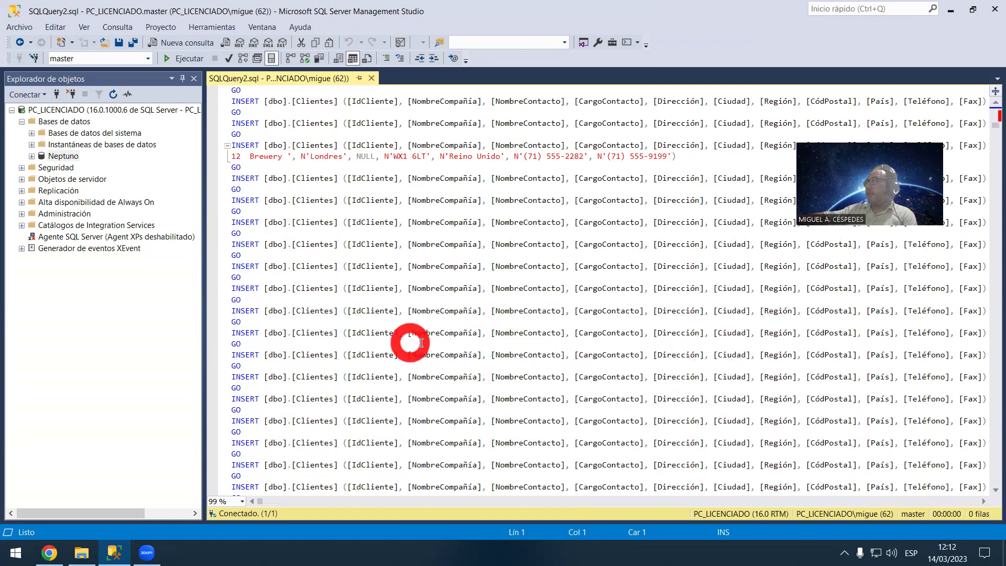
pyautogui.scroll(-8, 710, 360)
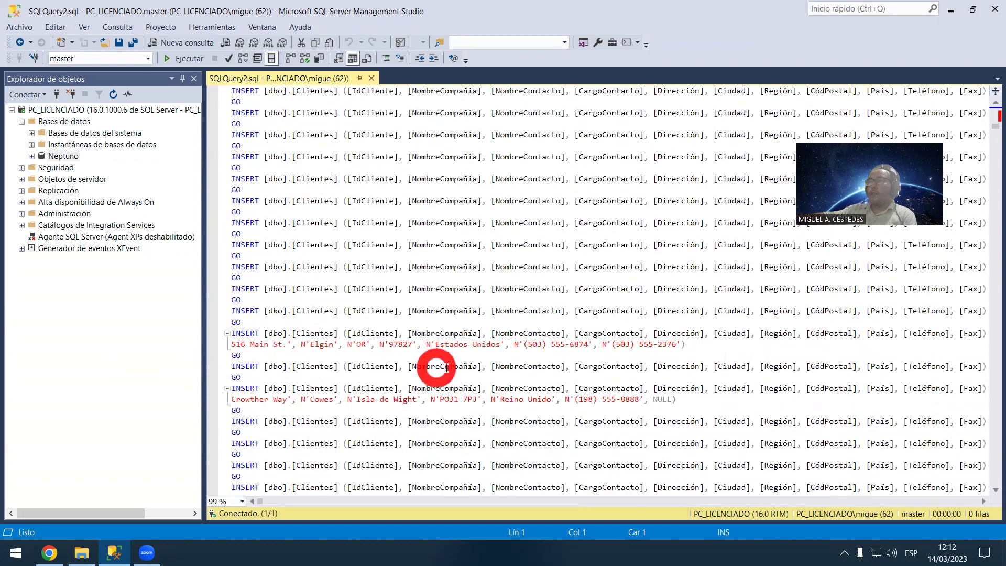
pyautogui.scroll(-2, 447, 367)
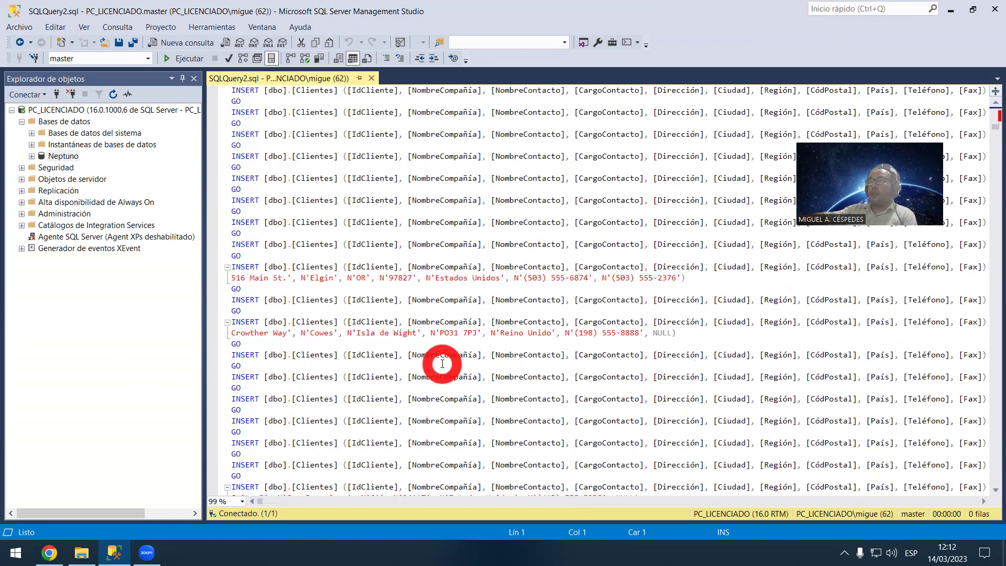
pyautogui.scroll(-4, 440, 365)
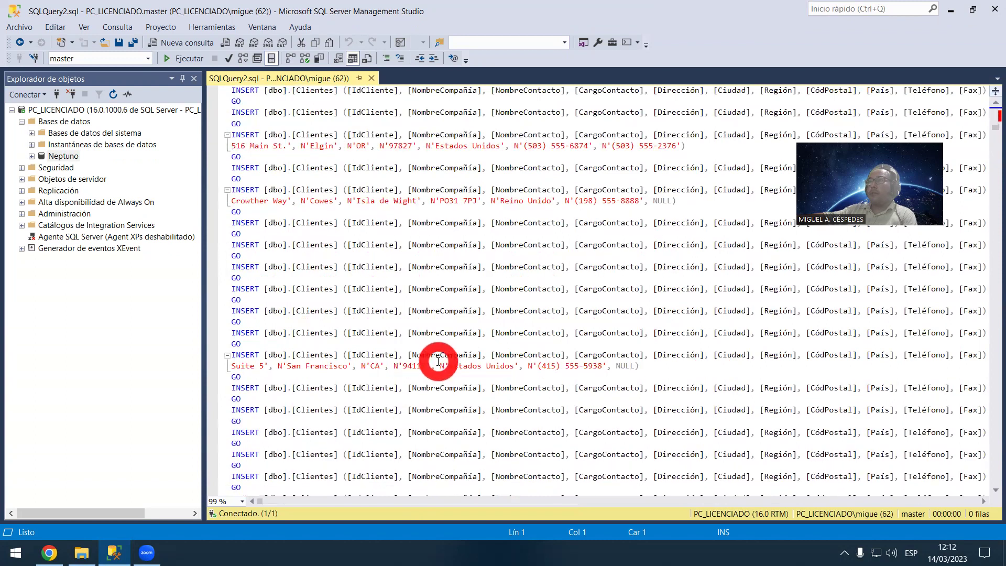
pyautogui.scroll(-11, 439, 361)
pyautogui.scroll(-15, 444, 376)
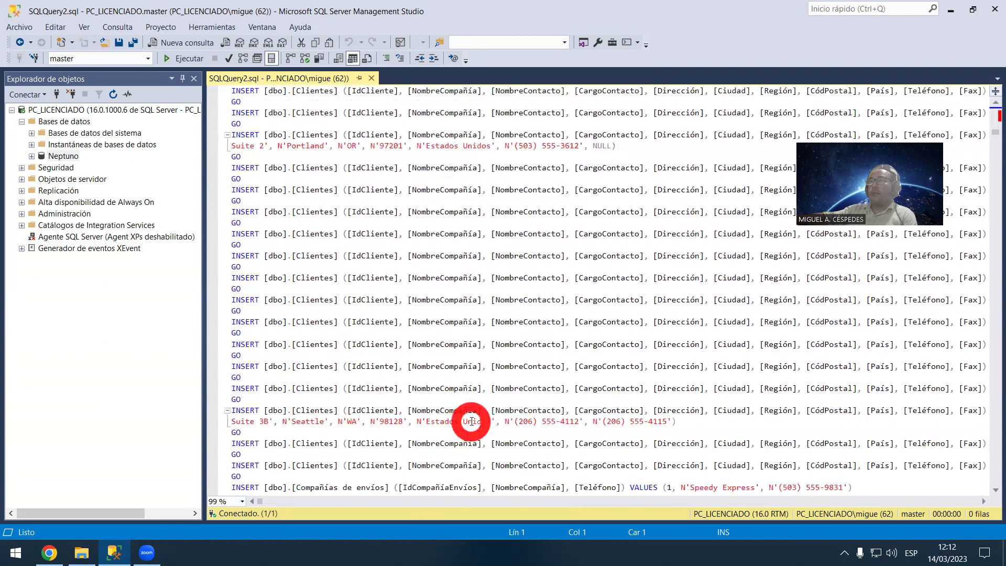
pyautogui.scroll(-12, 472, 421)
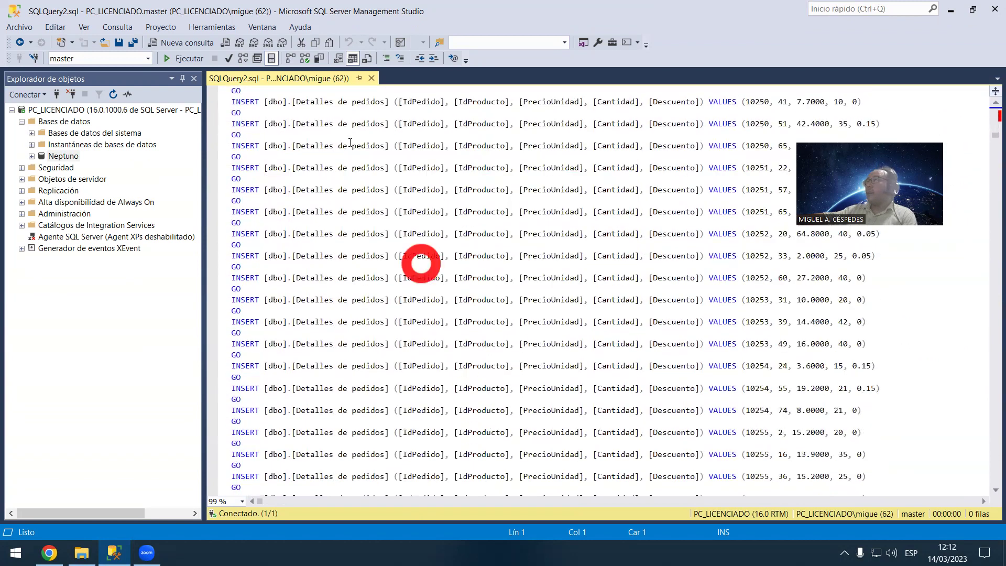
# Step: Save the script to the Escritorio folder as SCRIPTS_DB_NEPTUNO INCLUIDO DATOS and close its query window
pyautogui.rightClick(306, 79)
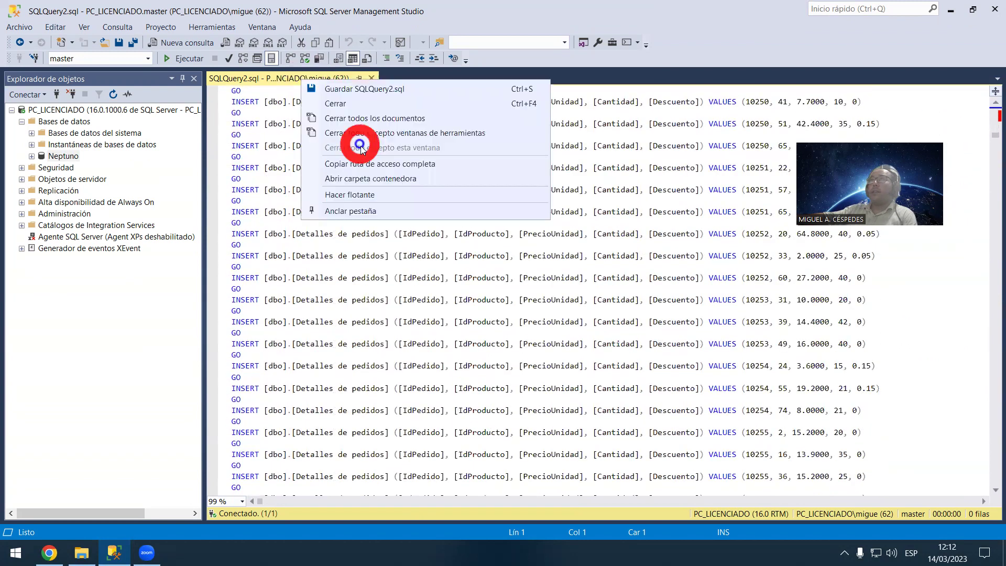
pyautogui.click(384, 88)
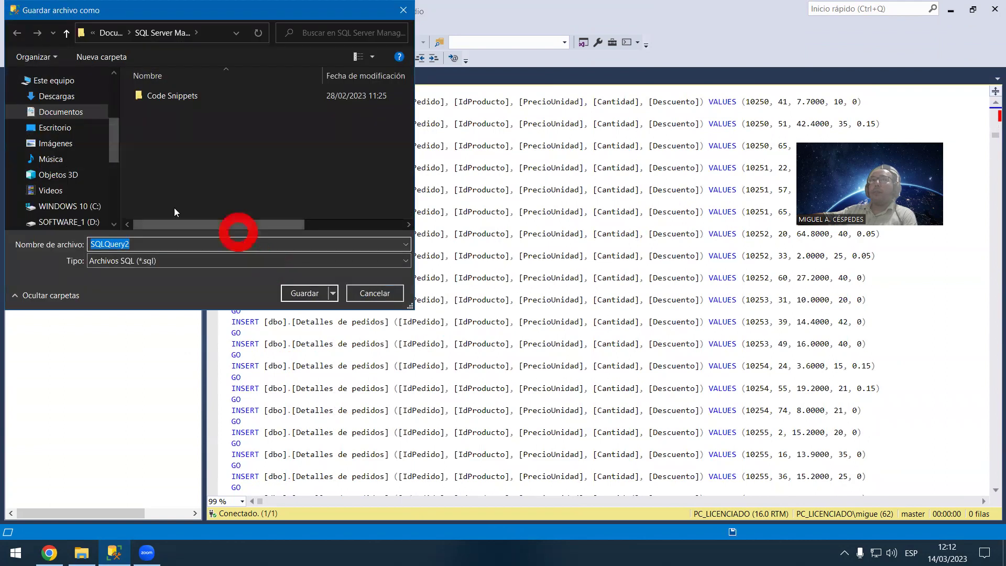
pyautogui.click(84, 127)
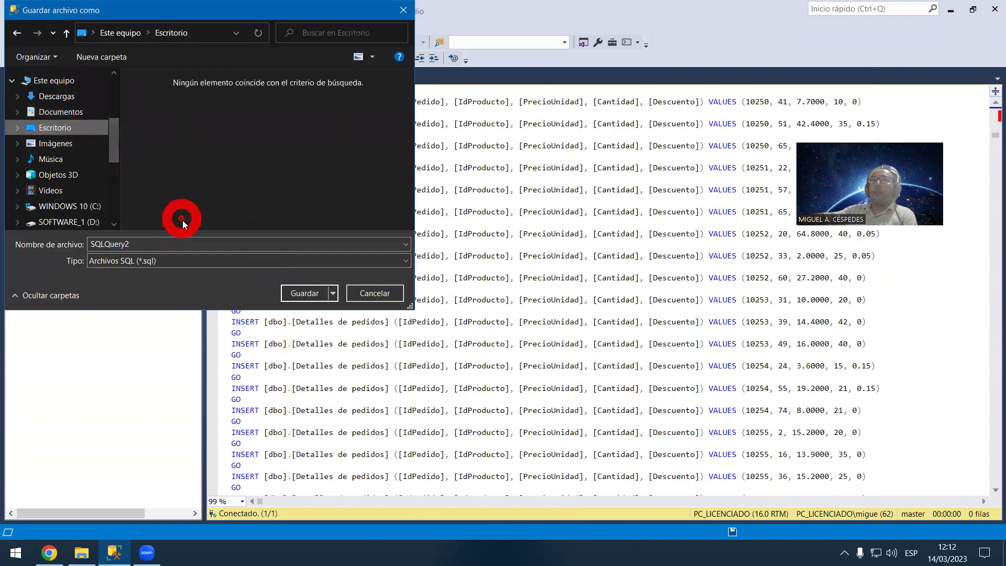
pyautogui.click(198, 248)
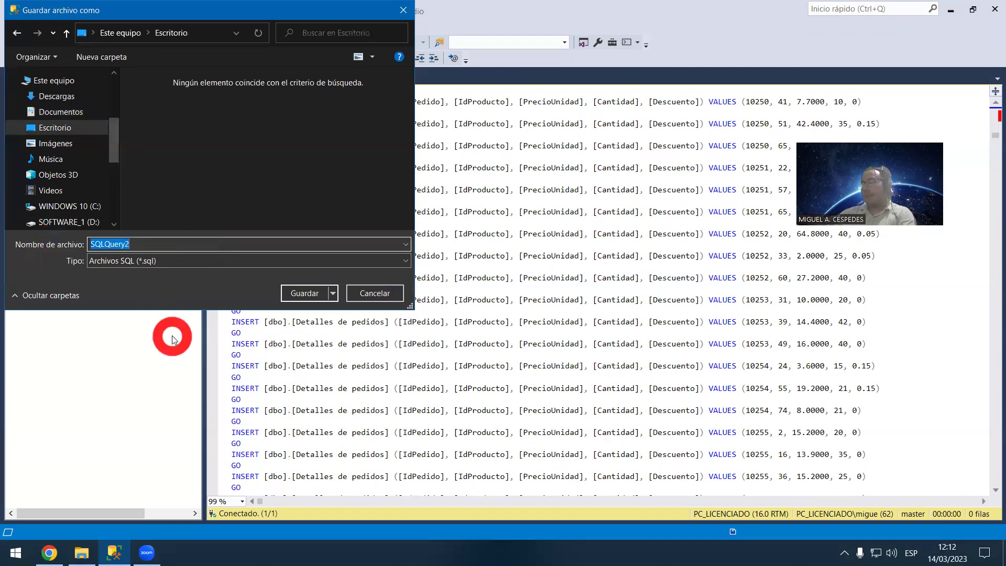
pyautogui.write('SCRIPTS_DB_NEPTUNO INCLUIDO')
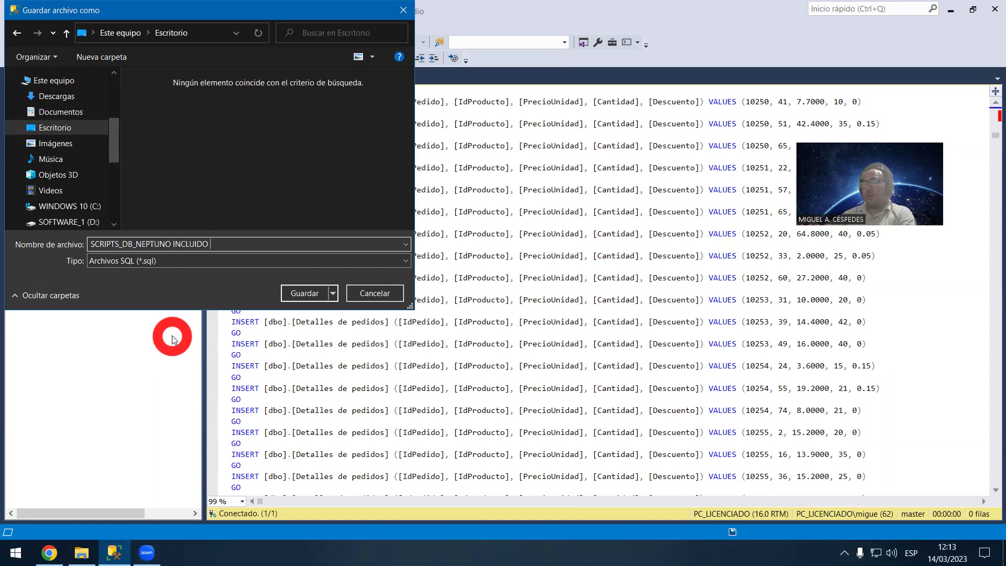
pyautogui.write('S')
pyautogui.press('Return')
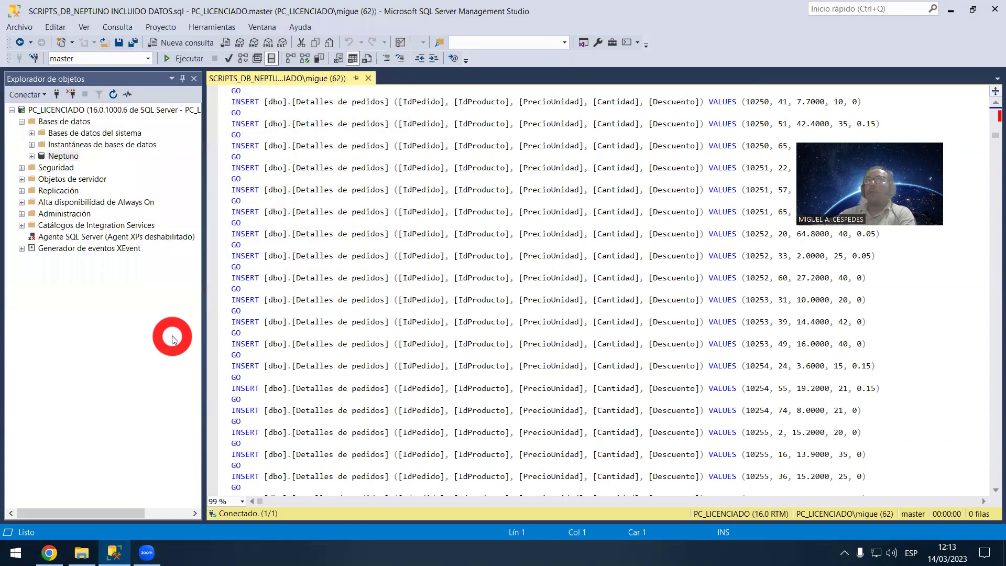
pyautogui.click(373, 81)
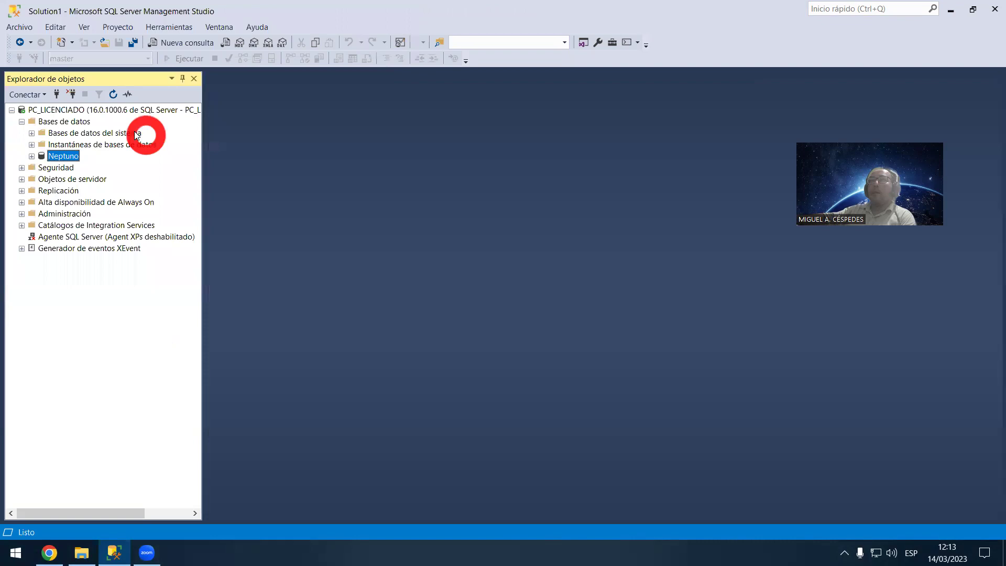
# Step: Start generating another script for the Neptuno database, covering the entire database and all its objects, up to the scripting options
pyautogui.rightClick(71, 157)
pyautogui.moveTo(234, 206)
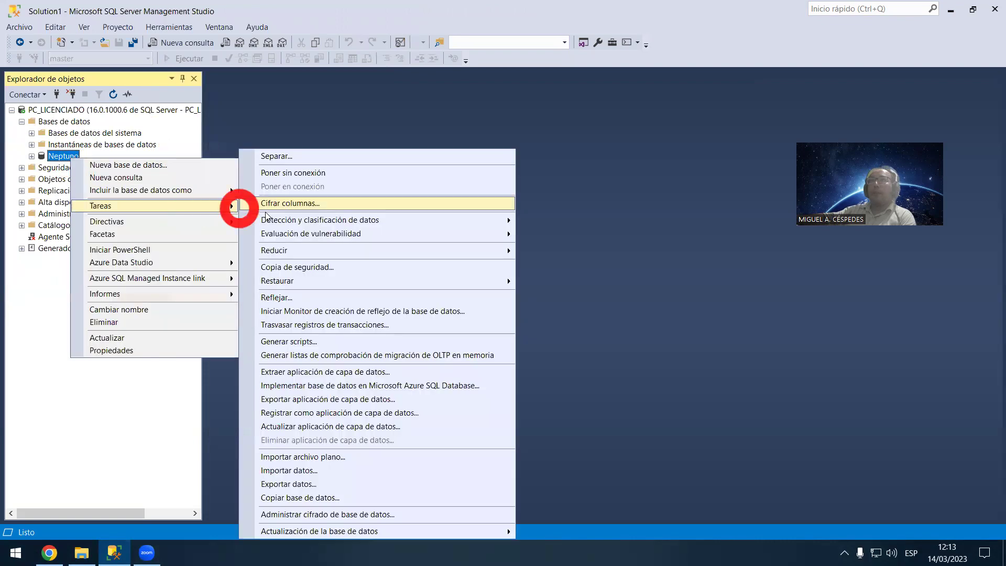
pyautogui.click(341, 341)
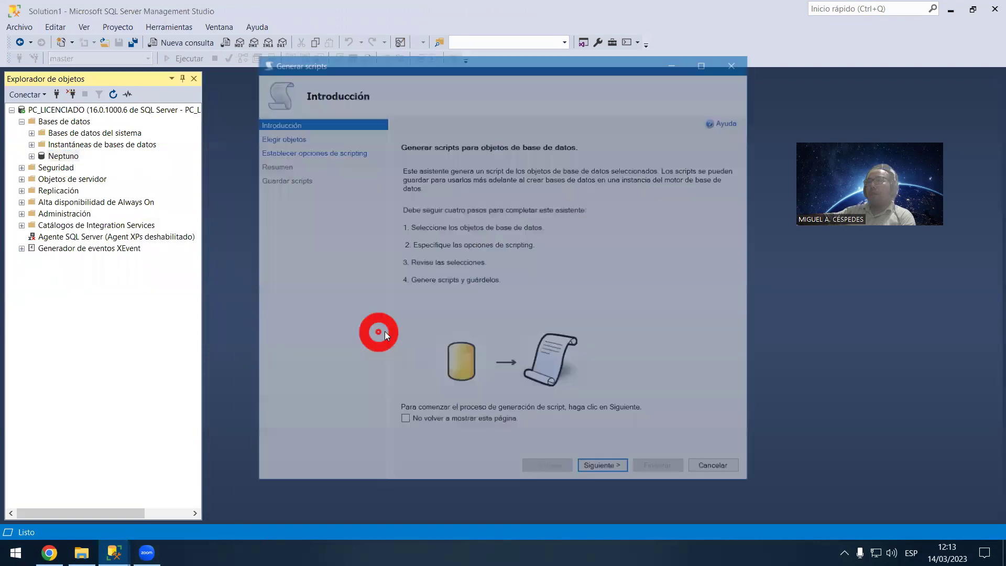
pyautogui.click(607, 469)
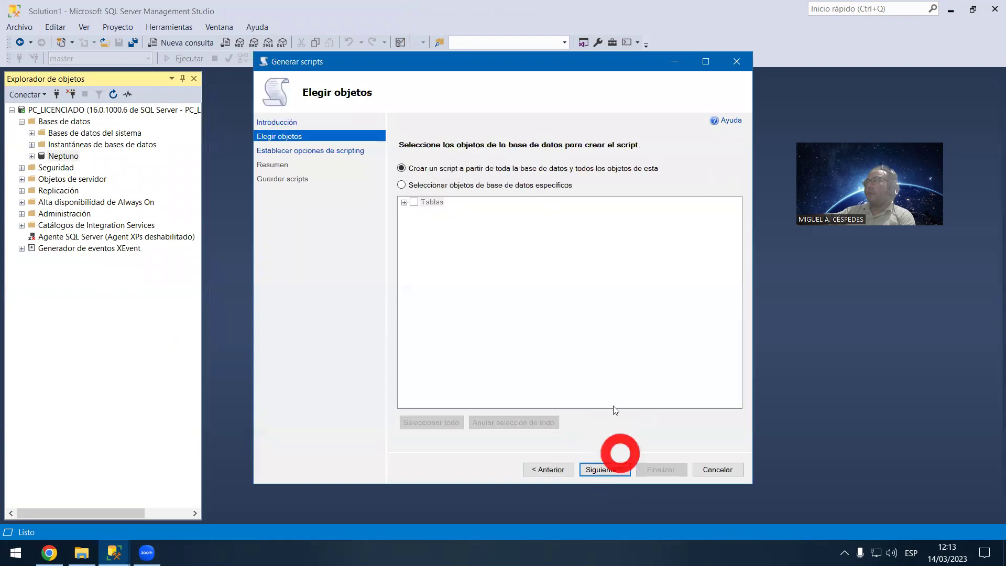
pyautogui.click(610, 470)
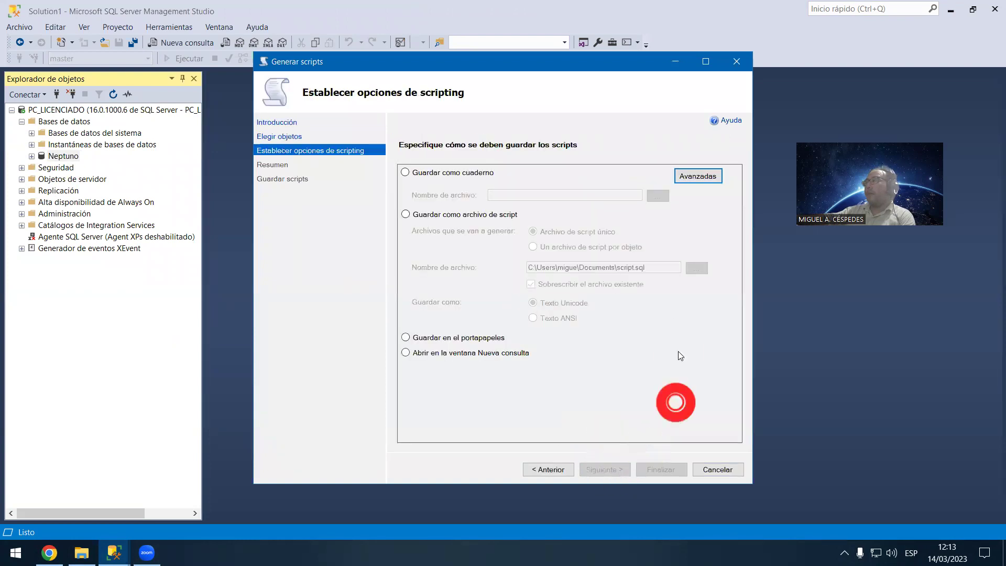
# Step: Check the advanced scripting options, keeping the types of data at Solo esquema, and send the script to a new query window
pyautogui.click(709, 189)
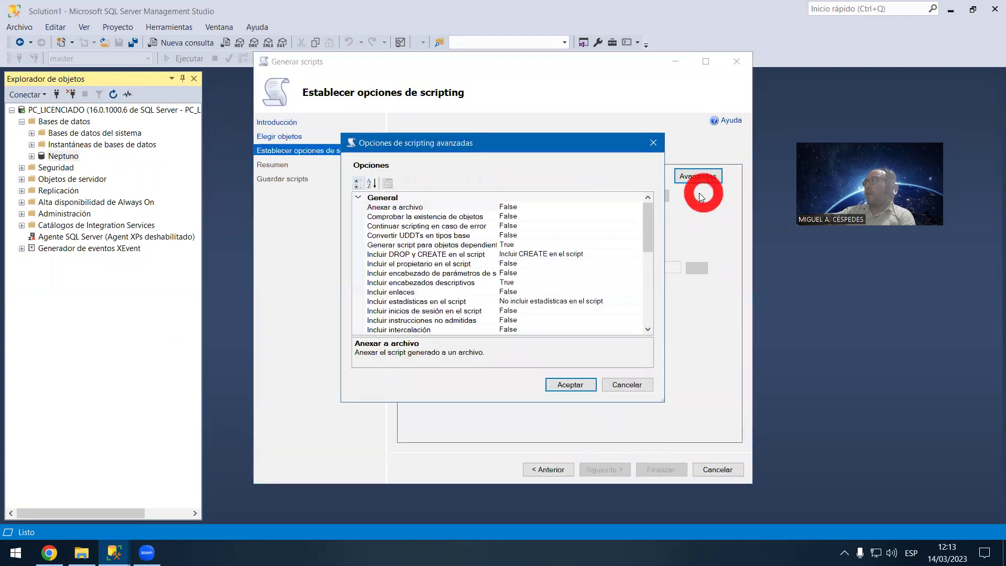
pyautogui.moveTo(654, 256); pyautogui.dragTo(649, 286)
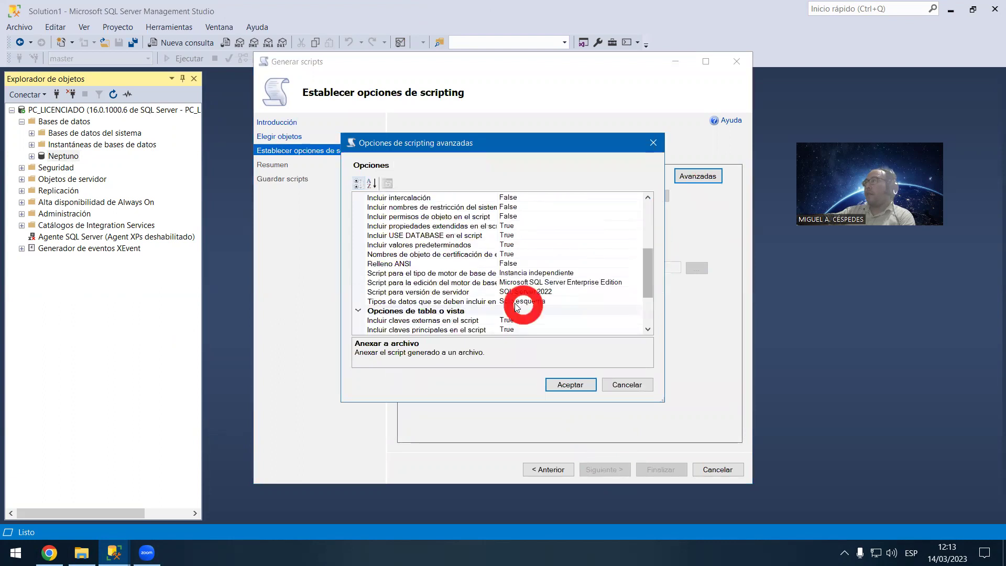
pyautogui.click(570, 385)
pyautogui.click(407, 352)
# Step: Accept the summary, generate the schema-only Neptuno script and finish the wizard
pyautogui.click(604, 469)
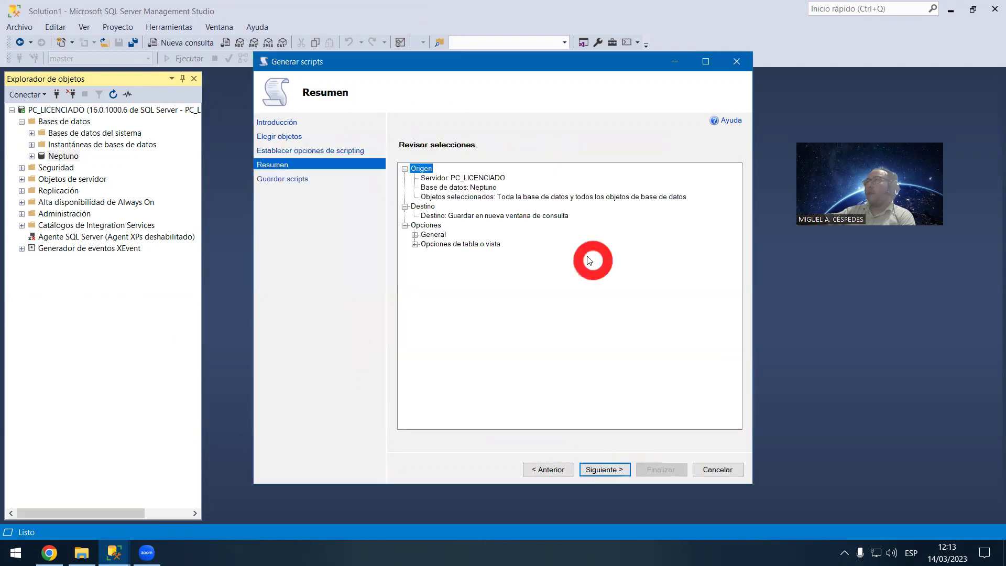
pyautogui.click(604, 469)
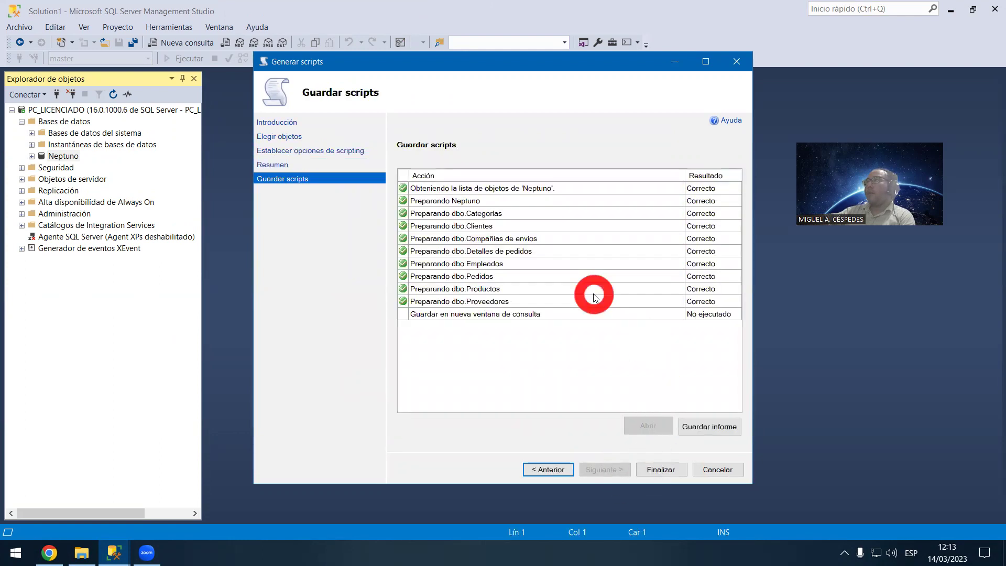
pyautogui.click(662, 470)
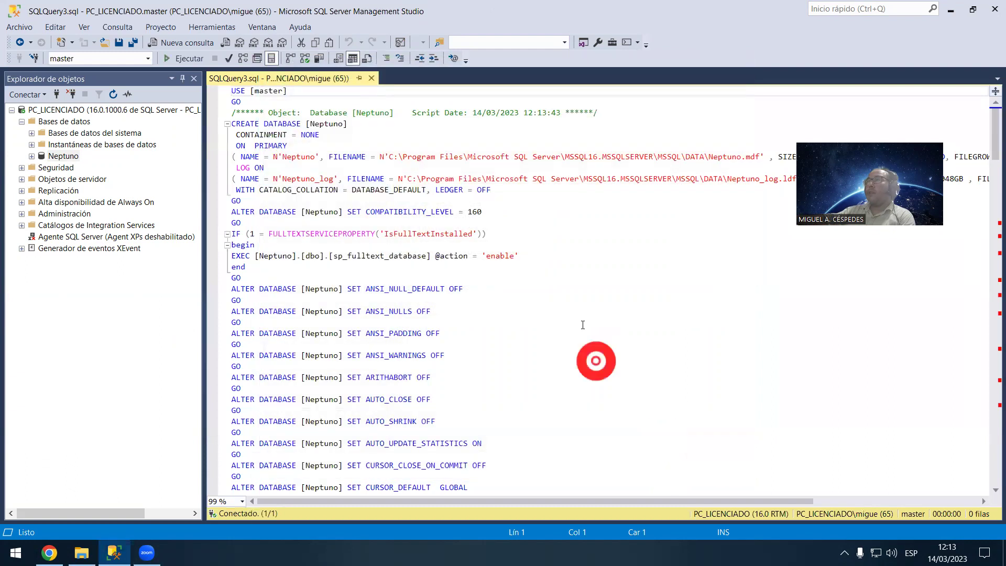
# Step: Save the schema-only script to the Escritorio folder as SCRIPTS_DB_NEPTUNO SIN DATOS and close its query window
pyautogui.moveTo(992, 154); pyautogui.dragTo(950, 140)
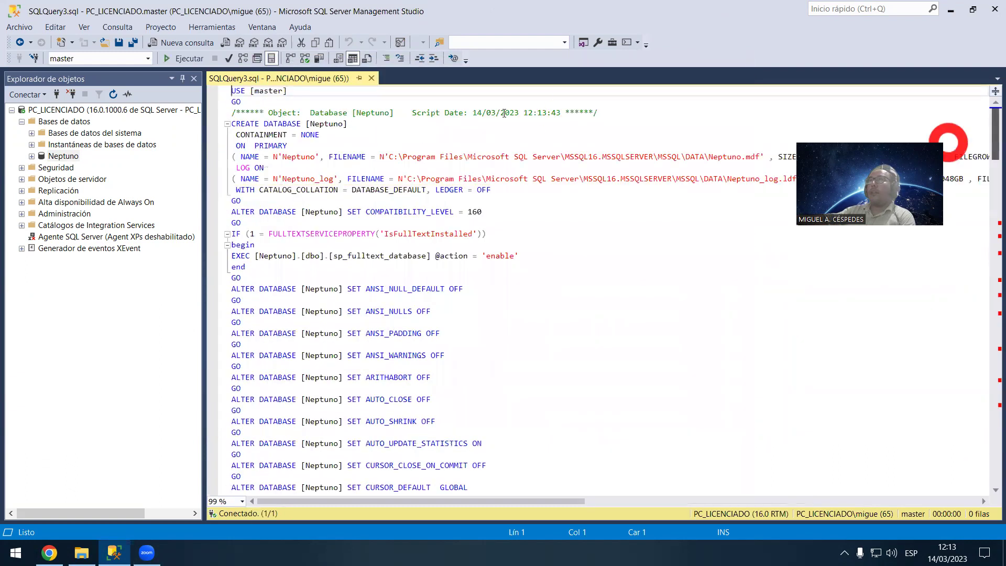
pyautogui.rightClick(304, 79)
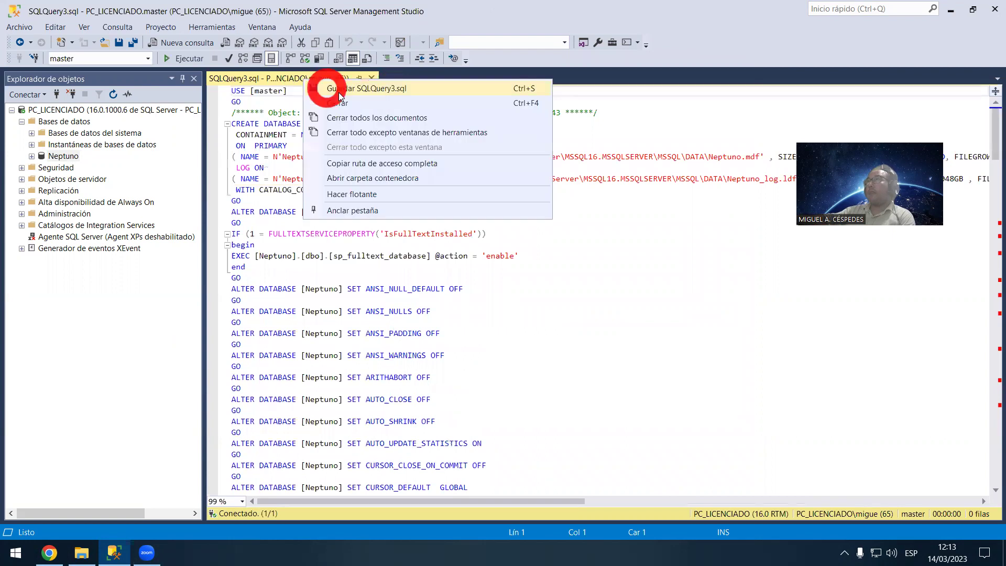
pyautogui.click(374, 88)
pyautogui.click(160, 120)
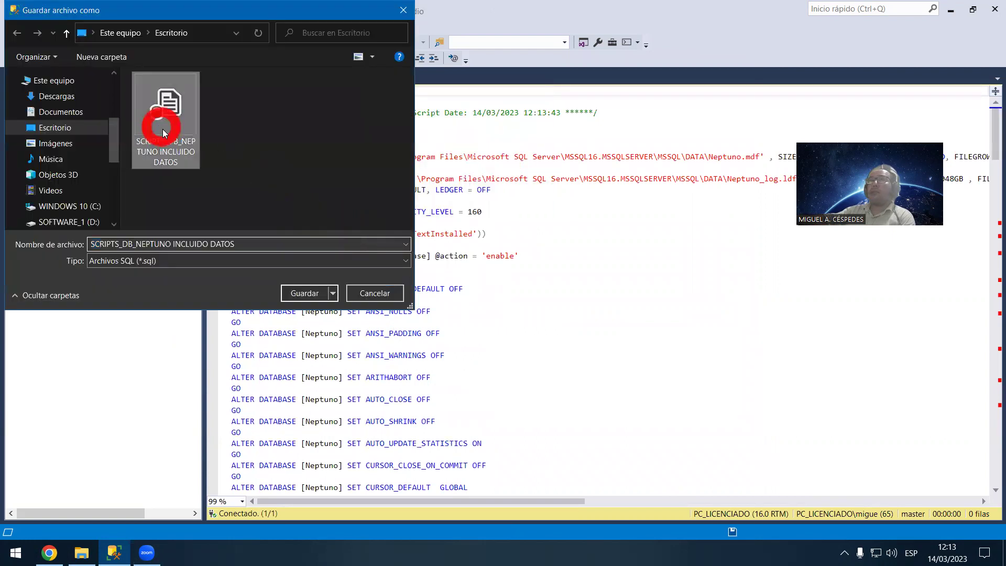
pyautogui.click(248, 245)
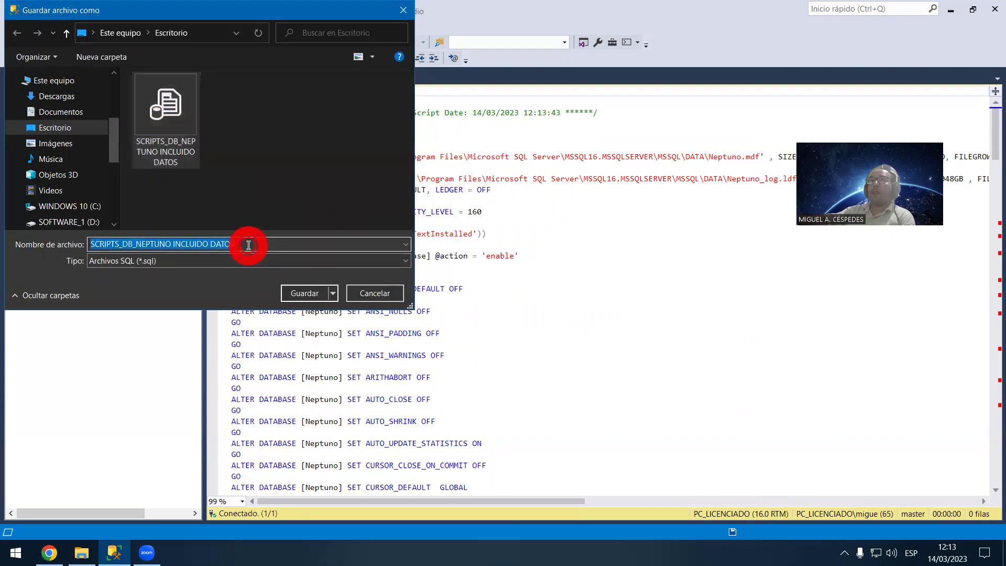
pyautogui.click(206, 244)
pyautogui.moveTo(209, 243); pyautogui.dragTo(173, 244)
pyautogui.write('S')
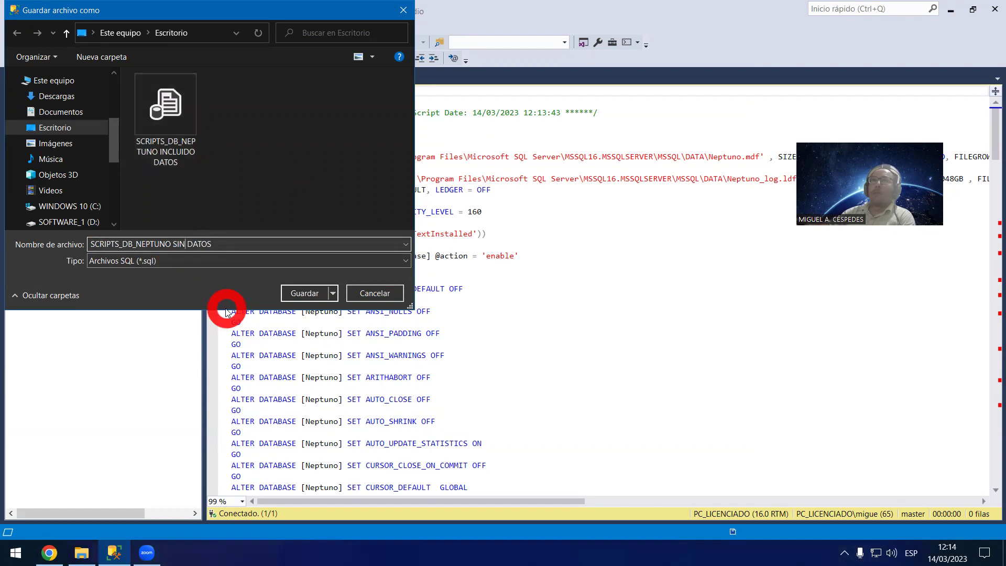
pyautogui.press('Return')
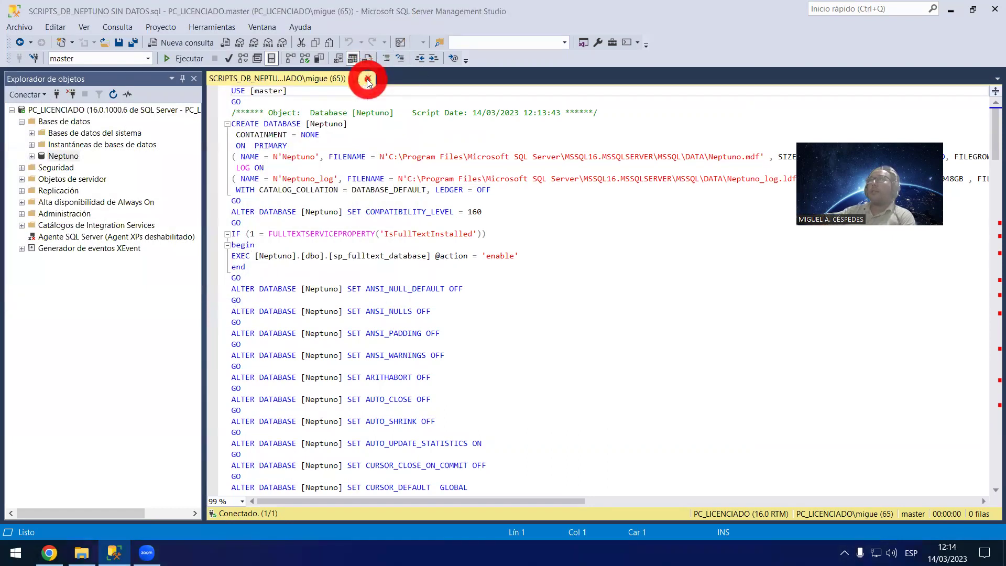
pyautogui.click(367, 80)
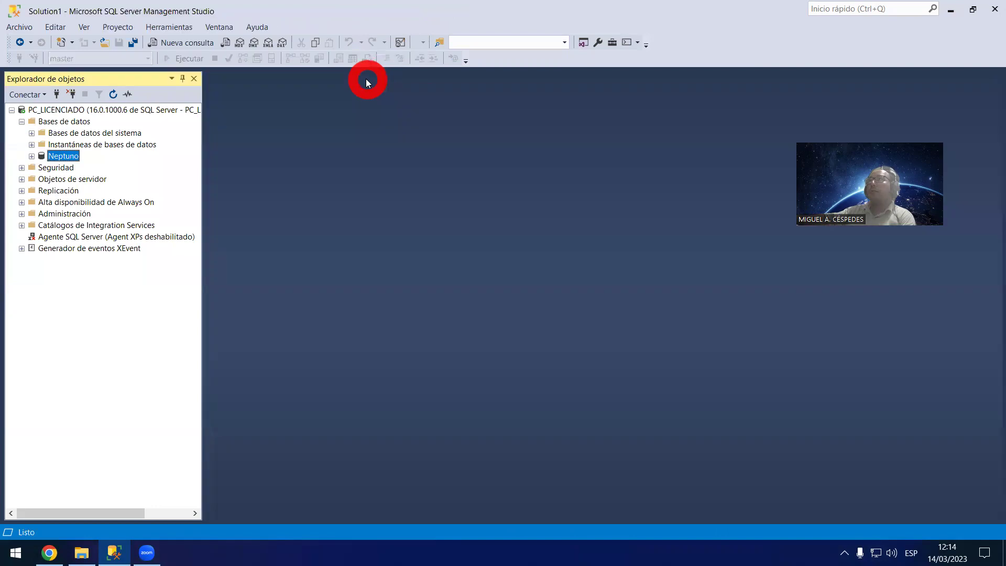
# Step: Move both Neptuno script files from the desktop into the BD_Neptuno folder and minimize the folder window
pyautogui.click(950, 12)
pyautogui.moveTo(167, 361); pyautogui.dragTo(33, 151)
pyautogui.rightClick(33, 150)
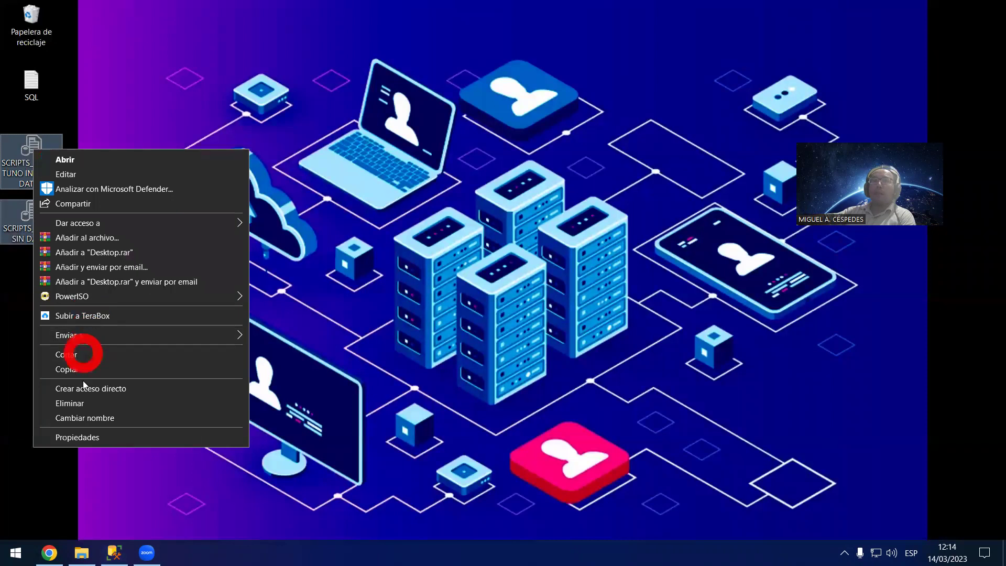
pyautogui.click(84, 355)
pyautogui.click(82, 552)
pyautogui.rightClick(461, 367)
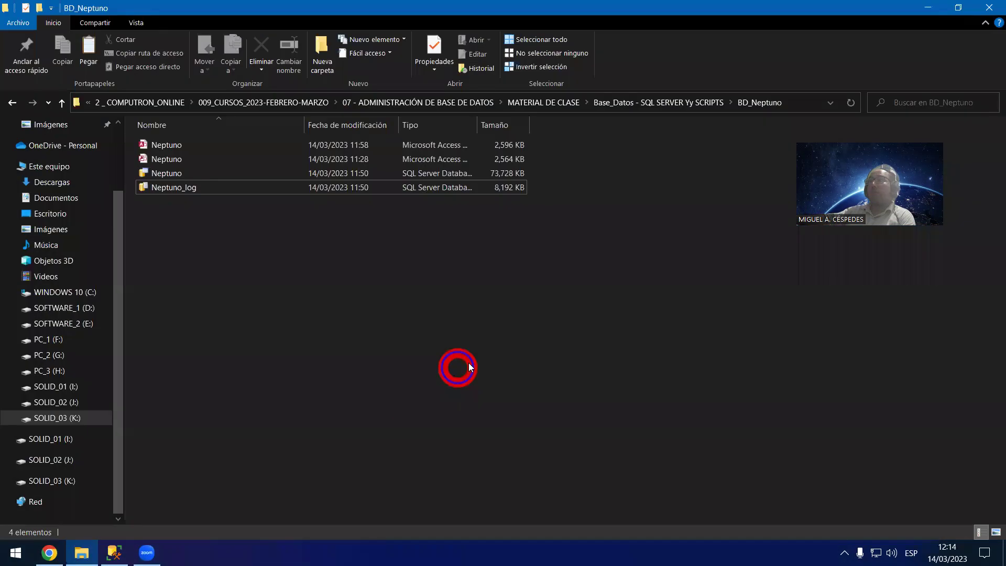
pyautogui.click(532, 254)
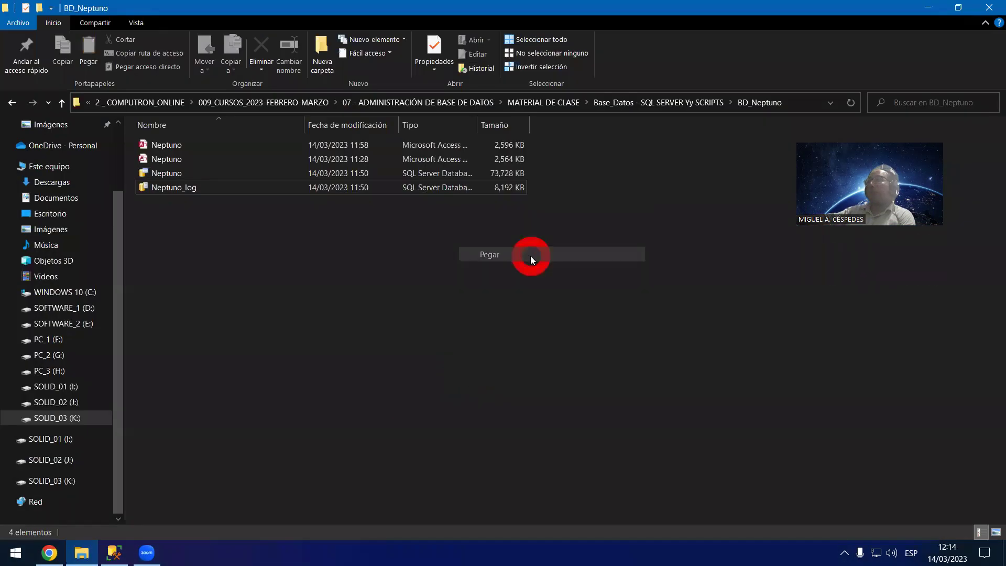
pyautogui.click(930, 9)
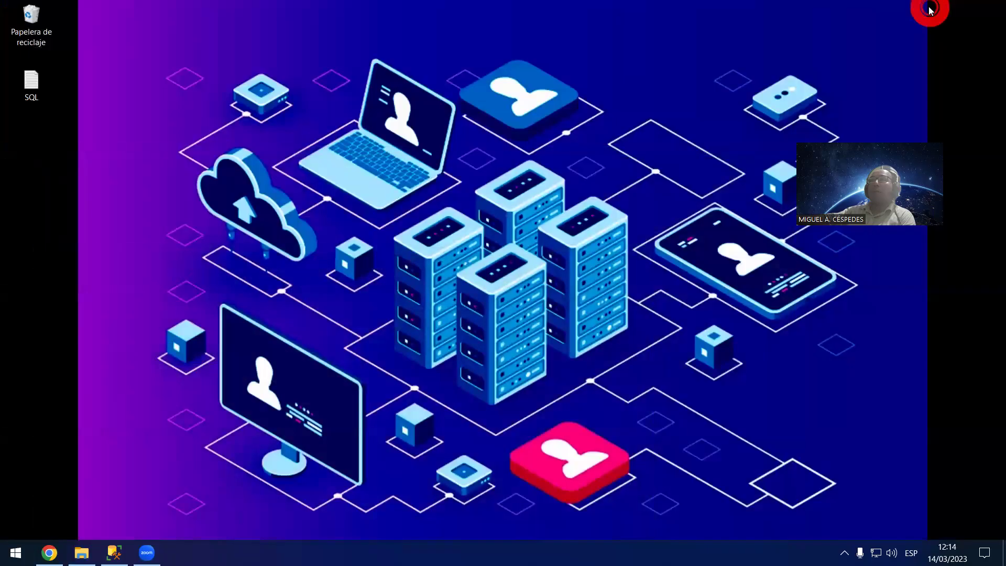
# Step: Switch to Chrome and search YouTube for "exportar base de datos sql server a excel"
pyautogui.click(54, 548)
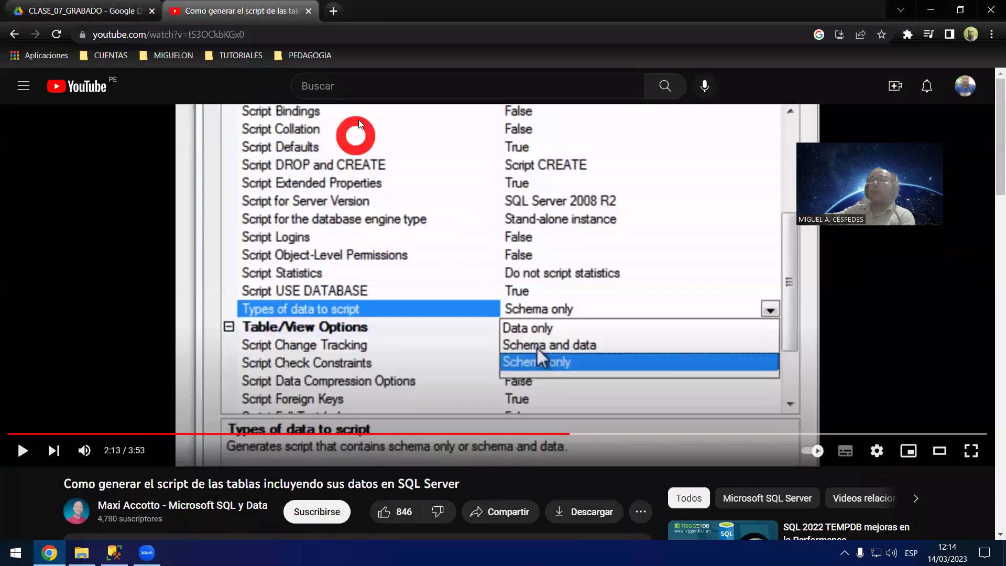
pyautogui.click(359, 87)
pyautogui.write('EXO')
pyautogui.press('BackSpace')
pyautogui.write('O')
pyautogui.press('BackSpace')
pyautogui.write('O')
pyautogui.press('BackSpace')
pyautogui.write('P')
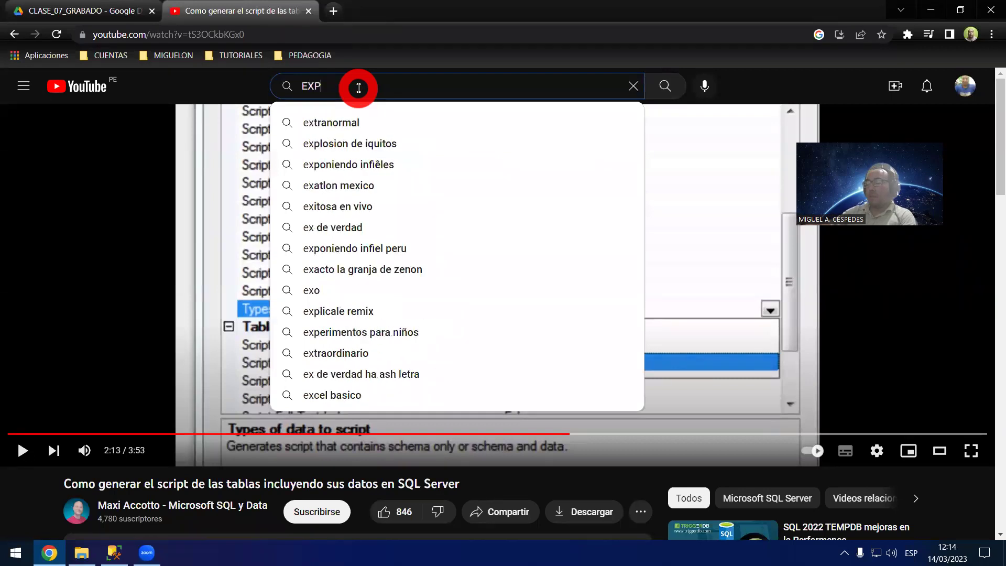
pyautogui.write('ORTAR')
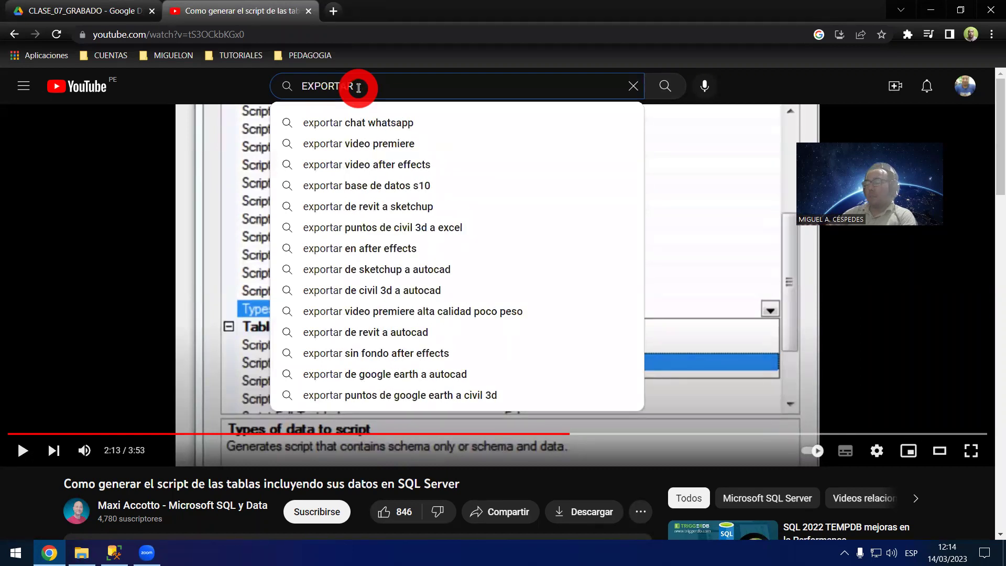
pyautogui.write('D')
pyautogui.press('BackSpace')
pyautogui.write('BASE DE DAT')
pyautogui.press('Down')
pyautogui.press('Down')
pyautogui.write('A')
pyautogui.press('Down')
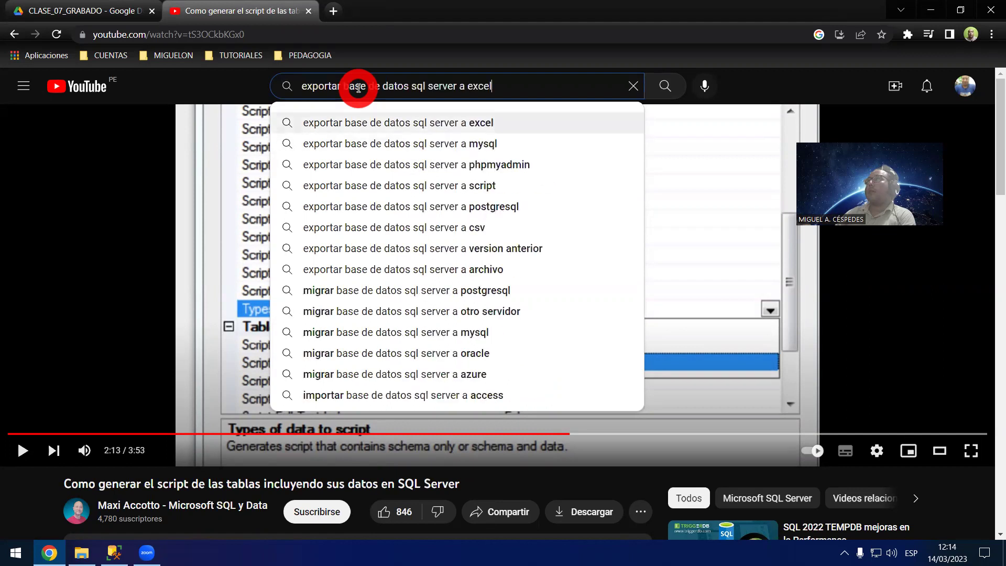
pyautogui.press('Right')
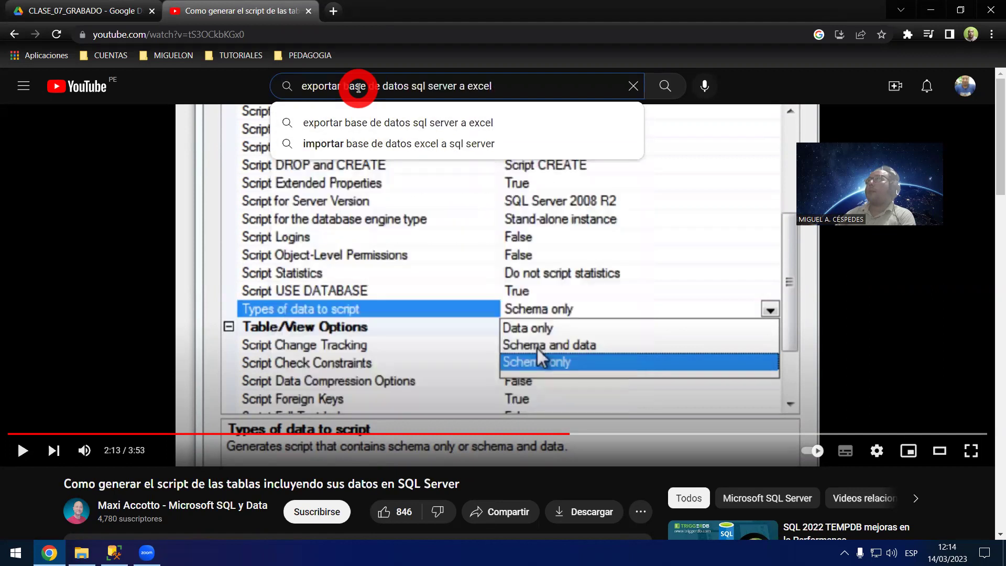
pyautogui.press('Return')
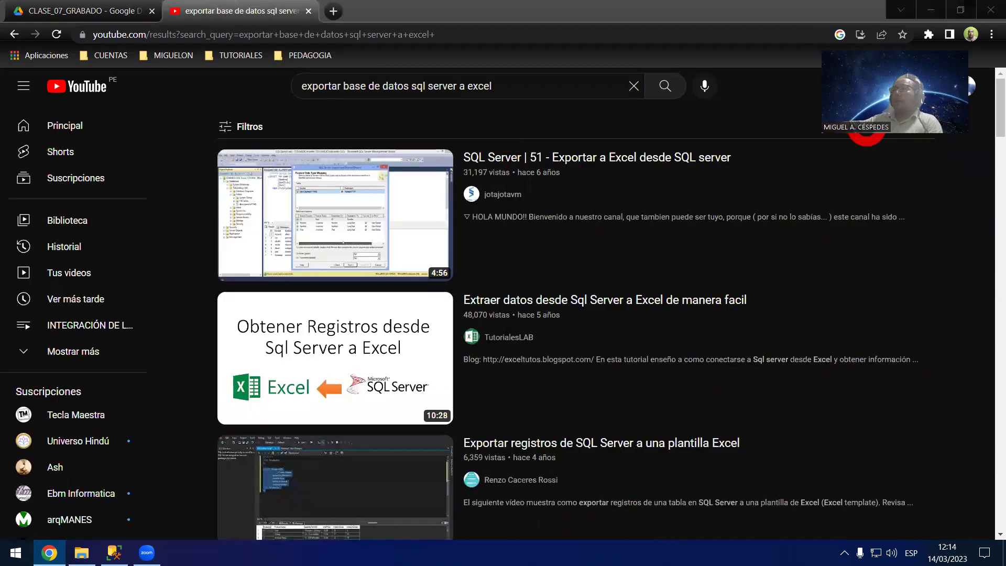
# Step: Look over the results, open the video "SQL Server | 51 - Exportar a Excel desde SQL server" and watch it in full screen
pyautogui.click(867, 252)
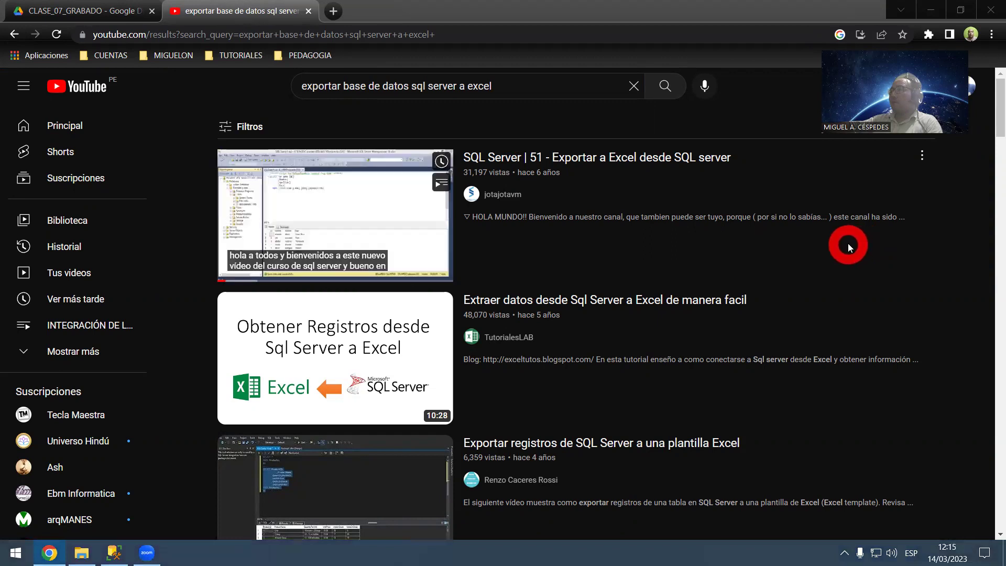
pyautogui.scroll(-1, 848, 244)
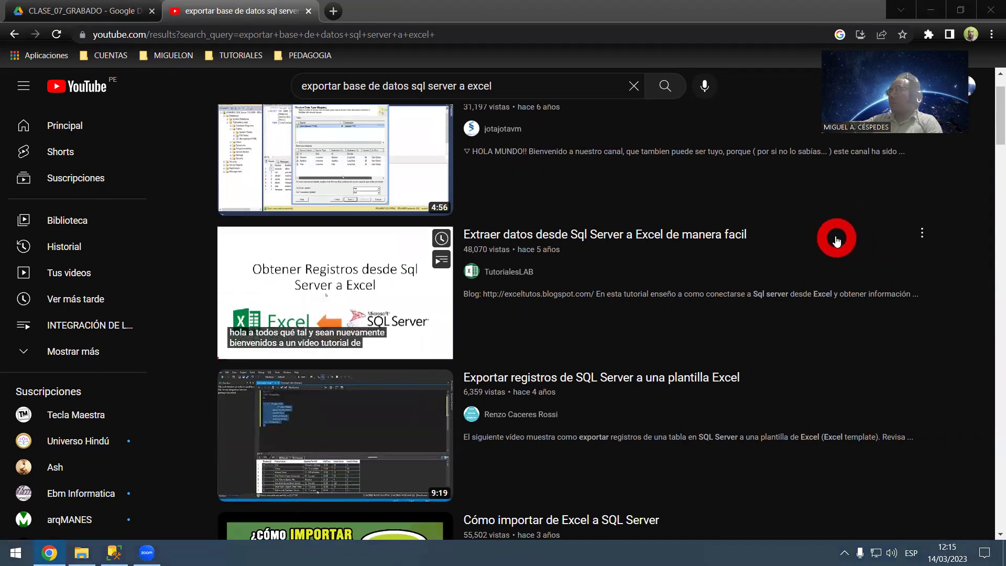
pyautogui.scroll(1, 830, 247)
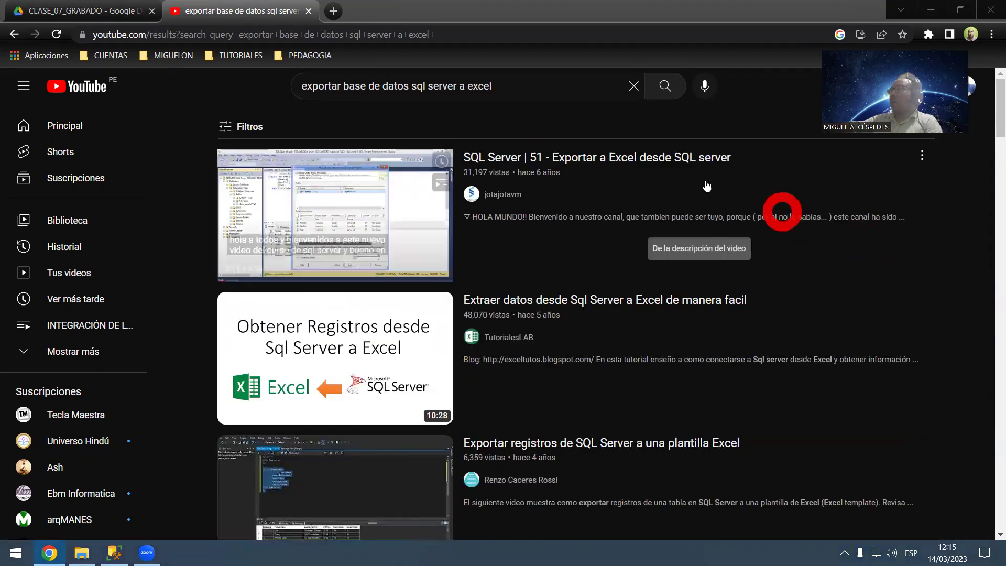
pyautogui.click(587, 167)
pyautogui.click(890, 241)
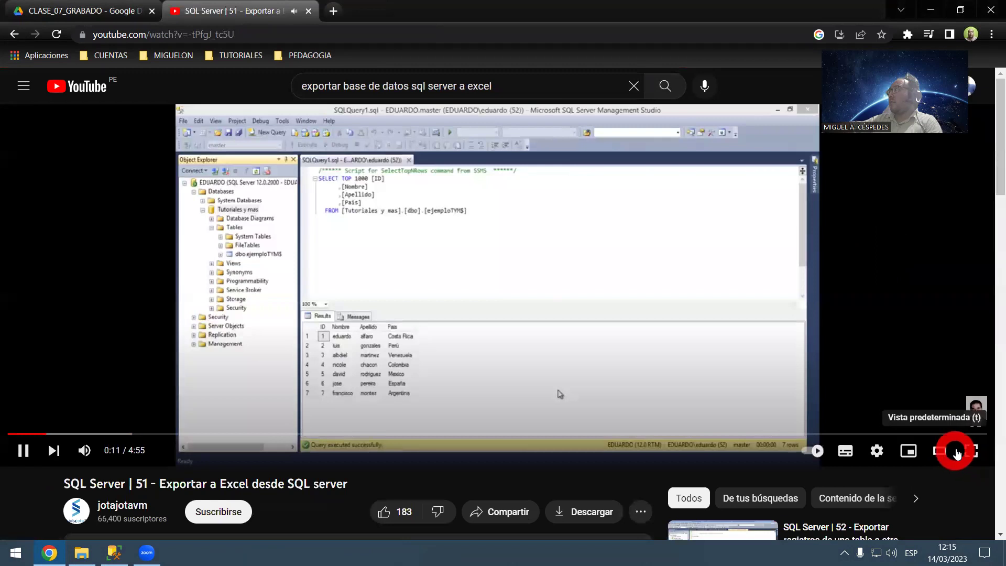
pyautogui.click(970, 450)
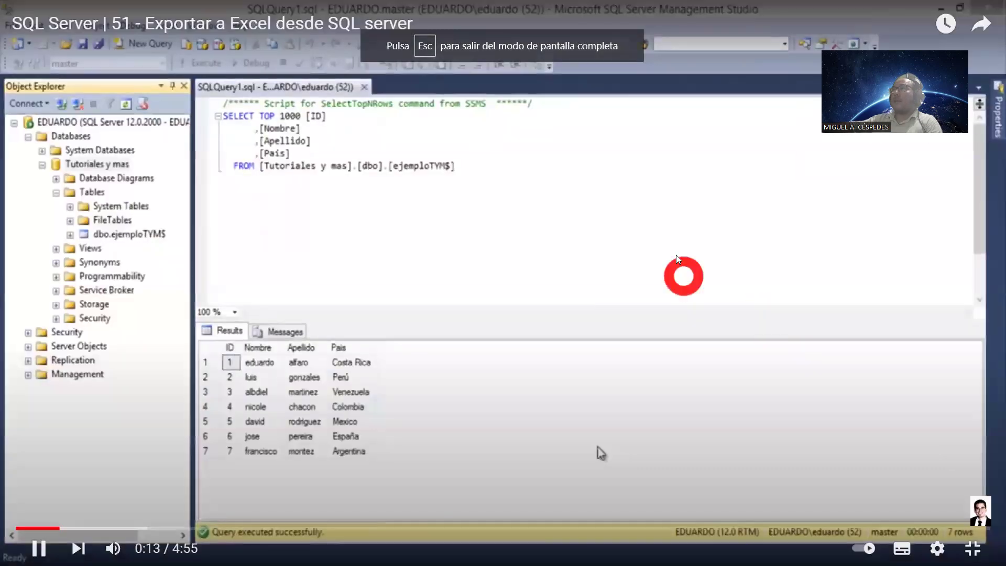
# Step: Check the playback settings and skip ahead in the video to the part on the database's Tasks options
pyautogui.click(938, 547)
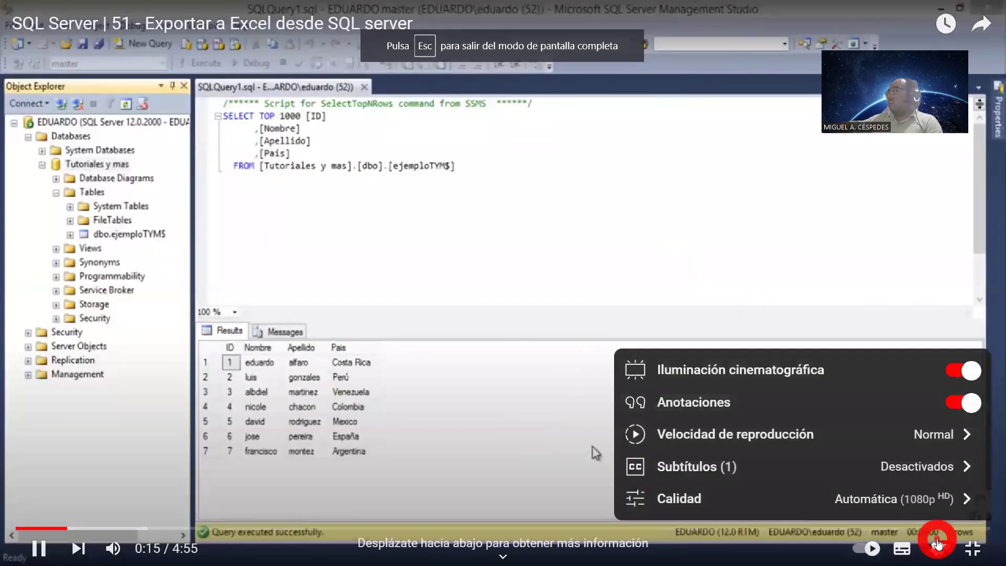
pyautogui.click(937, 546)
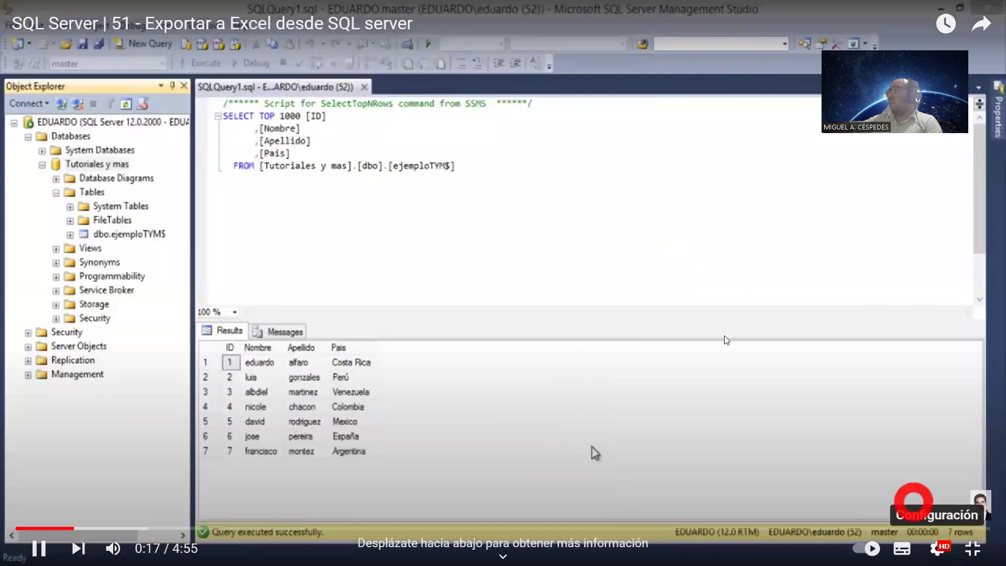
pyautogui.click(602, 253)
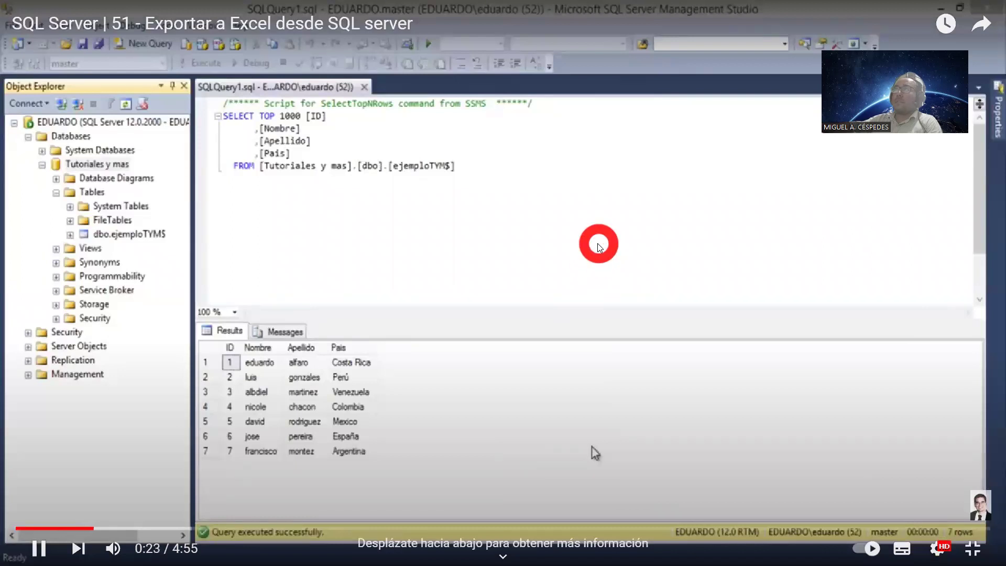
pyautogui.press('Right')
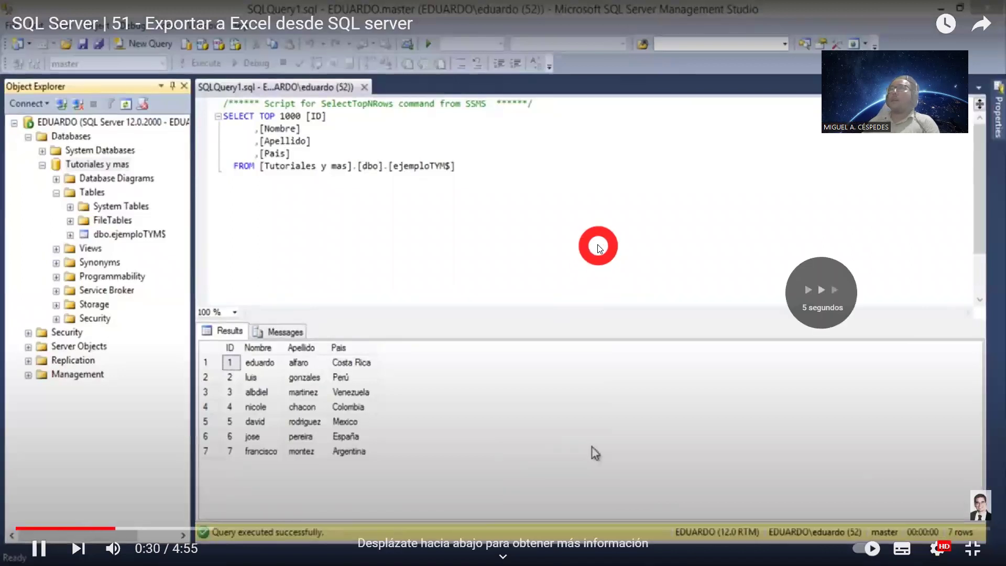
pyautogui.press('Right')
pyautogui.press('Right')
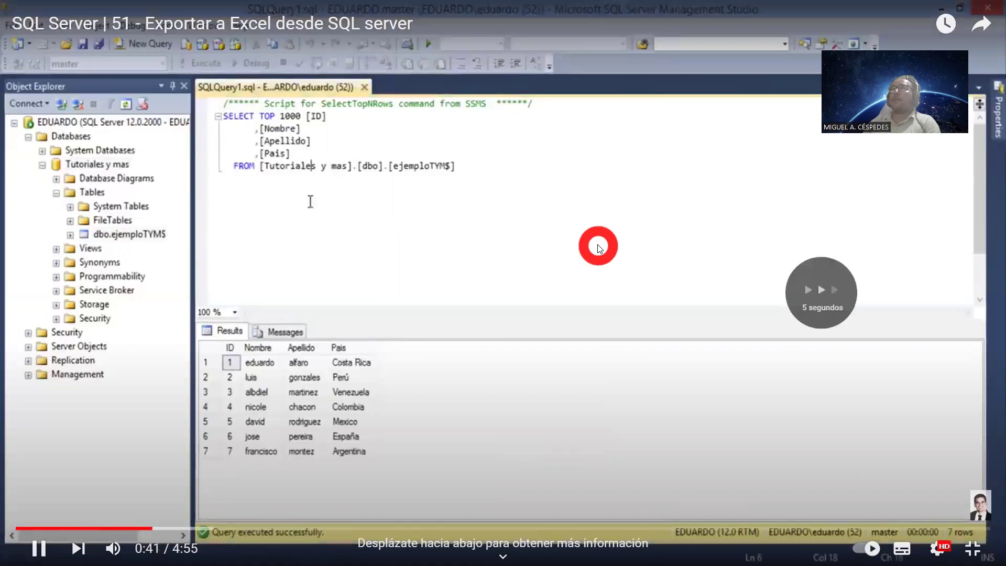
pyautogui.press('Right')
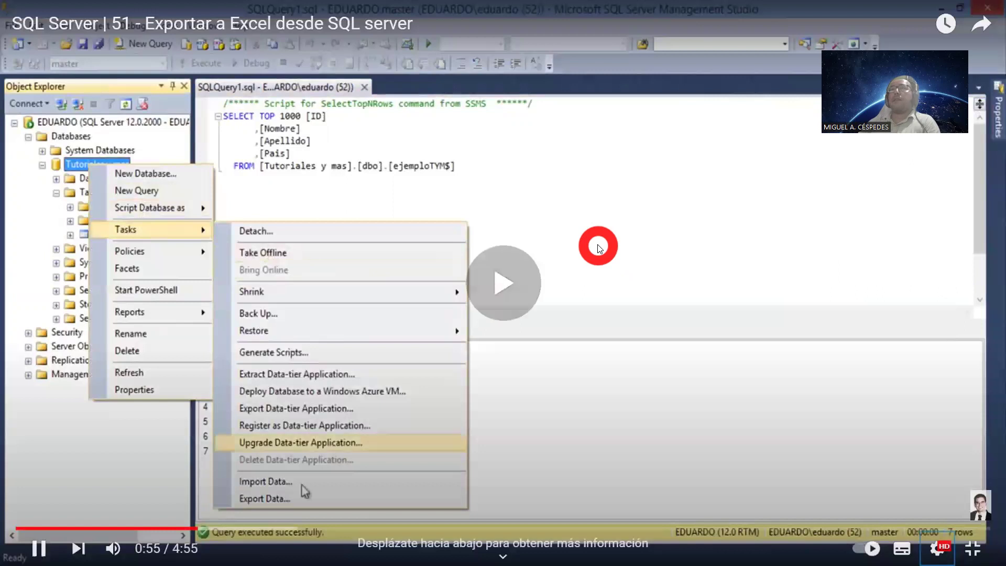
# Step: Watch the export tutorial, pausing and resuming to examine the Tasks options and the wizard's data source and destination pages
pyautogui.click(600, 248)
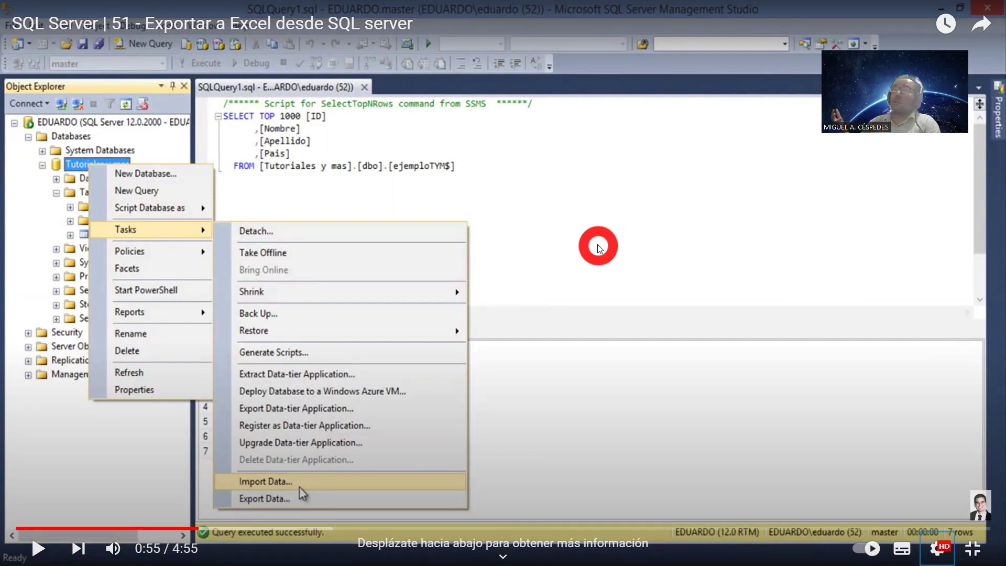
pyautogui.click(599, 247)
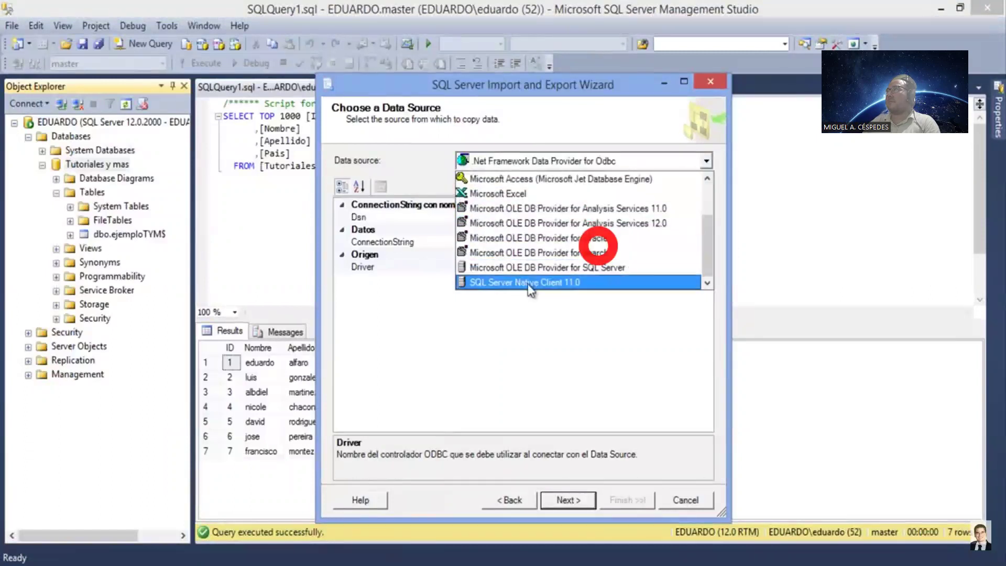
pyautogui.click(553, 283)
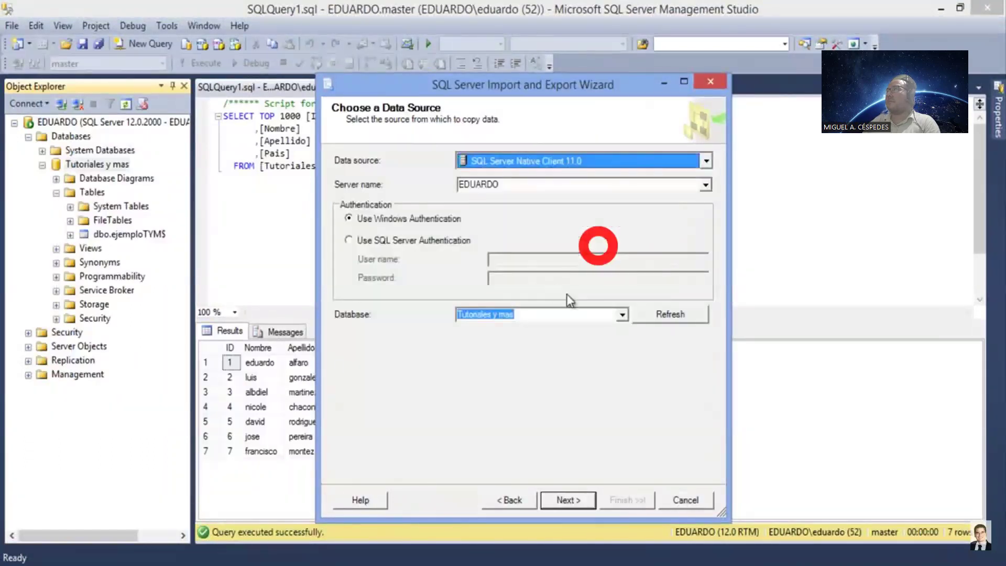
pyautogui.click(598, 246)
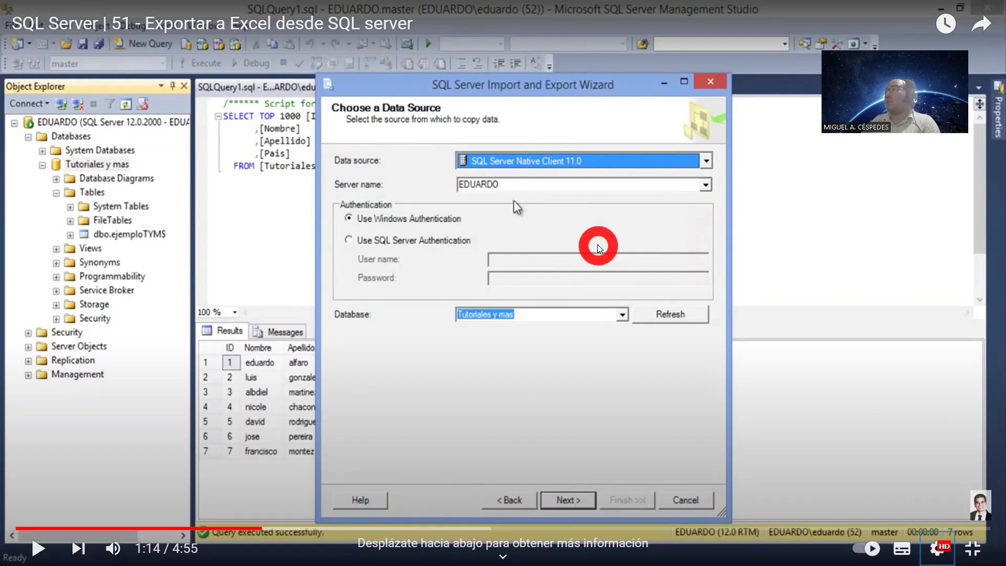
pyautogui.click(599, 247)
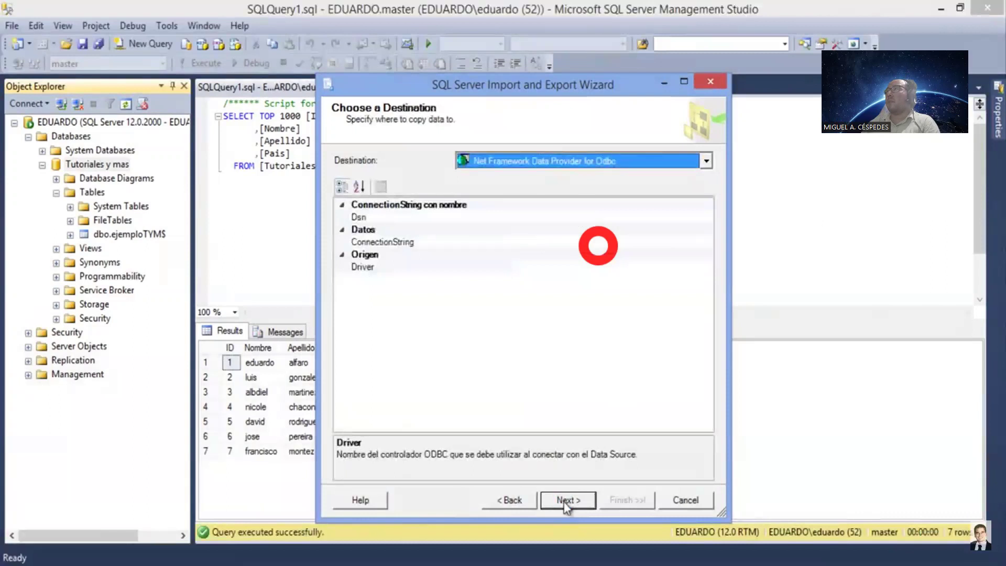
pyautogui.click(600, 248)
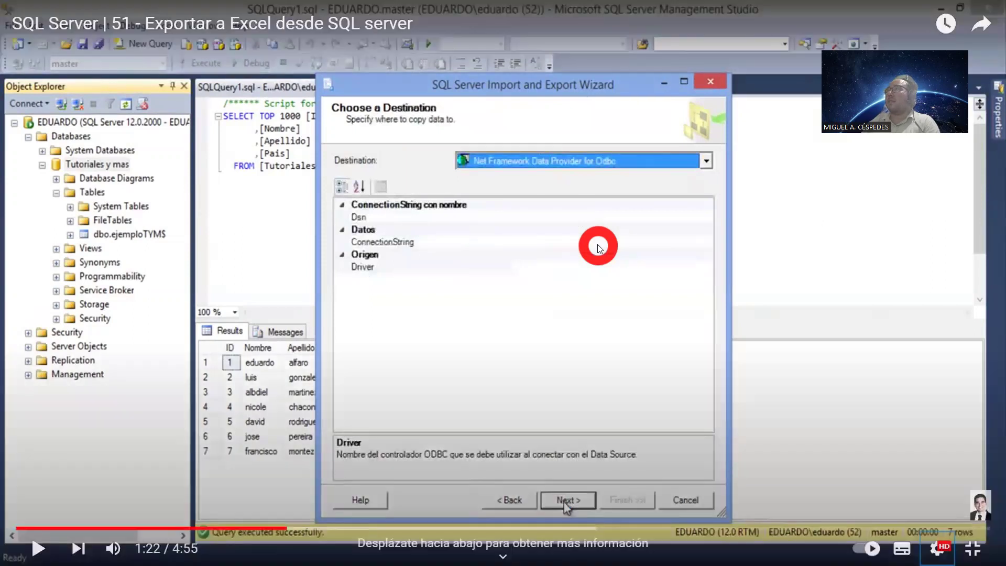
pyautogui.click(599, 247)
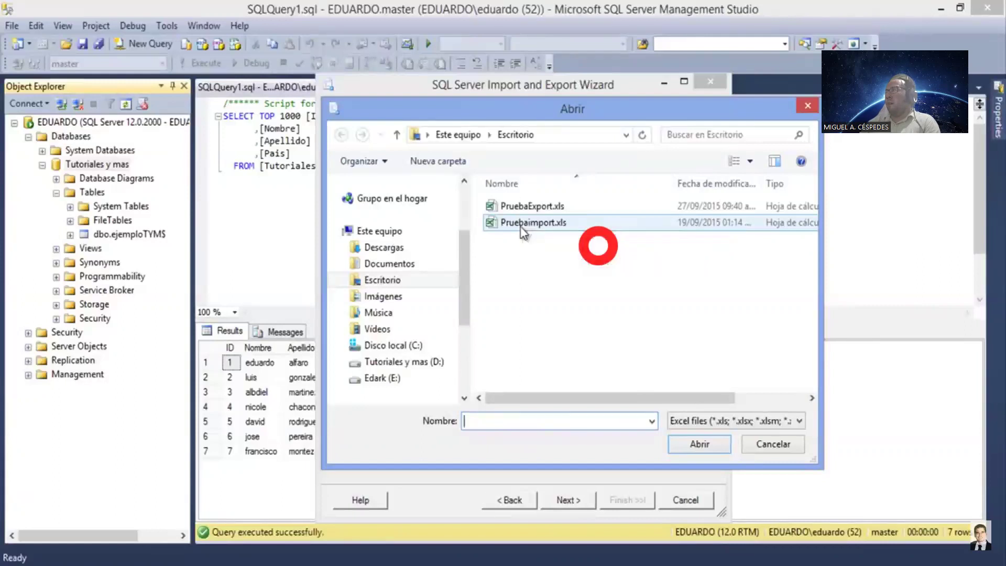
# Step: Watch how the tutorial picks the Excel destination file, table copy option, source table and data type mapping, then leave the video
pyautogui.click(536, 208)
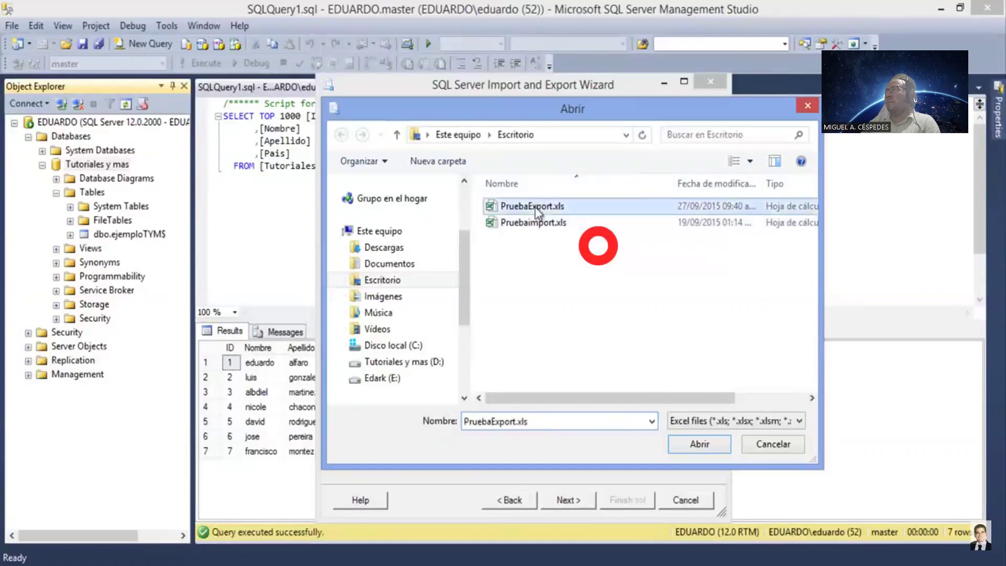
pyautogui.click(700, 444)
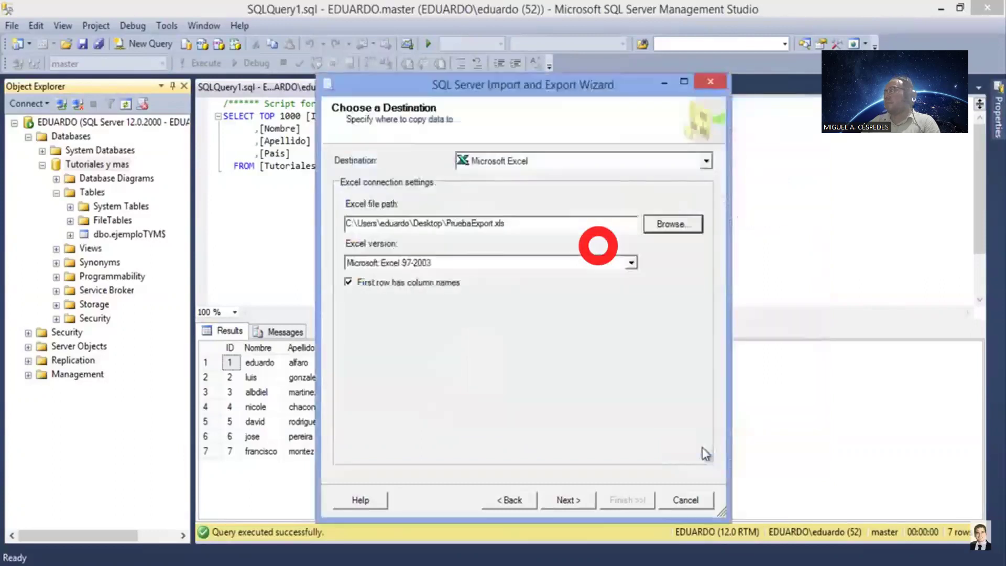
pyautogui.click(579, 500)
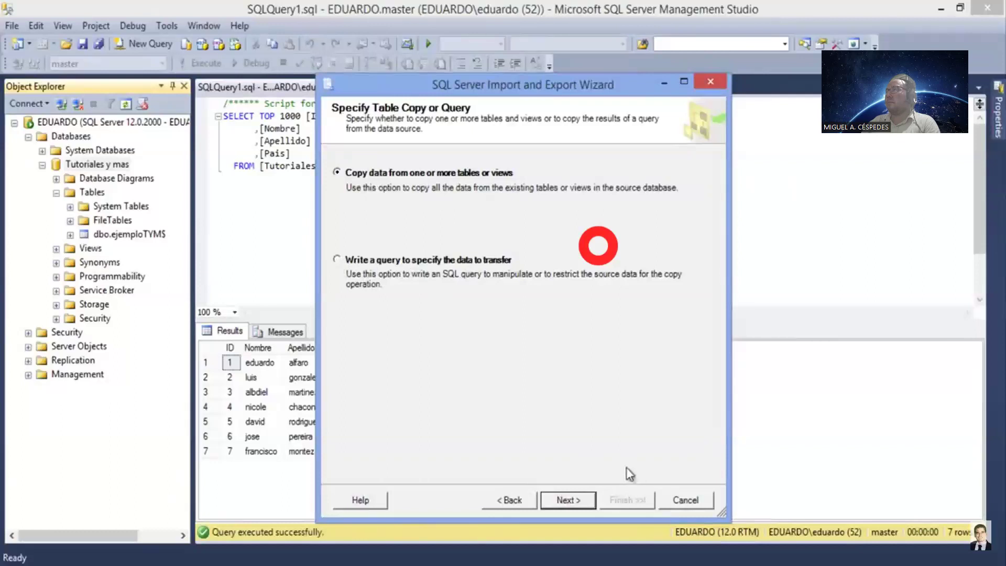
pyautogui.click(567, 502)
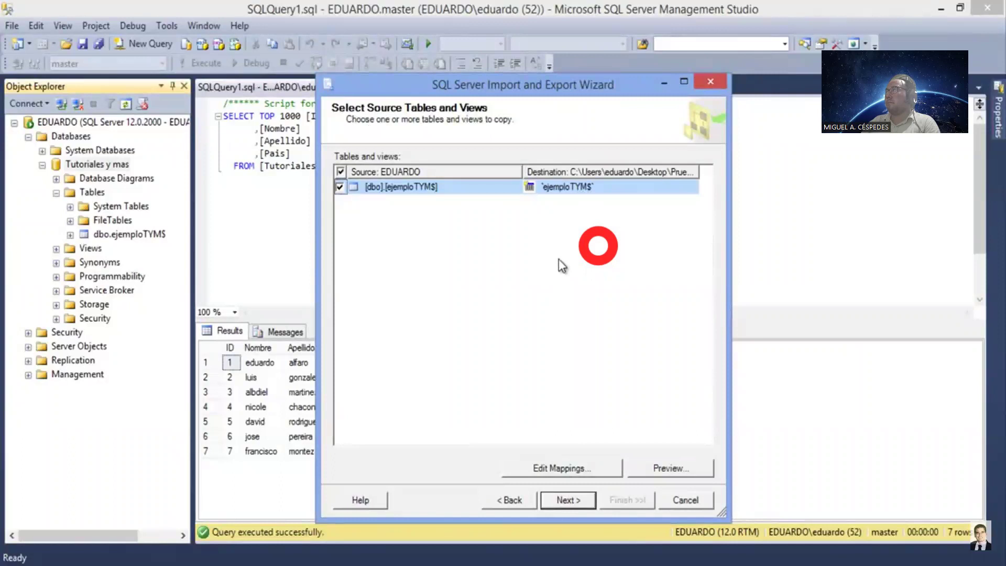
pyautogui.click(591, 193)
pyautogui.click(587, 189)
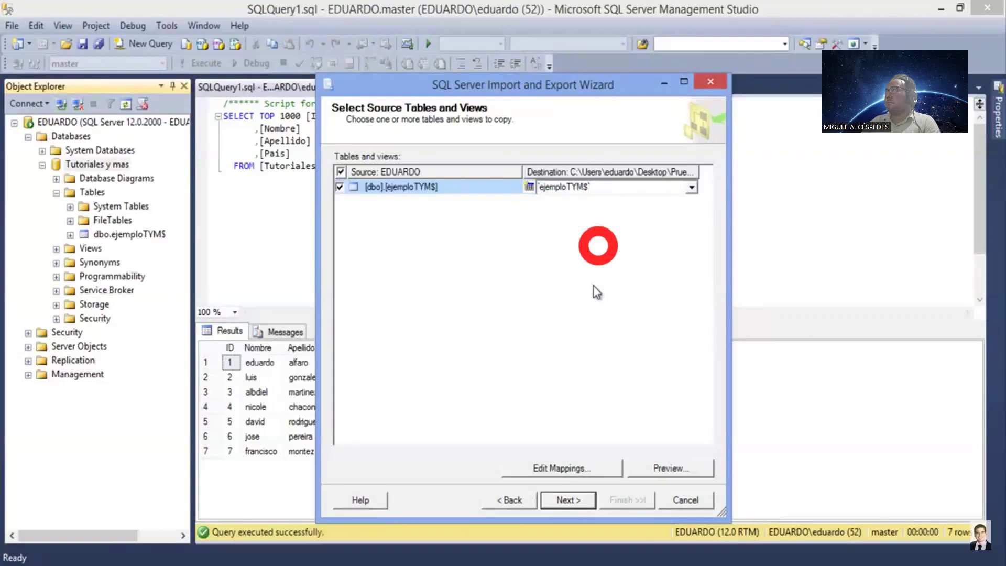
pyautogui.press('BackSpace')
pyautogui.press('Return')
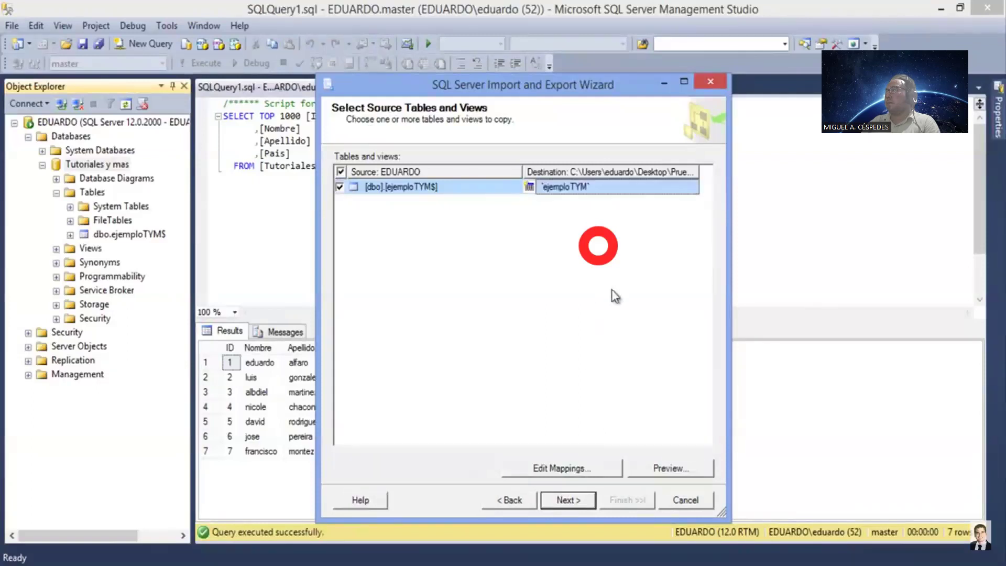
pyautogui.click(564, 500)
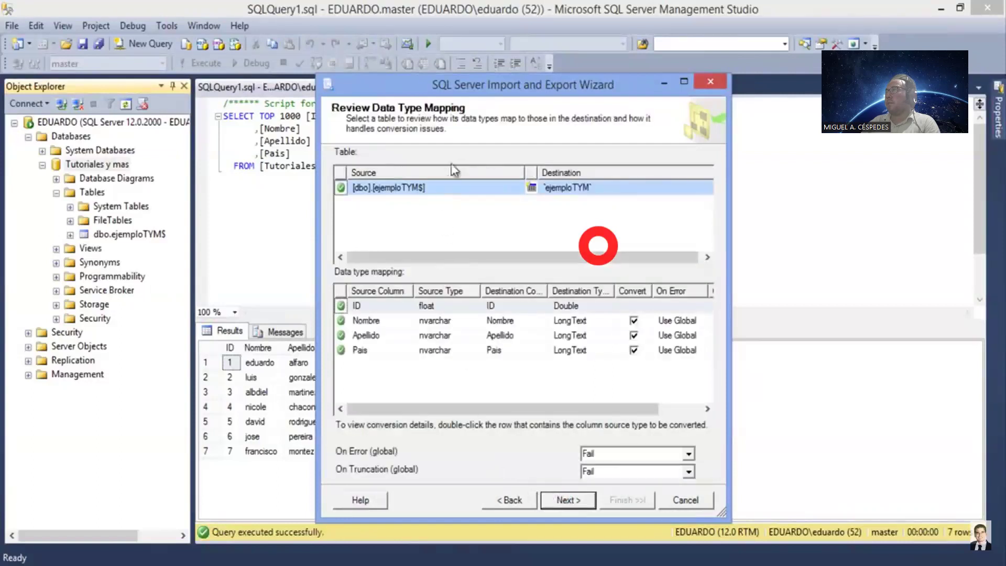
pyautogui.click(743, 76)
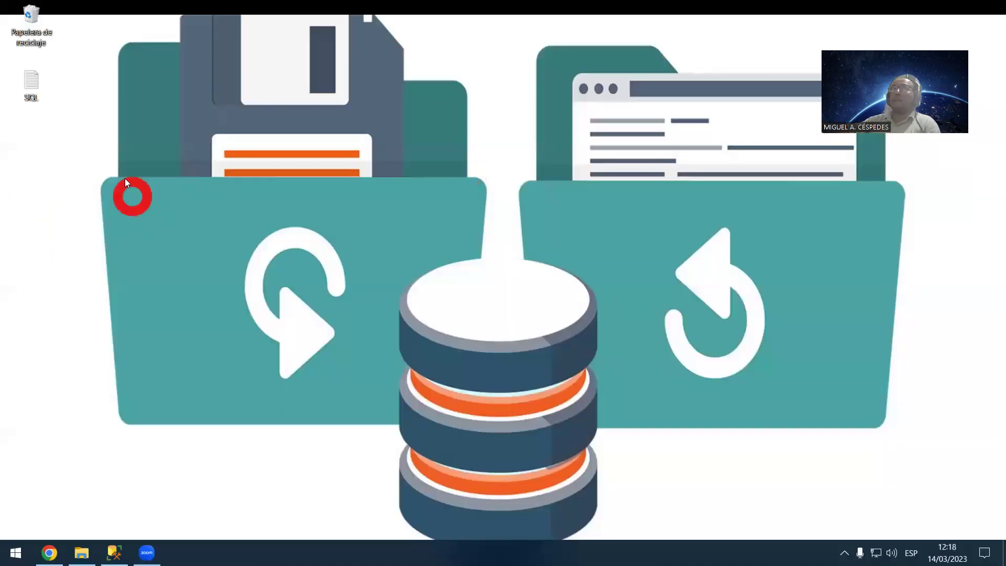
pyautogui.rightClick(49, 139)
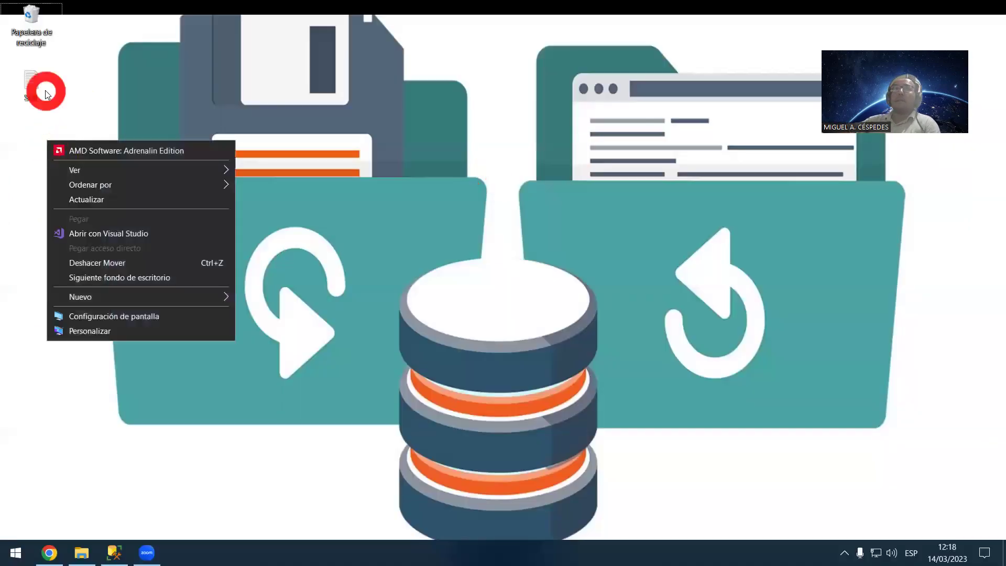
pyautogui.click(45, 90)
pyautogui.rightClick(36, 146)
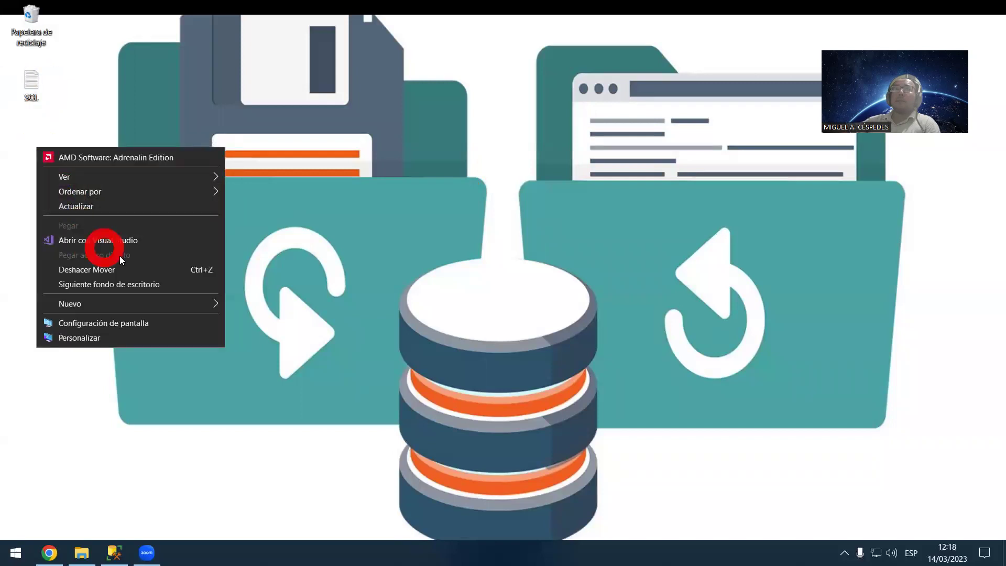
pyautogui.moveTo(182, 303)
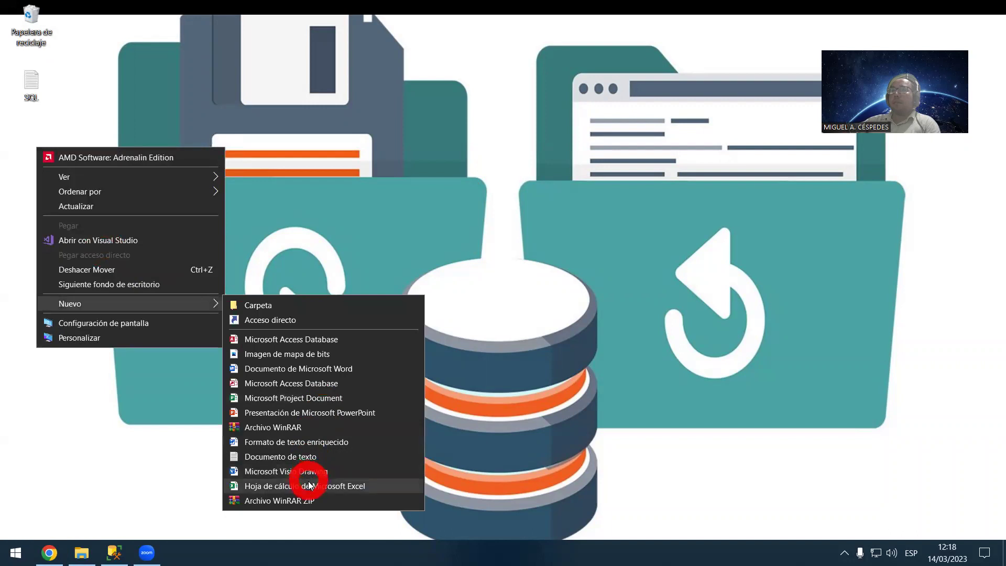
pyautogui.click(135, 392)
# Step: Open Excel, remove Libro1 from the recent files list and create a blank workbook in a maximized window
pyautogui.press('super')
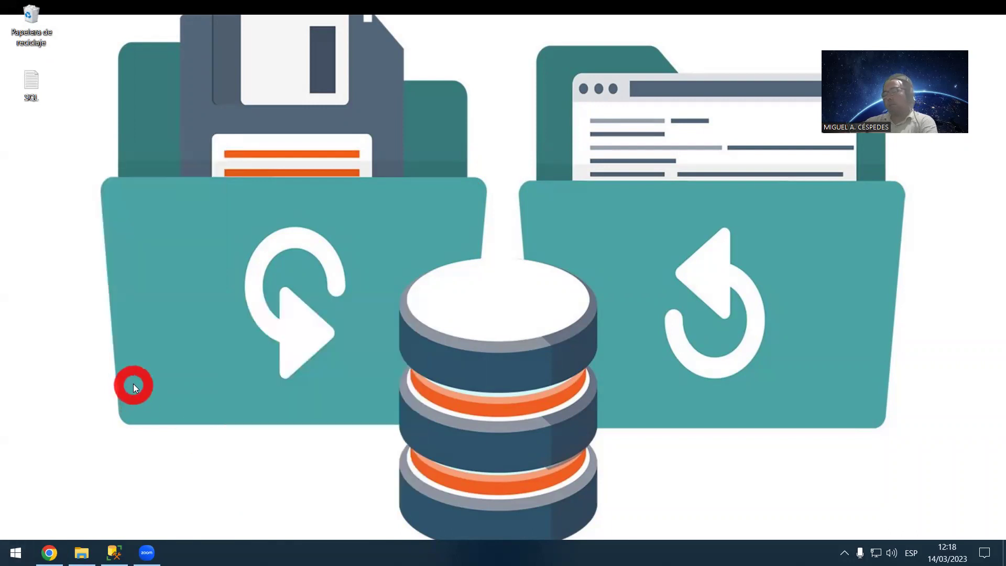
pyautogui.write('ex')
pyautogui.click(98, 210)
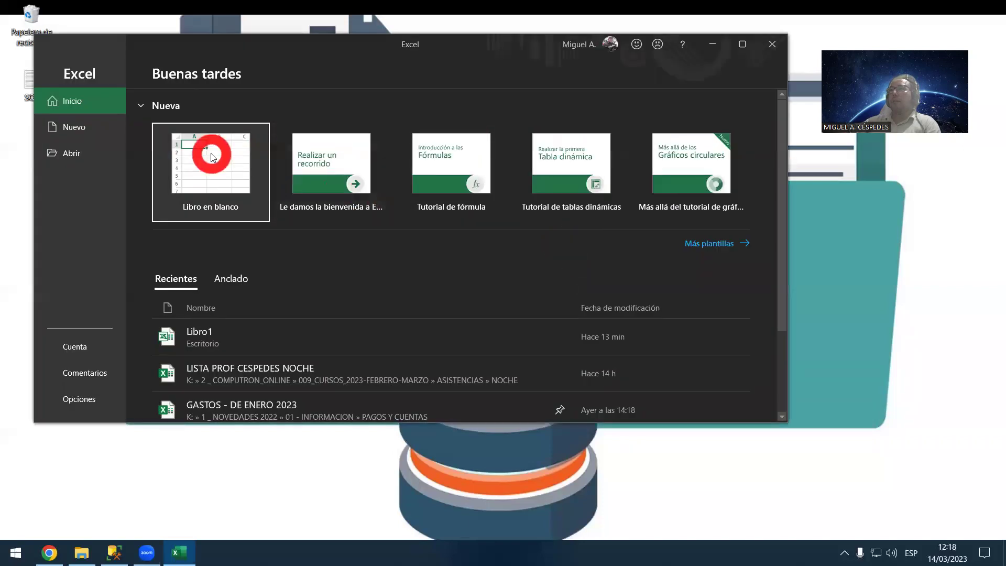
pyautogui.rightClick(227, 332)
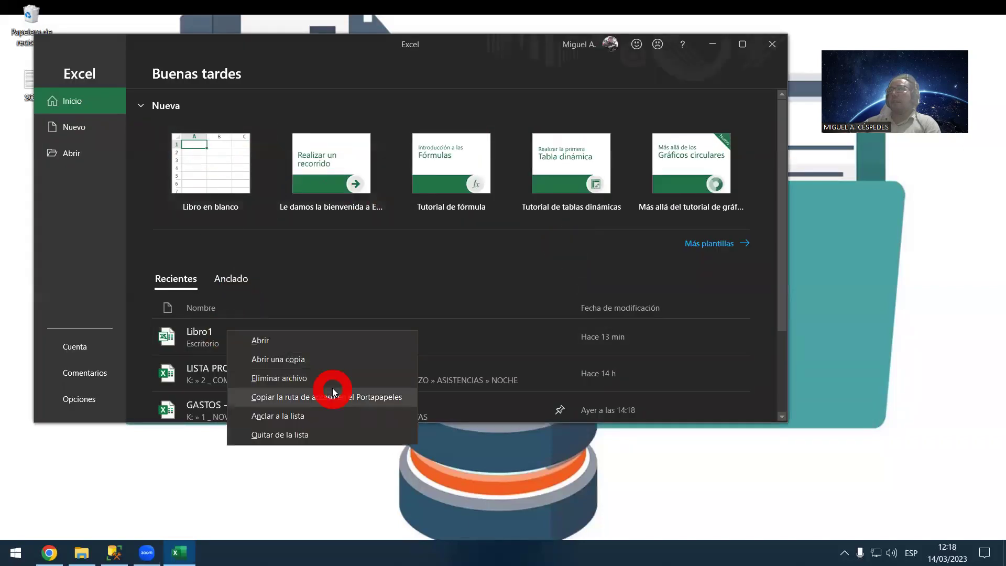
pyautogui.click(321, 434)
pyautogui.click(235, 175)
pyautogui.doubleClick(270, 48)
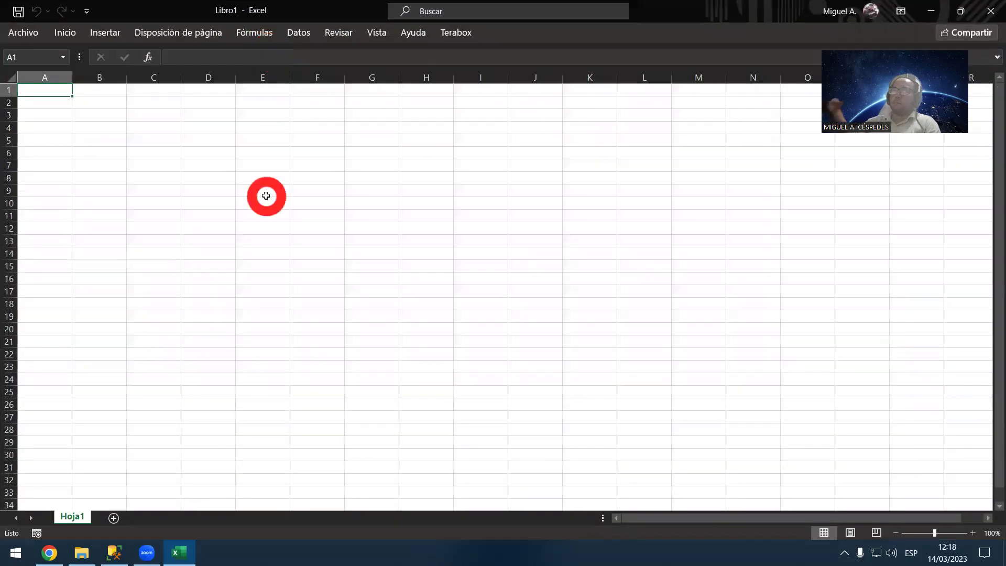
# Step: Save the blank workbook on the Desktop as EXPORT DATABASE in Libro de Excel 97-2003 format
pyautogui.press('F12')
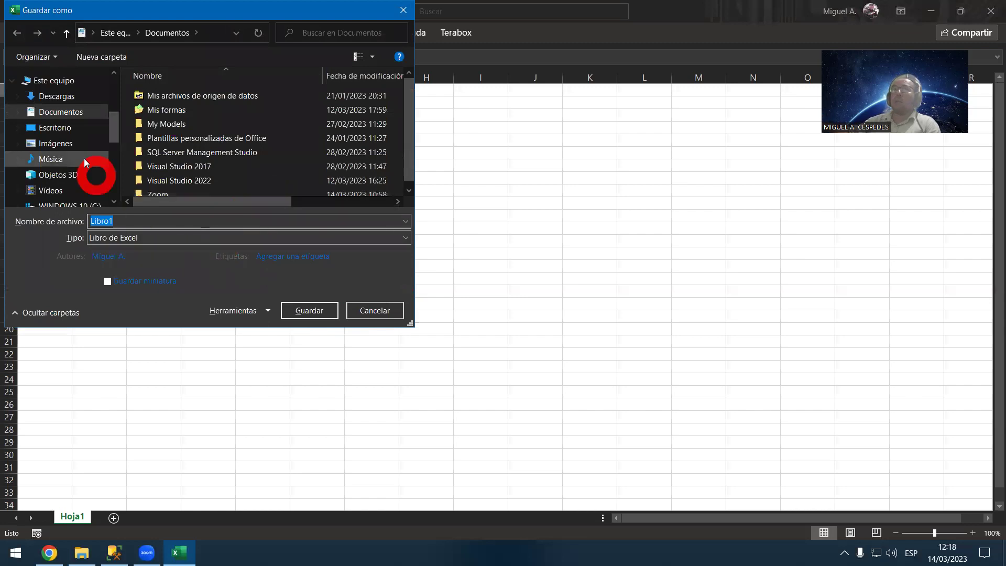
pyautogui.click(73, 127)
pyautogui.click(150, 239)
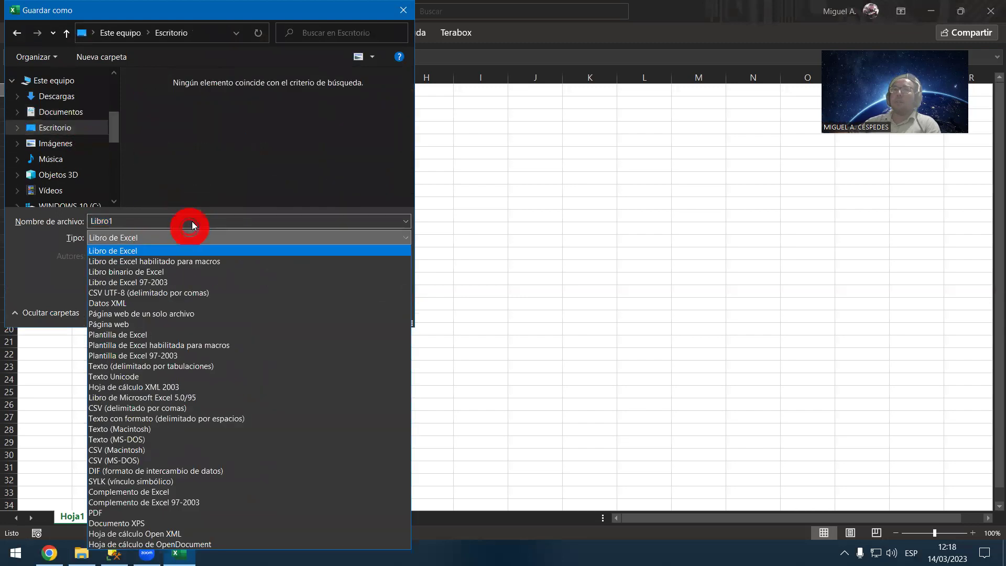
pyautogui.click(205, 282)
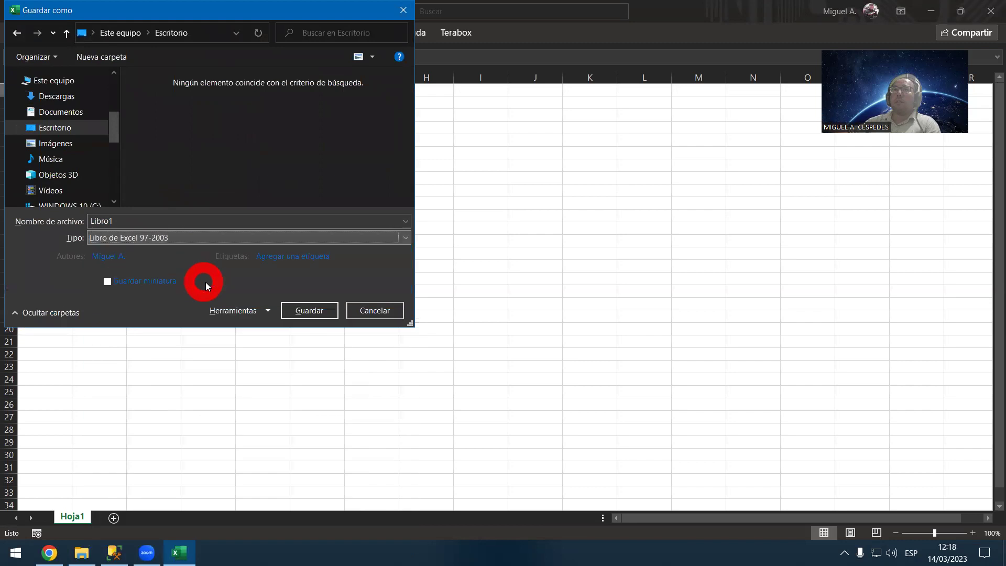
pyautogui.click(267, 216)
pyautogui.doubleClick(265, 220)
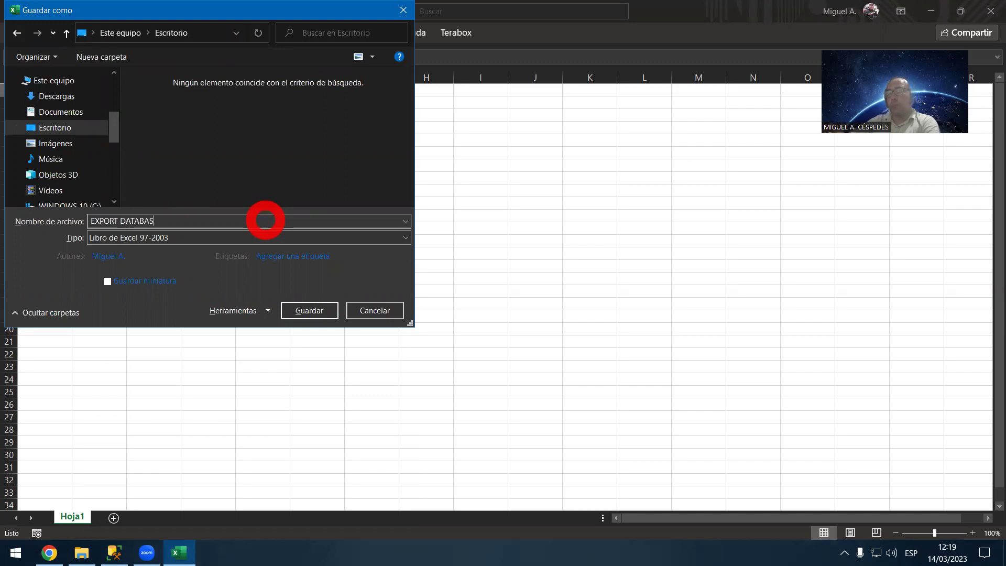
pyautogui.press('Return')
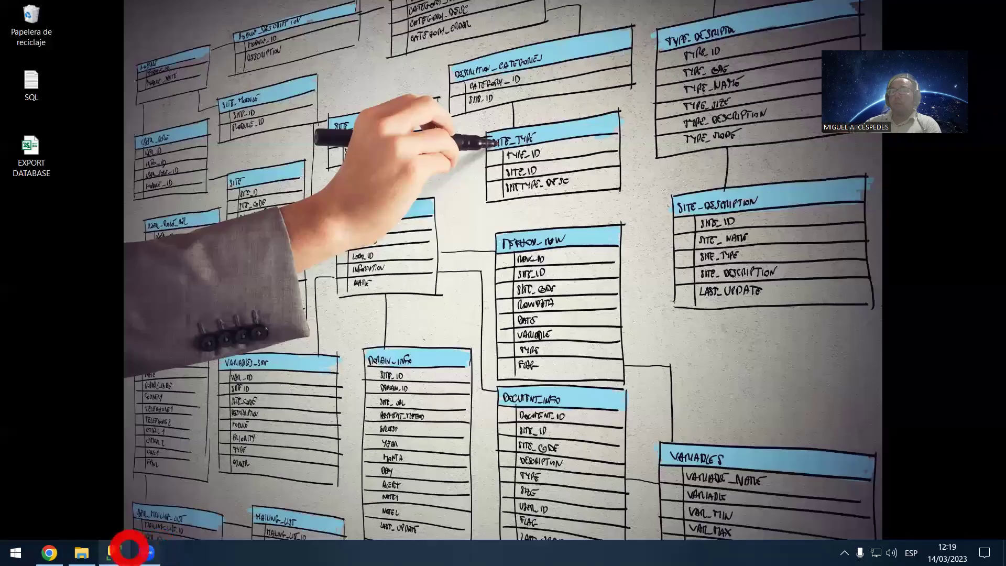
# Step: Switch to SQL Server Management Studio and start the data export wizard for the Neptuno database, passing its welcome page
pyautogui.click(115, 552)
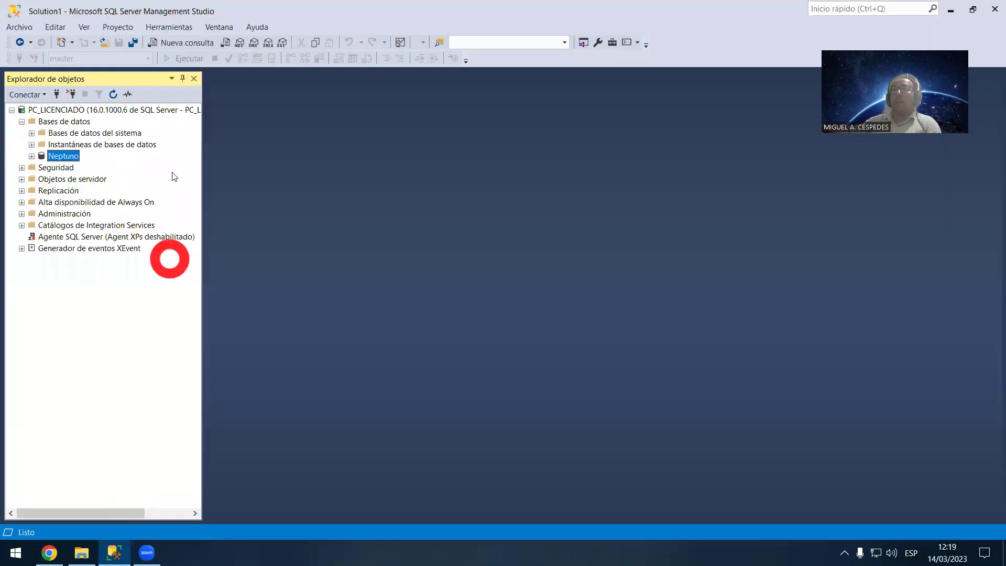
pyautogui.rightClick(63, 155)
pyautogui.moveTo(168, 187)
pyautogui.click(204, 202)
pyautogui.moveTo(369, 202)
pyautogui.mouseDown()
pyautogui.moveTo(411, 200)
pyautogui.moveTo(440, 388)
pyautogui.moveTo(399, 482)
pyautogui.mouseUp()
pyautogui.click(399, 482)
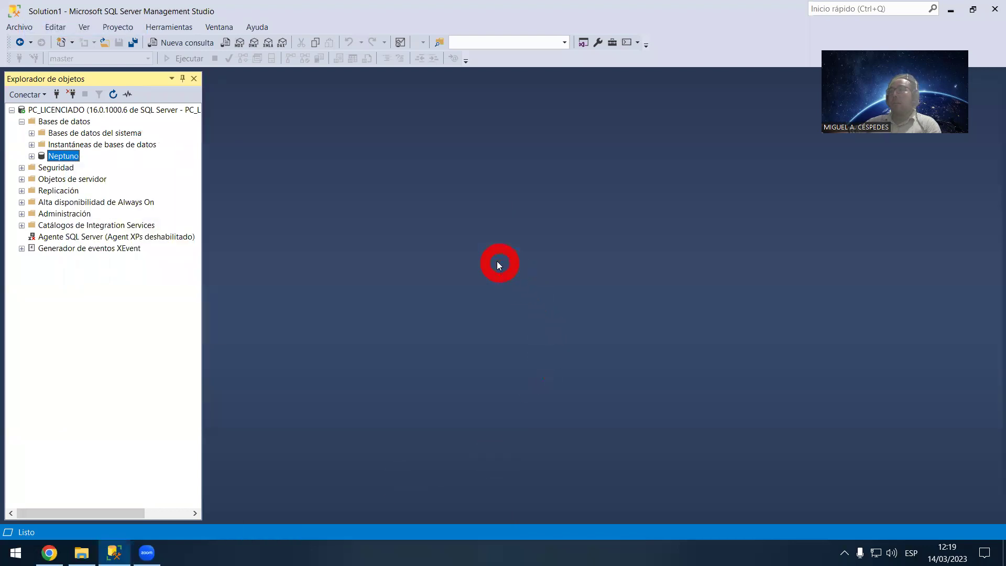
pyautogui.click(283, 377)
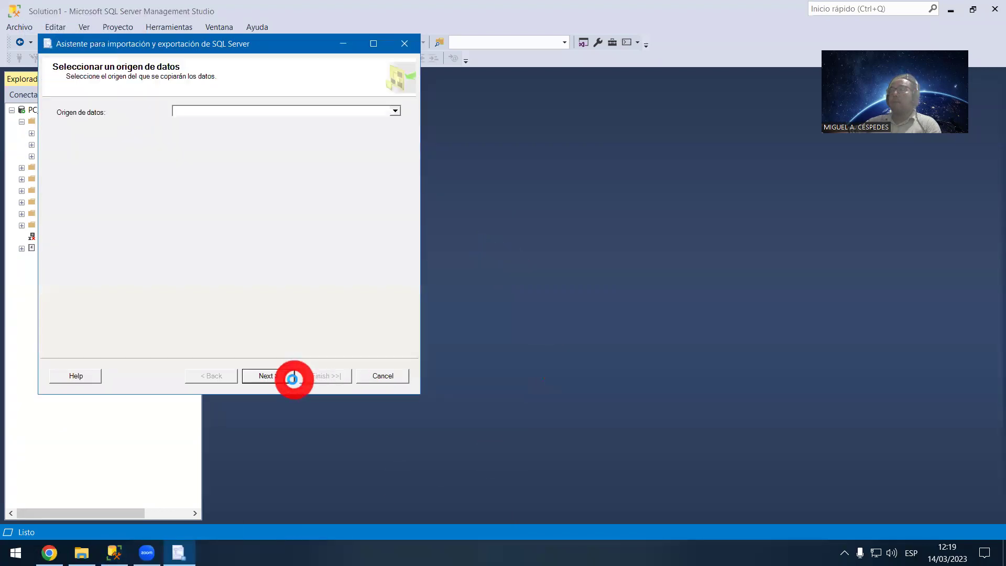
# Step: Choose Microsoft OLE DB Provider for SQL Server as the data source for the Neptuno database and continue to the destination
pyautogui.moveTo(350, 111); pyautogui.dragTo(350, 192)
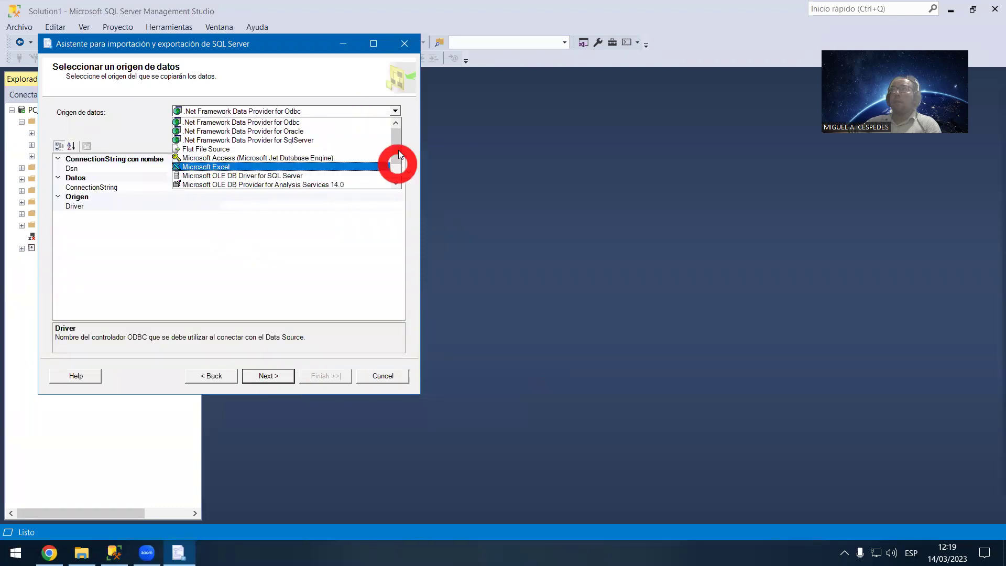
pyautogui.scroll(-1, 390, 183)
pyautogui.click(366, 184)
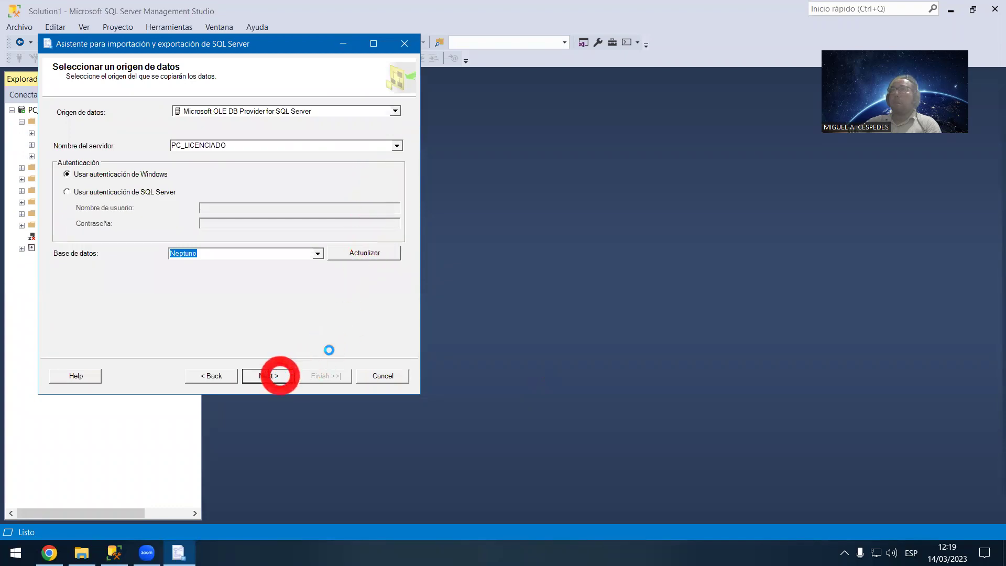
pyautogui.click(363, 250)
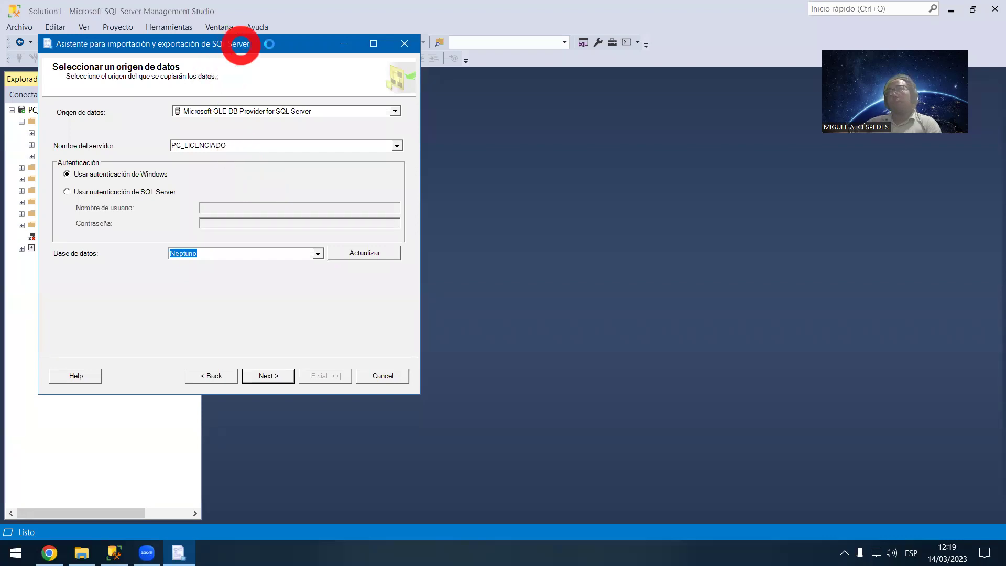
# Step: Set the export destination to Microsoft Excel, using the Desktop file EXPORT DATABASE.xls, and continue to the copy options
pyautogui.click(373, 111)
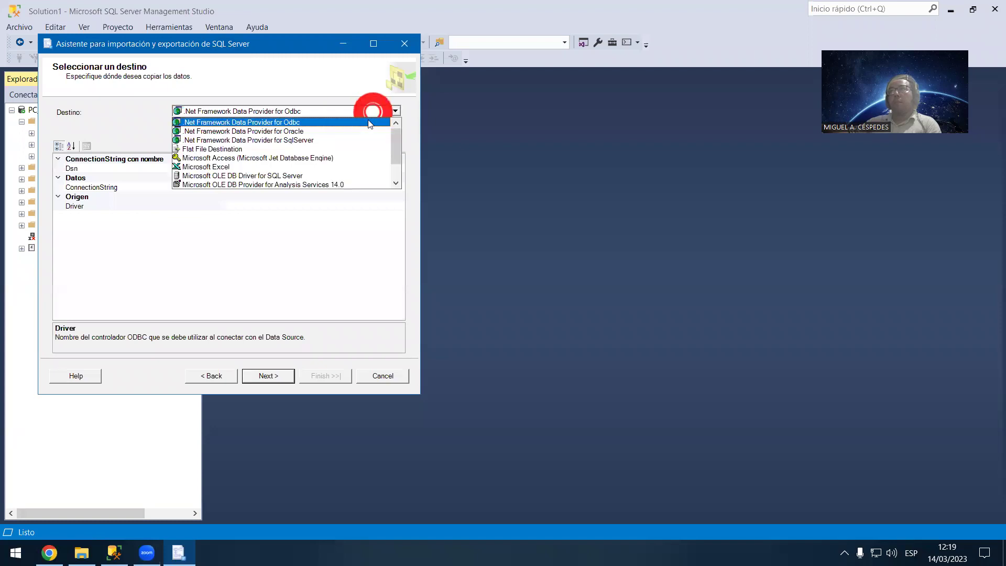
pyautogui.click(341, 167)
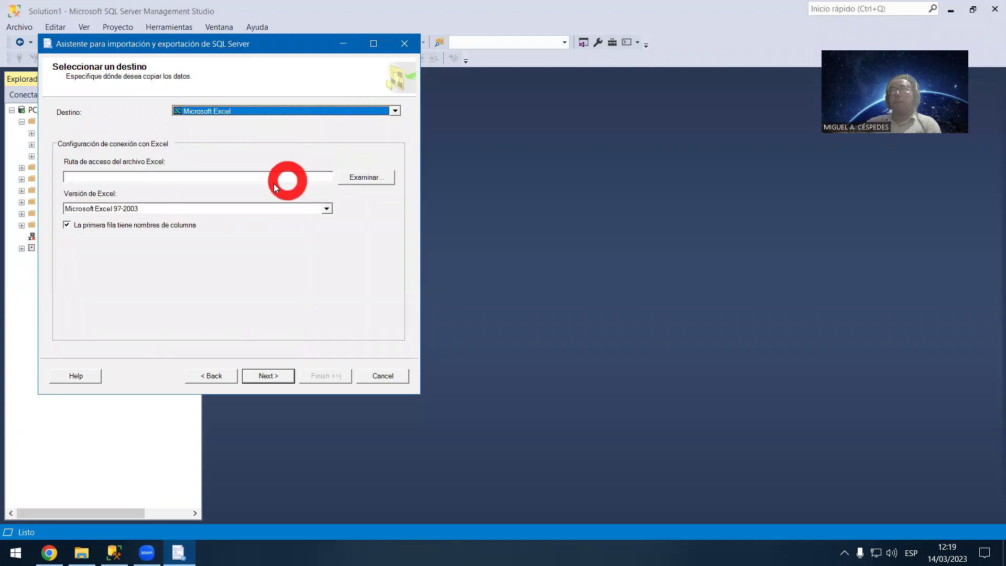
pyautogui.click(347, 177)
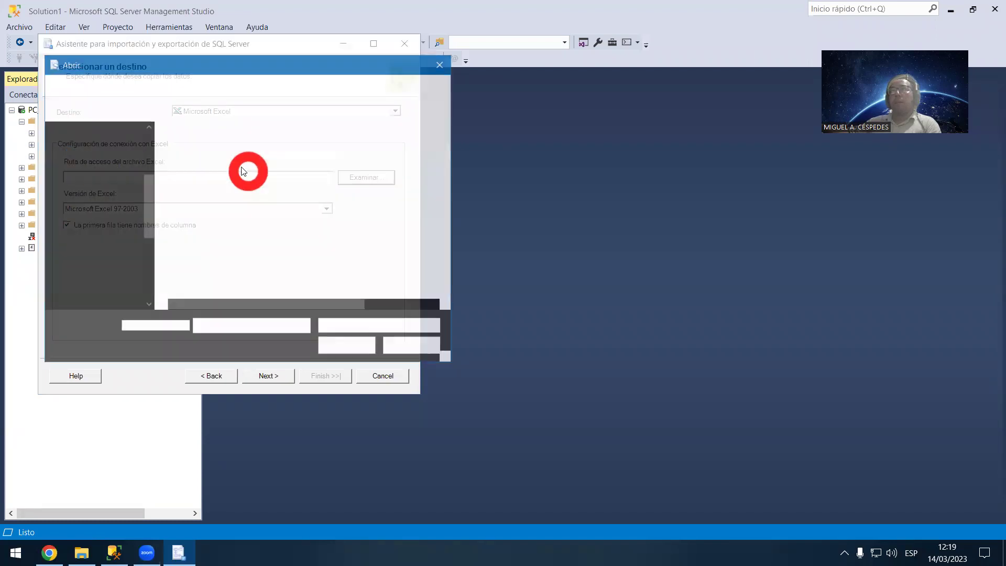
pyautogui.doubleClick(216, 149)
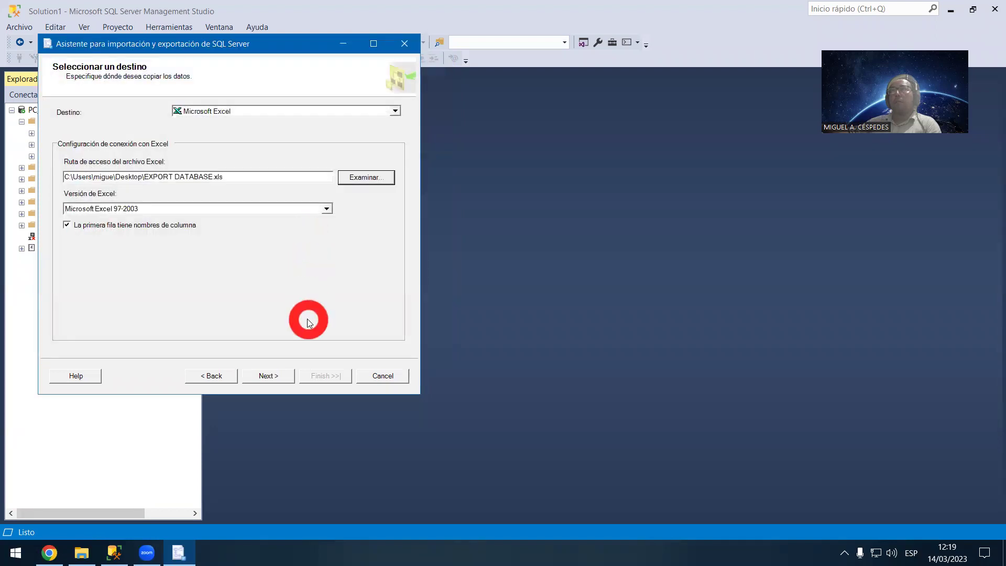
pyautogui.click(269, 376)
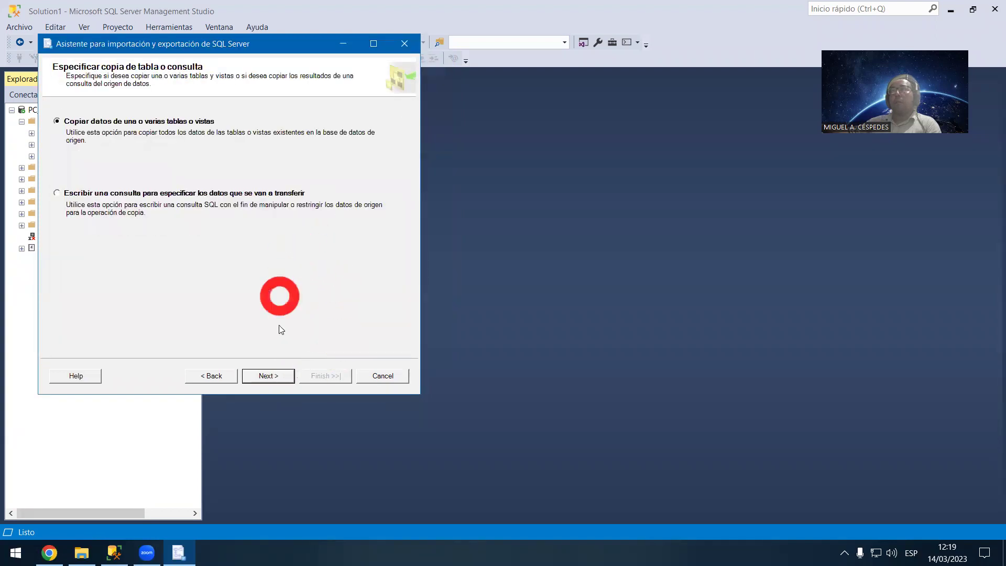
# Step: Accept copying data from tables or views, select all source tables and resize the columns to show the full destination path
pyautogui.click(287, 378)
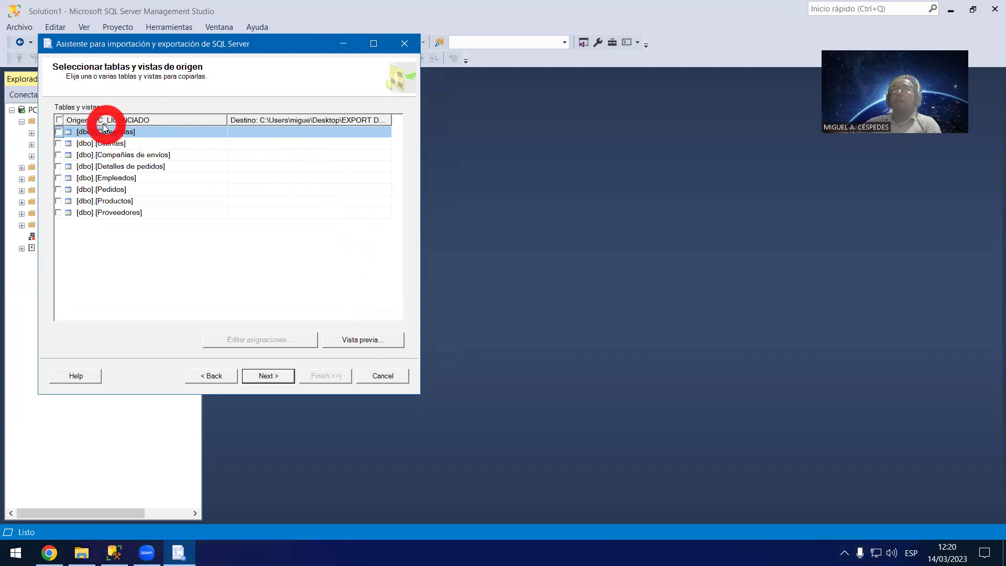
pyautogui.click(59, 120)
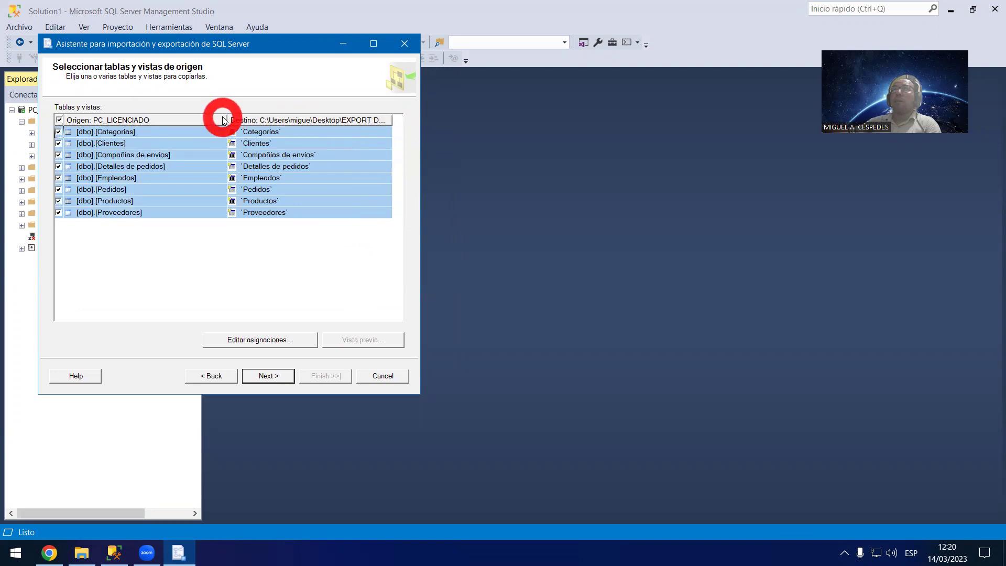
pyautogui.moveTo(227, 121); pyautogui.dragTo(184, 121)
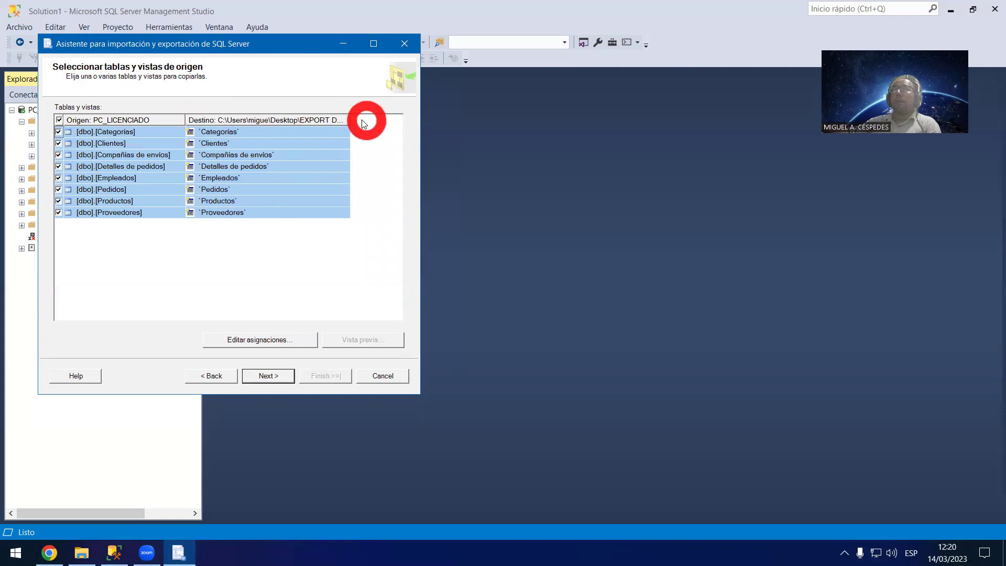
pyautogui.moveTo(349, 121); pyautogui.dragTo(395, 126)
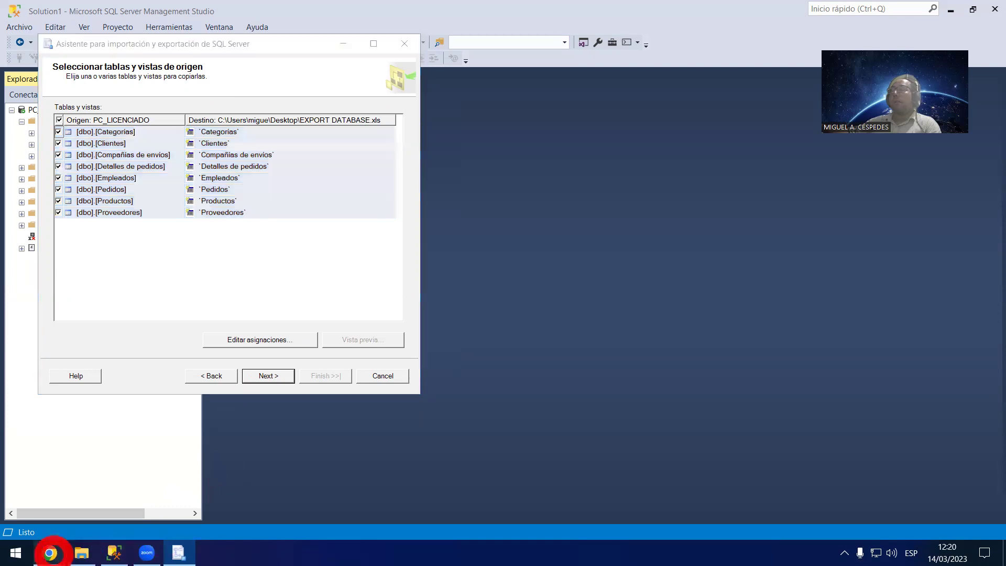
# Step: Check the tutorial and the selected tables' transfer settings, leave those unchanged and proceed to the data type mapping review
pyautogui.click(59, 552)
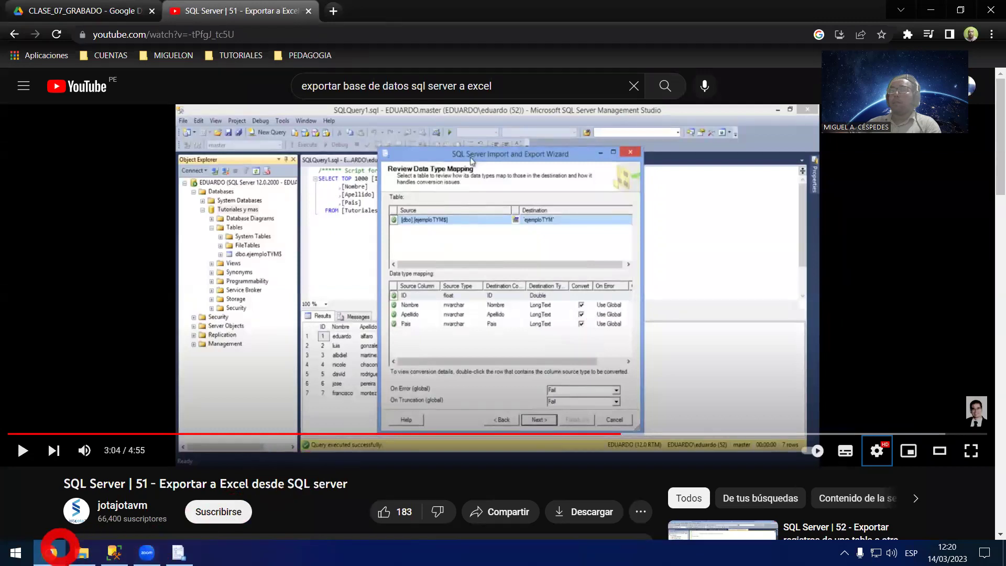
pyautogui.click(52, 547)
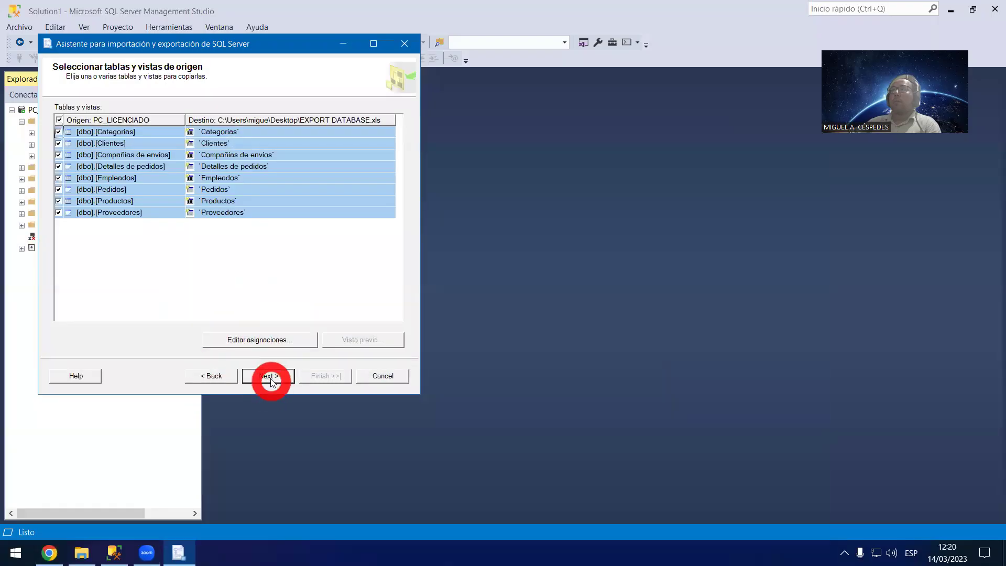
pyautogui.click(294, 339)
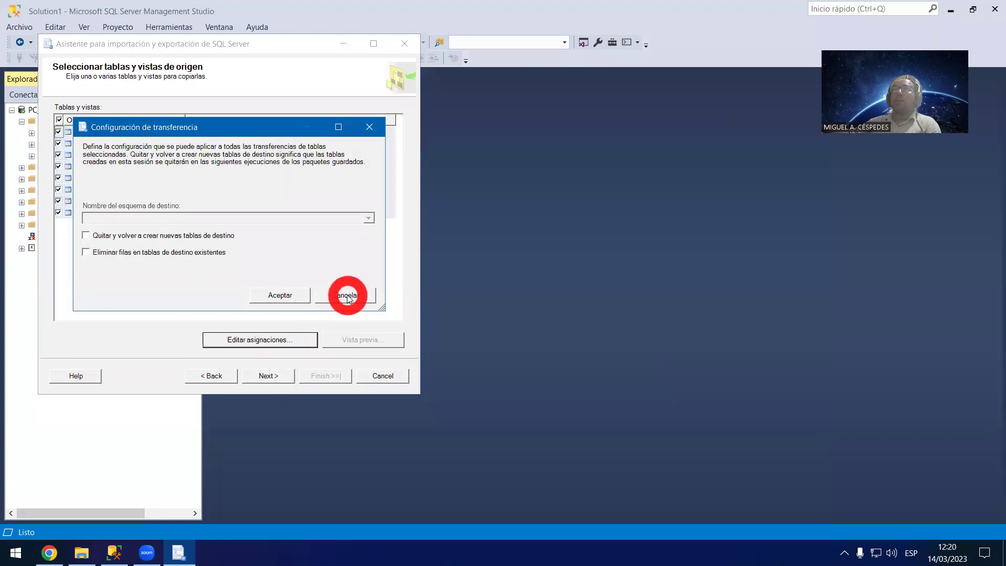
pyautogui.click(347, 296)
pyautogui.click(276, 376)
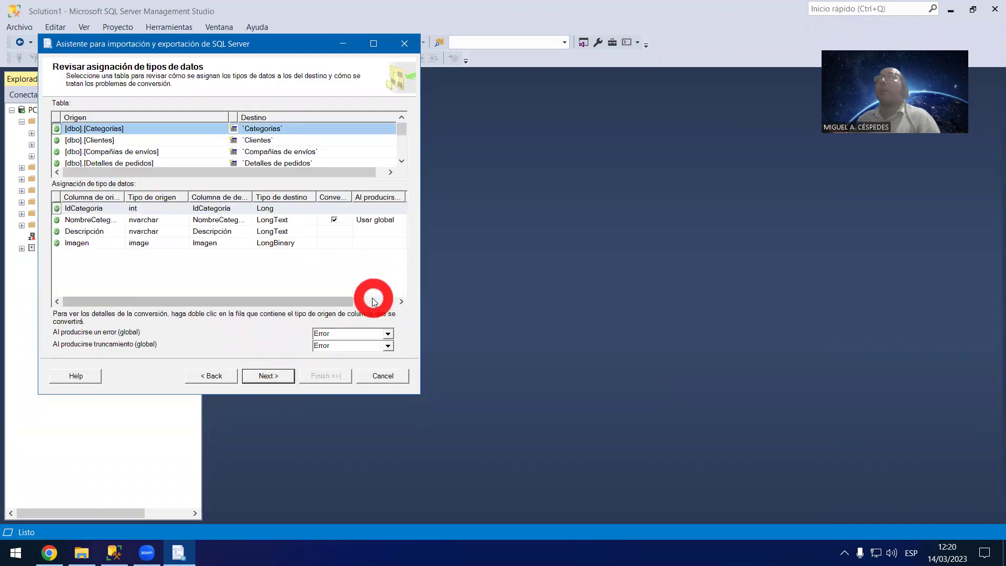
# Step: Examine the data type mapping's table list from Categorías to Proveedores and back, comparing the page with the tutorial's
pyautogui.doubleClick(404, 162)
pyautogui.click(402, 162)
pyautogui.click(402, 162)
pyautogui.click(403, 162)
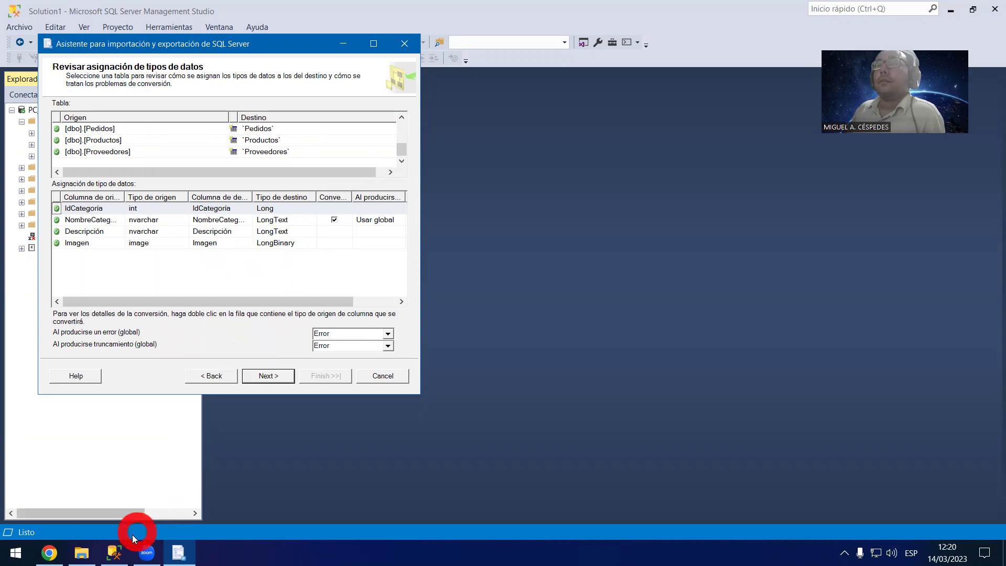
pyautogui.click(49, 551)
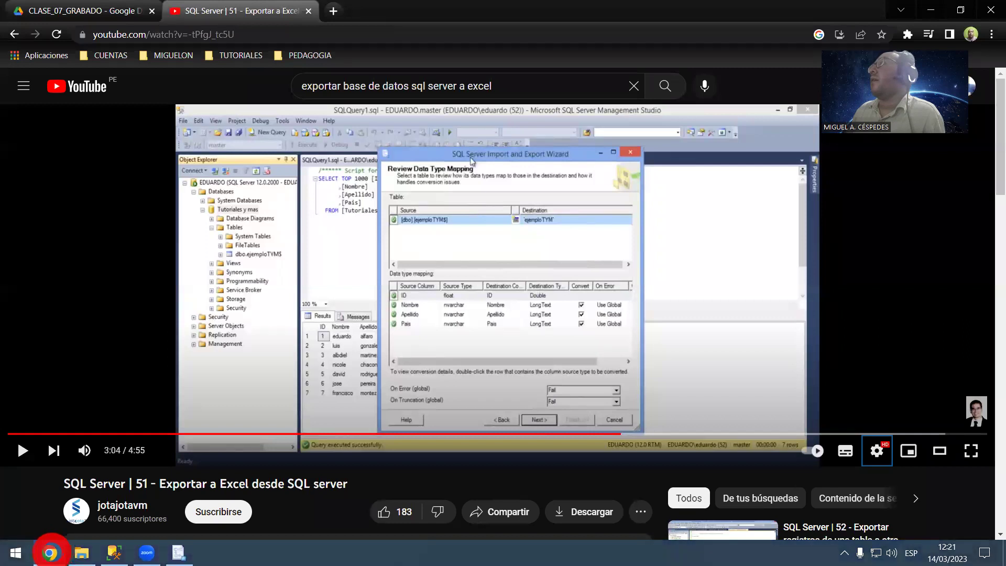
pyautogui.click(50, 551)
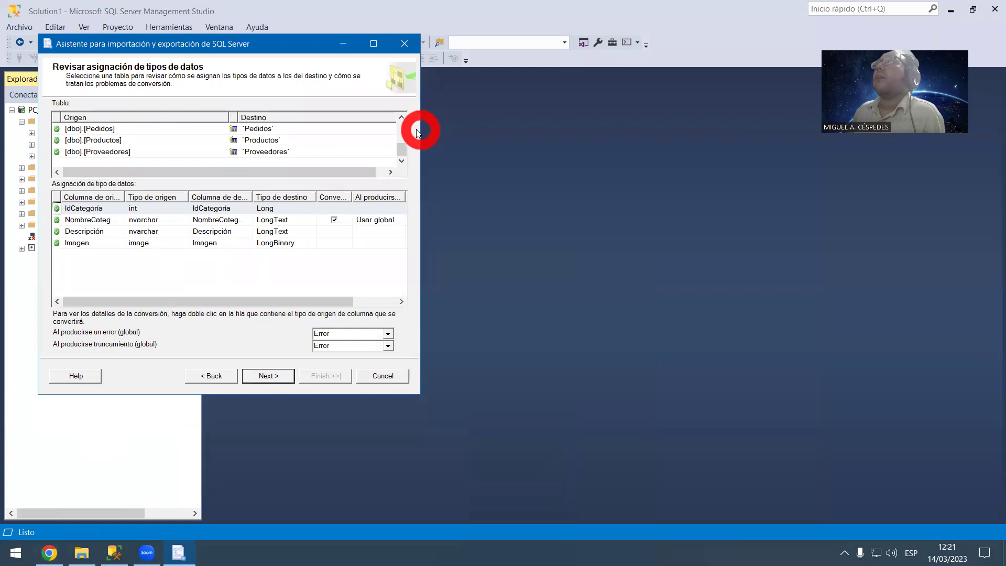
pyautogui.doubleClick(402, 117)
pyautogui.click(402, 118)
pyautogui.click(402, 117)
pyautogui.click(402, 118)
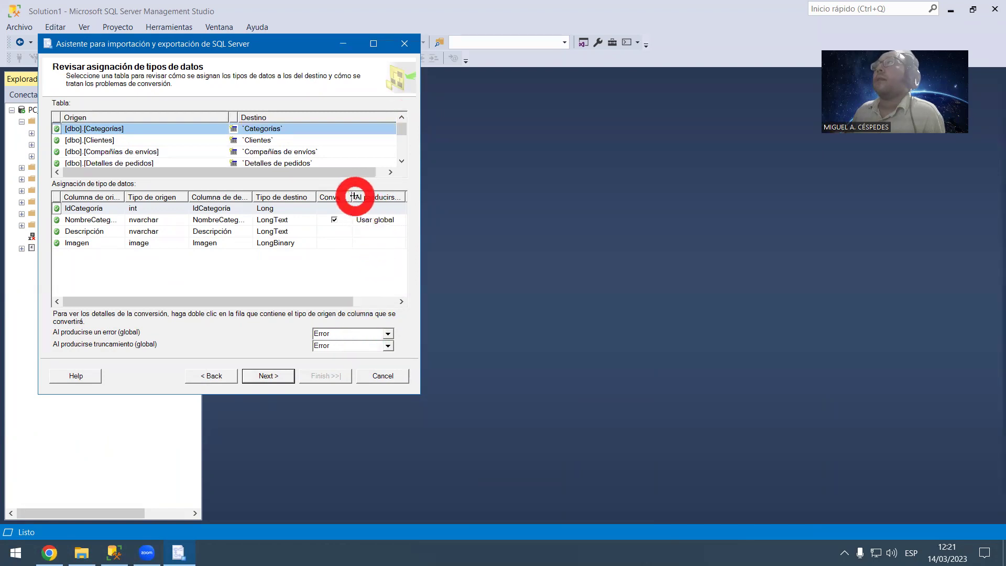
# Step: Accept the data type mapping for all tables and compare the package execution page with the tutorial, pausing the video
pyautogui.moveTo(352, 198)
pyautogui.mouseDown()
pyautogui.moveTo(385, 197)
pyautogui.moveTo(368, 197)
pyautogui.mouseUp()
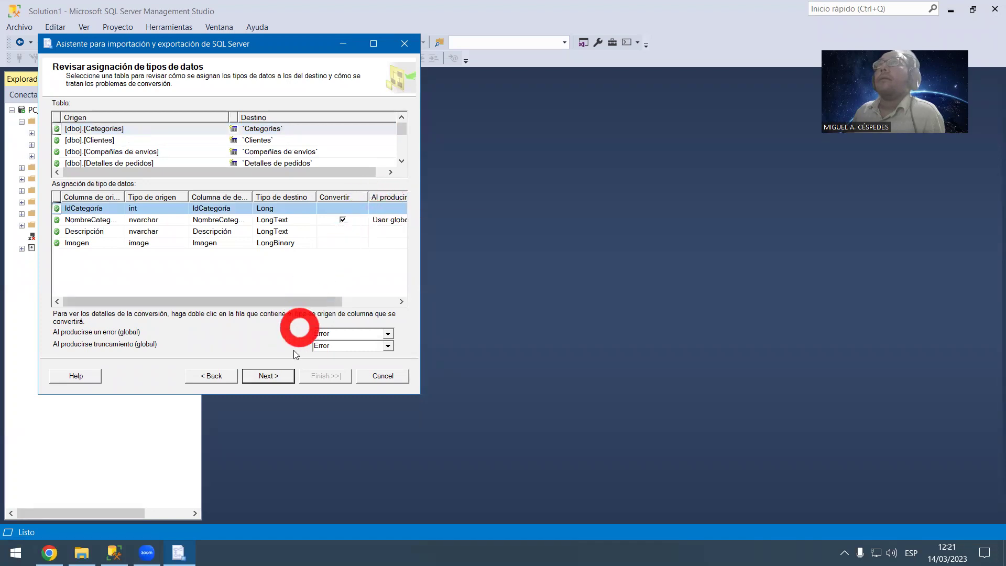
pyautogui.click(278, 375)
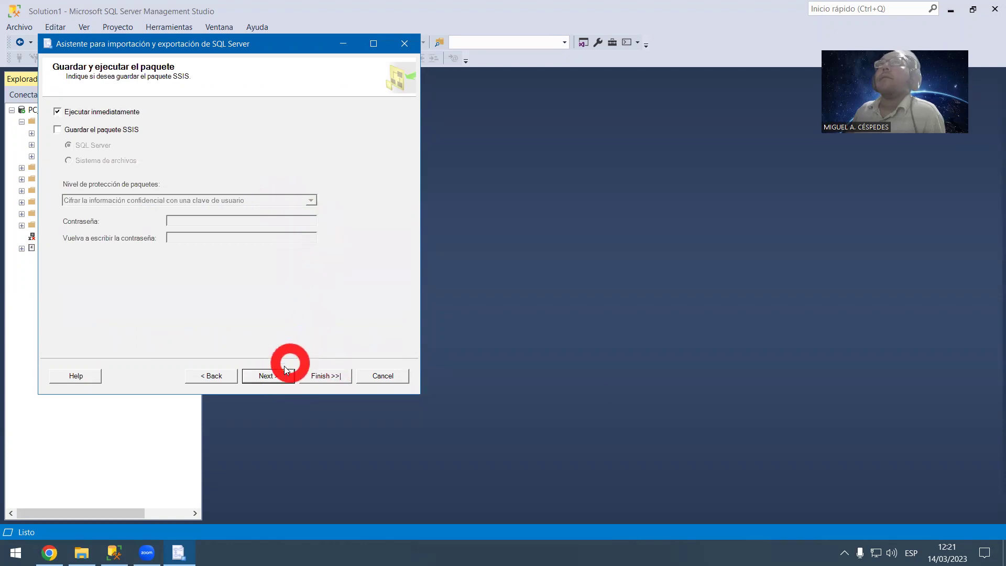
pyautogui.click(50, 552)
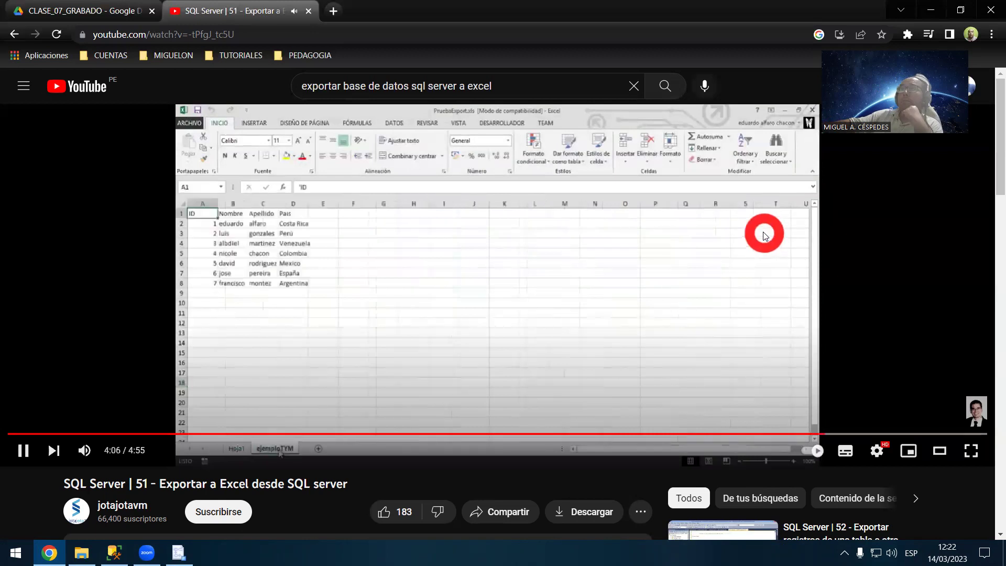
pyautogui.click(544, 255)
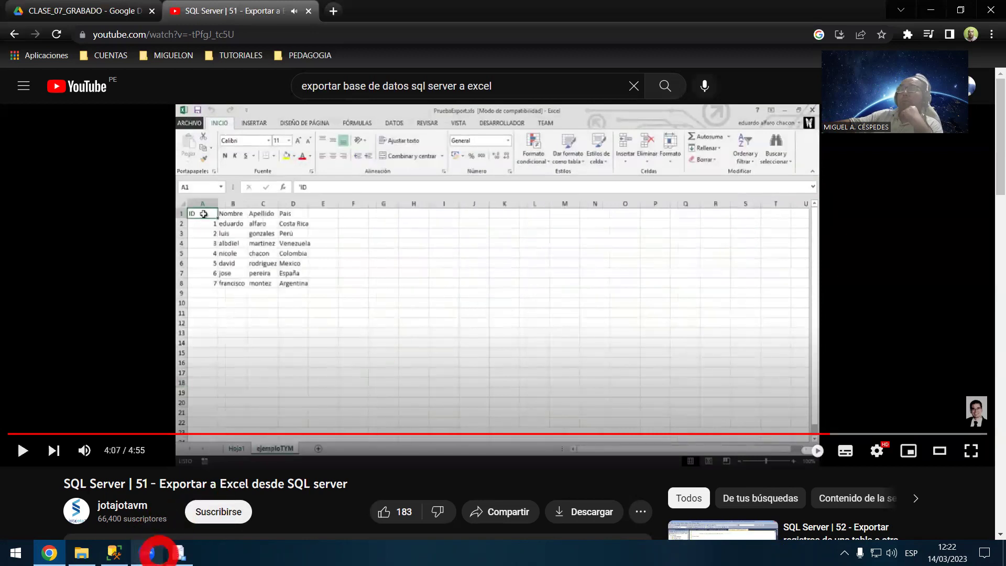
pyautogui.click(178, 553)
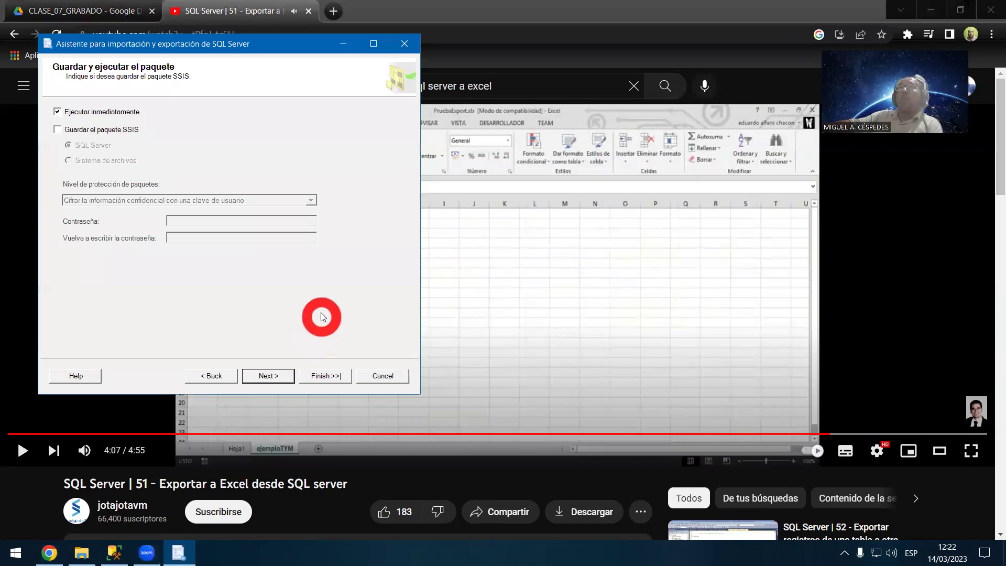
# Step: Keep immediate execution, review the summary of planned actions and try to run the export of all tables
pyautogui.click(268, 374)
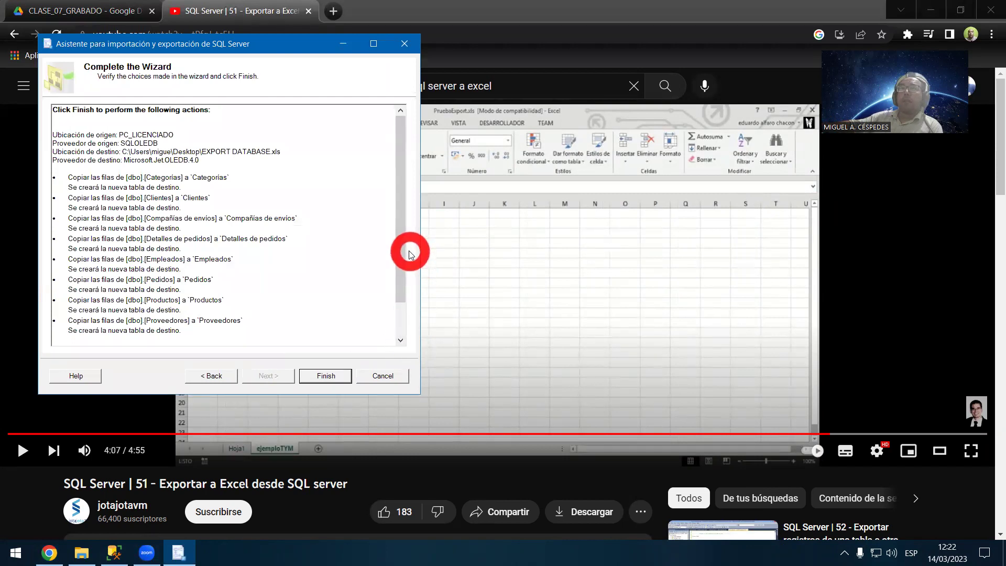
pyautogui.moveTo(400, 260); pyautogui.dragTo(398, 294)
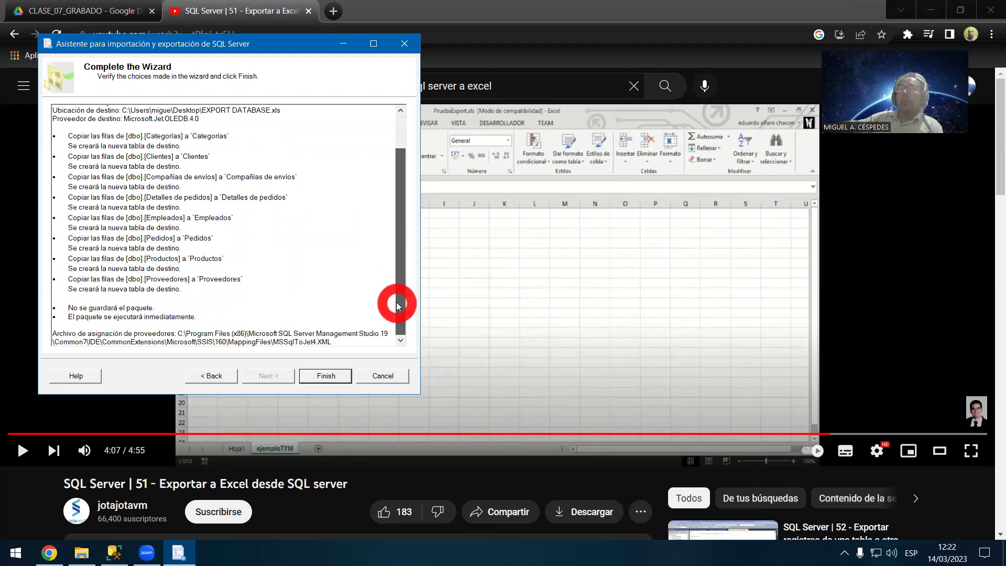
pyautogui.click(334, 377)
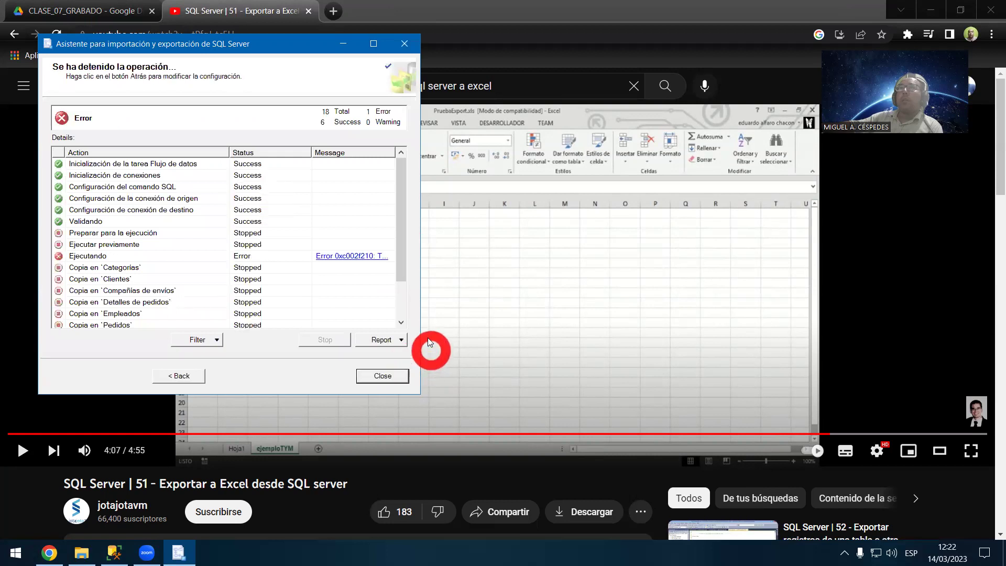
# Step: Open the error message of the execution action, exit the export wizard and return to SQL Server Management Studio
pyautogui.moveTo(365, 259)
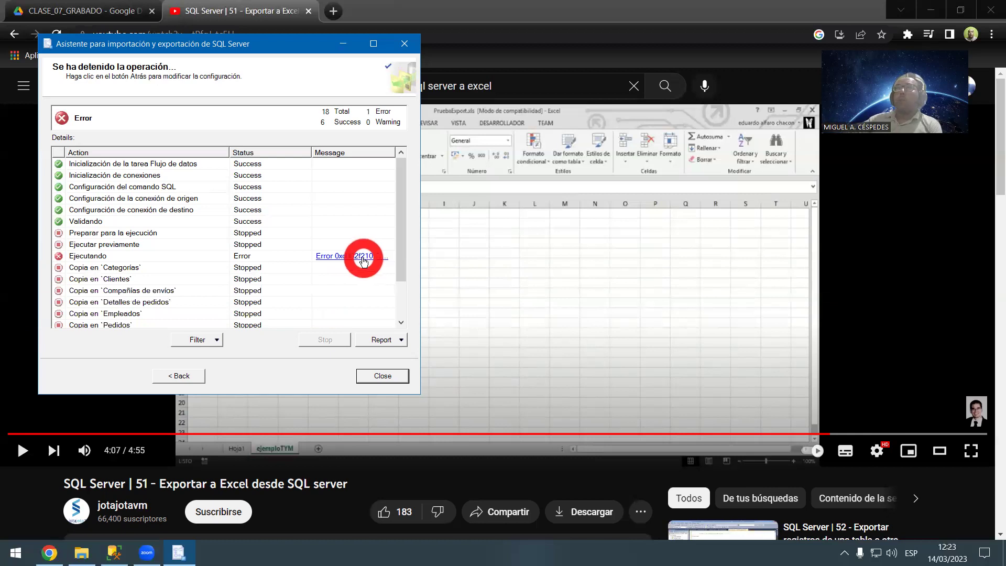
pyautogui.click(361, 258)
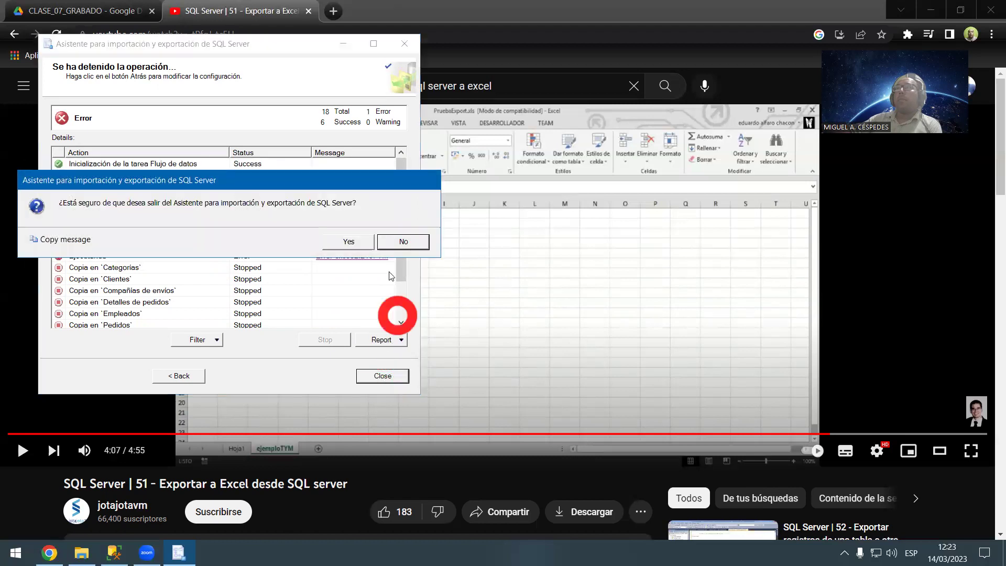
pyautogui.click(363, 242)
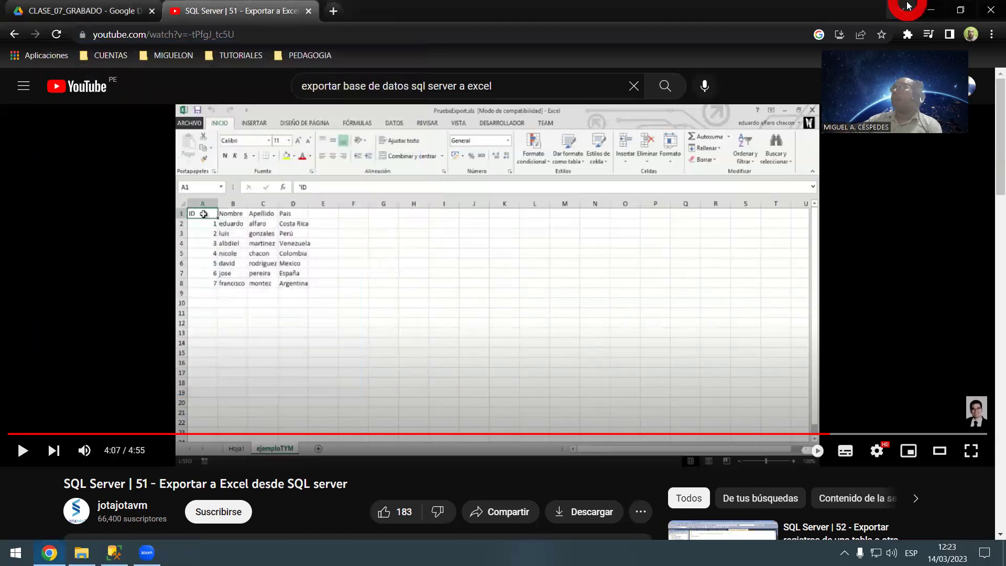
pyautogui.click(918, 10)
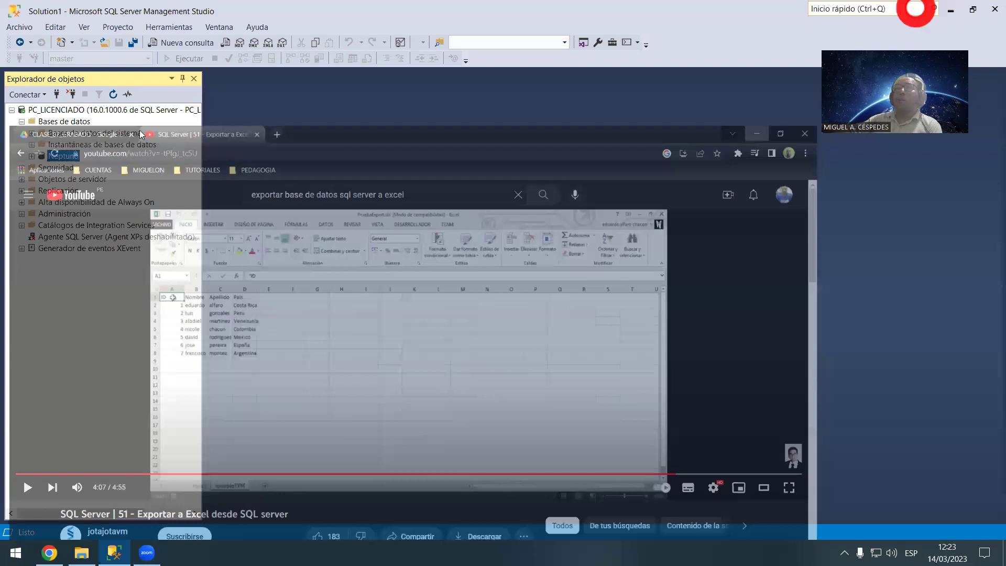
# Step: Start a new data export for the Neptuno database, using Microsoft OLE DB Provider for SQL Server as source, and continue to the destination
pyautogui.rightClick(62, 156)
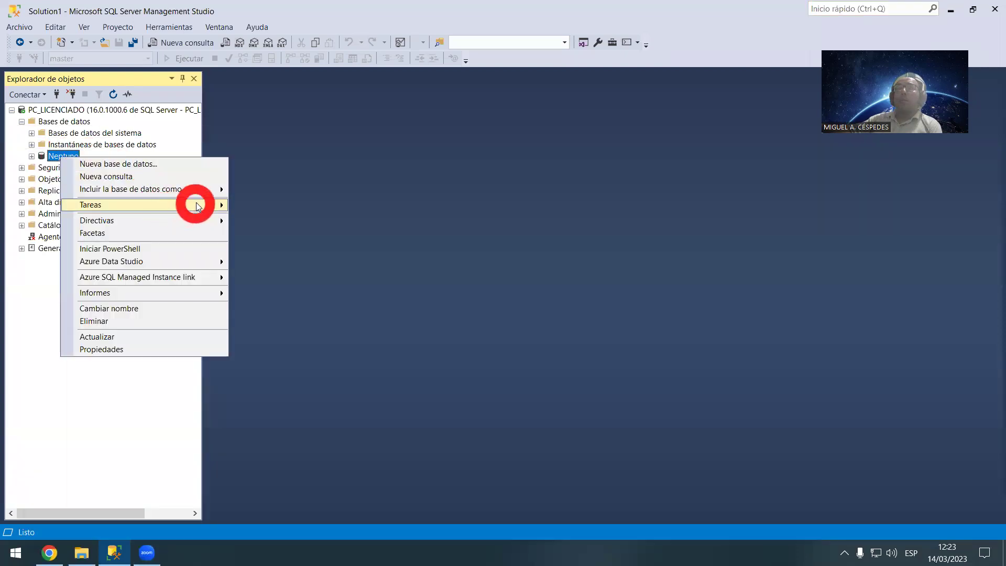
pyautogui.moveTo(198, 206)
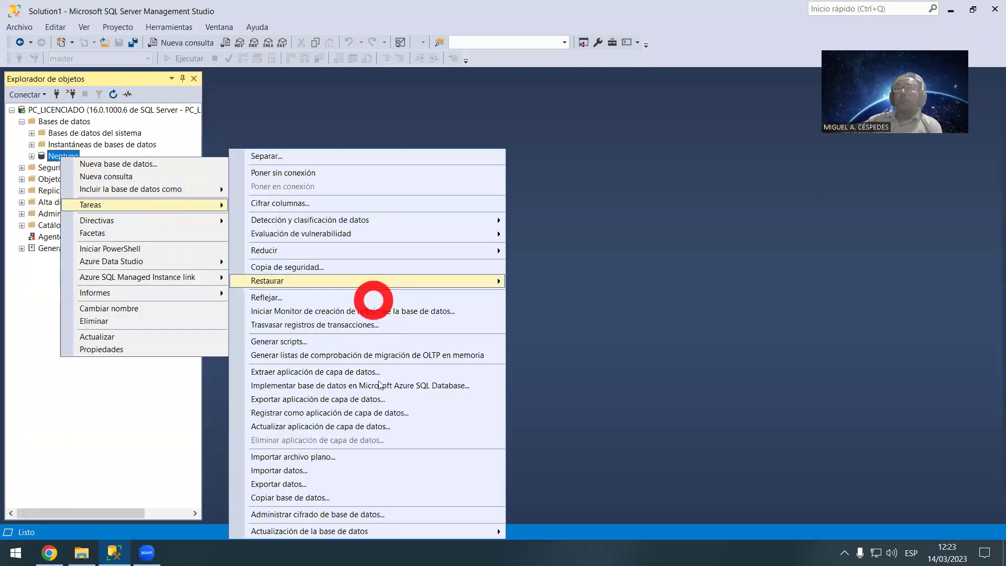
pyautogui.click(350, 485)
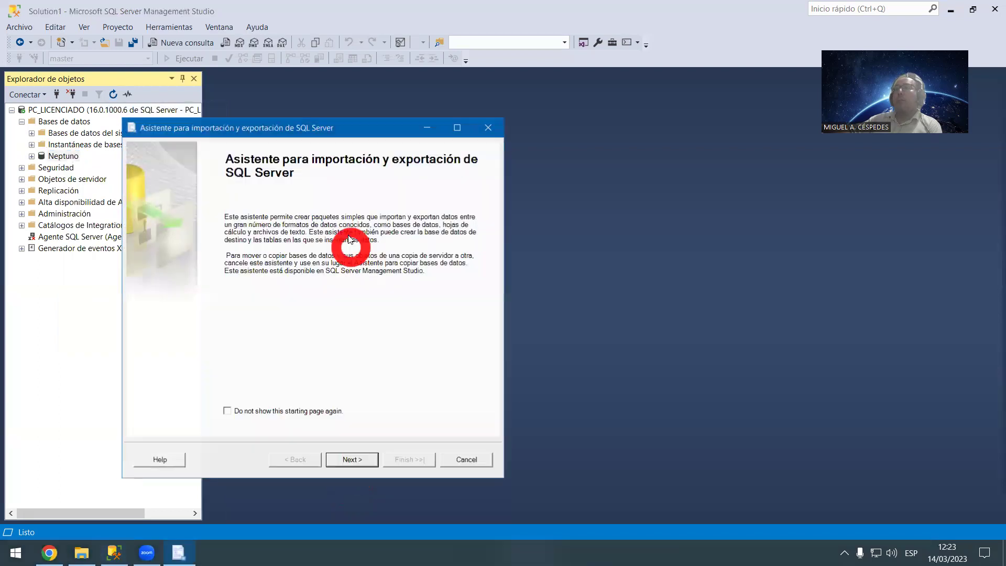
pyautogui.click(350, 459)
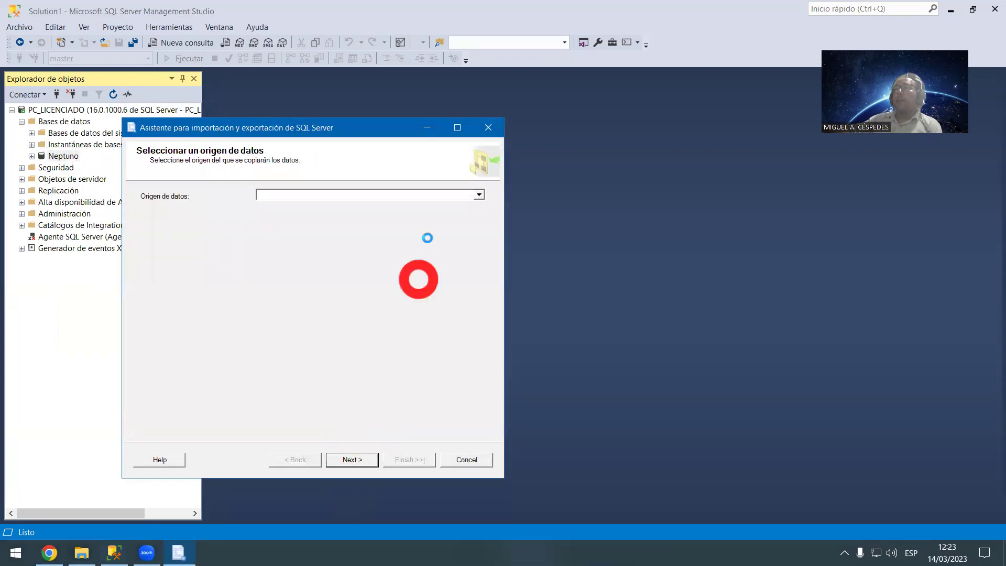
pyautogui.click(436, 195)
pyautogui.scroll(-1, 425, 264)
pyautogui.click(427, 268)
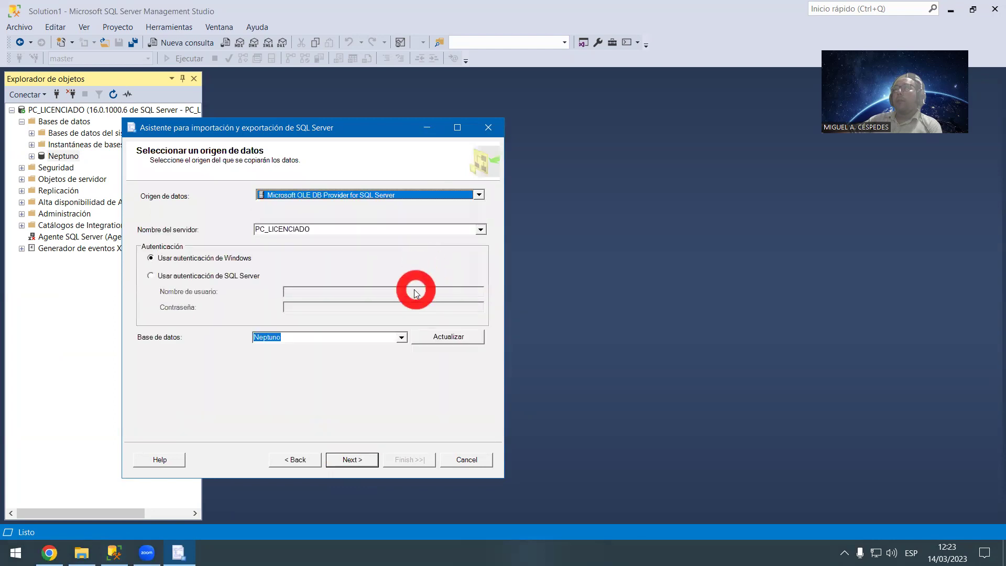
pyautogui.click(352, 459)
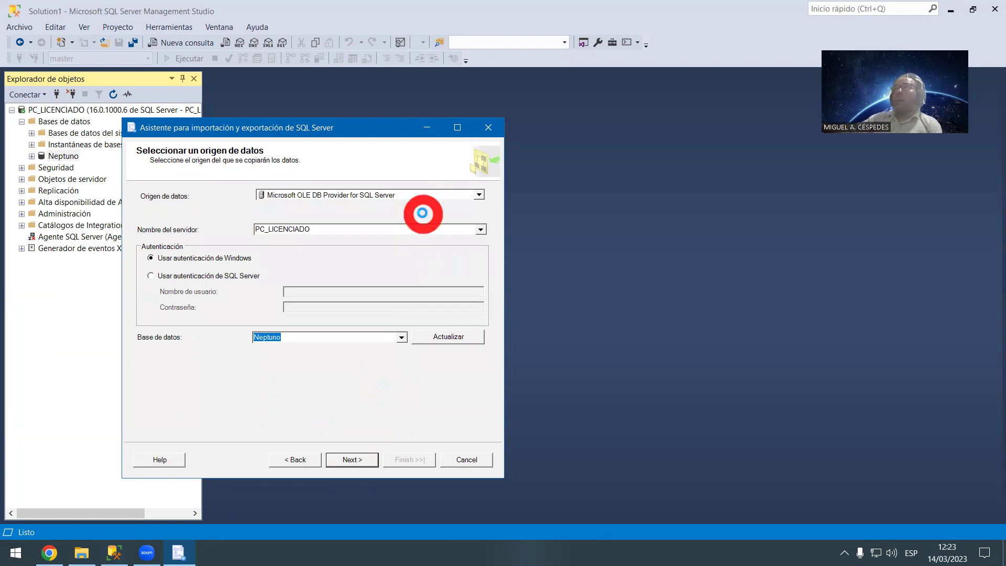
pyautogui.click(248, 14)
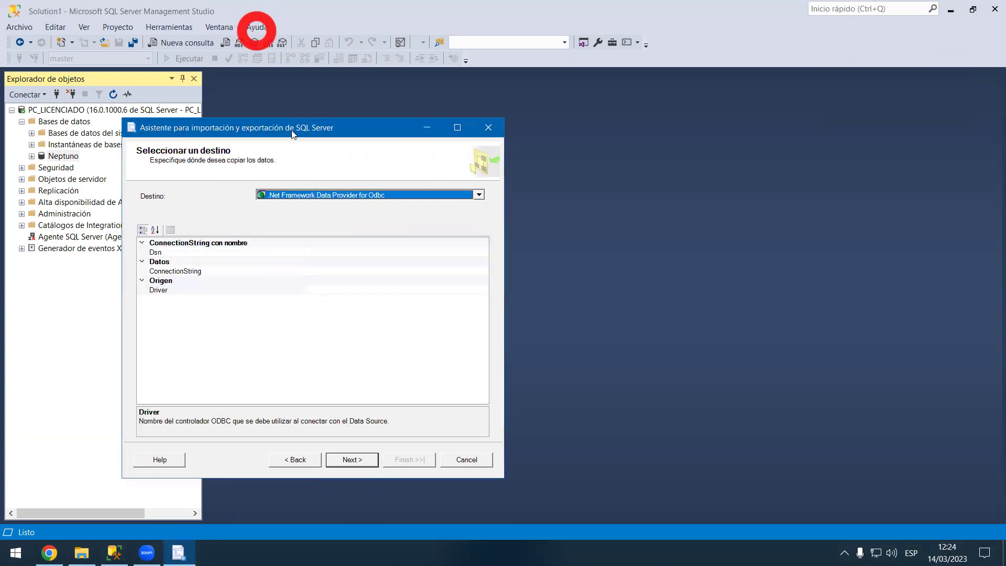
# Step: Set the export destination to Microsoft Excel with the Desktop file EXPORT DATABASE and continue to the table copy options
pyautogui.click(351, 461)
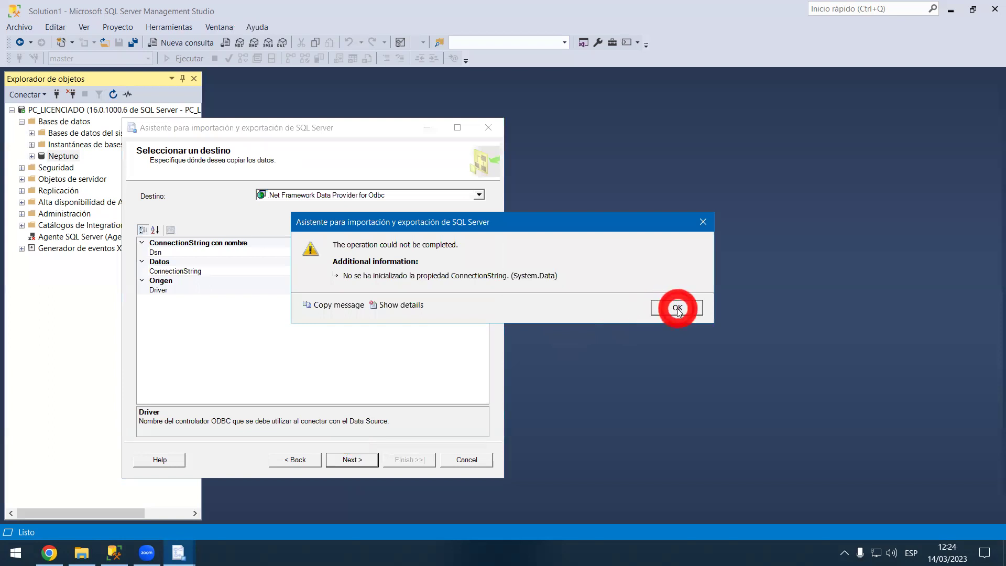
pyautogui.click(673, 308)
pyautogui.click(473, 200)
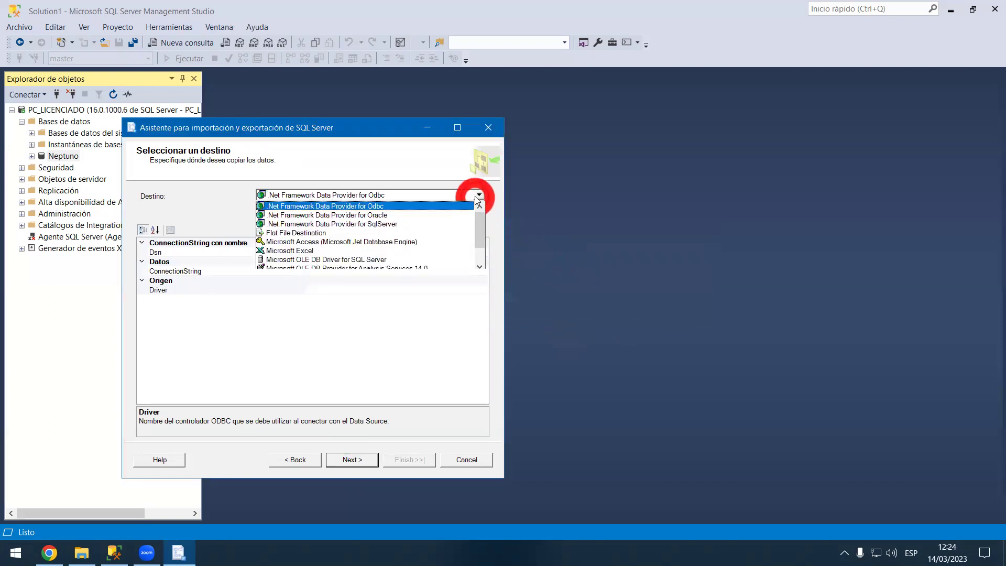
pyautogui.click(441, 251)
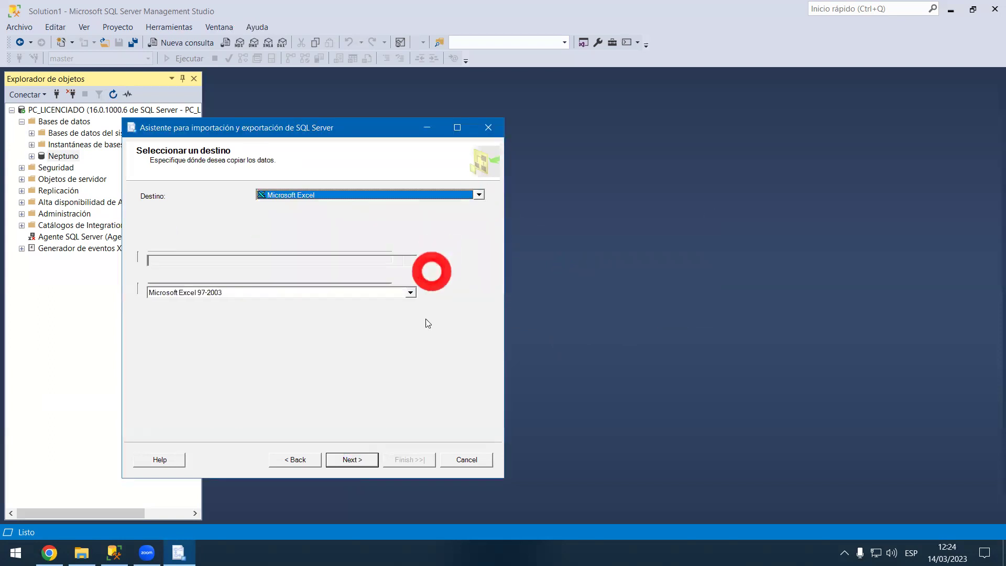
pyautogui.click(456, 263)
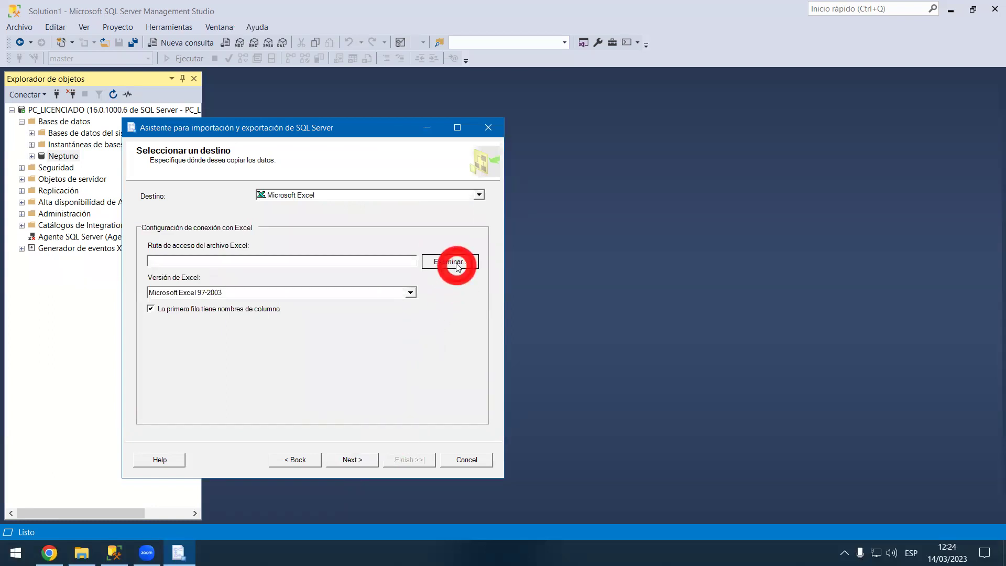
pyautogui.click(336, 234)
pyautogui.click(427, 428)
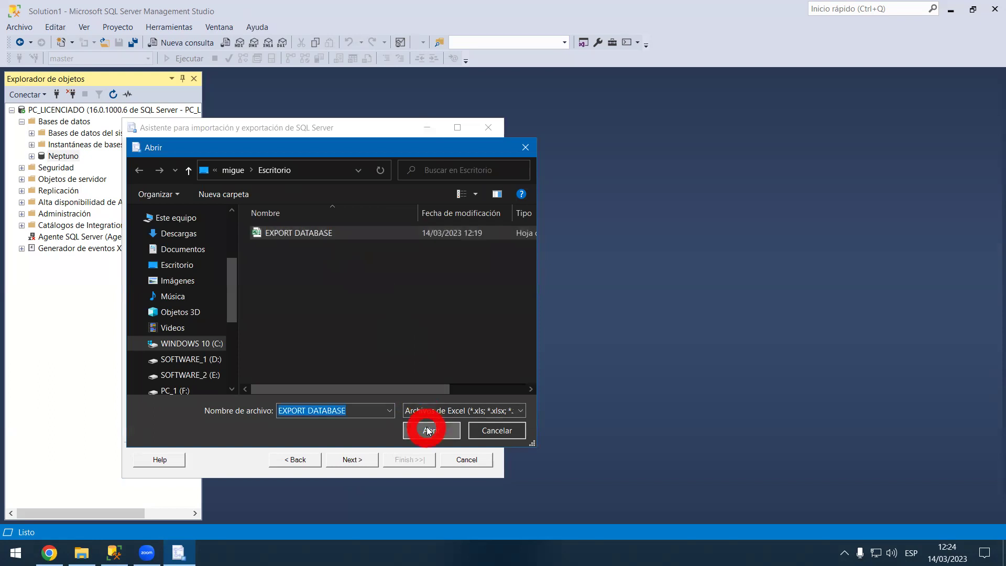
pyautogui.click(352, 460)
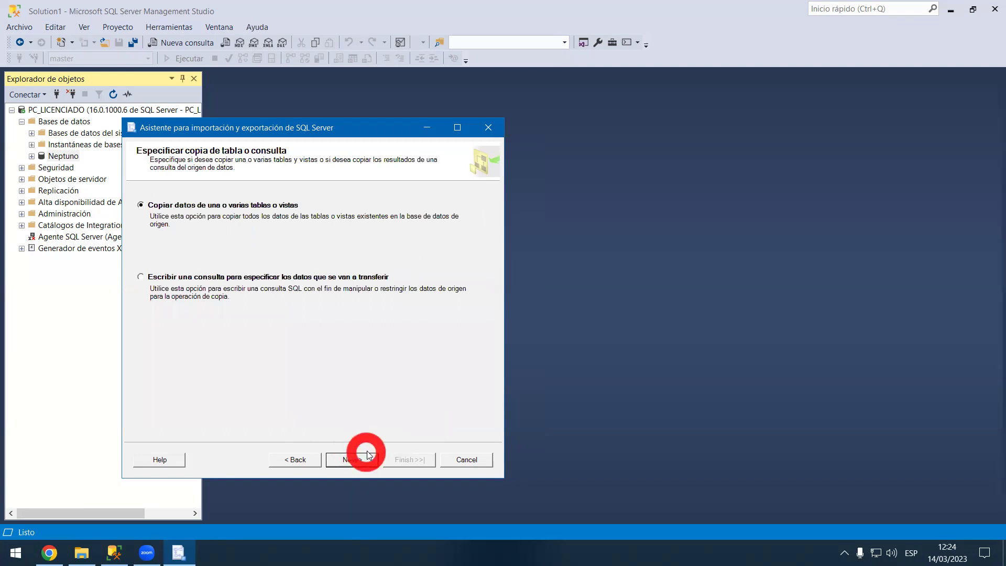
# Step: Accept copying data from tables or views, select only the Proveedores table and preview its data
pyautogui.click(361, 461)
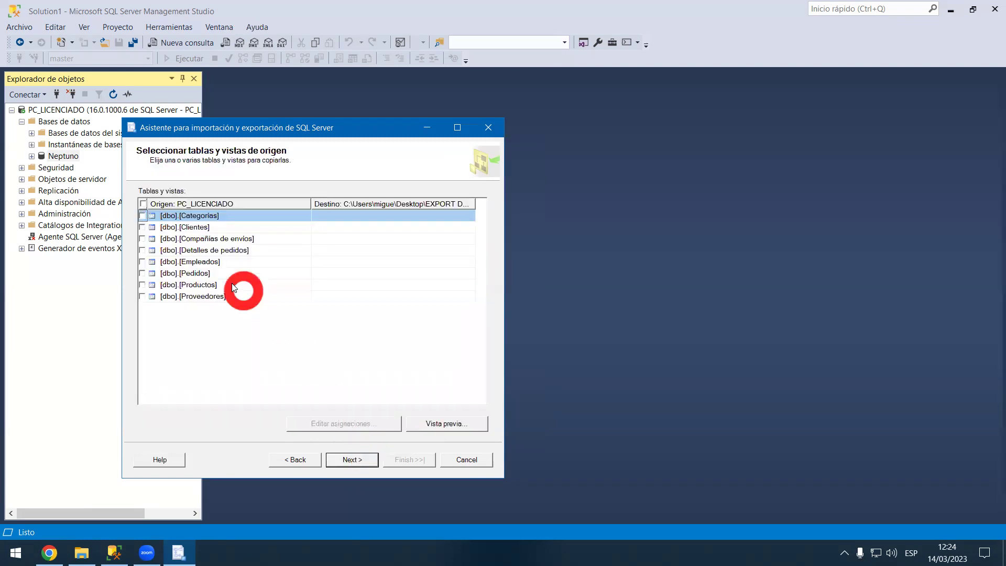
pyautogui.click(142, 297)
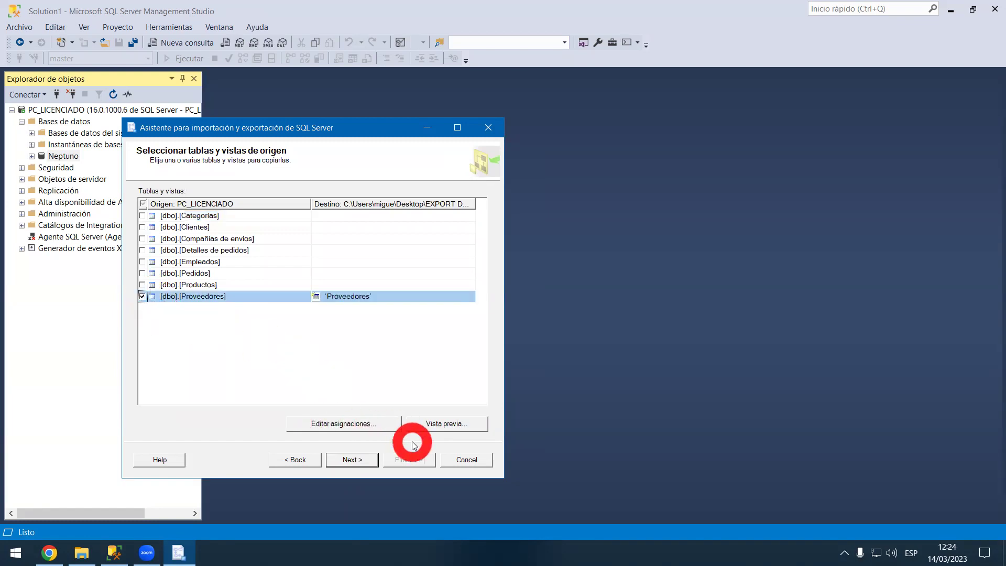
pyautogui.click(428, 424)
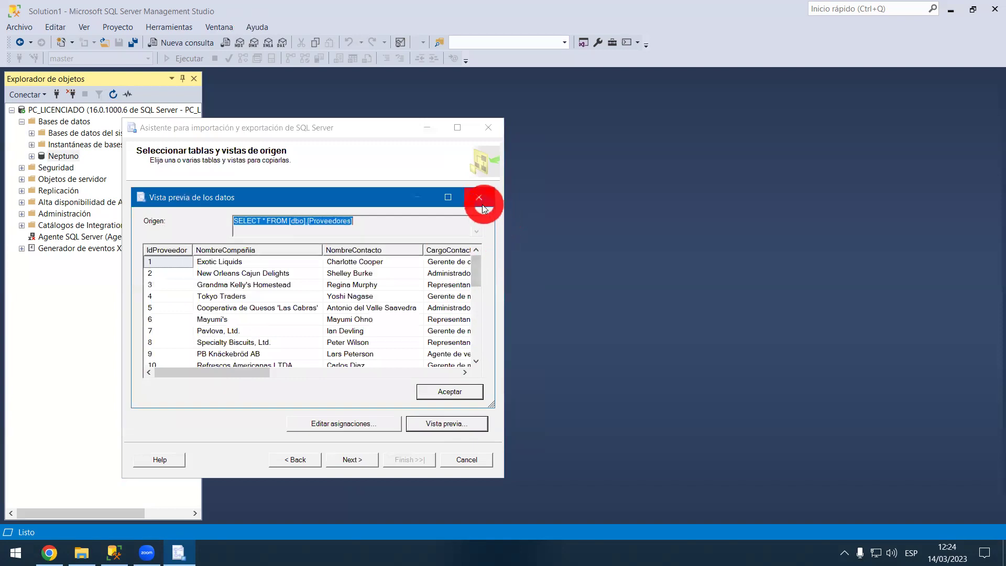
pyautogui.click(453, 393)
# Step: Accept the Proveedores type mapping and immediate execution, run the export and close the wizard
pyautogui.click(366, 459)
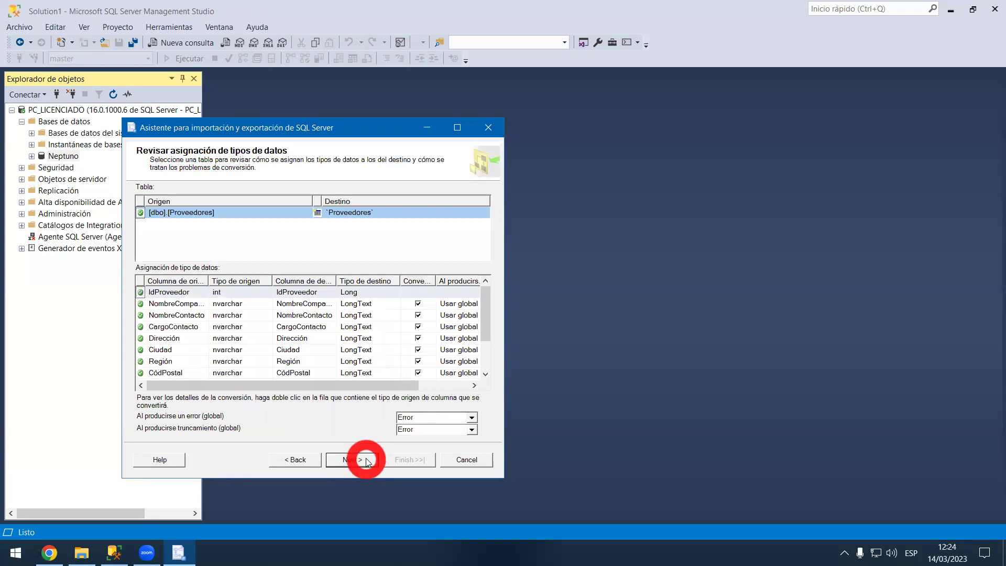
pyautogui.click(367, 460)
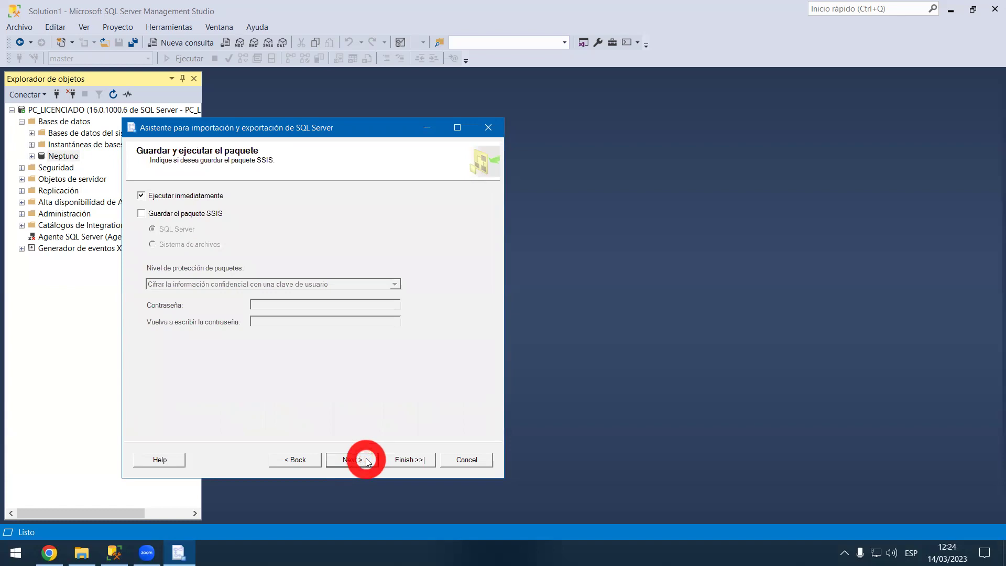
pyautogui.click(366, 459)
pyautogui.click(402, 459)
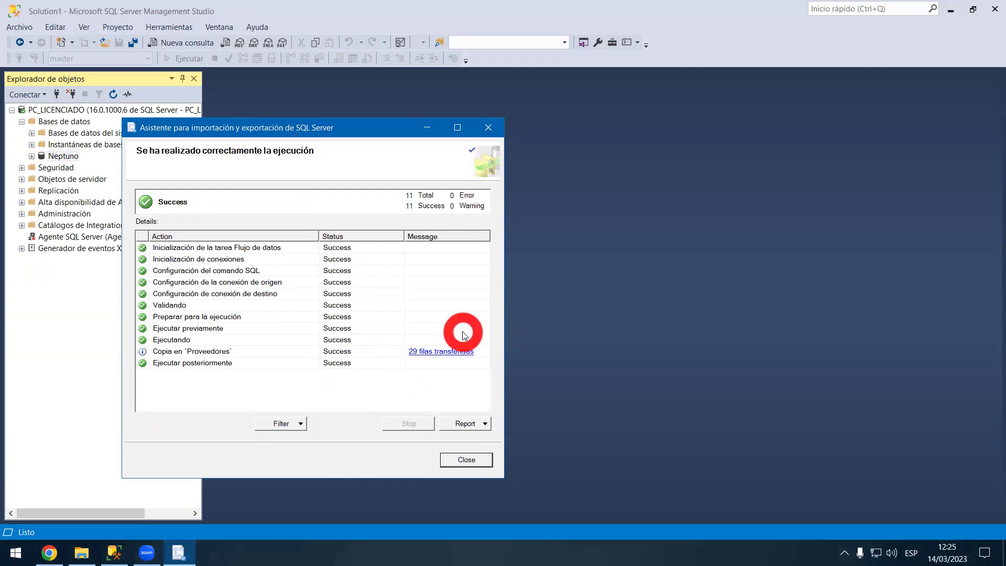
pyautogui.click(468, 460)
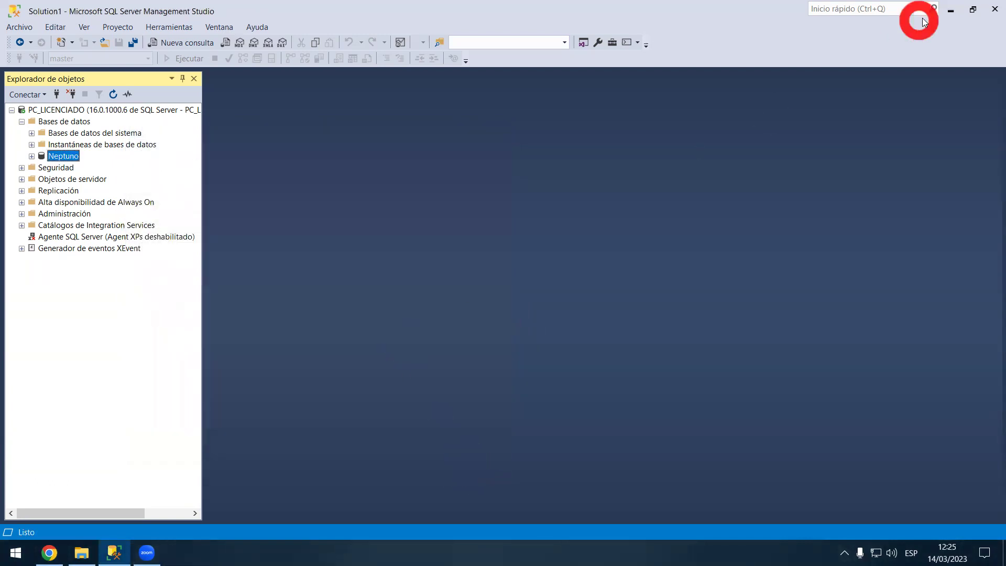
# Step: Open the EXPORT DATABASE workbook from the desktop in Excel and inspect its Proveedores sheet
pyautogui.click(951, 11)
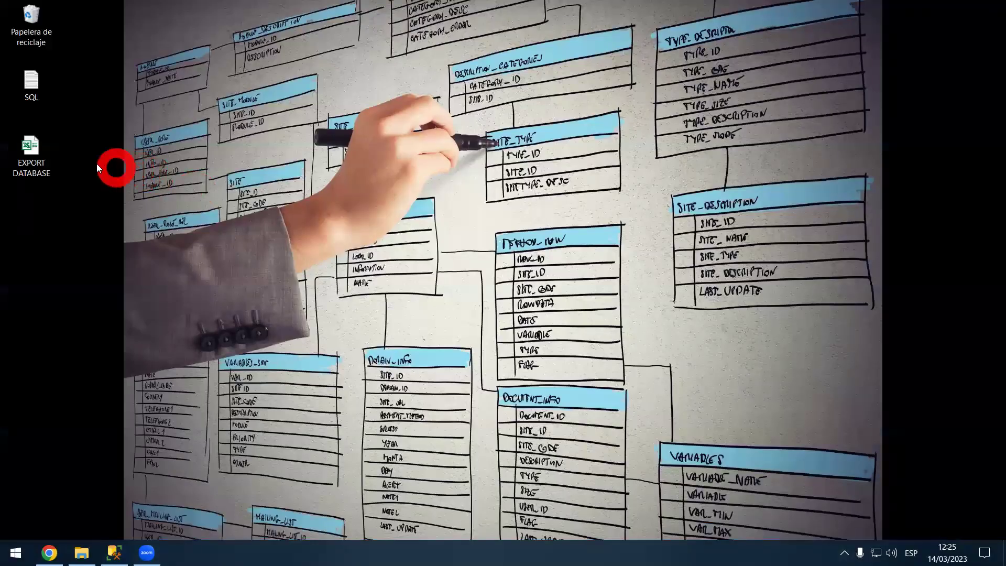
pyautogui.doubleClick(49, 156)
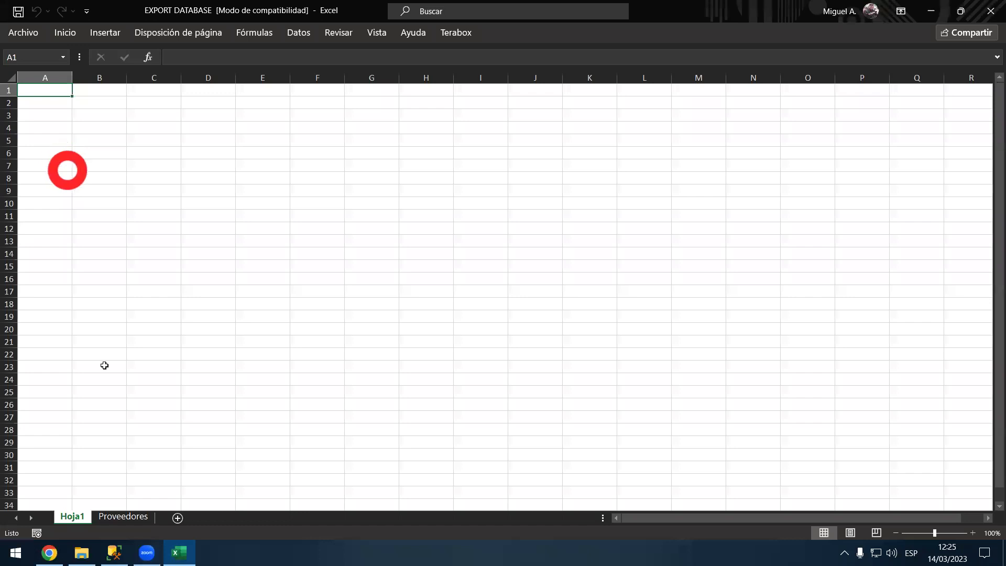
pyautogui.click(124, 518)
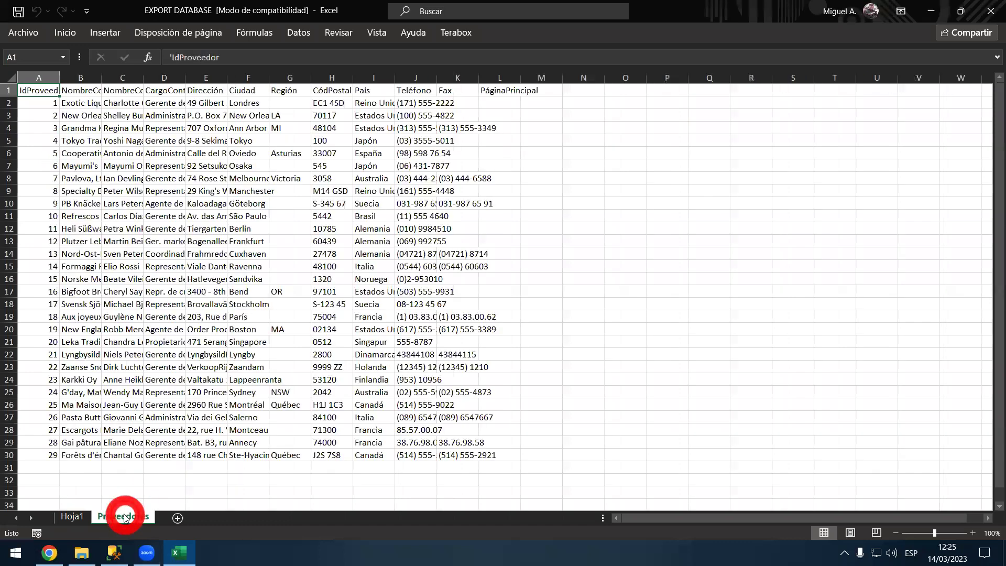
# Step: Fit the column widths of the Proveedores sheet to their contents, then save and close the workbook
pyautogui.doubleClick(60, 79)
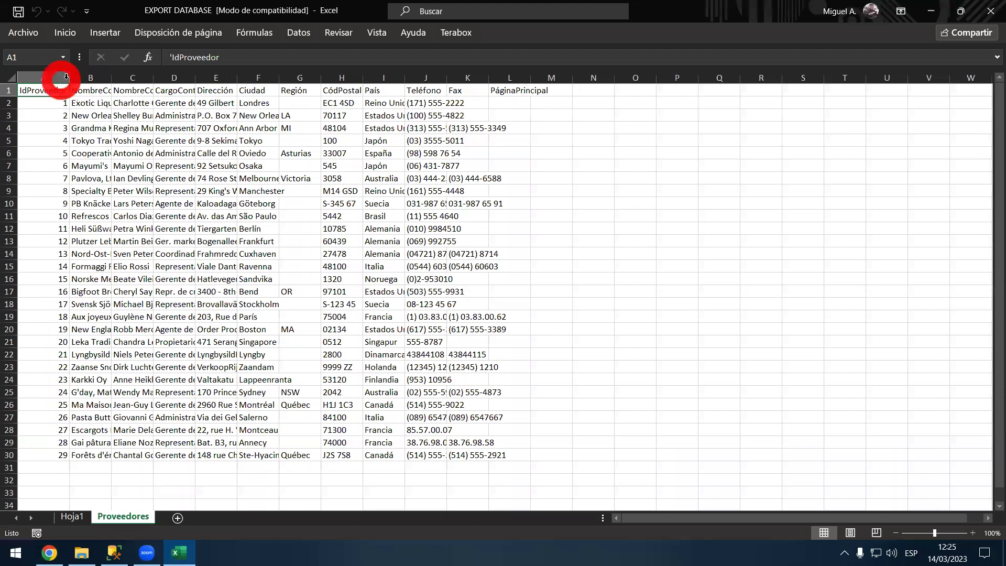
pyautogui.click(114, 78)
pyautogui.doubleClick(109, 78)
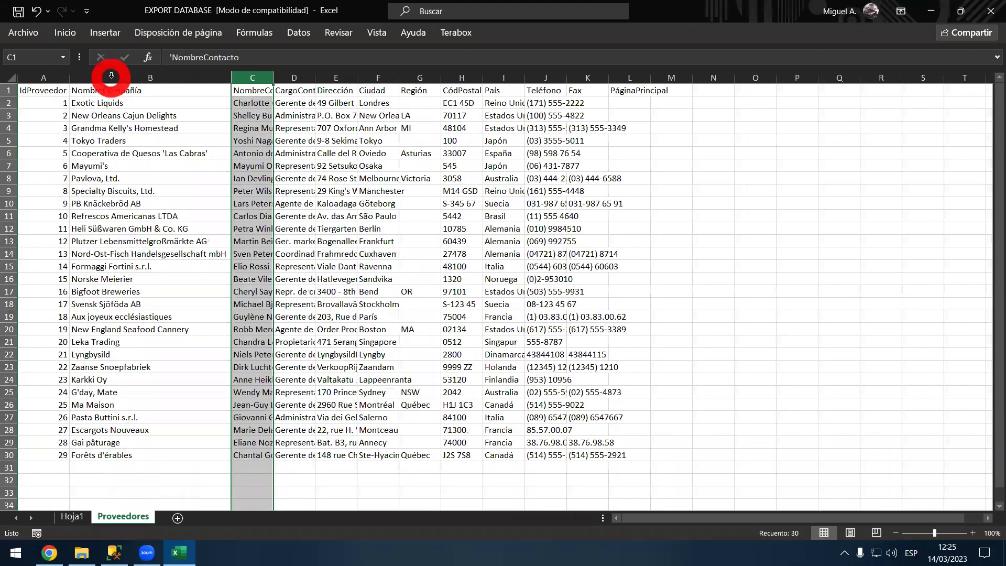
pyautogui.doubleClick(272, 79)
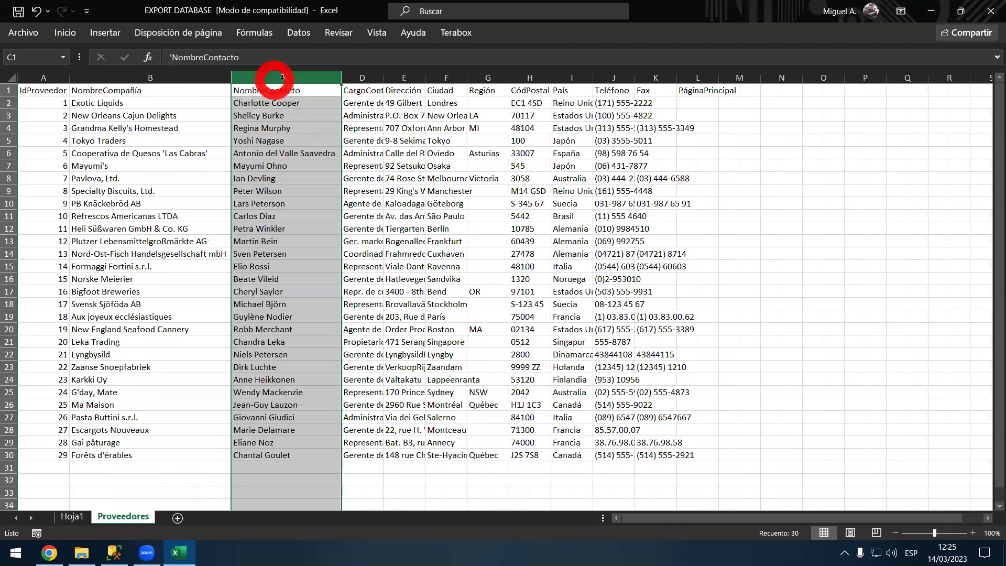
pyautogui.doubleClick(383, 79)
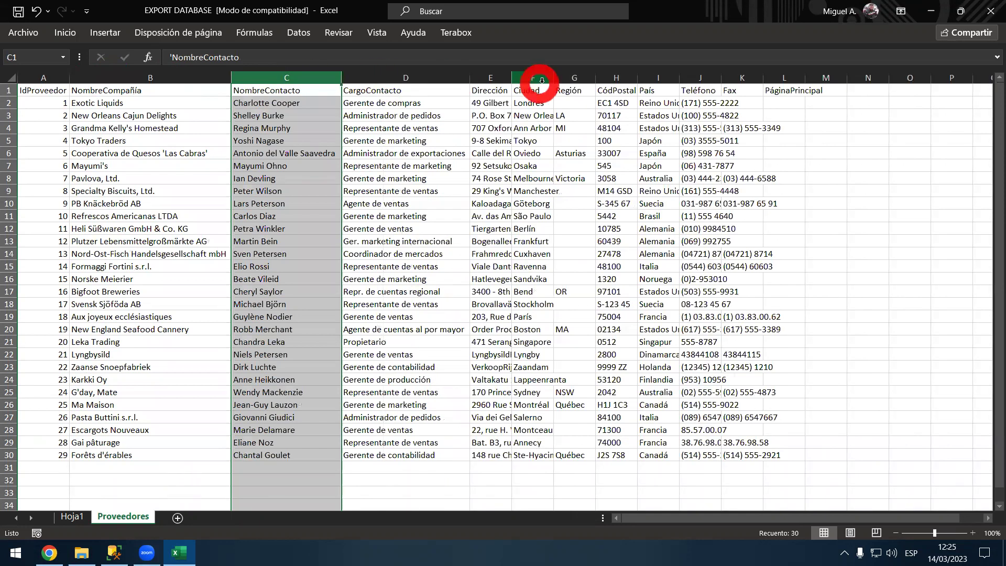
pyautogui.moveTo(495, 78); pyautogui.dragTo(806, 77)
pyautogui.doubleClick(806, 77)
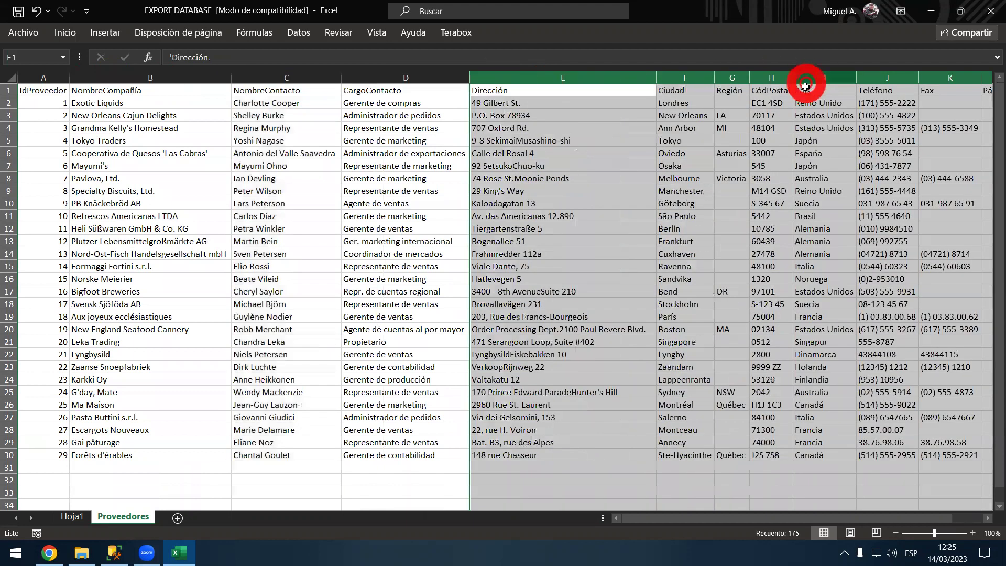
pyautogui.click(815, 152)
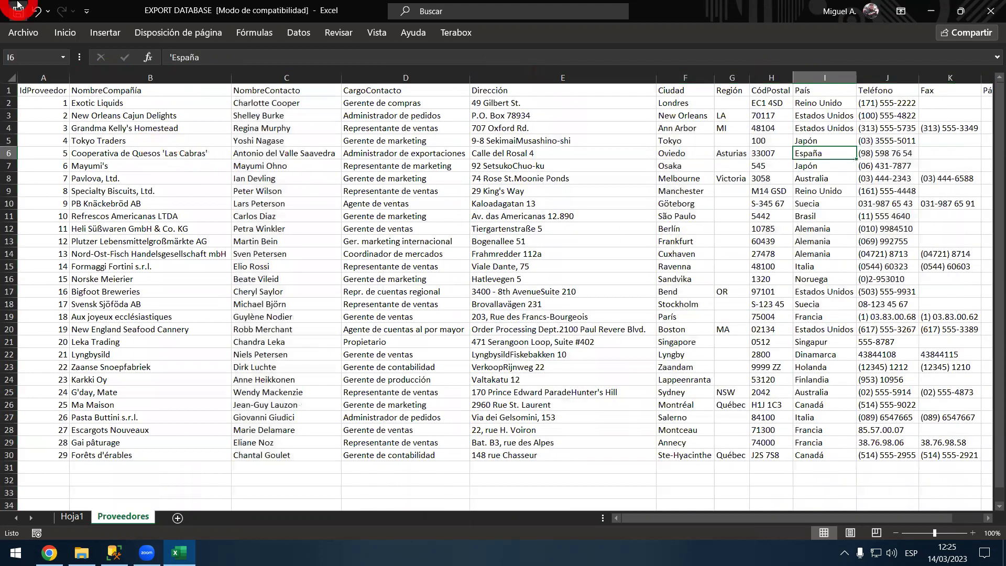
pyautogui.click(991, 10)
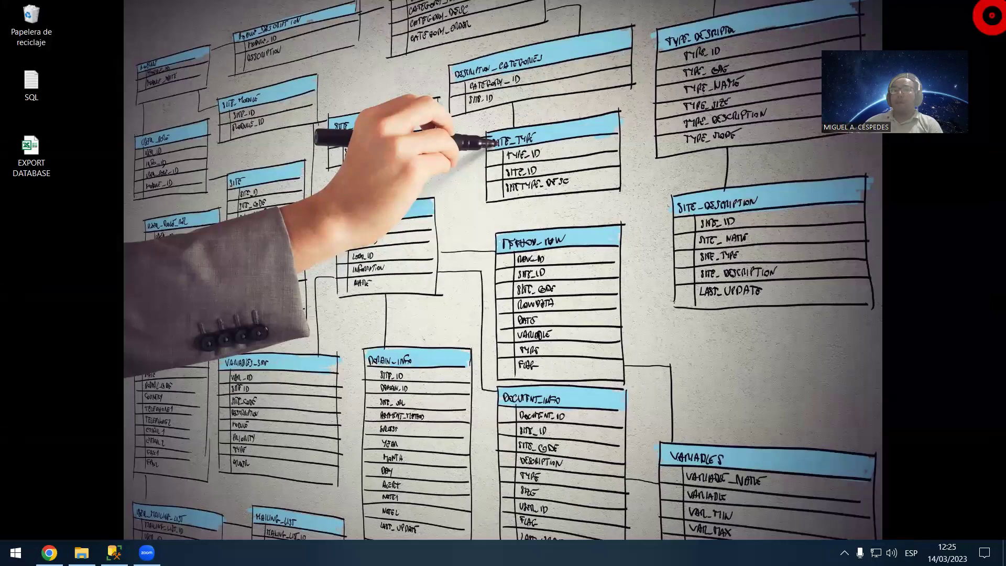
# Step: Switch to SQL Server Management Studio and start the data export wizard for the Neptuno database, continuing to the data source selection
pyautogui.hotkey('alt', 'Tab')
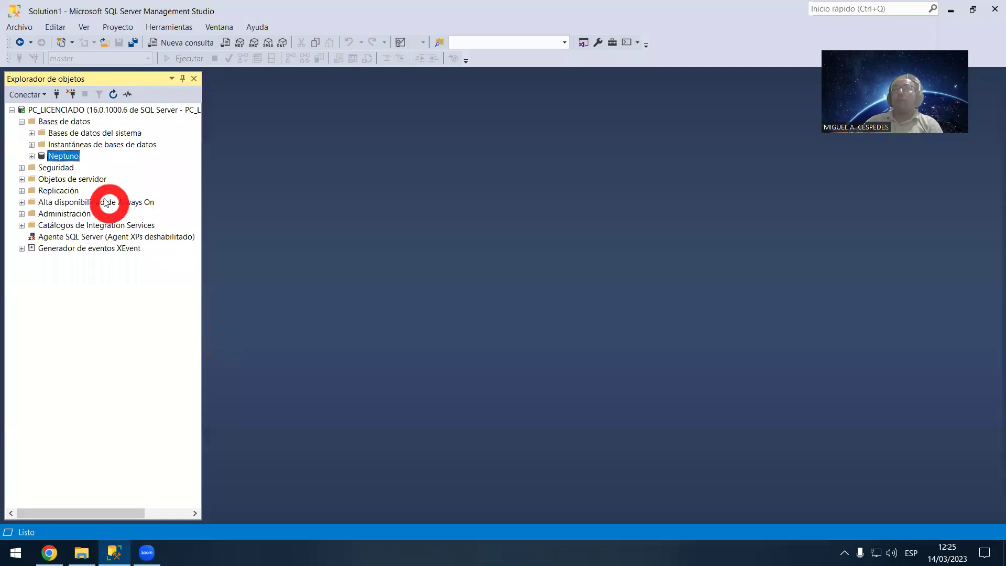
pyautogui.rightClick(67, 158)
pyautogui.moveTo(229, 206)
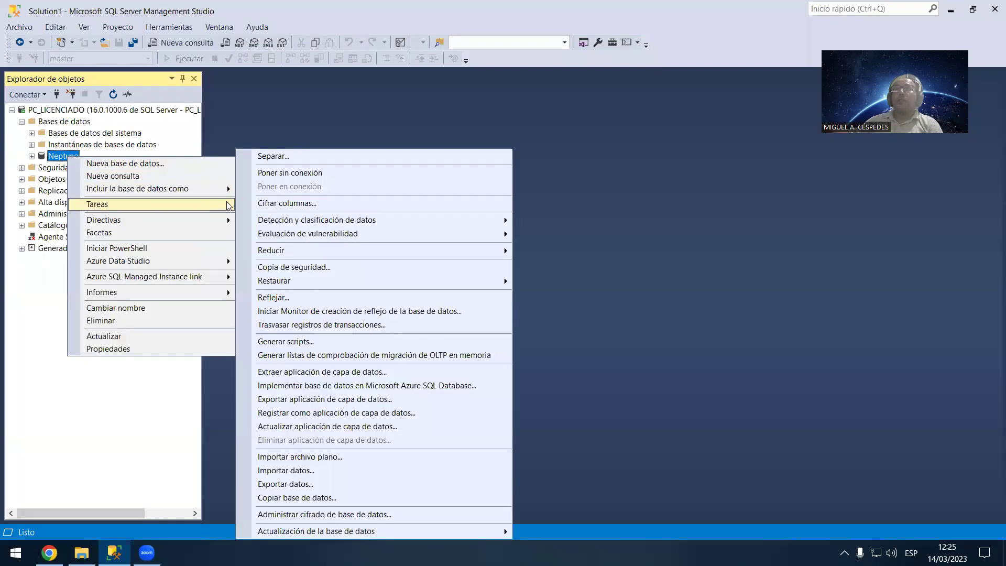
pyautogui.click(419, 482)
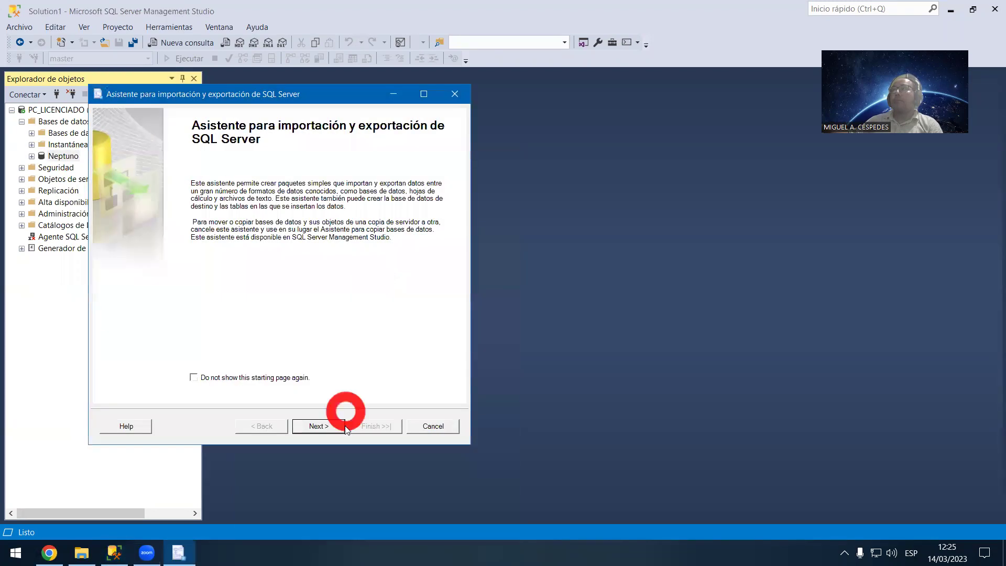
pyautogui.click(335, 426)
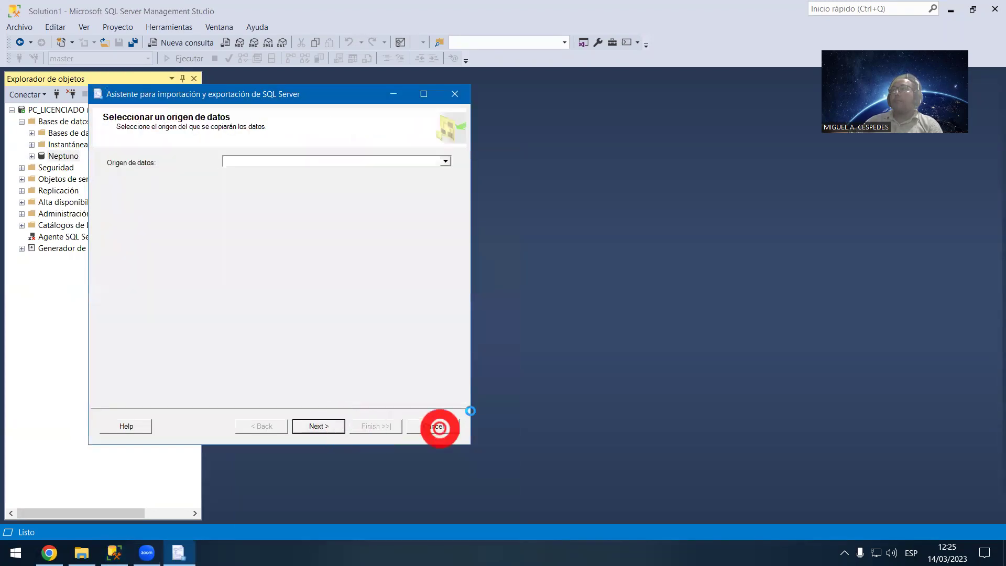
# Step: Set the data source to Microsoft OLE DB Provider for SQL Server, keep Windows authentication and the Neptuno database, and continue
pyautogui.click(446, 161)
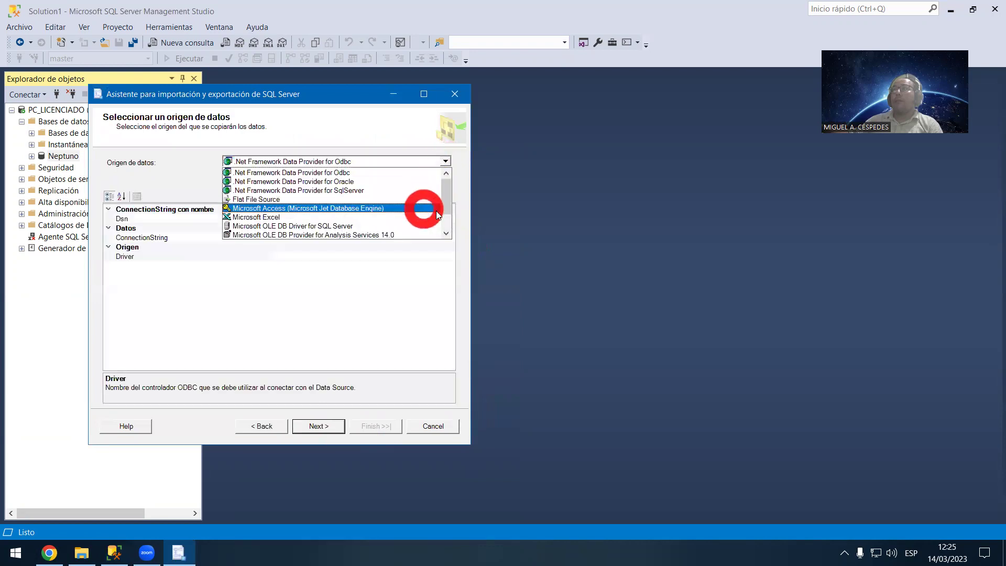
pyautogui.moveTo(449, 201); pyautogui.dragTo(449, 225)
pyautogui.click(407, 232)
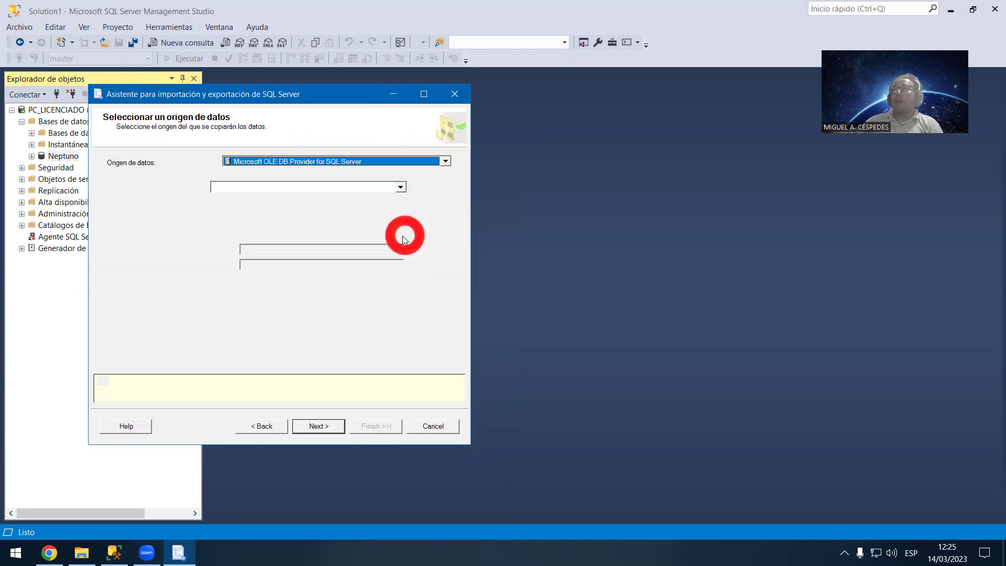
pyautogui.click(318, 425)
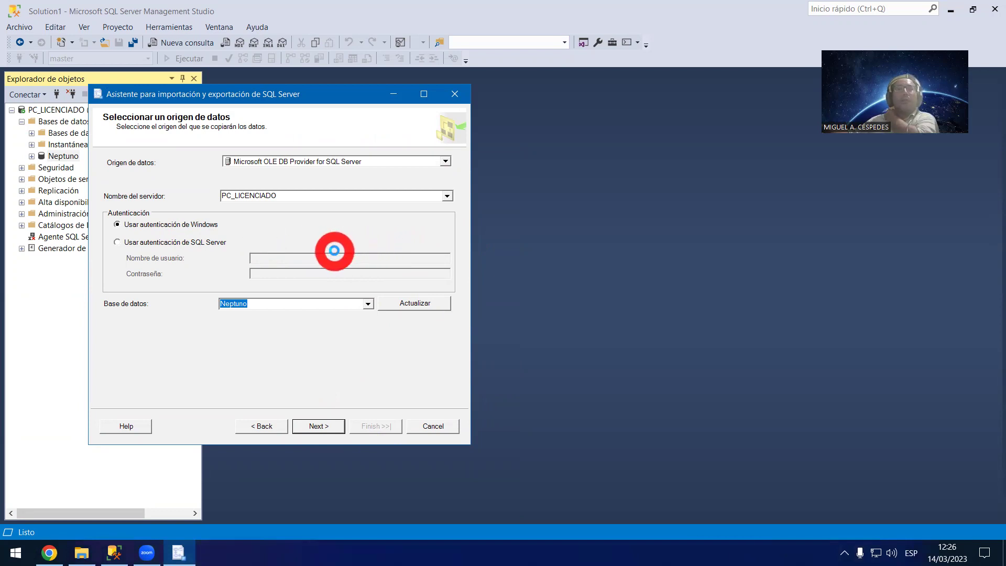
pyautogui.press('Return')
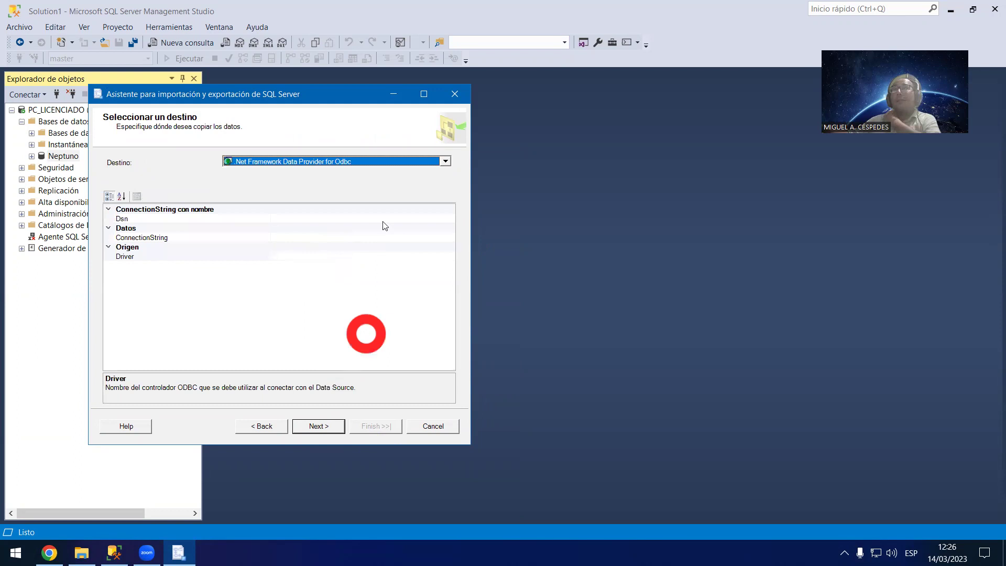
# Step: Set the export destination to Microsoft Excel using the existing Desktop file EXPORT DATABASE.xls and continue
pyautogui.click(397, 161)
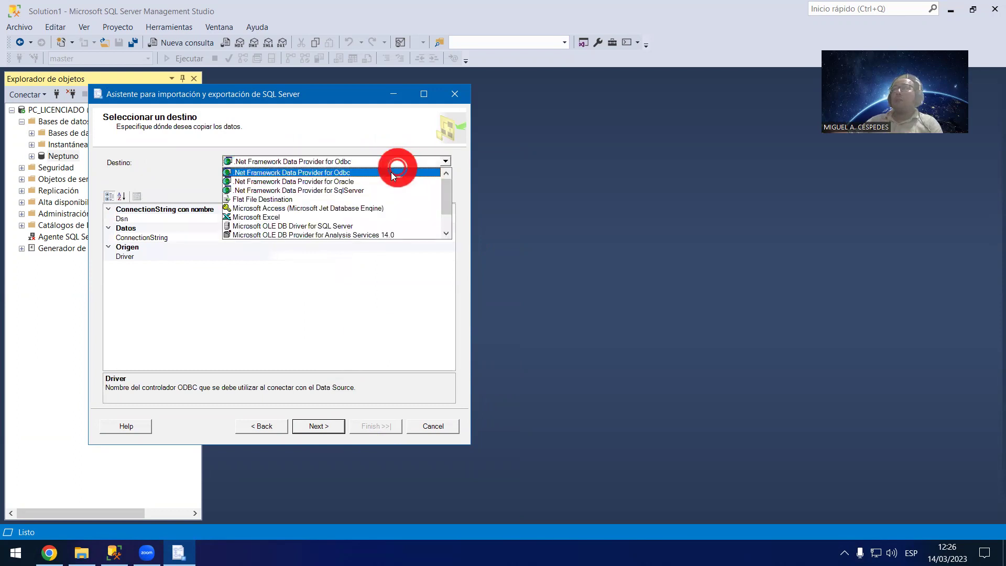
pyautogui.click(361, 217)
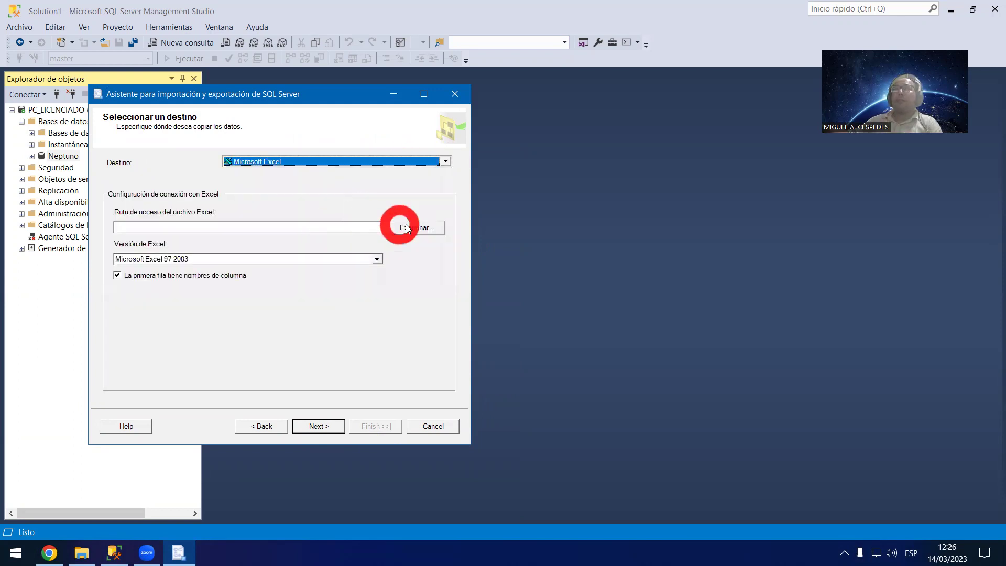
pyautogui.click(407, 228)
pyautogui.click(303, 198)
pyautogui.click(396, 396)
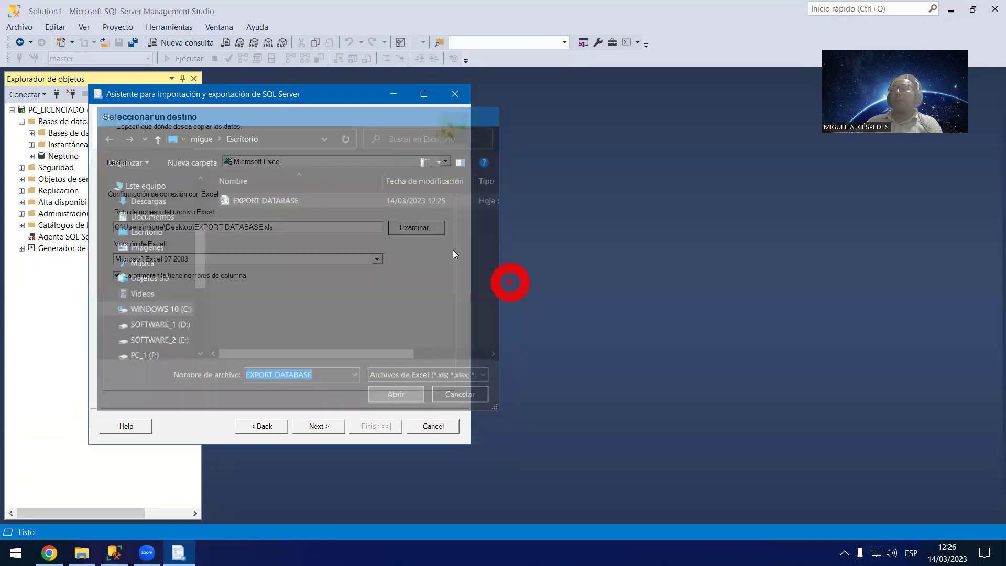
pyautogui.click(325, 424)
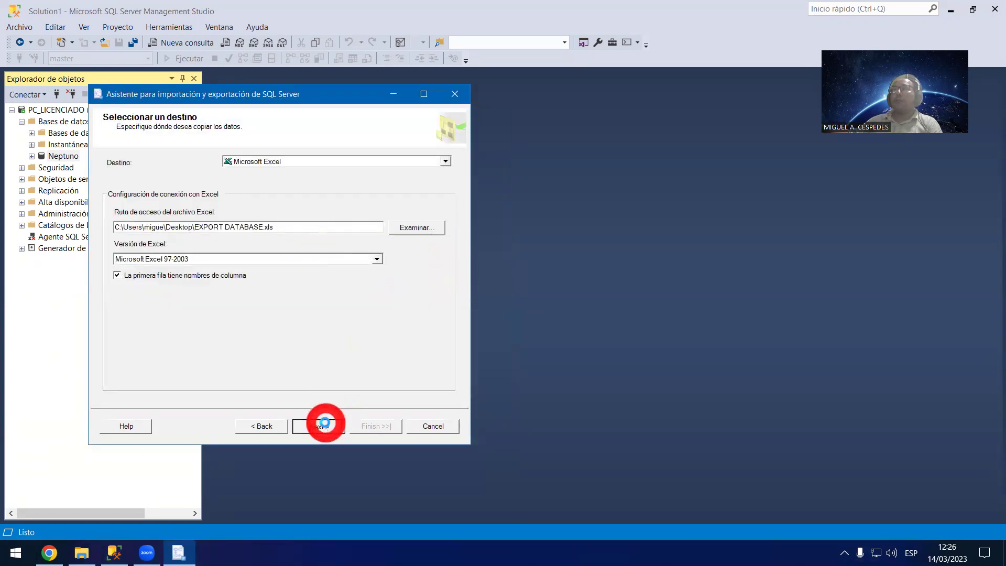
# Step: Accept copying data from tables or views and choose only the Clientes table for the export
pyautogui.click(321, 425)
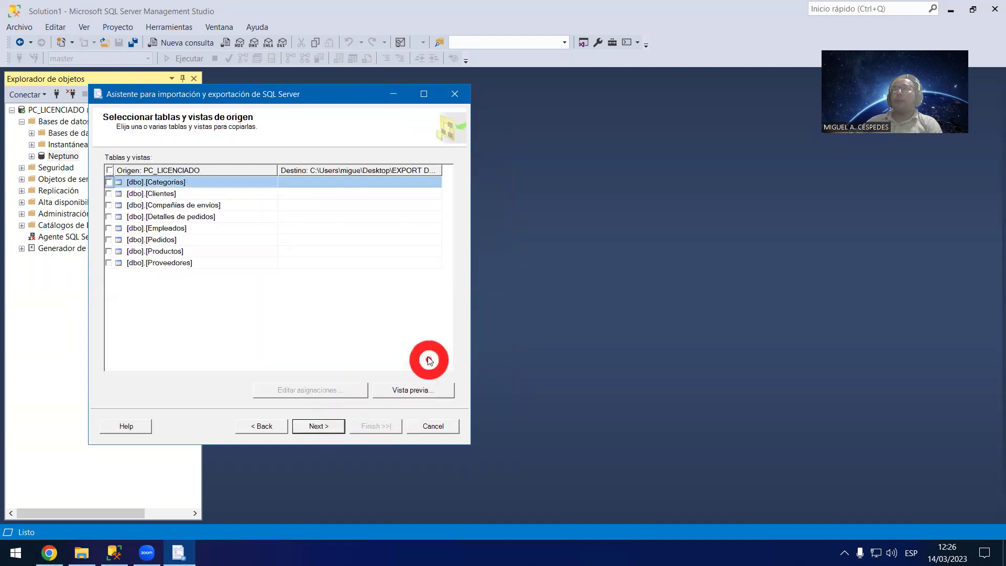
pyautogui.click(109, 194)
pyautogui.click(324, 426)
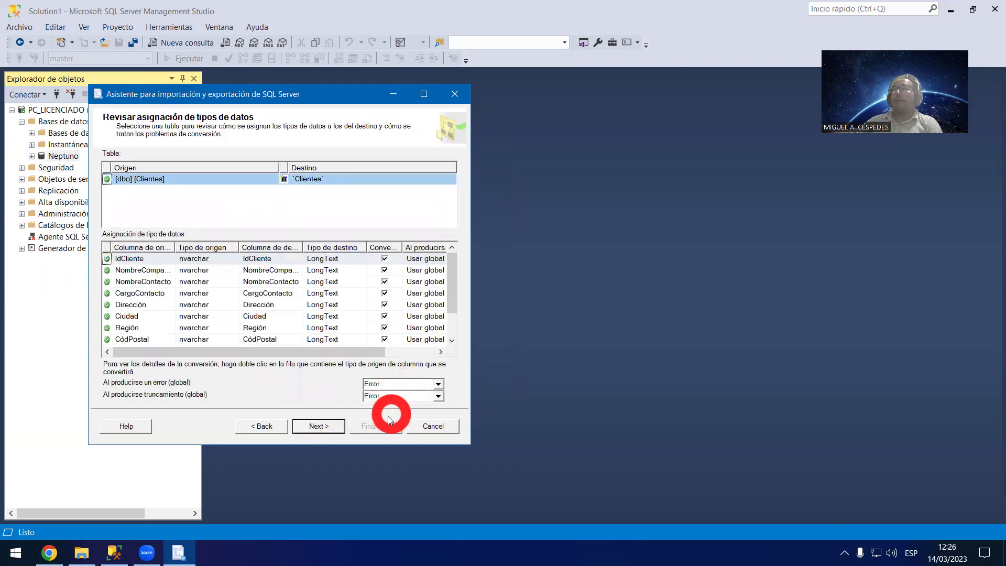
# Step: Accept the Clientes type mapping and immediate execution, run the export and close the wizard
pyautogui.click(324, 426)
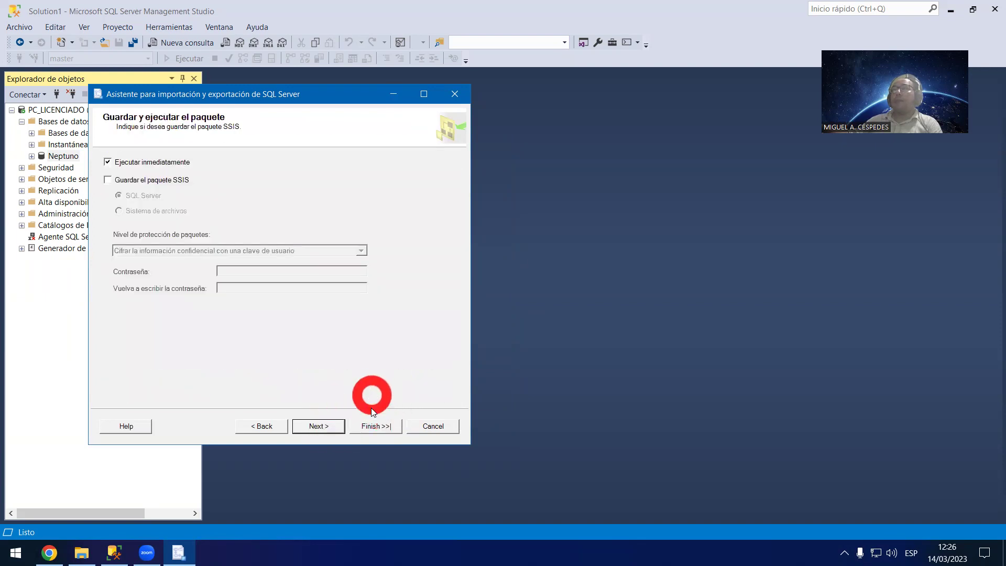
pyautogui.click(325, 427)
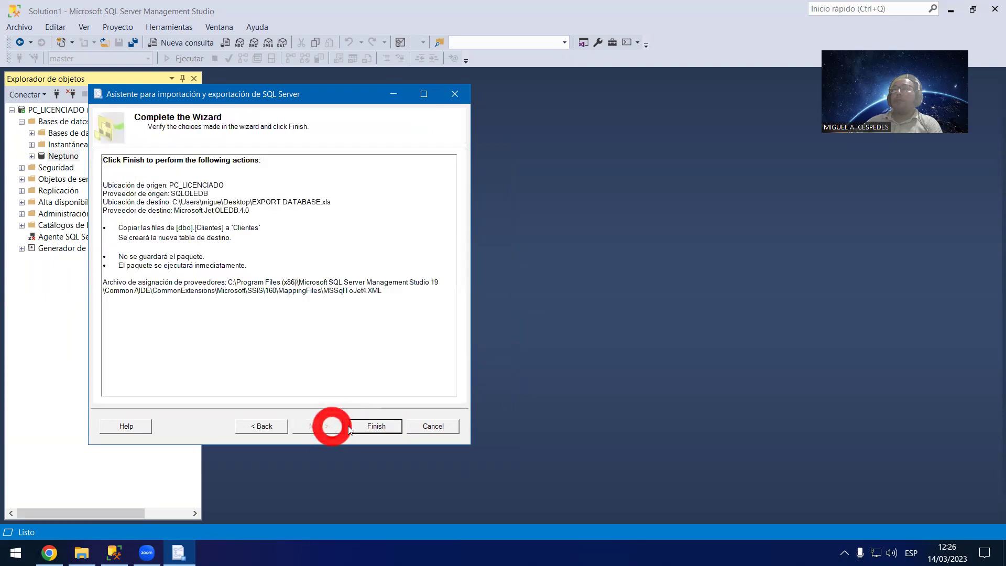
pyautogui.click(352, 427)
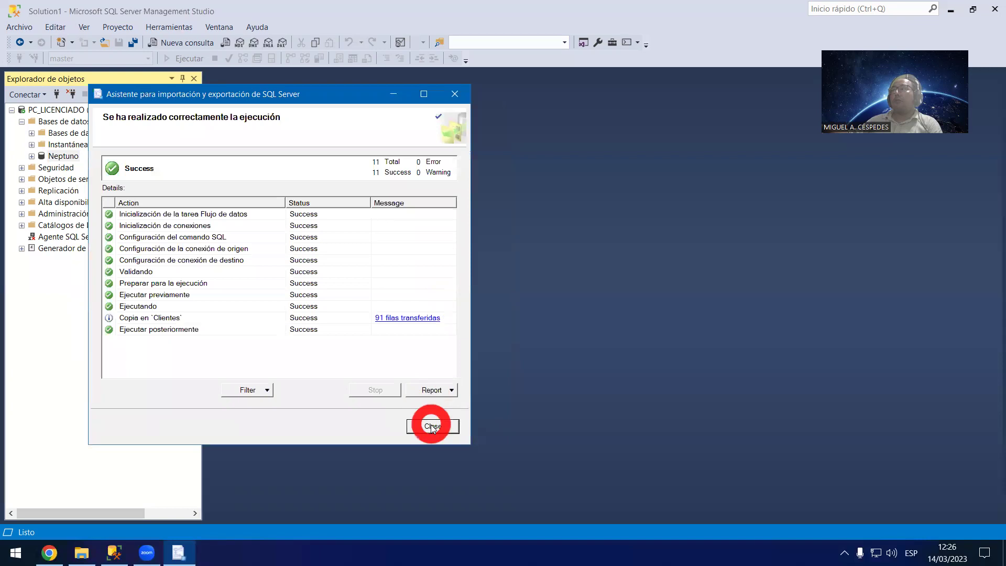
pyautogui.click(432, 426)
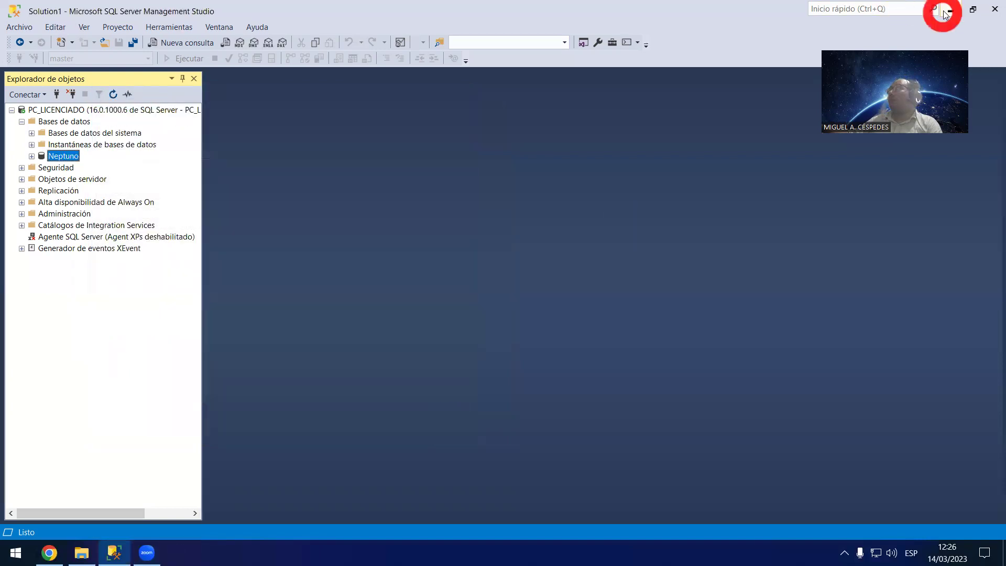
# Step: Minimize Management Studio, open the EXPORT DATABASE workbook from the desktop in Excel and view its Clientes sheet
pyautogui.click(946, 11)
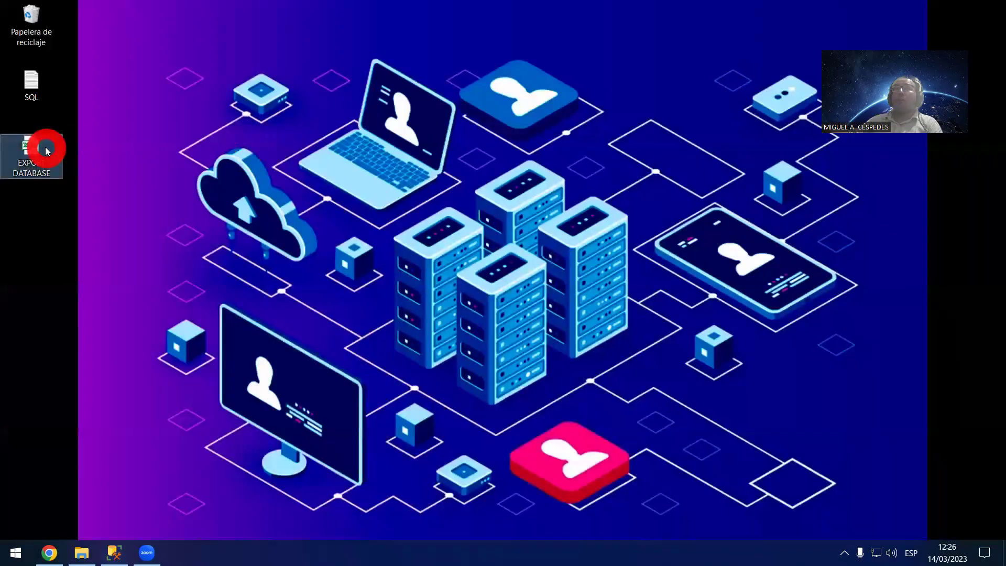
pyautogui.doubleClick(46, 151)
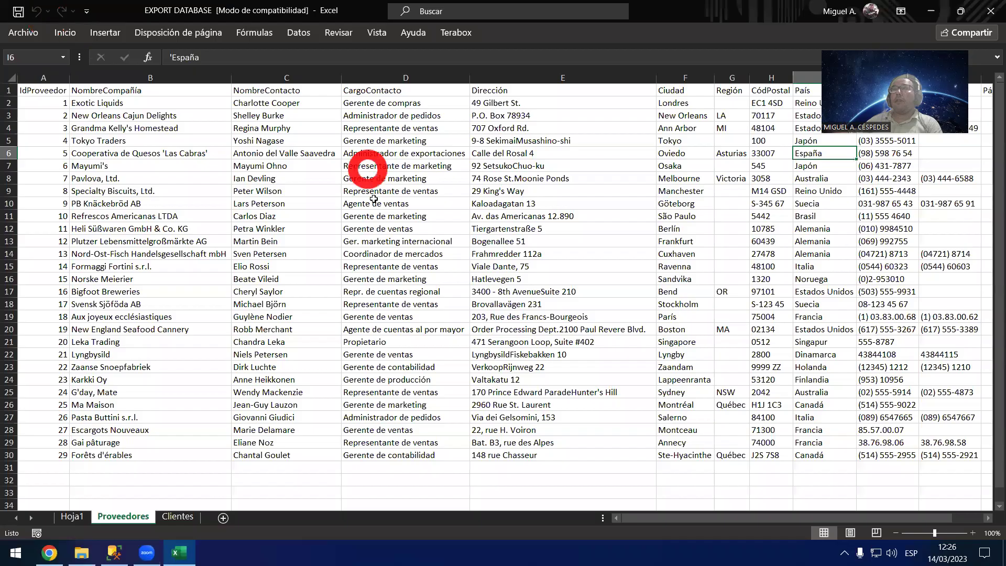
pyautogui.click(177, 516)
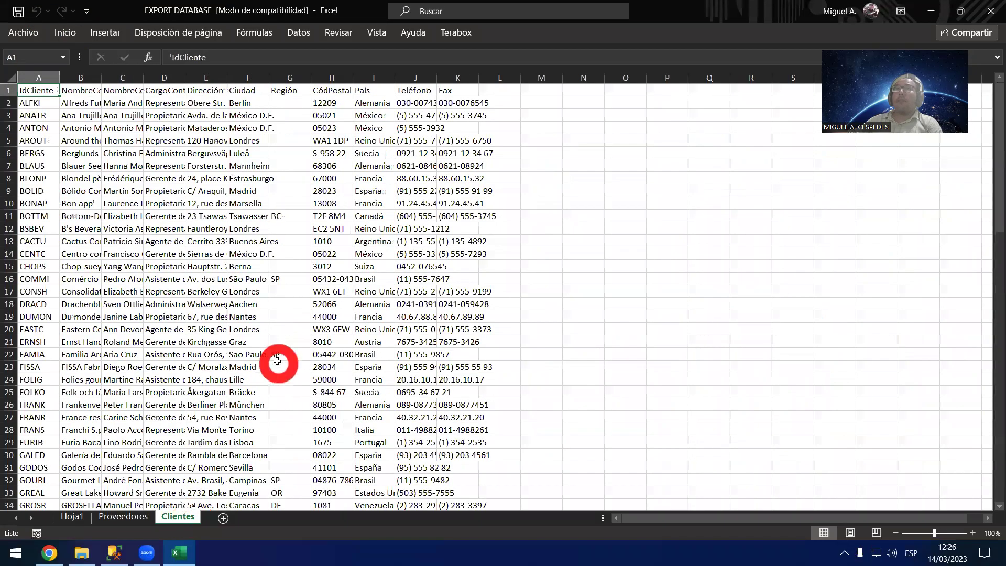
# Step: Fit all column widths of the Clientes sheet to their contents, then save and close the workbook
pyautogui.moveTo(31, 77); pyautogui.dragTo(477, 80)
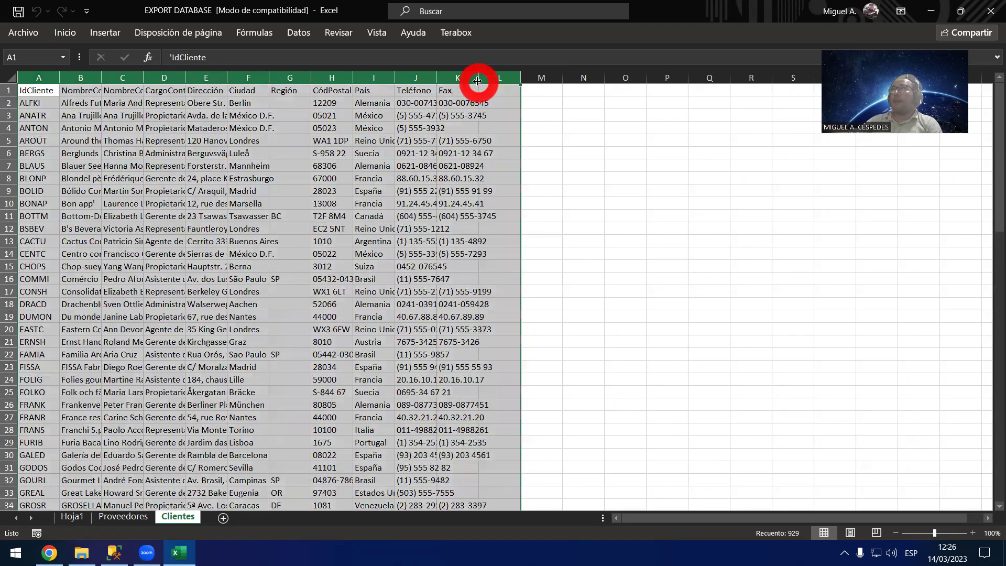
pyautogui.doubleClick(478, 80)
pyautogui.click(475, 165)
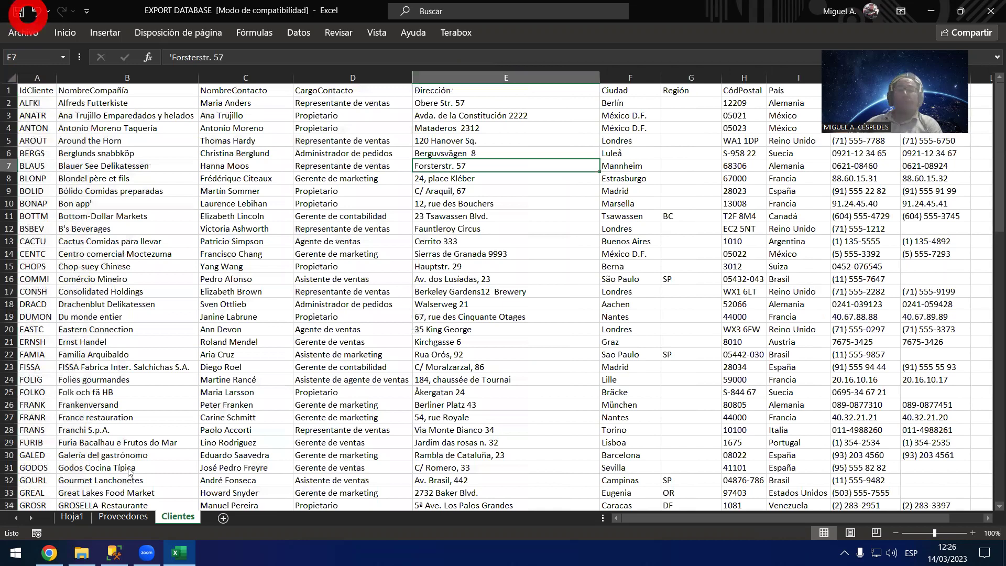
pyautogui.hotkey('alt', 'F4')
# Step: Return to SQL Server Management Studio and start another data export for the Neptuno database, advancing to the data source page
pyautogui.click(114, 553)
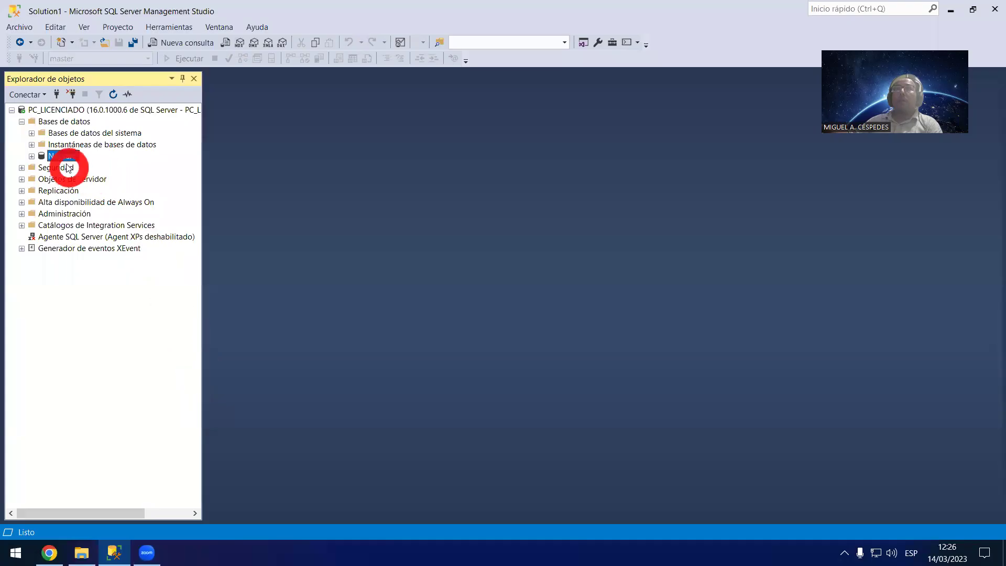
pyautogui.rightClick(64, 156)
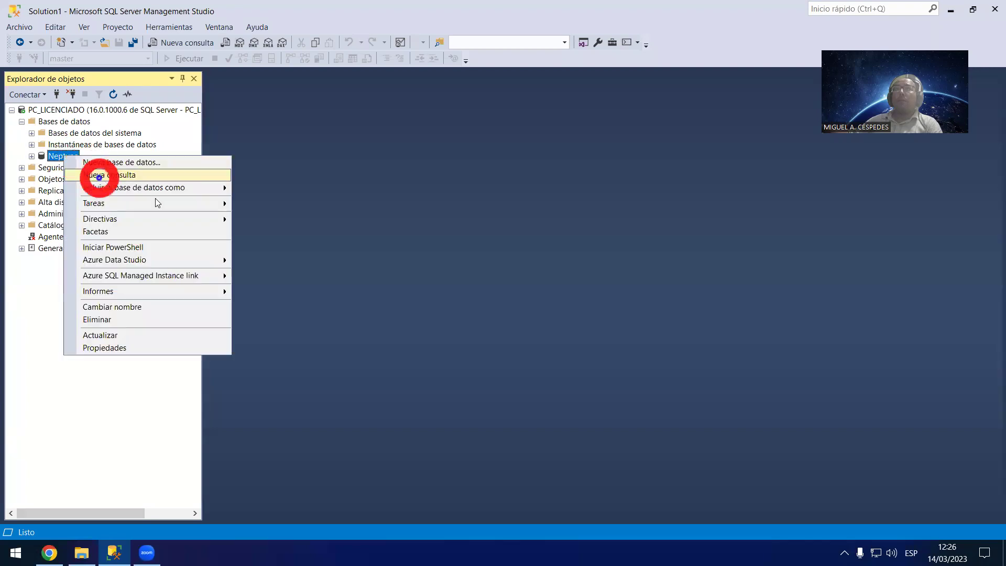
pyautogui.moveTo(156, 203)
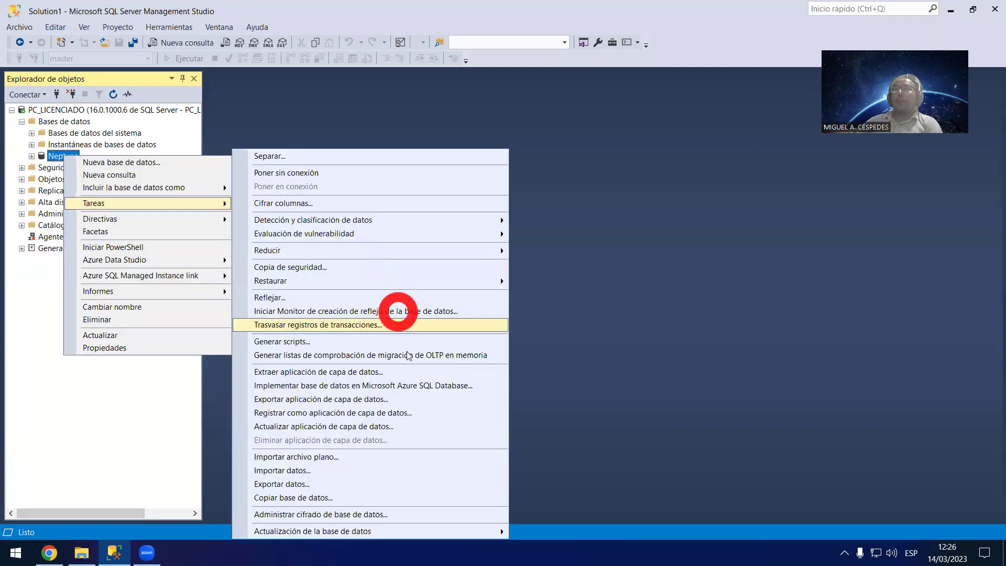
pyautogui.click(333, 485)
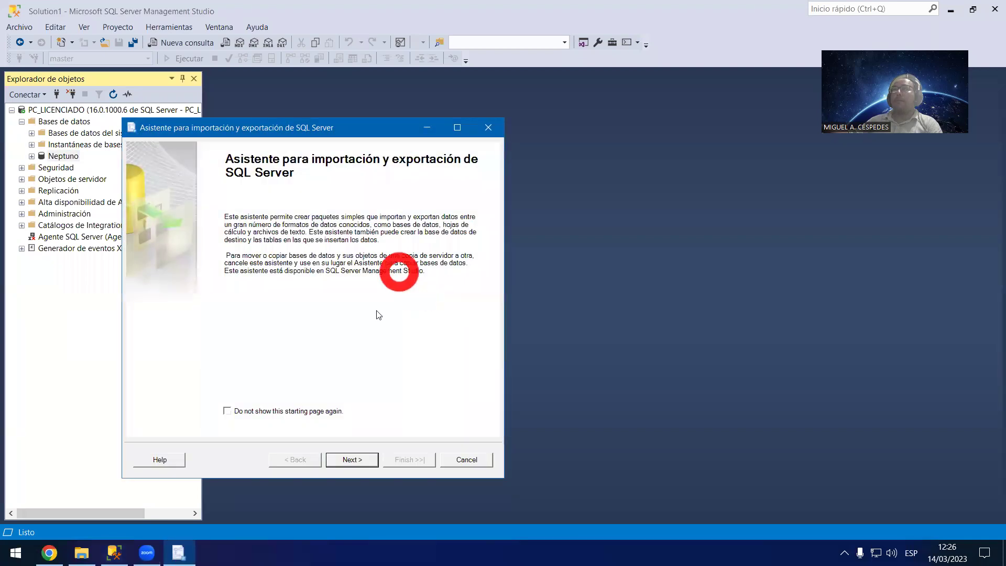
pyautogui.click(352, 460)
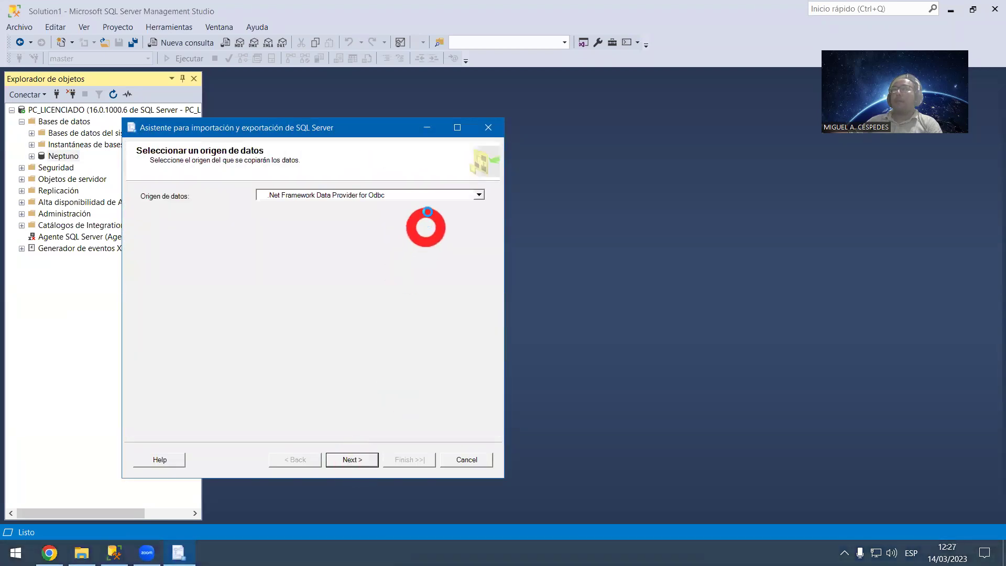
# Step: Choose Microsoft OLE DB Provider for SQL Server as the data source for the Neptuno database and advance to the destination page
pyautogui.click(427, 195)
pyautogui.scroll(-1, 406, 257)
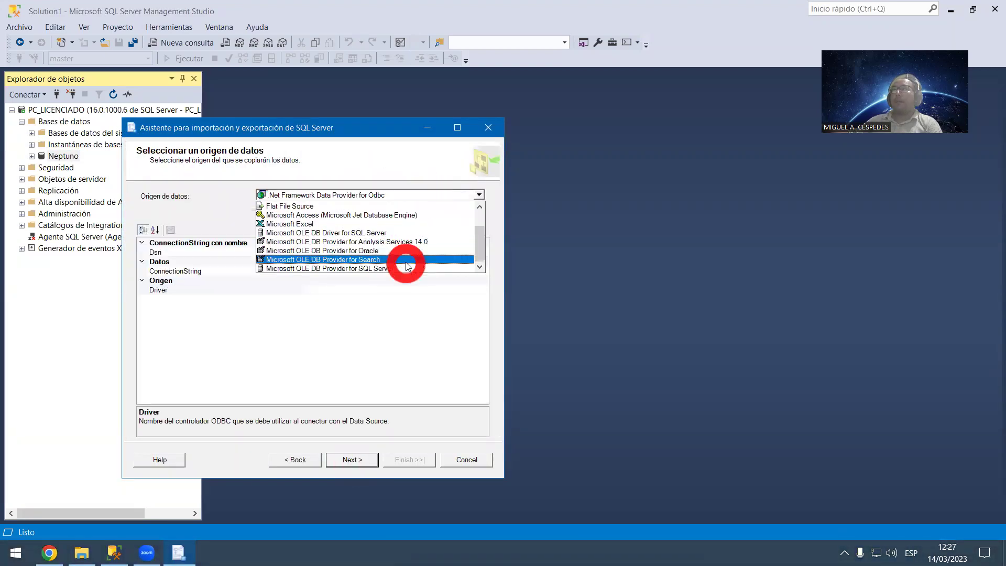
pyautogui.click(401, 270)
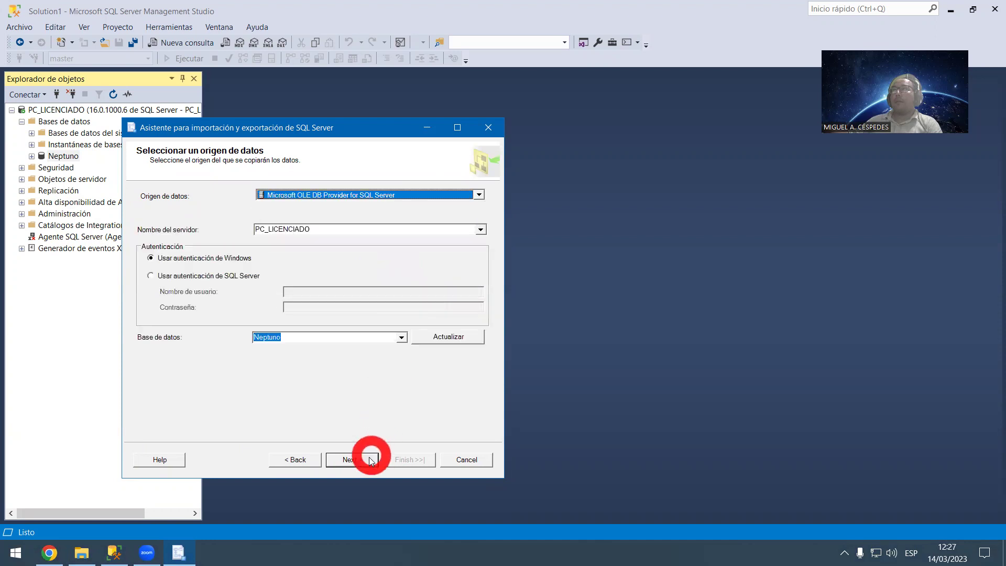
pyautogui.click(371, 461)
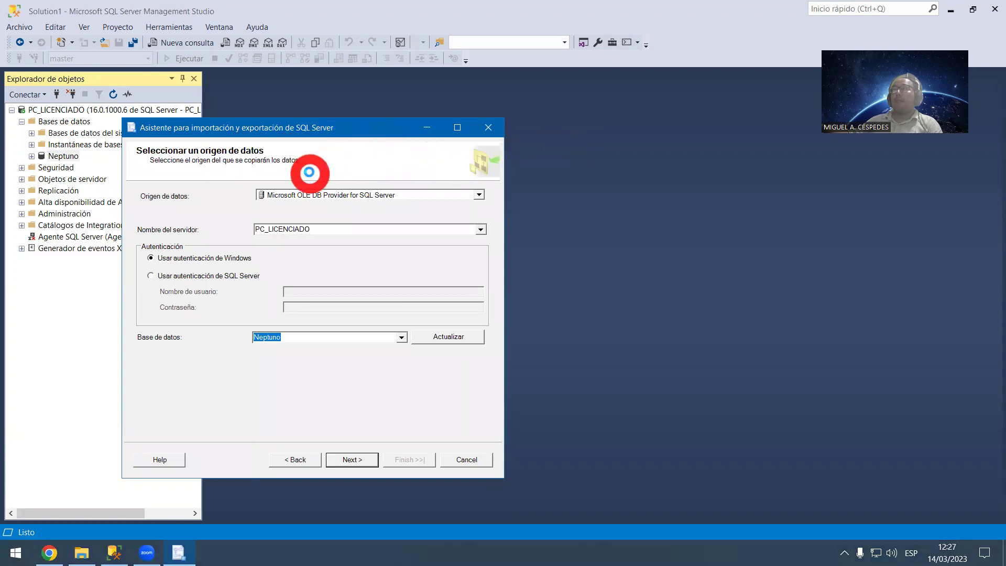
pyautogui.press('Return')
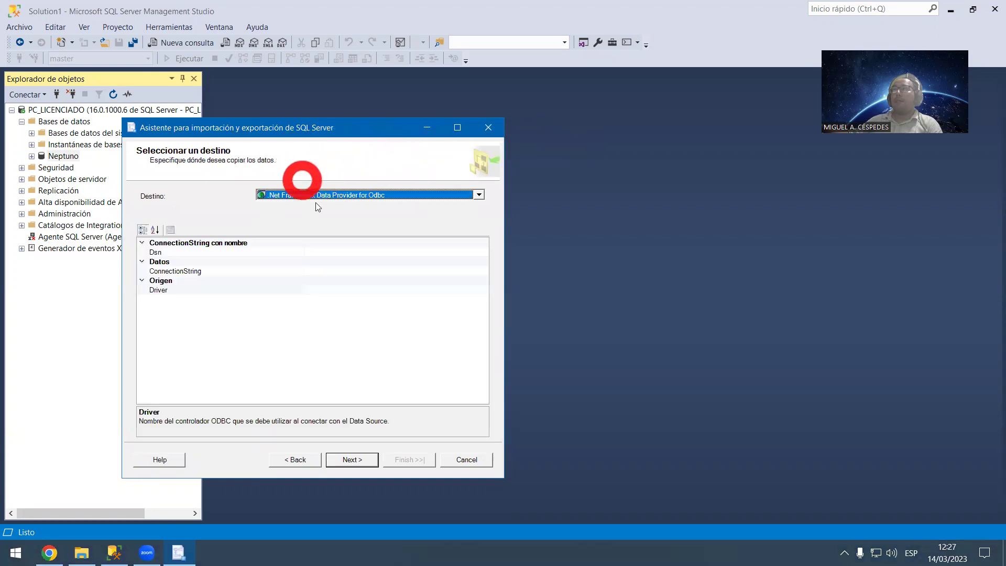
# Step: Set Microsoft Excel as the destination, using the EXPORT DATABASE file on the desktop, and continue
pyautogui.click(370, 195)
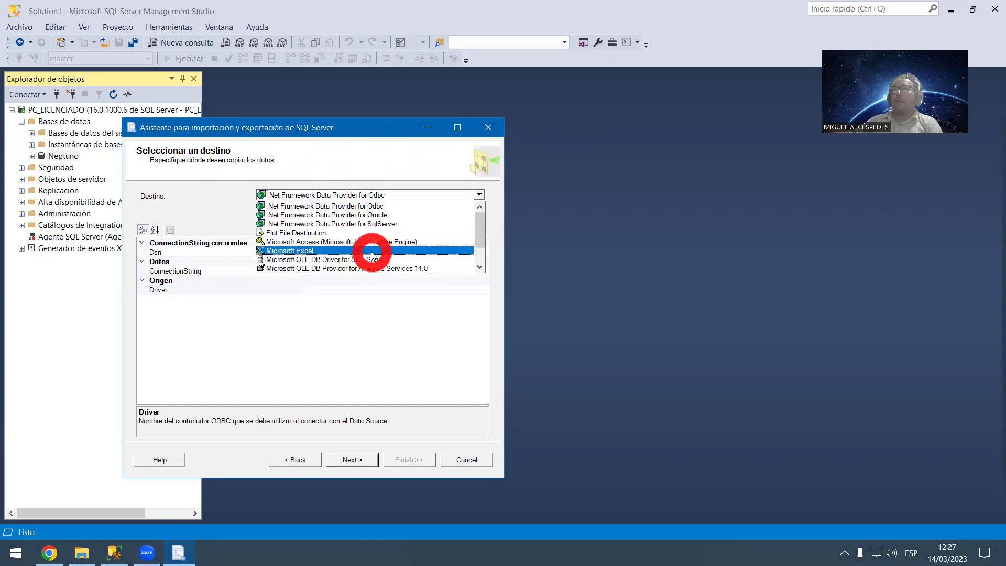
pyautogui.click(372, 250)
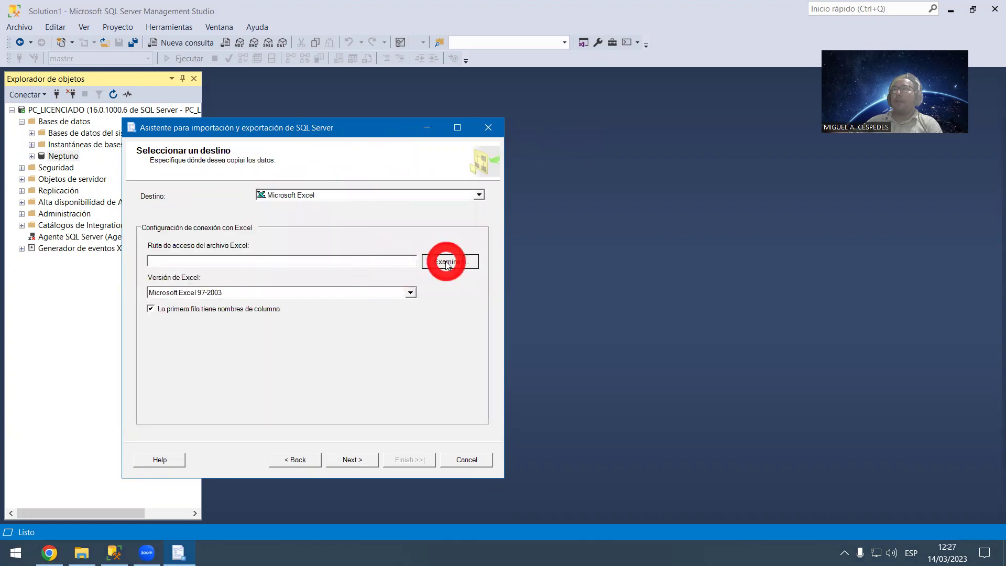
pyautogui.click(449, 261)
pyautogui.doubleClick(287, 234)
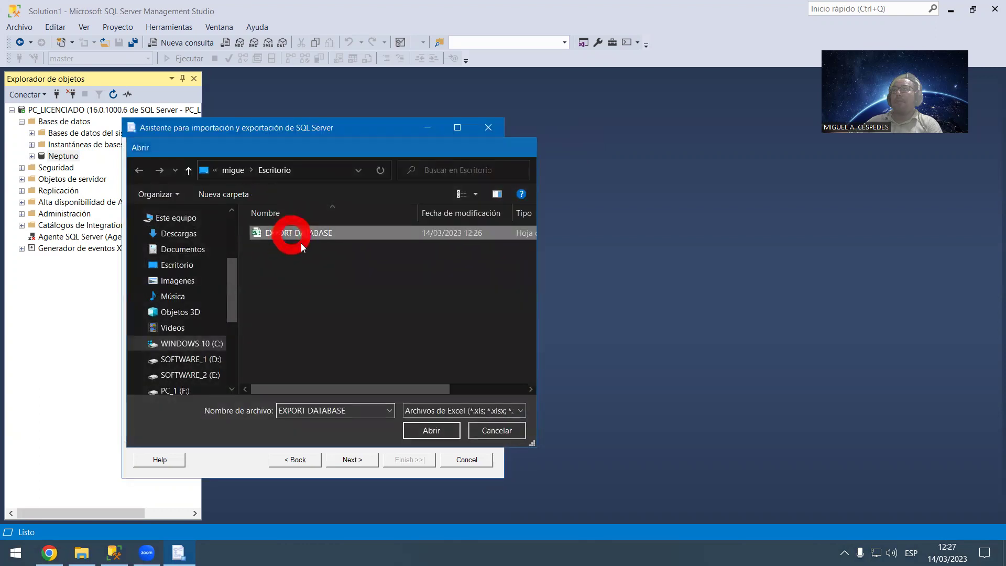
pyautogui.click(364, 461)
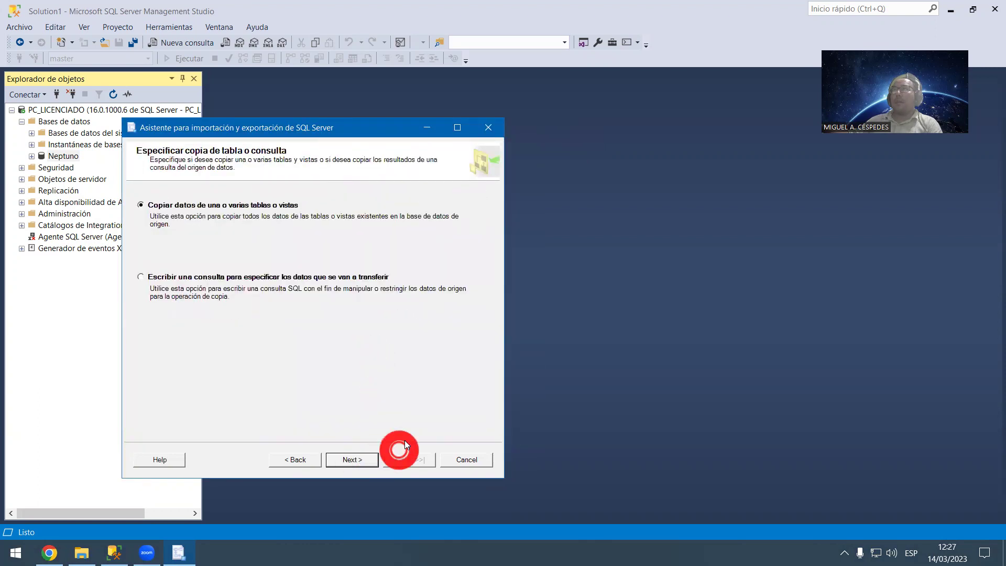
# Step: Keep the option to copy data from tables, select the Categorías table and preview its data
pyautogui.click(347, 460)
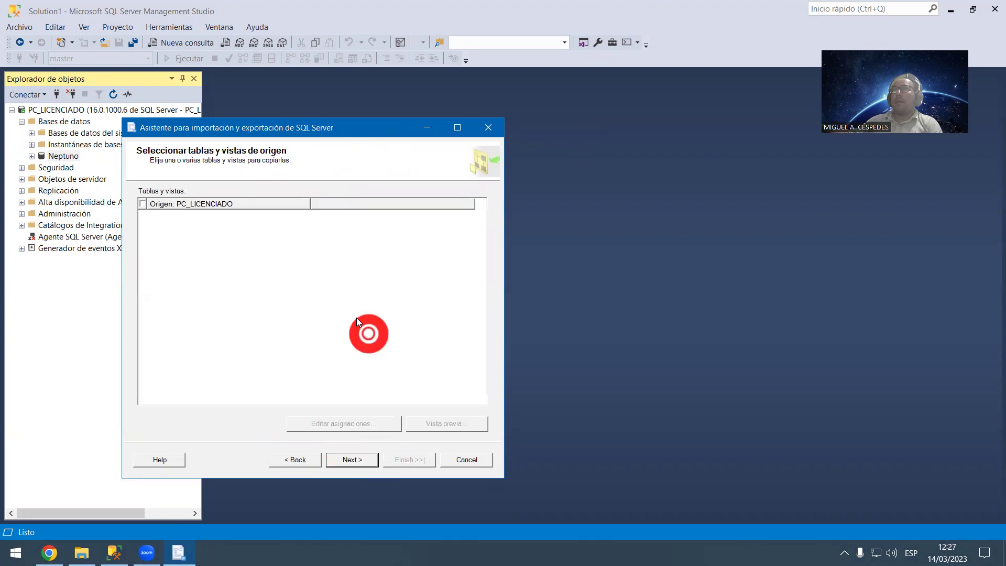
pyautogui.click(142, 215)
pyautogui.click(346, 220)
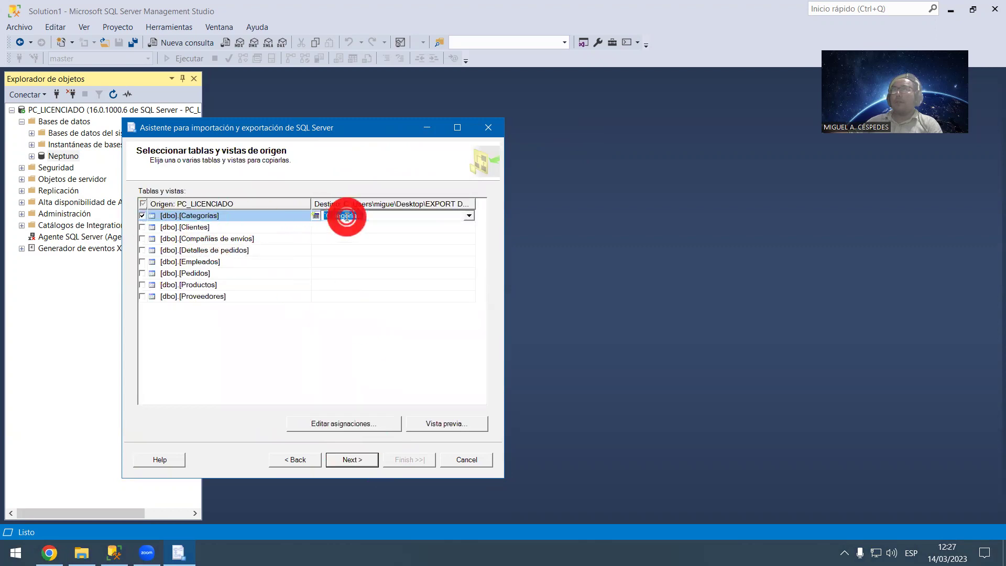
pyautogui.click(448, 423)
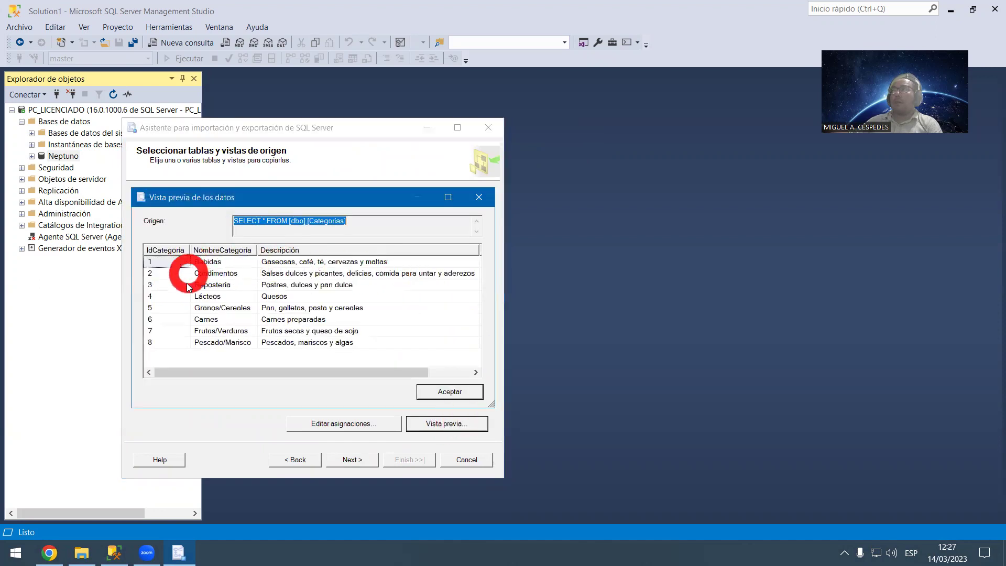
pyautogui.click(379, 235)
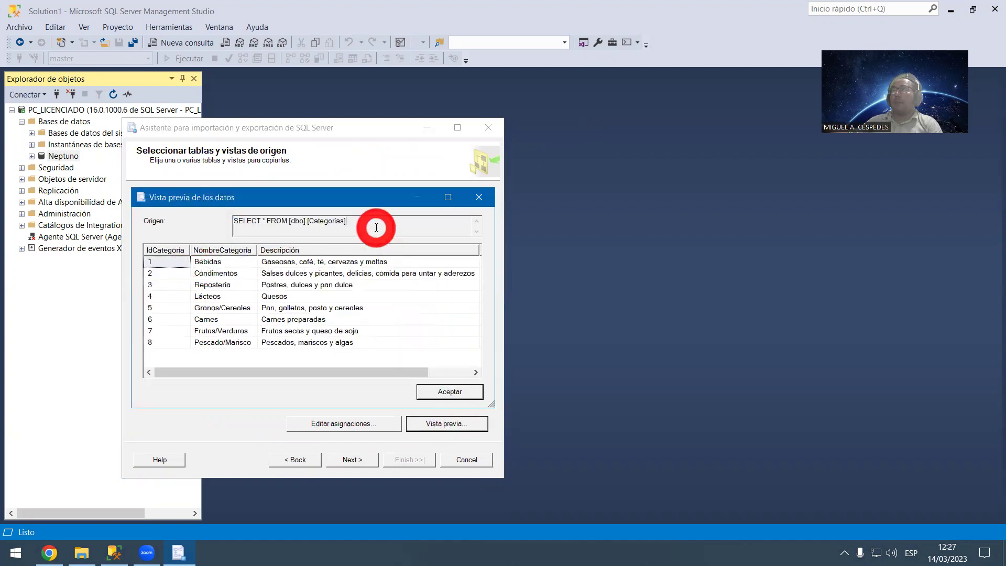
pyautogui.click(457, 392)
# Step: Edit the Categorías column mappings, setting the destination type of IdCategoría to Single
pyautogui.click(374, 423)
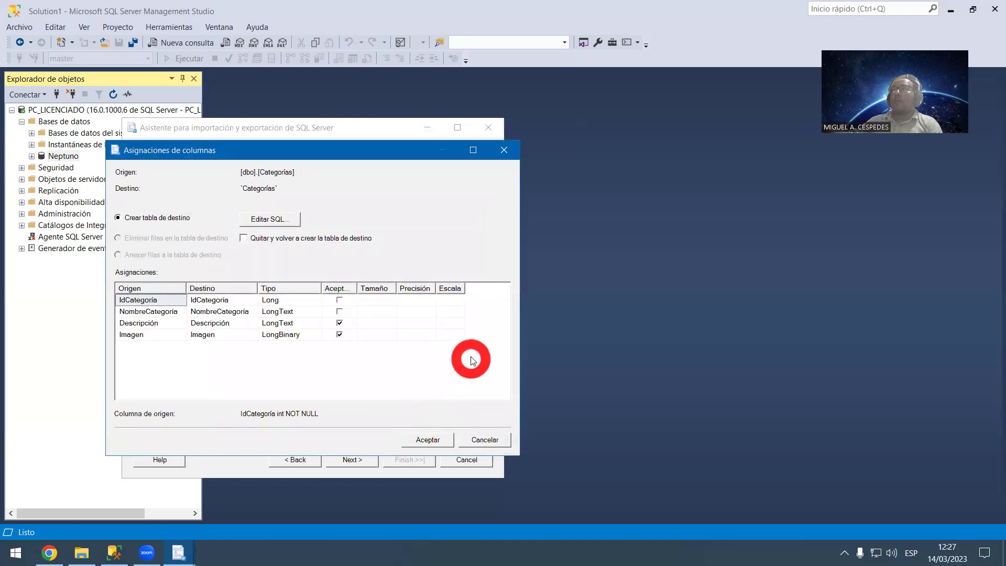
pyautogui.click(308, 300)
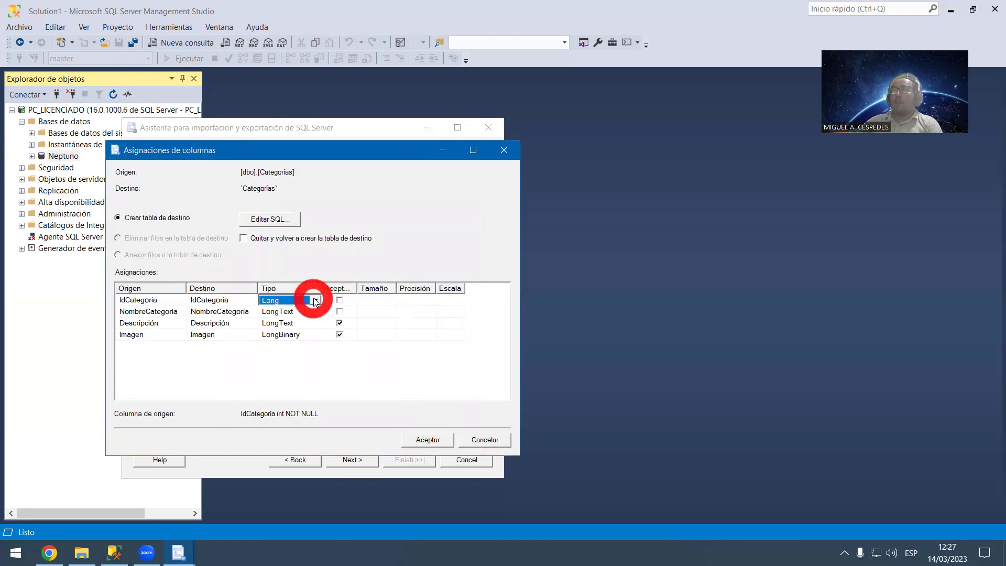
pyautogui.click(316, 300)
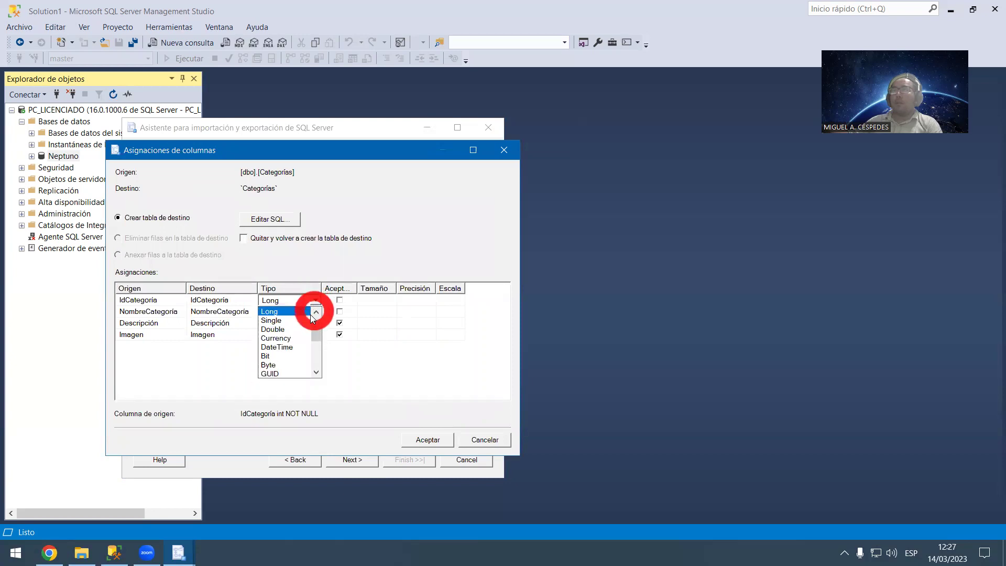
pyautogui.click(307, 320)
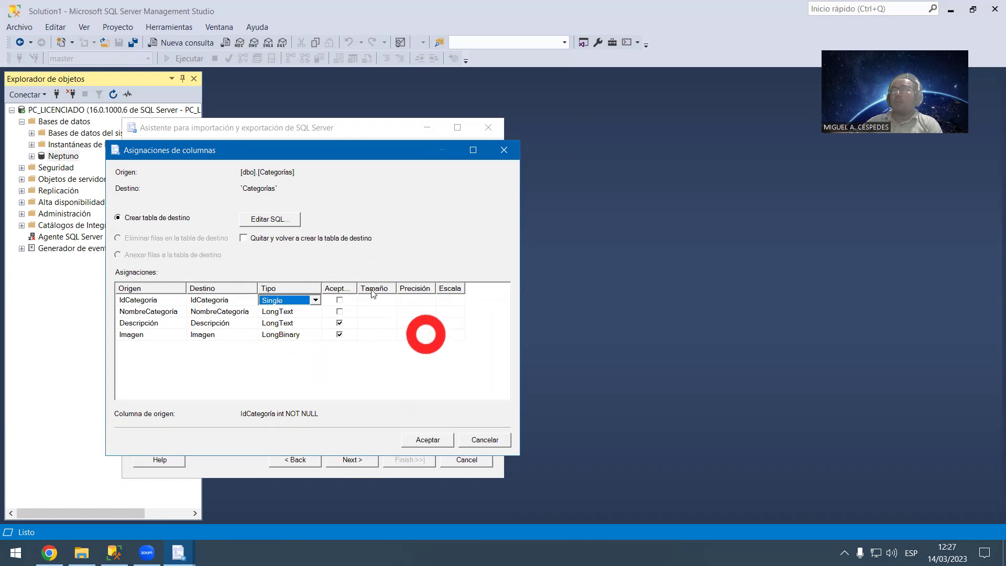
pyautogui.click(417, 438)
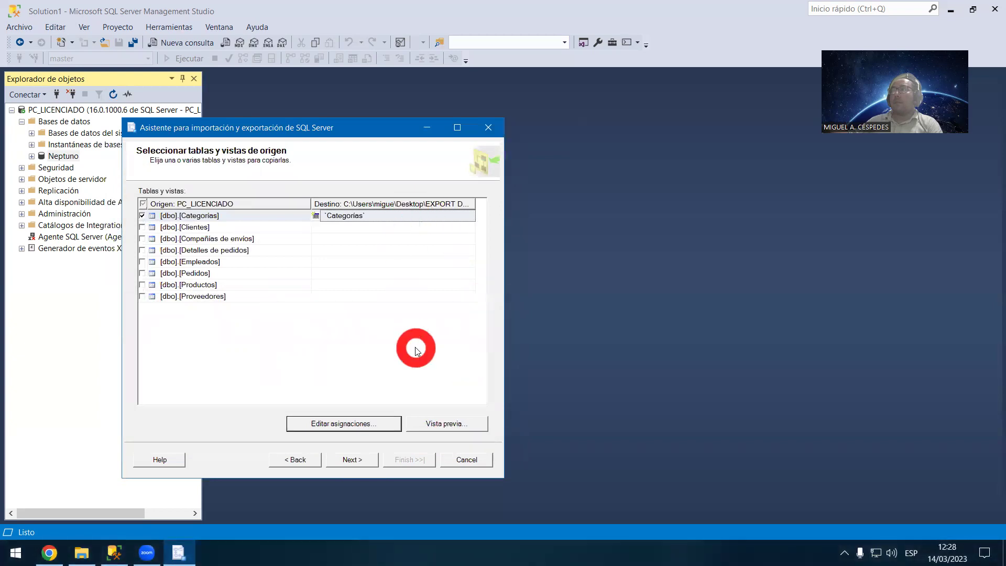
# Step: Accept the data type mapping and immediate execution, and try to run the Categorías export
pyautogui.click(358, 465)
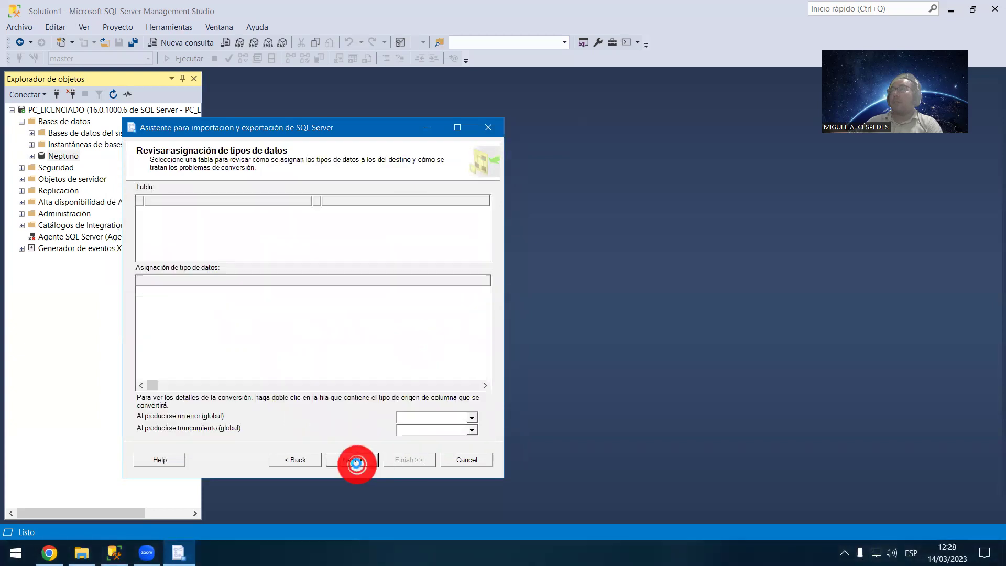
pyautogui.click(363, 462)
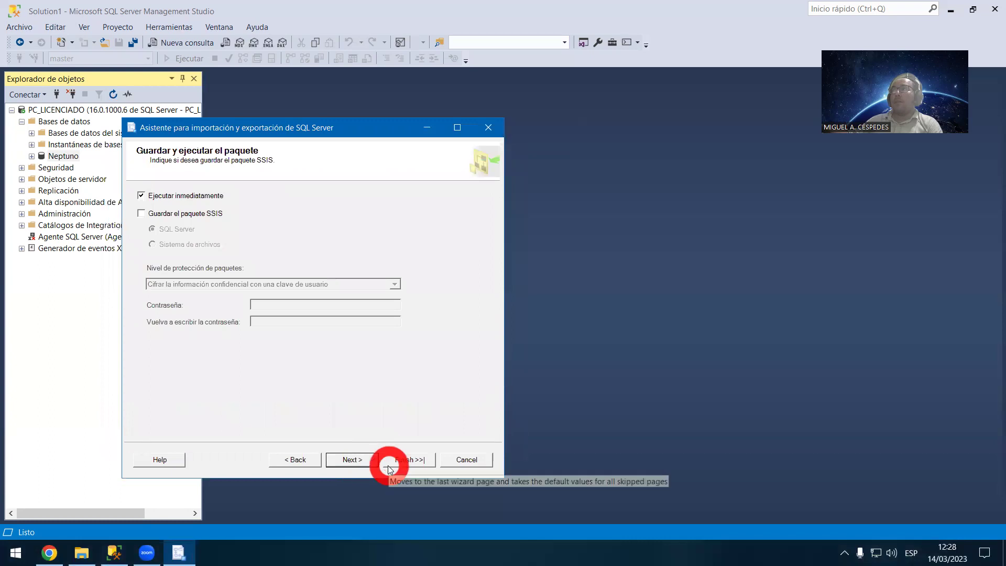
pyautogui.click(366, 460)
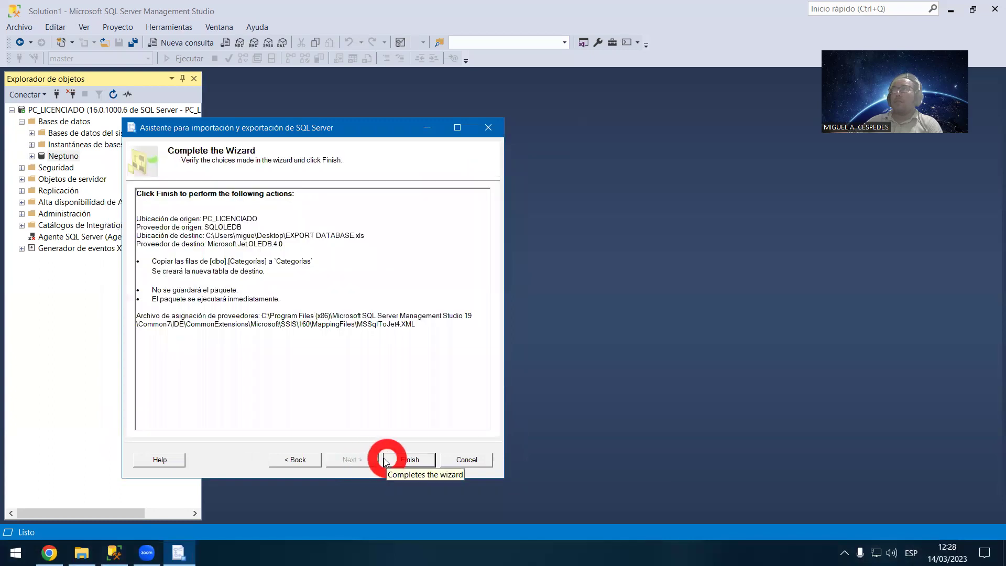
pyautogui.click(400, 460)
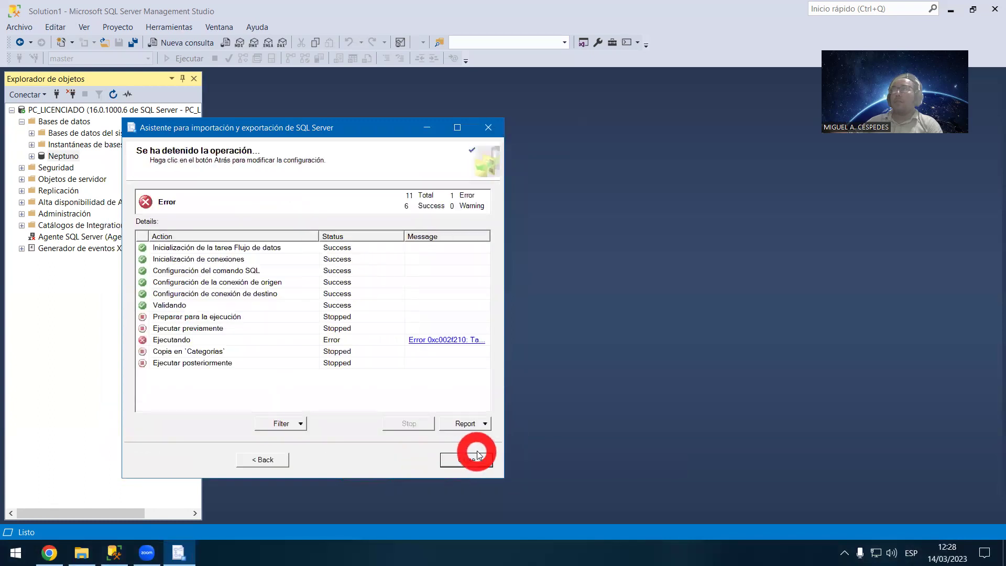
# Step: Read the error details of the Ejecutando action, then close the export wizard and confirm leaving it
pyautogui.click(470, 340)
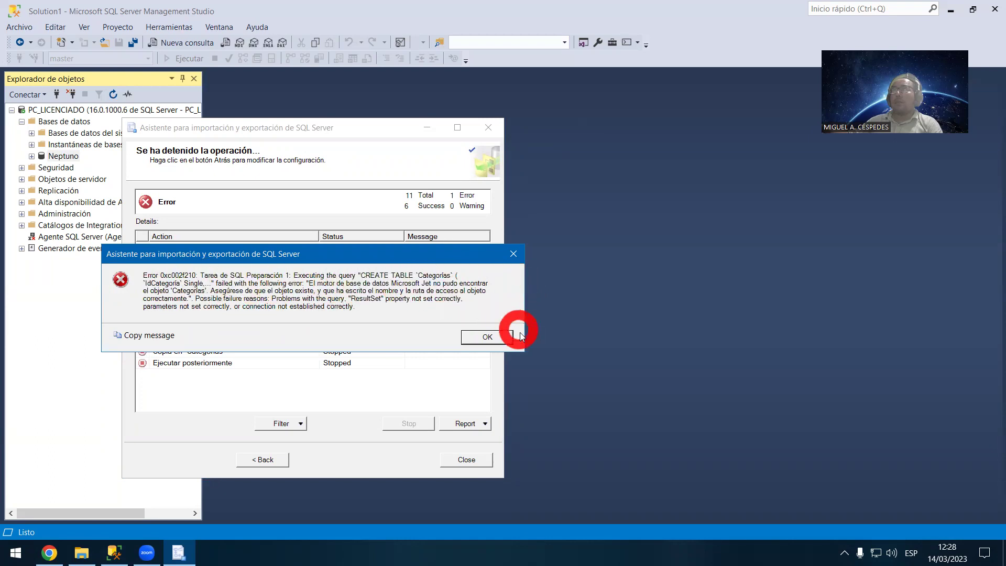
pyautogui.click(503, 341)
pyautogui.click(467, 459)
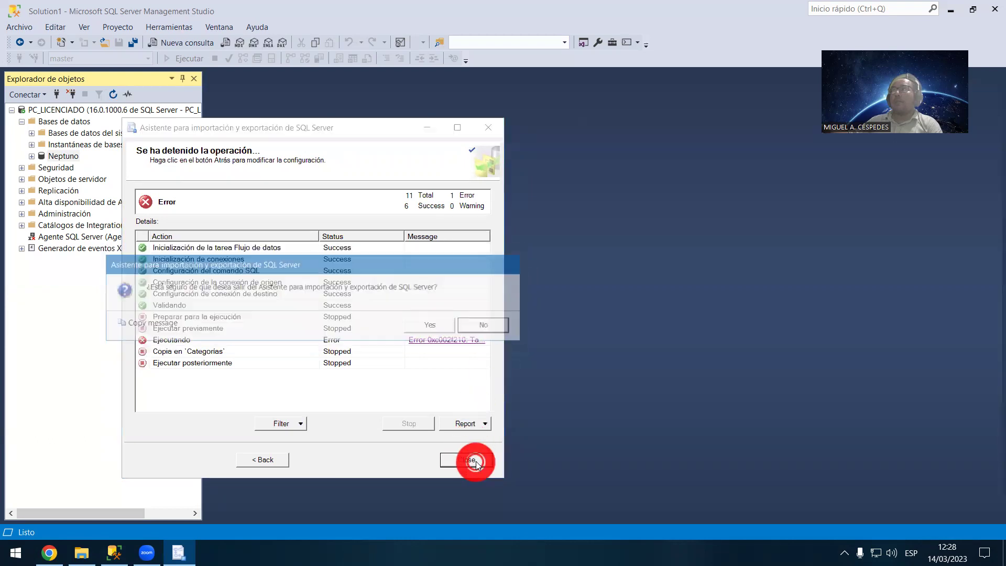
pyautogui.click(445, 329)
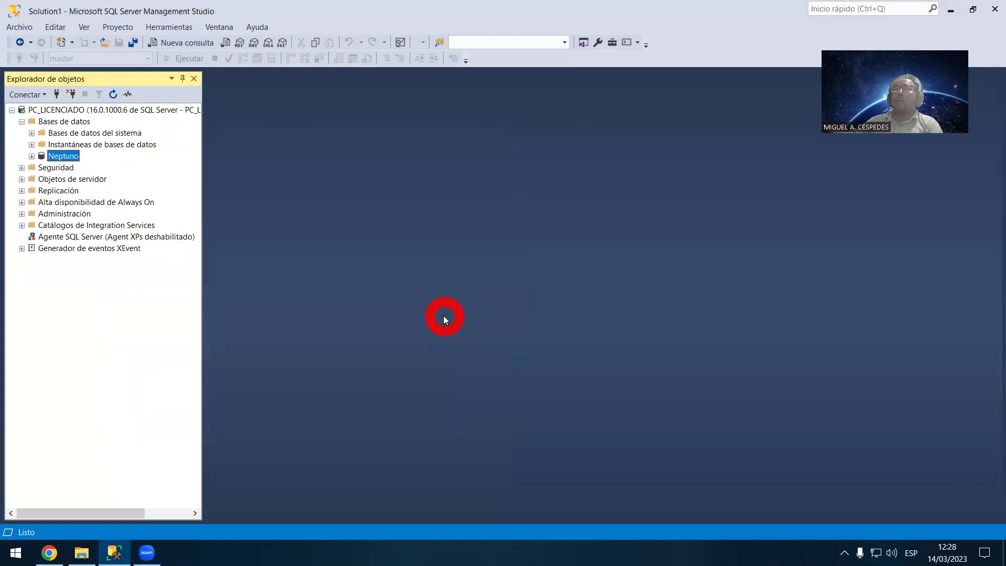
# Step: Expand the Neptuno tables, open the design of dbo.Categorías to check its columns and data types, and close it
pyautogui.click(31, 156)
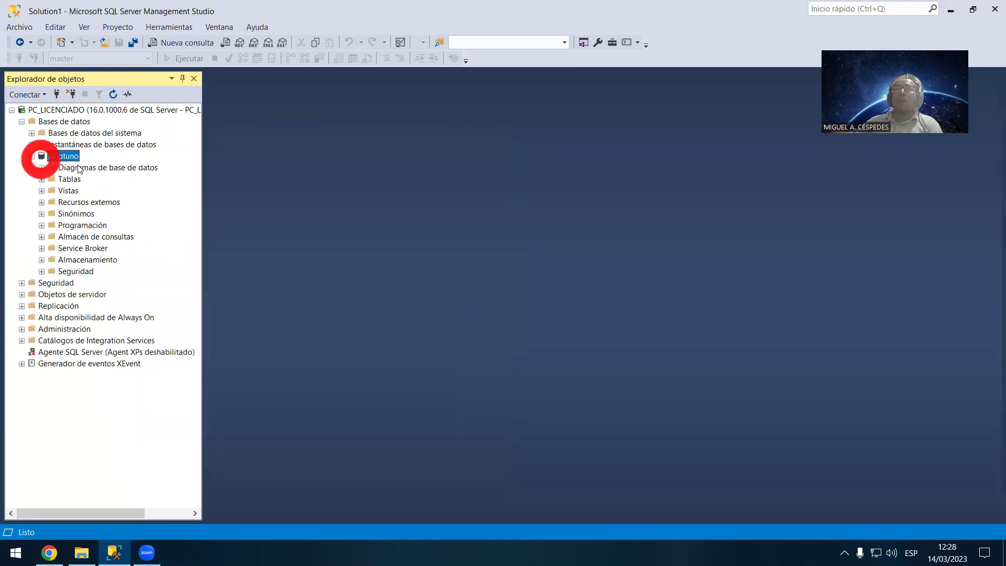
pyautogui.click(42, 180)
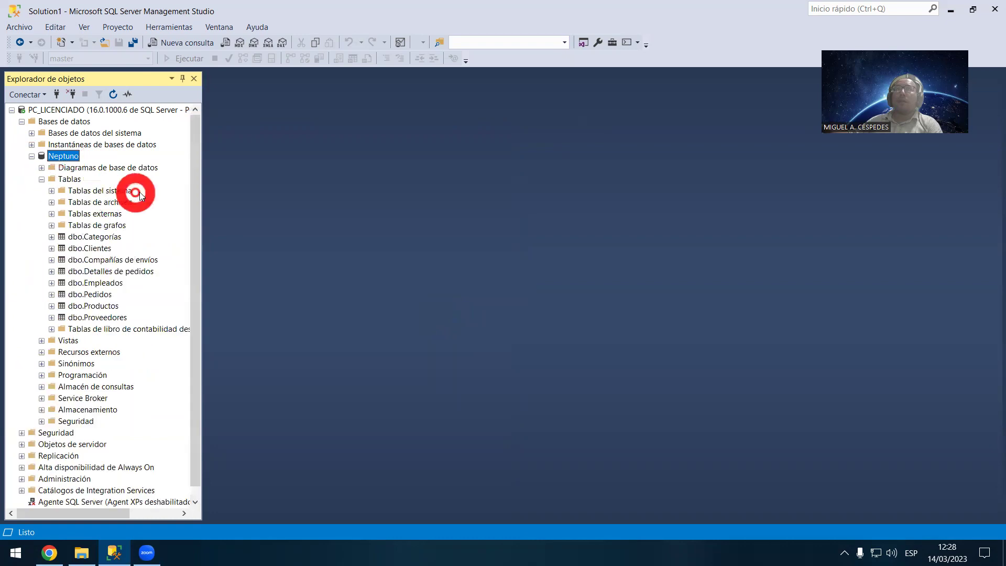
pyautogui.click(120, 236)
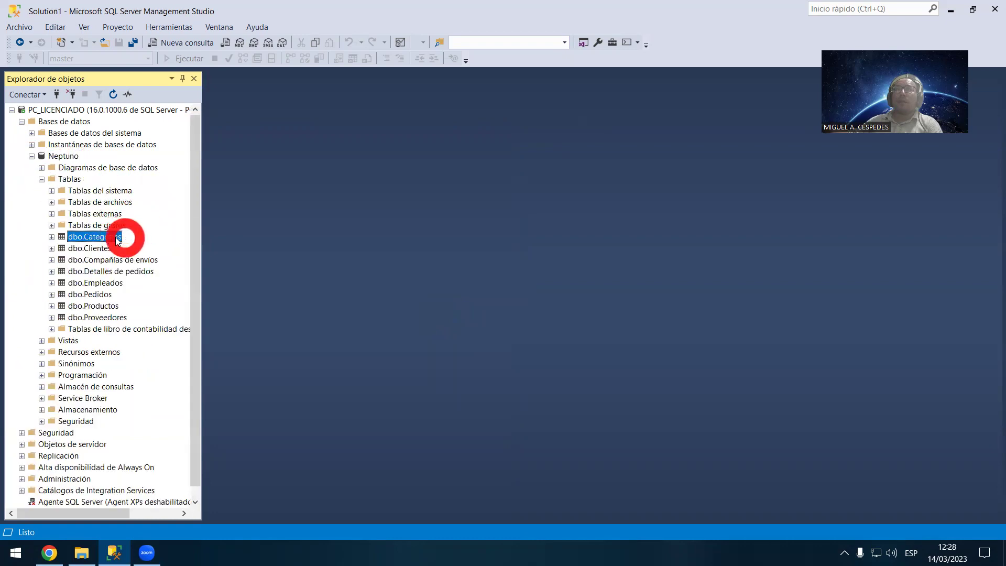
pyautogui.rightClick(109, 237)
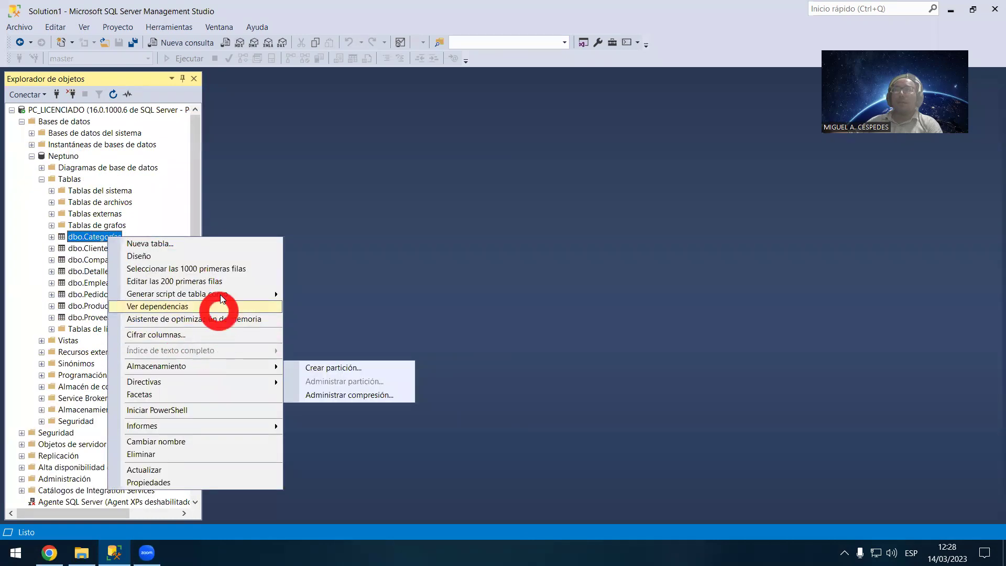
pyautogui.click(229, 257)
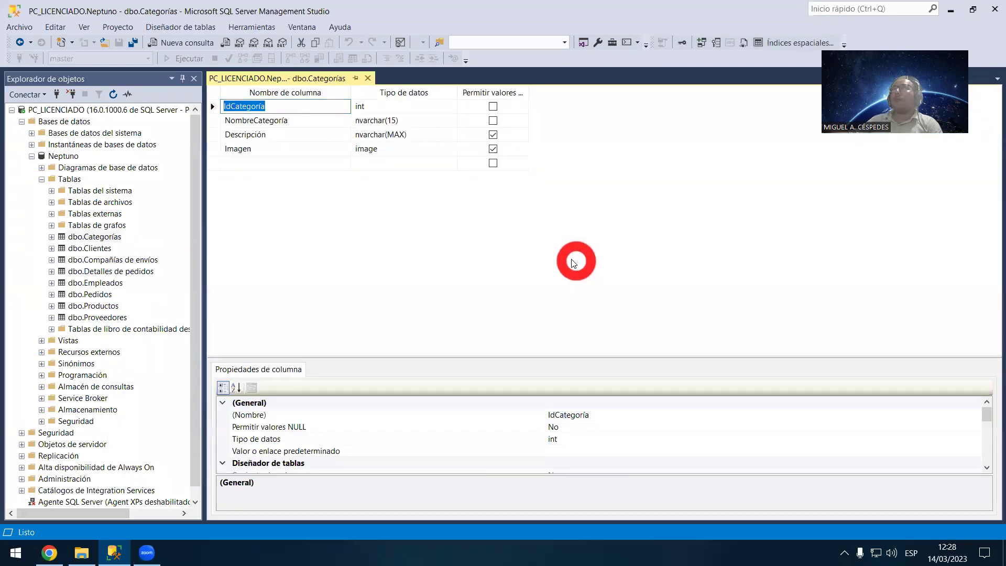
pyautogui.click(426, 106)
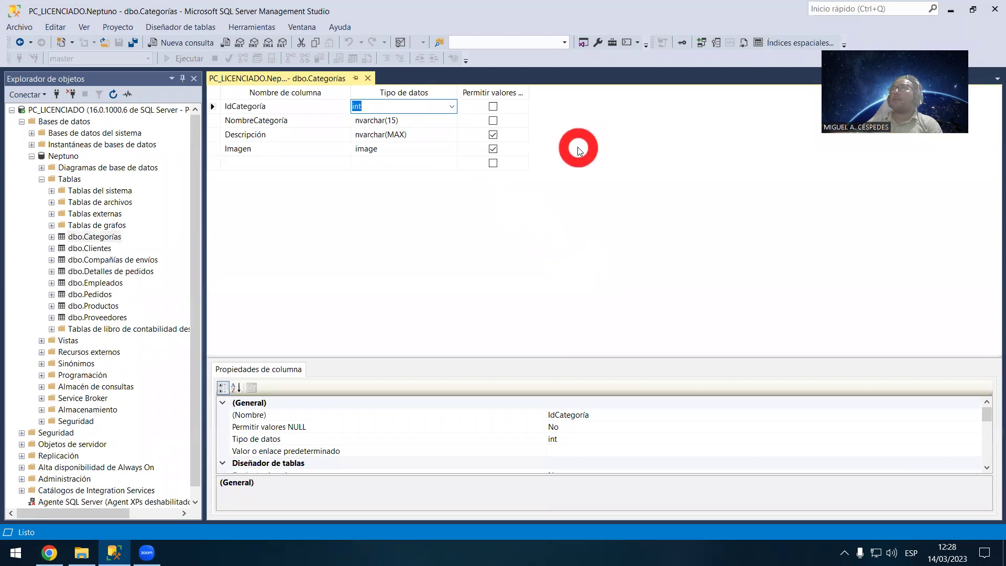
pyautogui.click(305, 106)
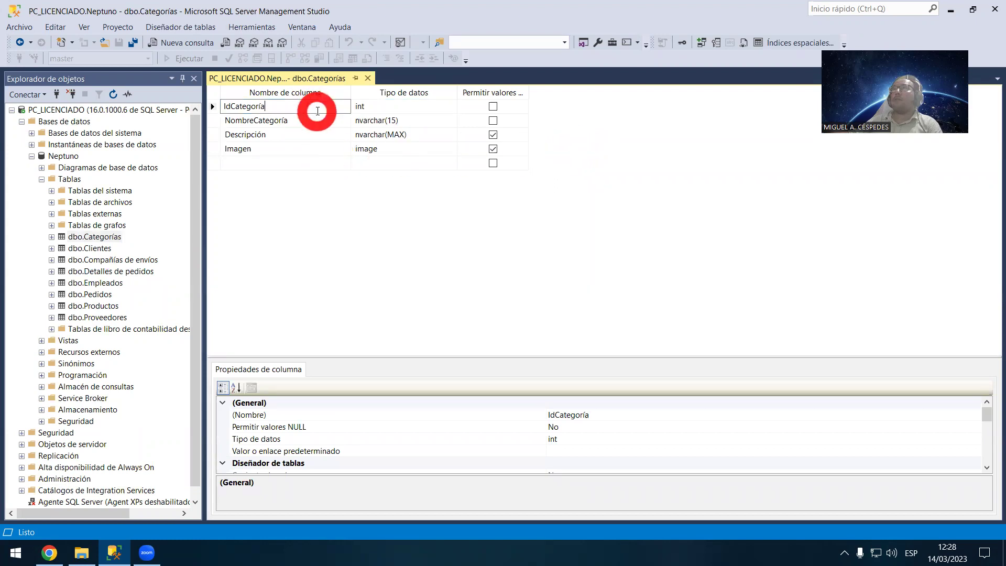
pyautogui.click(368, 78)
# Step: Open a new query on Neptuno, write SELECT * FROM Categorías, and execute it
pyautogui.click(176, 45)
pyautogui.click(352, 141)
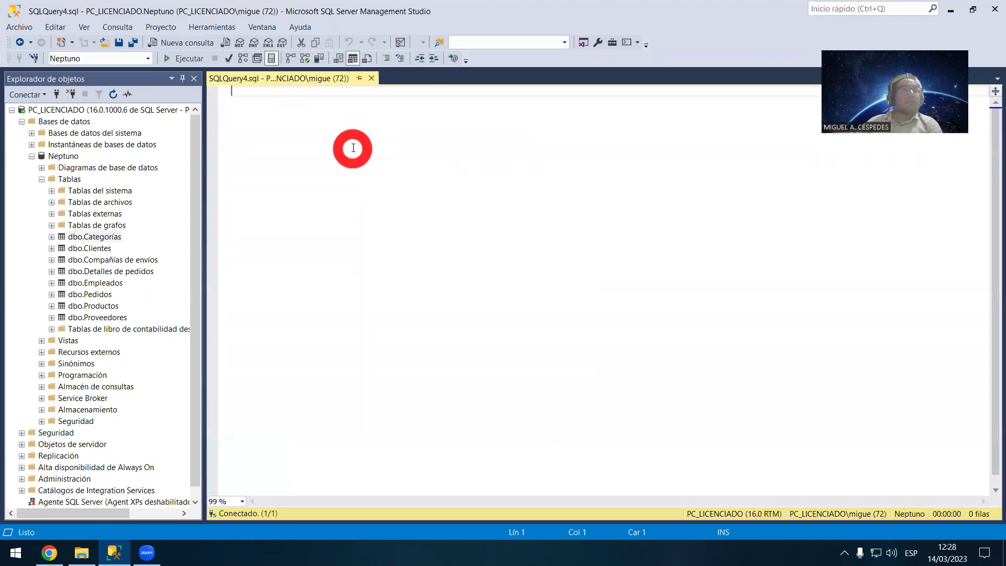
pyautogui.write('SLE')
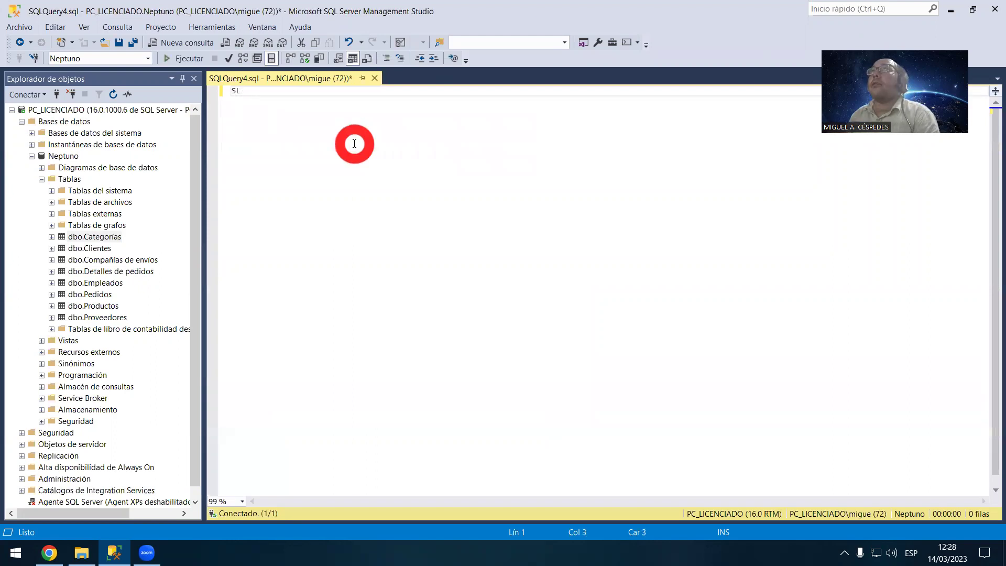
pyautogui.press('BackSpace')
pyautogui.write('ELECT * FROM')
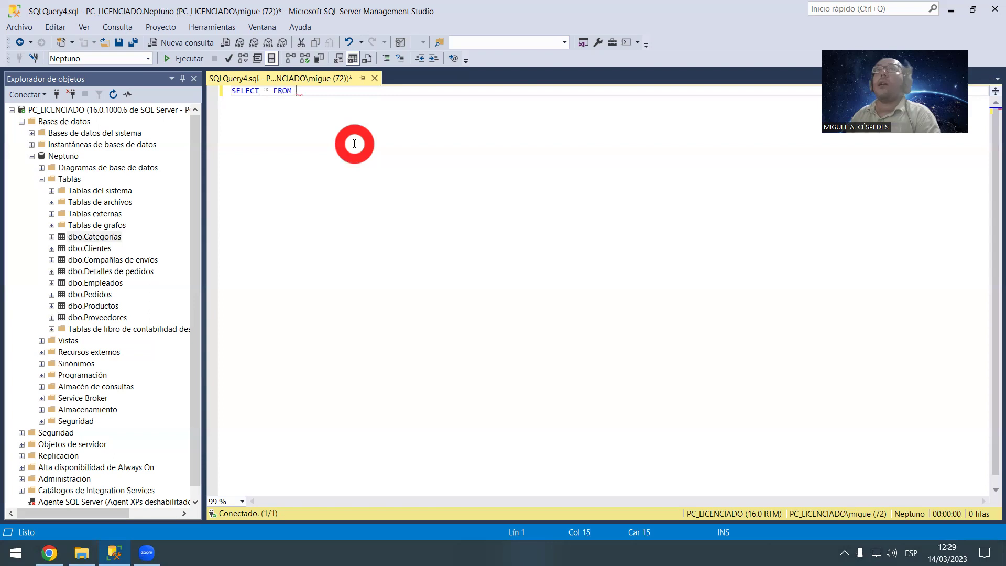
pyautogui.write('A')
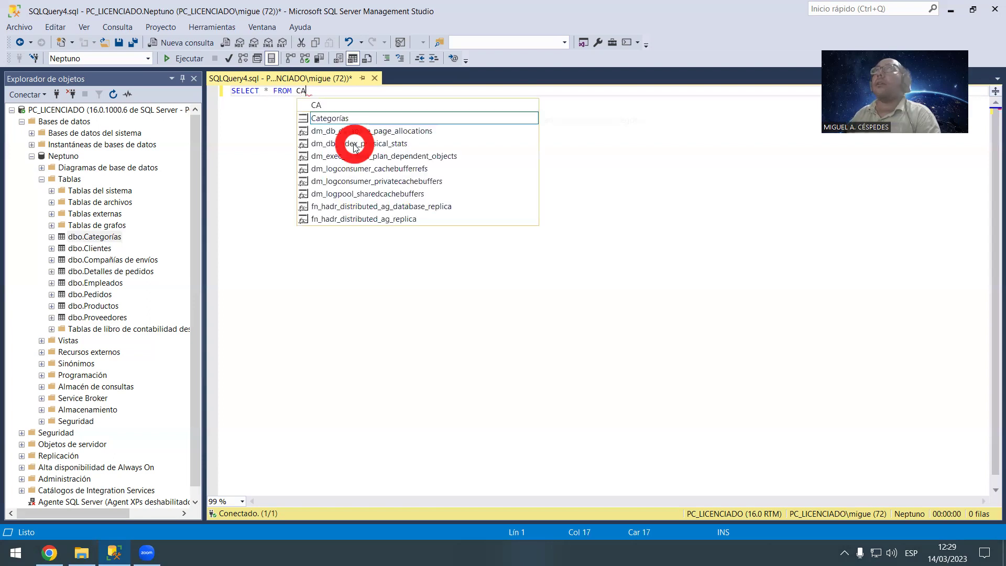
pyautogui.doubleClick(376, 115)
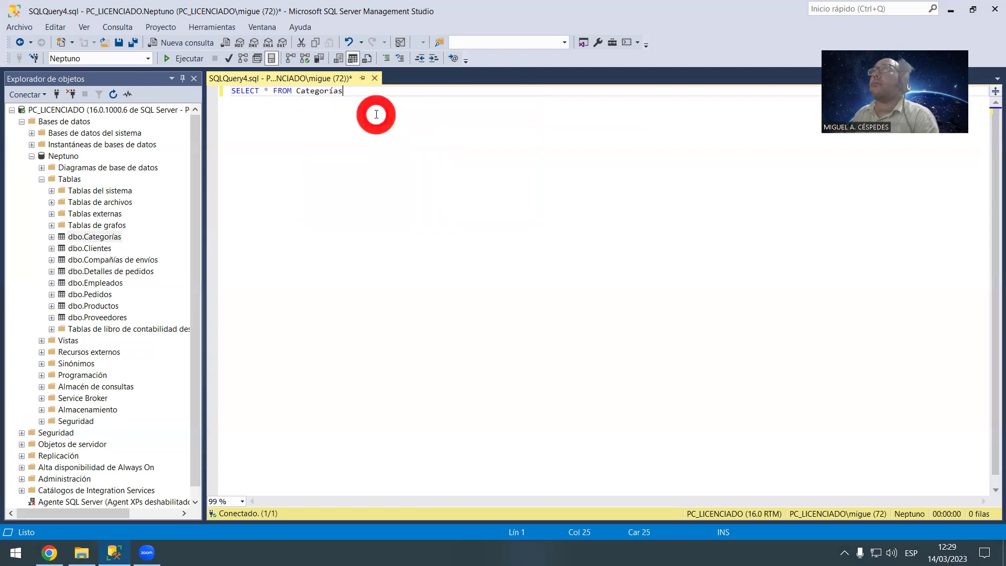
pyautogui.press('F5')
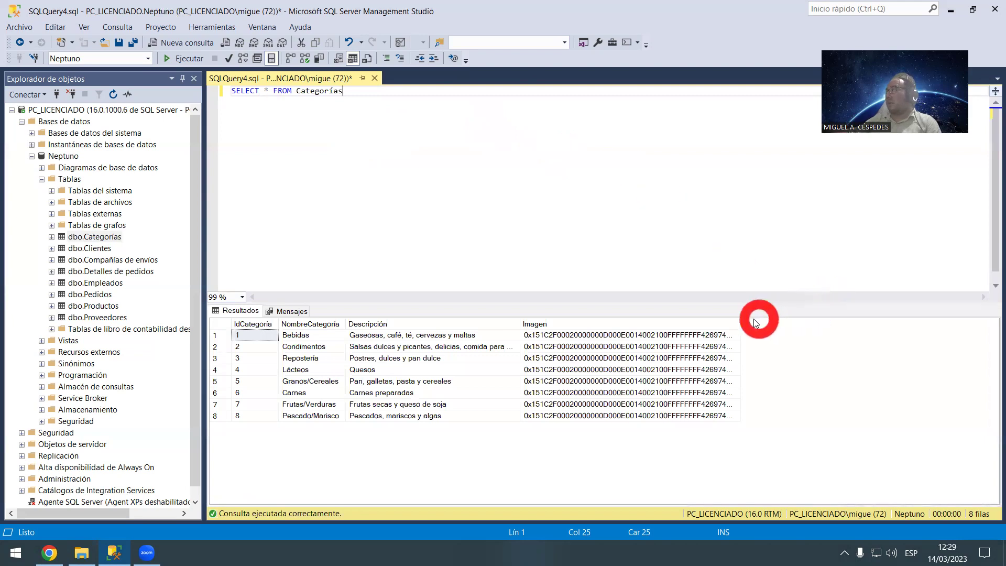
# Step: Widen the Imagen column in the query results to examine its contents, and close the query without saving it
pyautogui.moveTo(742, 324); pyautogui.dragTo(775, 321)
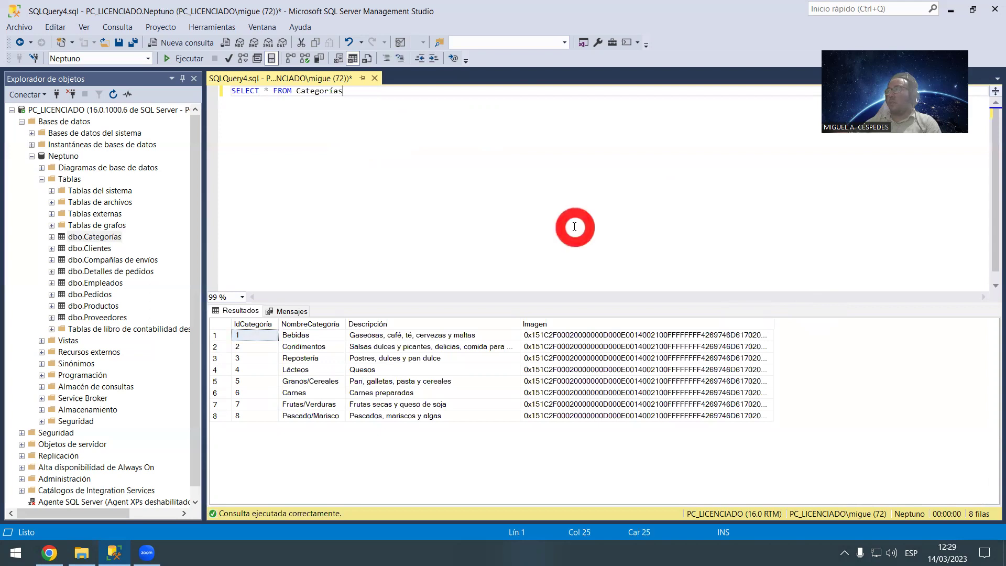
pyautogui.click(375, 79)
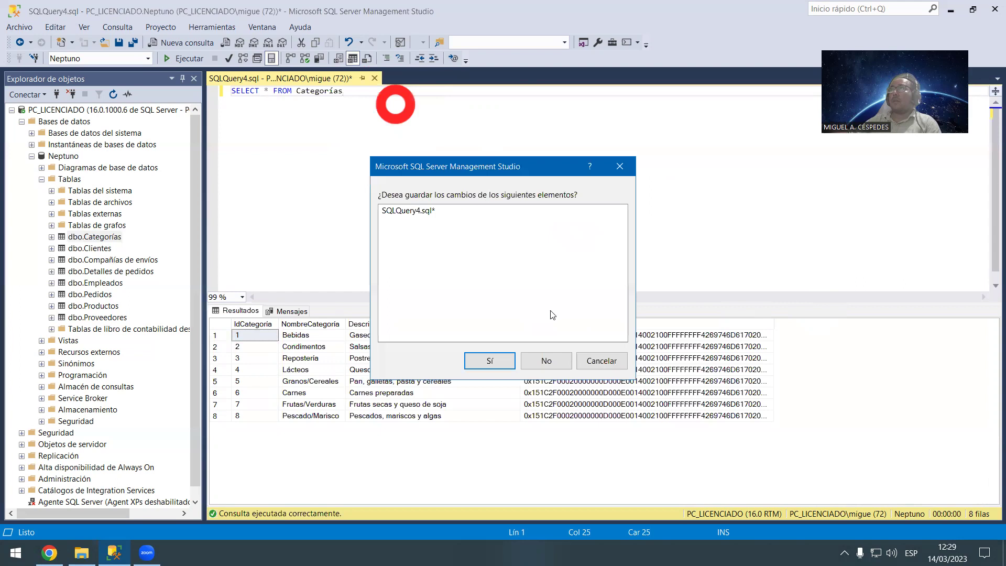
pyautogui.click(545, 362)
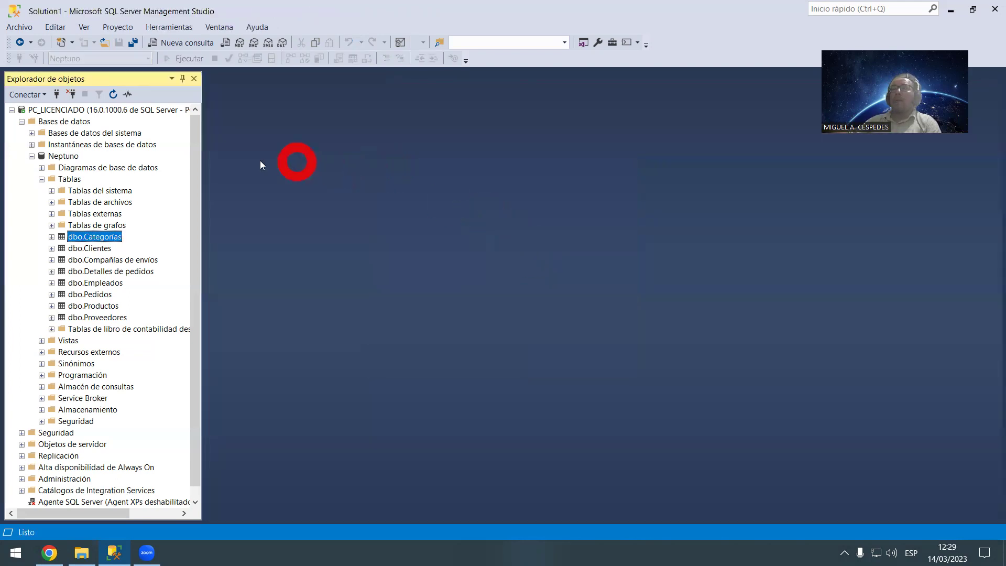
# Step: Review the properties of the dbo.Categorías table and close them without changes
pyautogui.rightClick(120, 238)
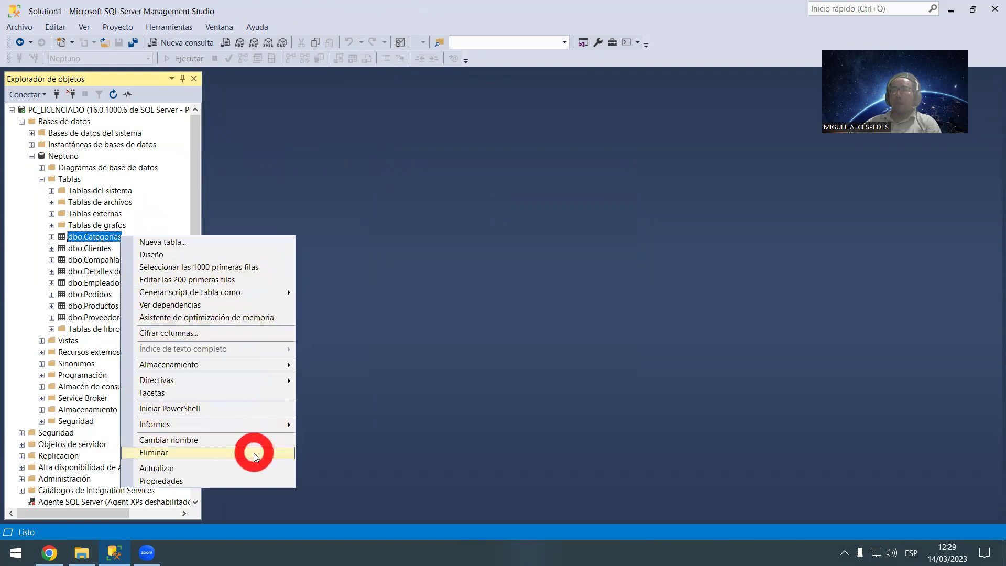
pyautogui.click(246, 480)
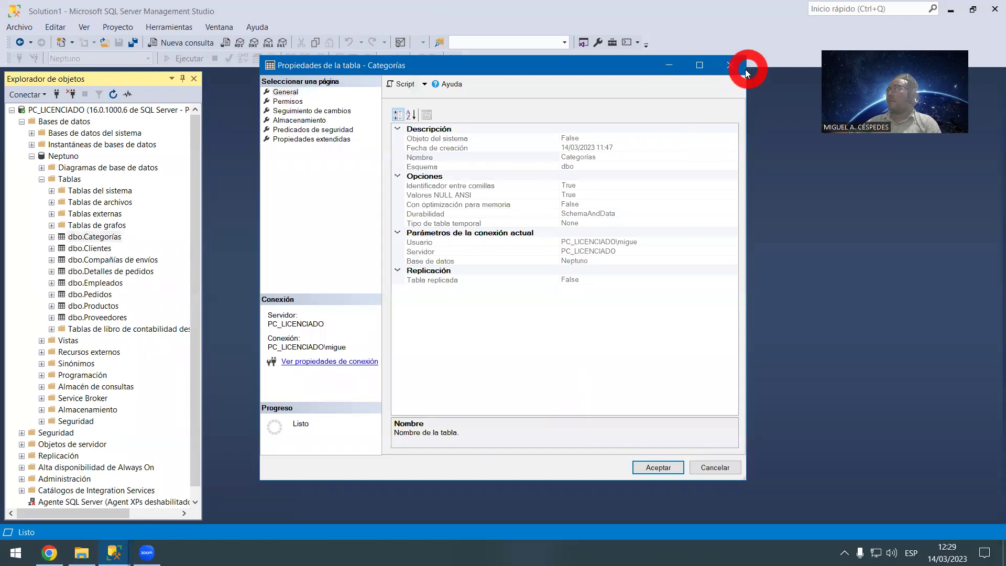
pyautogui.click(729, 65)
# Step: Collapse the Tablas folder under the Neptuno database
pyautogui.rightClick(76, 157)
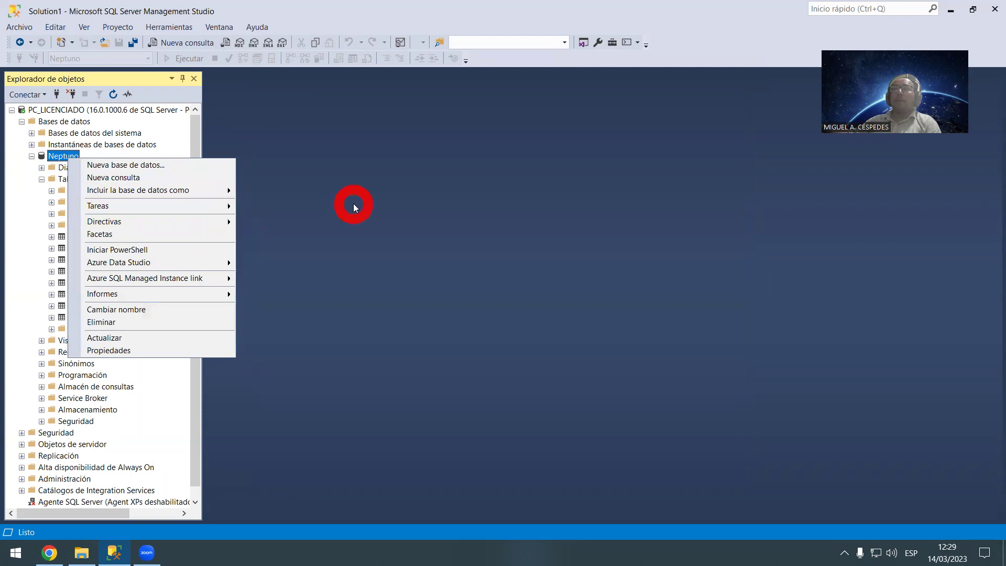
pyautogui.click(324, 226)
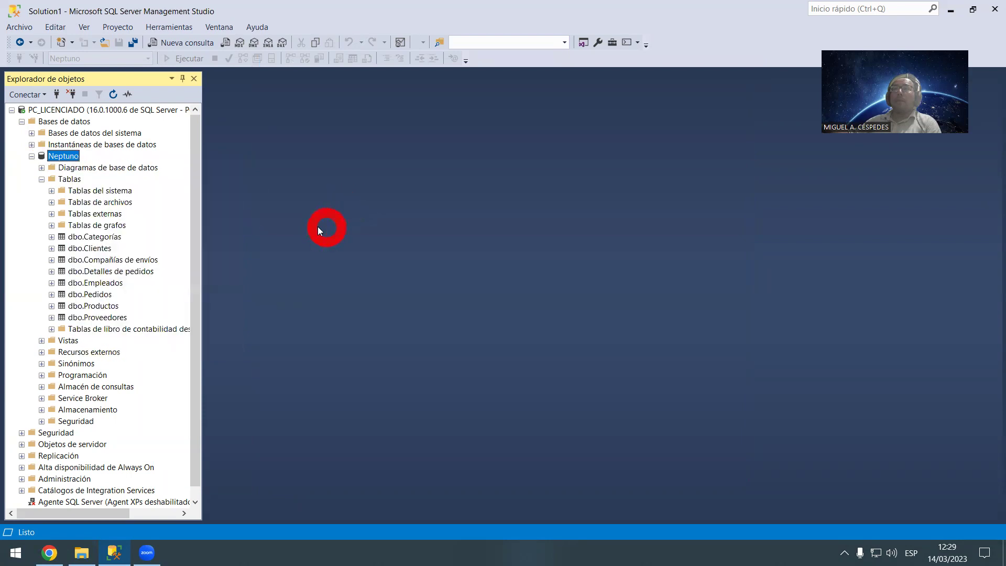
pyautogui.click(42, 179)
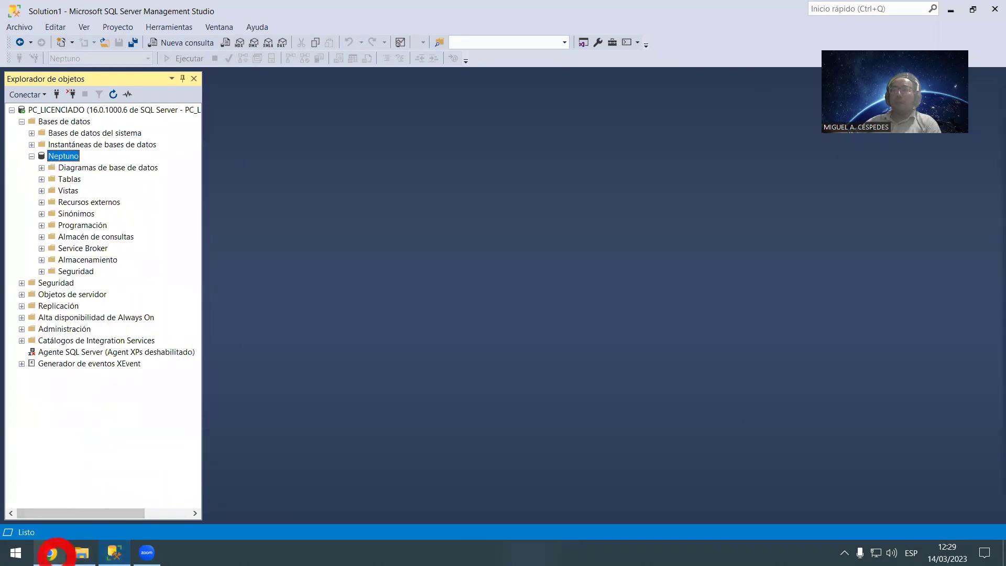
pyautogui.moveTo(51, 552)
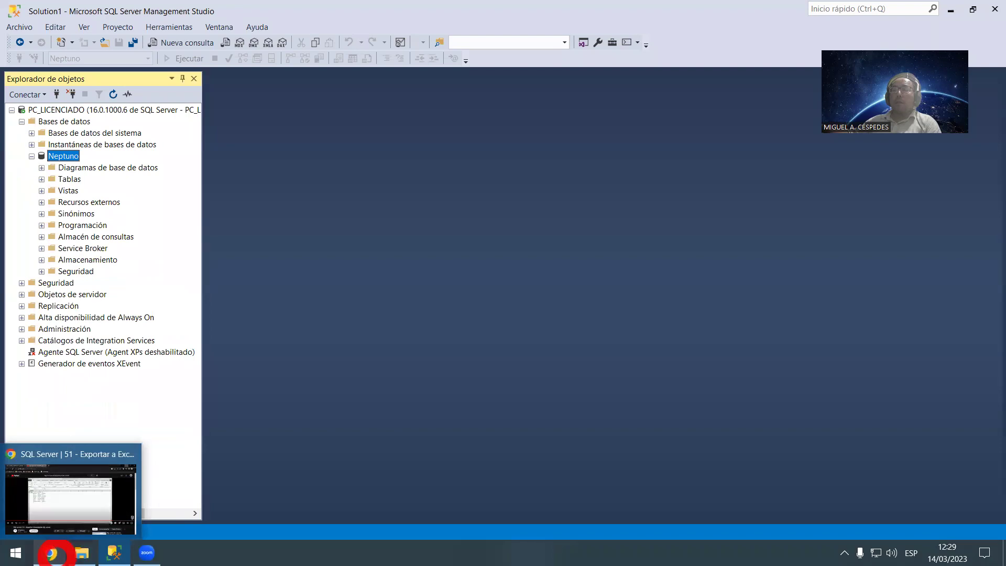
# Step: Start a data export from the Neptuno database, pass the welcome page, and choose the data source
pyautogui.rightClick(72, 156)
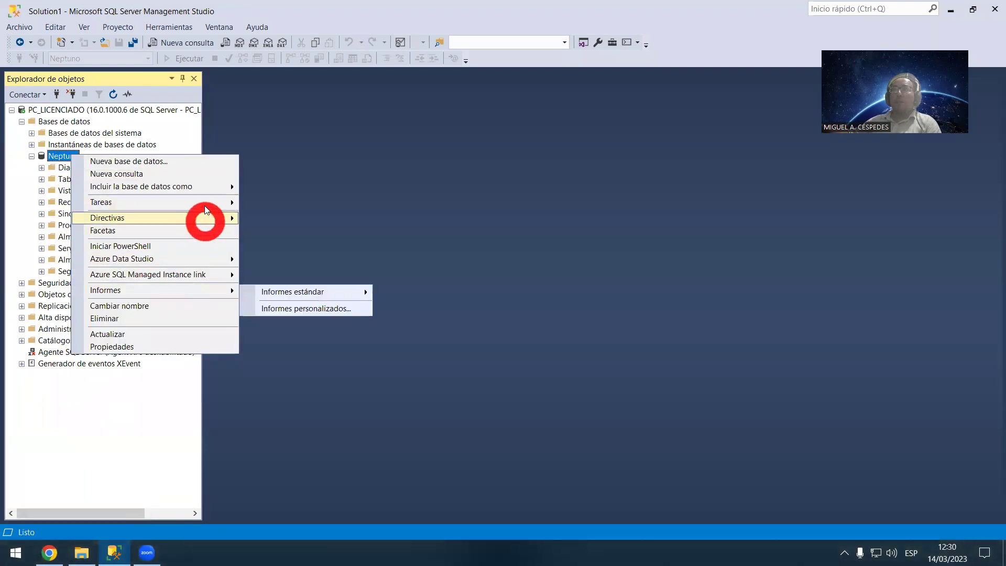
pyautogui.moveTo(209, 204)
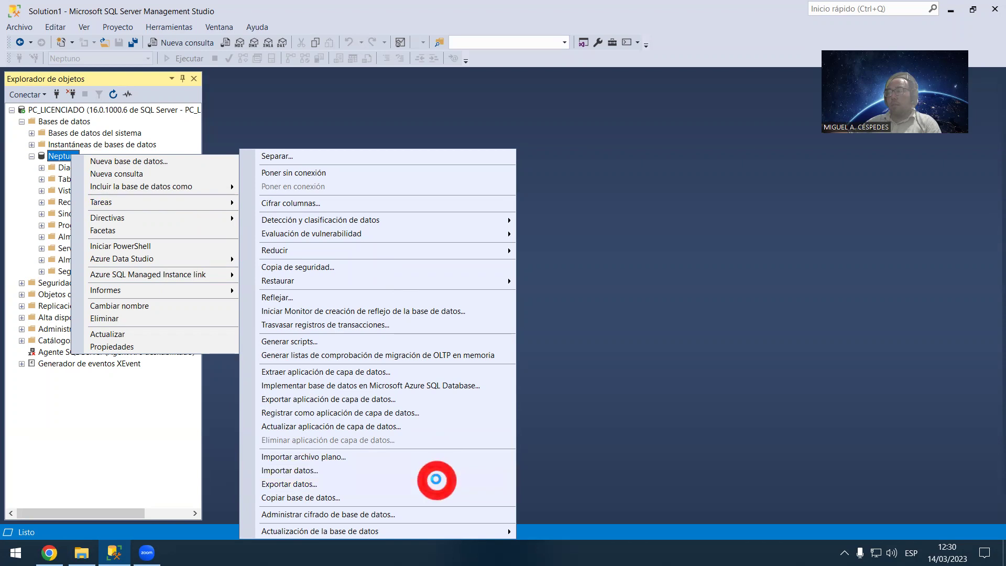
pyautogui.click(438, 482)
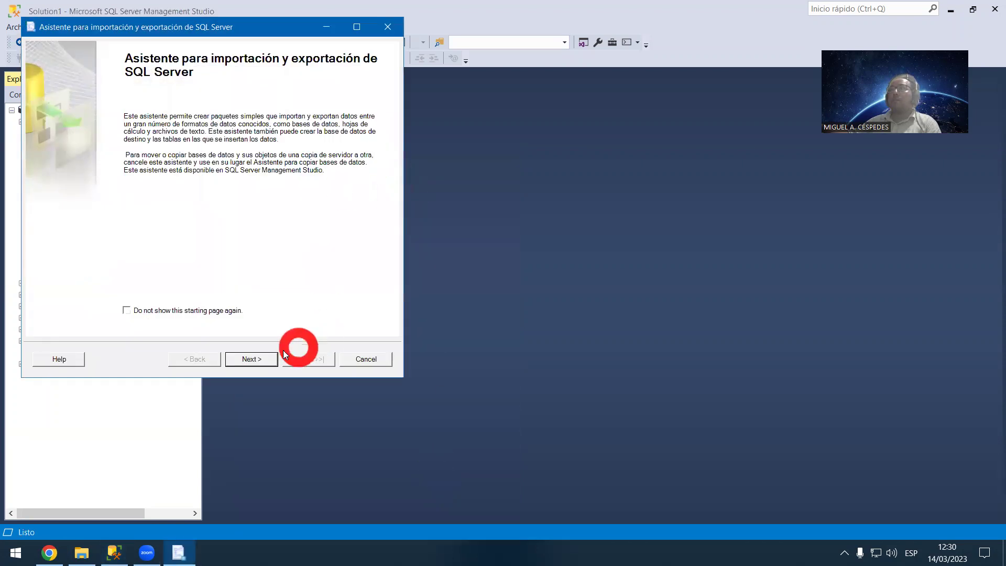
pyautogui.click(261, 360)
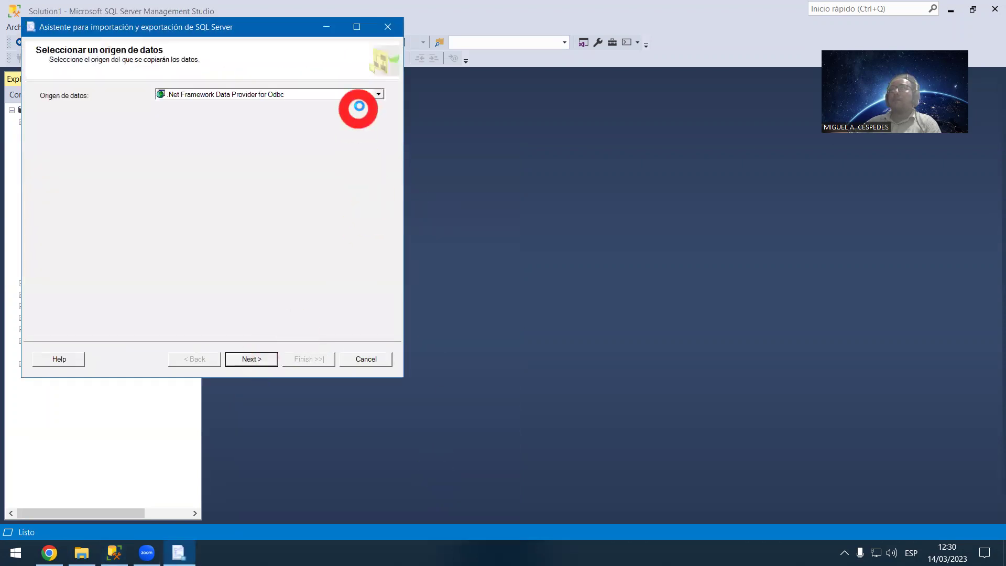
pyautogui.click(376, 94)
pyautogui.scroll(-5, 361, 143)
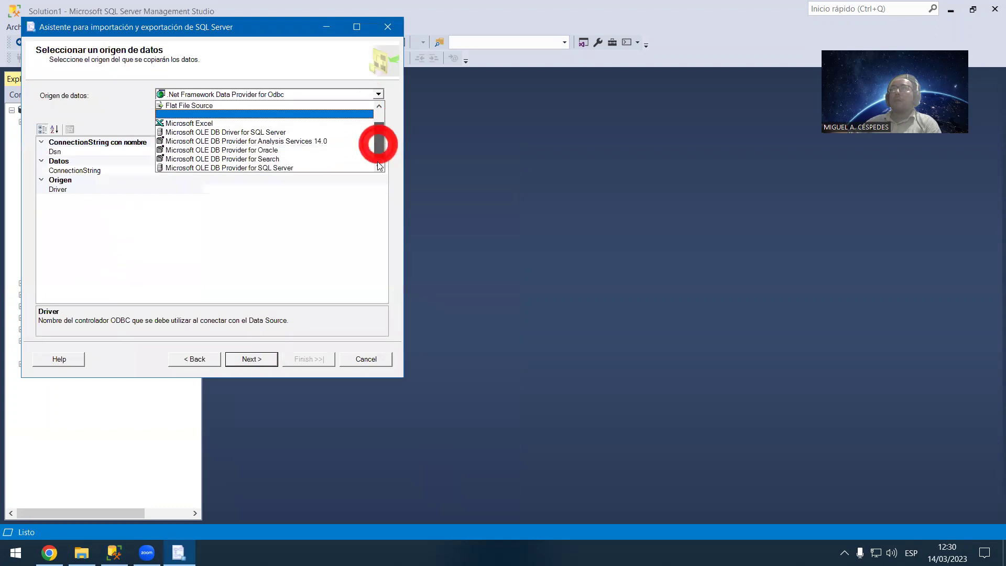
pyautogui.click(359, 162)
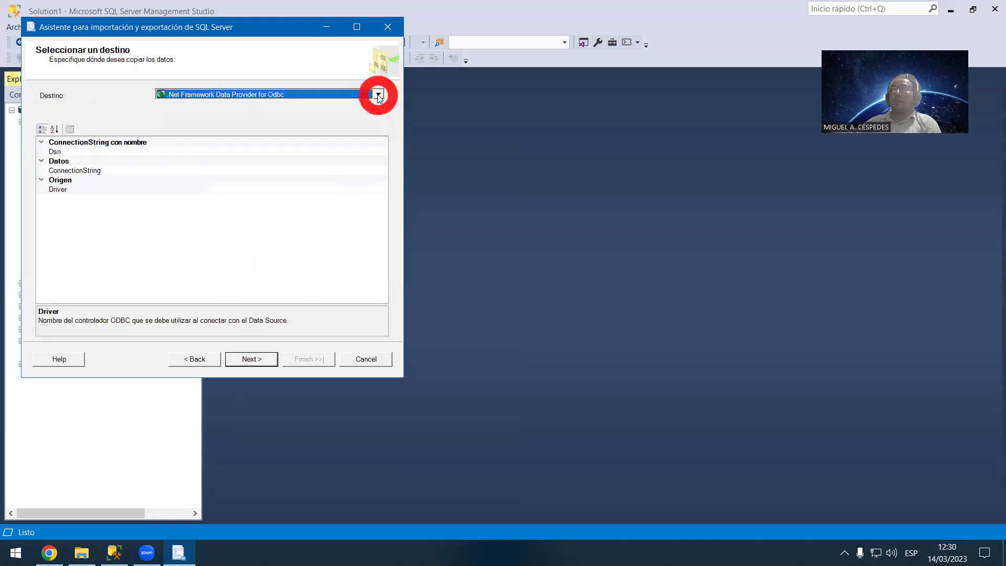
# Step: Set the export destination to Microsoft Excel with the file EXPORT DATABASE.xls on the Desktop, and continue to the copy options
pyautogui.click(377, 95)
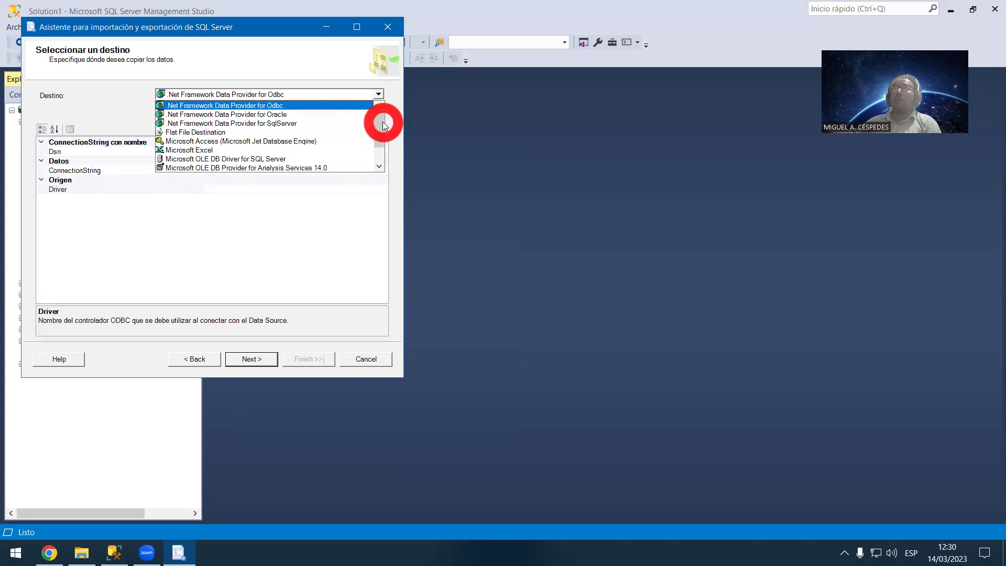
pyautogui.moveTo(380, 126); pyautogui.dragTo(381, 143)
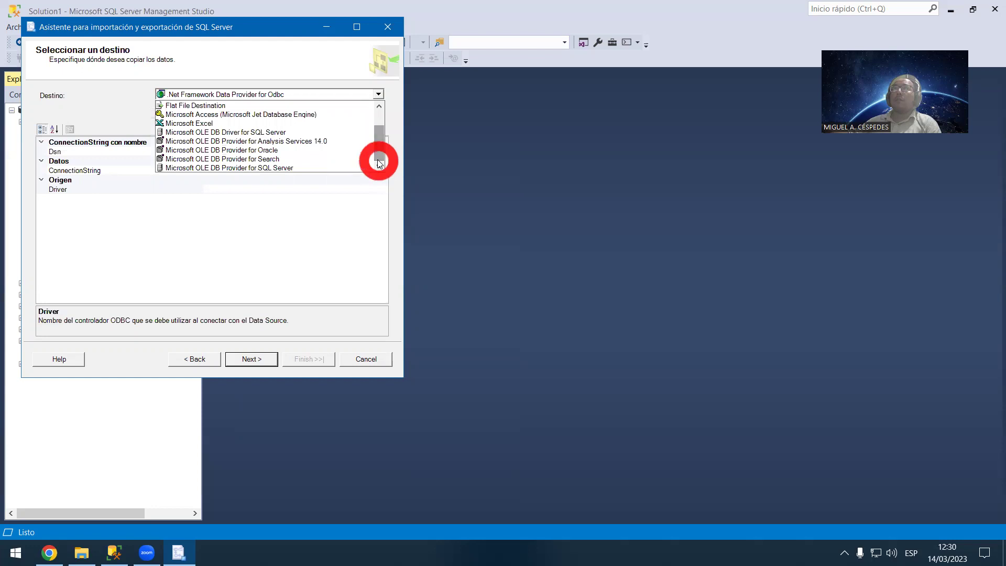
pyautogui.click(379, 152)
pyautogui.moveTo(381, 146); pyautogui.dragTo(382, 142)
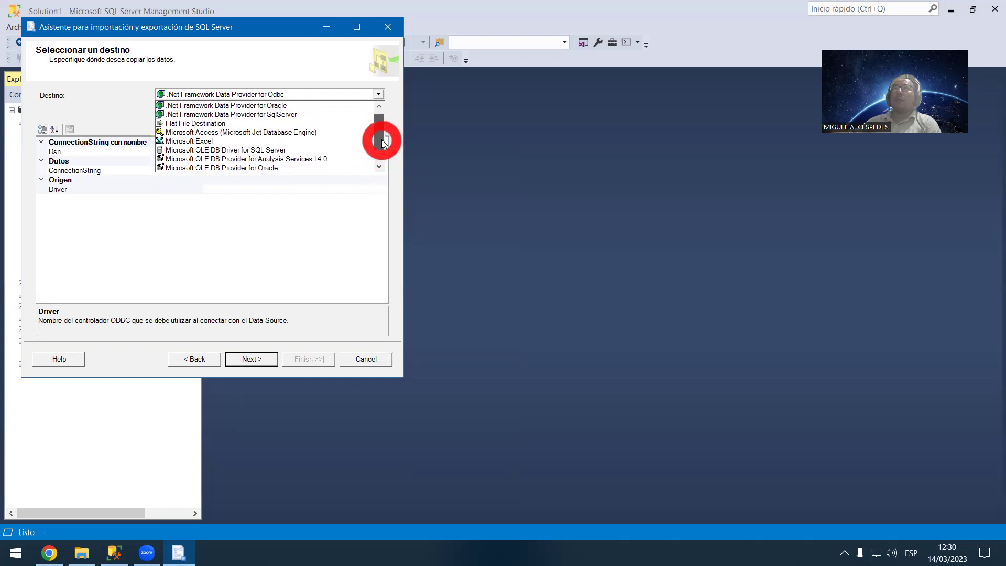
pyautogui.click(303, 141)
pyautogui.click(354, 164)
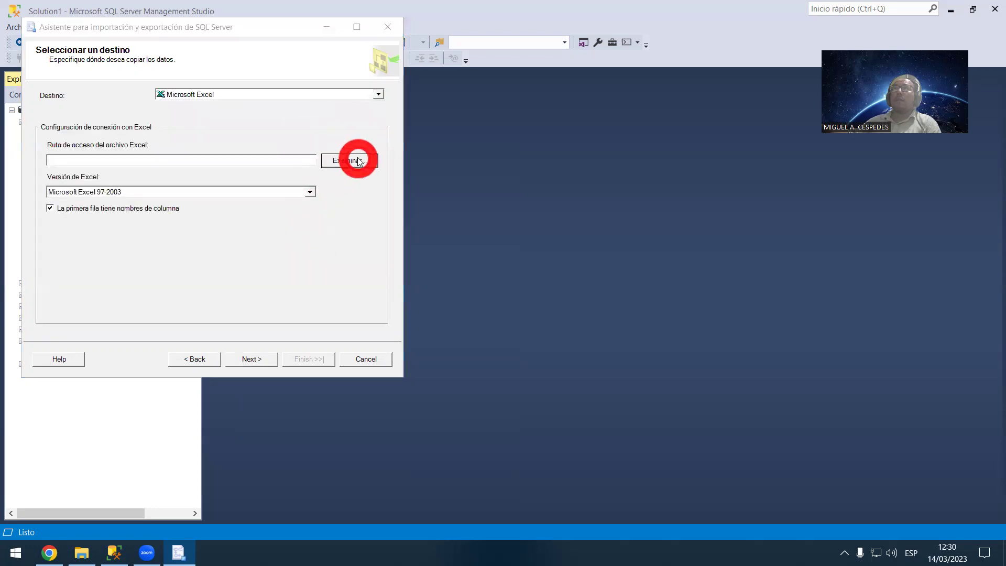
pyautogui.click(222, 132)
pyautogui.doubleClick(223, 132)
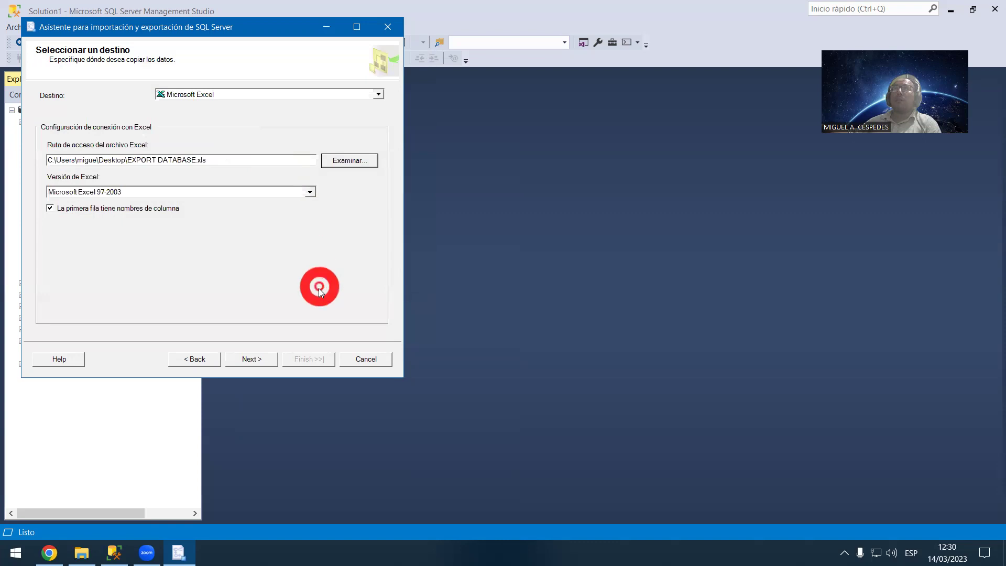
pyautogui.click(245, 366)
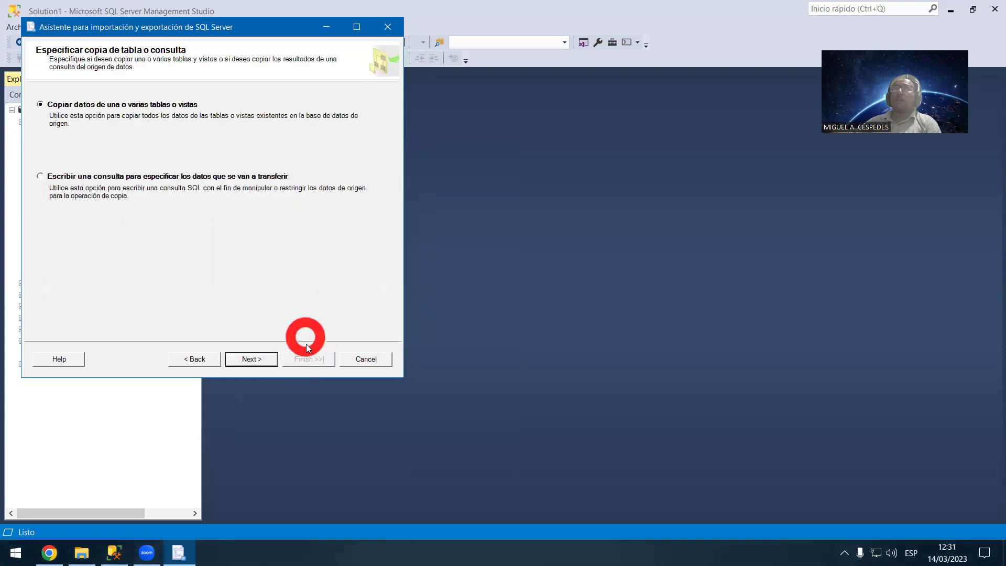
pyautogui.click(282, 181)
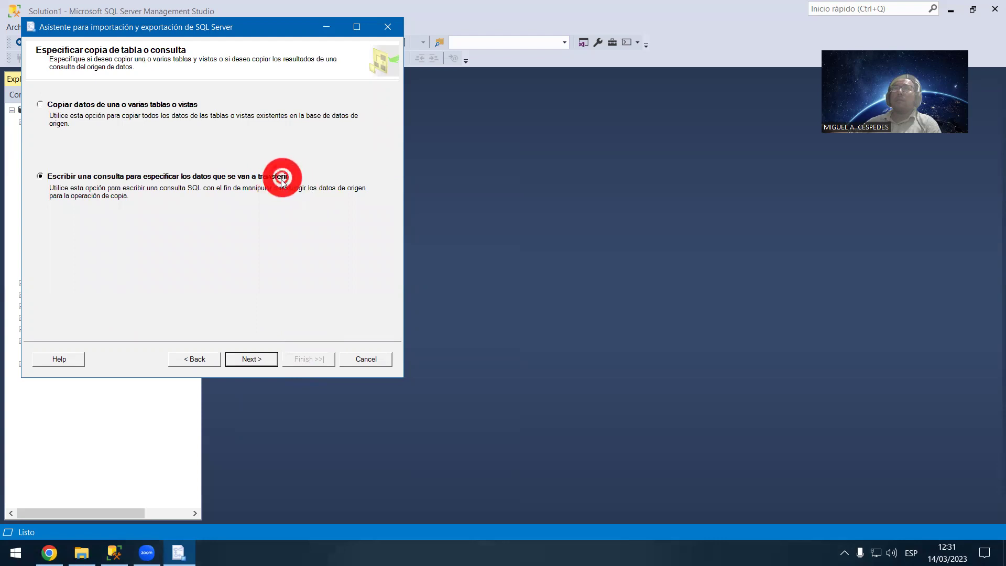
pyautogui.click(260, 360)
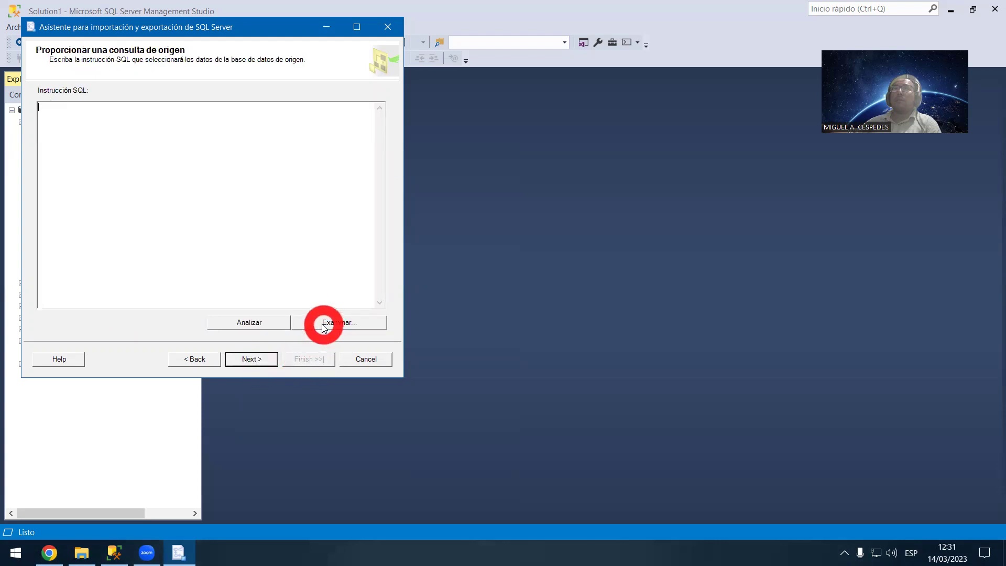
pyautogui.click(201, 360)
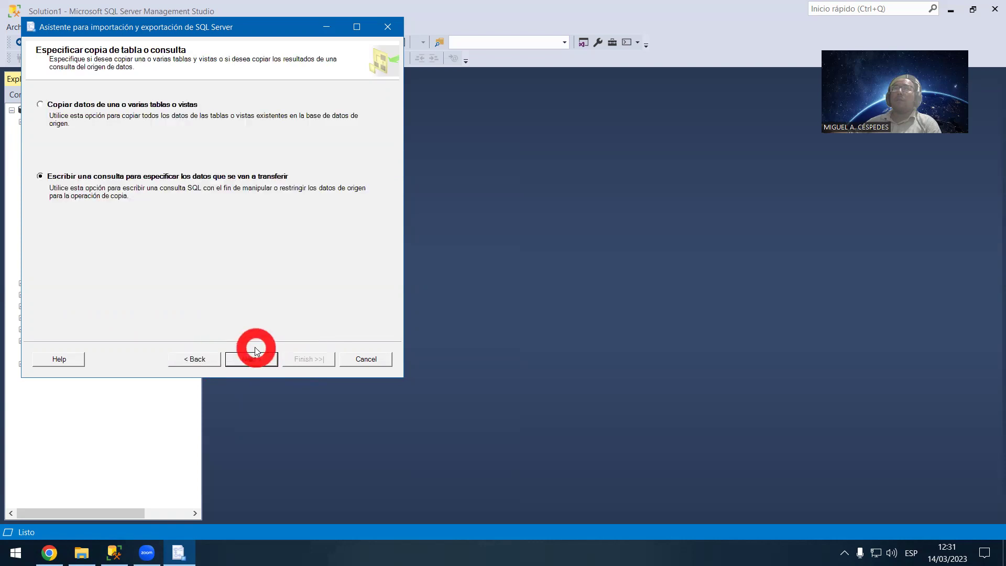
pyautogui.click(206, 138)
# Step: Select the dbo.Categorías table for copying and set its IdCategoría destination type to Bit in the column mappings
pyautogui.click(250, 358)
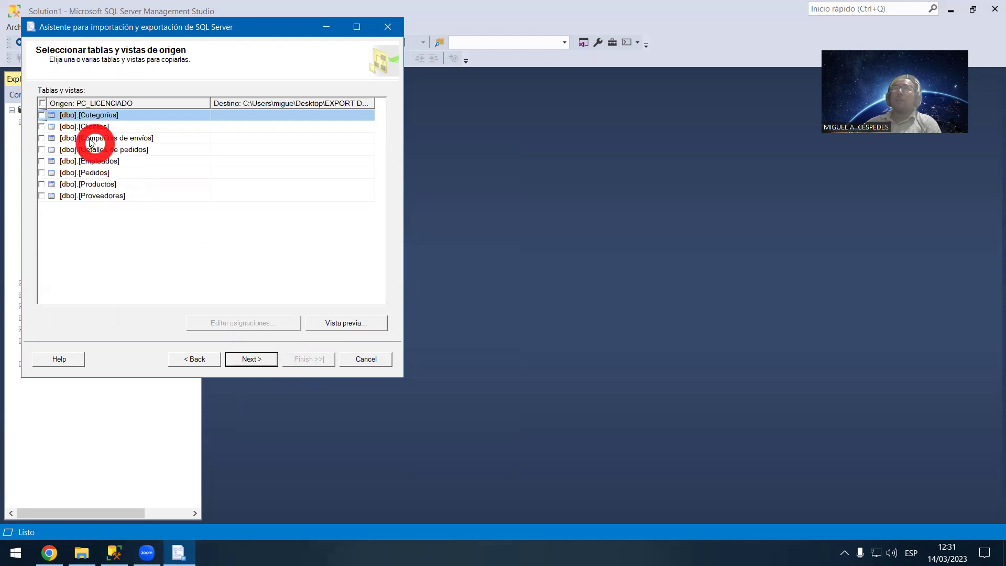
pyautogui.click(42, 115)
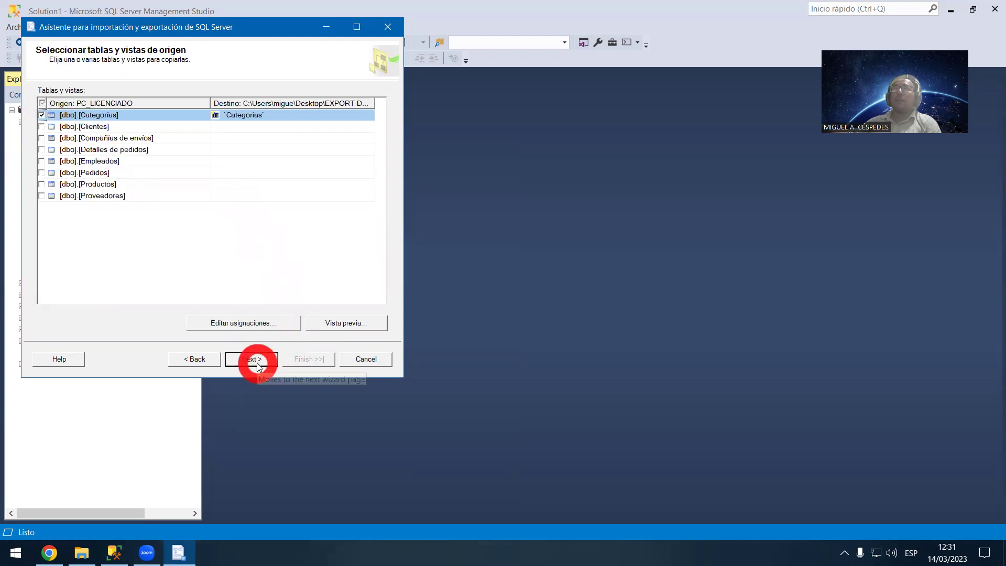
pyautogui.click(267, 323)
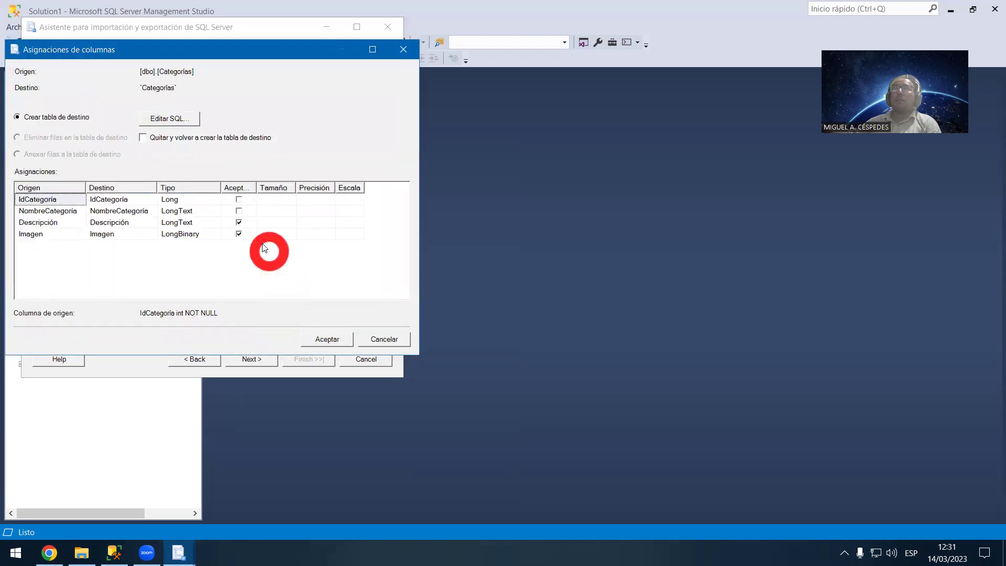
pyautogui.click(207, 200)
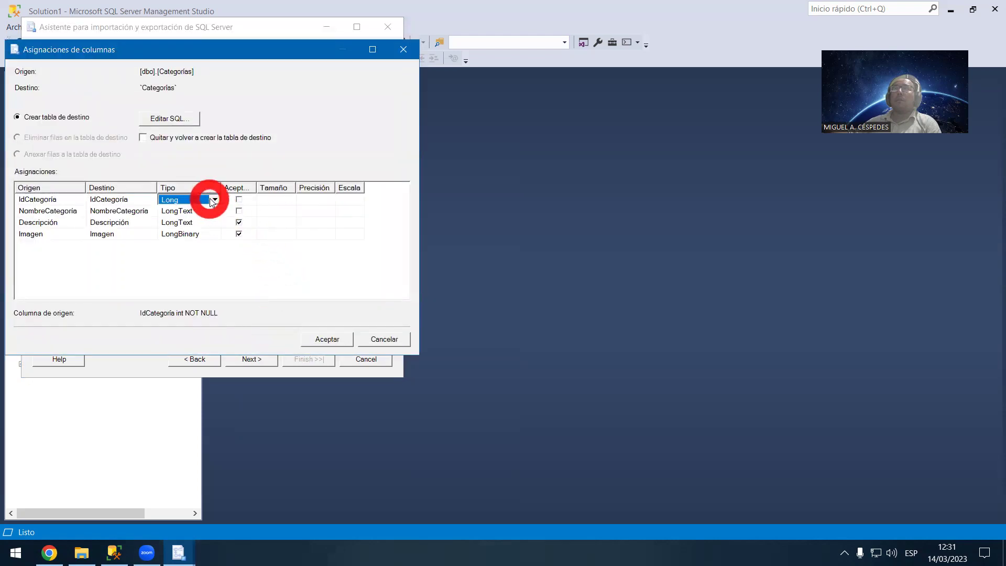
pyautogui.click(215, 201)
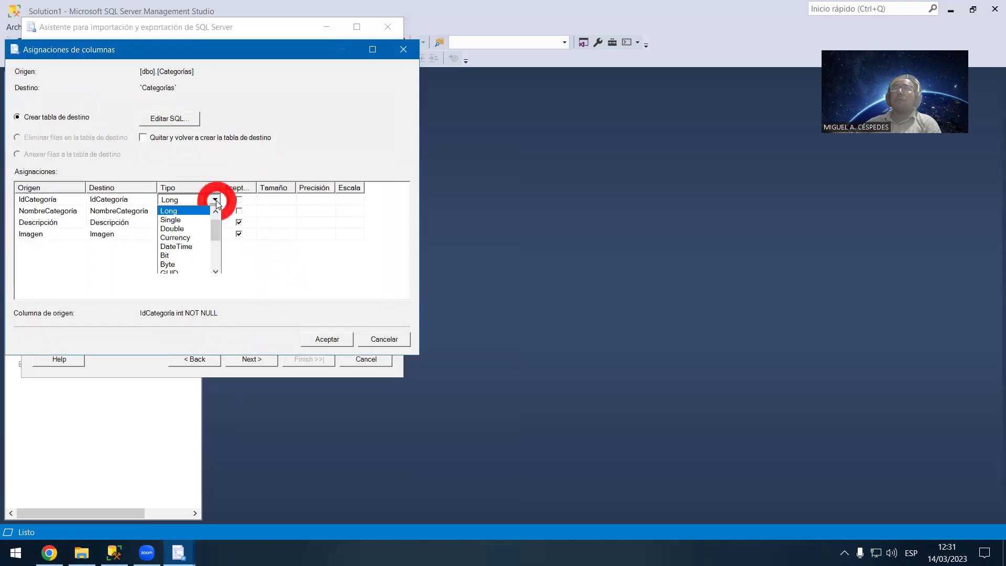
pyautogui.click(202, 257)
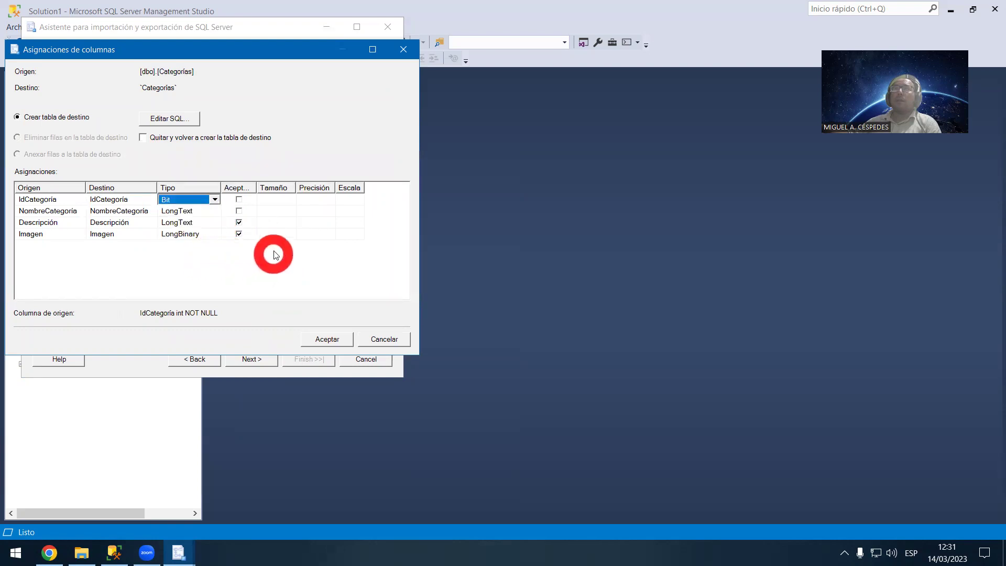
# Step: Review the CREATE TABLE statement for Categorías, accept the column mappings, and continue to the data type review
pyautogui.click(191, 118)
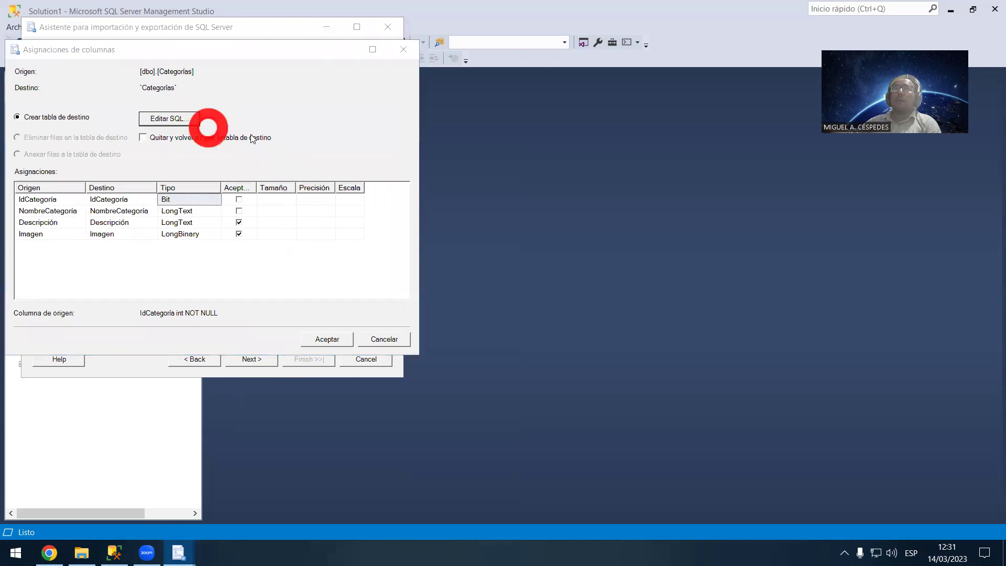
pyautogui.click(247, 180)
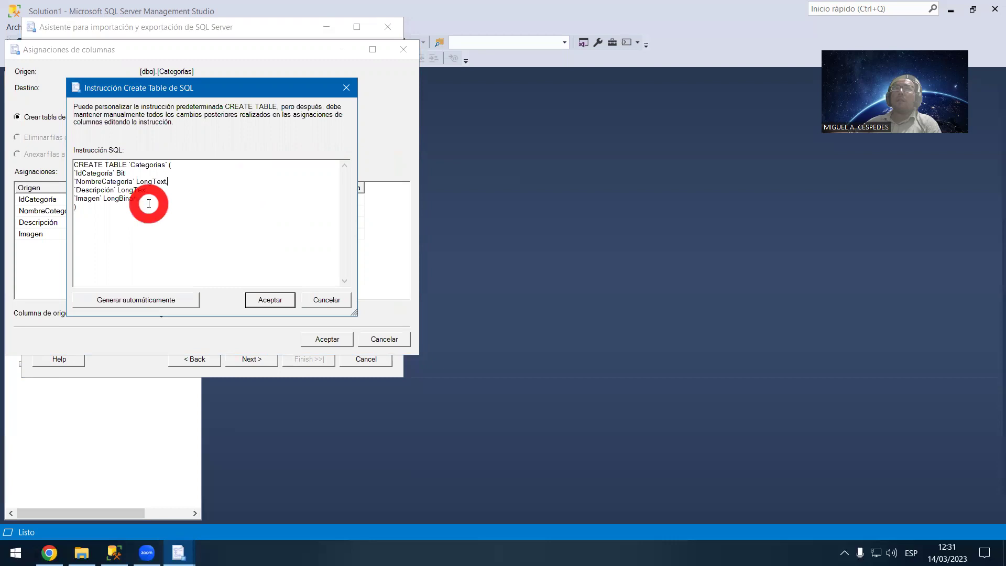
pyautogui.click(270, 304)
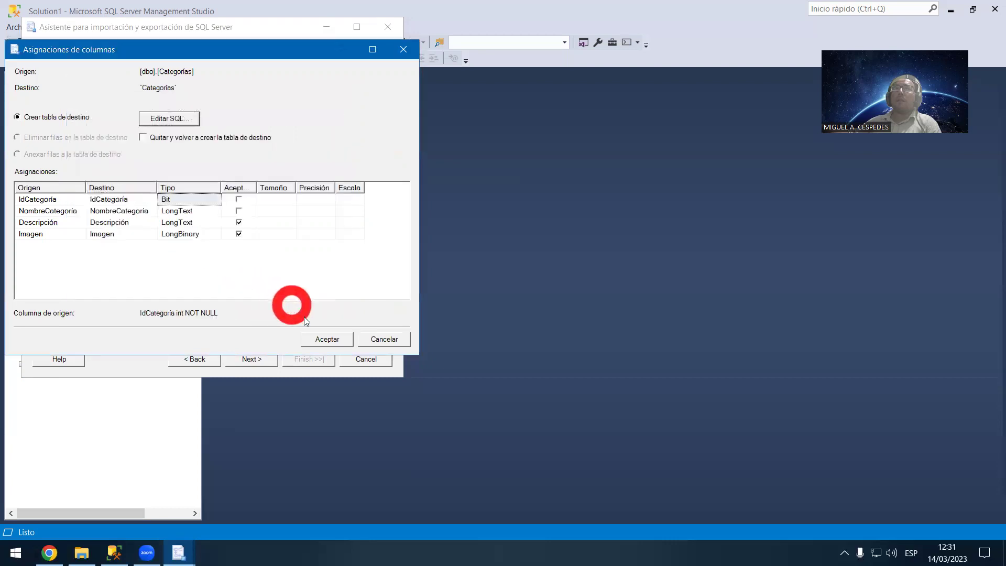
pyautogui.click(339, 341)
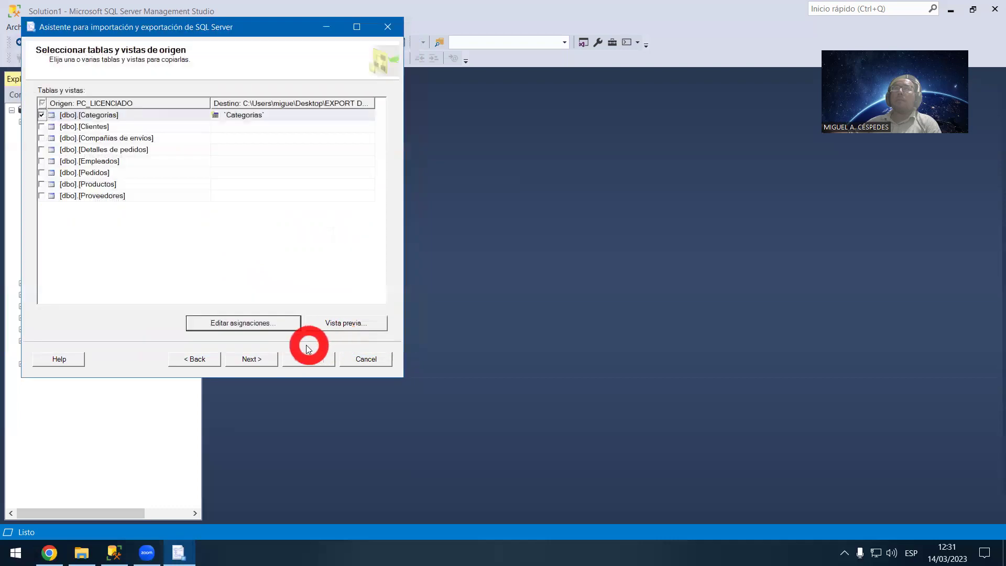
pyautogui.click(262, 363)
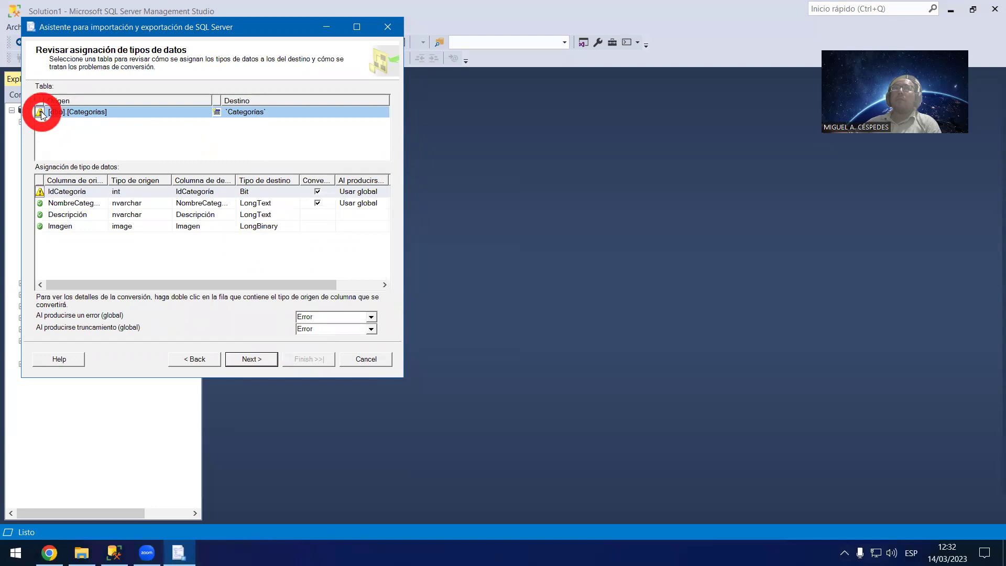
# Step: Examine the Categorías data type mappings, widening the source column, and read the conversion details for IdCategoría
pyautogui.click(42, 192)
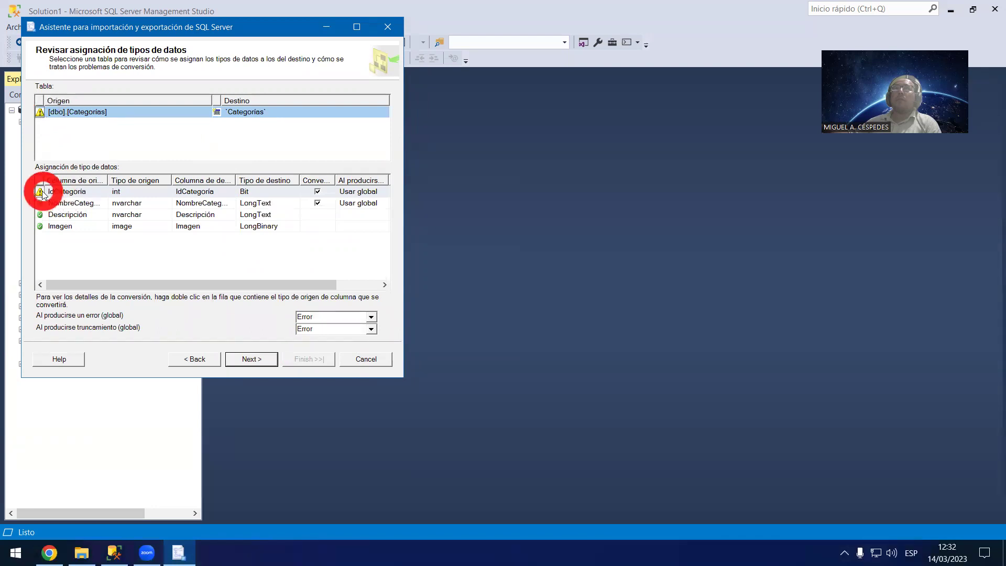
pyautogui.click(42, 192)
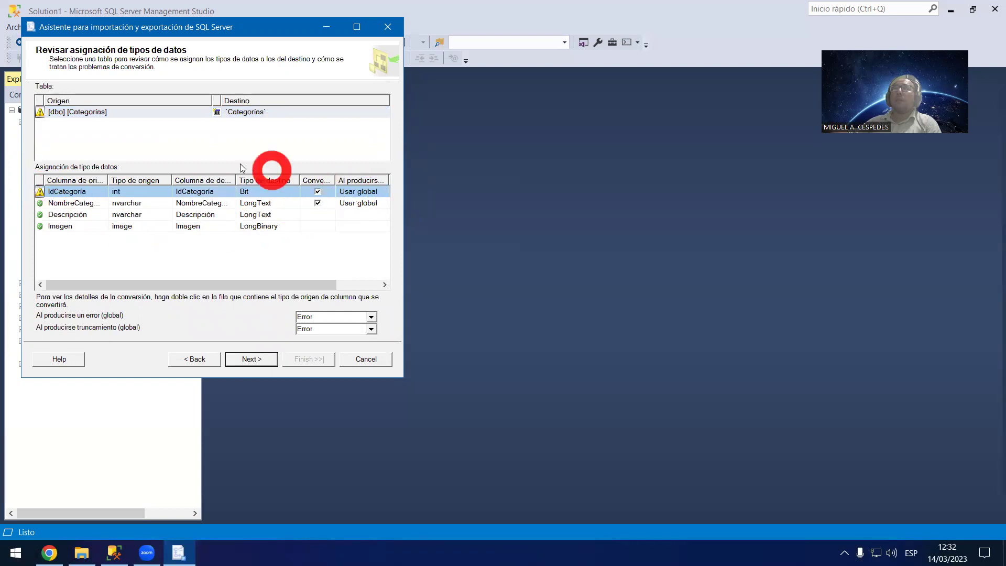
pyautogui.click(279, 115)
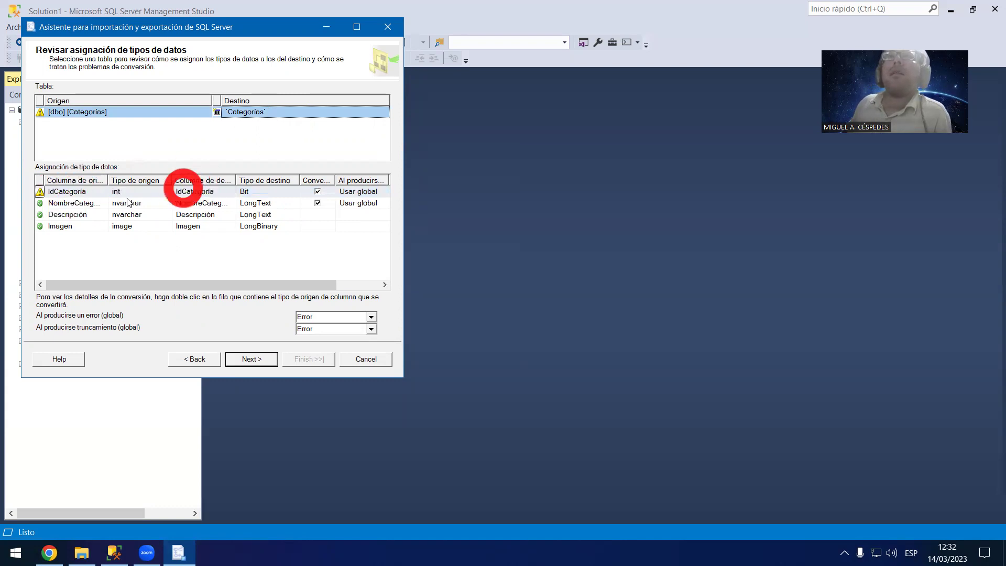
pyautogui.moveTo(107, 182); pyautogui.dragTo(151, 180)
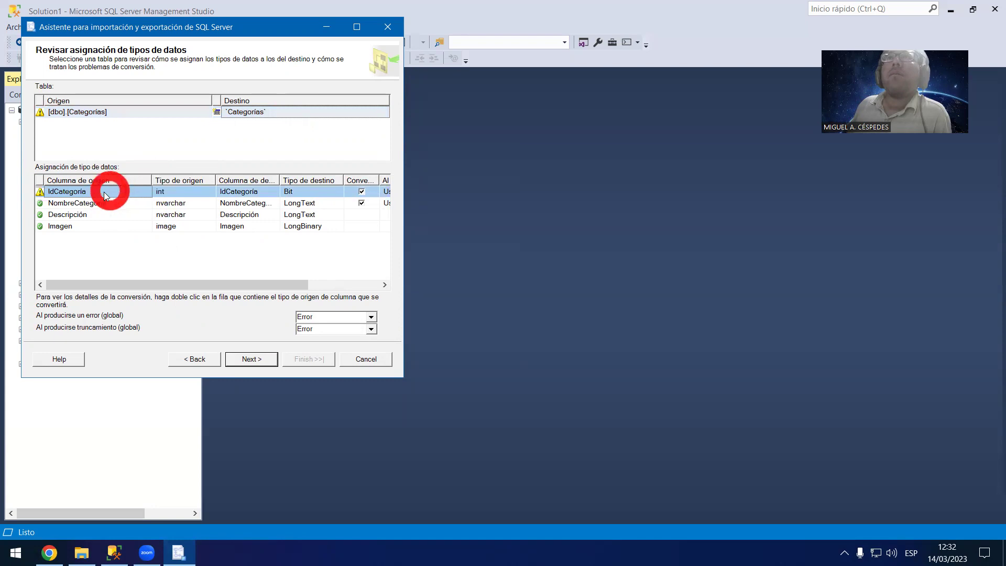
pyautogui.doubleClick(43, 195)
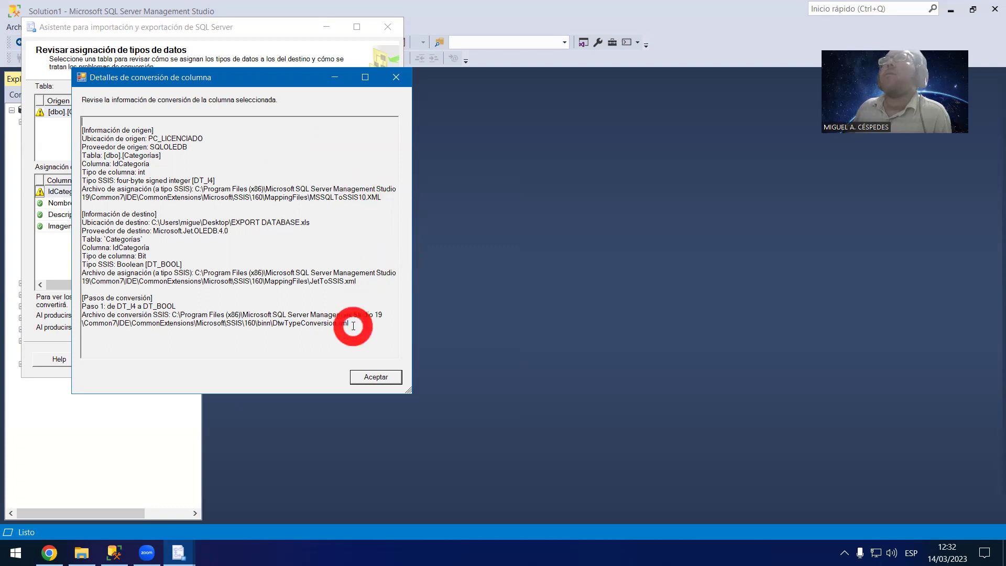
pyautogui.click(375, 376)
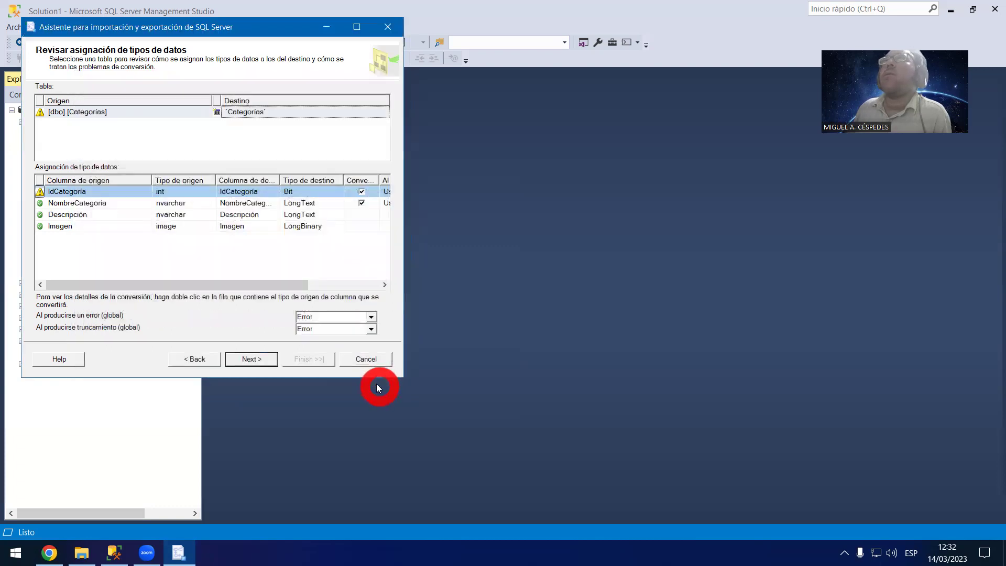
pyautogui.click(220, 117)
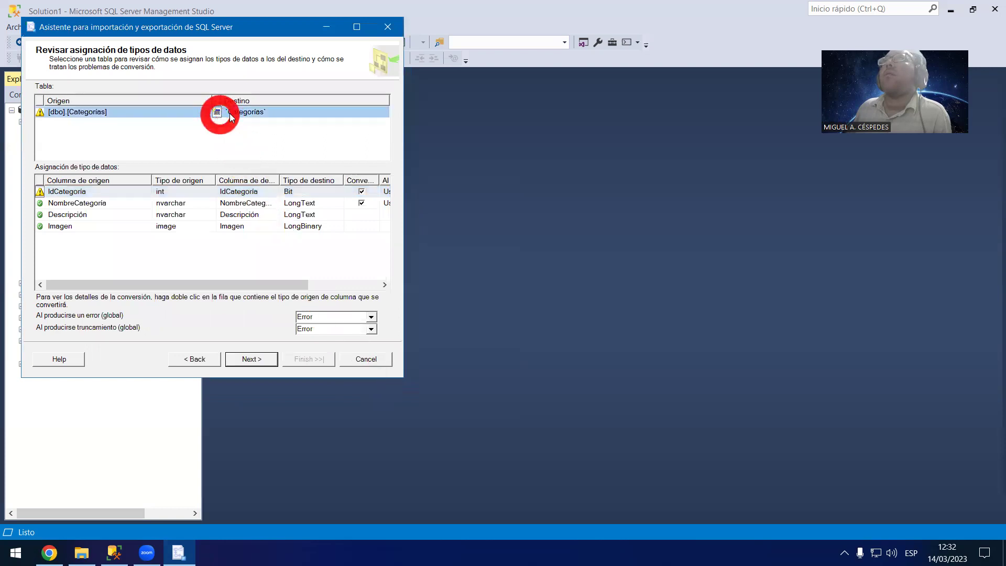
pyautogui.click(262, 115)
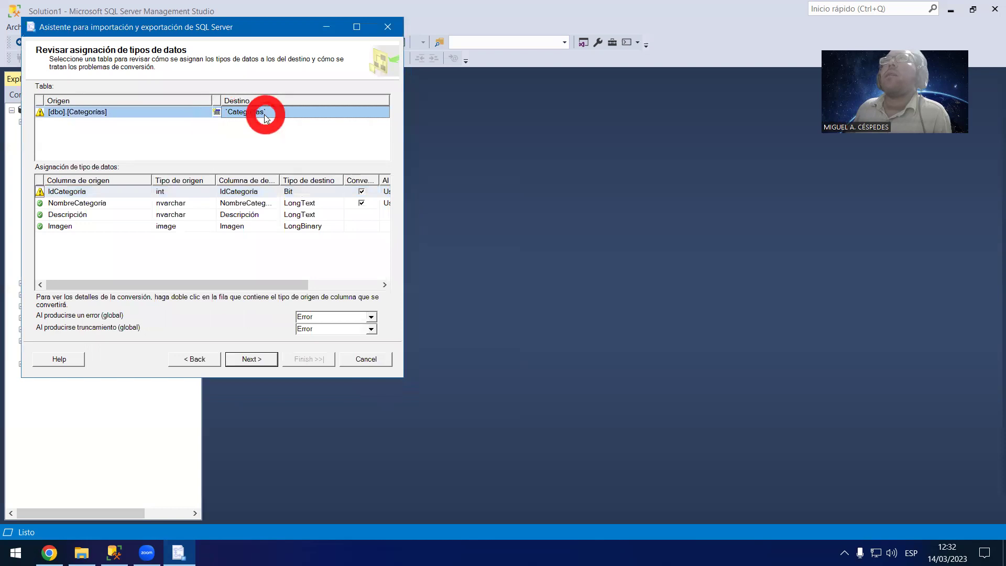
pyautogui.click(86, 116)
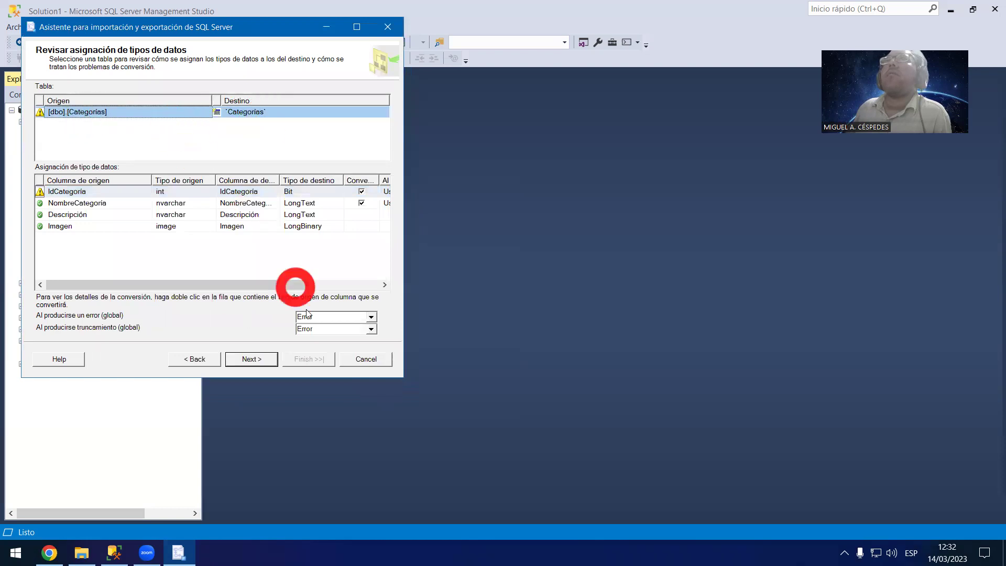
# Step: Run the Categorías export immediately without saving the SSIS package
pyautogui.click(254, 358)
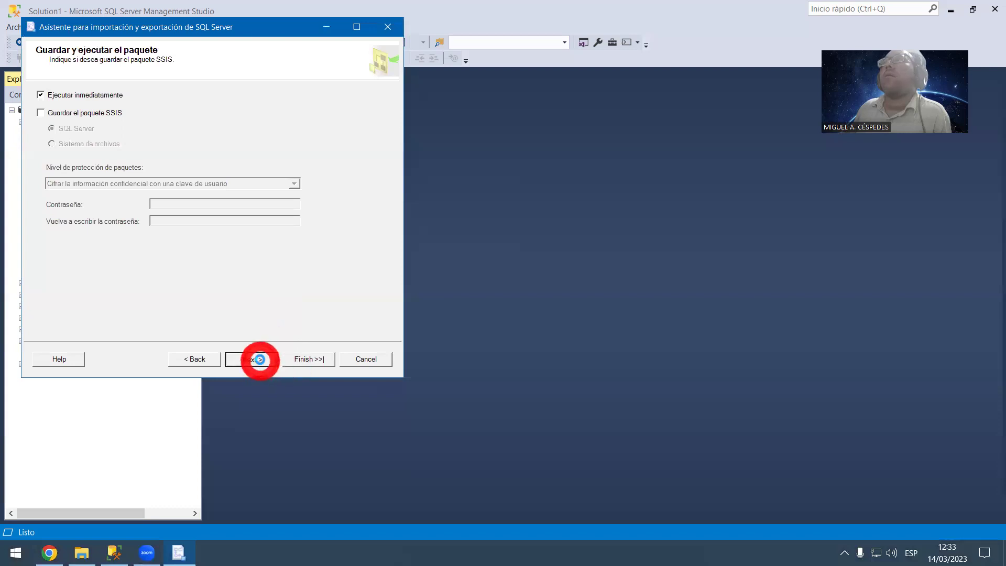
pyautogui.click(261, 366)
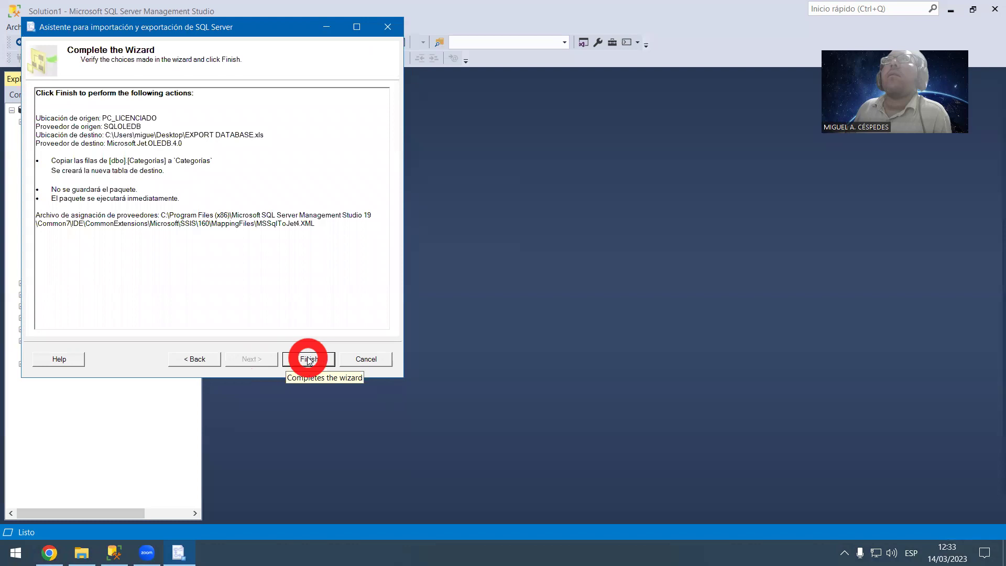
pyautogui.click(309, 360)
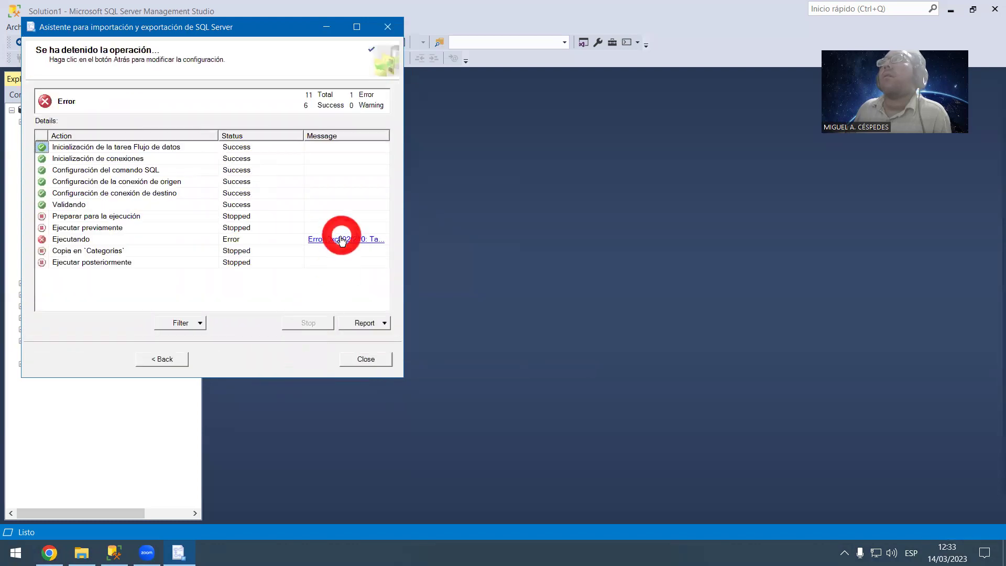
# Step: Copy the execution error message, switch to Chrome to search Google for it in a new tab, and close the YouTube tab
pyautogui.click(342, 240)
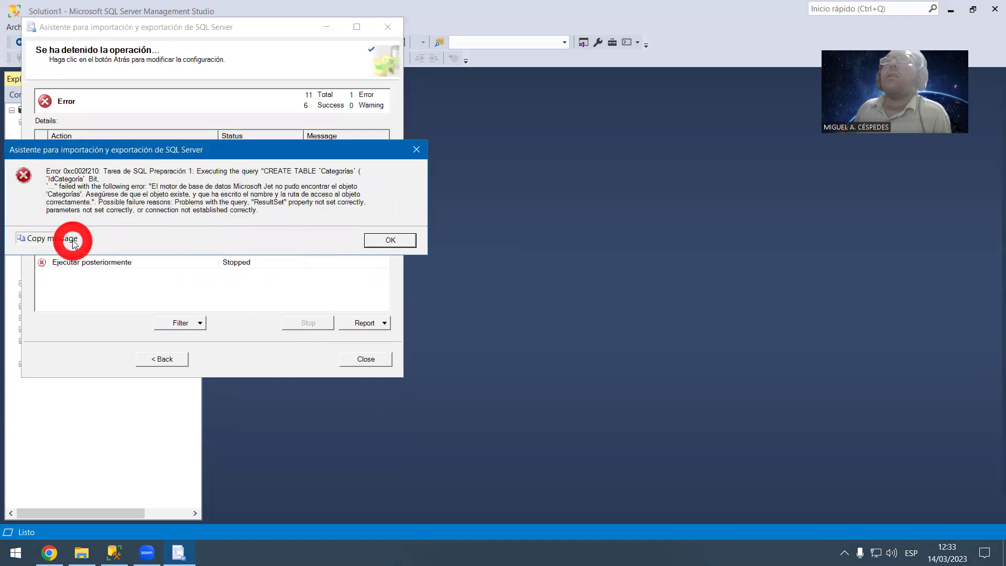
pyautogui.click(50, 552)
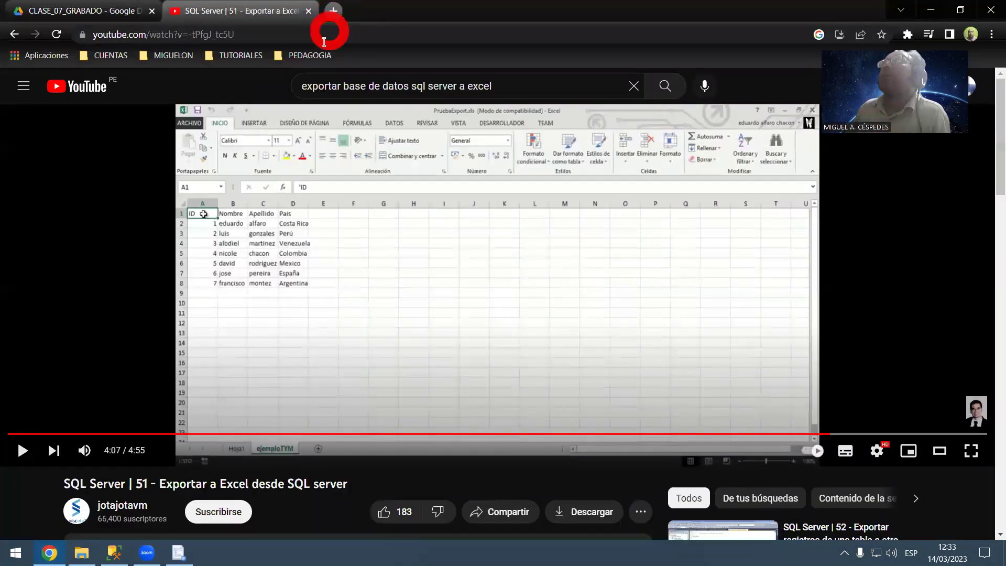
pyautogui.click(333, 10)
pyautogui.rightClick(319, 36)
pyautogui.press('Escape')
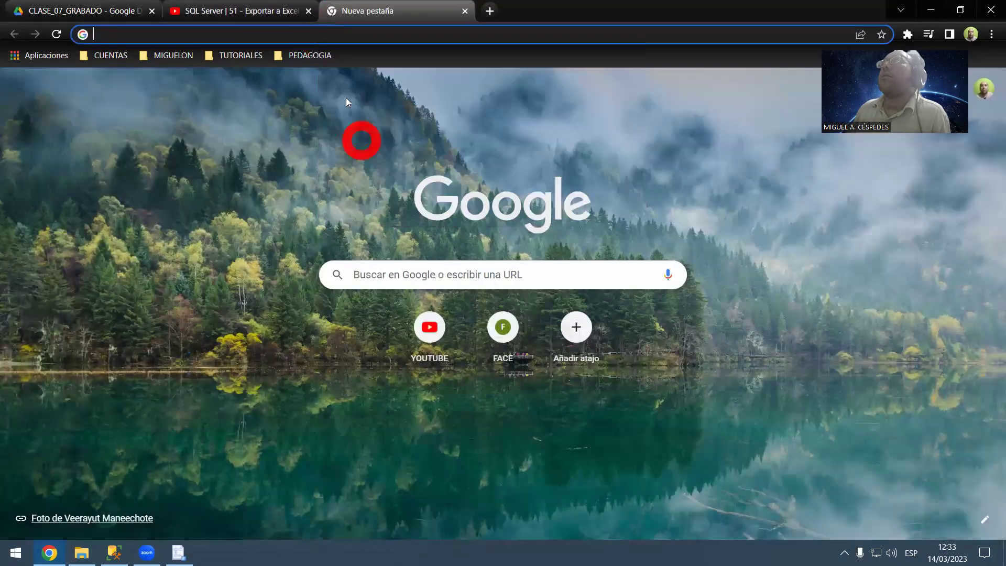
pyautogui.hotkey('ctrl', 'v')
pyautogui.press('Return')
pyautogui.click(308, 11)
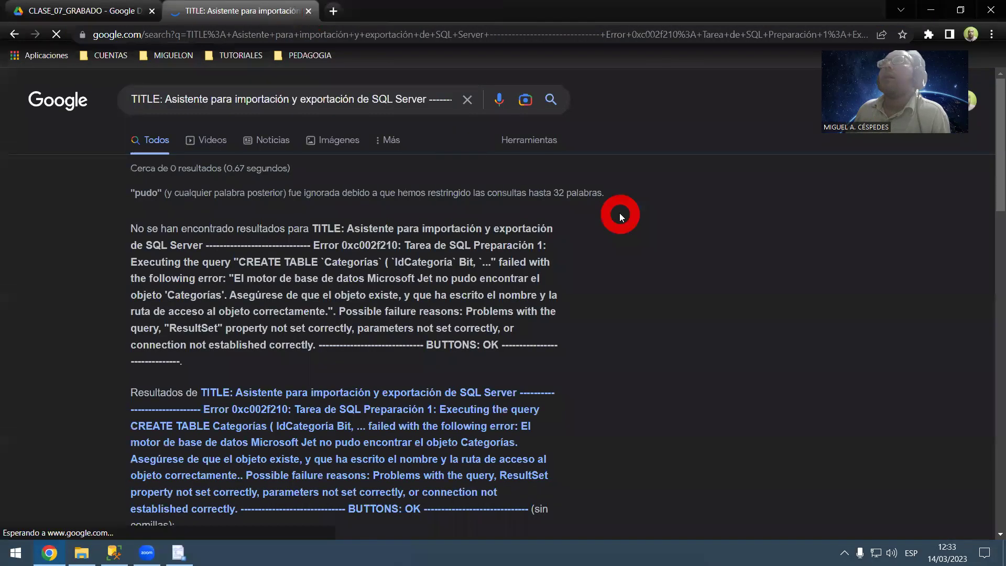
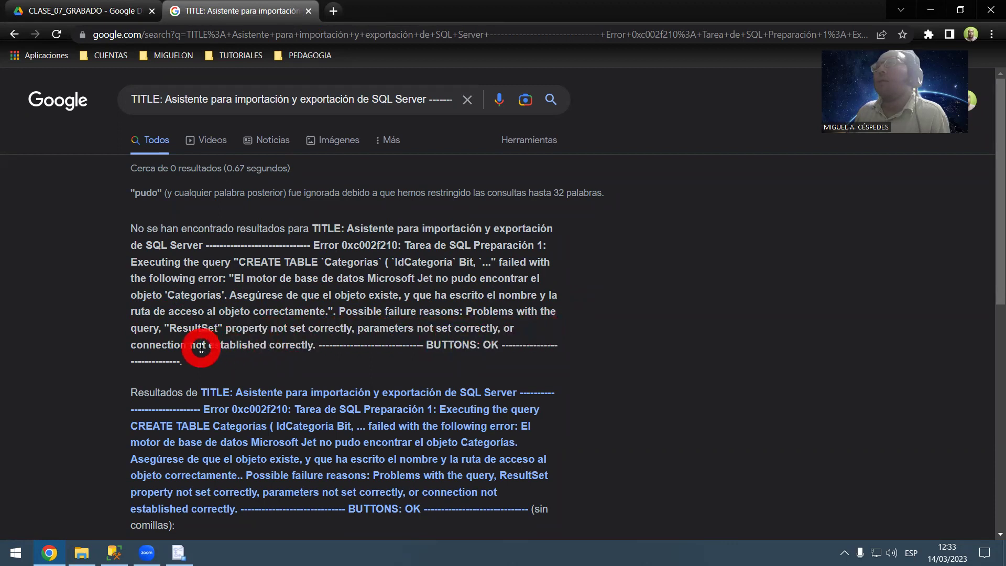
# Step: Read through the Google search page and copy the text "Error 0xc002f210" from it
pyautogui.scroll(-1, 389, 327)
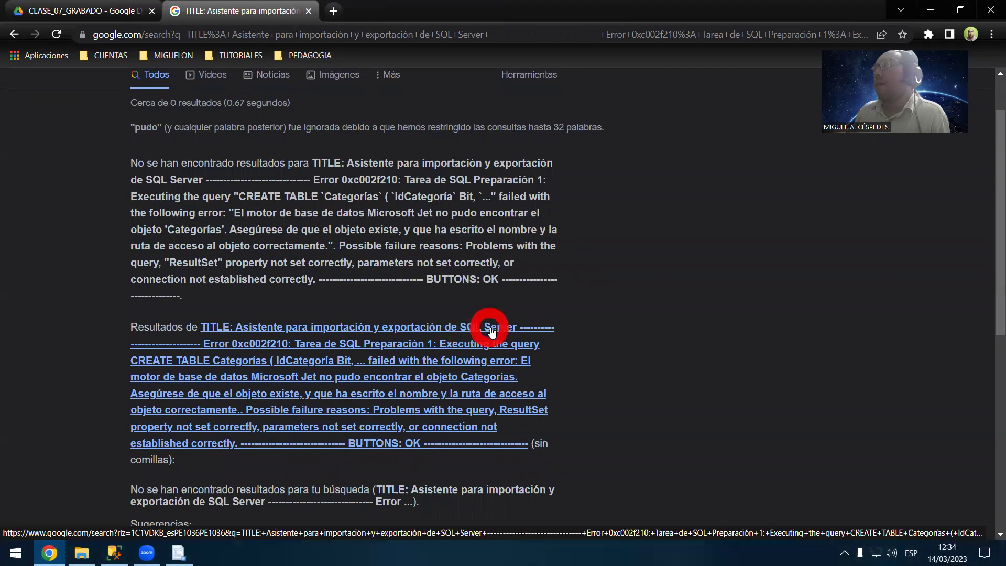
pyautogui.scroll(-1, 494, 332)
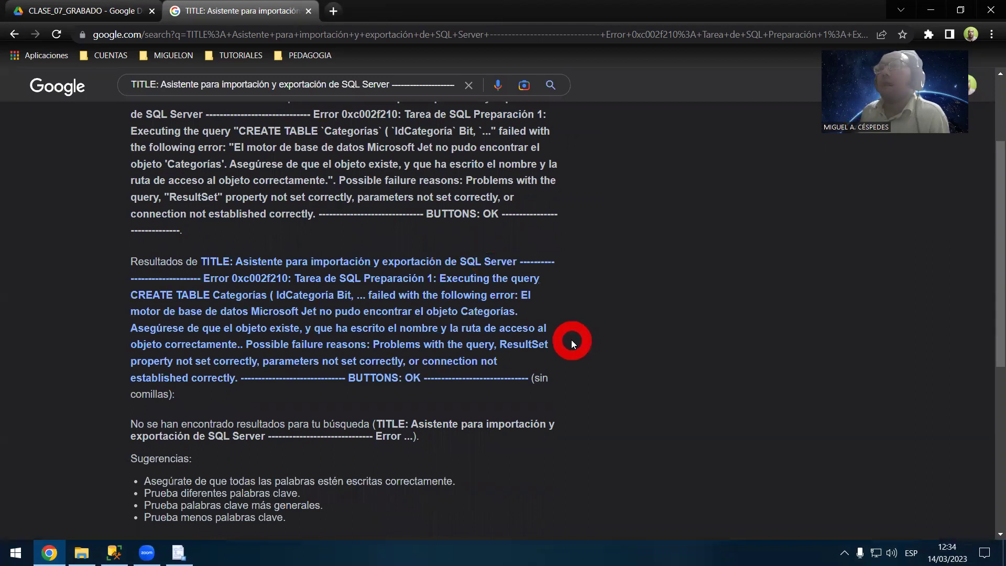
pyautogui.scroll(1, 507, 356)
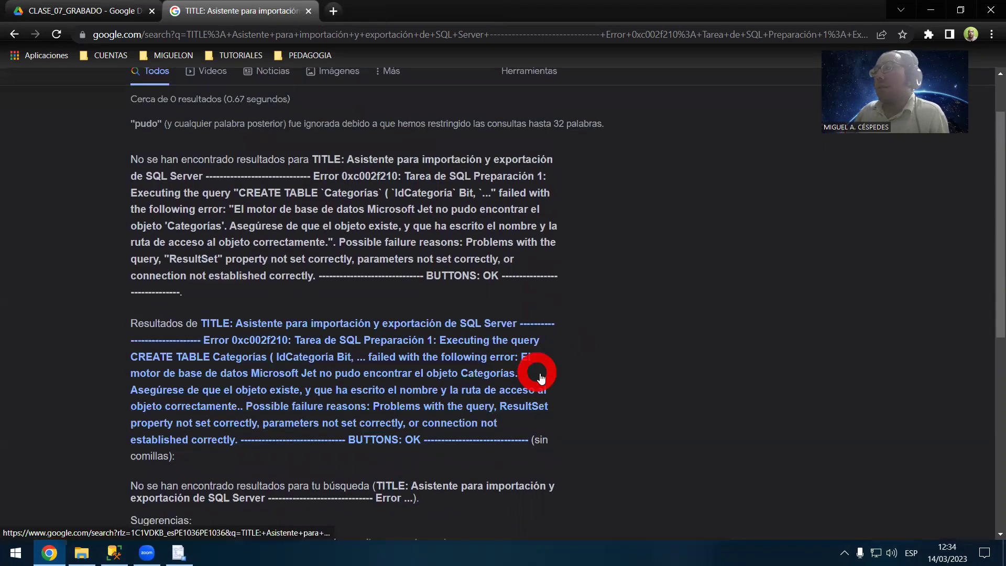
pyautogui.scroll(-3, 651, 399)
pyautogui.scroll(-5, 644, 397)
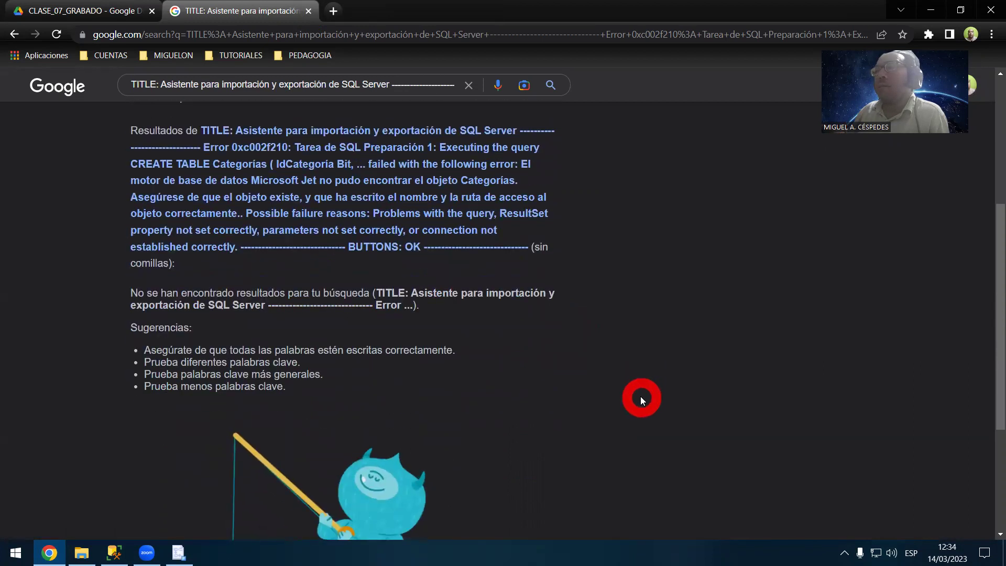
pyautogui.scroll(8, 631, 392)
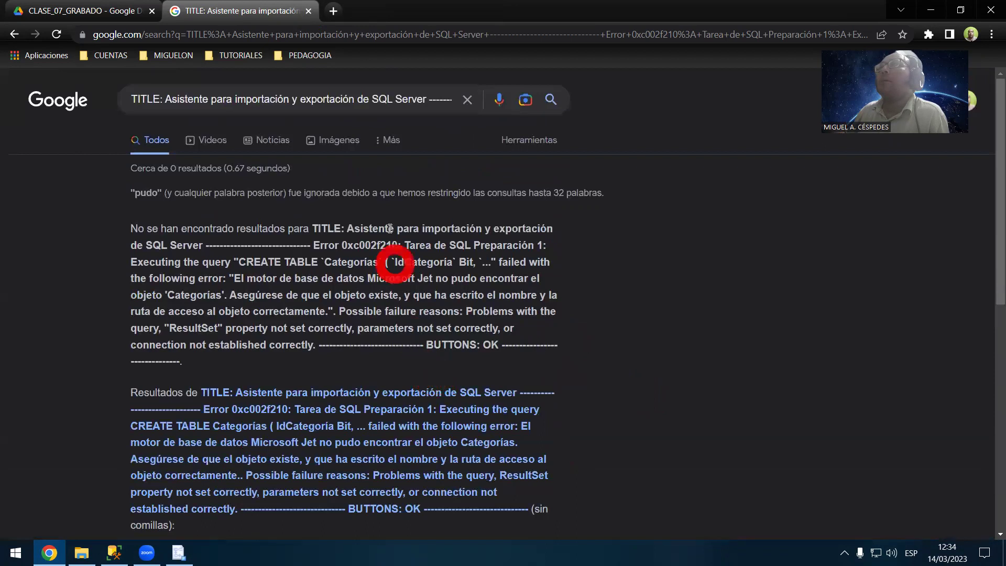
pyautogui.moveTo(397, 245); pyautogui.dragTo(314, 245)
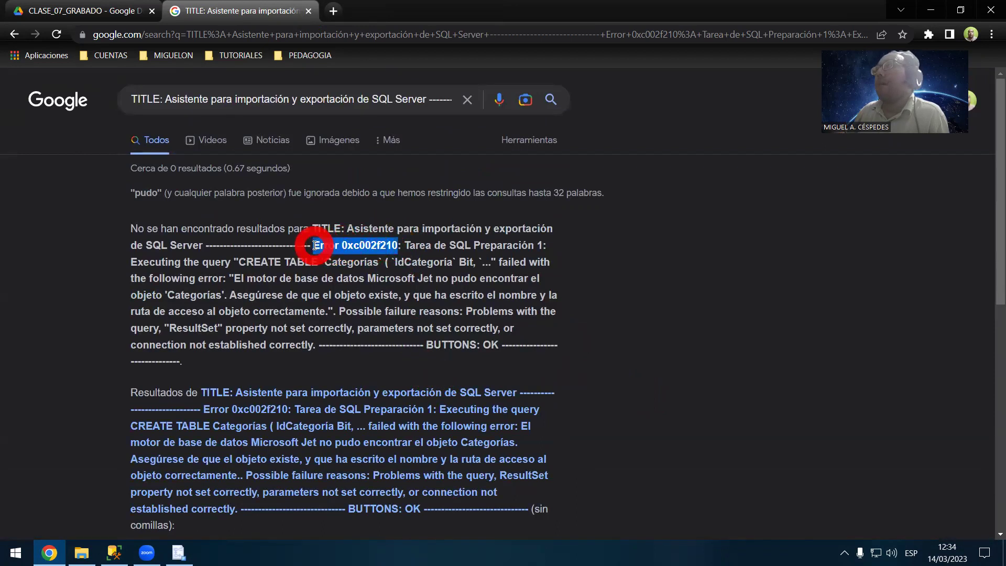
pyautogui.rightClick(327, 254)
pyautogui.click(361, 226)
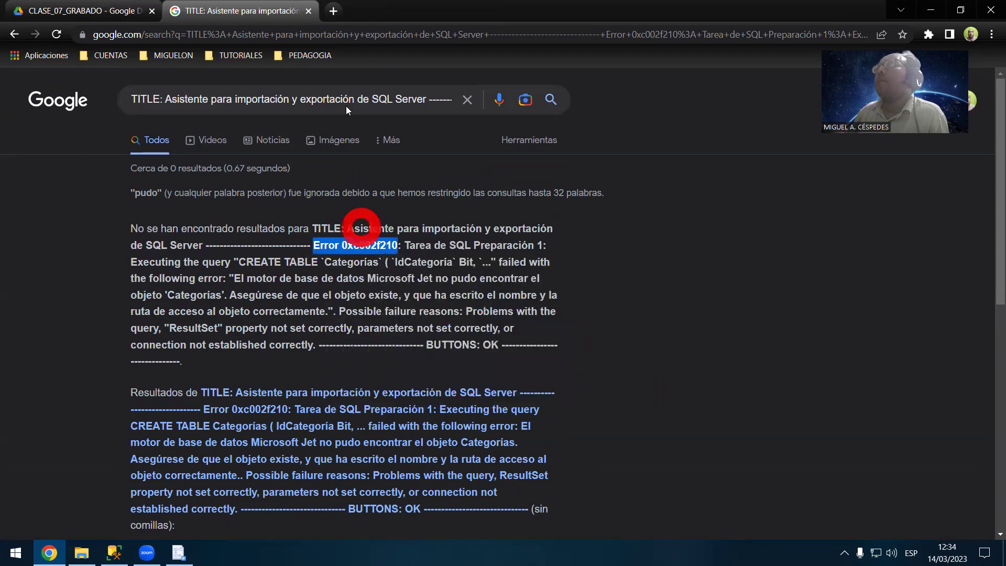
# Step: Search Google for "Error 0xc002f210" and open the MSDN thread "Error 0xC002F210 tarea automática, en SSIS aleatorio"
pyautogui.click(309, 11)
pyautogui.click(367, 162)
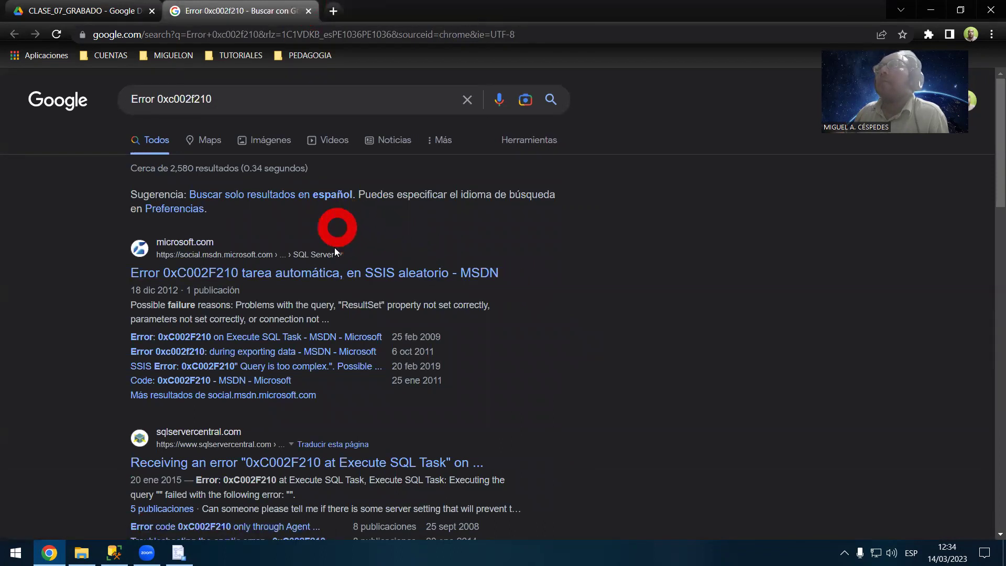
pyautogui.click(320, 194)
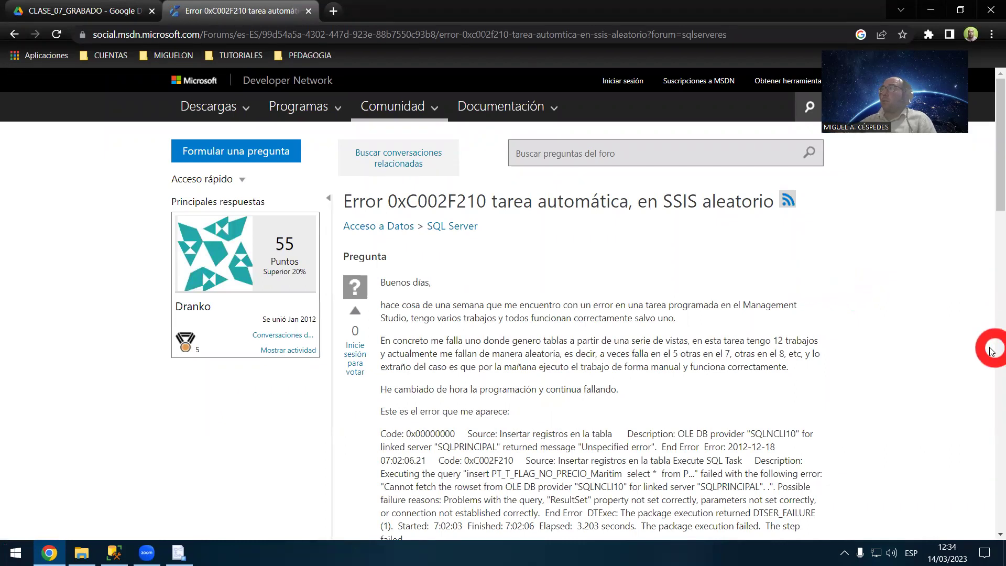
# Step: Read the question and all the replies in the MSDN thread on error 0xC002F210
pyautogui.scroll(-1, 972, 301)
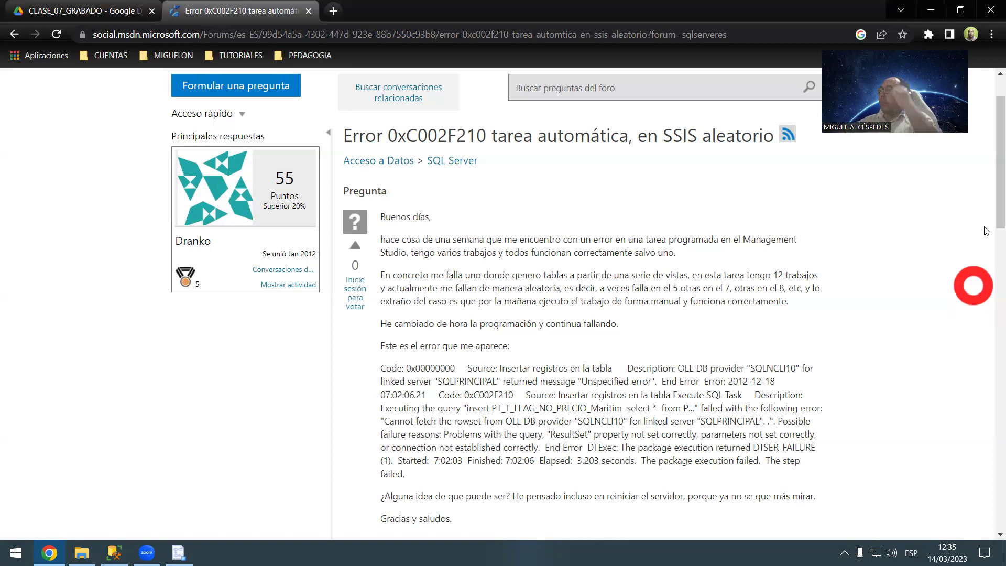
pyautogui.scroll(-4, 976, 275)
pyautogui.scroll(-2, 980, 270)
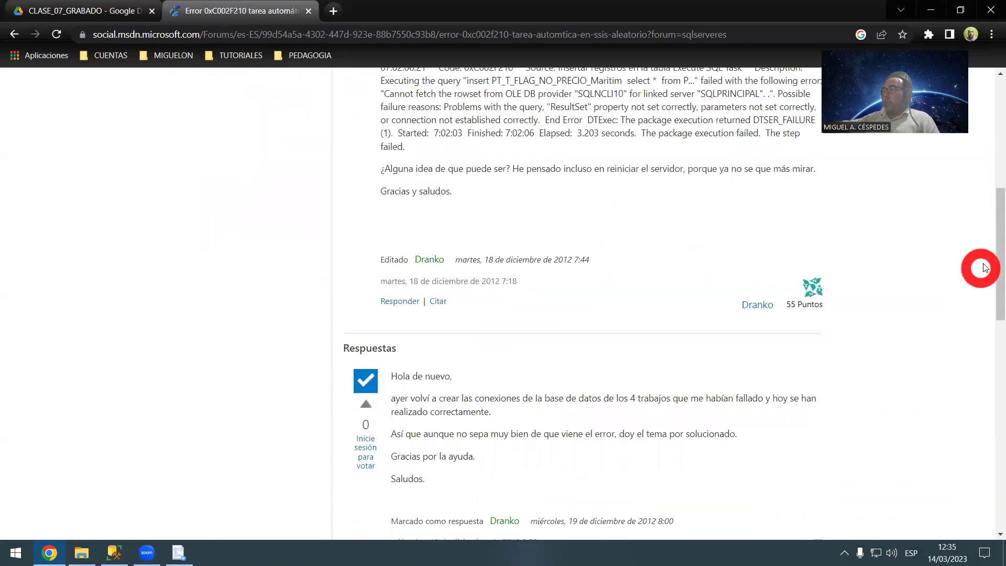
pyautogui.scroll(-1, 988, 265)
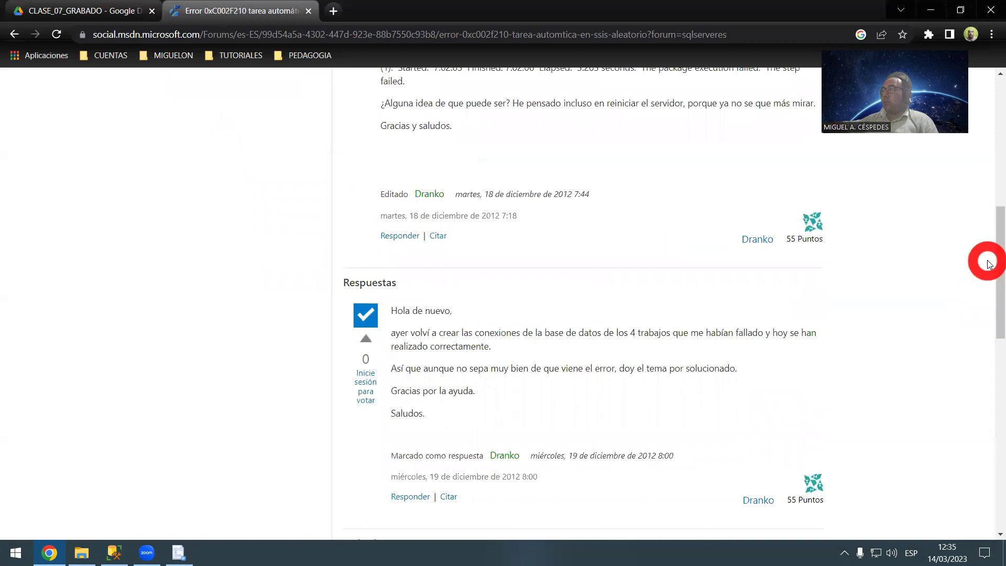
pyautogui.scroll(-3, 989, 264)
pyautogui.scroll(-3, 988, 264)
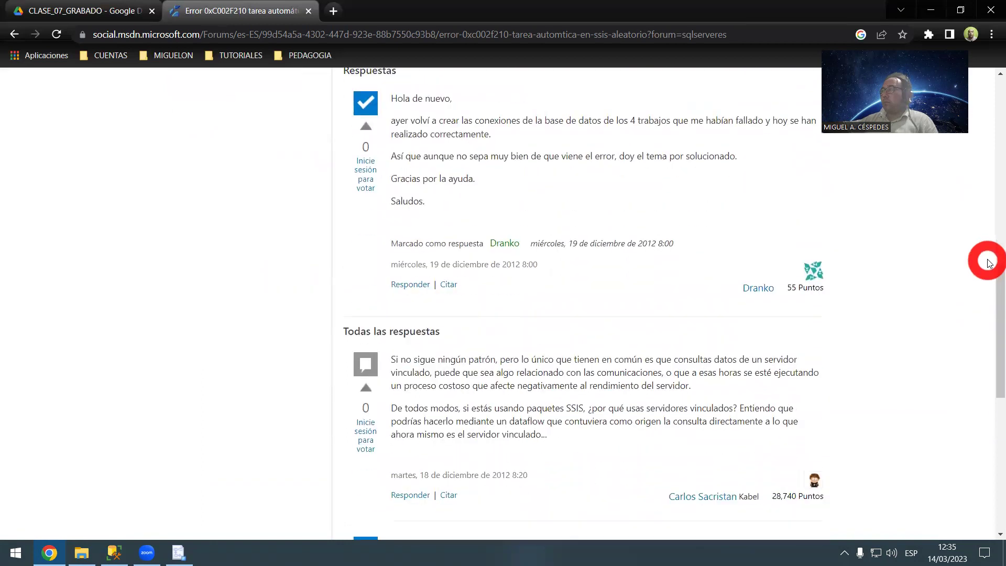
pyautogui.scroll(-1, 988, 264)
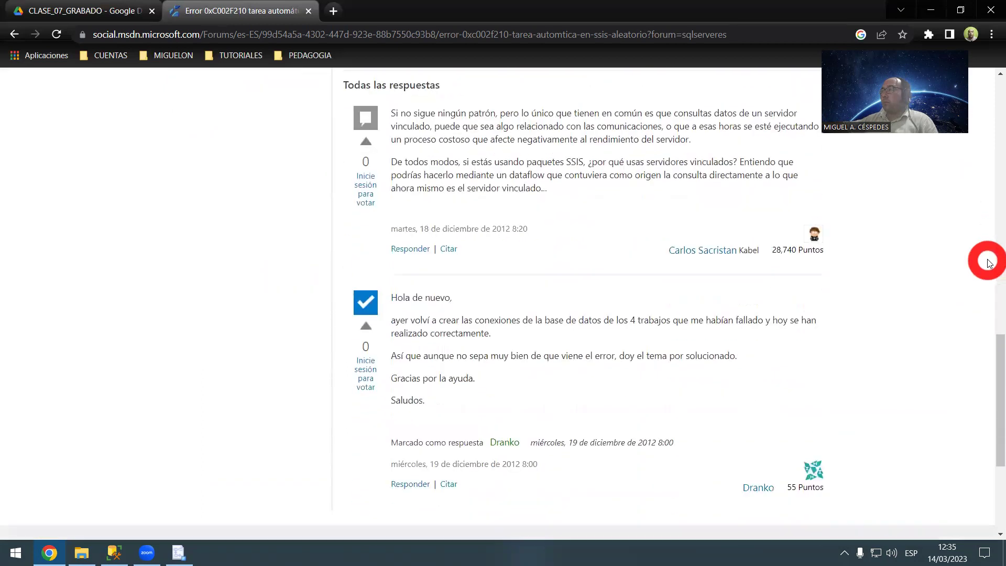
pyautogui.scroll(-1, 989, 264)
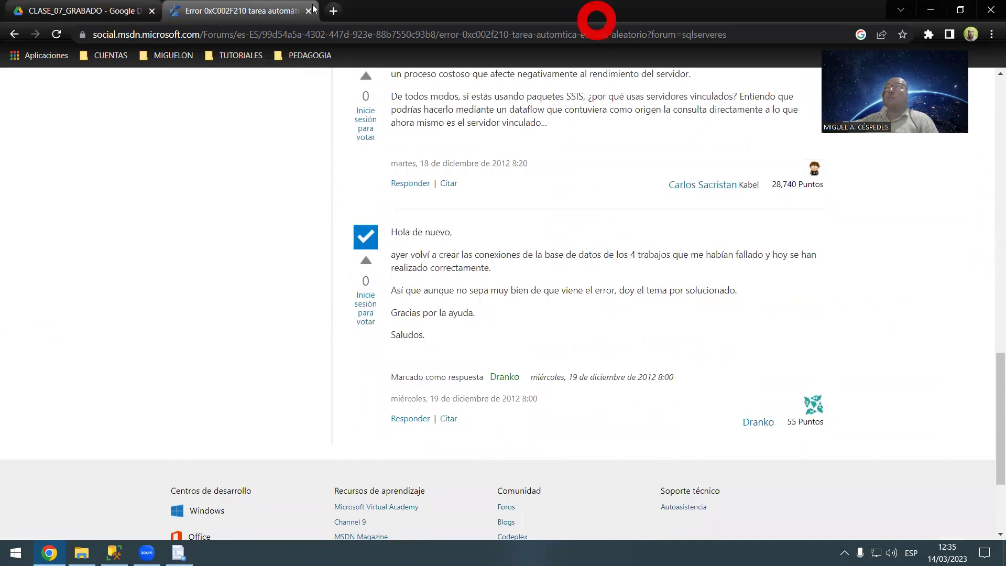
# Step: Close the forum page, switch back to the SQL Server export wizard, dismiss the error message and return to the source table selection
pyautogui.hotkey('ctrl', 'w')
pyautogui.click(930, 10)
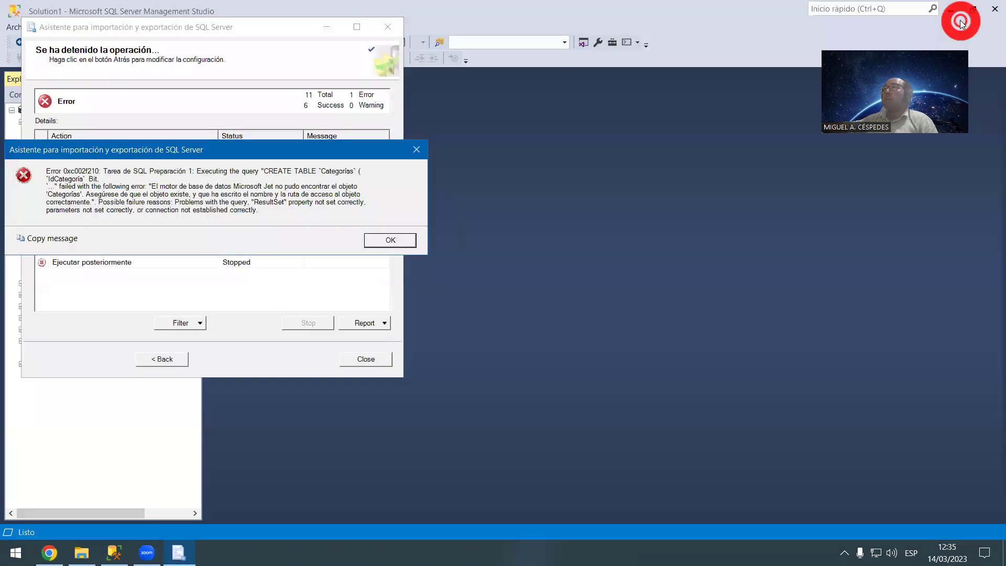
pyautogui.click(414, 240)
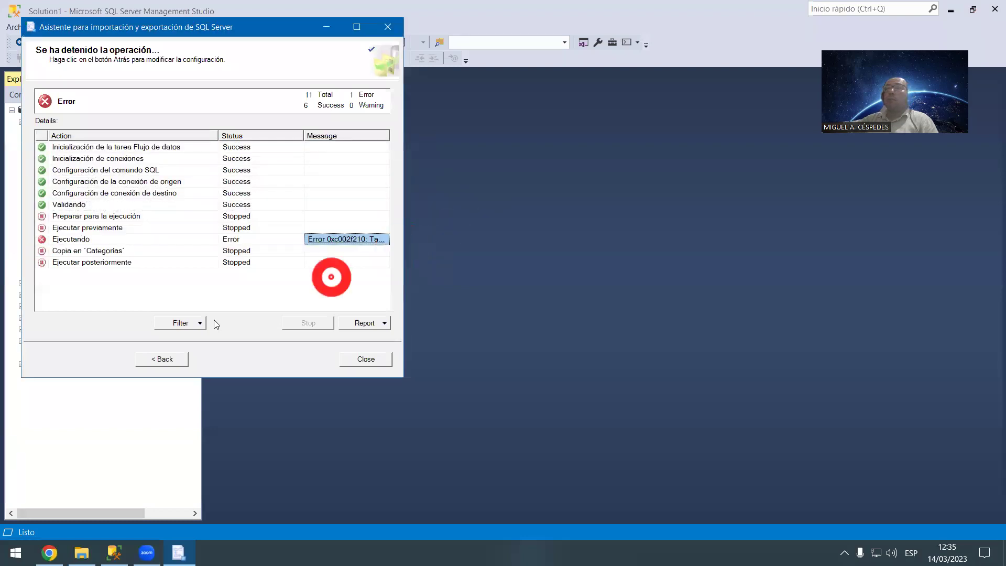
pyautogui.click(159, 358)
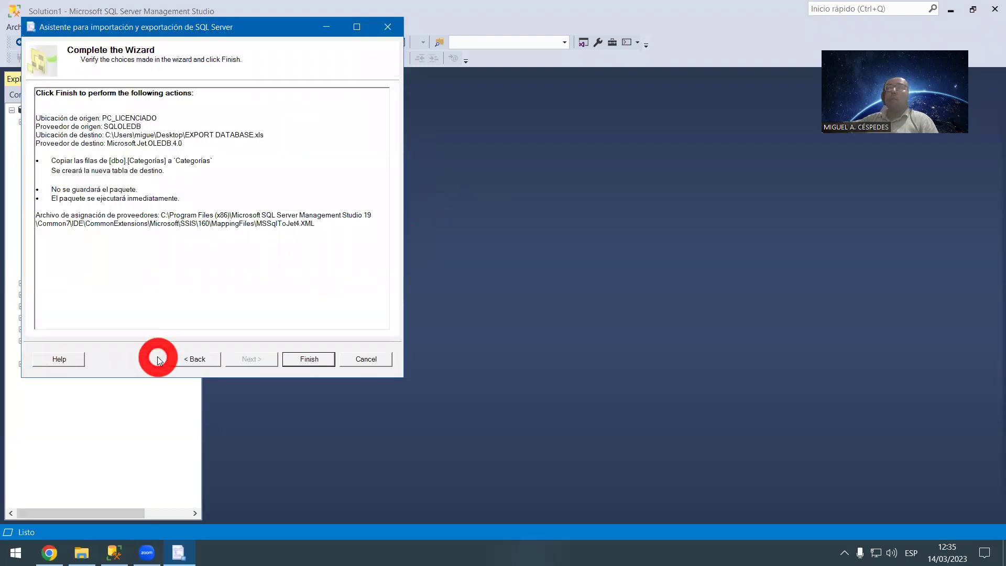
pyautogui.click(197, 359)
pyautogui.click(195, 359)
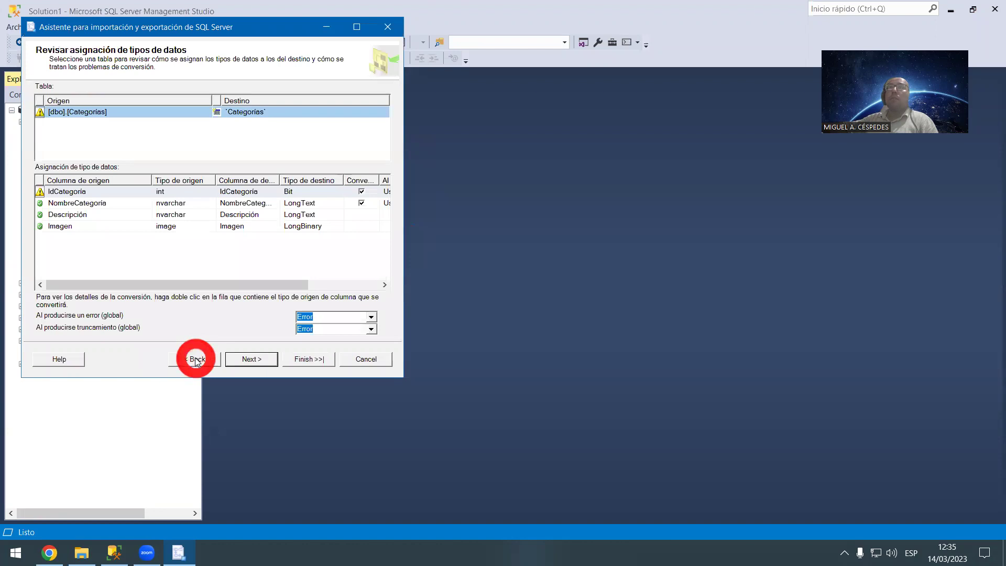
pyautogui.click(196, 358)
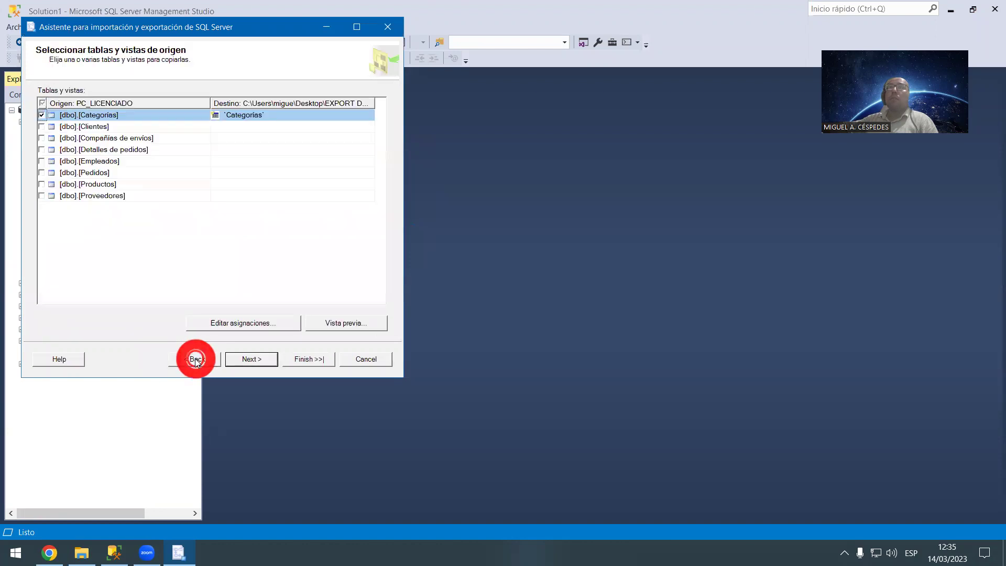
# Step: In the Categorías column mappings, respell the table name as Categorias in the destination CREATE TABLE statement, accept it and reopen the statement
pyautogui.click(291, 324)
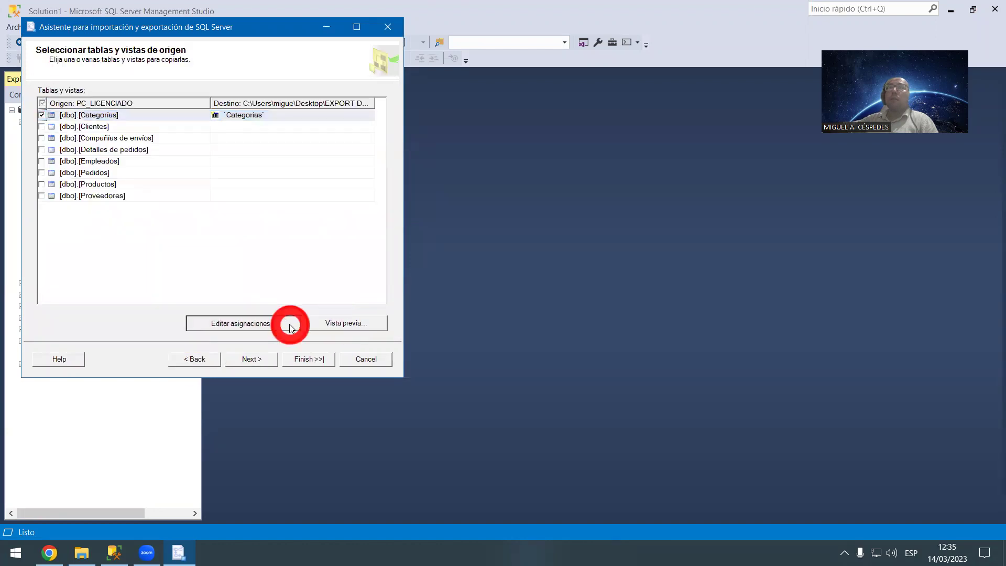
pyautogui.click(187, 131)
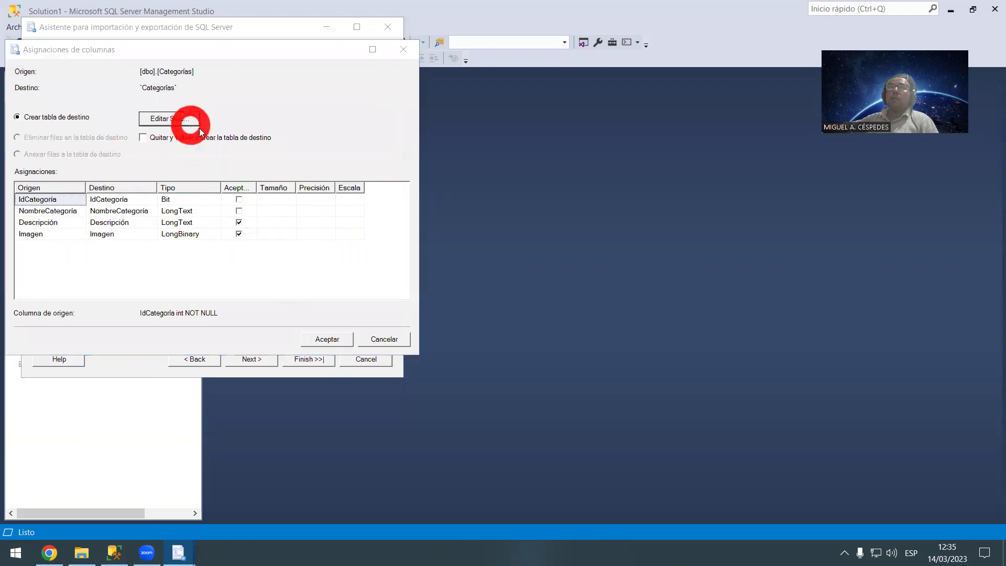
pyautogui.click(184, 180)
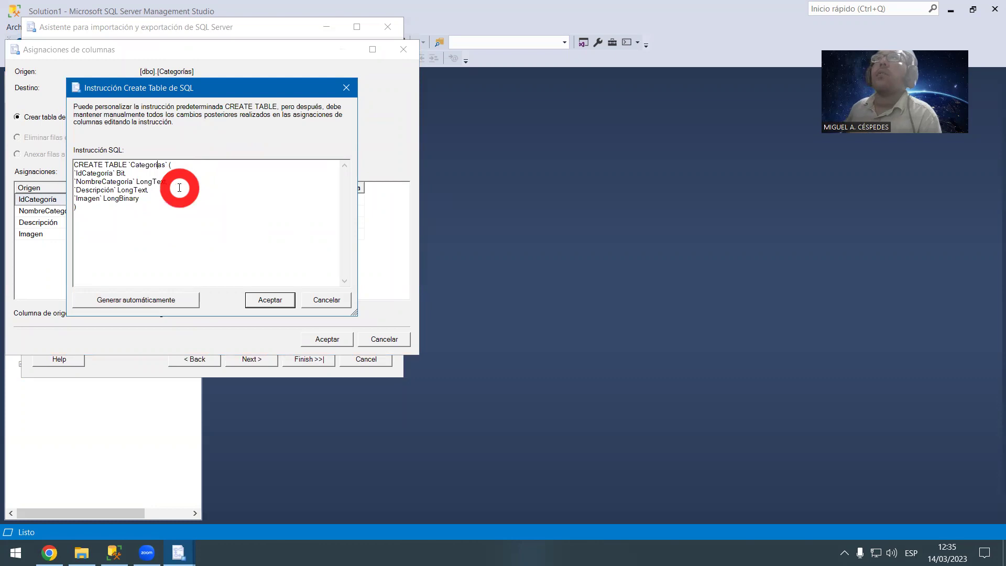
pyautogui.write('i')
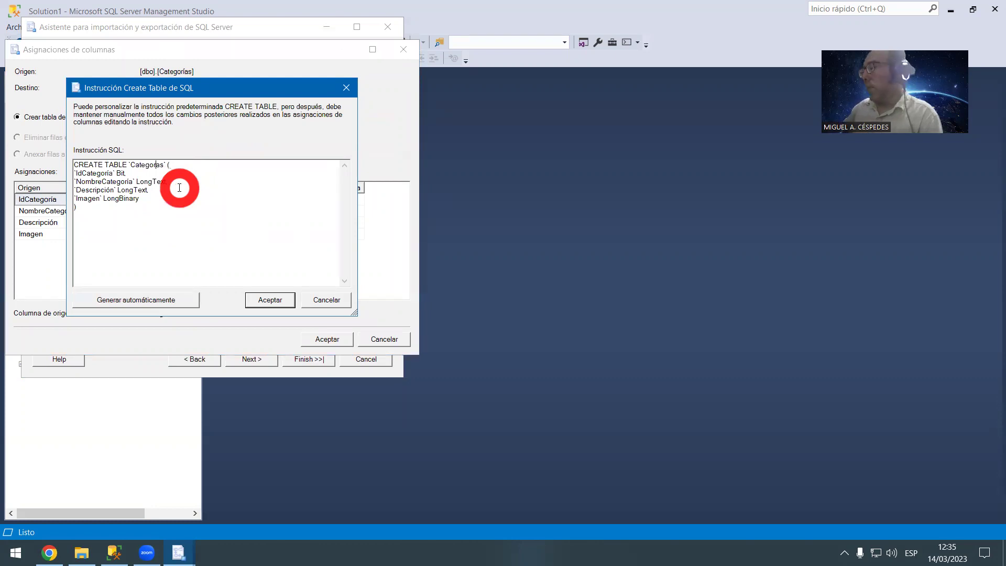
pyautogui.write('i')
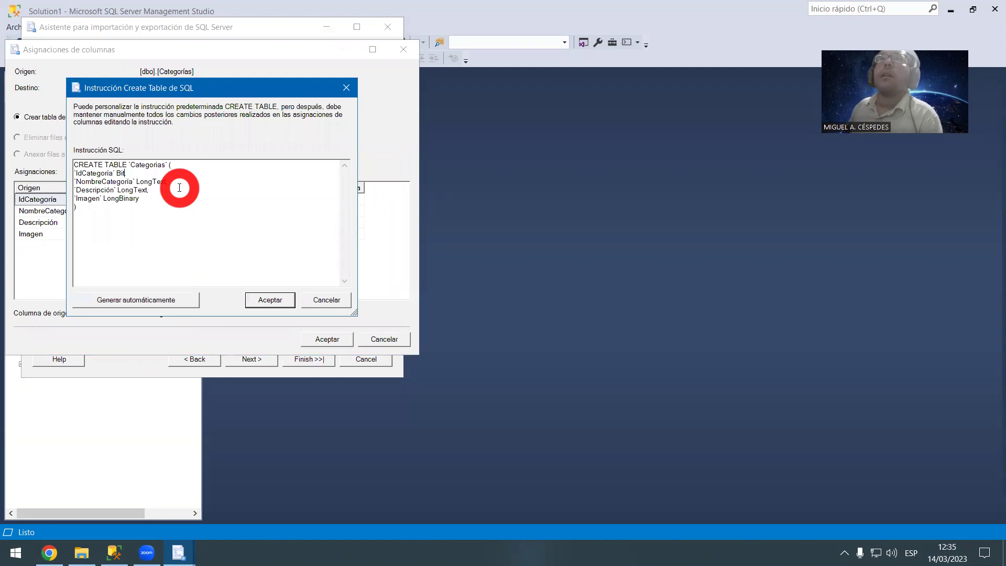
pyautogui.press('Return')
pyautogui.press('Return')
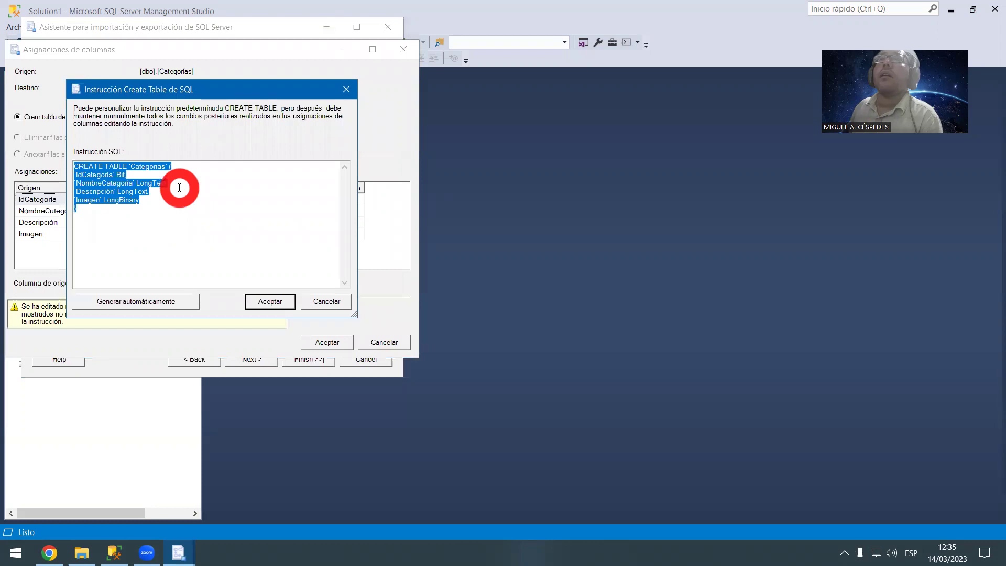
# Step: Change the IdCategoría column's type to int in the CREATE TABLE statement and accept the edit
pyautogui.click(177, 176)
pyautogui.click(122, 175)
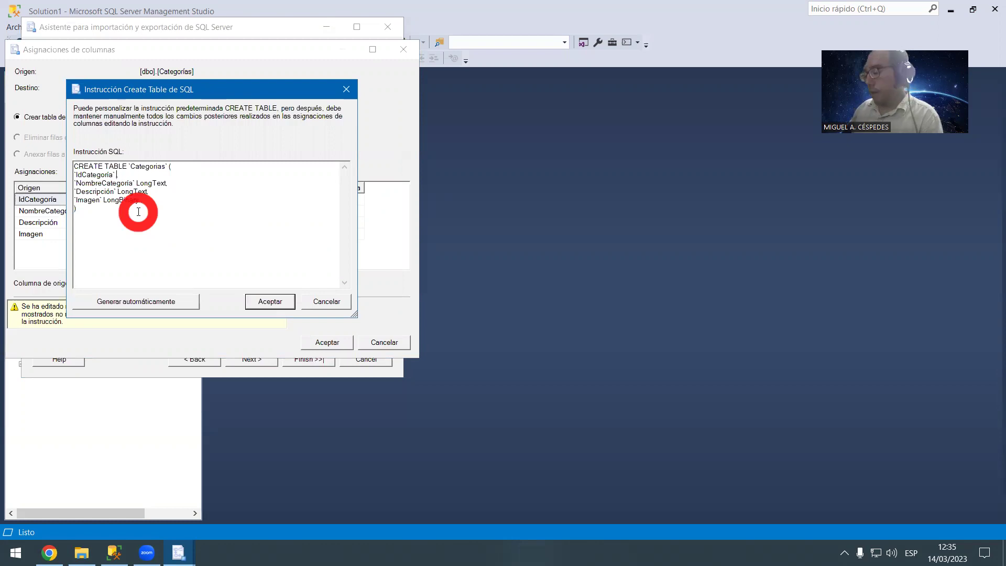
pyautogui.write('int,')
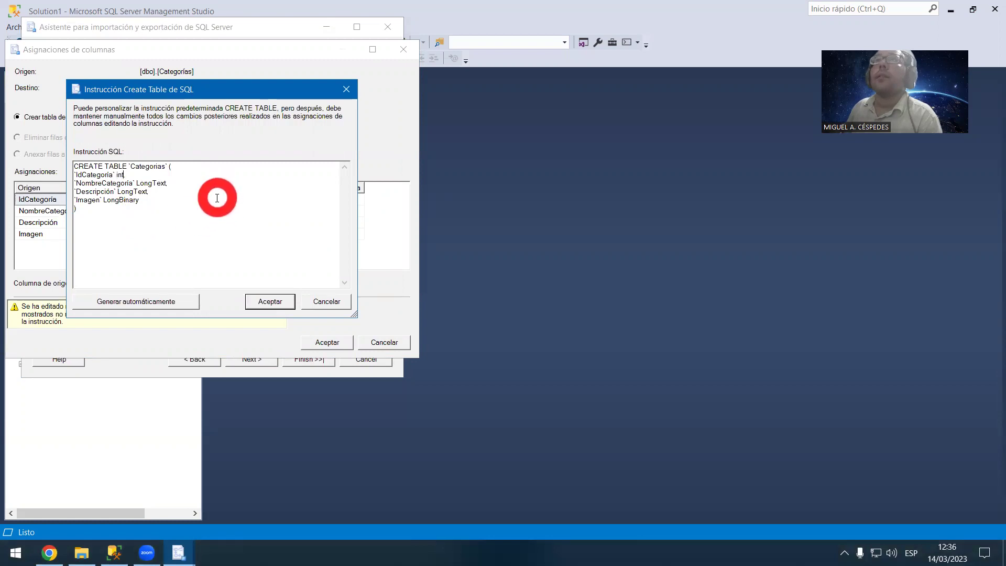
pyautogui.click(267, 303)
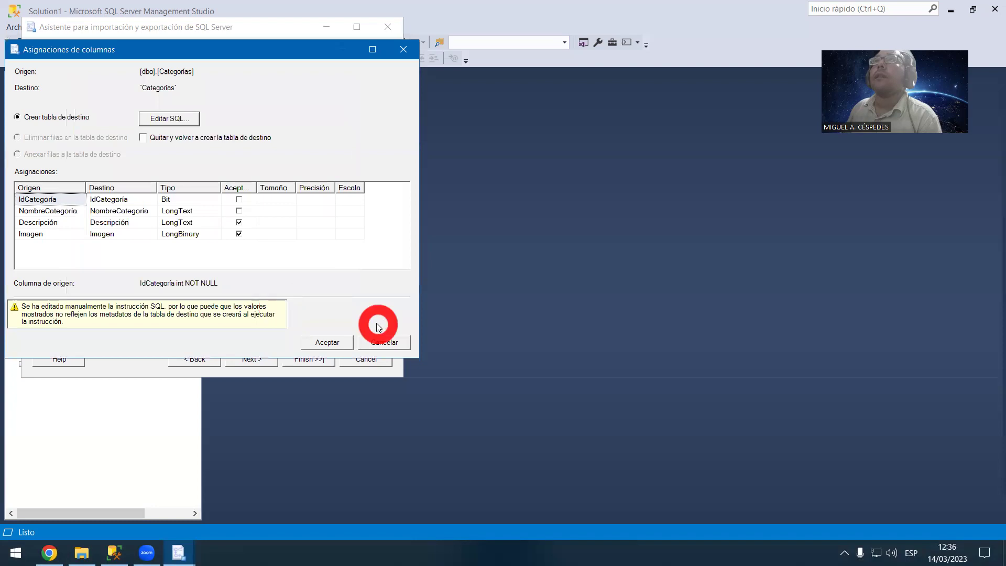
# Step: Set the destination type of IdCategoría to Short in the column mappings and accept them
pyautogui.click(212, 202)
pyautogui.click(217, 200)
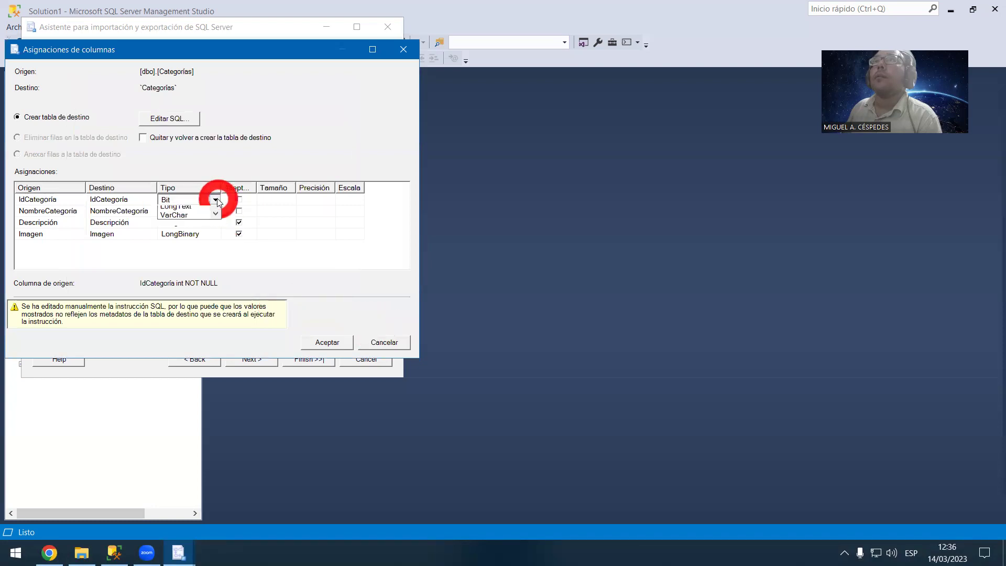
pyautogui.click(220, 228)
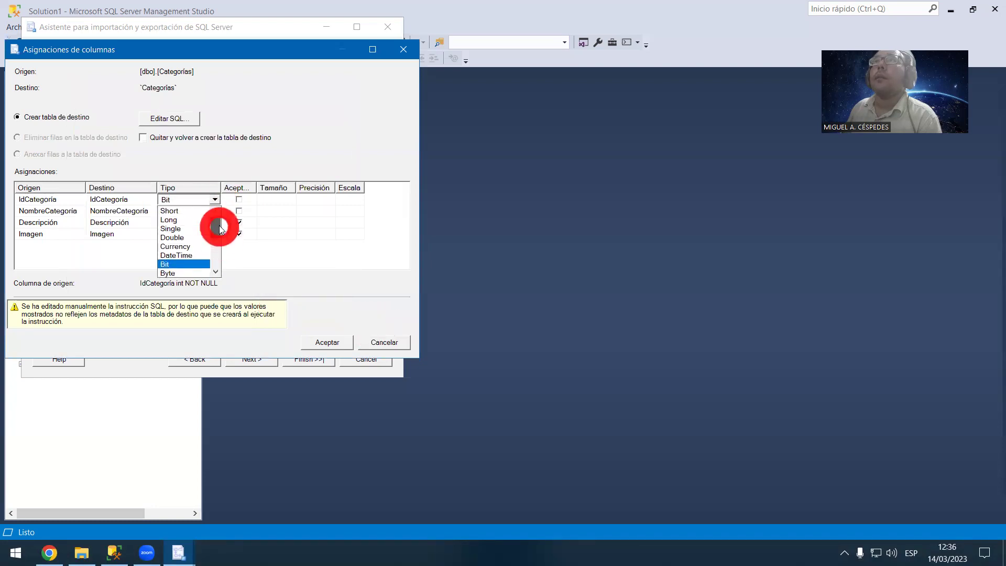
pyautogui.moveTo(220, 227)
pyautogui.mouseDown()
pyautogui.moveTo(217, 215)
pyautogui.moveTo(215, 264)
pyautogui.moveTo(212, 225)
pyautogui.mouseUp()
pyautogui.click(181, 211)
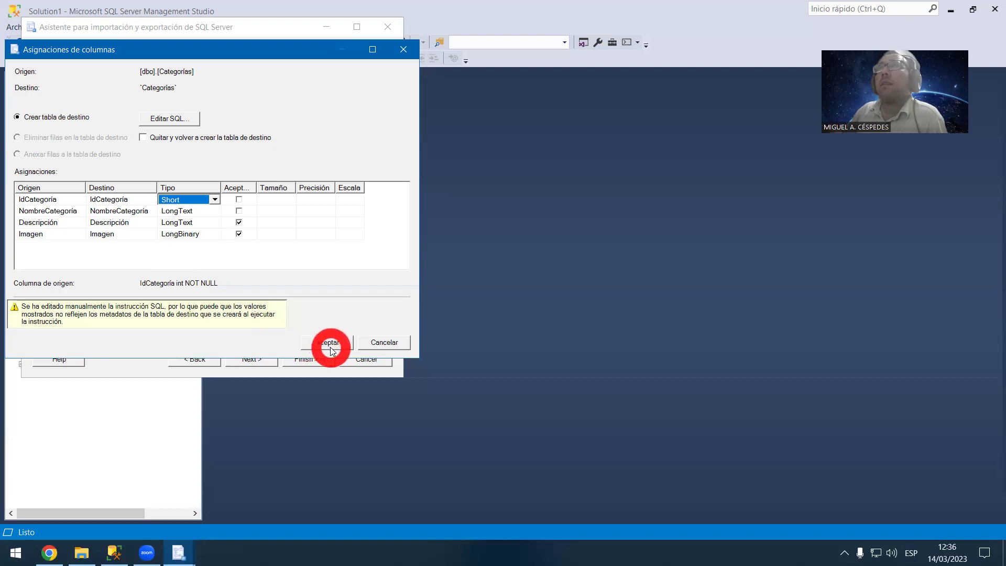
pyautogui.click(330, 349)
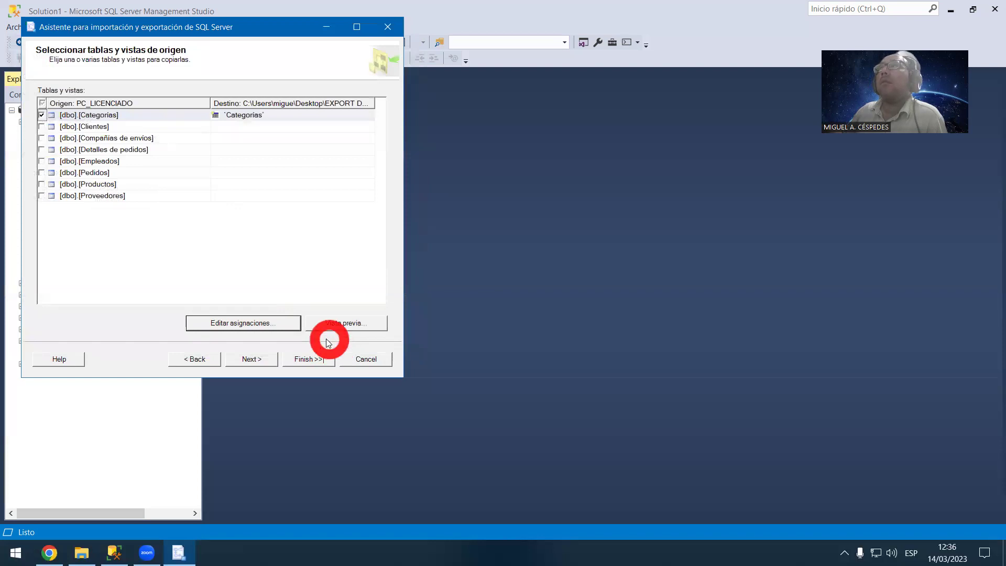
# Step: Proceed to the data type mapping review and examine the IdCategoría conversion warning and error-handling settings, widening the Convertir column
pyautogui.click(259, 359)
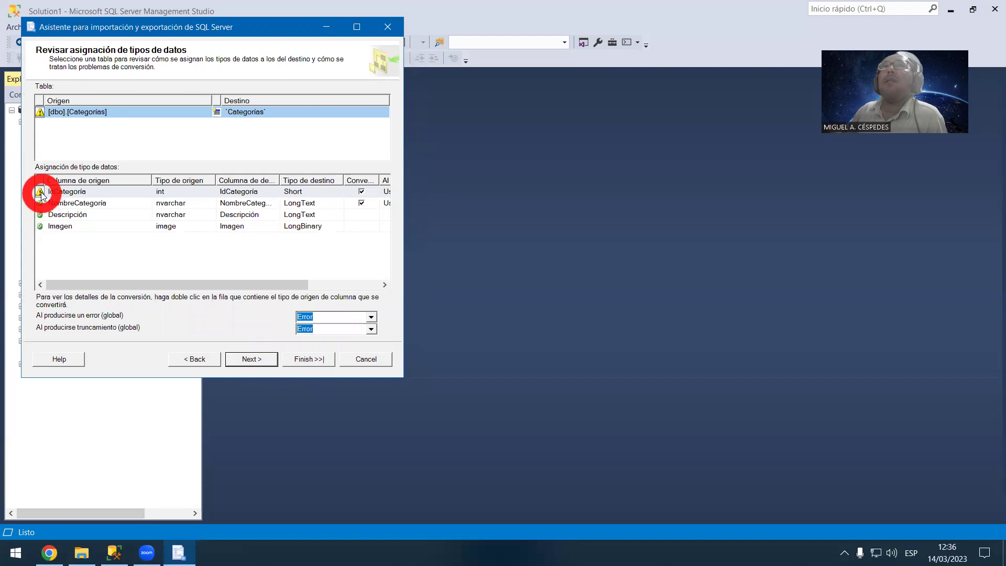
pyautogui.moveTo(41, 195)
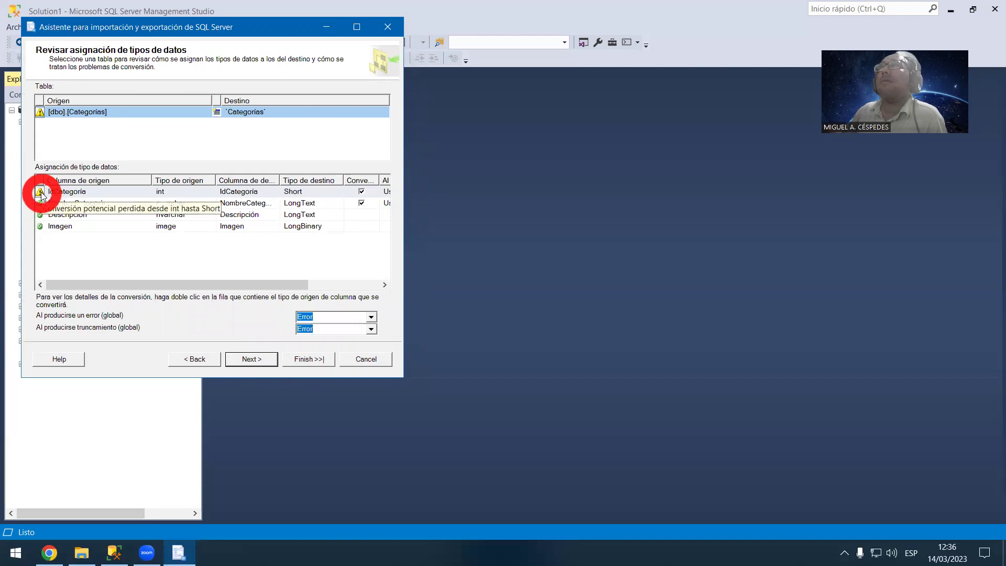
pyautogui.click(194, 196)
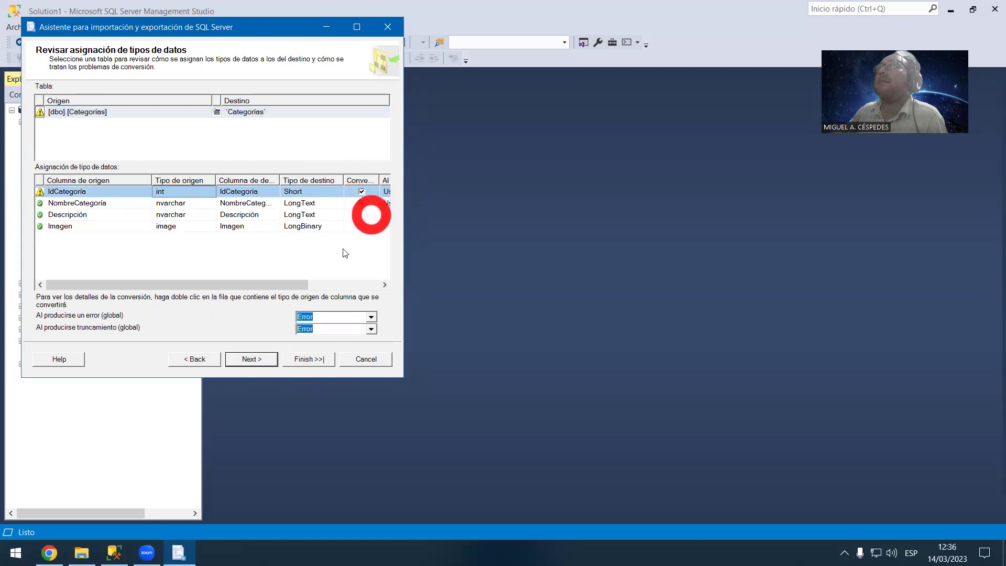
pyautogui.moveTo(286, 284); pyautogui.dragTo(361, 276)
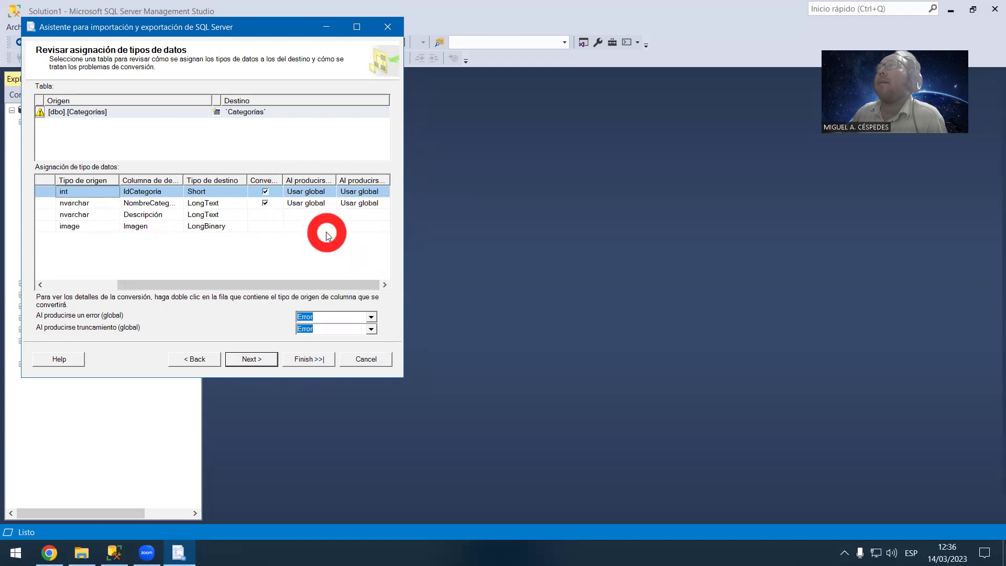
pyautogui.moveTo(285, 179)
pyautogui.mouseDown()
pyautogui.moveTo(328, 179)
pyautogui.moveTo(300, 179)
pyautogui.mouseUp()
pyautogui.moveTo(259, 285); pyautogui.dragTo(164, 283)
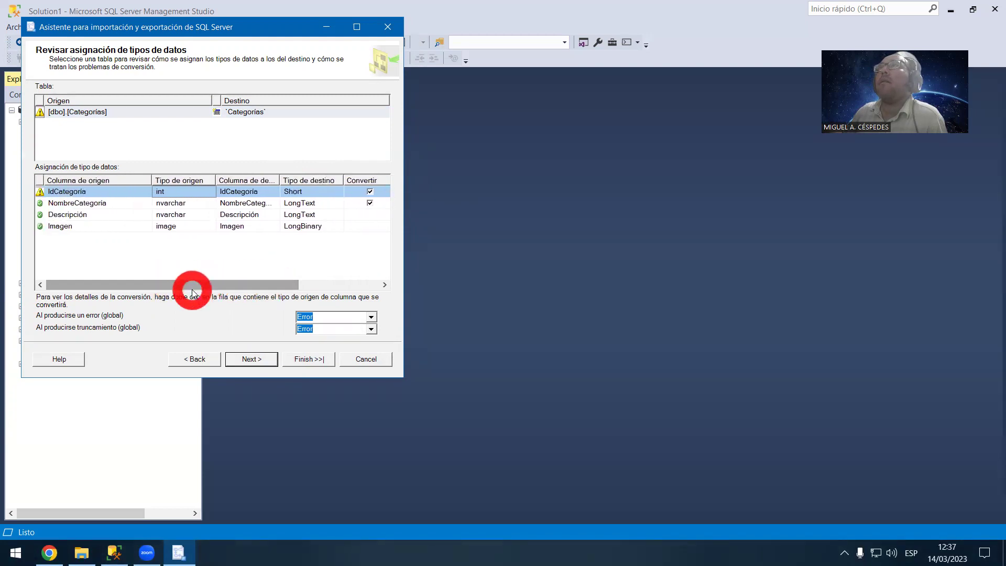
# Step: Run the Categorías export again with the existing run options and open its execution report
pyautogui.click(251, 360)
pyautogui.click(251, 360)
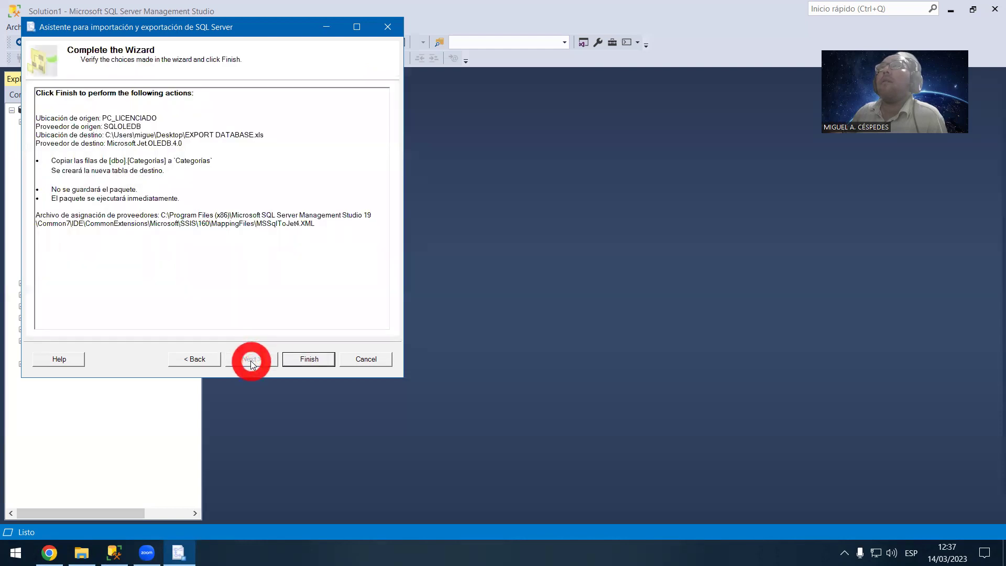
pyautogui.click(308, 360)
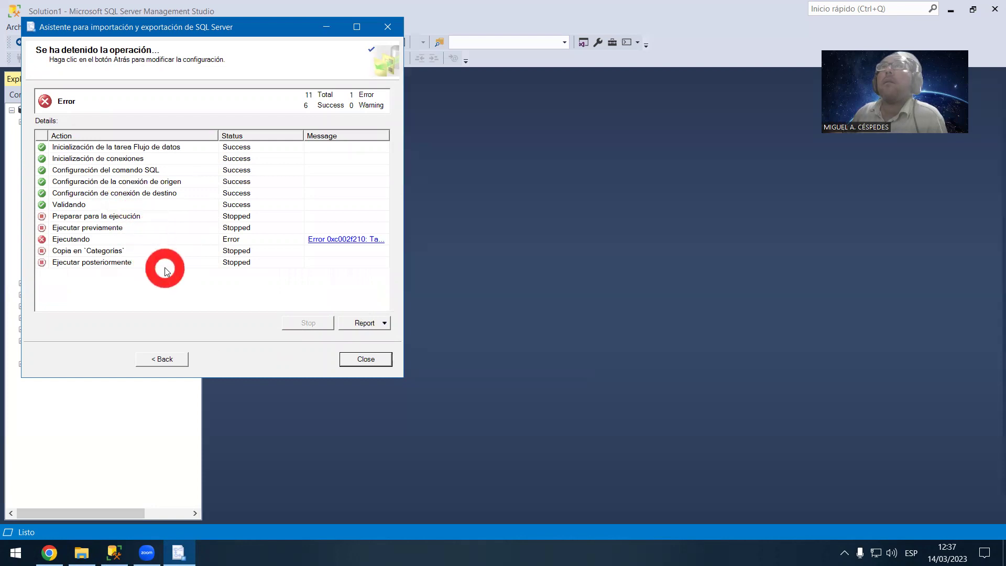
pyautogui.click(381, 325)
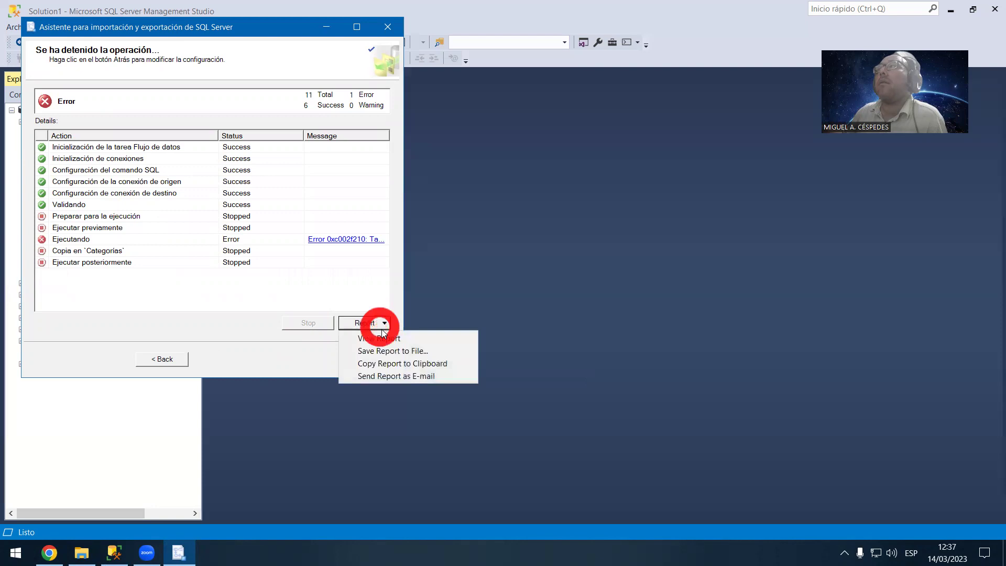
pyautogui.click(460, 334)
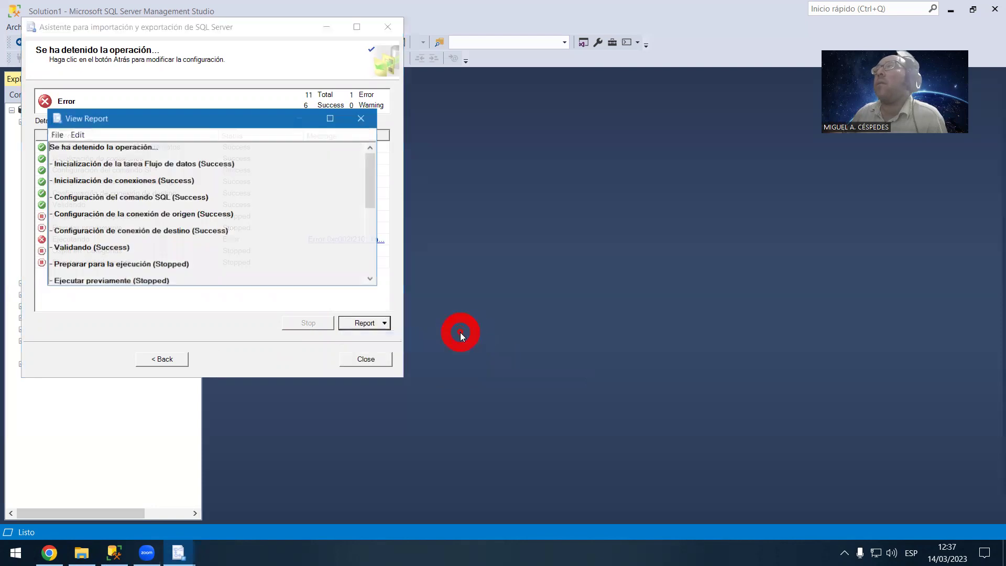
# Step: Read the error details for the Ejecutando stage in the execution report and exit the export wizard
pyautogui.moveTo(369, 182); pyautogui.dragTo(371, 207)
pyautogui.moveTo(369, 208); pyautogui.dragTo(360, 236)
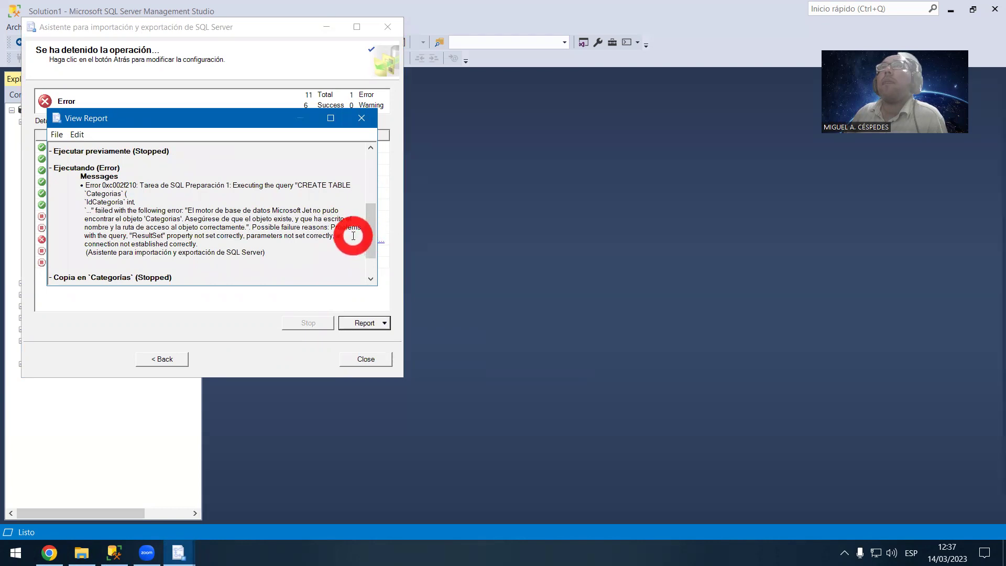
pyautogui.click(361, 120)
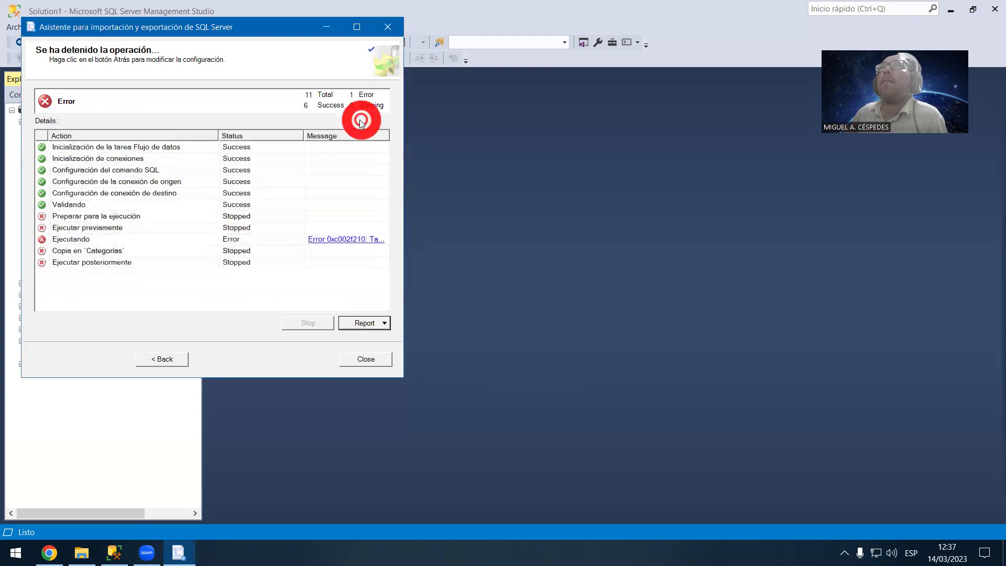
pyautogui.click(388, 26)
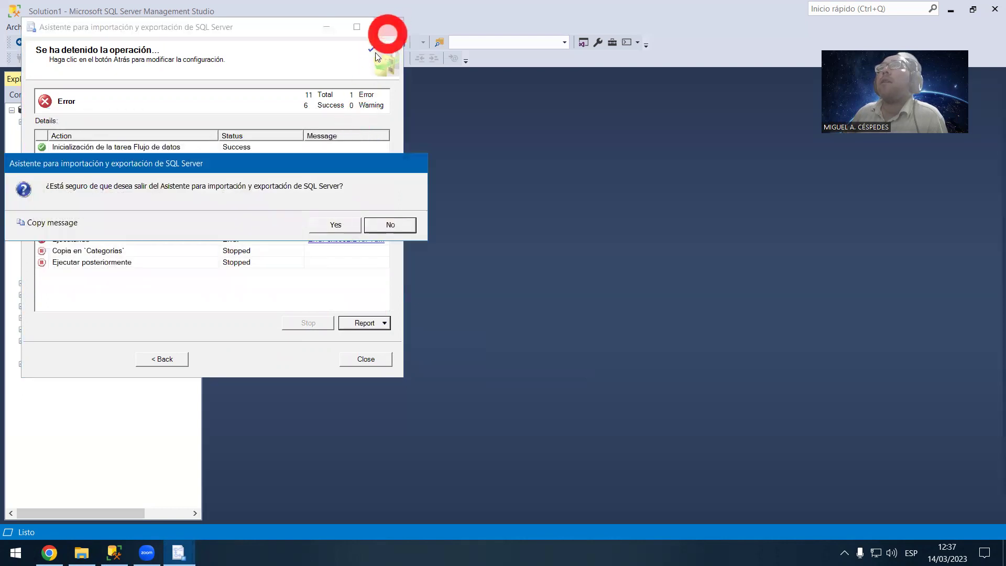
pyautogui.click(350, 226)
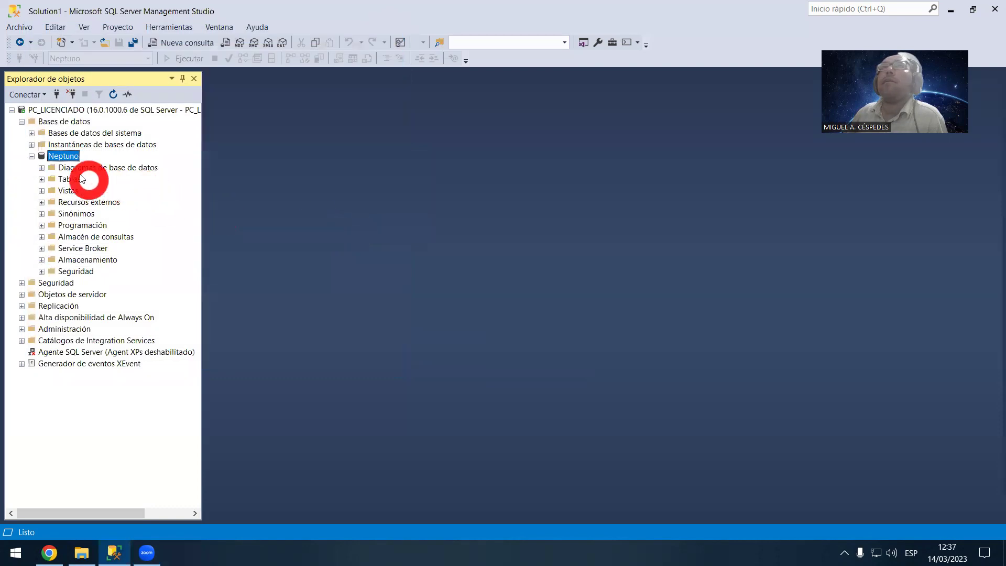
# Step: Disconnect and reconnect to the PC_LICENCIADO server with Windows authentication, and expand the tables of the Neptuno database
pyautogui.click(75, 95)
pyautogui.click(56, 95)
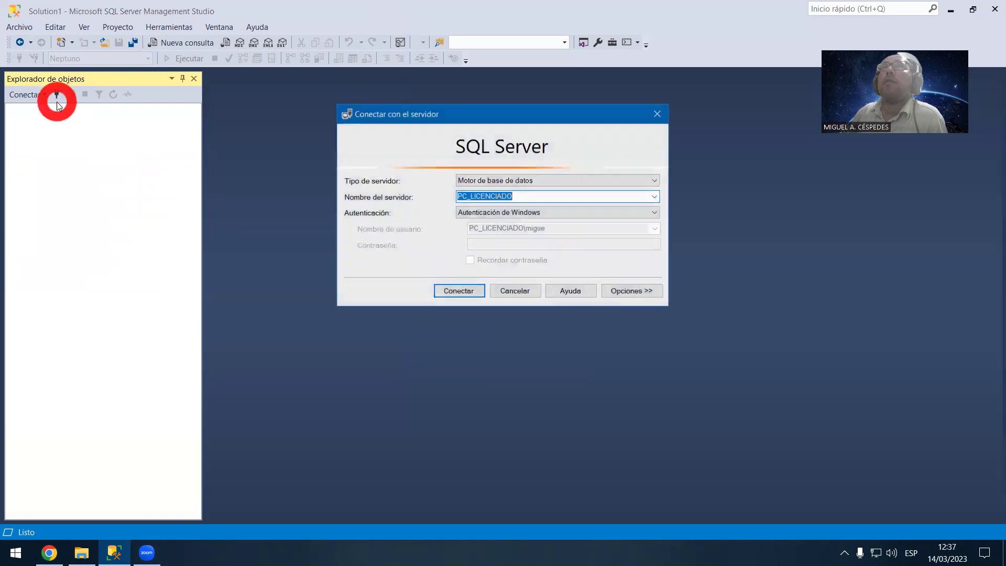
pyautogui.click(442, 293)
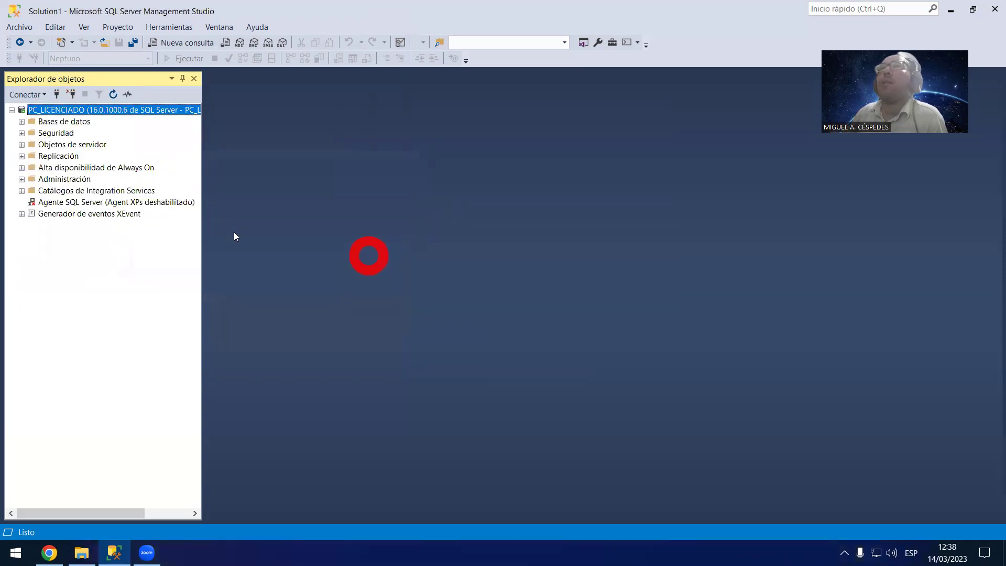
pyautogui.click(22, 122)
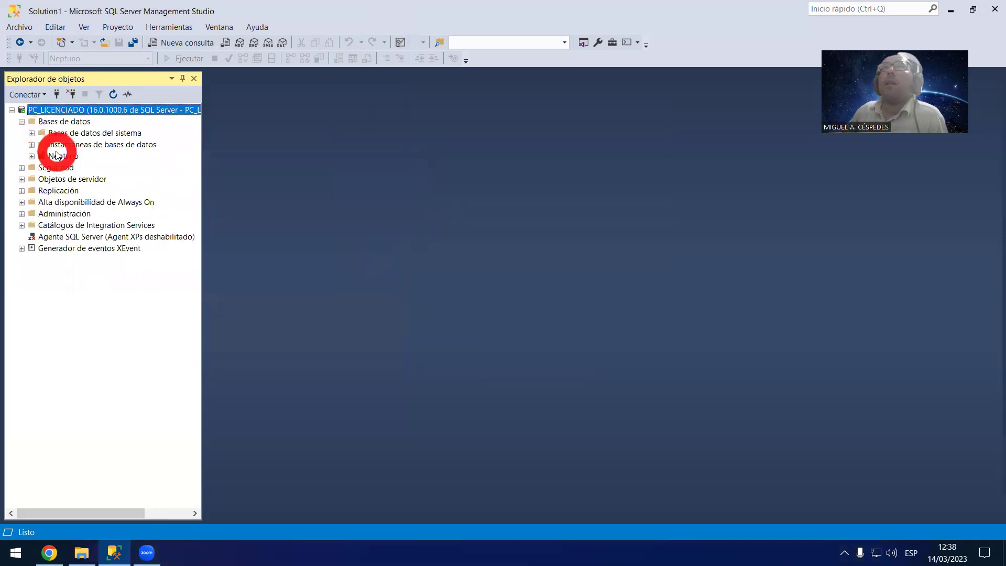
pyautogui.click(32, 156)
pyautogui.click(41, 180)
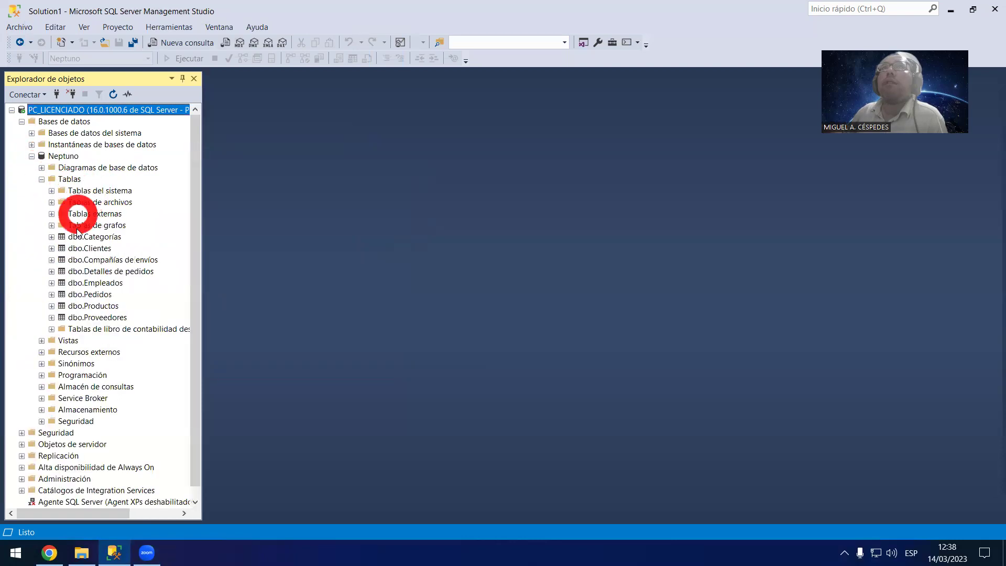
# Step: In the design of the dbo.Categorías table, set IdCategoría's data type to bit, and save and close the design
pyautogui.click(107, 236)
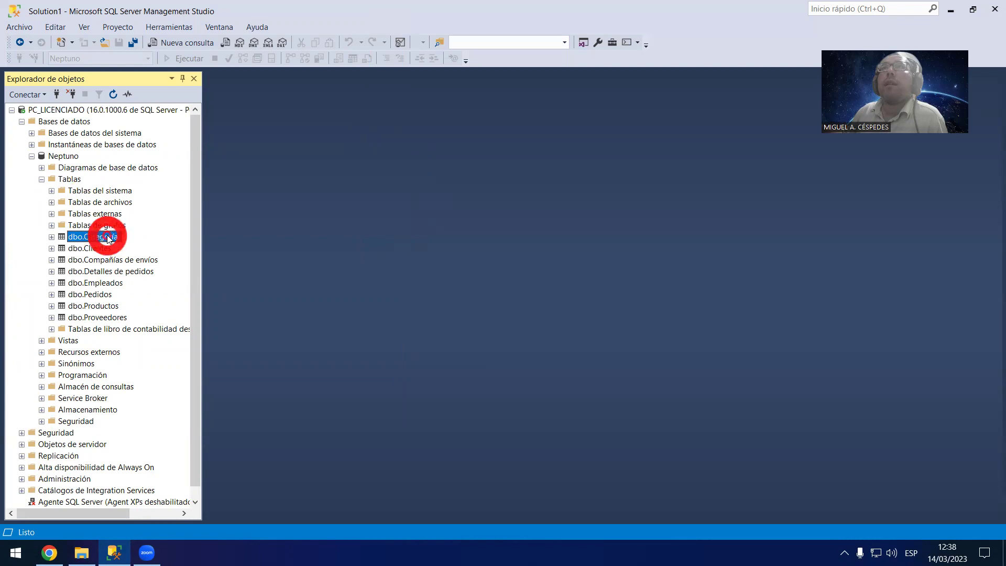
pyautogui.rightClick(183, 239)
pyautogui.click(194, 255)
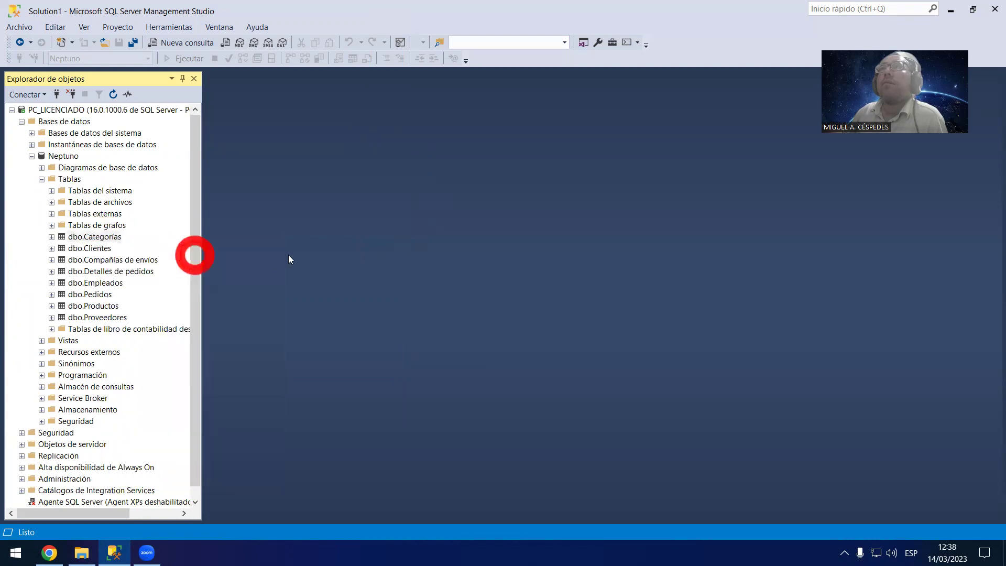
pyautogui.click(437, 107)
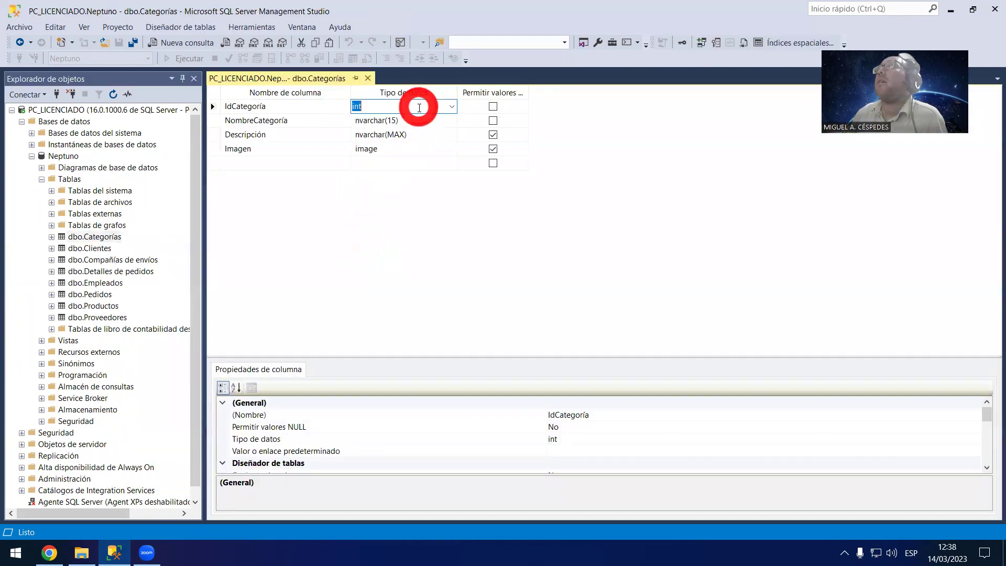
pyautogui.click(451, 108)
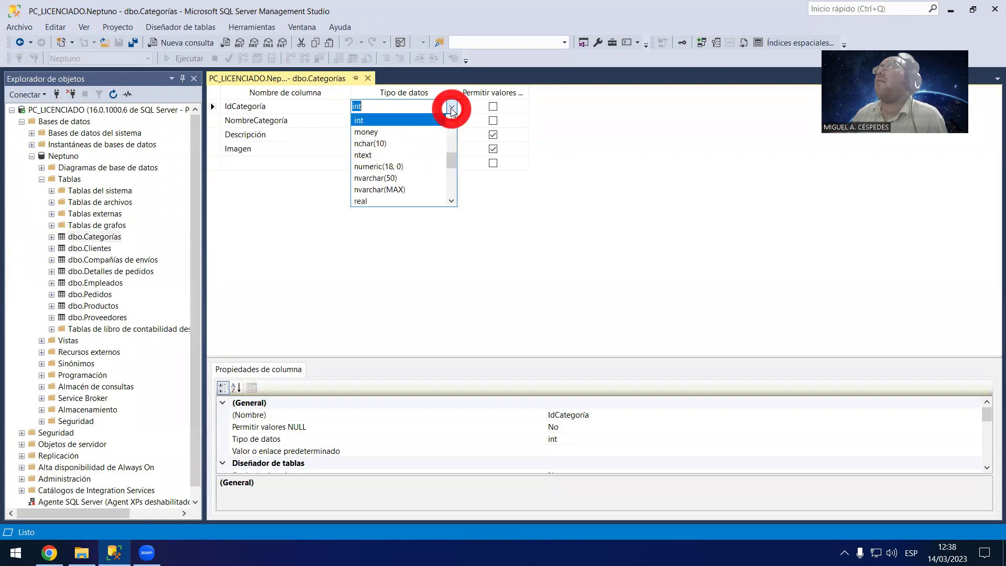
pyautogui.moveTo(452, 154)
pyautogui.mouseDown()
pyautogui.moveTo(452, 184)
pyautogui.moveTo(450, 128)
pyautogui.moveTo(423, 152)
pyautogui.moveTo(421, 143)
pyautogui.mouseUp()
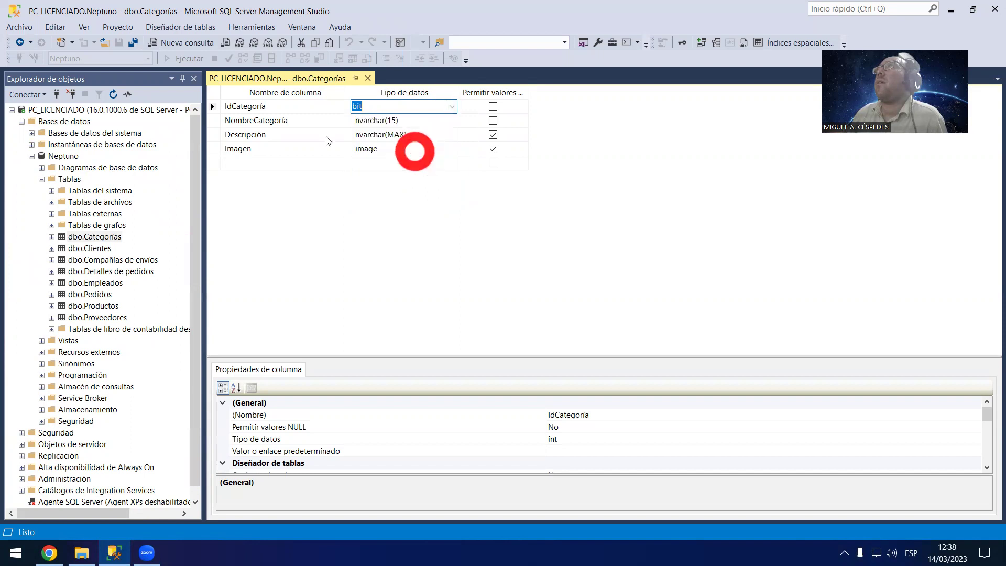
pyautogui.press('BackSpace')
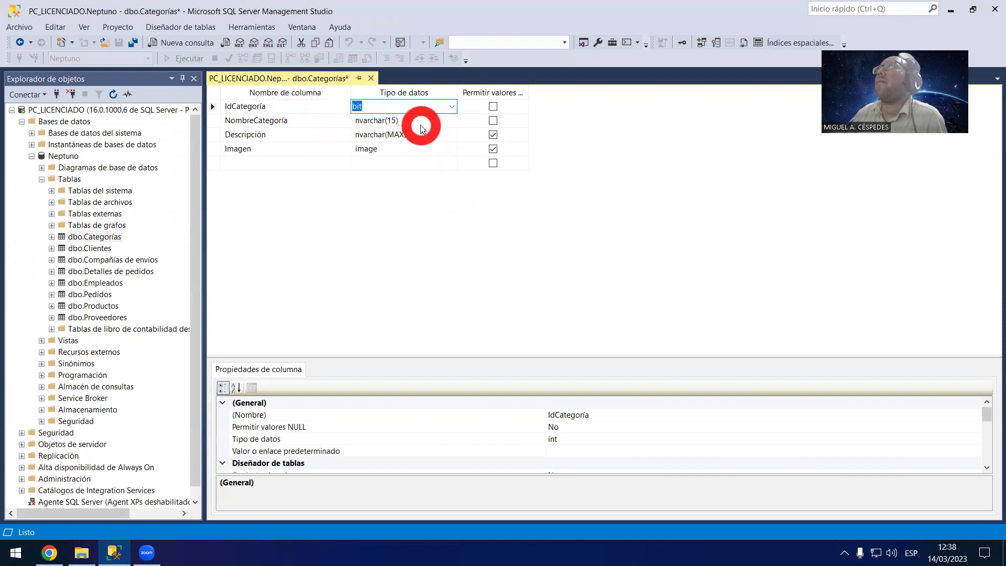
pyautogui.rightClick(310, 82)
pyautogui.click(356, 91)
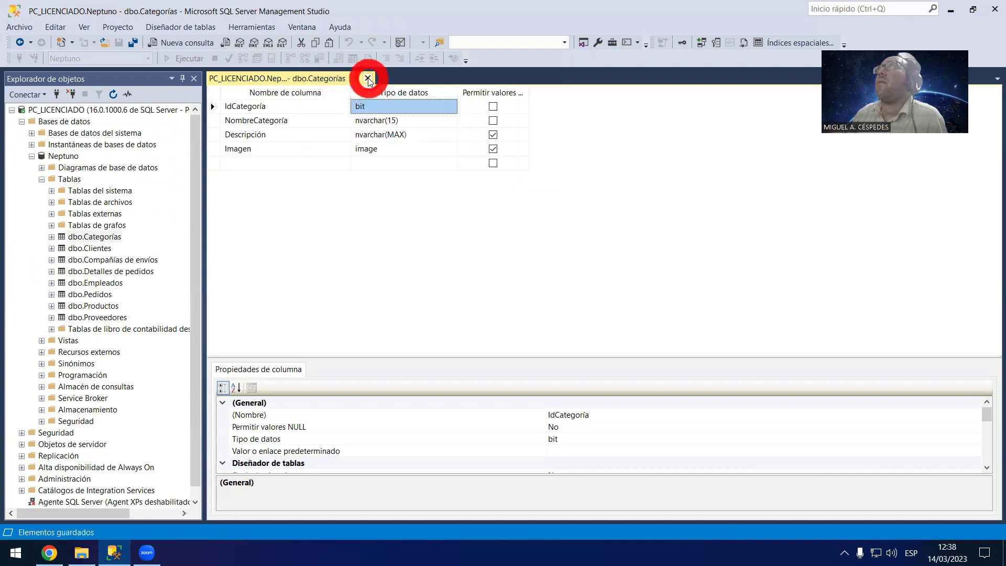
pyautogui.click(368, 79)
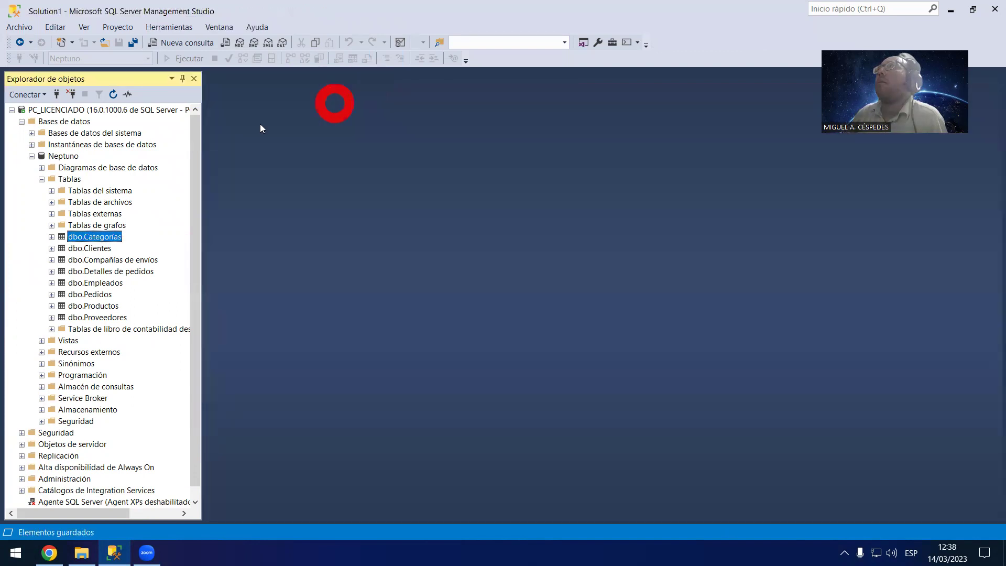
pyautogui.rightClick(106, 235)
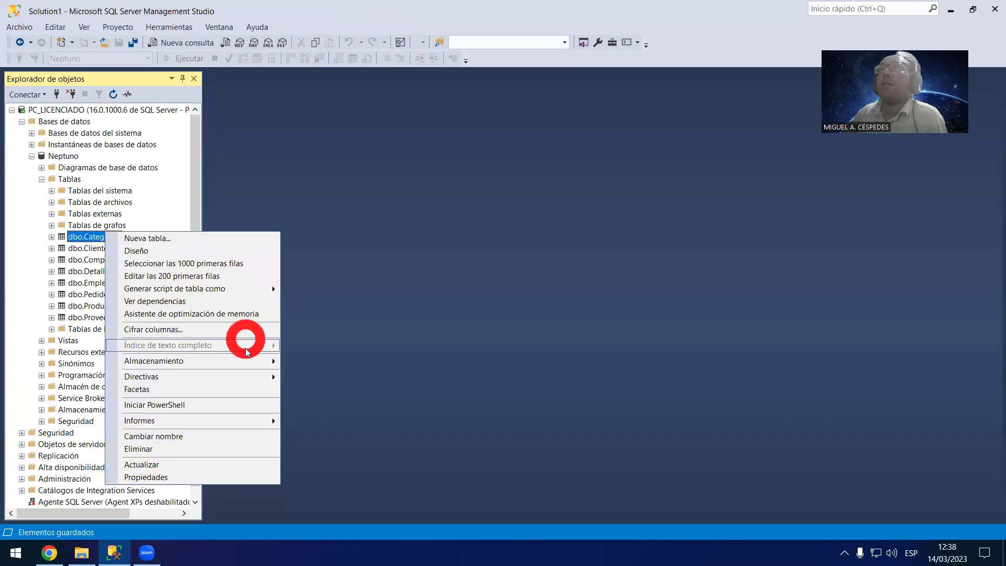
pyautogui.rightClick(74, 157)
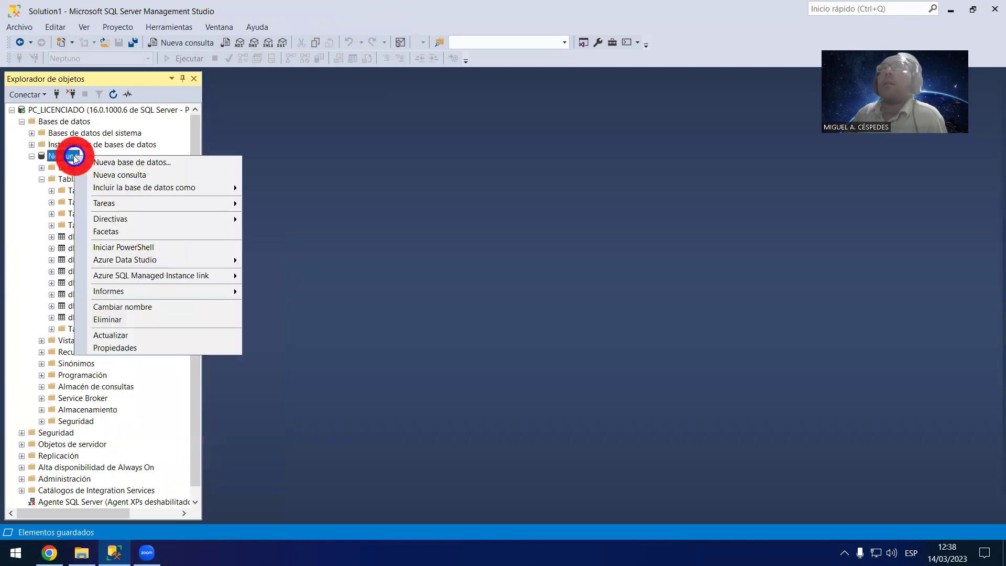
pyautogui.moveTo(209, 203)
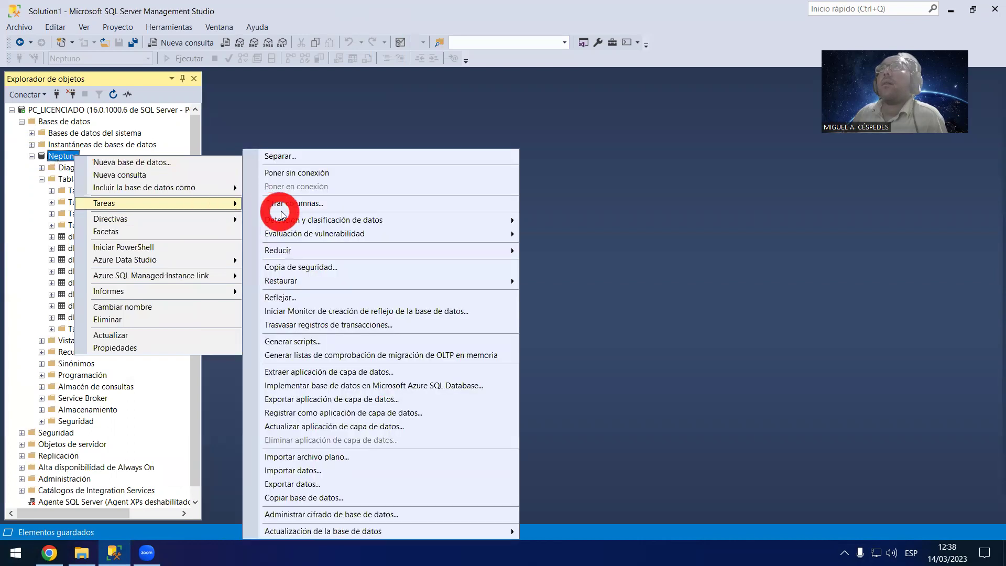
pyautogui.click(344, 118)
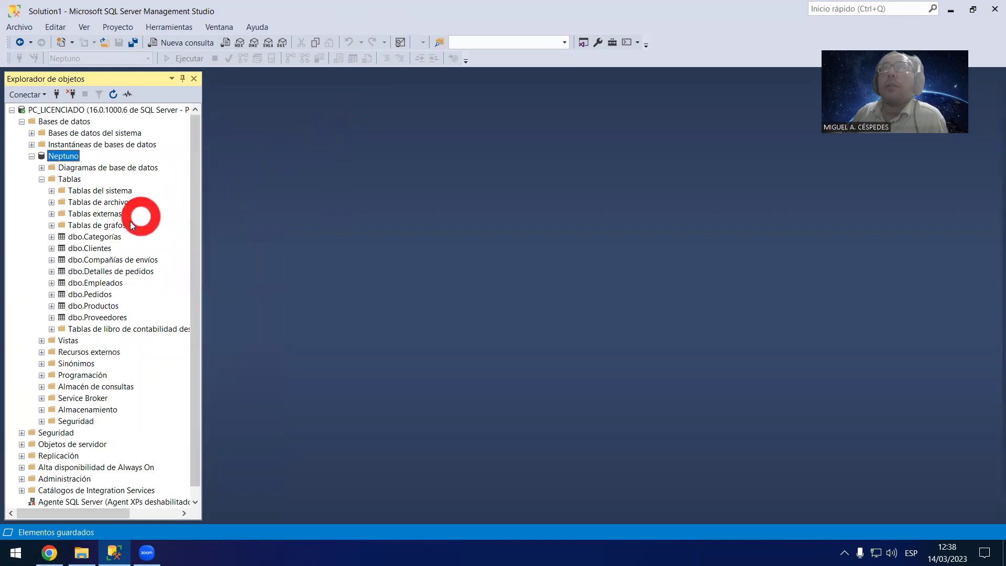
pyautogui.rightClick(108, 236)
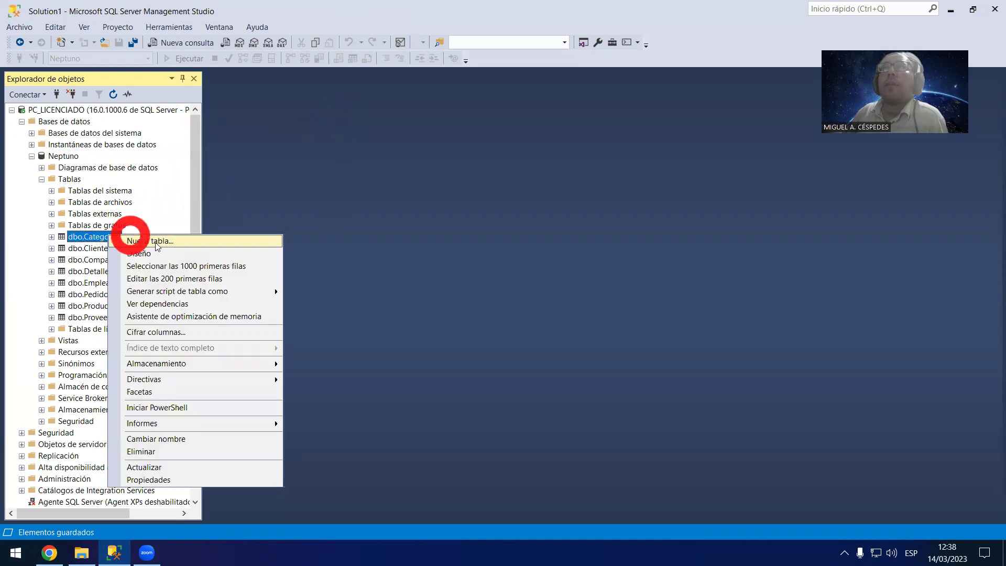
# Step: Start a data export from the Neptuno database with Microsoft OLE DB Provider for SQL Server as the data source
pyautogui.rightClick(72, 156)
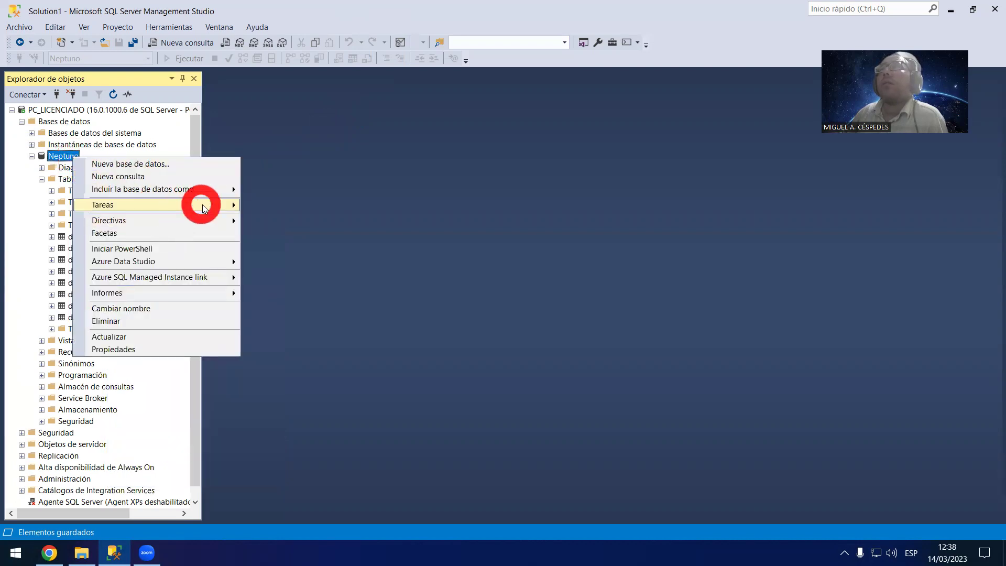
pyautogui.moveTo(199, 205)
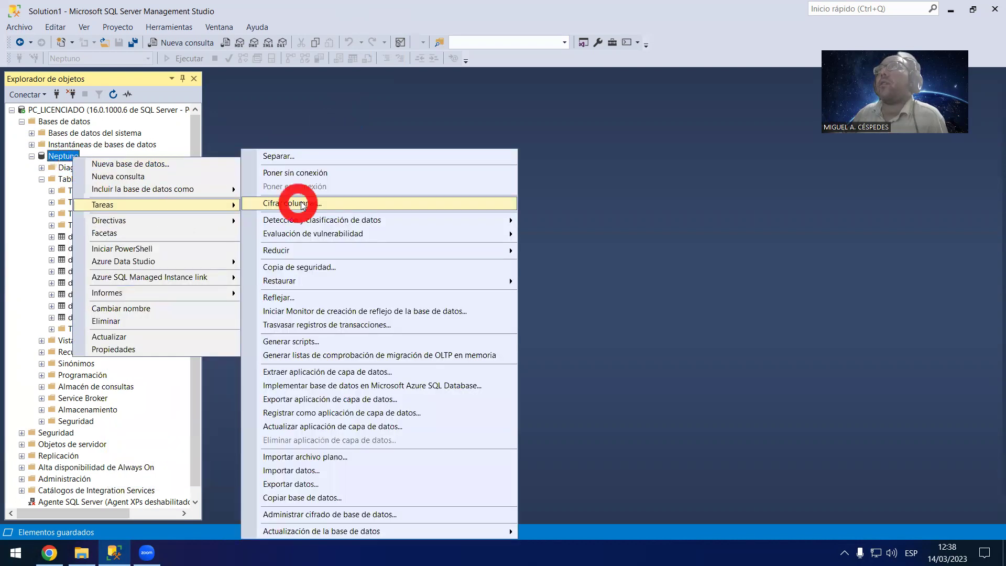
pyautogui.click(381, 490)
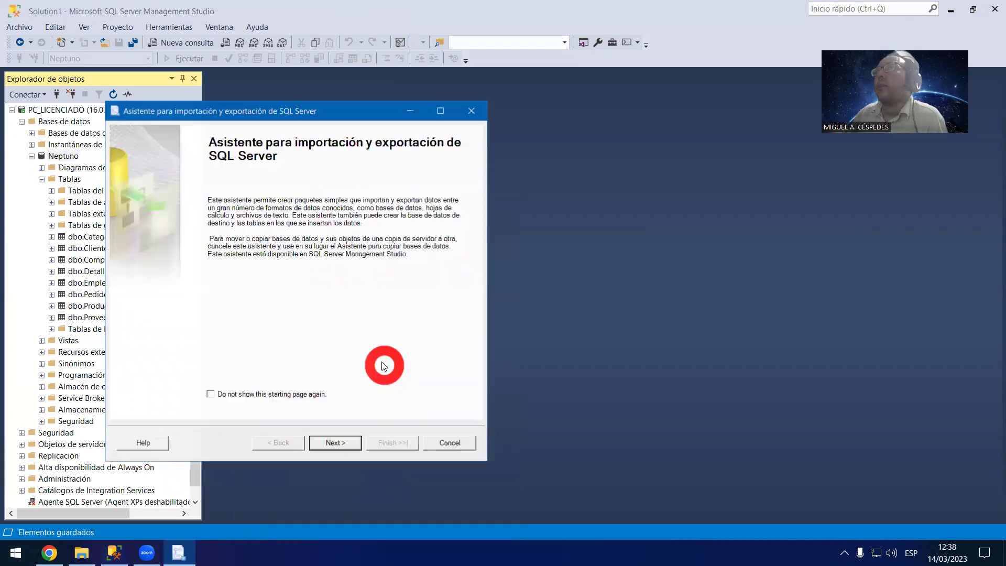
pyautogui.click(329, 445)
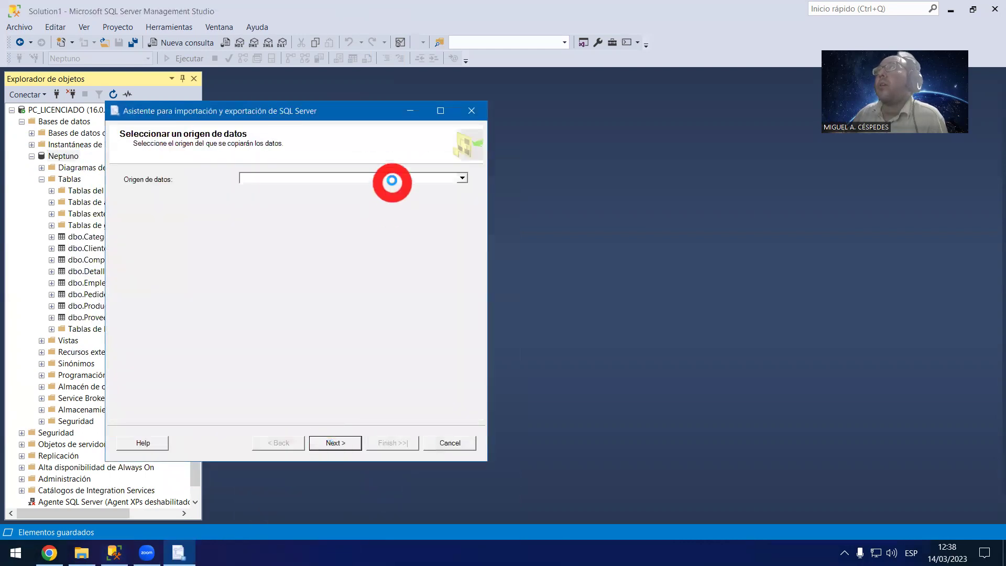
pyautogui.click(393, 178)
pyautogui.scroll(-1, 390, 210)
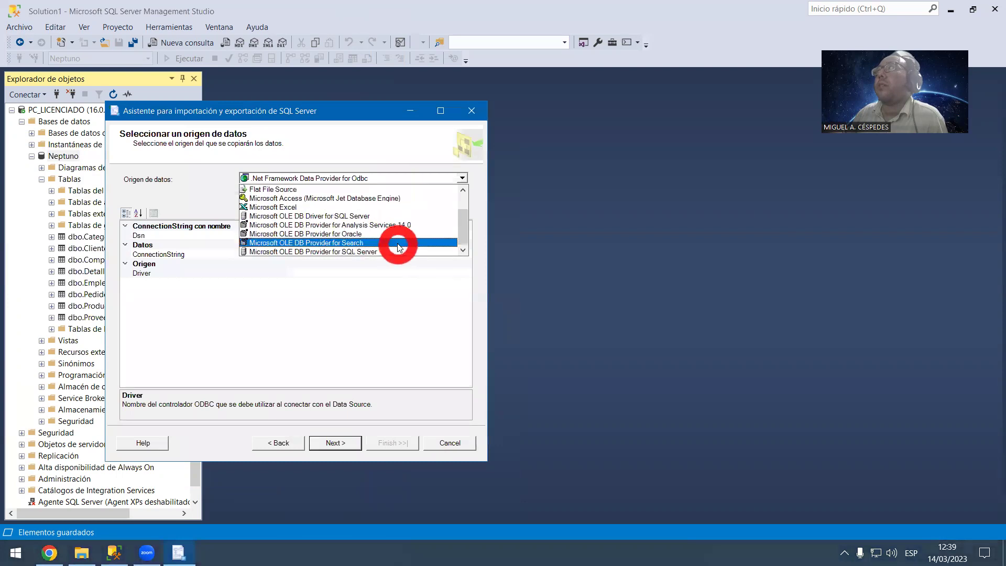
pyautogui.click(388, 252)
pyautogui.click(348, 443)
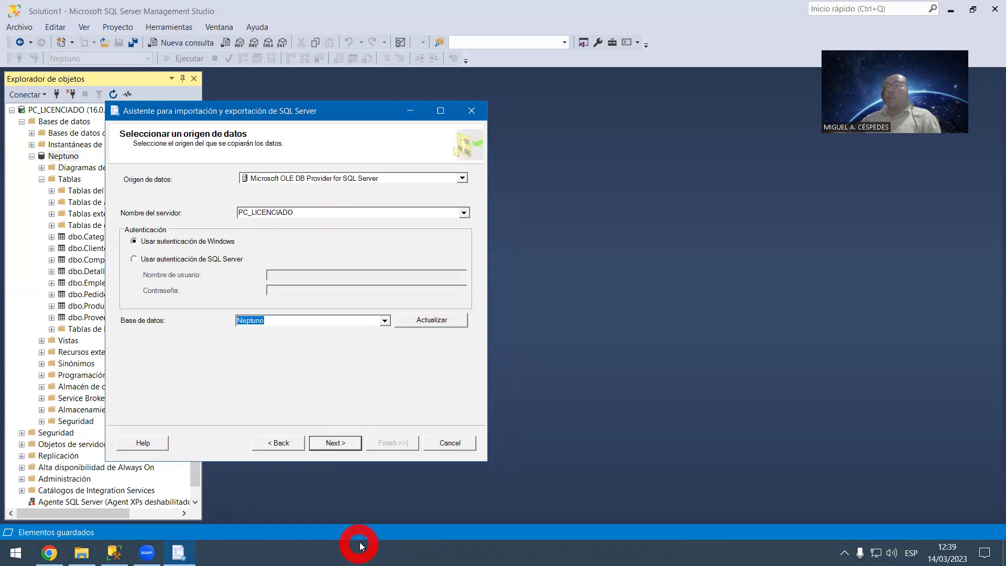
# Step: Set the export destination to Microsoft Excel with the desktop file EXPORT DATABASE.xls in Microsoft Excel 97-2003 format
pyautogui.click(233, 518)
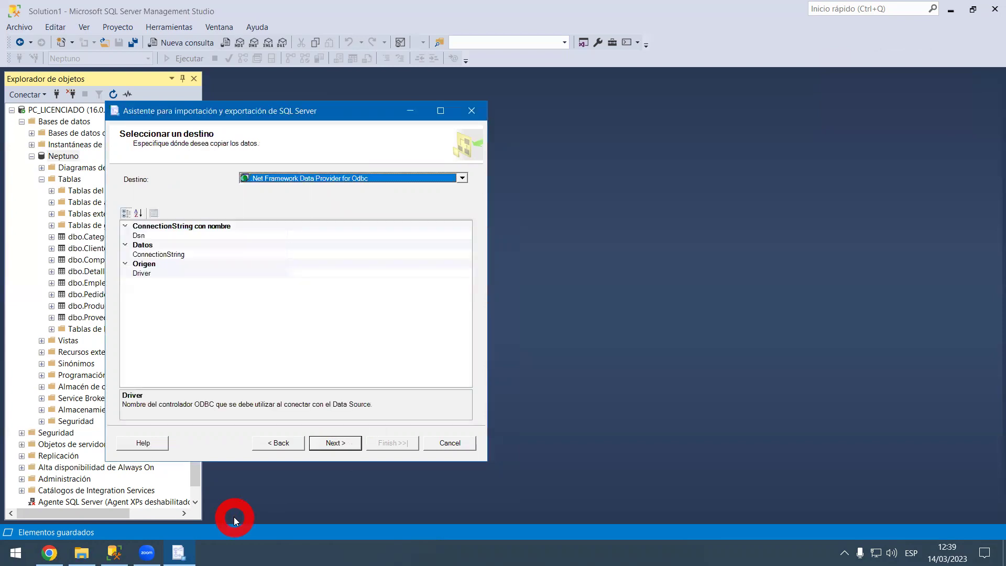
pyautogui.click(462, 179)
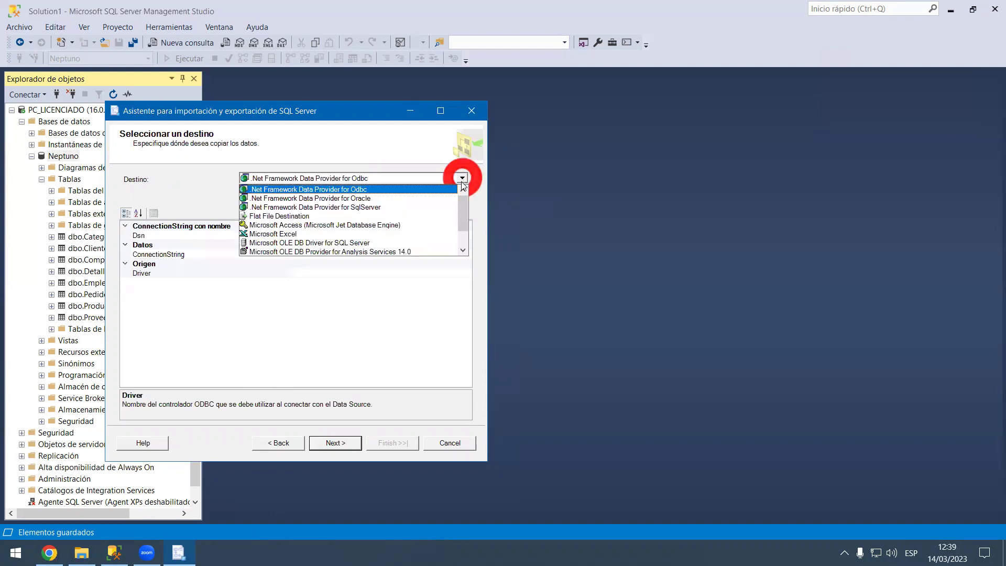
pyautogui.click(441, 234)
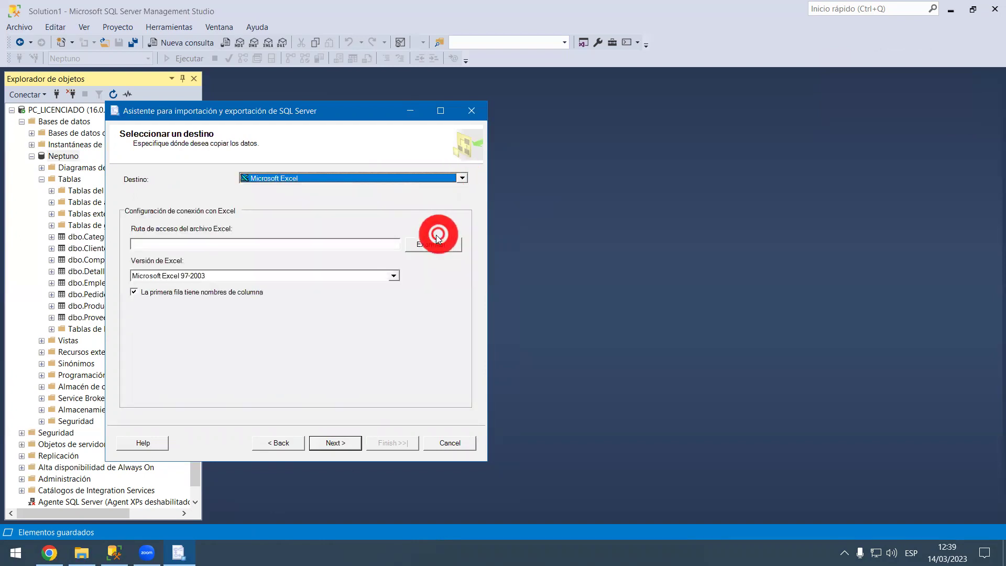
pyautogui.click(434, 234)
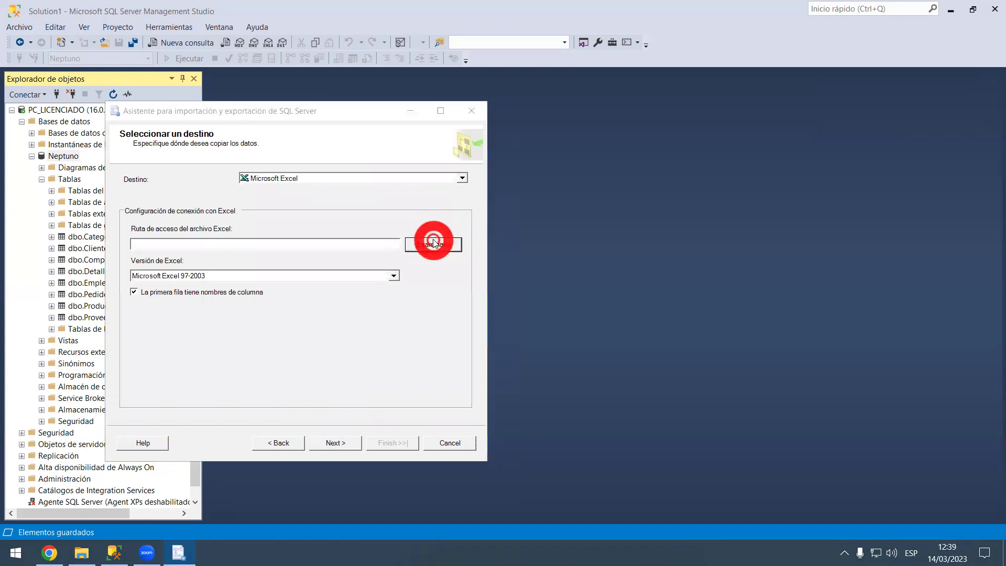
pyautogui.doubleClick(341, 216)
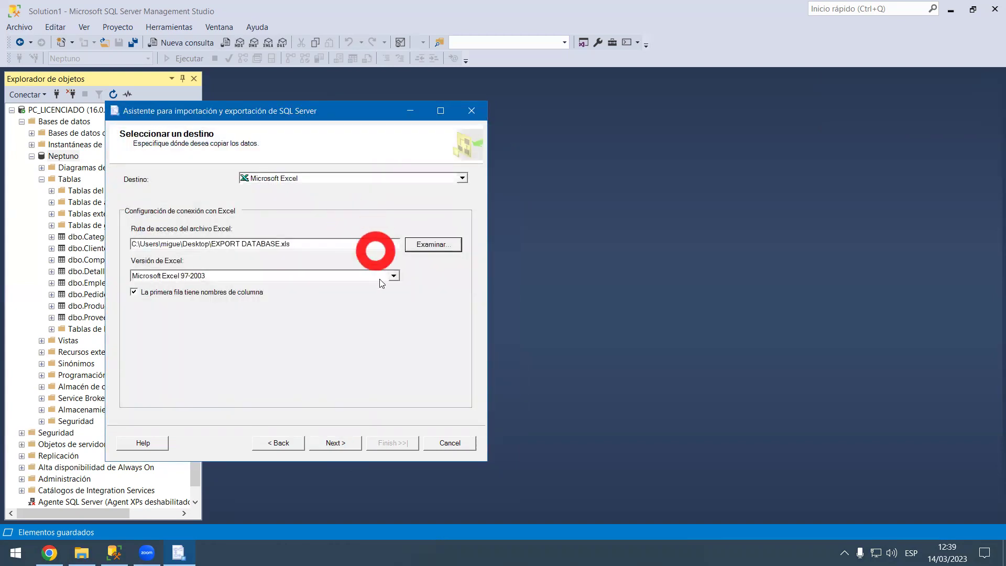
pyautogui.click(338, 440)
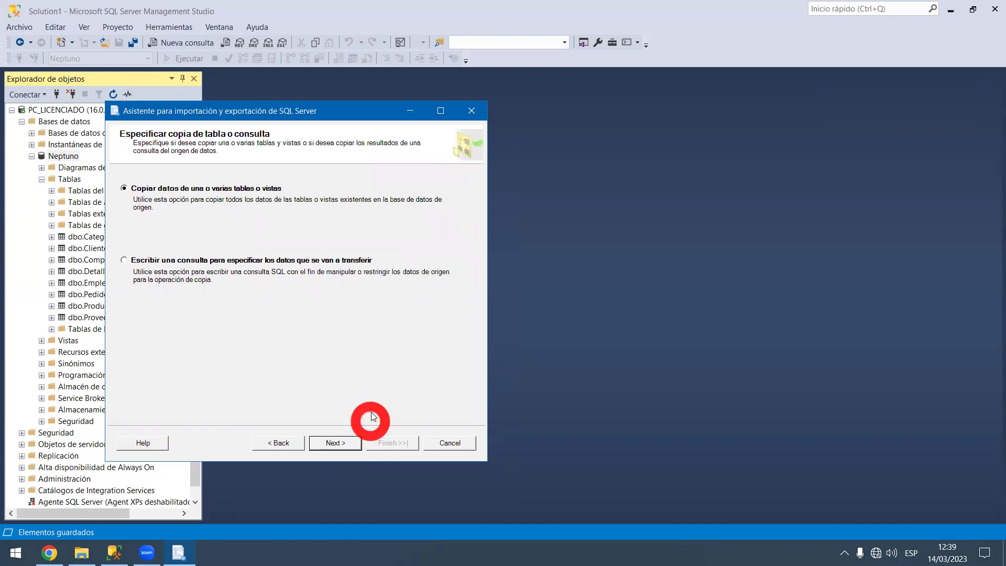
# Step: Select the dbo.Categorías table as the source to preview its data, and quit the export wizard
pyautogui.click(339, 442)
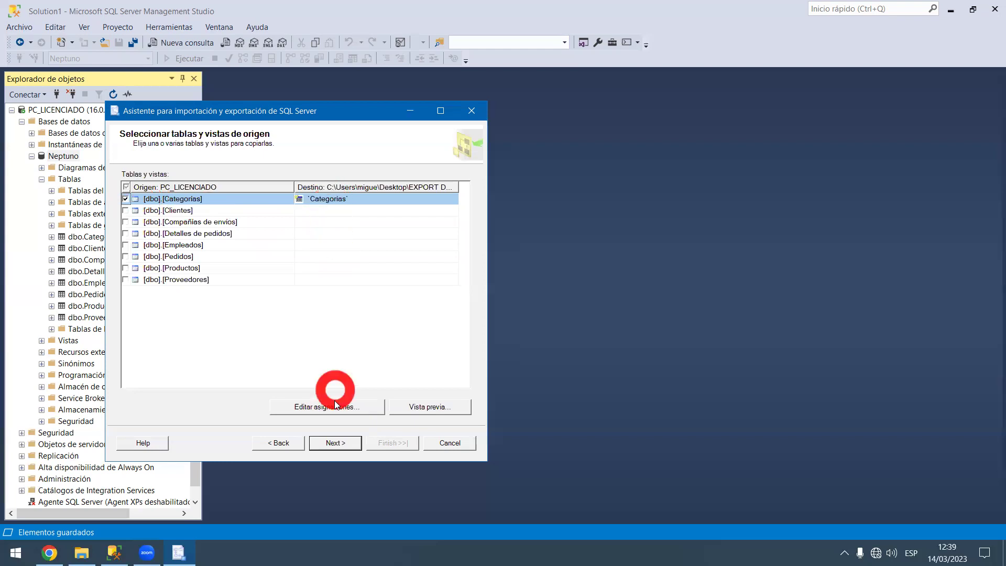
pyautogui.click(413, 408)
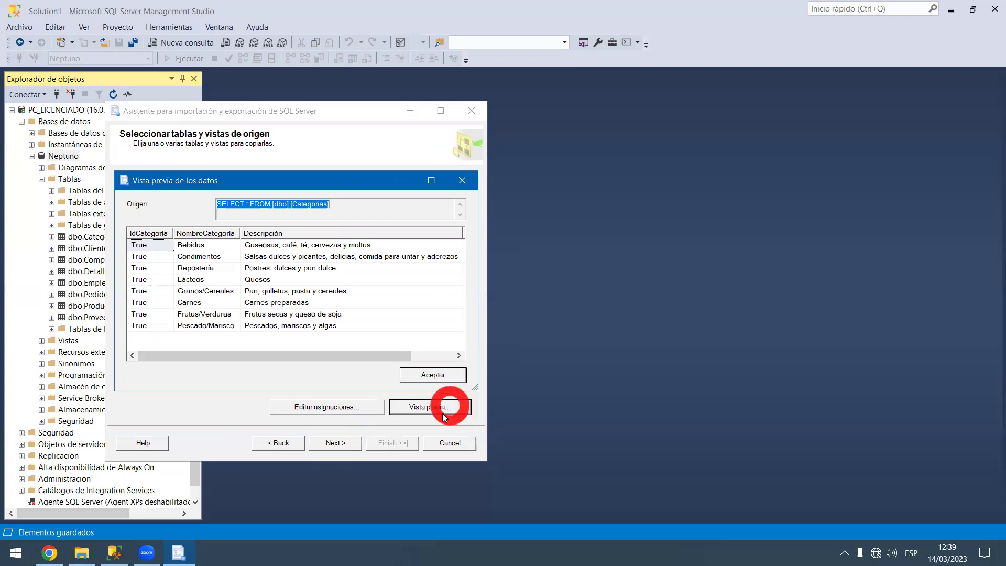
pyautogui.click(447, 380)
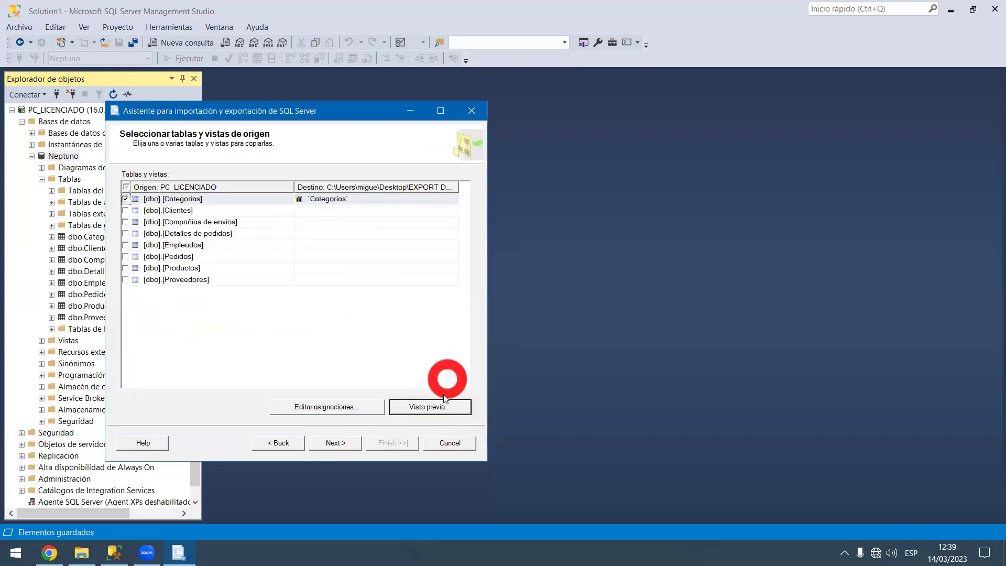
pyautogui.click(448, 442)
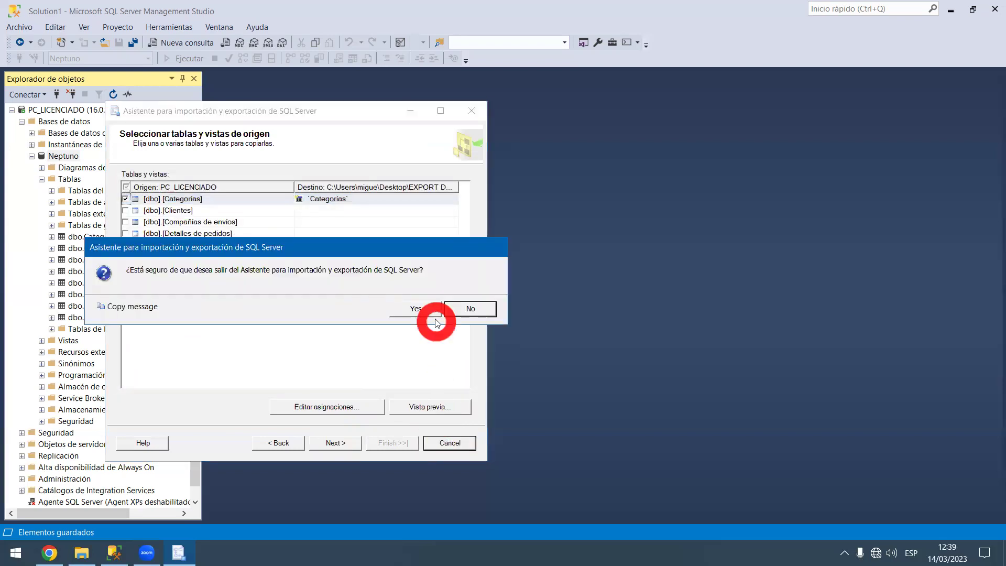
pyautogui.click(427, 308)
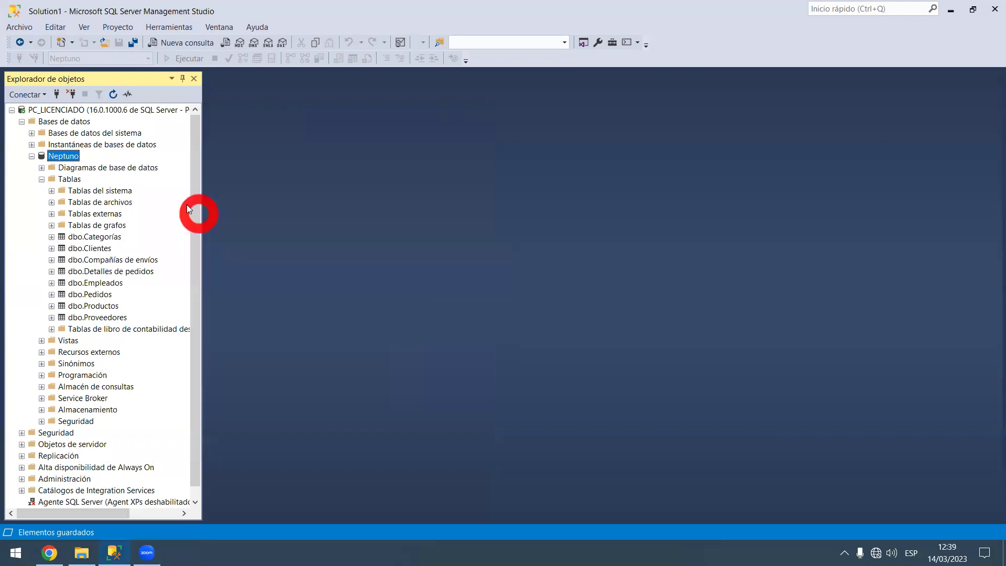
# Step: Open a new query on the Neptuno database and begin the statement with select * from
pyautogui.click(191, 43)
pyautogui.write('s')
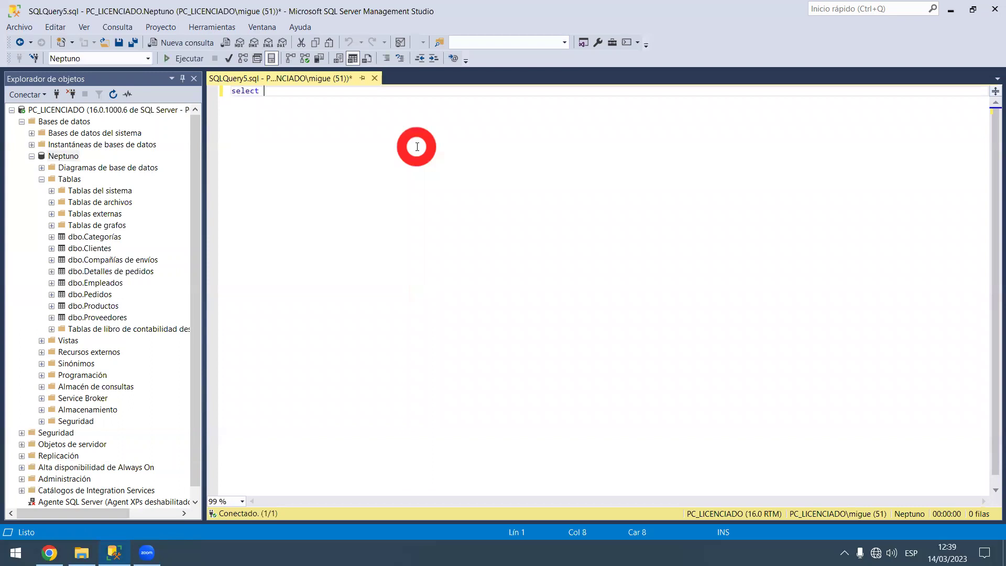
pyautogui.write('elect * from')
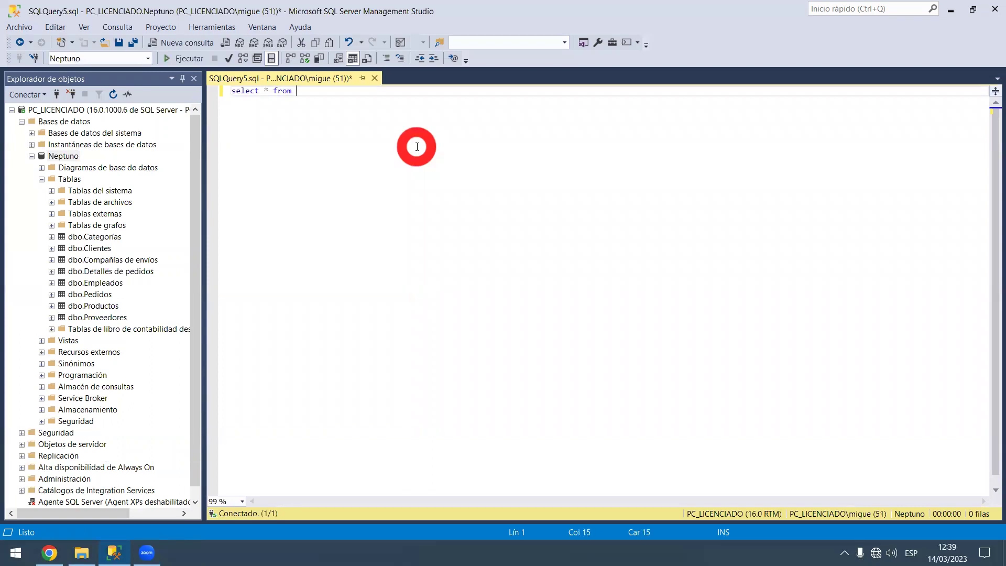